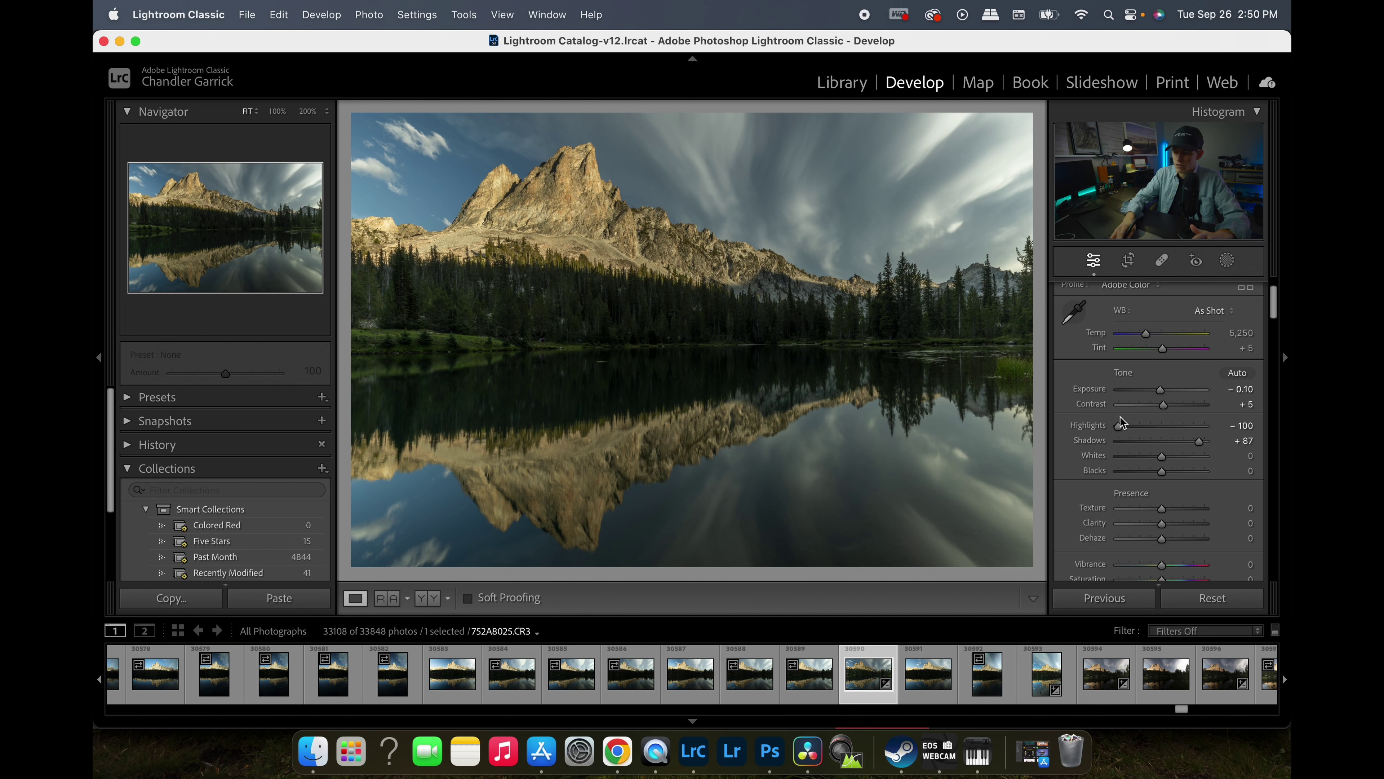
Compare the edited lake photo with its unedited Before version.
{"action": "key", "text": "backslash"}
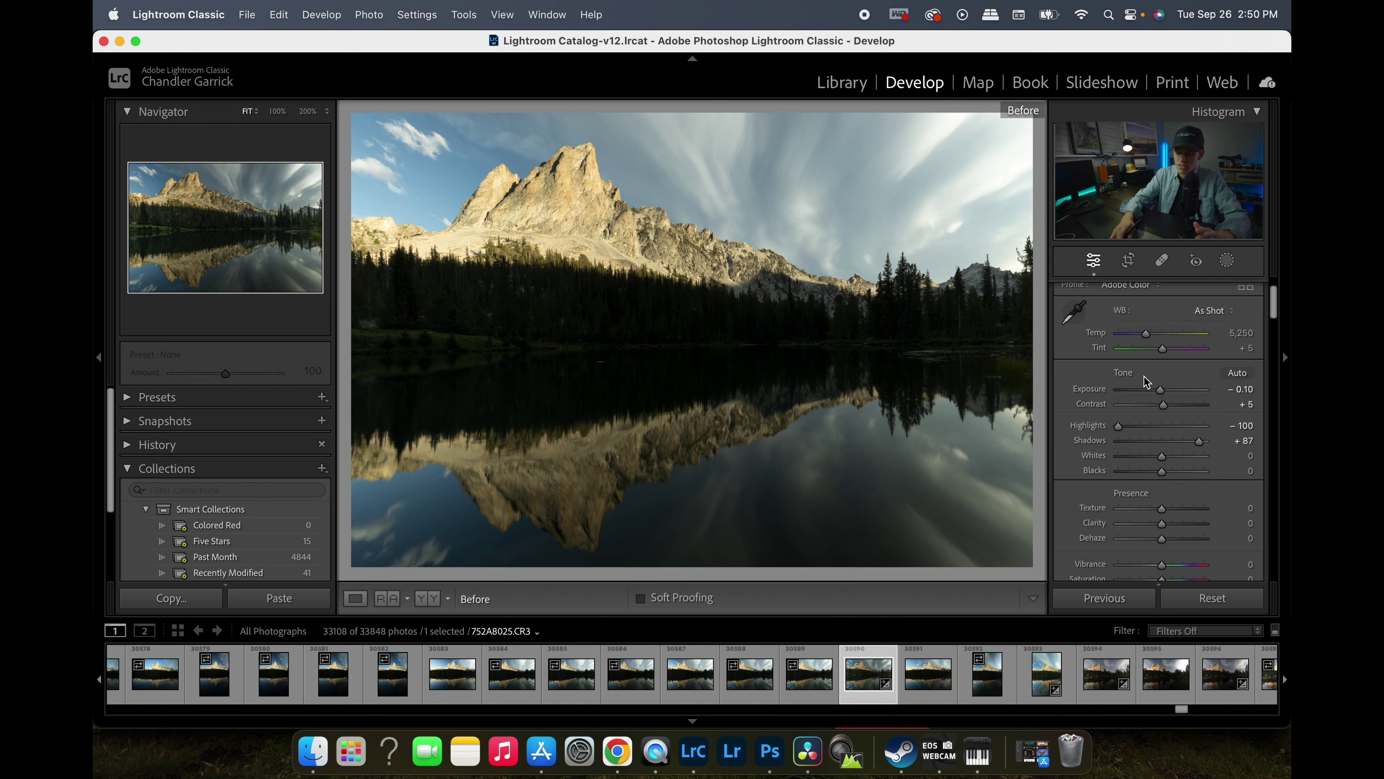
{"action": "key", "text": "backslash"}
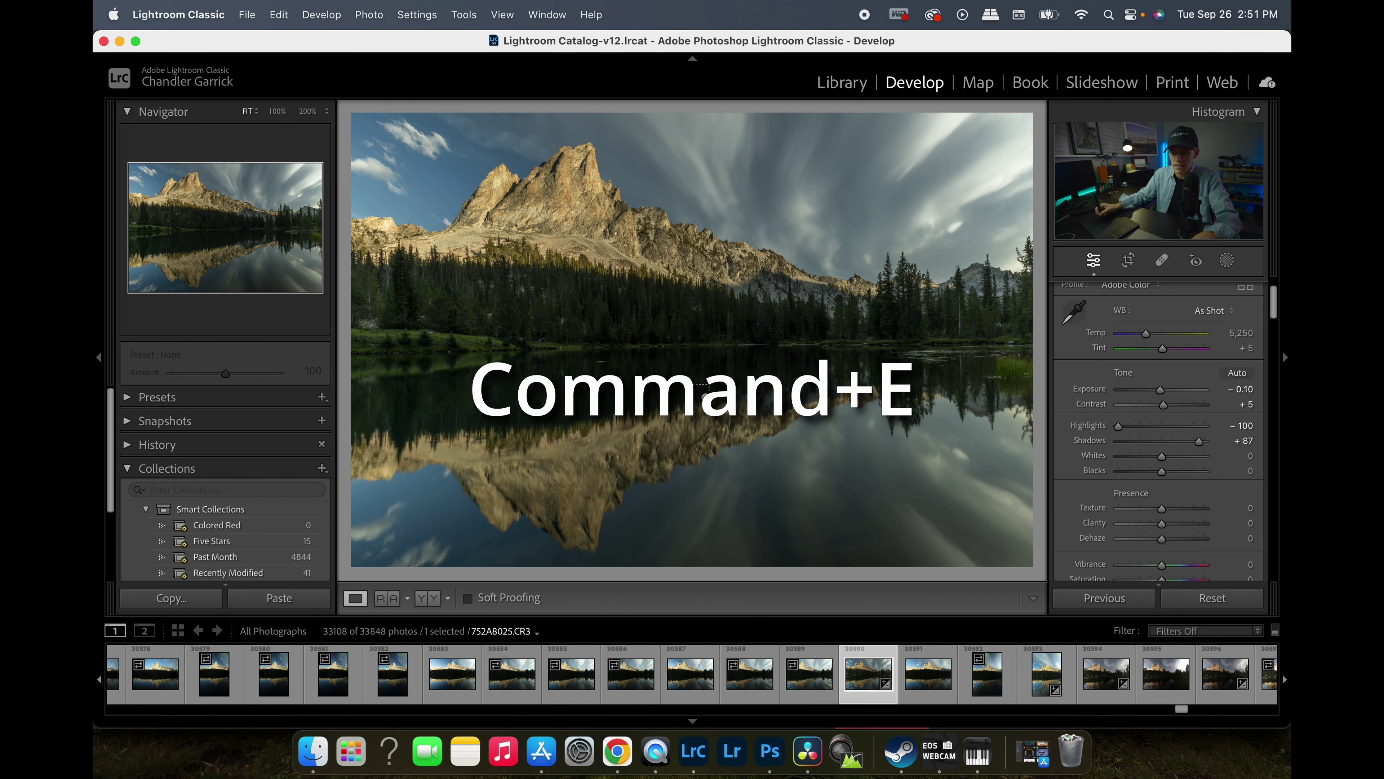
Send the selected lake photo from Lightroom Classic to Adobe Photoshop 2023 for editing.
{"action": "left_click", "coordinate": [774, 755]}
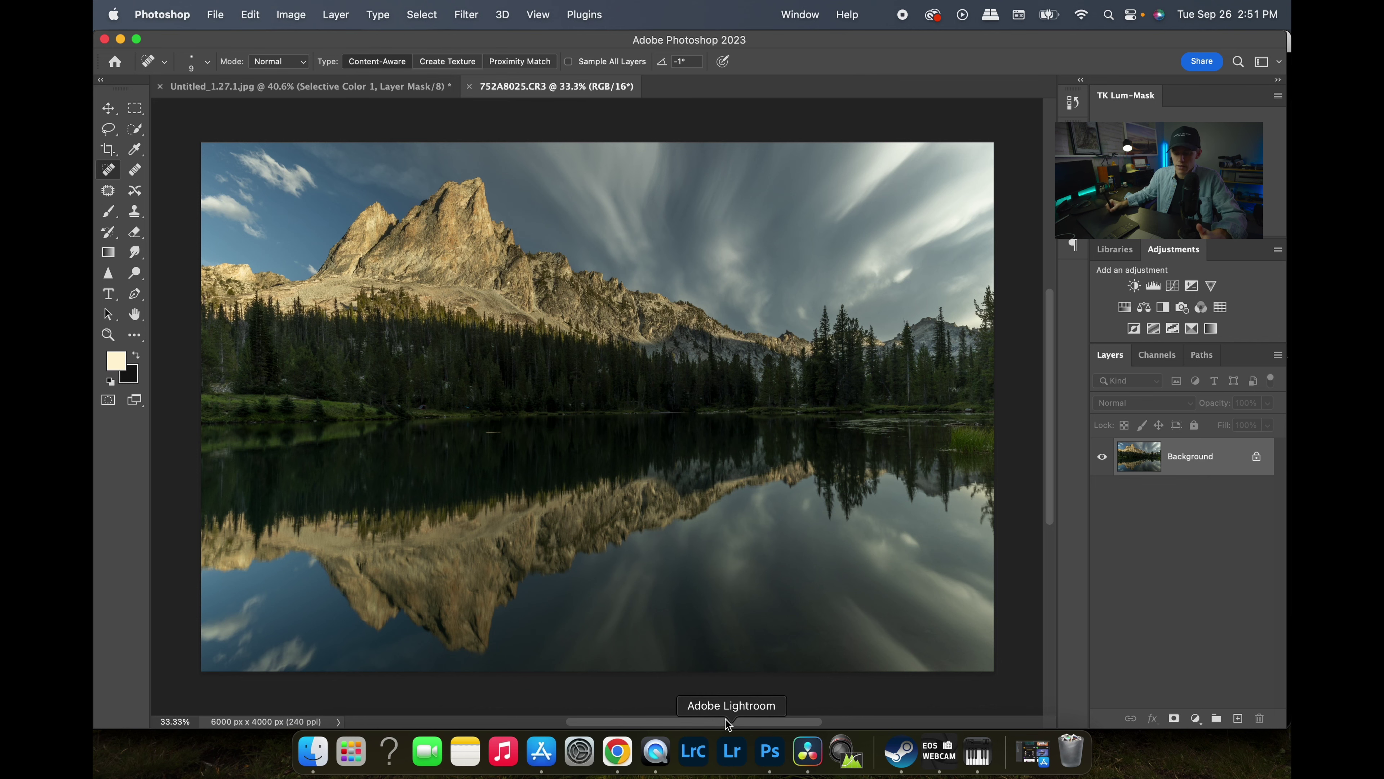
{"action": "left_click", "coordinate": [700, 756]}
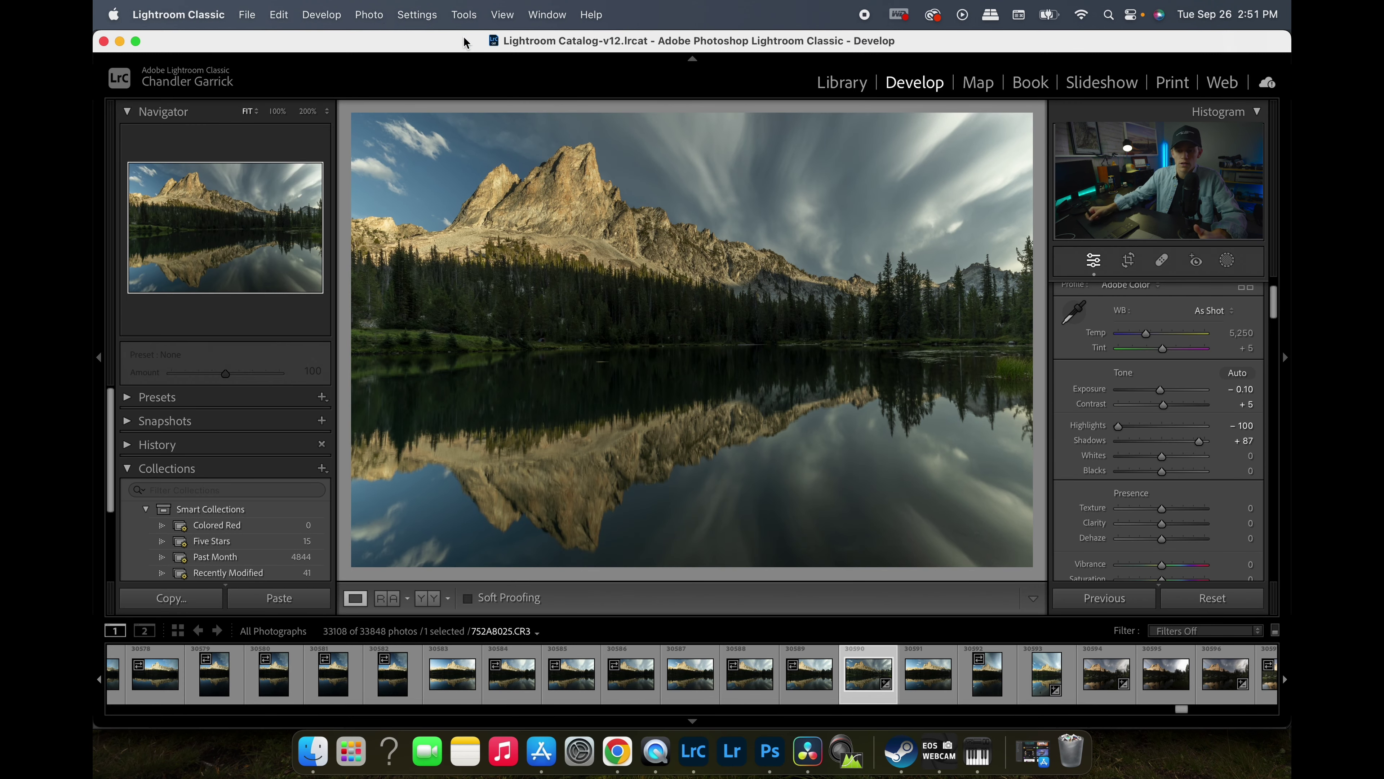
{"action": "left_click", "coordinate": [369, 14]}
{"action": "mouse_move", "coordinate": [448, 116]}
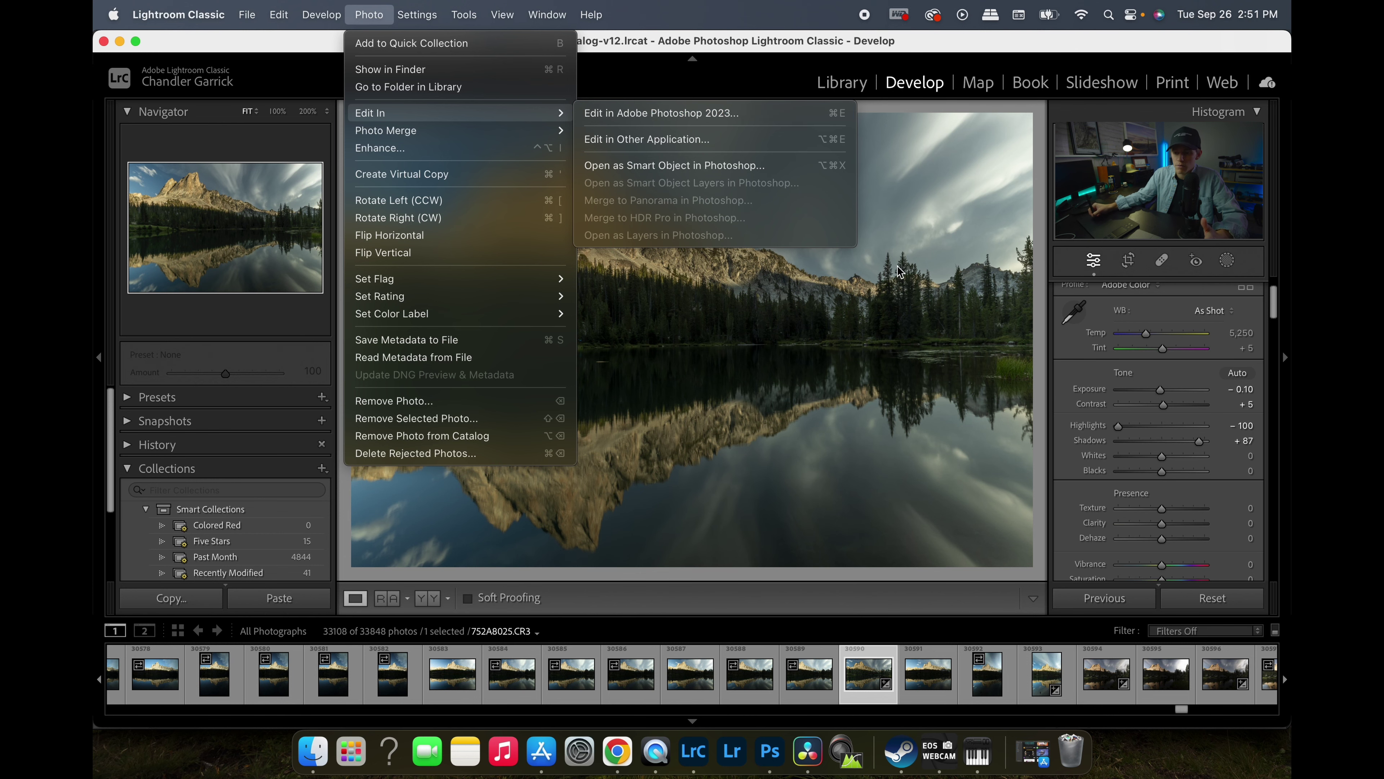
{"action": "left_click", "coordinate": [661, 112]}
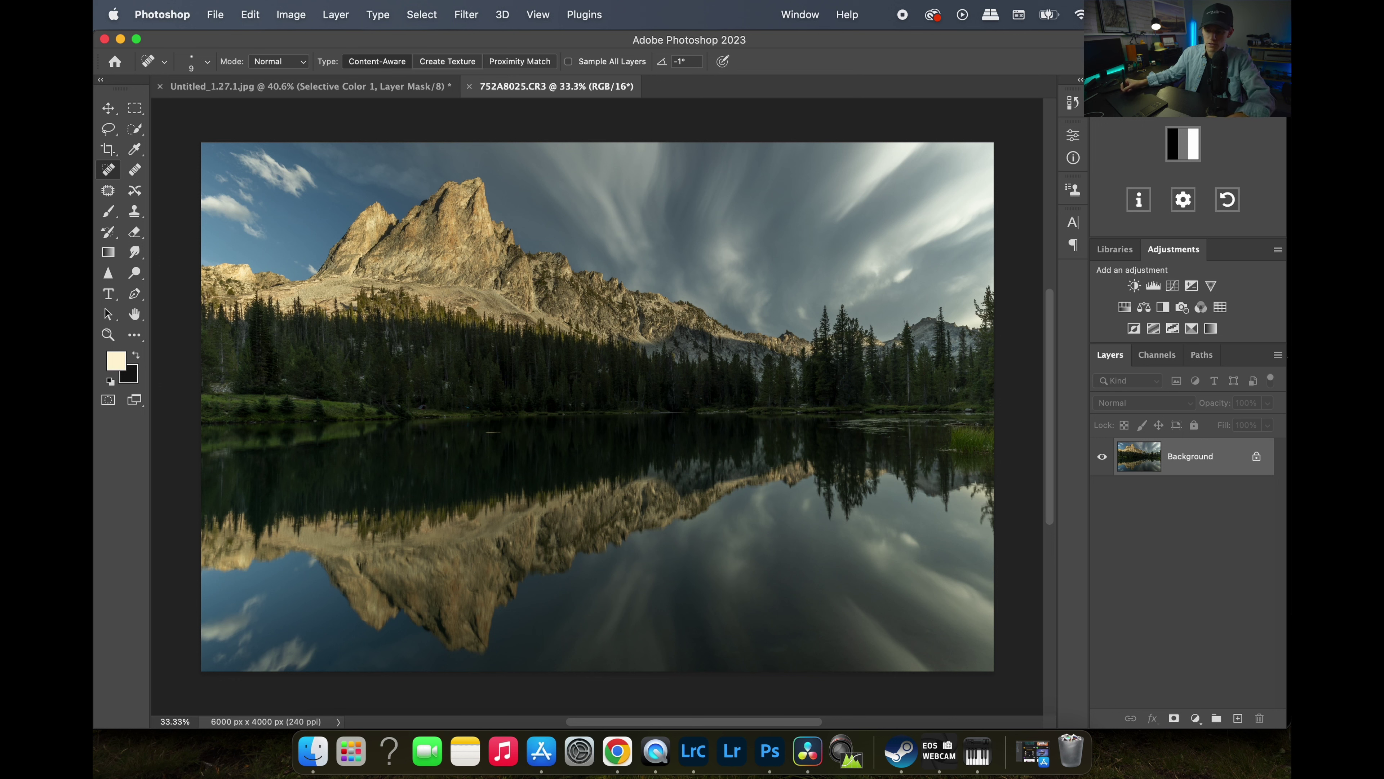
Unlock the Background layer and duplicate it twice.
{"action": "left_click", "coordinate": [1256, 456]}
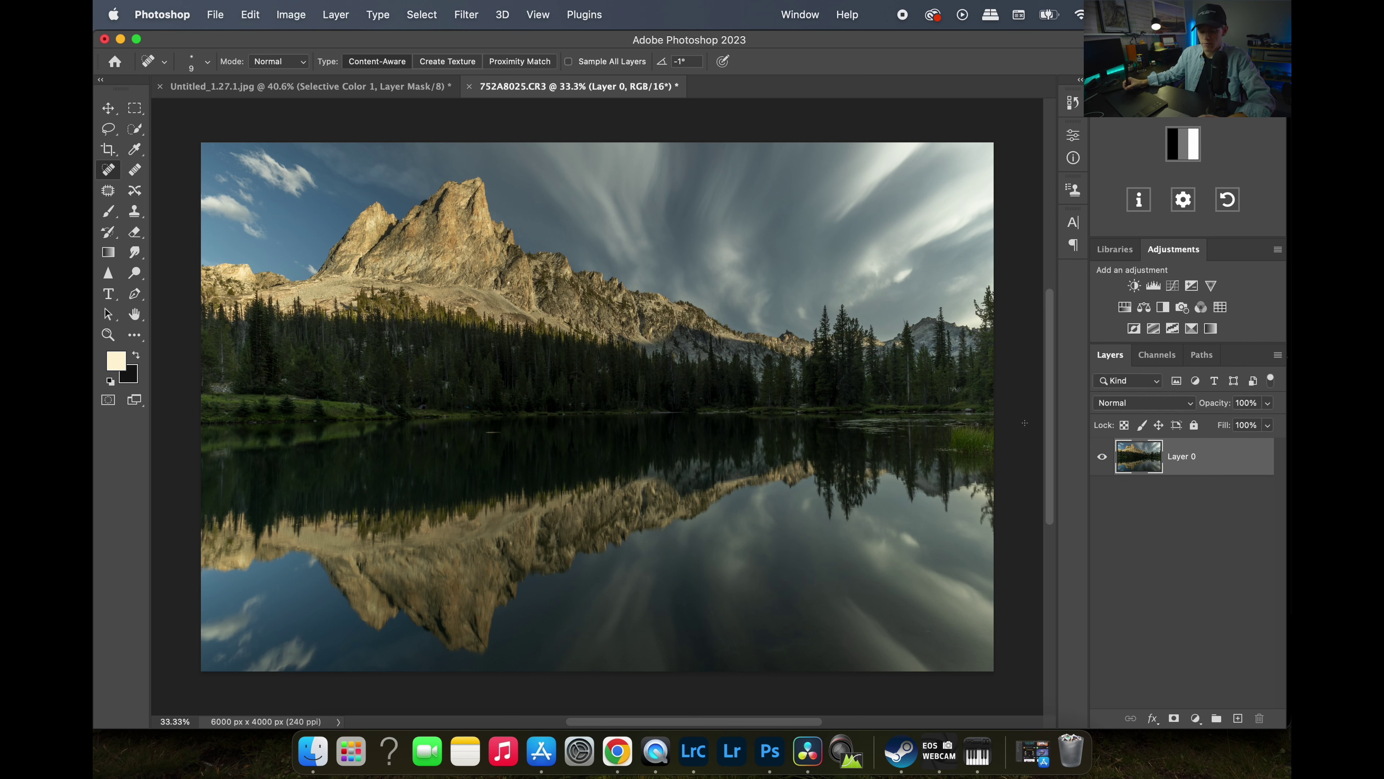
{"action": "key", "text": "super+j"}
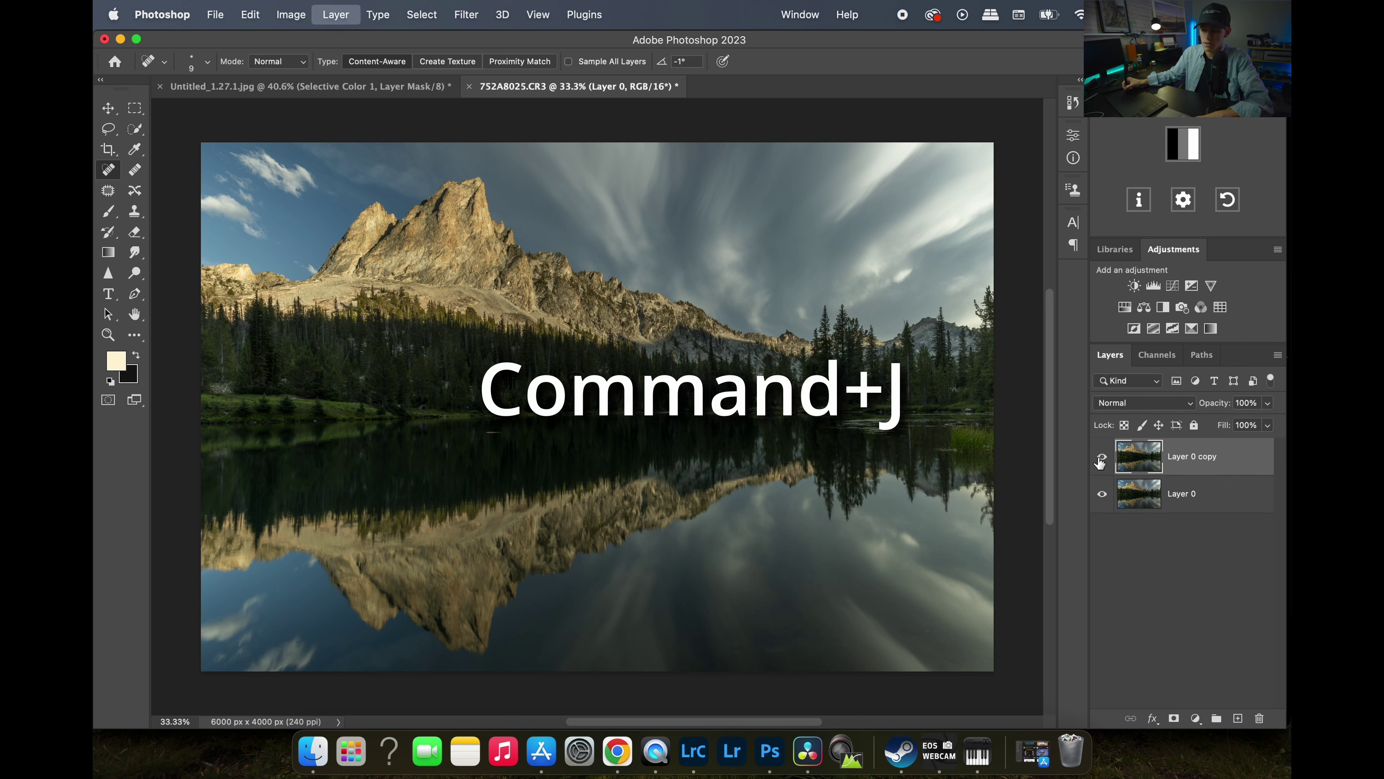
{"action": "key", "text": "super+j"}
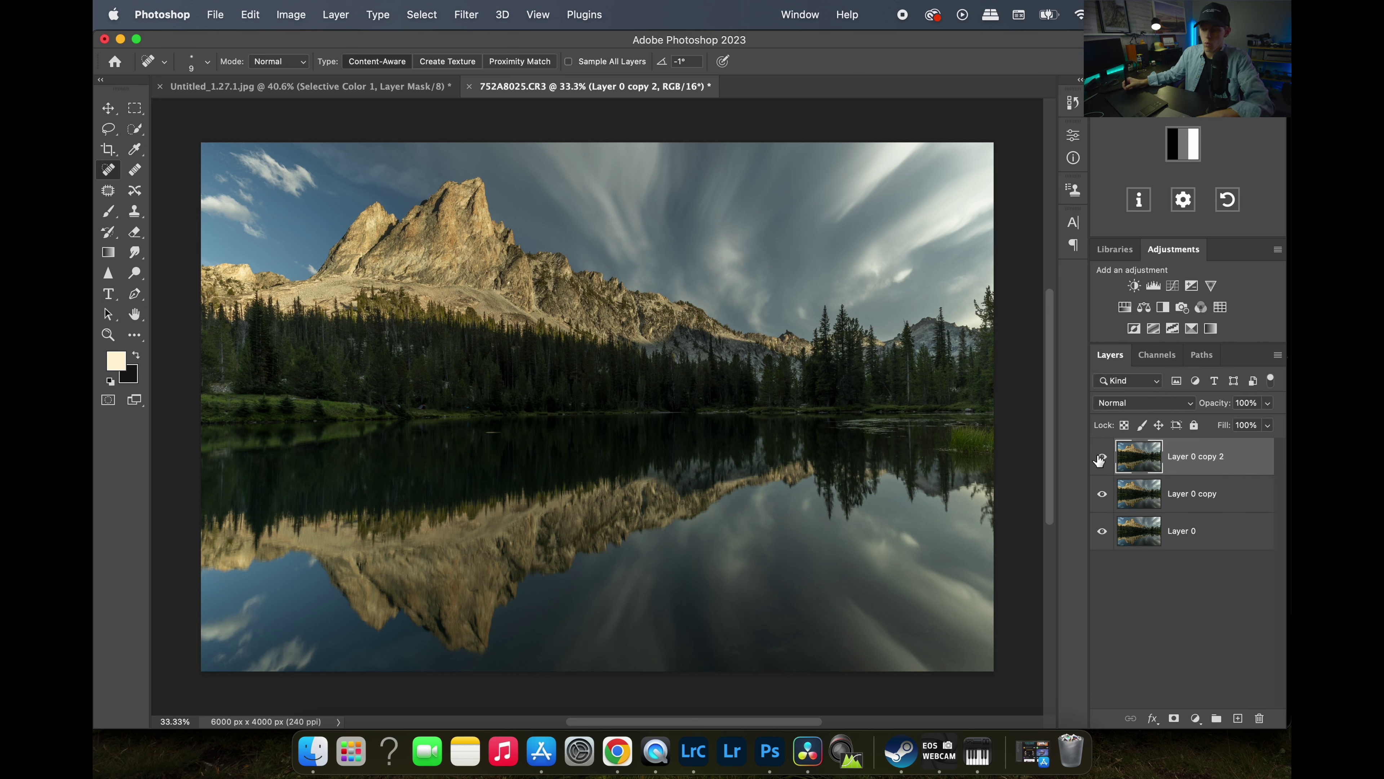
Select the sky on the topmost layer copy with the automatic Sky selection.
{"action": "left_click", "coordinate": [1247, 494]}
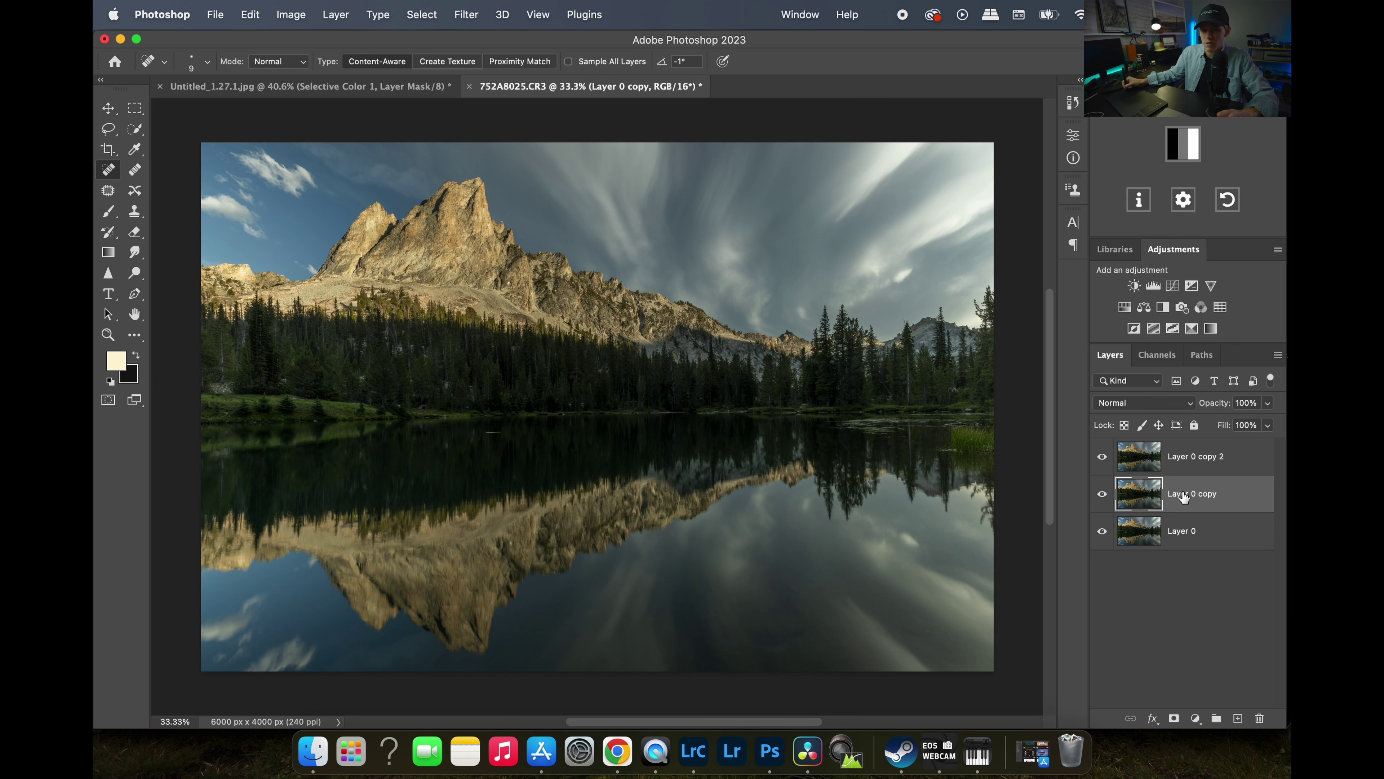
{"action": "left_click", "coordinate": [1245, 467]}
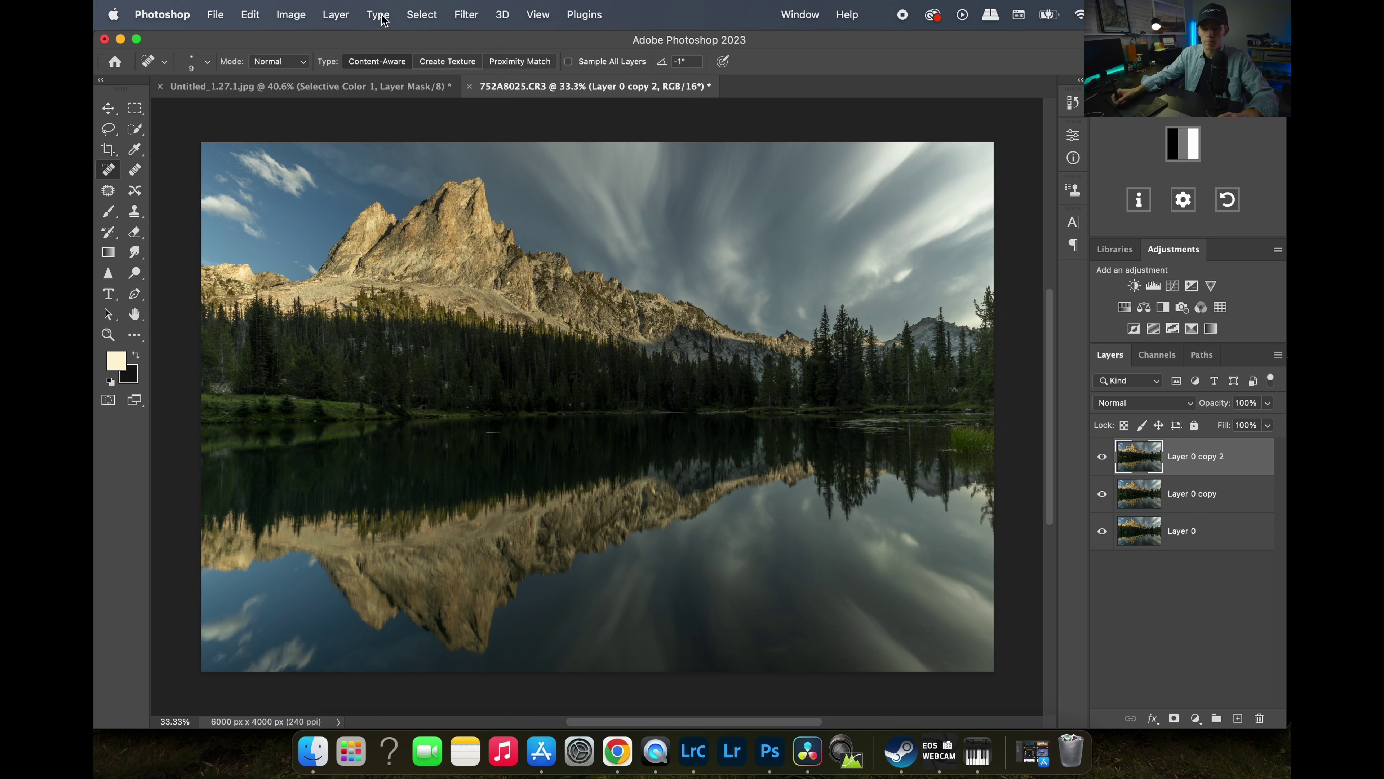
{"action": "left_click", "coordinate": [423, 15]}
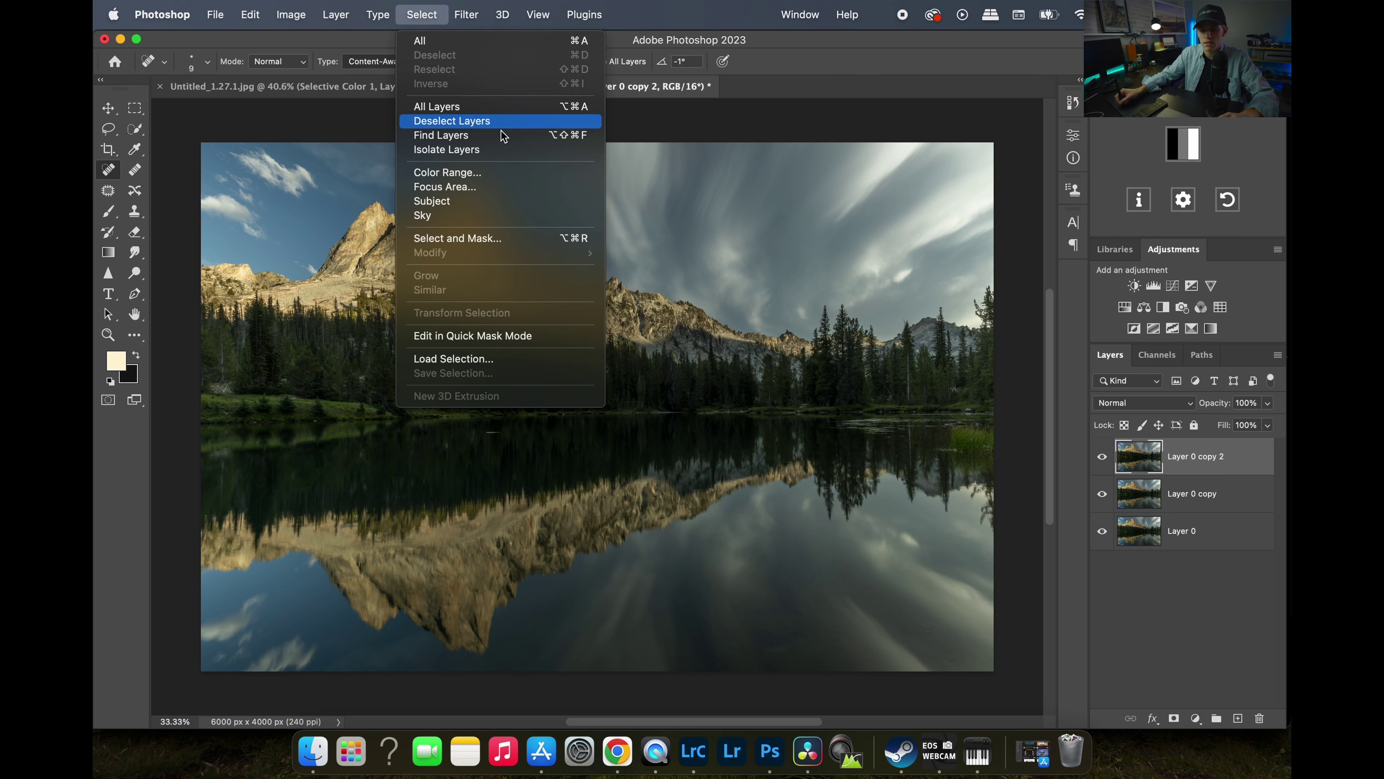
{"action": "left_click", "coordinate": [466, 218]}
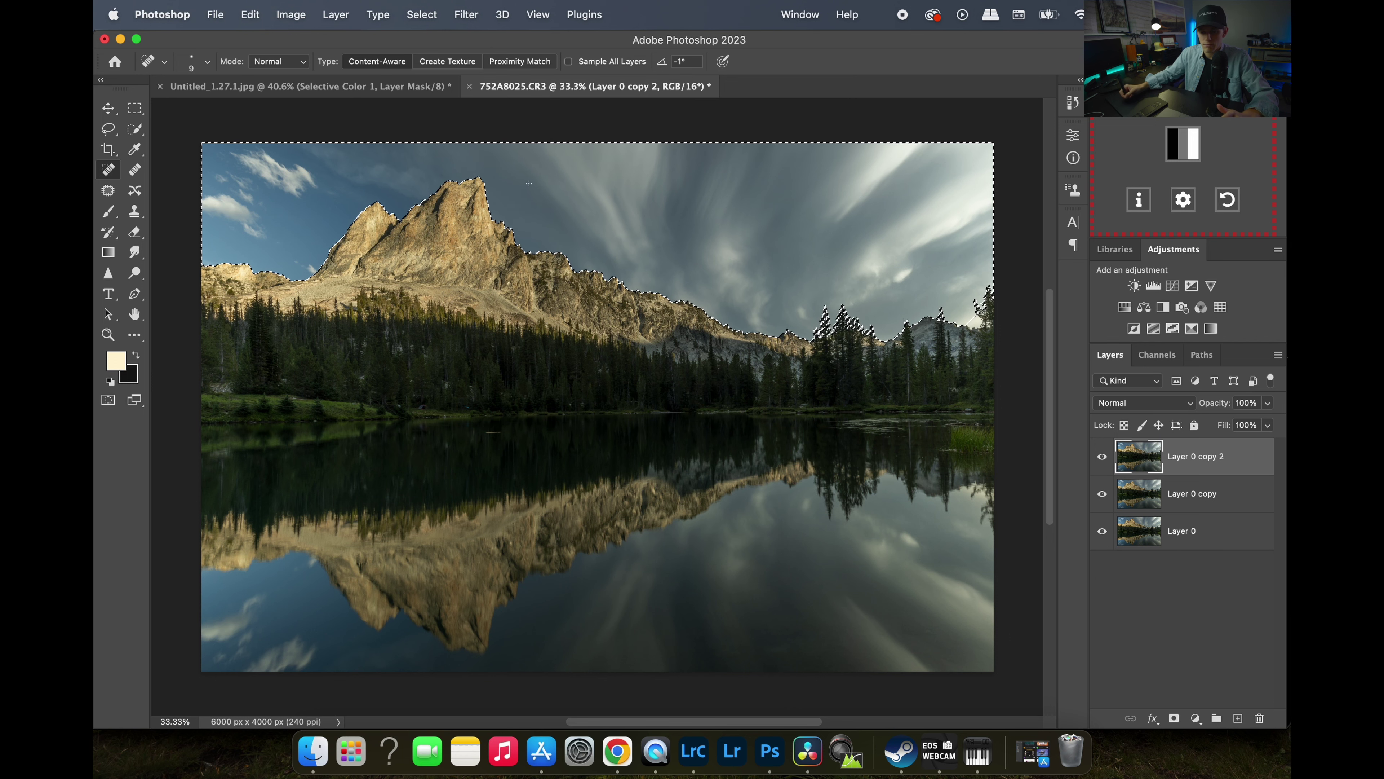
Output the sky selection to a Layer Mask on the topmost copy through Select and Mask.
{"action": "left_click", "coordinate": [424, 16]}
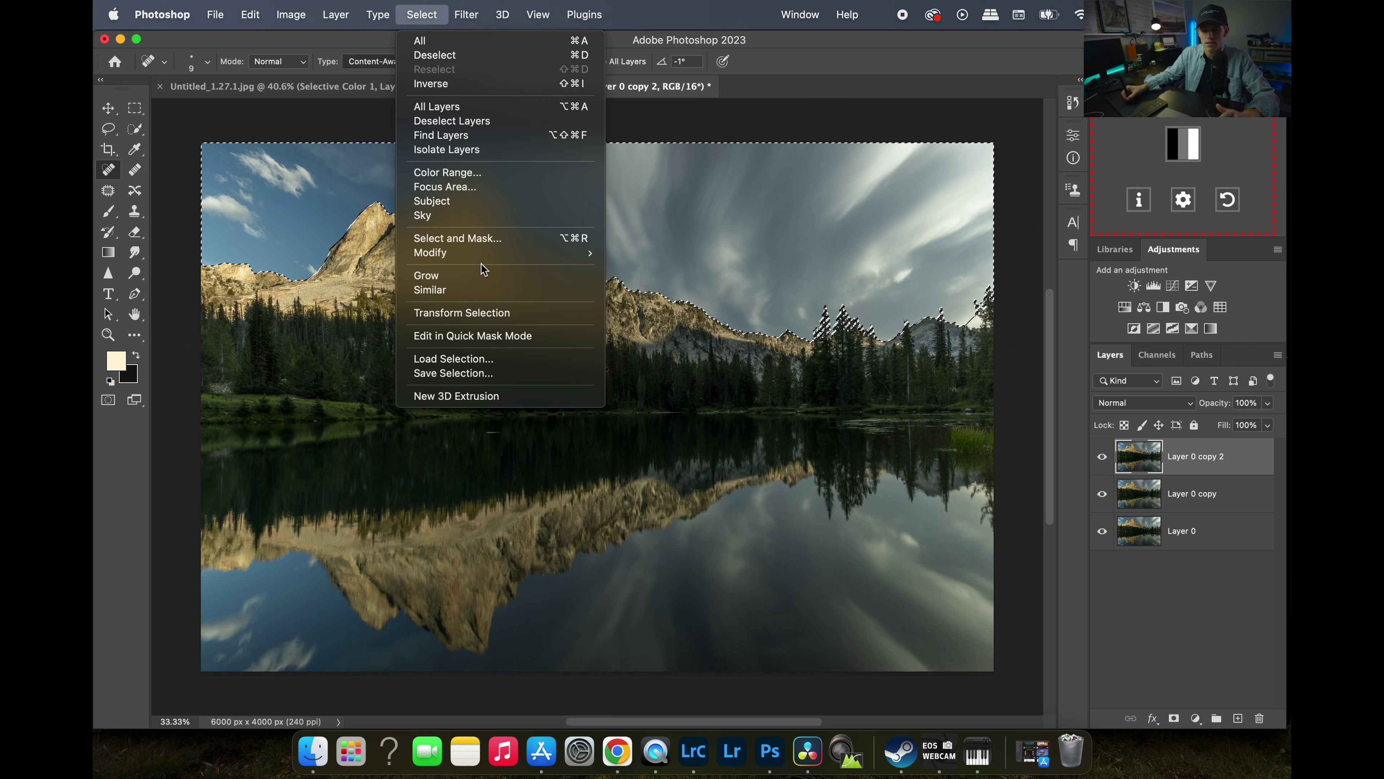
{"action": "left_click", "coordinate": [496, 241]}
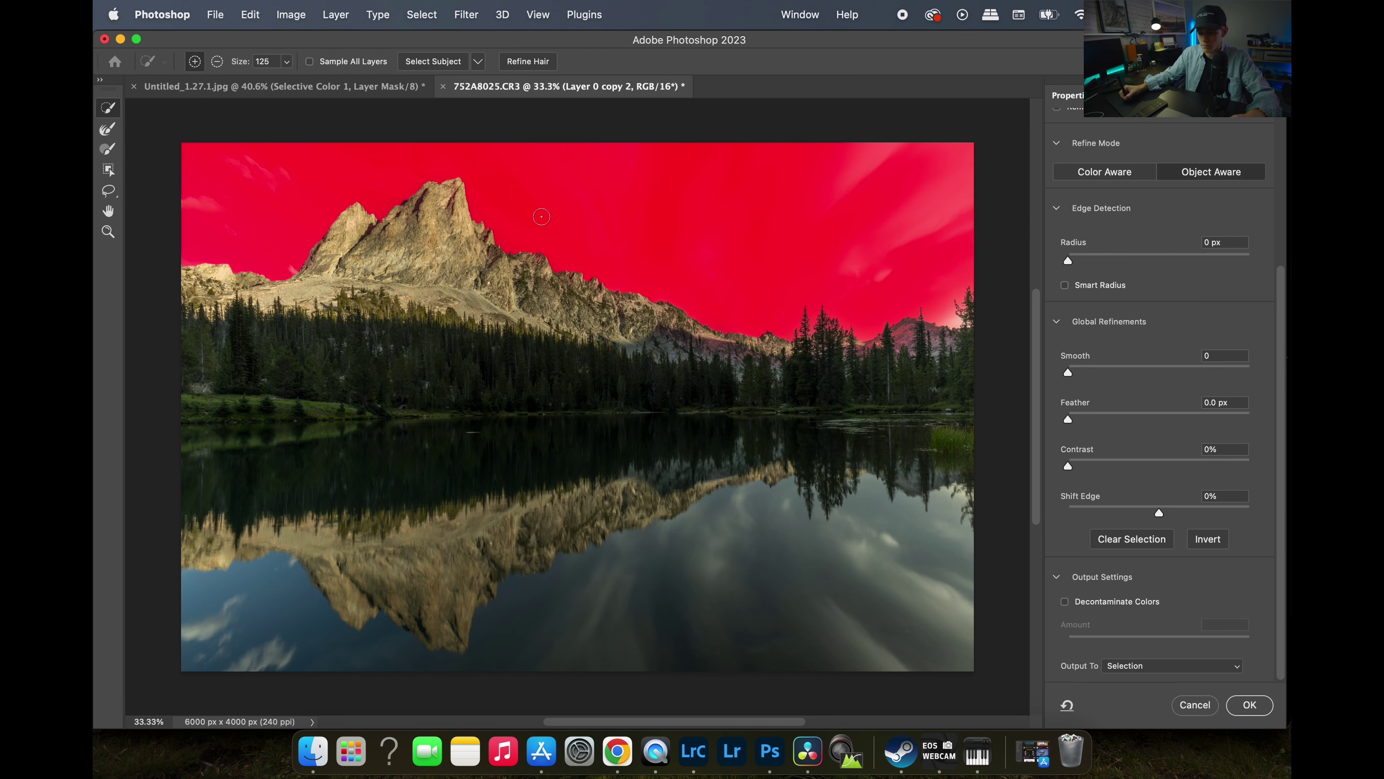
{"action": "left_click", "coordinate": [1166, 674]}
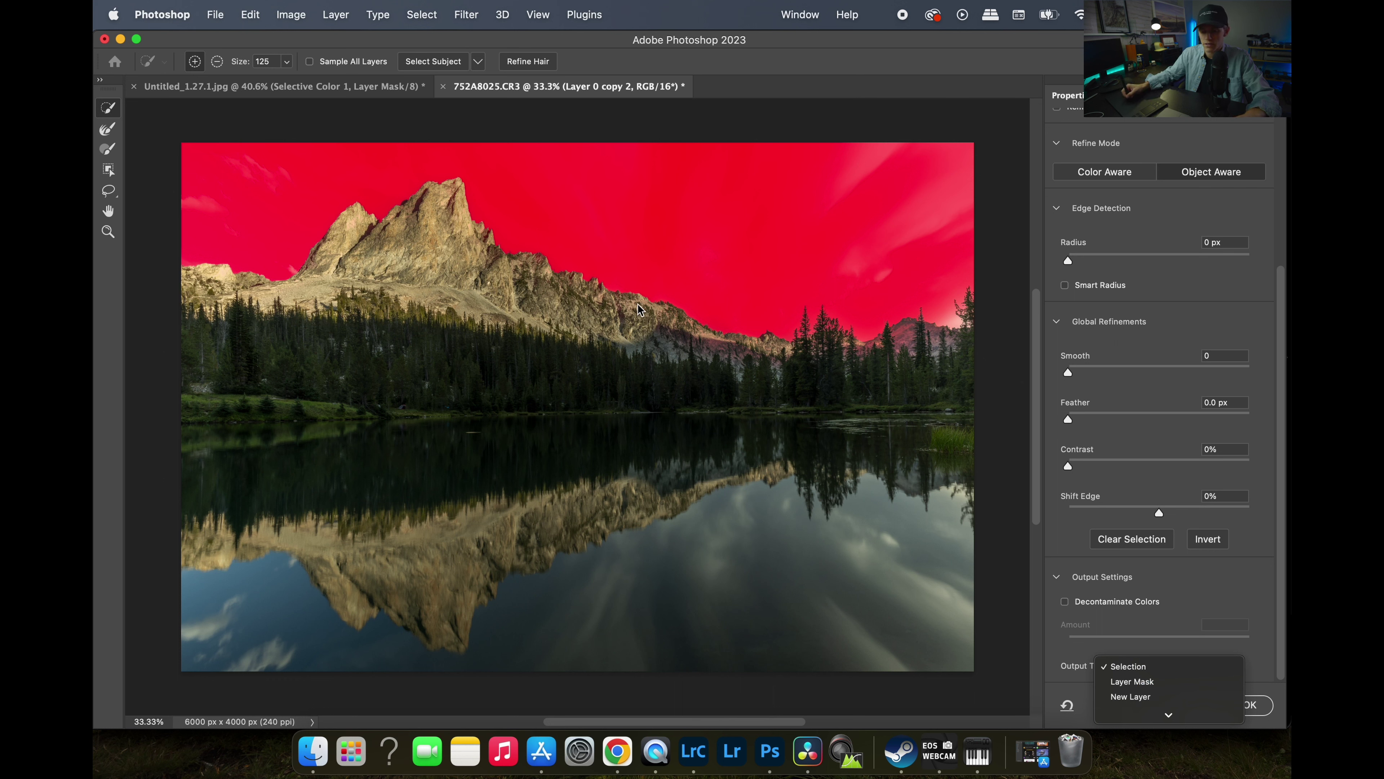
{"action": "left_click", "coordinate": [1136, 686]}
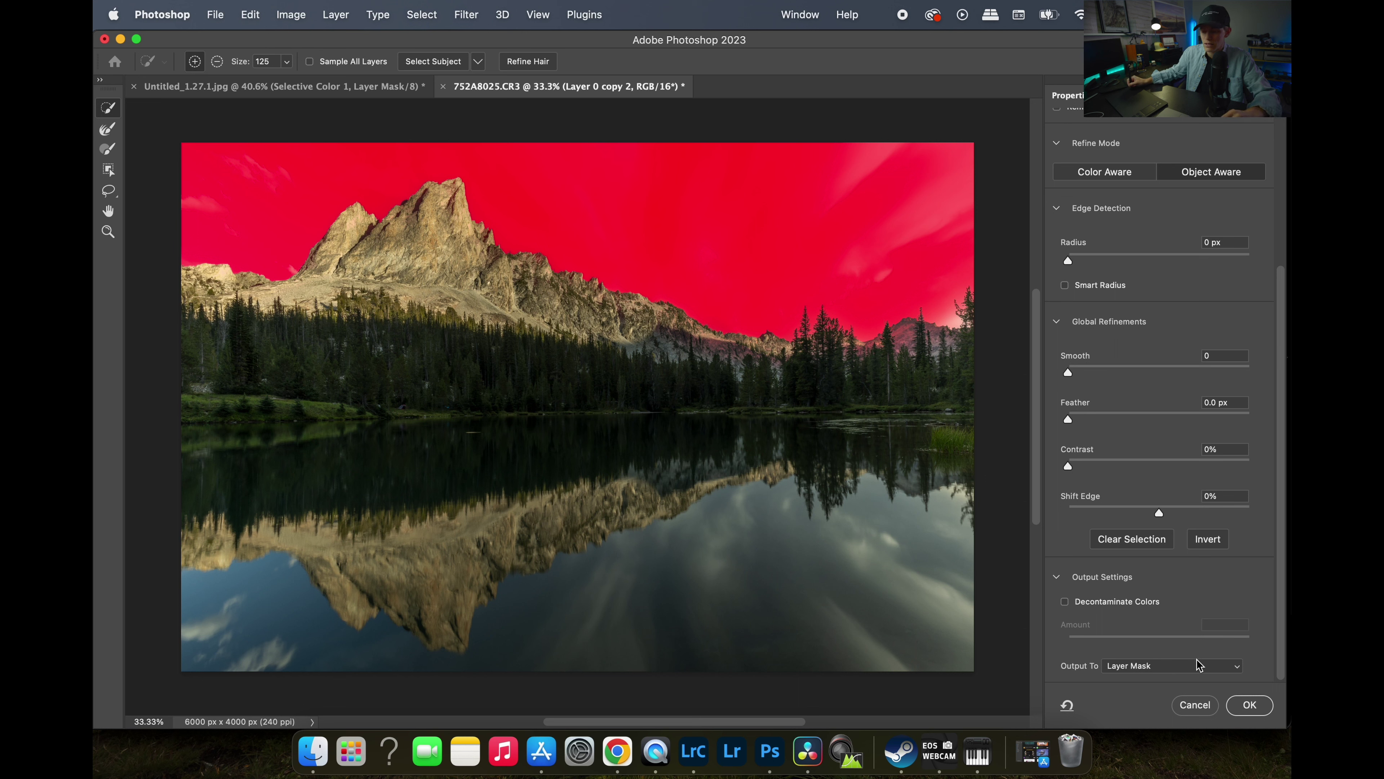
{"action": "left_click", "coordinate": [1253, 708]}
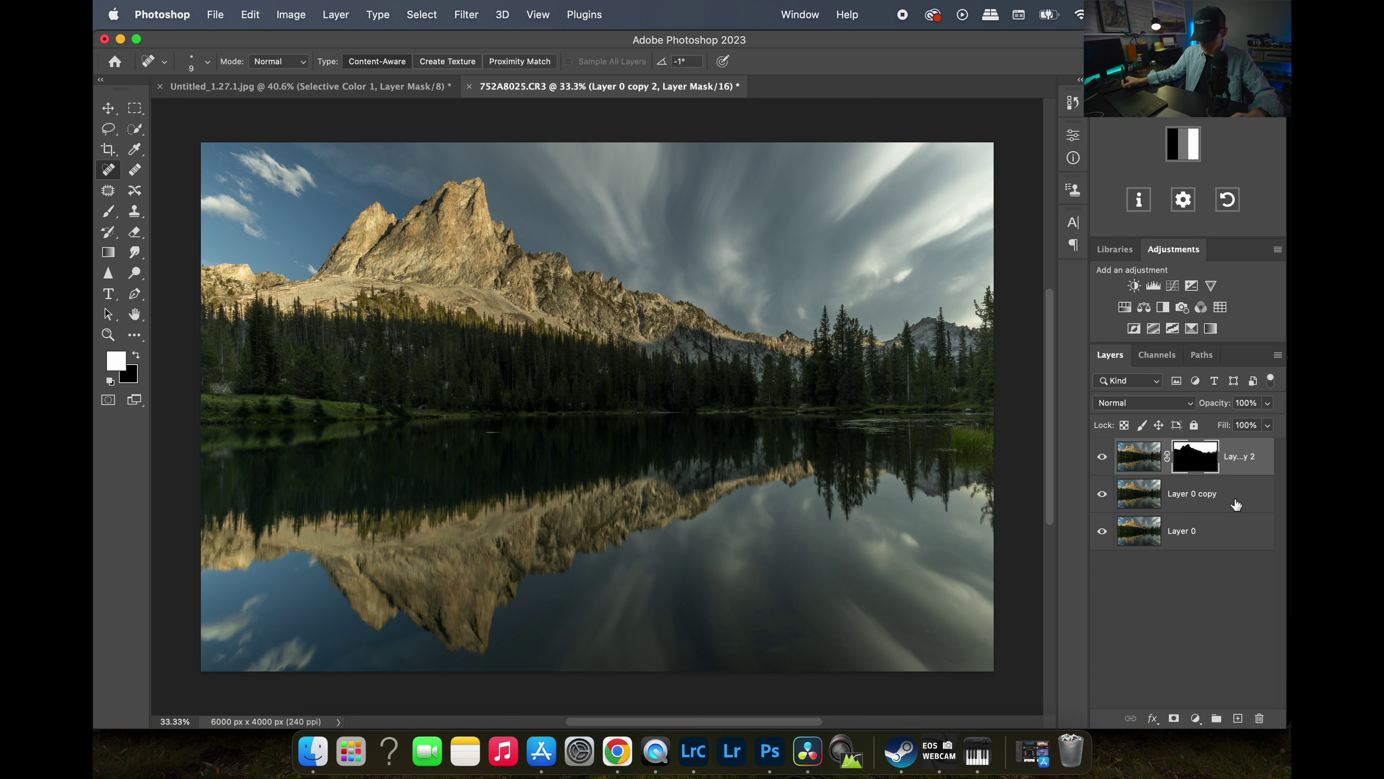
Duplicate the middle layer and roughly select the reflected sky in the lake with the Quick Selection tool at size 300.
{"action": "left_click", "coordinate": [1244, 508]}
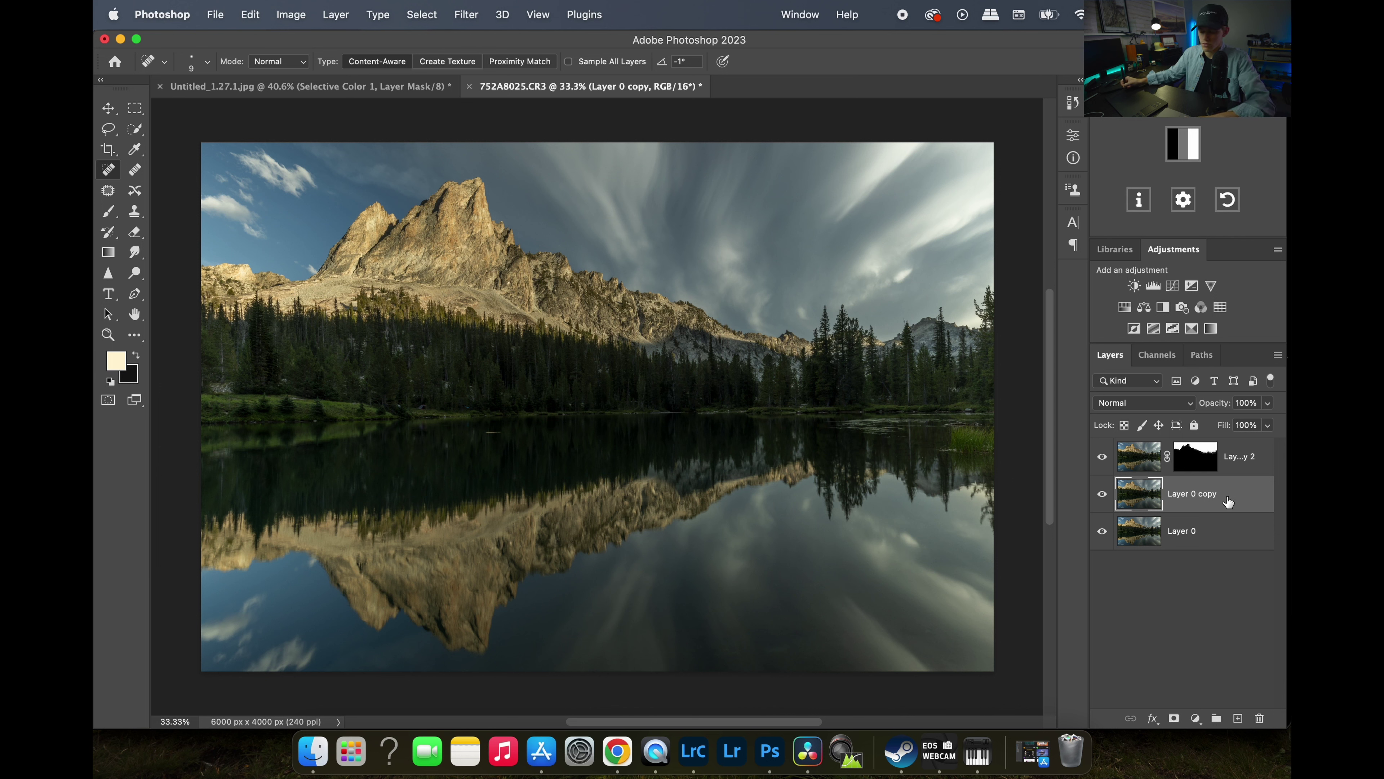
{"action": "key", "text": "super+j"}
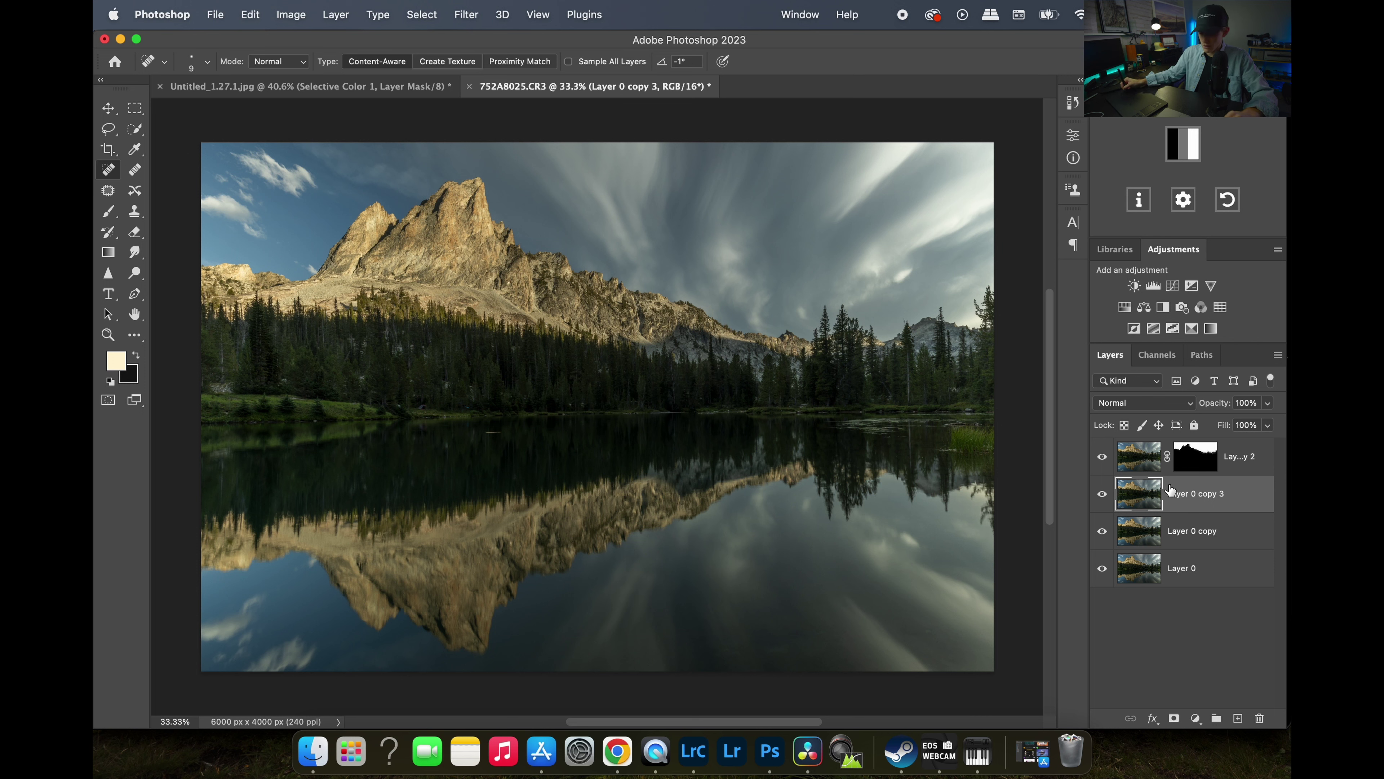
{"action": "left_click", "coordinate": [136, 131]}
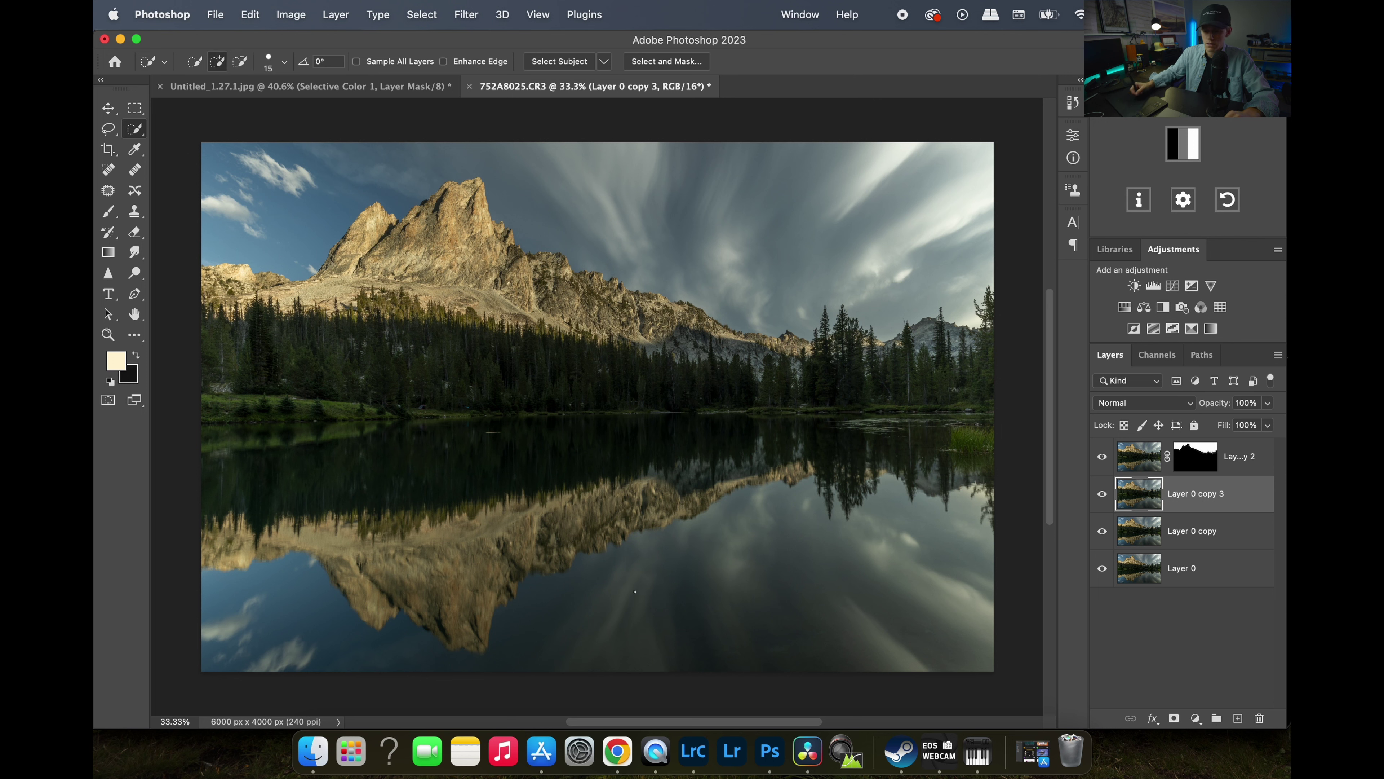
{"action": "key", "text": "bracketright"}
{"action": "key", "text": "bracketright"}
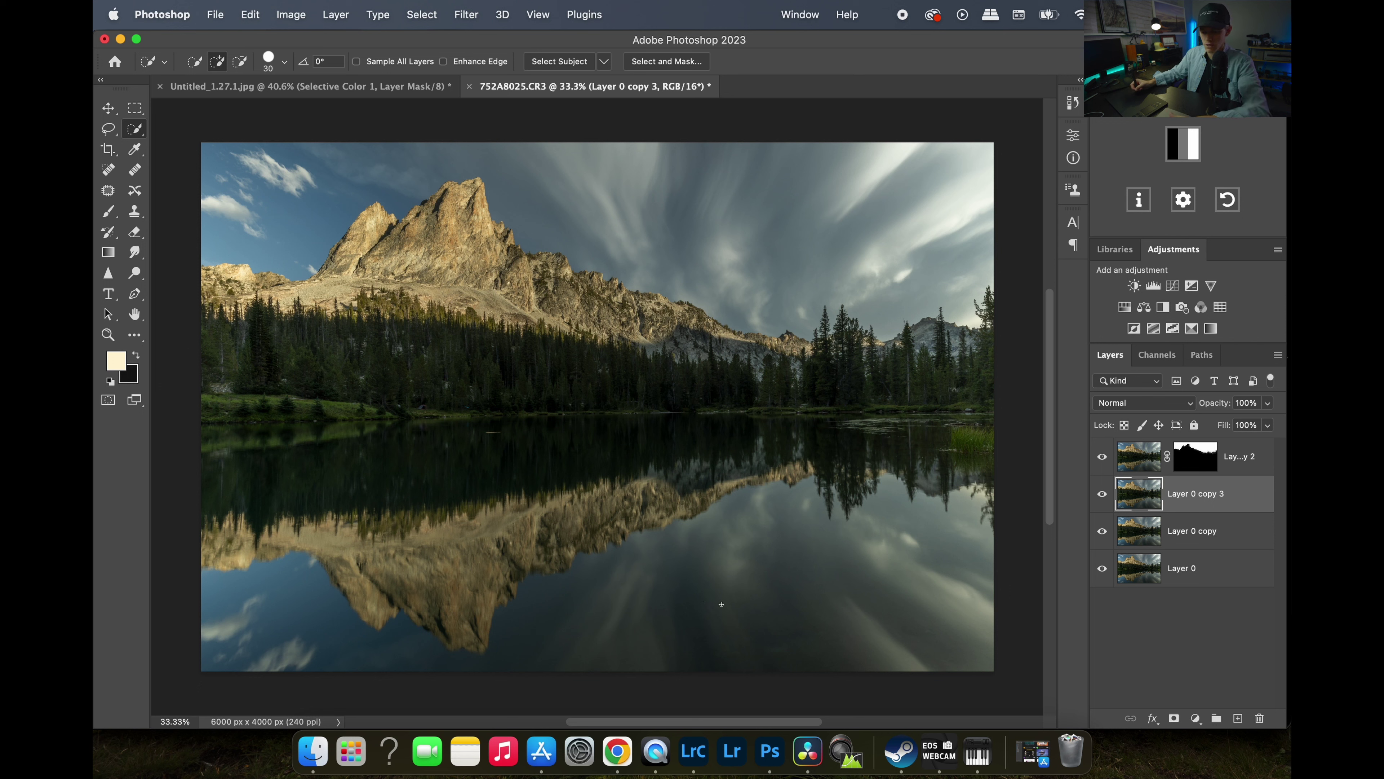
{"action": "key", "text": "bracketright"}
{"action": "key", "text": "bracketright"}
{"action": "key", "text": "bracketright"}
{"action": "key", "text": "bracketright"}
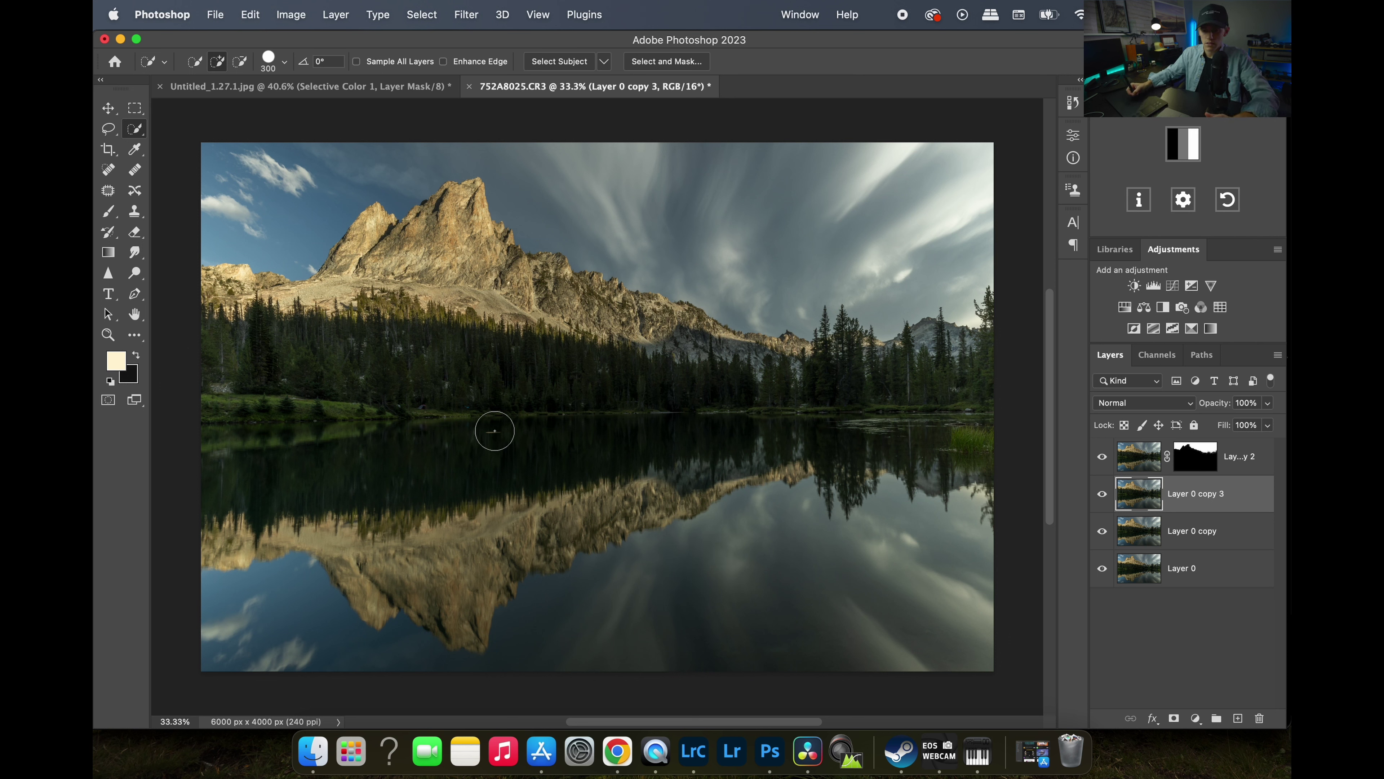
{"action": "mouse_move", "coordinate": [654, 646]}
{"action": "left_mouse_down"}
{"action": "mouse_move", "coordinate": [643, 655]}
{"action": "mouse_move", "coordinate": [710, 664]}
{"action": "mouse_move", "coordinate": [961, 653]}
{"action": "mouse_move", "coordinate": [696, 609]}
{"action": "mouse_move", "coordinate": [458, 668]}
{"action": "mouse_move", "coordinate": [374, 671]}
{"action": "mouse_move", "coordinate": [267, 646]}
{"action": "mouse_move", "coordinate": [327, 625]}
{"action": "mouse_move", "coordinate": [234, 577]}
{"action": "mouse_move", "coordinate": [387, 549]}
{"action": "mouse_move", "coordinate": [501, 609]}
{"action": "mouse_move", "coordinate": [633, 470]}
{"action": "mouse_move", "coordinate": [345, 548]}
{"action": "left_mouse_up"}
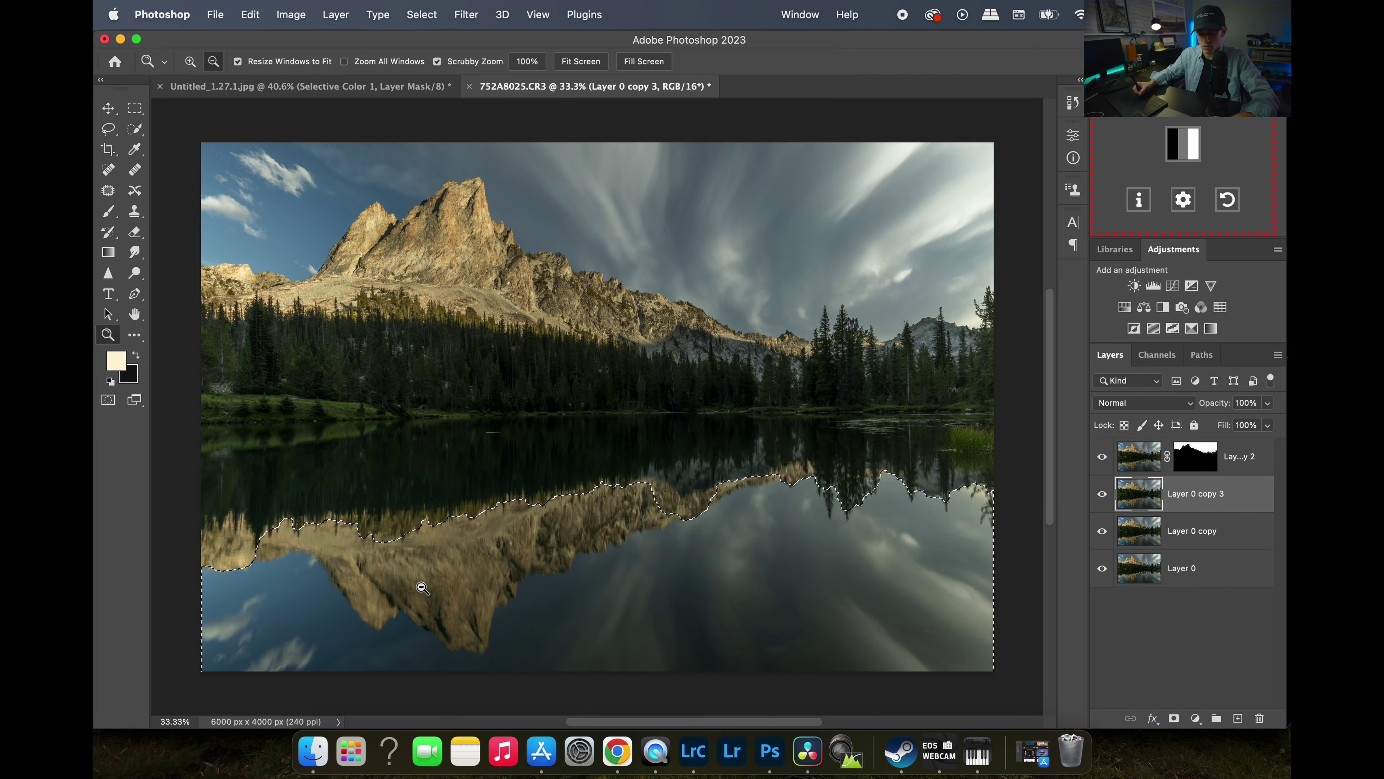
Subtract the mountain's reflection from the selection along the whole ridge, using a Quick Selection brush of about 125.
{"action": "scroll", "coordinate": [489, 575], "scroll_direction": "up", "scroll_amount": 5, "text": "alt"}
{"action": "scroll", "coordinate": [473, 577], "scroll_direction": "up", "scroll_amount": 3}
{"action": "left_click_drag", "start_coordinate": [466, 508], "coordinate": [611, 386]}
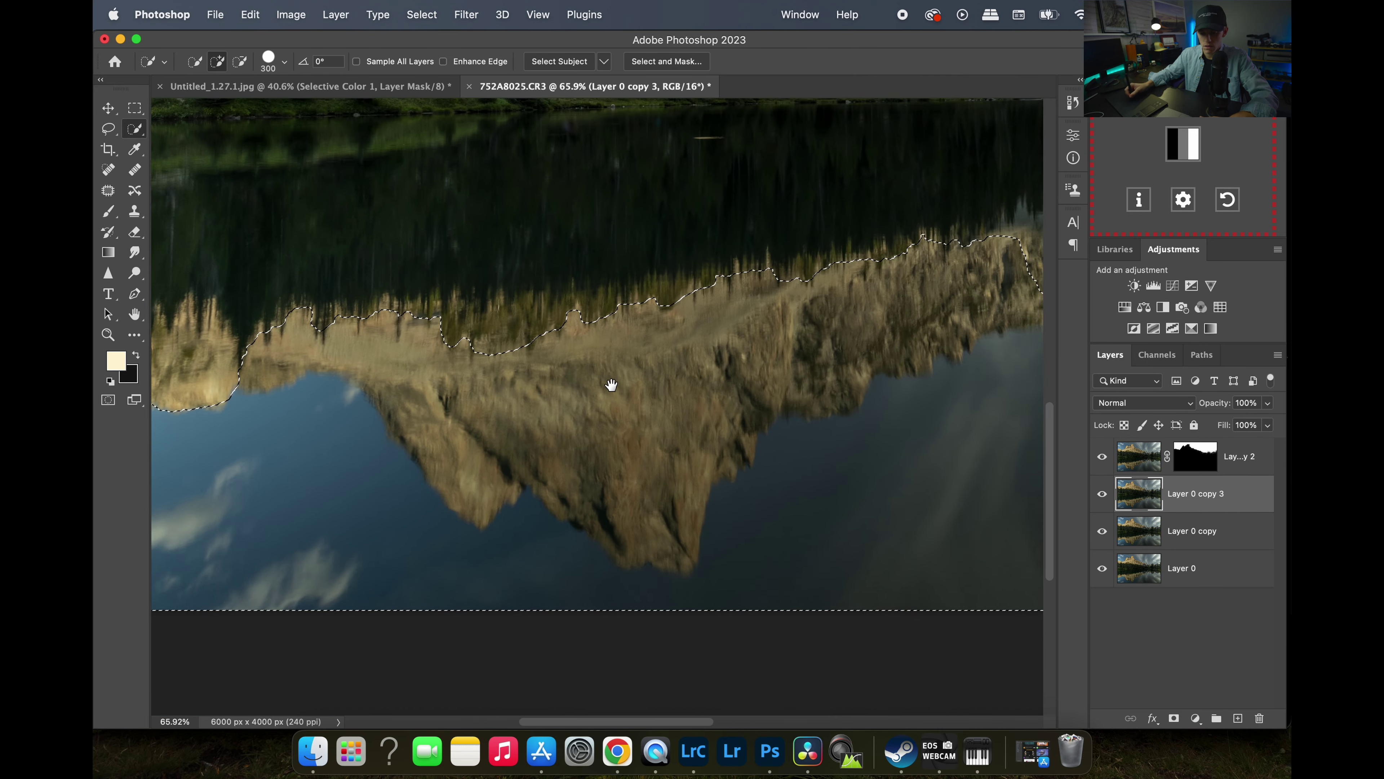
{"action": "left_click", "coordinate": [241, 64]}
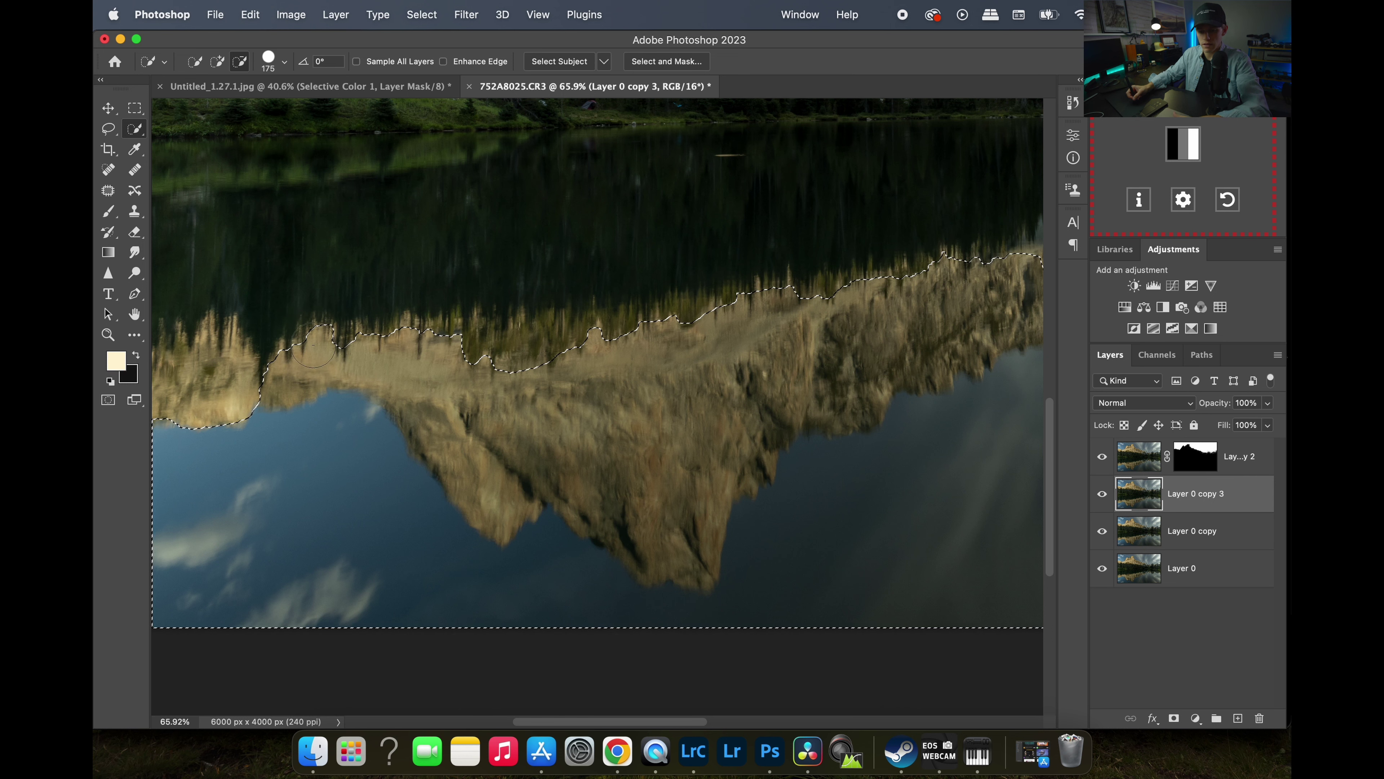
{"action": "left_click", "coordinate": [306, 348]}
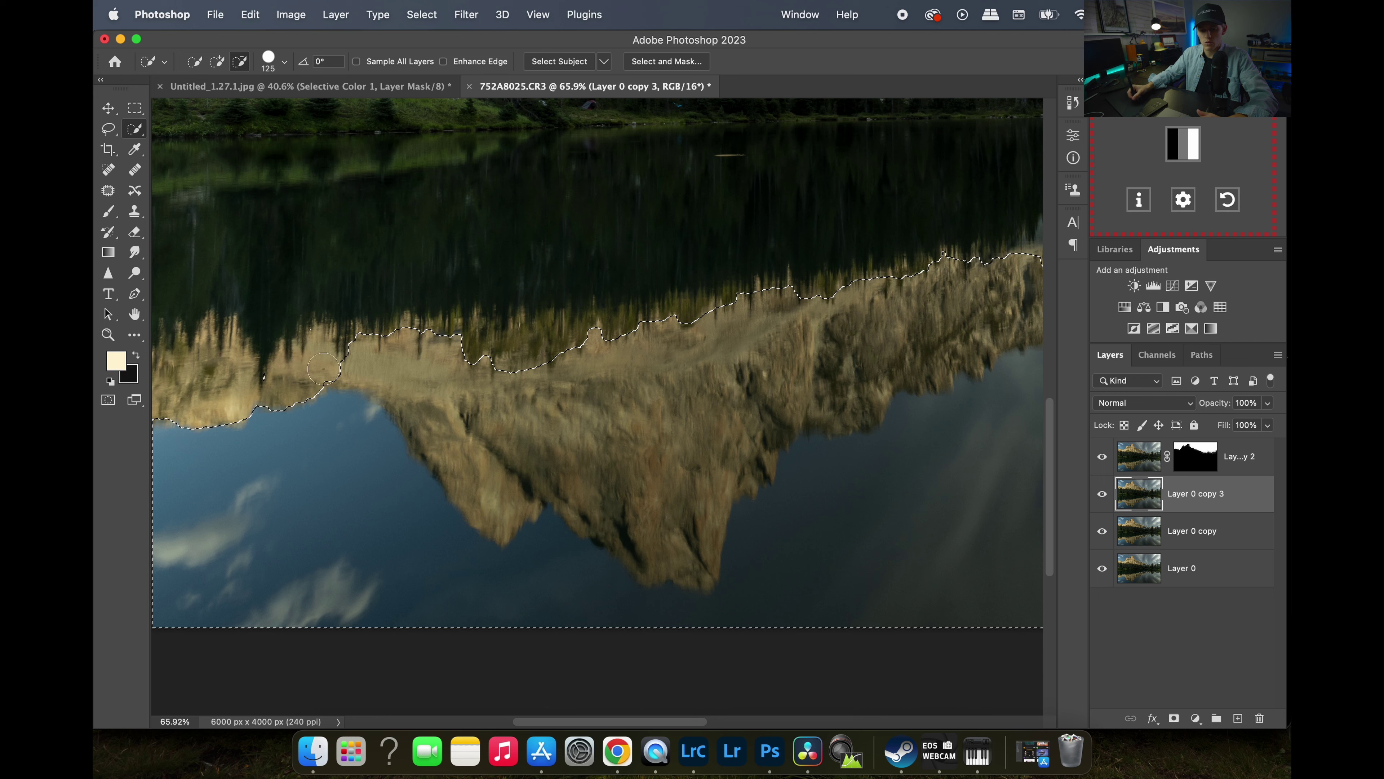
{"action": "mouse_move", "coordinate": [345, 360]}
{"action": "left_mouse_down"}
{"action": "mouse_move", "coordinate": [465, 351]}
{"action": "mouse_move", "coordinate": [392, 327]}
{"action": "mouse_move", "coordinate": [497, 377]}
{"action": "mouse_move", "coordinate": [609, 477]}
{"action": "mouse_move", "coordinate": [690, 525]}
{"action": "mouse_move", "coordinate": [579, 383]}
{"action": "mouse_move", "coordinate": [605, 343]}
{"action": "mouse_move", "coordinate": [646, 318]}
{"action": "mouse_move", "coordinate": [539, 362]}
{"action": "mouse_move", "coordinate": [500, 427]}
{"action": "mouse_move", "coordinate": [415, 384]}
{"action": "mouse_move", "coordinate": [456, 454]}
{"action": "mouse_move", "coordinate": [518, 499]}
{"action": "mouse_move", "coordinate": [426, 425]}
{"action": "mouse_move", "coordinate": [461, 471]}
{"action": "mouse_move", "coordinate": [430, 434]}
{"action": "mouse_move", "coordinate": [432, 453]}
{"action": "mouse_move", "coordinate": [503, 539]}
{"action": "left_mouse_up"}
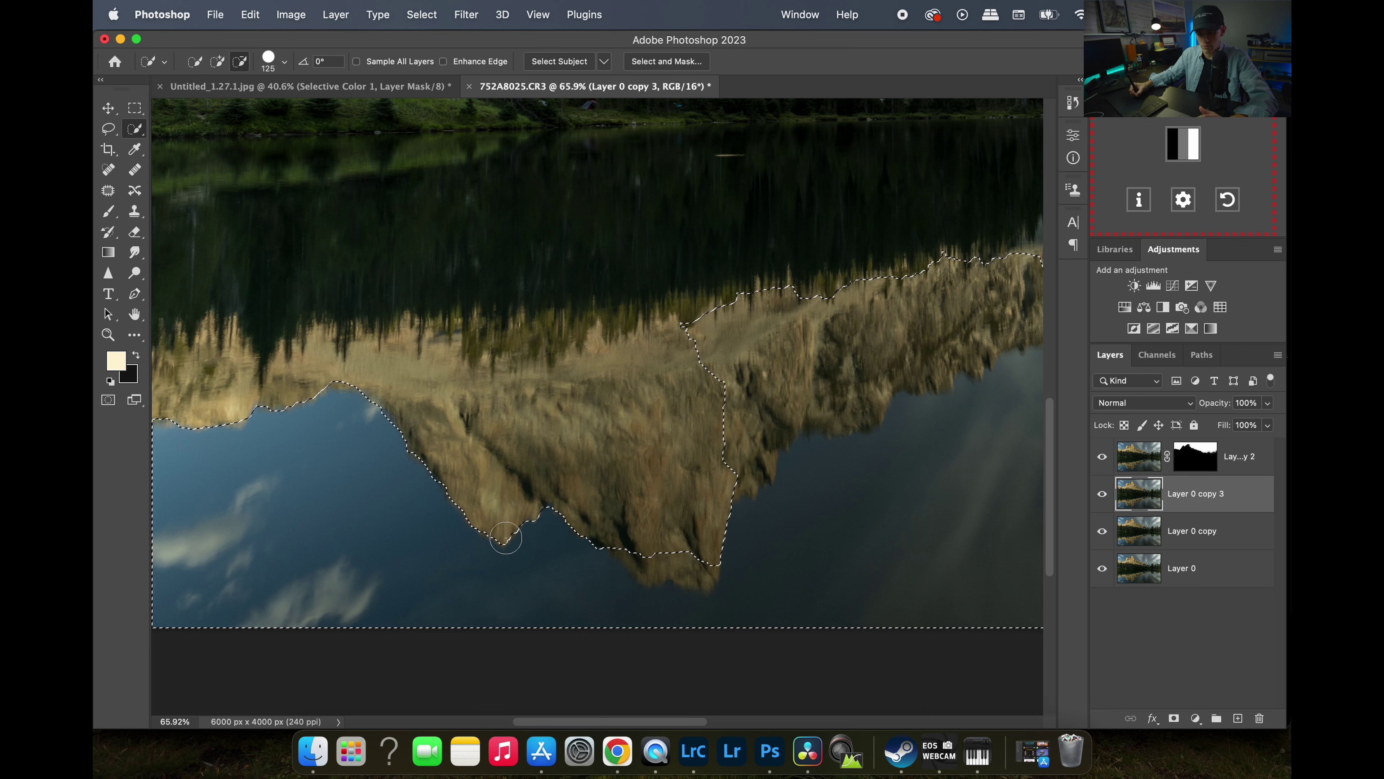
{"action": "mouse_move", "coordinate": [505, 540]}
{"action": "left_mouse_down"}
{"action": "mouse_move", "coordinate": [632, 546]}
{"action": "mouse_move", "coordinate": [709, 589]}
{"action": "mouse_move", "coordinate": [725, 534]}
{"action": "mouse_move", "coordinate": [673, 334]}
{"action": "mouse_move", "coordinate": [777, 338]}
{"action": "mouse_move", "coordinate": [982, 265]}
{"action": "mouse_move", "coordinate": [867, 270]}
{"action": "mouse_move", "coordinate": [891, 299]}
{"action": "left_mouse_up"}
{"action": "scroll", "coordinate": [892, 299], "scroll_direction": "right", "scroll_amount": 8}
{"action": "scroll", "coordinate": [891, 298], "scroll_direction": "up", "scroll_amount": 1}
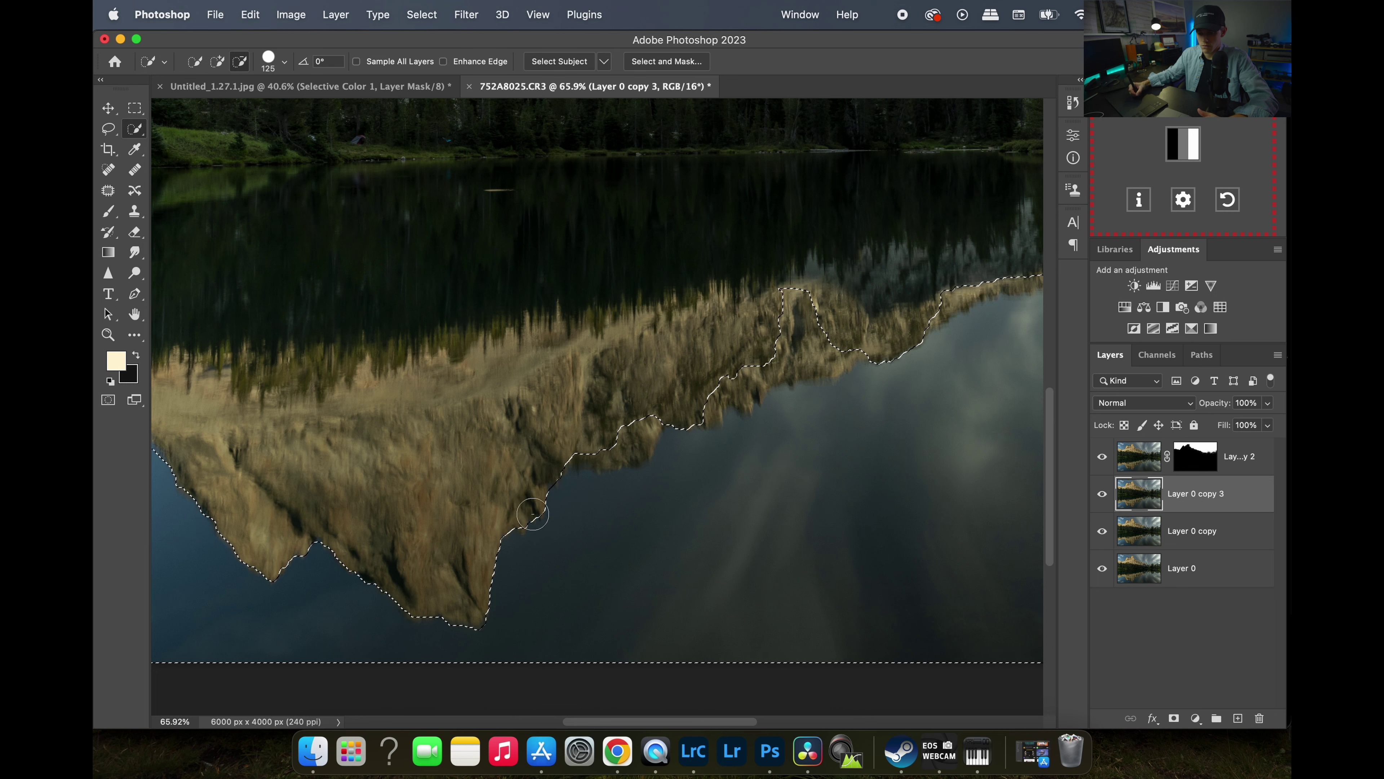
{"action": "mouse_move", "coordinate": [519, 527]}
{"action": "left_mouse_down"}
{"action": "mouse_move", "coordinate": [645, 442]}
{"action": "mouse_move", "coordinate": [598, 452]}
{"action": "mouse_move", "coordinate": [635, 448]}
{"action": "mouse_move", "coordinate": [656, 422]}
{"action": "mouse_move", "coordinate": [621, 459]}
{"action": "mouse_move", "coordinate": [585, 451]}
{"action": "mouse_move", "coordinate": [623, 458]}
{"action": "mouse_move", "coordinate": [746, 388]}
{"action": "mouse_move", "coordinate": [759, 407]}
{"action": "mouse_move", "coordinate": [806, 289]}
{"action": "mouse_move", "coordinate": [817, 350]}
{"action": "left_mouse_up"}
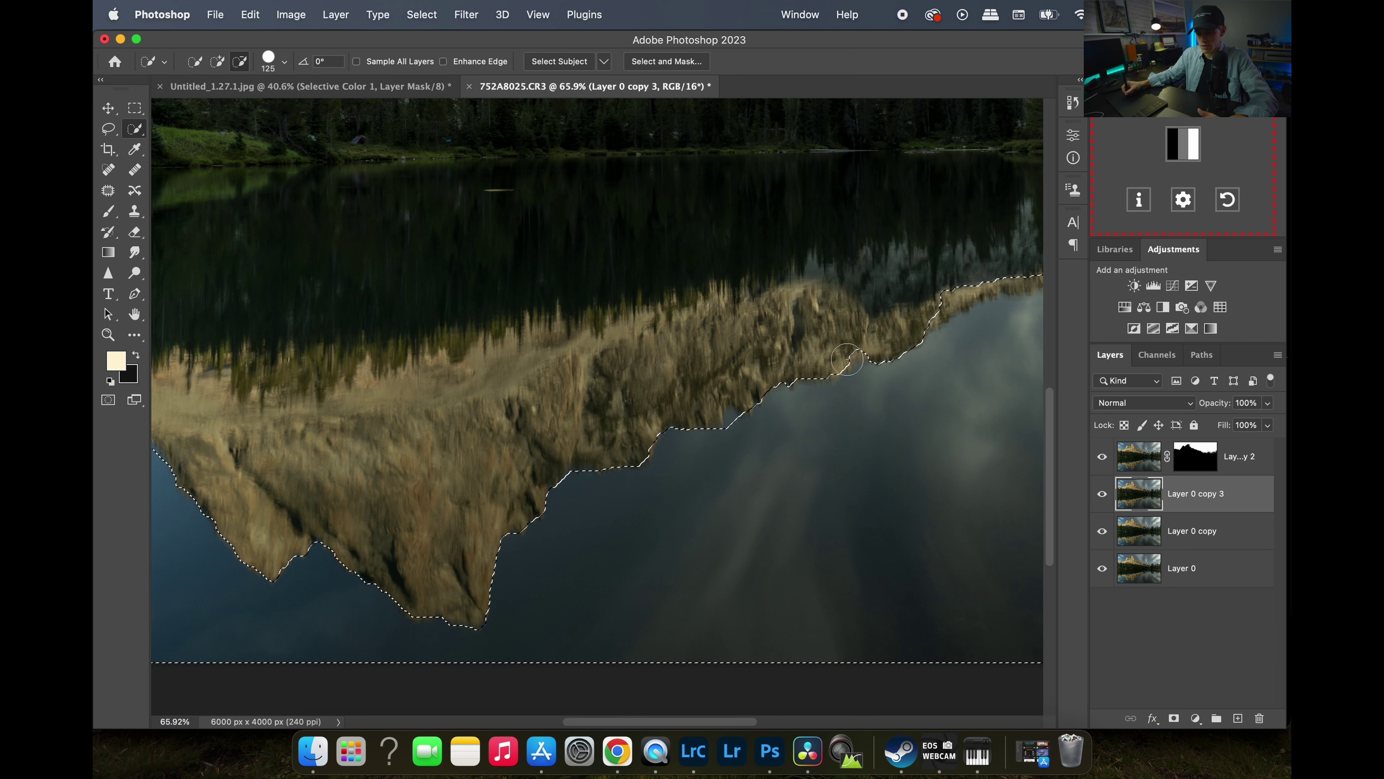
Add the missed notch of reflected sky along the ridge edge to the selection with a size 25 brush.
{"action": "key", "text": "z"}
{"action": "left_click_drag", "start_coordinate": [750, 396], "coordinate": [818, 411]}
{"action": "key", "text": "w"}
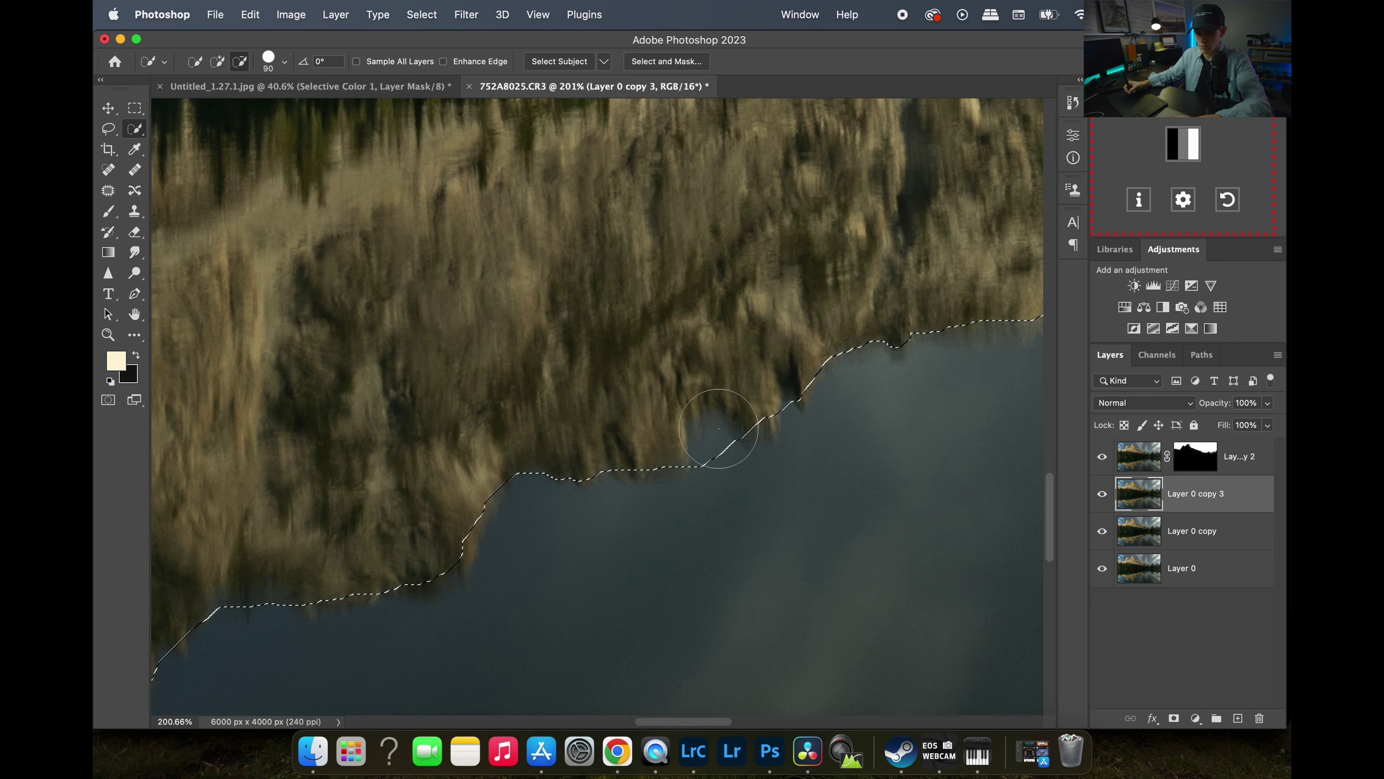
{"action": "key", "text": "bracketleft"}
{"action": "key", "text": "bracketleft"}
{"action": "key", "text": "bracketleft"}
{"action": "key", "text": "bracketleft"}
{"action": "key", "text": "bracketleft"}
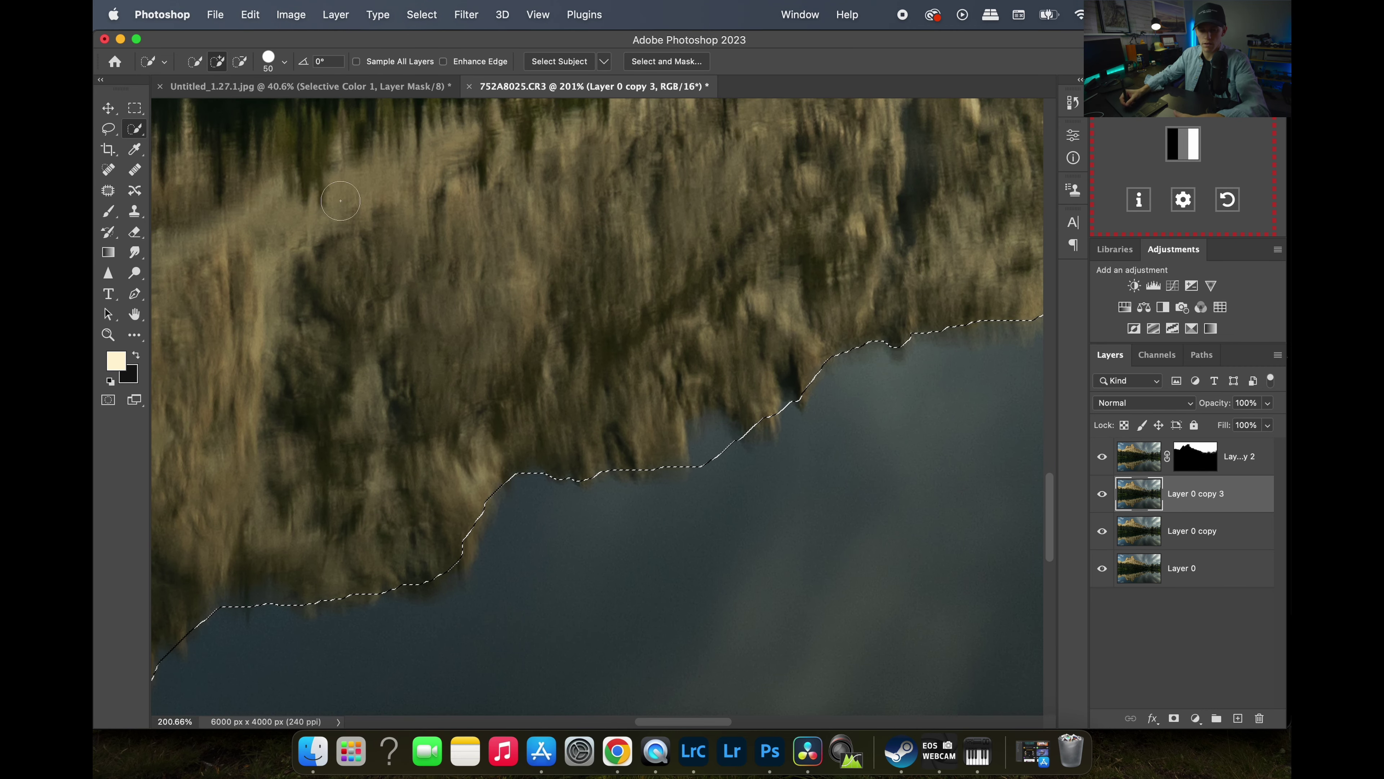
{"action": "key", "text": "bracketleft"}
{"action": "key", "text": "bracketleft"}
{"action": "key", "text": "bracketleft"}
{"action": "key", "text": "bracketleft"}
{"action": "mouse_move", "coordinate": [720, 448]}
{"action": "left_mouse_down"}
{"action": "mouse_move", "coordinate": [707, 454]}
{"action": "mouse_move", "coordinate": [708, 430]}
{"action": "left_mouse_up"}
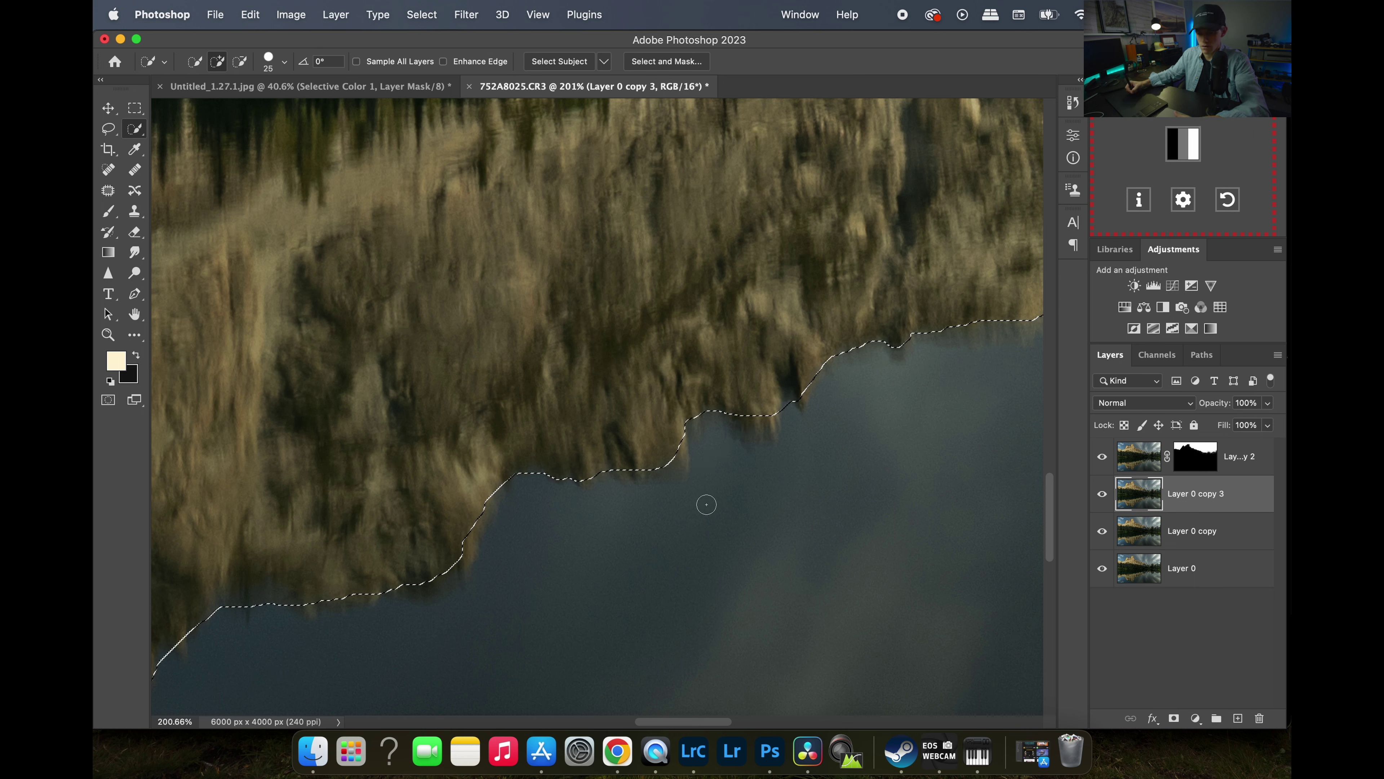
Subtract the small rock tips beside the notch from the reflected-sky selection.
{"action": "key", "text": "alt"}
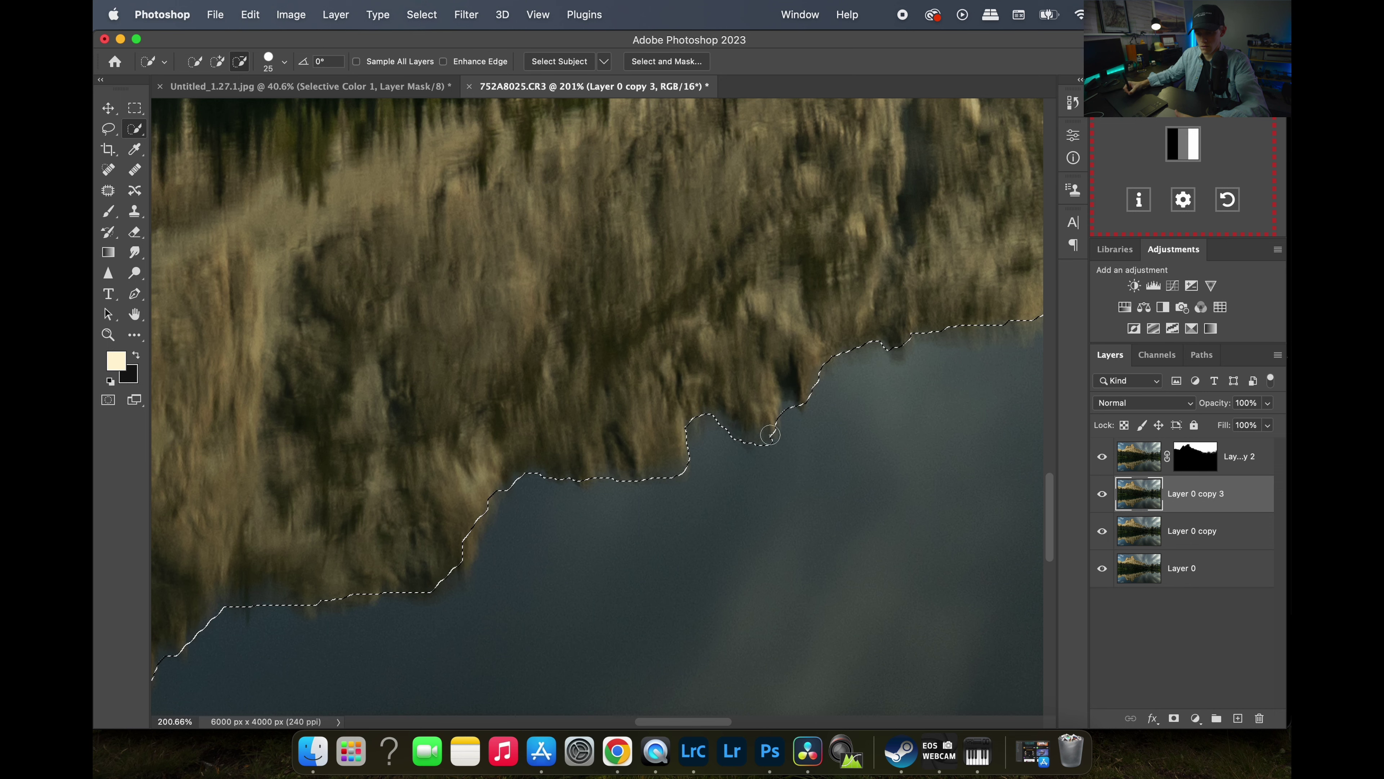
{"action": "key", "text": "z"}
{"action": "left_click_drag", "start_coordinate": [797, 378], "coordinate": [690, 398]}
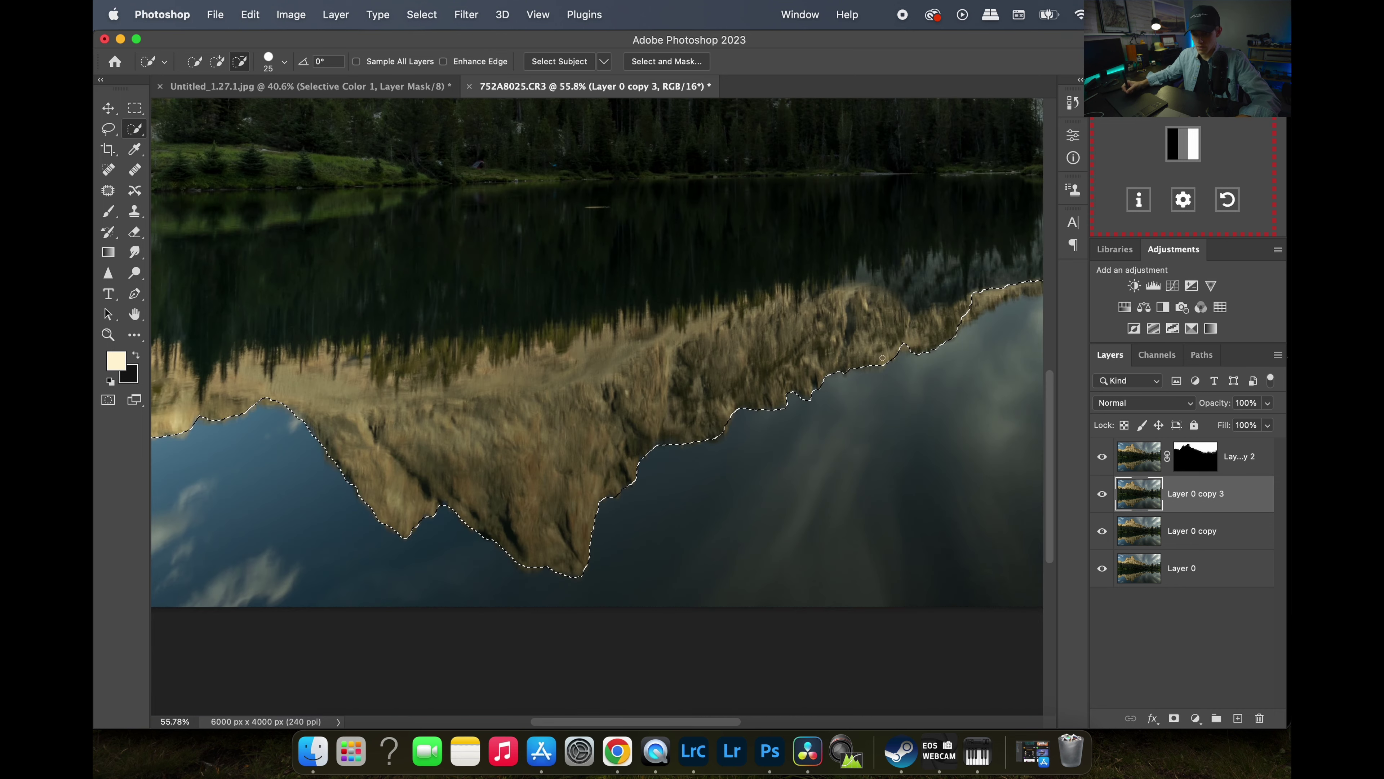
Subtract the remaining strip of golden ridge reflection on the lower right slope from the reflected-sky selection with a size 25 brush.
{"action": "scroll", "coordinate": [789, 379], "scroll_direction": "up", "scroll_amount": 5}
{"action": "scroll", "coordinate": [789, 379], "scroll_direction": "right", "scroll_amount": 5}
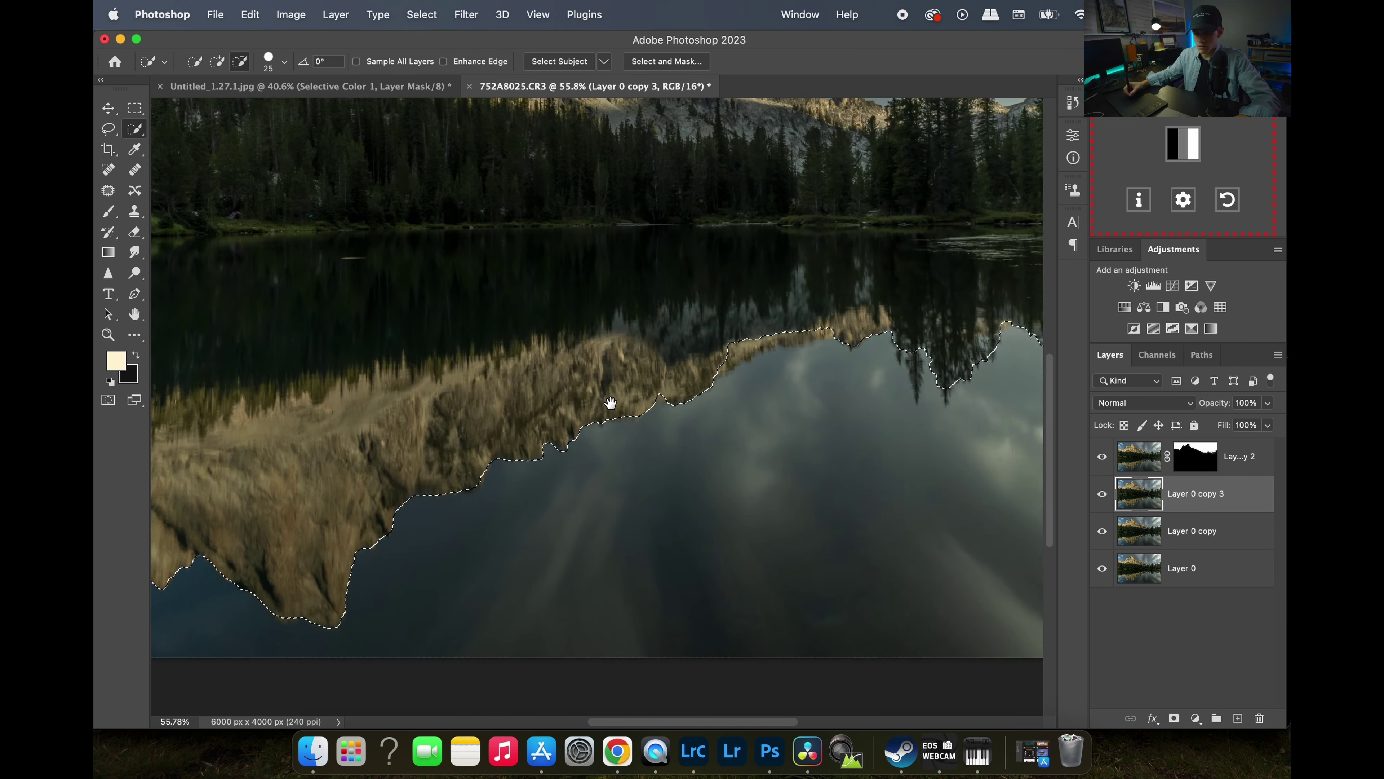
{"action": "key", "text": "z"}
{"action": "left_click_drag", "start_coordinate": [704, 390], "coordinate": [744, 385]}
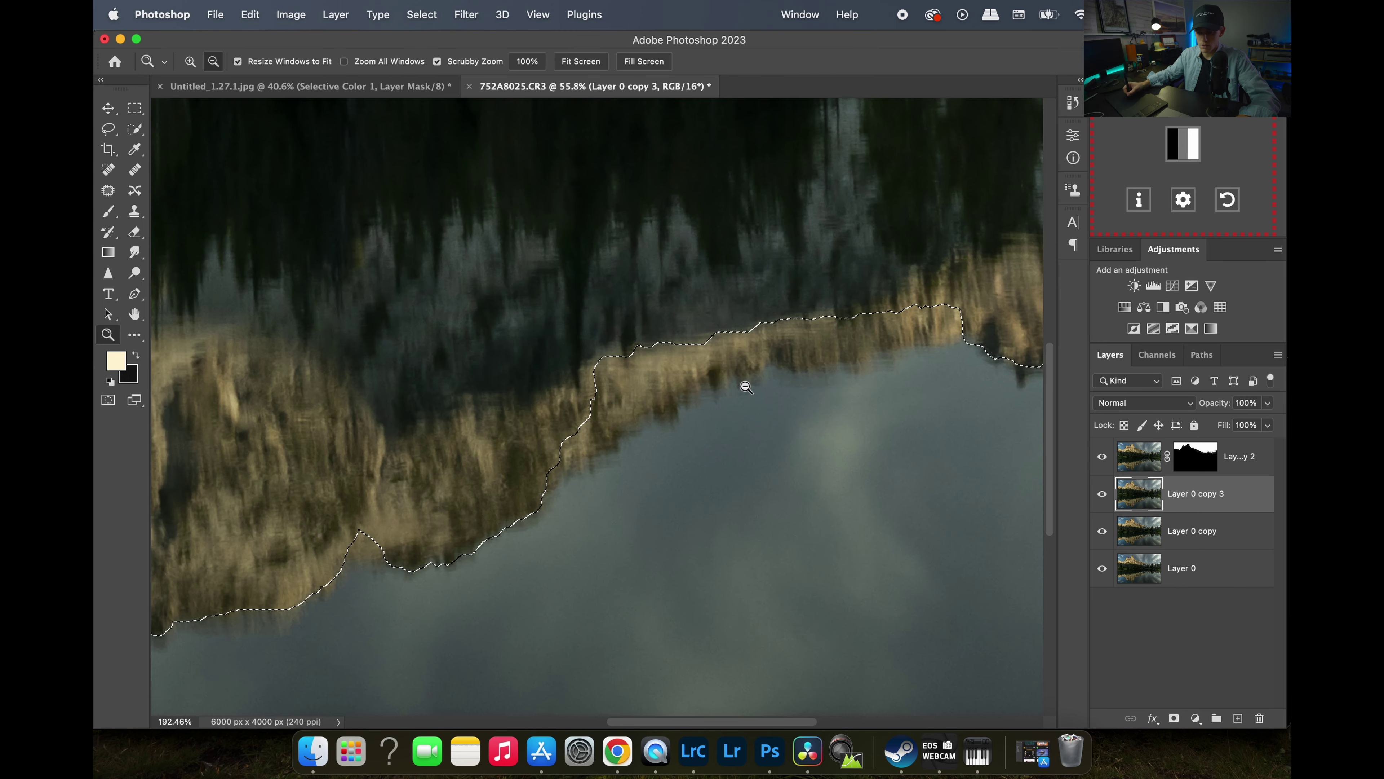
{"action": "mouse_move", "coordinate": [360, 545]}
{"action": "left_mouse_down"}
{"action": "mouse_move", "coordinate": [589, 381]}
{"action": "mouse_move", "coordinate": [855, 309]}
{"action": "left_mouse_up"}
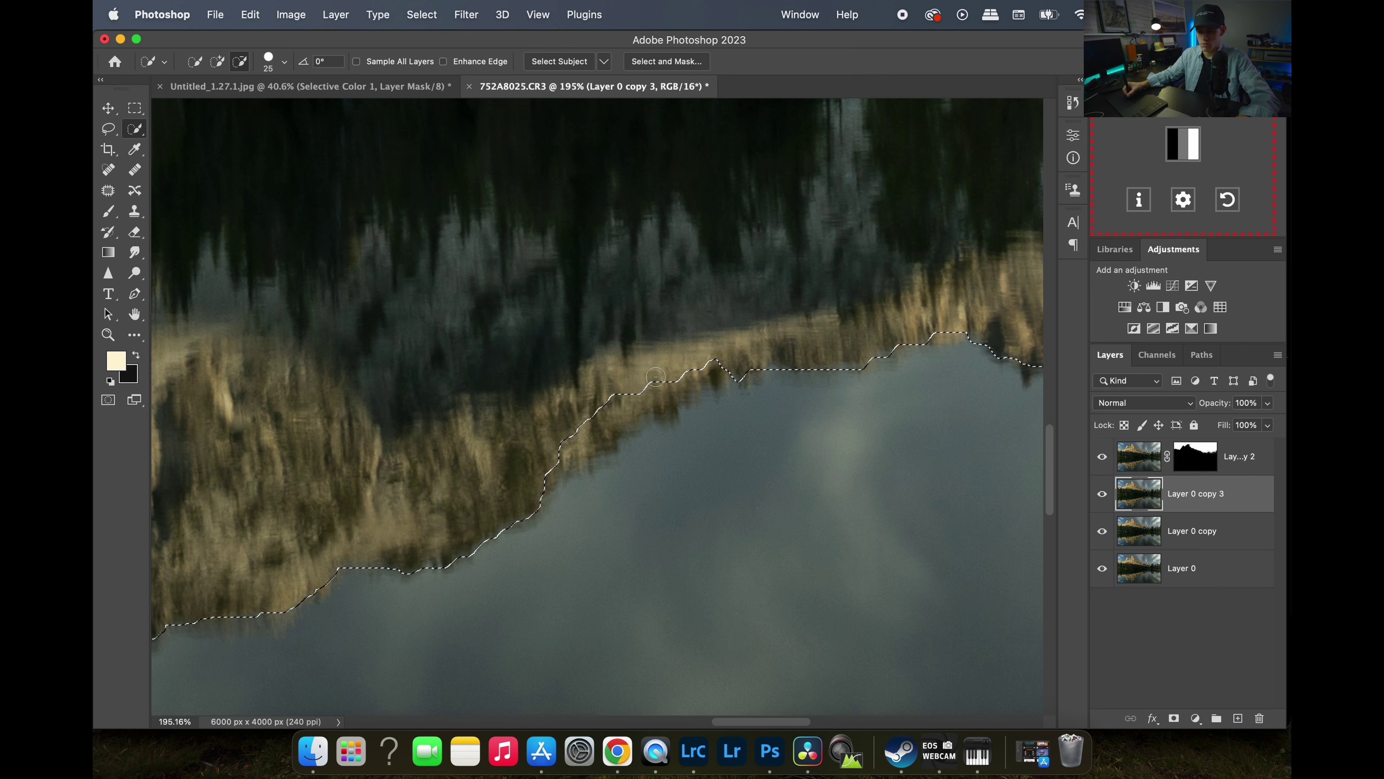
{"action": "left_click_drag", "start_coordinate": [553, 443], "coordinate": [685, 378]}
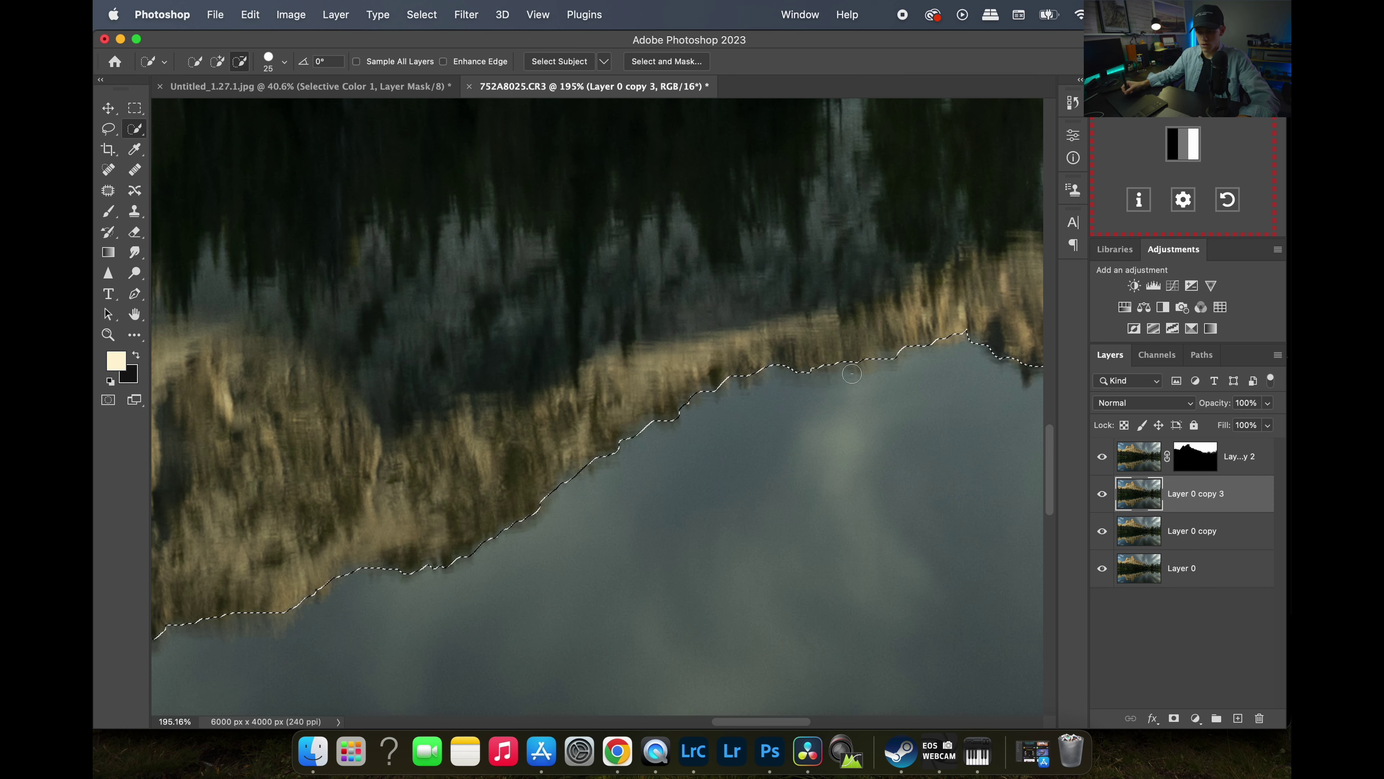
Subtract the pointed reflections of the two tall pines from the reflected-sky selection with the Quick Selection tool.
{"action": "key", "text": "z"}
{"action": "left_click_drag", "start_coordinate": [803, 383], "coordinate": [674, 401]}
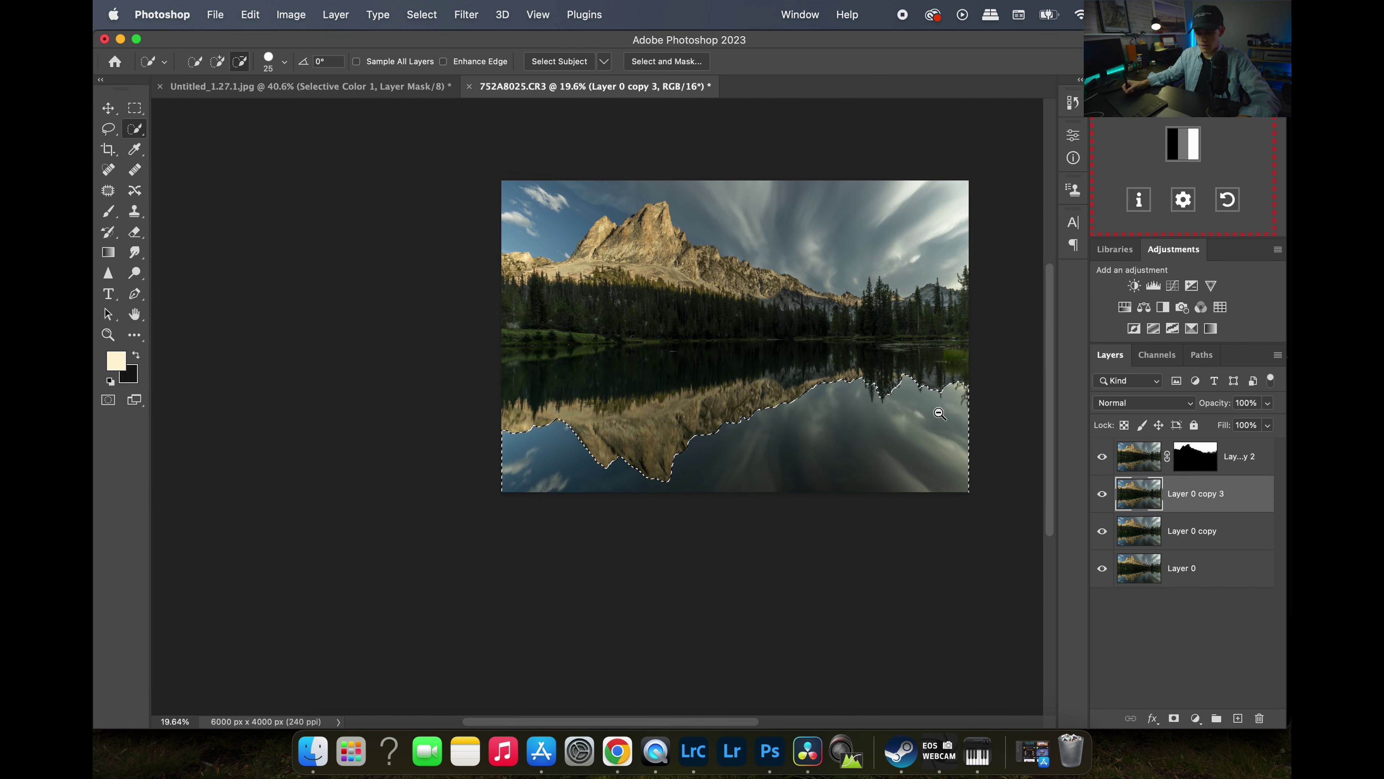
{"action": "key", "text": "z"}
{"action": "left_click_drag", "start_coordinate": [882, 394], "coordinate": [926, 393]}
{"action": "scroll", "coordinate": [879, 356], "scroll_direction": "up", "scroll_amount": 5}
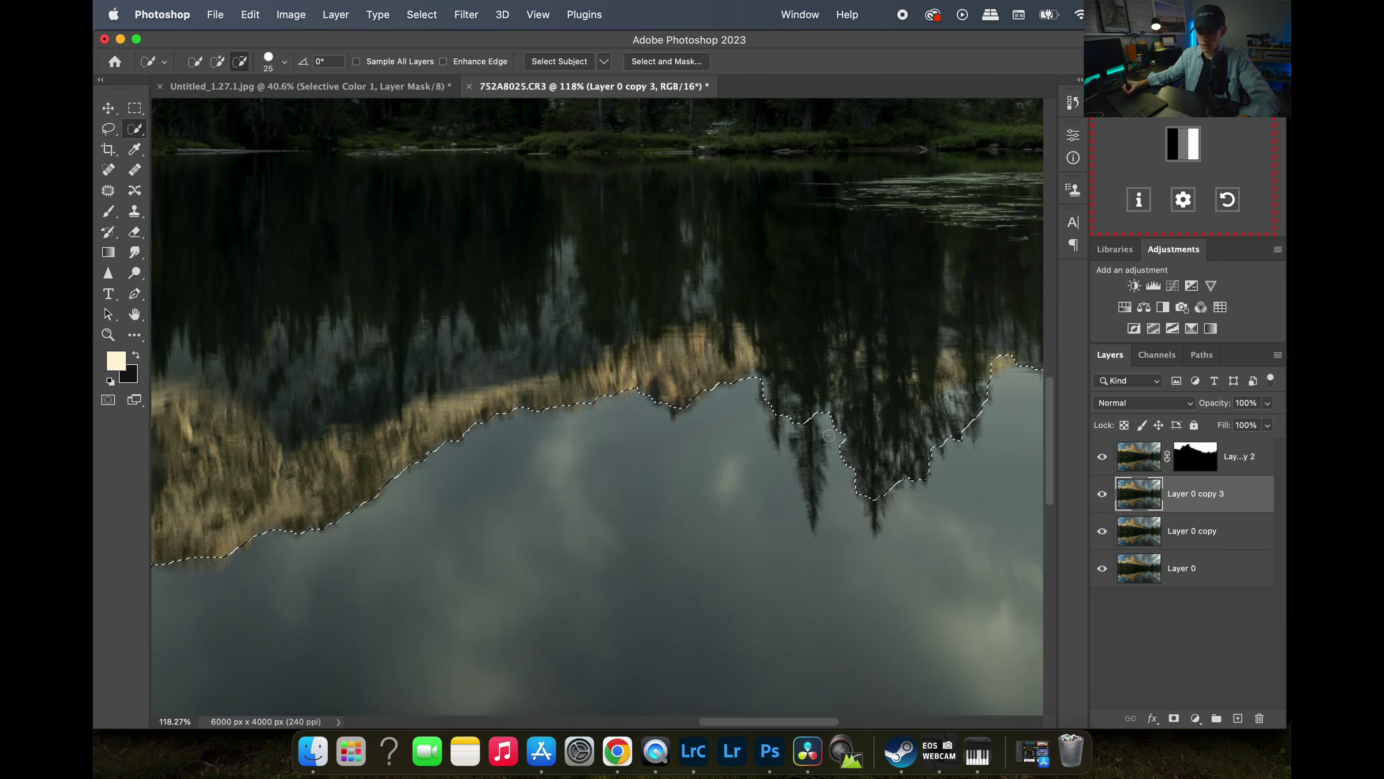
{"action": "left_click", "coordinate": [217, 60]}
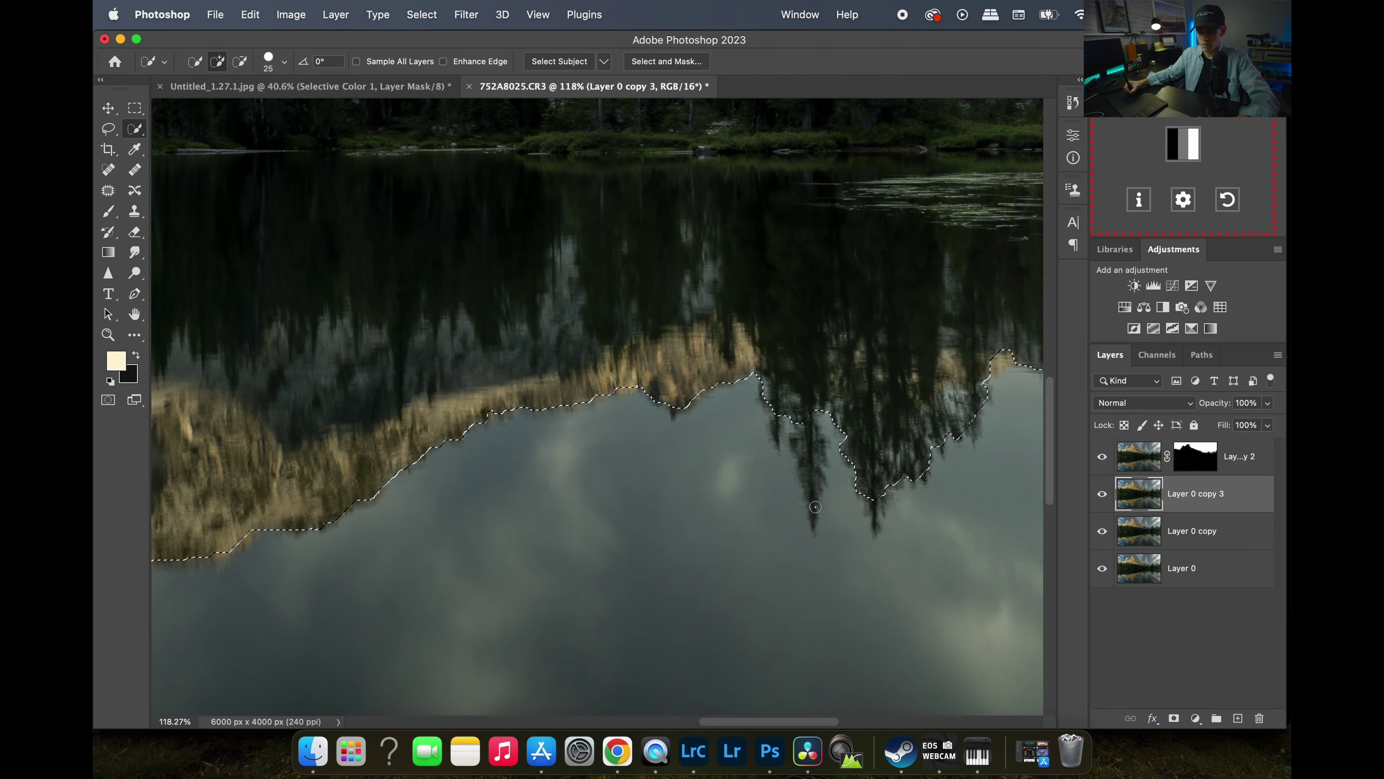
{"action": "left_click", "coordinate": [807, 431]}
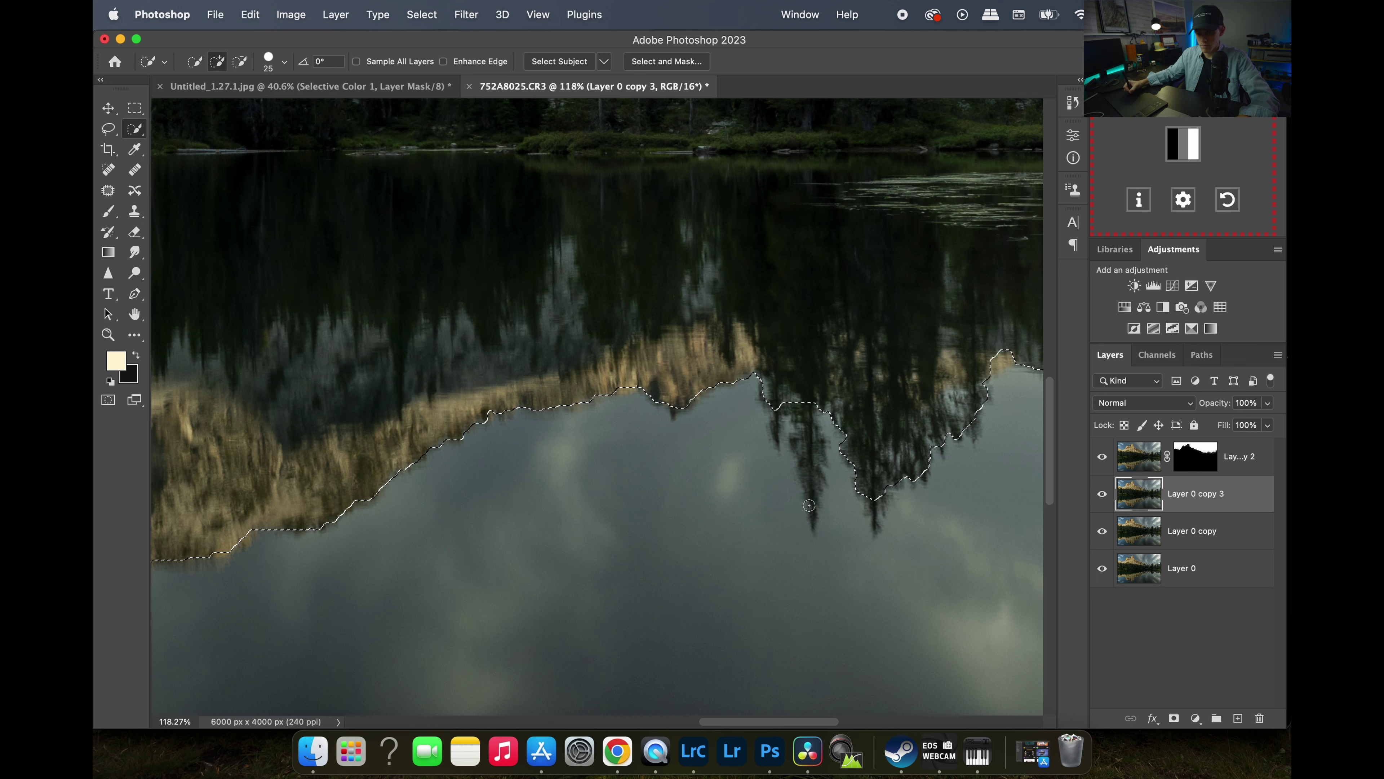
{"action": "left_click_drag", "start_coordinate": [809, 505], "coordinate": [813, 524]}
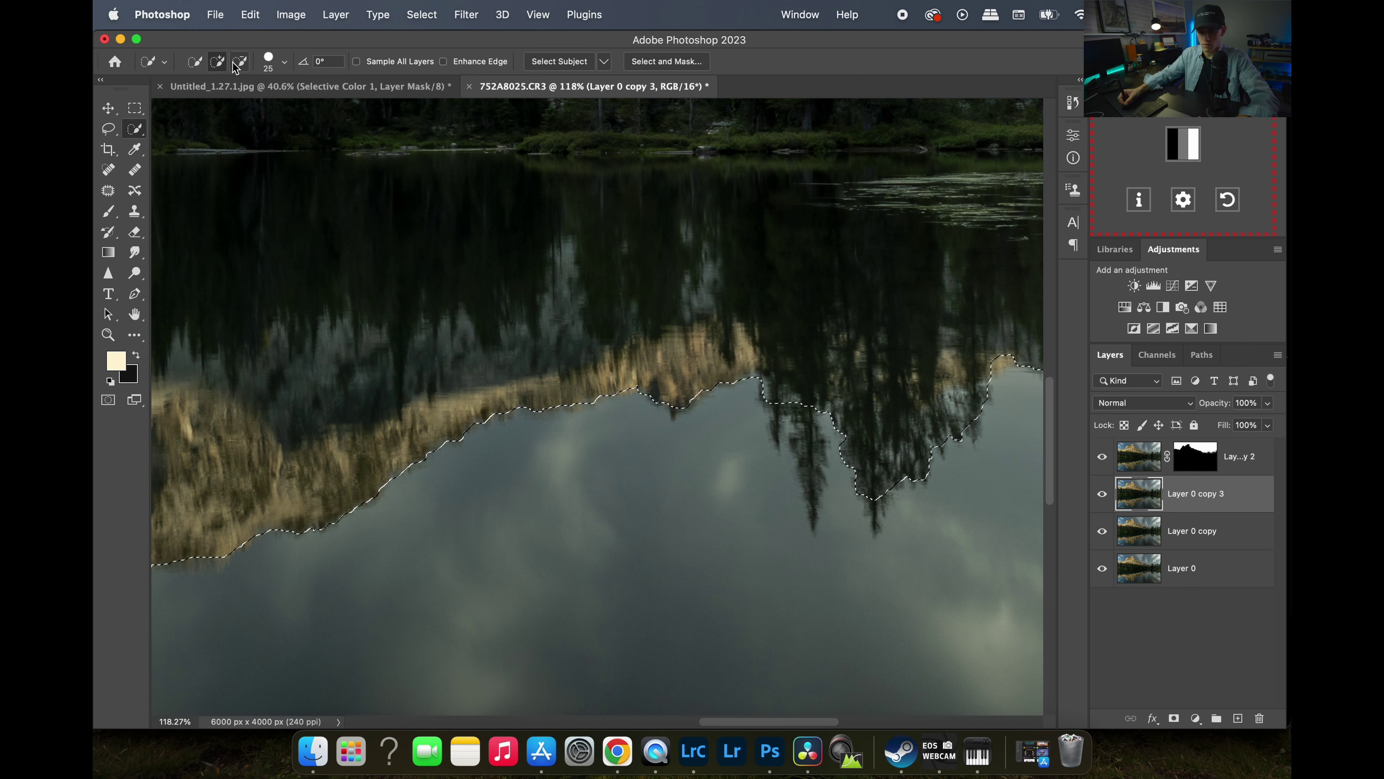
{"action": "left_click", "coordinate": [800, 404], "text": "alt"}
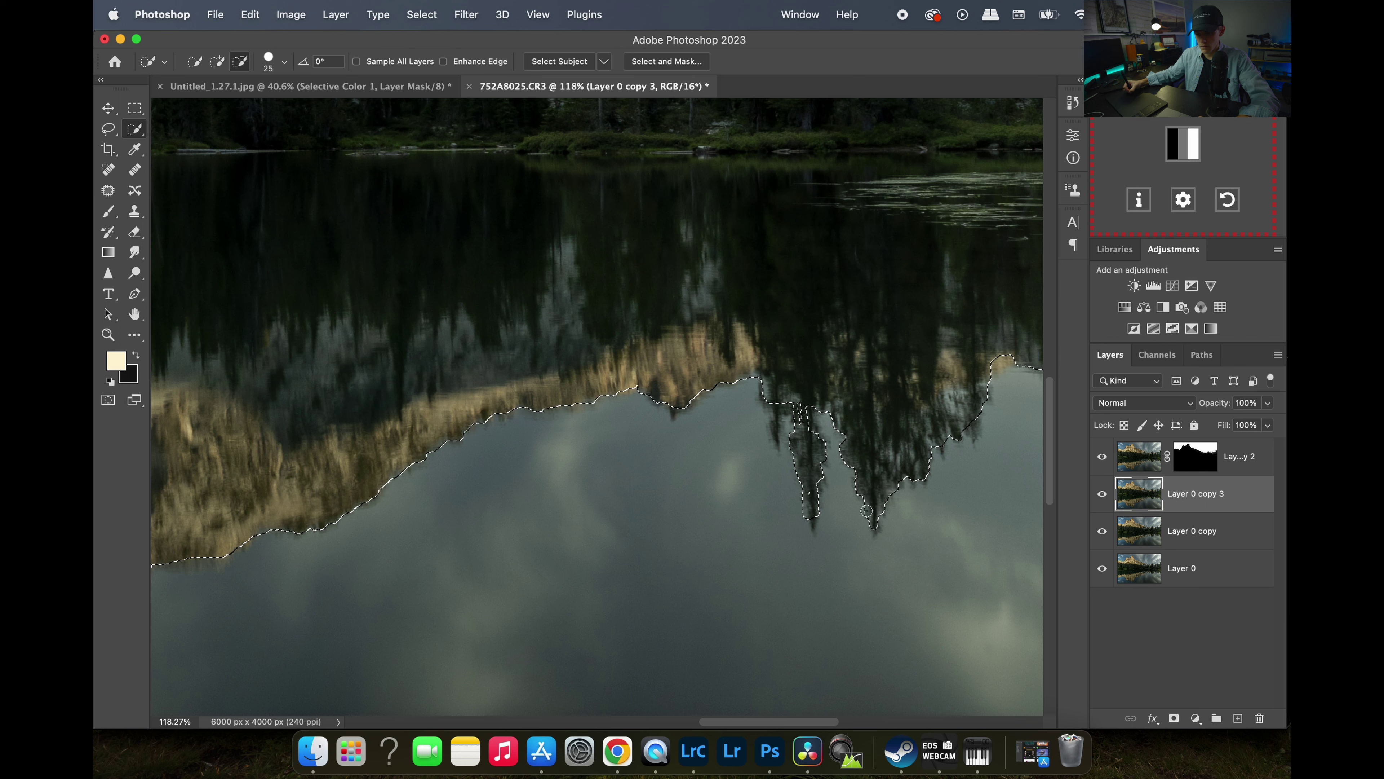
{"action": "mouse_move", "coordinate": [774, 408]}
{"action": "left_mouse_down"}
{"action": "mouse_move", "coordinate": [791, 401]}
{"action": "mouse_move", "coordinate": [680, 404]}
{"action": "mouse_move", "coordinate": [751, 388]}
{"action": "mouse_move", "coordinate": [822, 431]}
{"action": "mouse_move", "coordinate": [799, 486]}
{"action": "mouse_move", "coordinate": [814, 526]}
{"action": "left_mouse_up"}
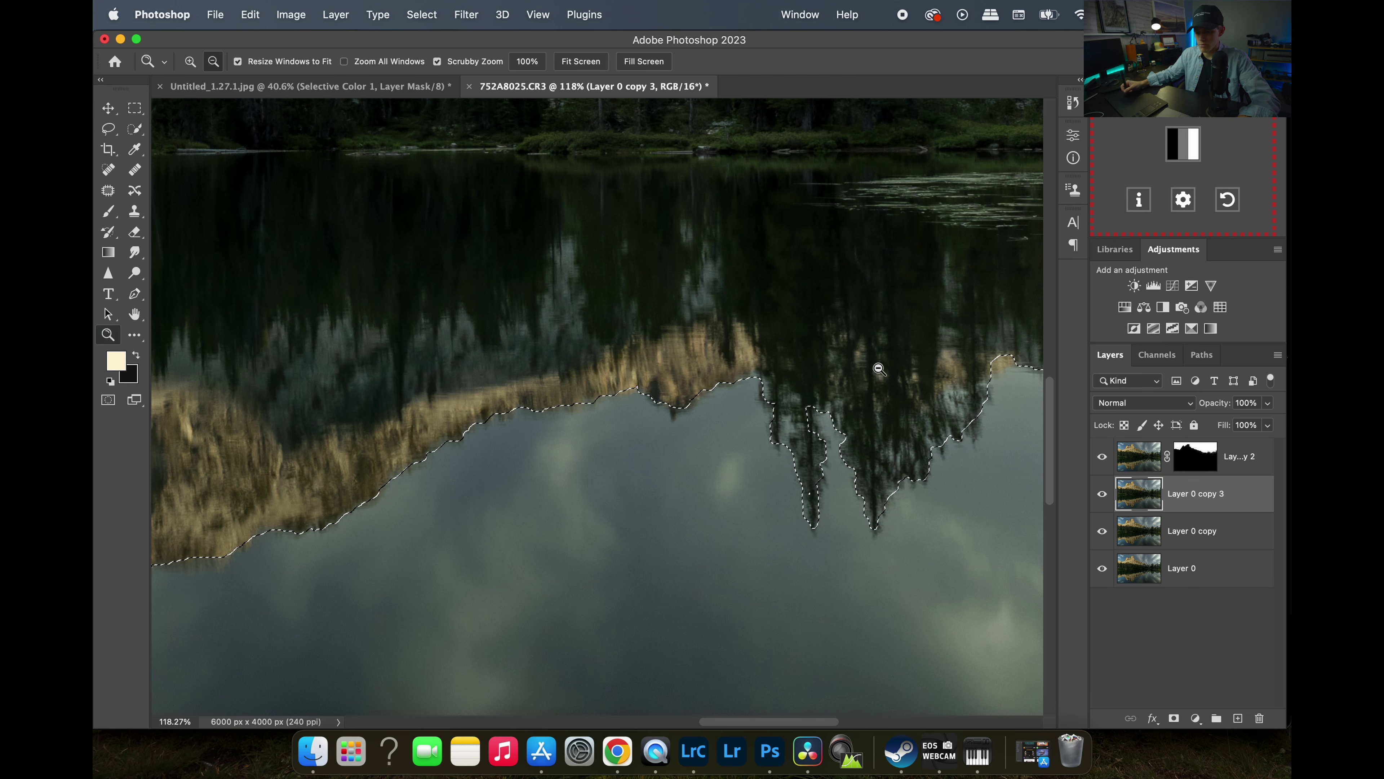
Output the reflected-sky selection from Select and Mask as a layer mask on Layer 0 copy 3.
{"action": "left_click_drag", "start_coordinate": [881, 365], "coordinate": [800, 381]}
{"action": "scroll", "coordinate": [801, 381], "scroll_direction": "right", "scroll_amount": 5}
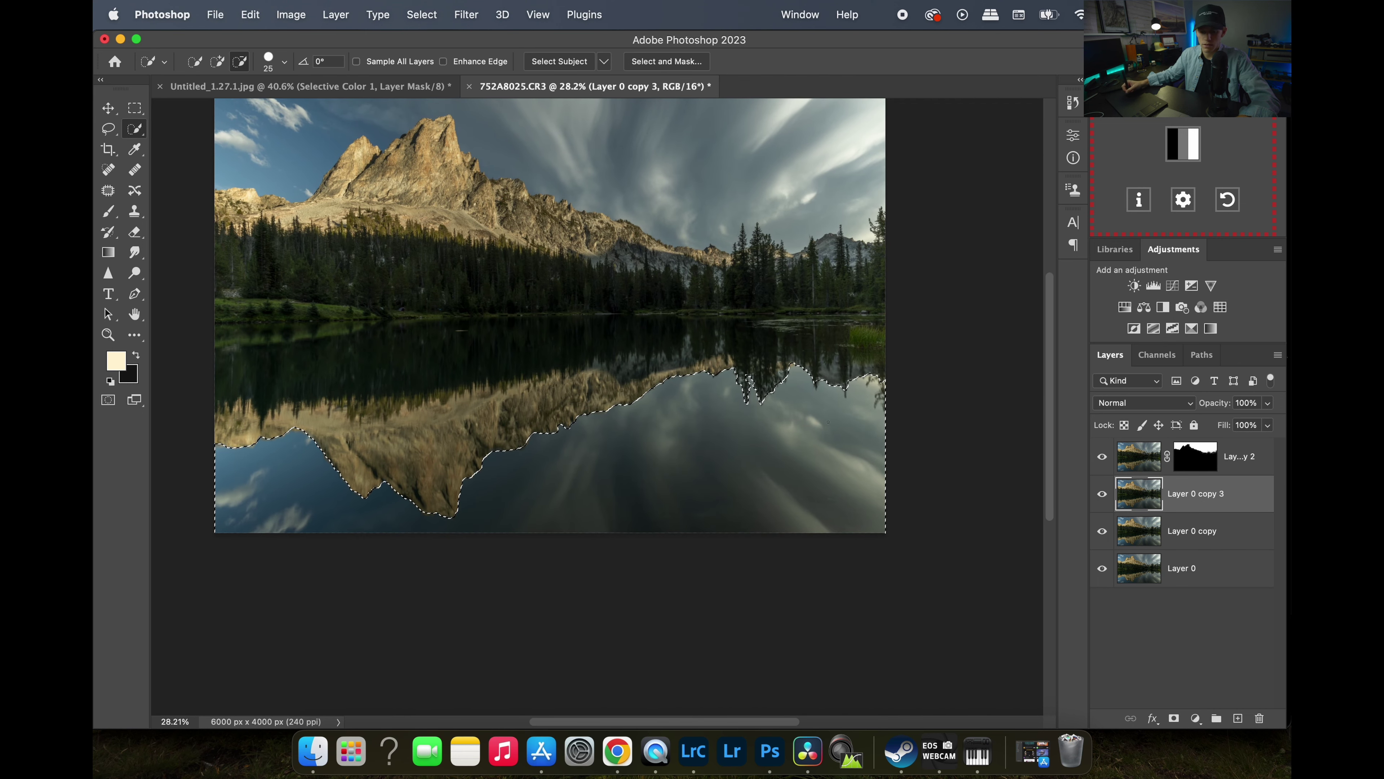
{"action": "left_click_drag", "start_coordinate": [547, 324], "coordinate": [611, 358]}
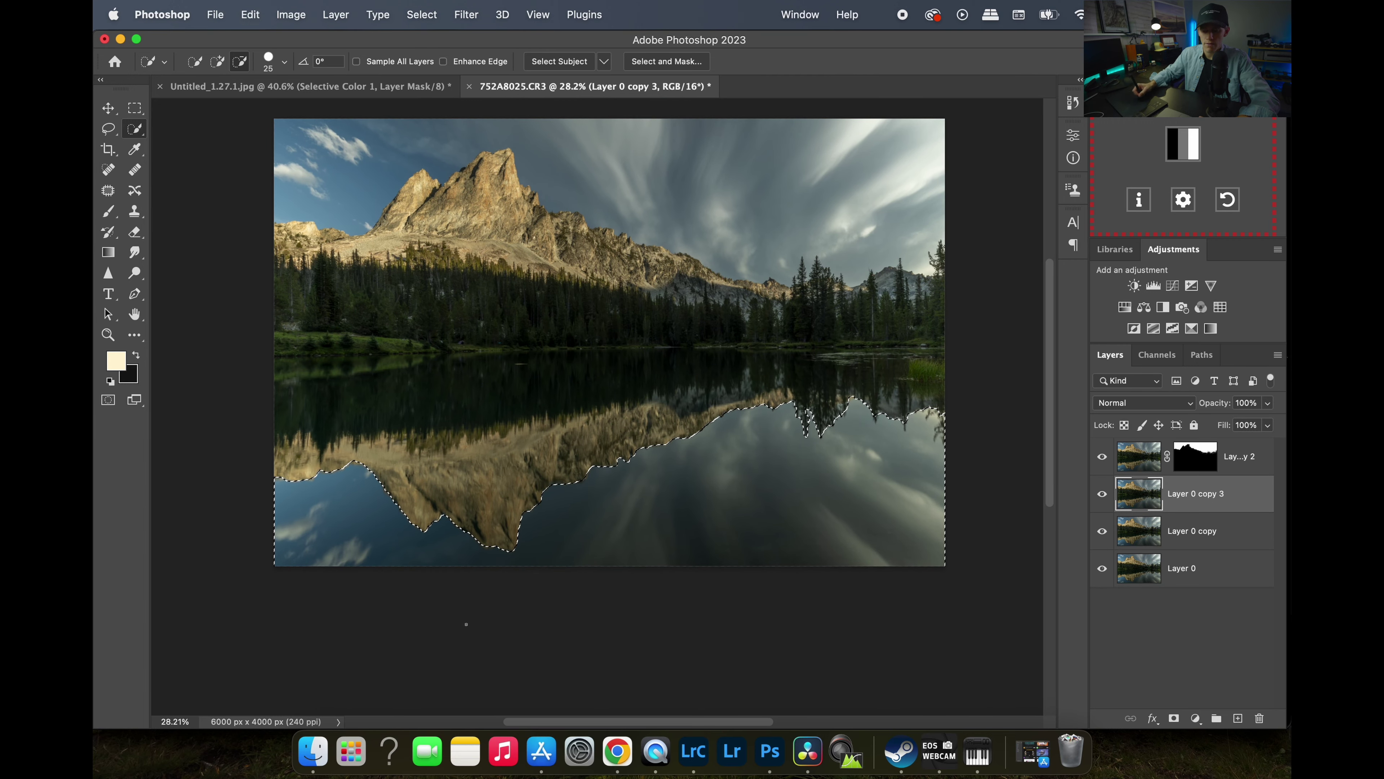
{"action": "left_click", "coordinate": [422, 15]}
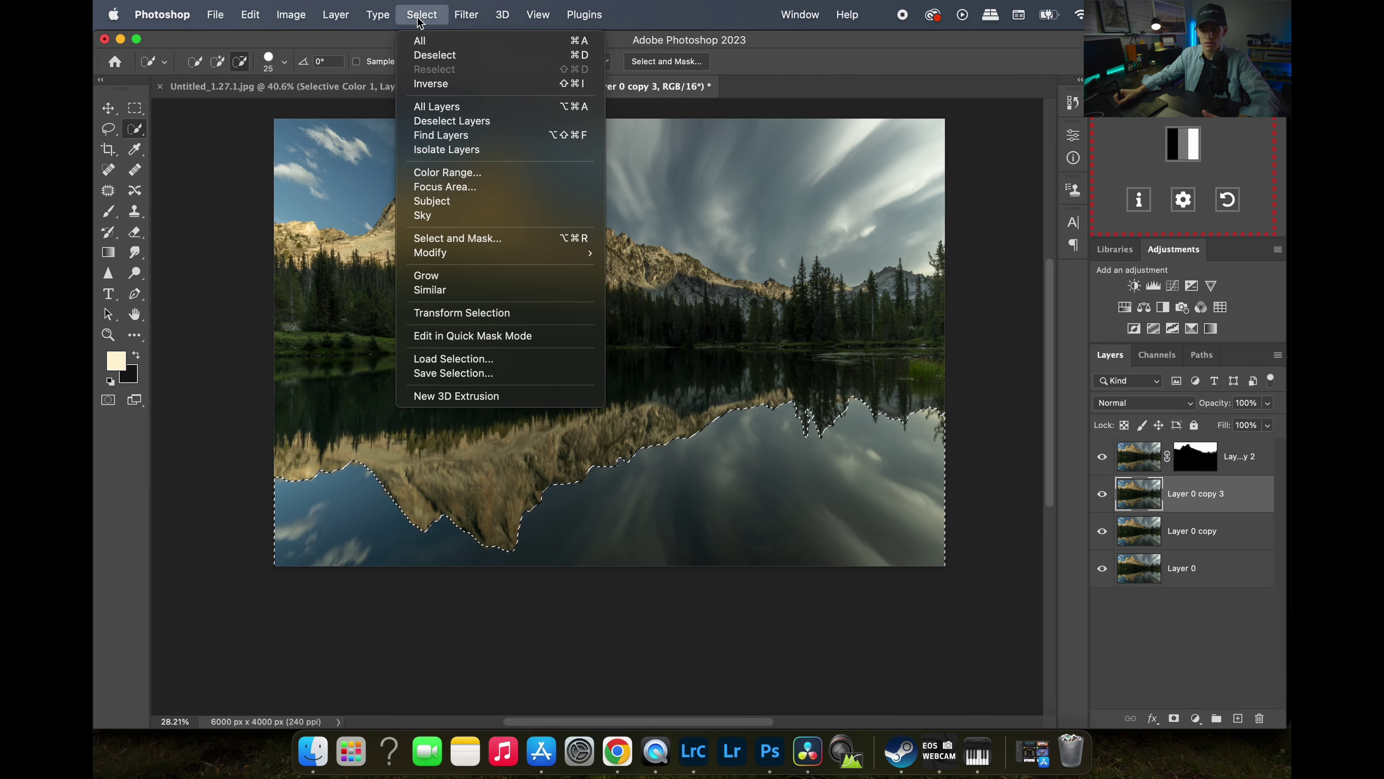
{"action": "left_click", "coordinate": [478, 240]}
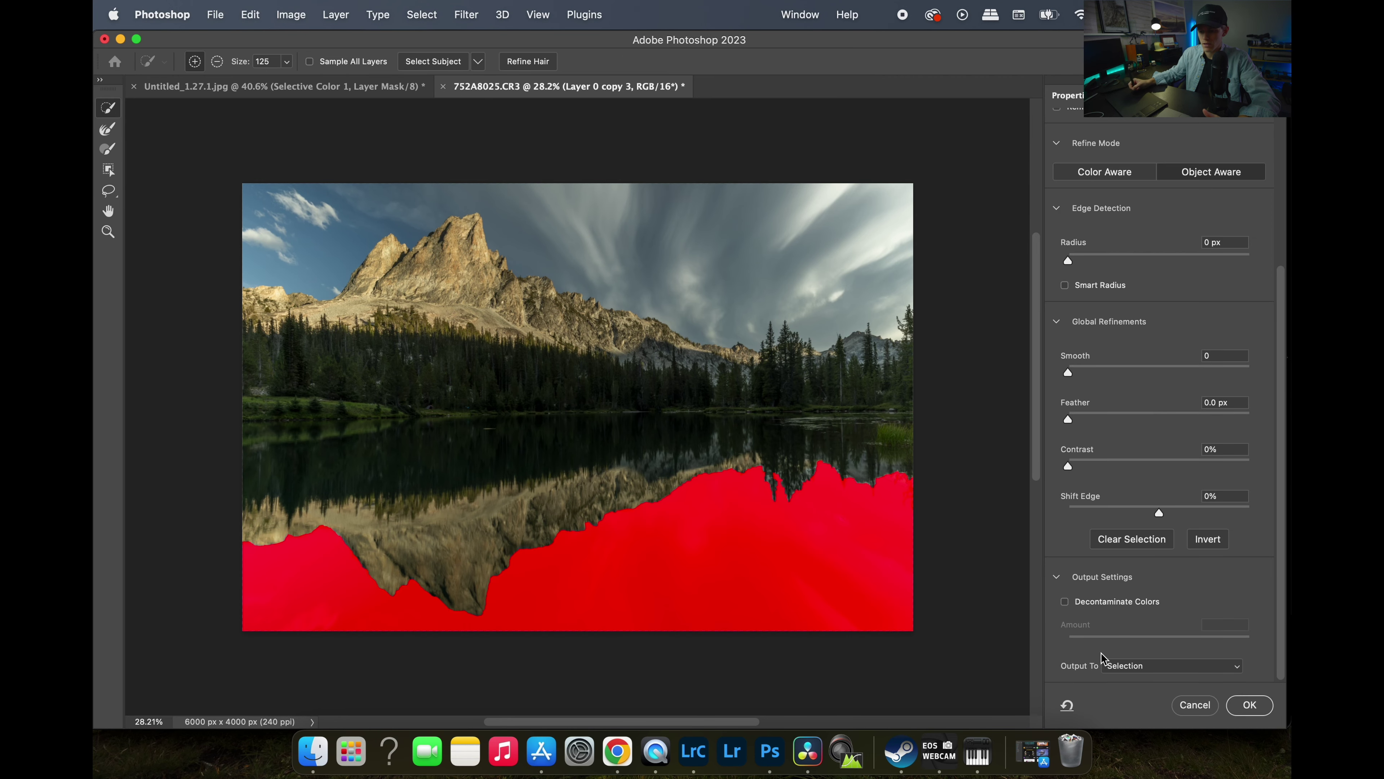
{"action": "left_click", "coordinate": [1158, 668]}
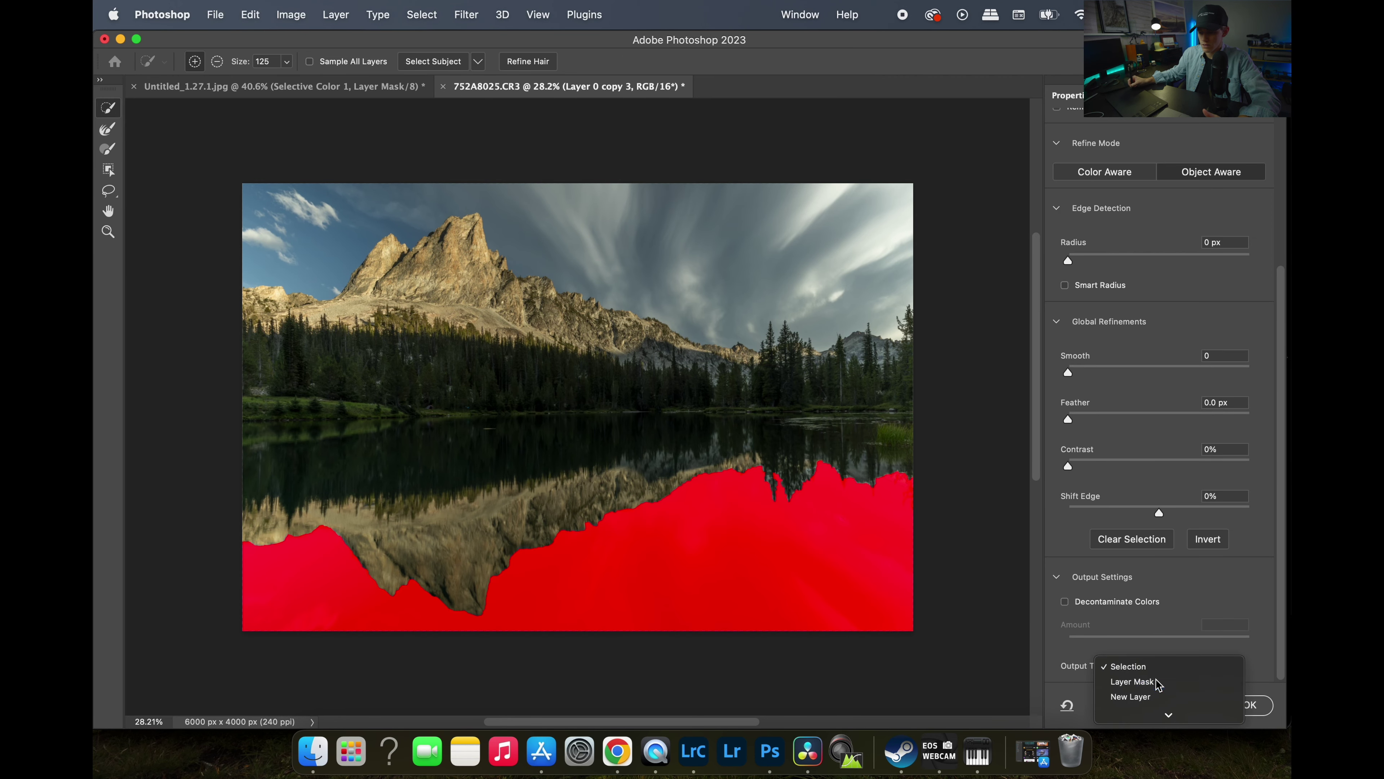
{"action": "left_click", "coordinate": [1159, 680]}
{"action": "left_click", "coordinate": [1249, 704]}
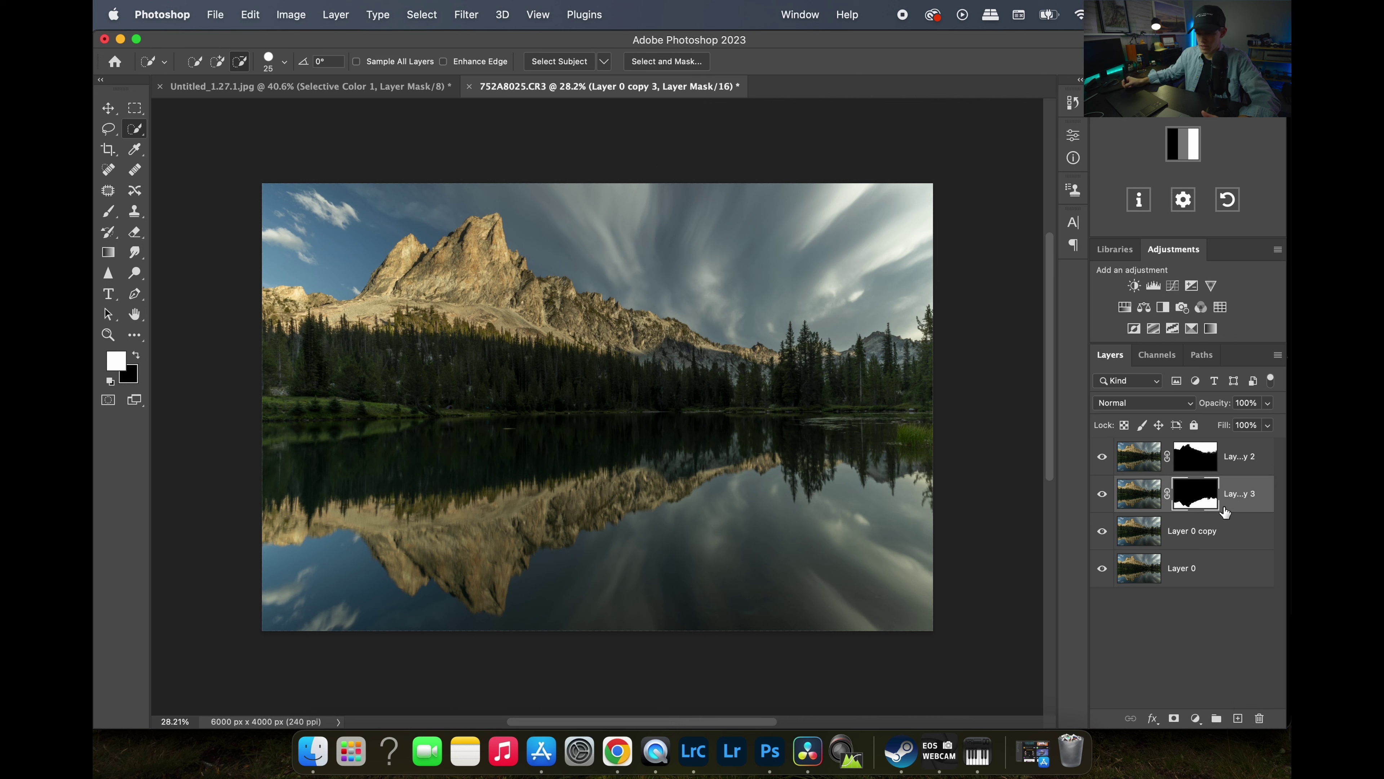
Add a Curves adjustment clipped to Layer 0 copy and raise its upper curve point to input 166, output 175.
{"action": "left_click", "coordinate": [1211, 531]}
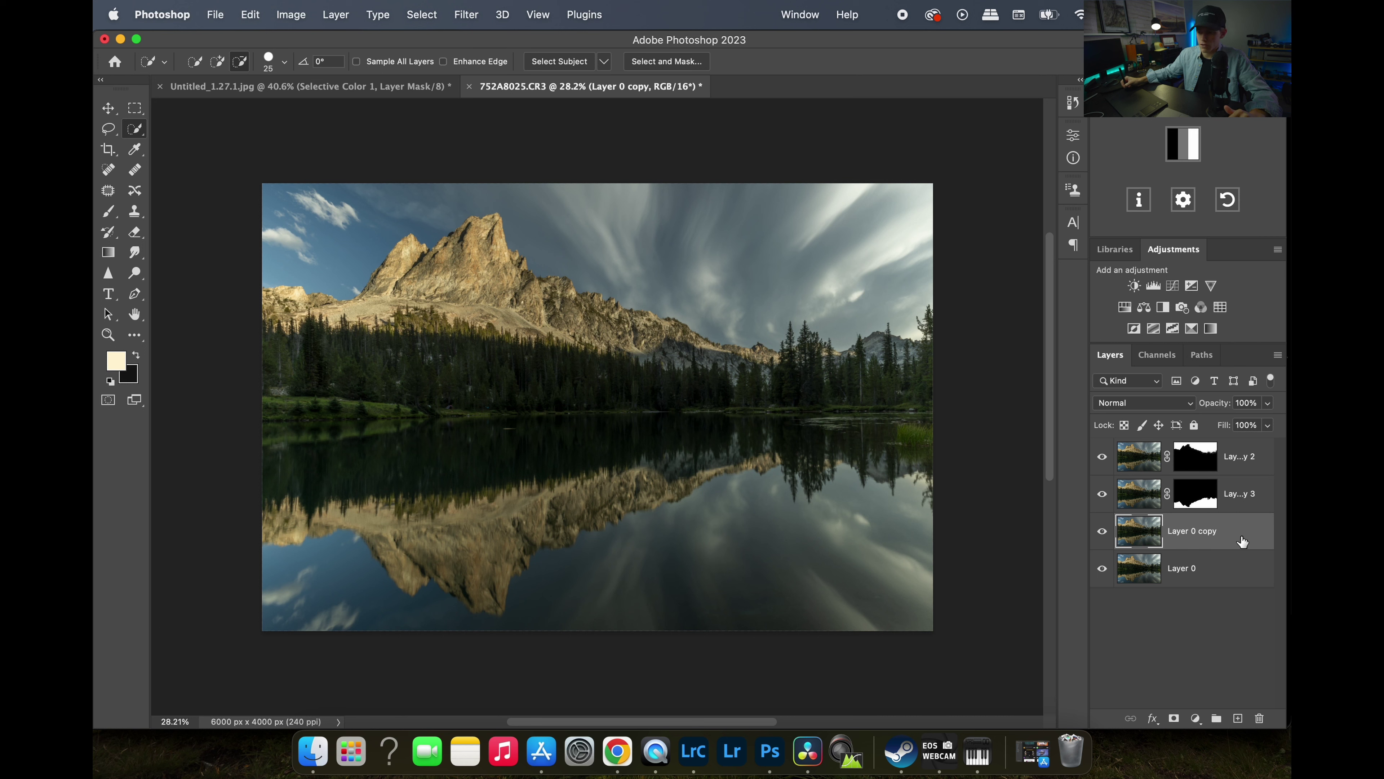
{"action": "left_click", "coordinate": [1173, 287]}
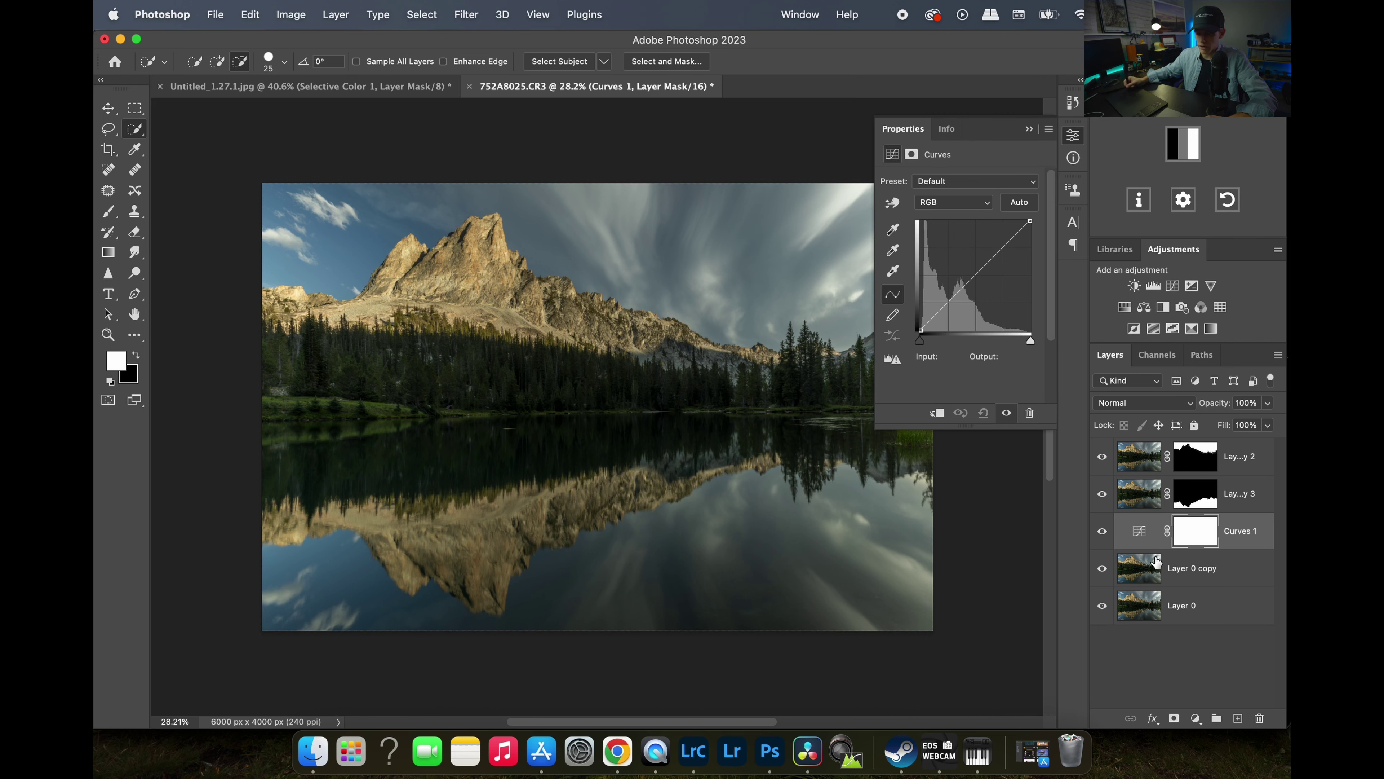
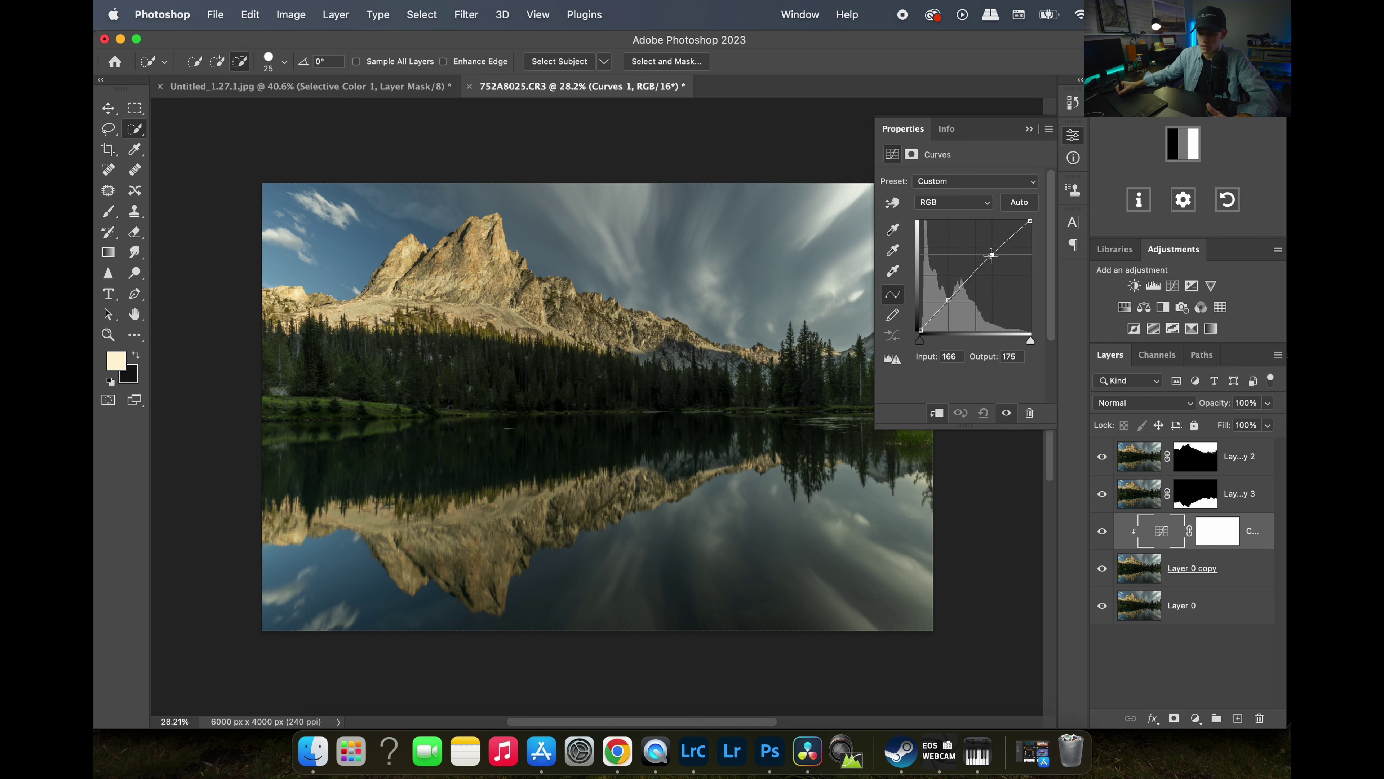
{"action": "left_click", "coordinate": [1073, 137]}
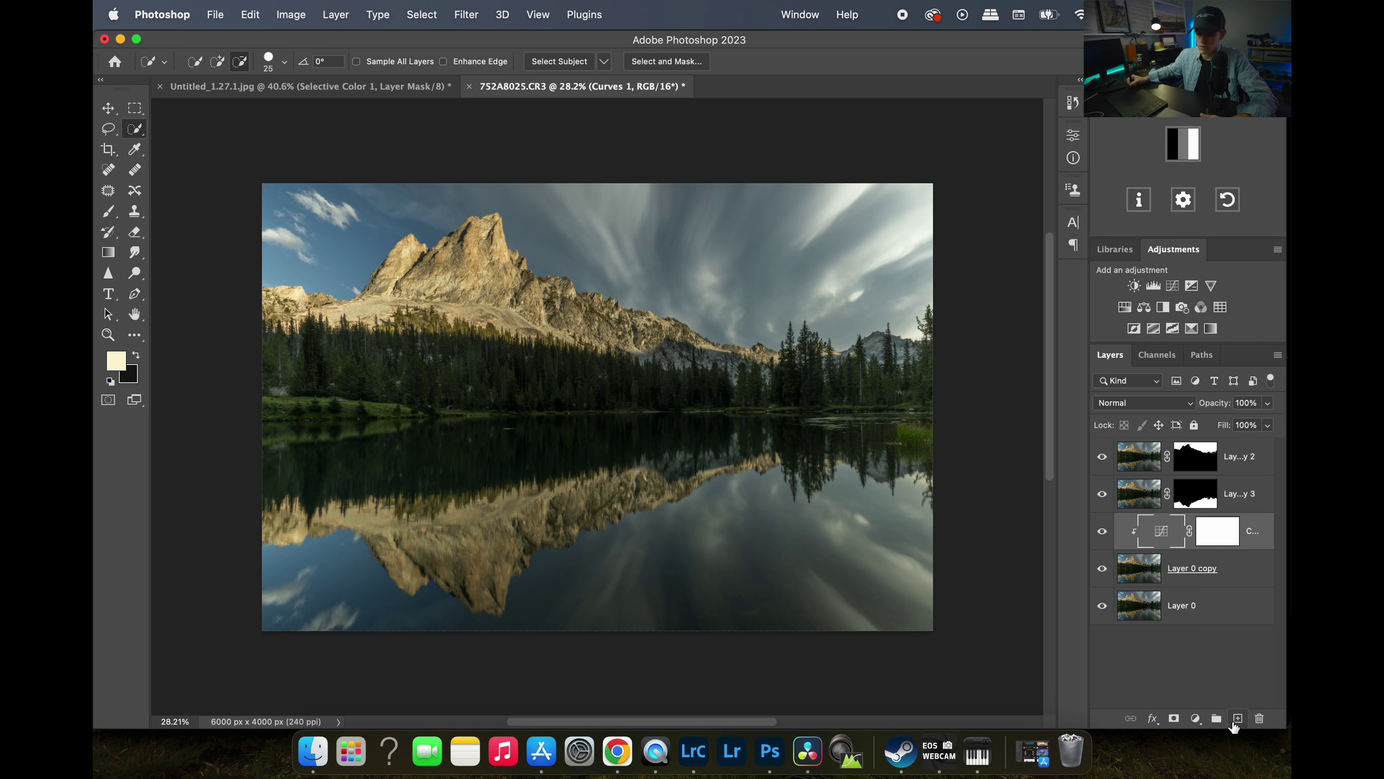
Add a clipped Color Balance adjustment above the Curves layer and set the midtones' Yellow-Blue value to -4.
{"action": "left_click", "coordinate": [1143, 310]}
{"action": "left_click", "coordinate": [1145, 544], "text": "alt"}
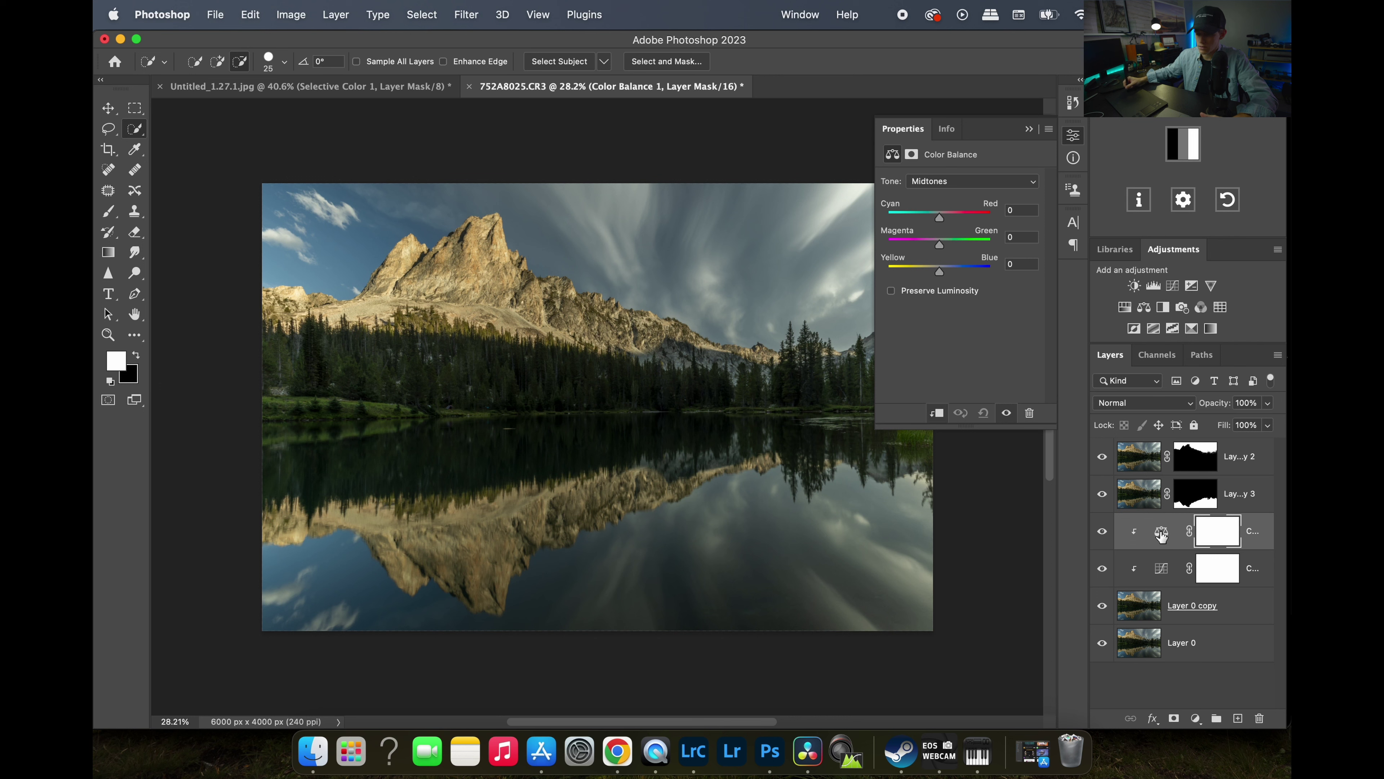
{"action": "left_click", "coordinate": [1177, 531]}
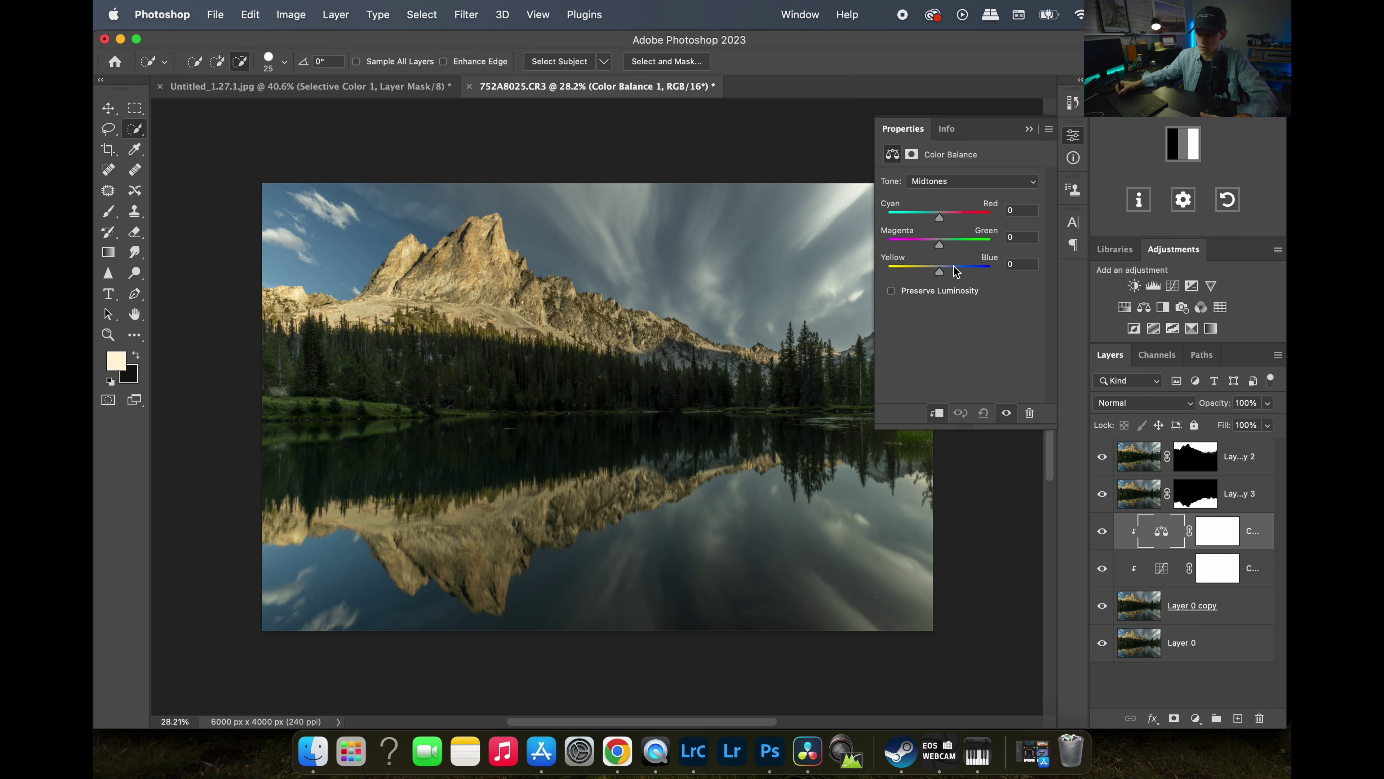
{"action": "left_click_drag", "start_coordinate": [939, 272], "coordinate": [937, 273]}
Set the Color Balance highlights to Yellow-Blue -5 and Cyan-Red +1.
{"action": "left_click", "coordinate": [960, 182]}
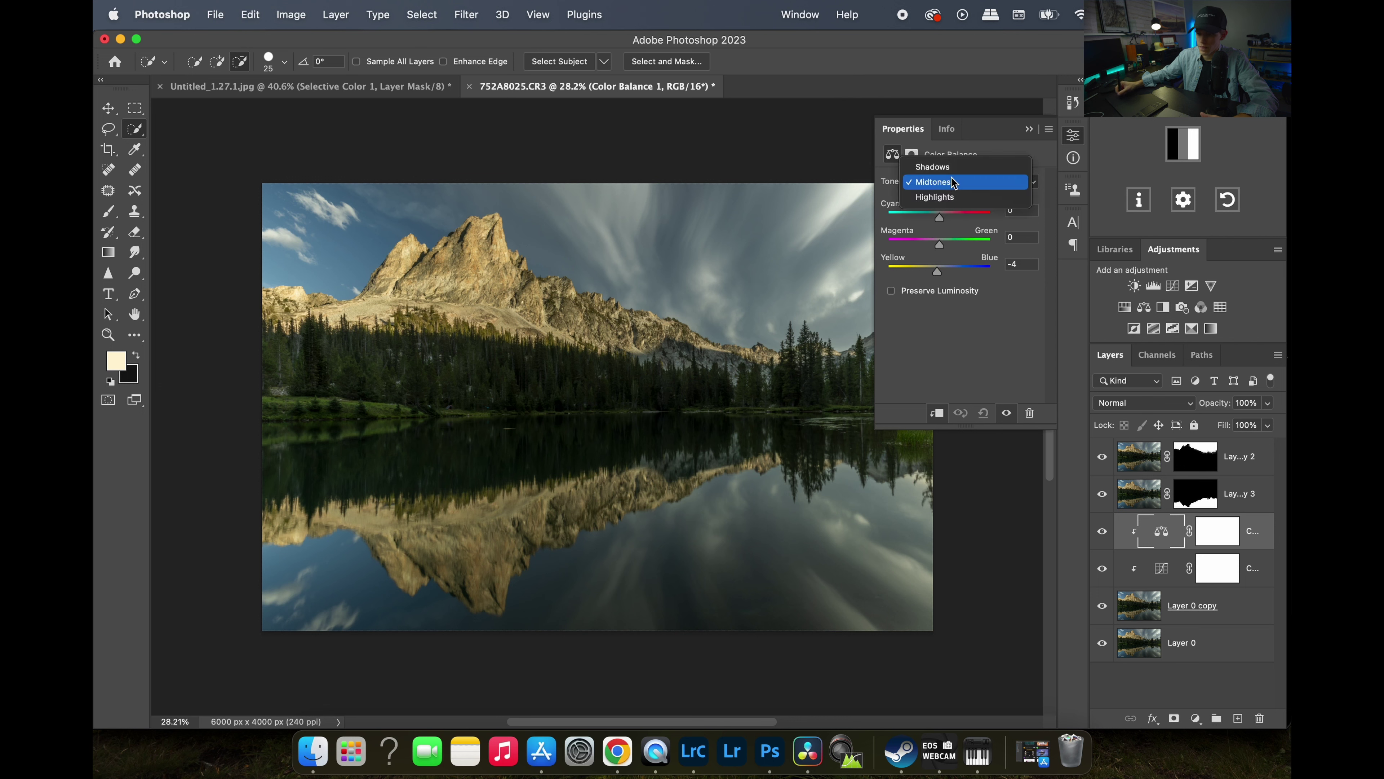
{"action": "left_click", "coordinate": [948, 197]}
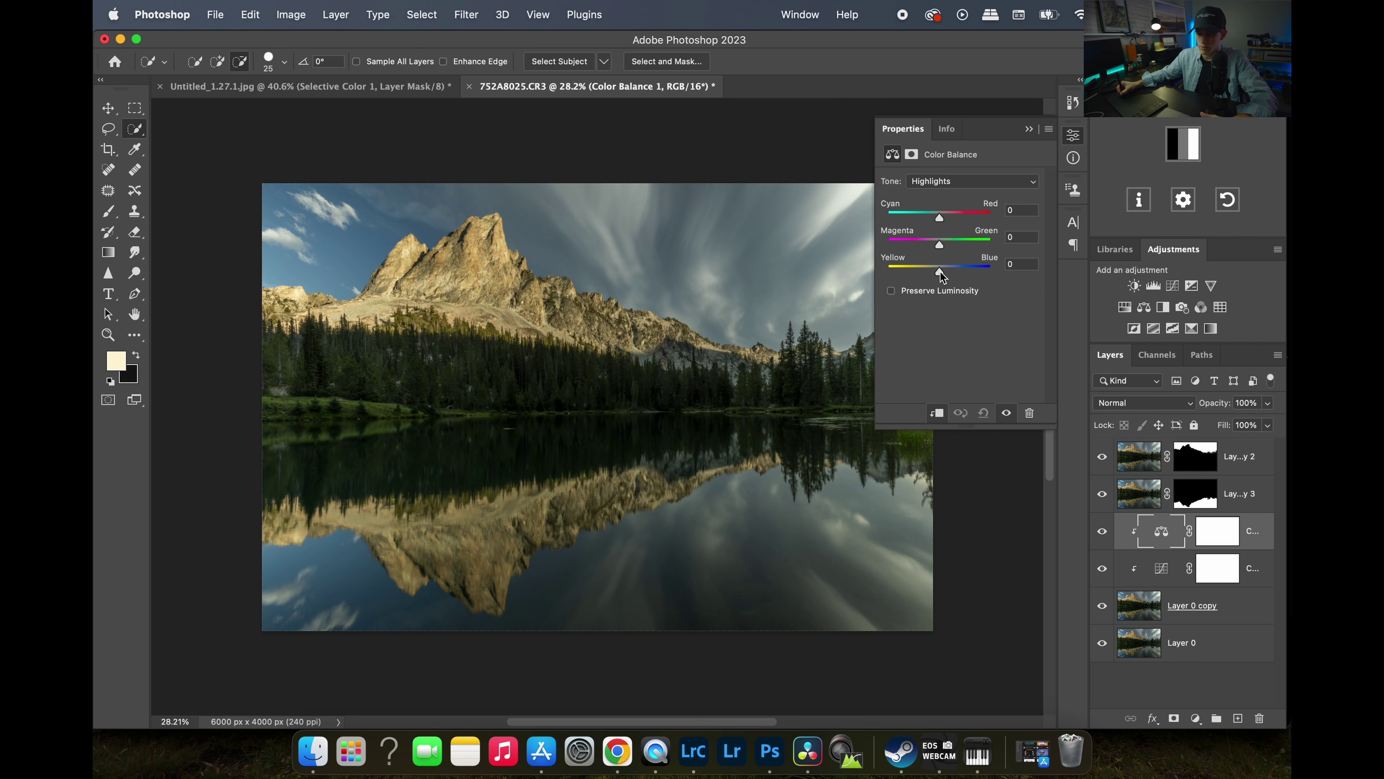
{"action": "left_click_drag", "start_coordinate": [941, 269], "coordinate": [936, 271]}
{"action": "left_click", "coordinate": [940, 215]}
{"action": "left_click_drag", "start_coordinate": [941, 220], "coordinate": [943, 221]}
Fine-tune the Yellow-Blue and Cyan-Red balance of the shadows in the Color Balance adjustment.
{"action": "left_click", "coordinate": [965, 180]}
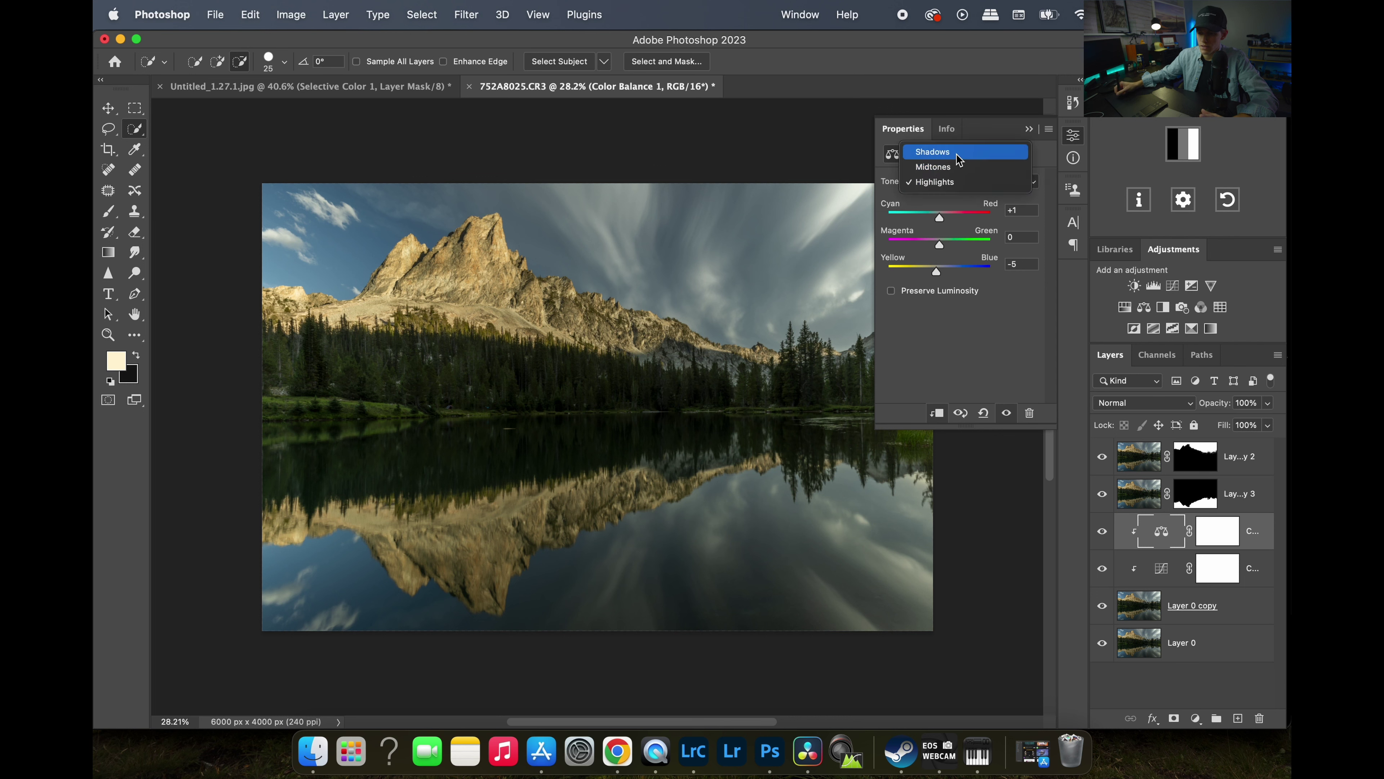
{"action": "left_click", "coordinate": [938, 149]}
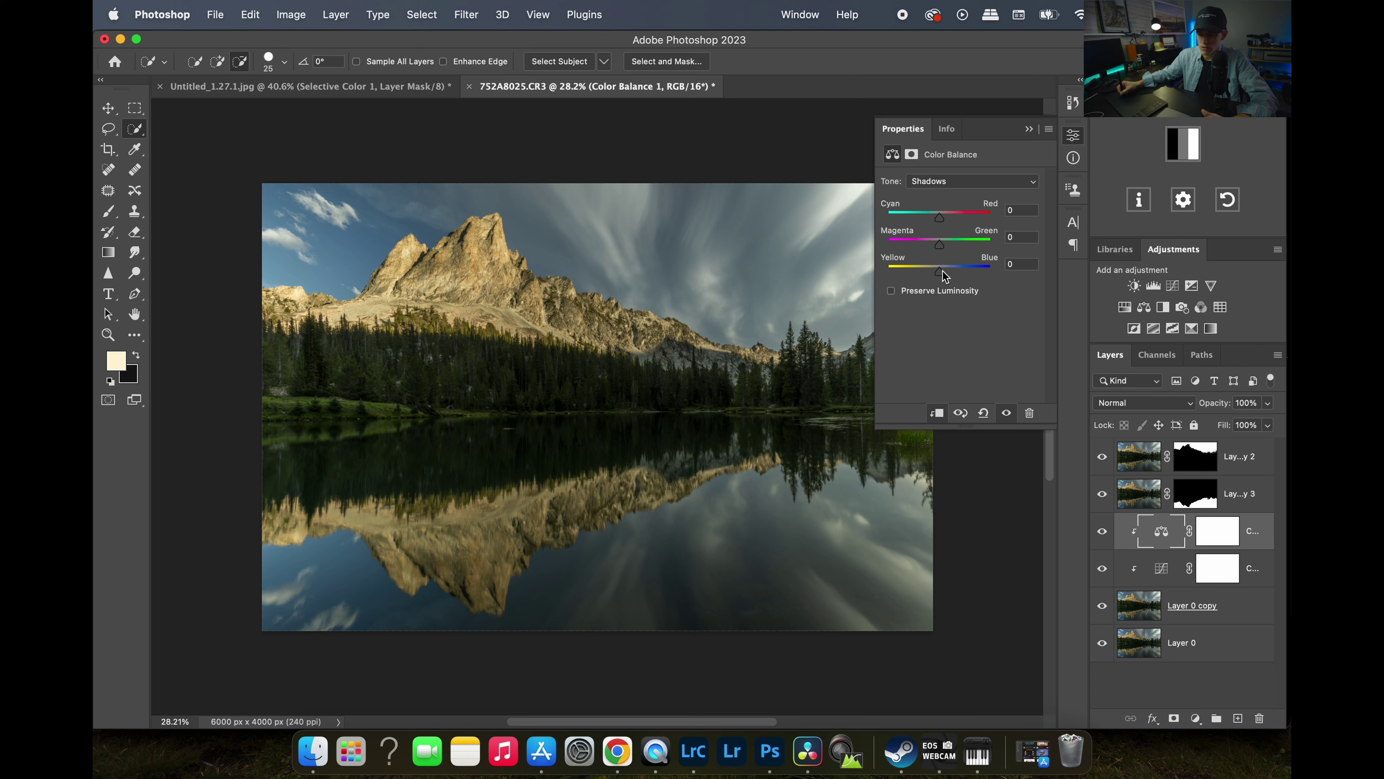
{"action": "left_click", "coordinate": [941, 270]}
{"action": "left_click", "coordinate": [939, 221]}
{"action": "left_click", "coordinate": [1071, 143]}
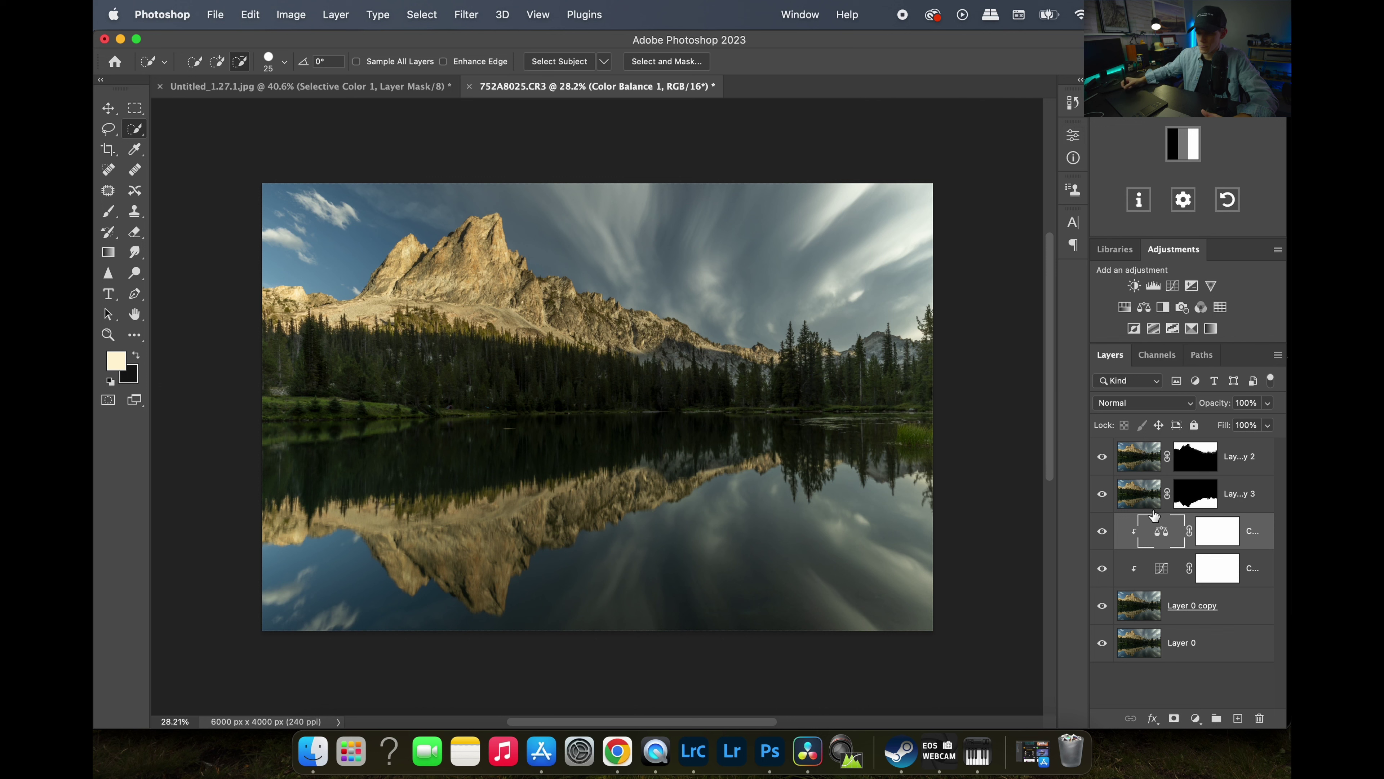
Compare the photo with and without the Color Balance adjustment by toggling its visibility.
{"action": "left_click", "coordinate": [1102, 531]}
{"action": "left_click", "coordinate": [1103, 534]}
{"action": "left_click", "coordinate": [1105, 534]}
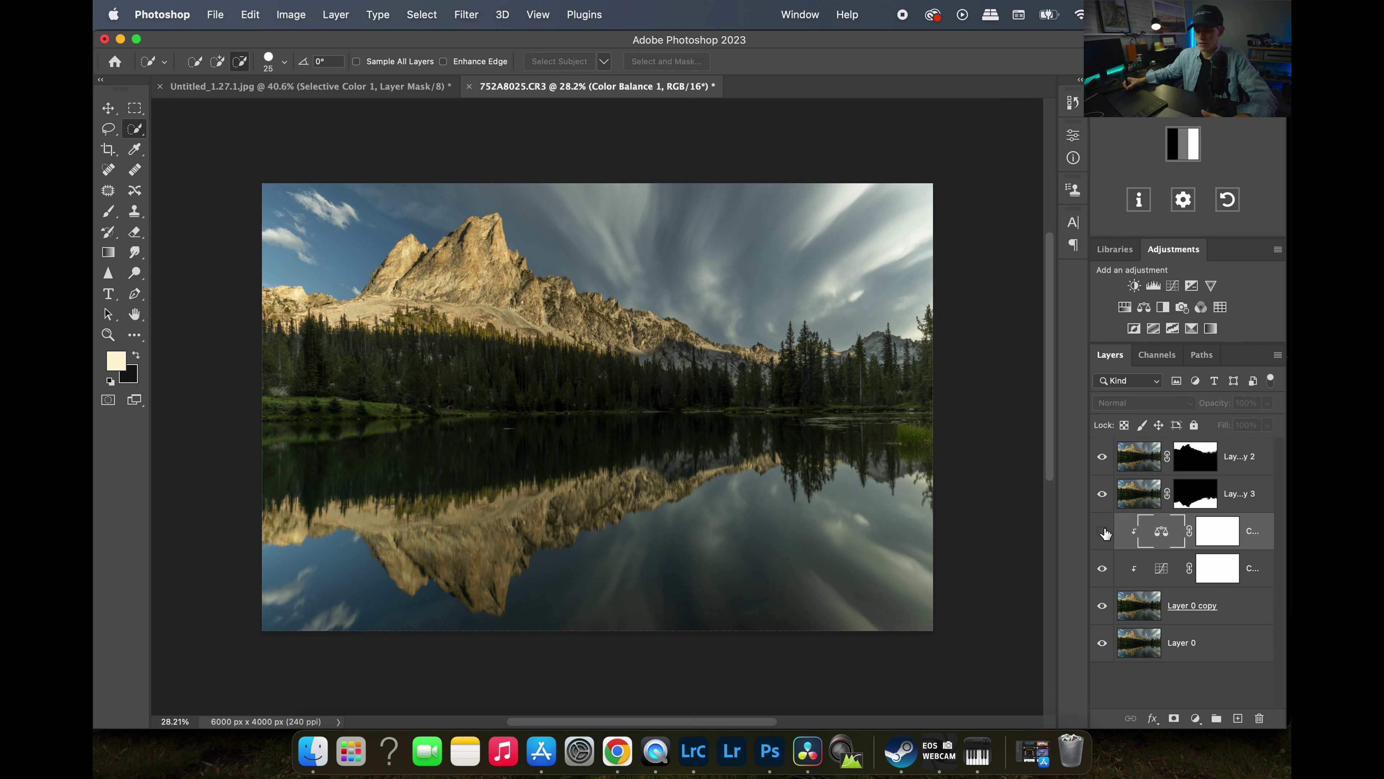
{"action": "left_click", "coordinate": [1107, 534]}
{"action": "left_click", "coordinate": [1106, 533]}
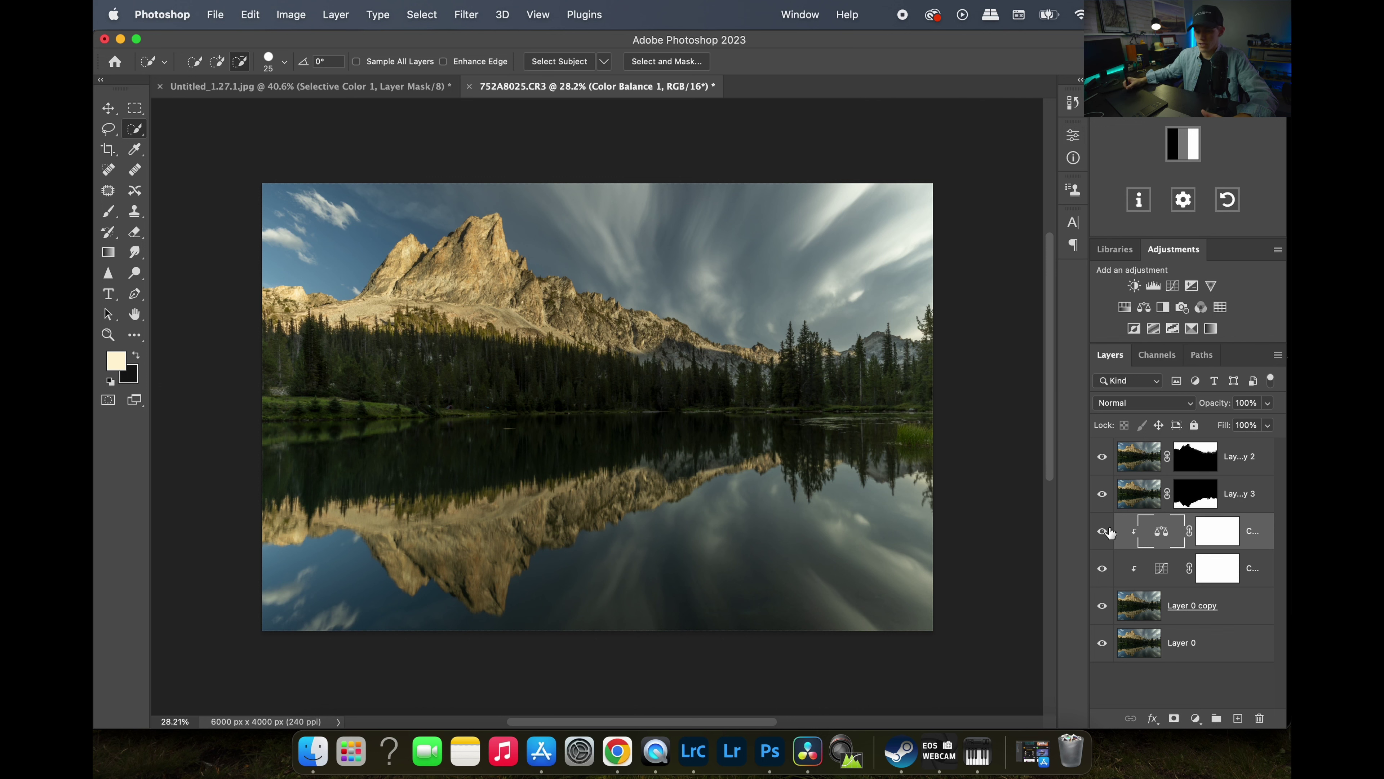
{"action": "left_click", "coordinate": [1106, 532]}
{"action": "left_click", "coordinate": [1106, 532]}
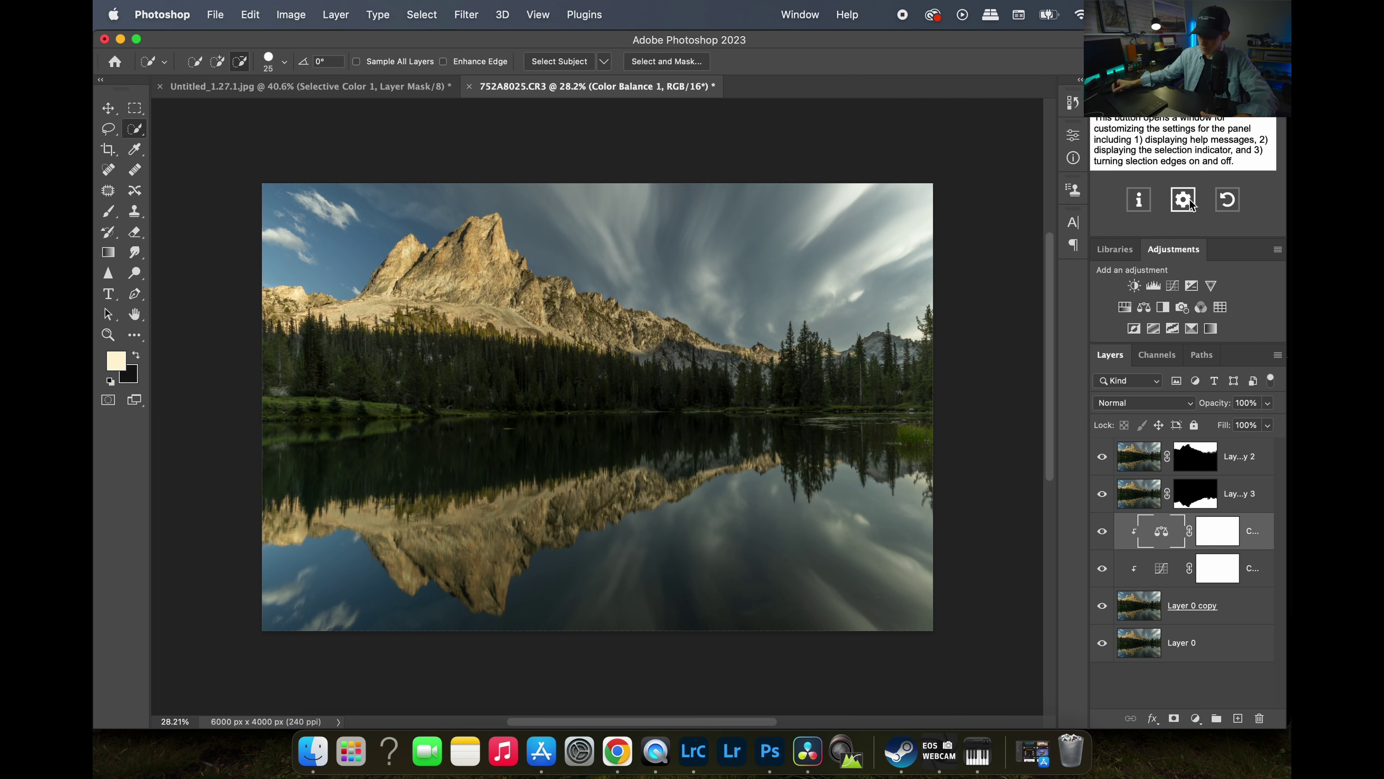
Create a blank layer above the Color Balance adjustment, duplicate it and delete the original Layer 1.
{"action": "left_click", "coordinate": [1238, 718]}
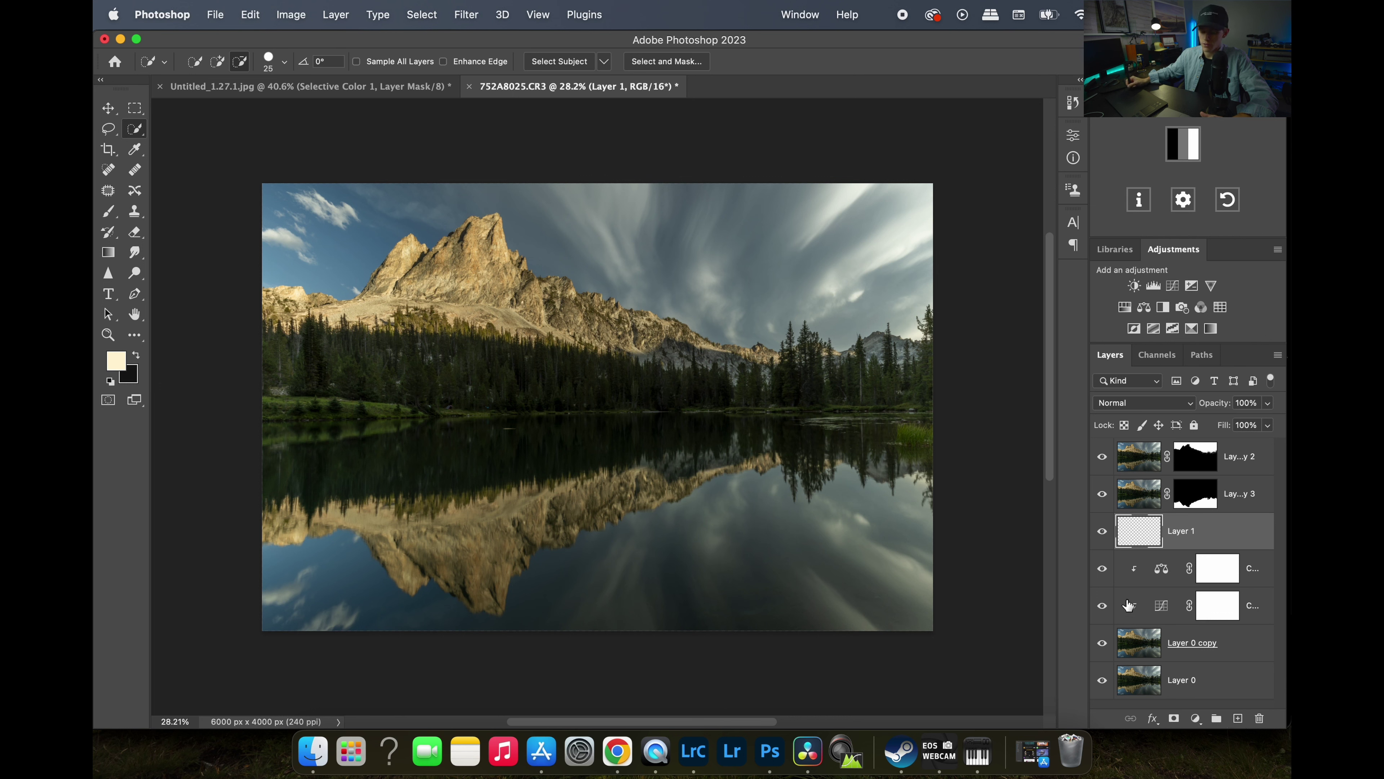
{"action": "left_click_drag", "start_coordinate": [1137, 547], "coordinate": [1139, 552]}
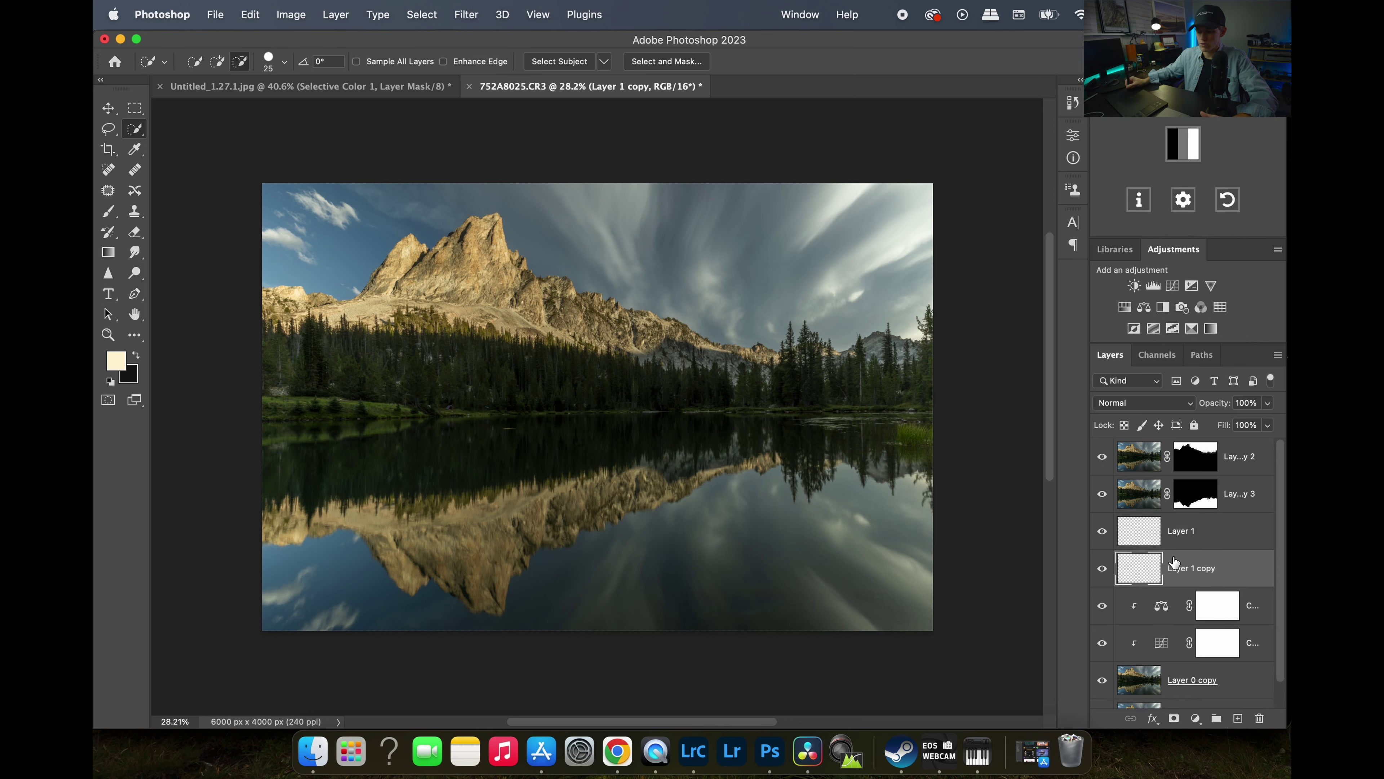
{"action": "left_click", "coordinate": [1215, 536]}
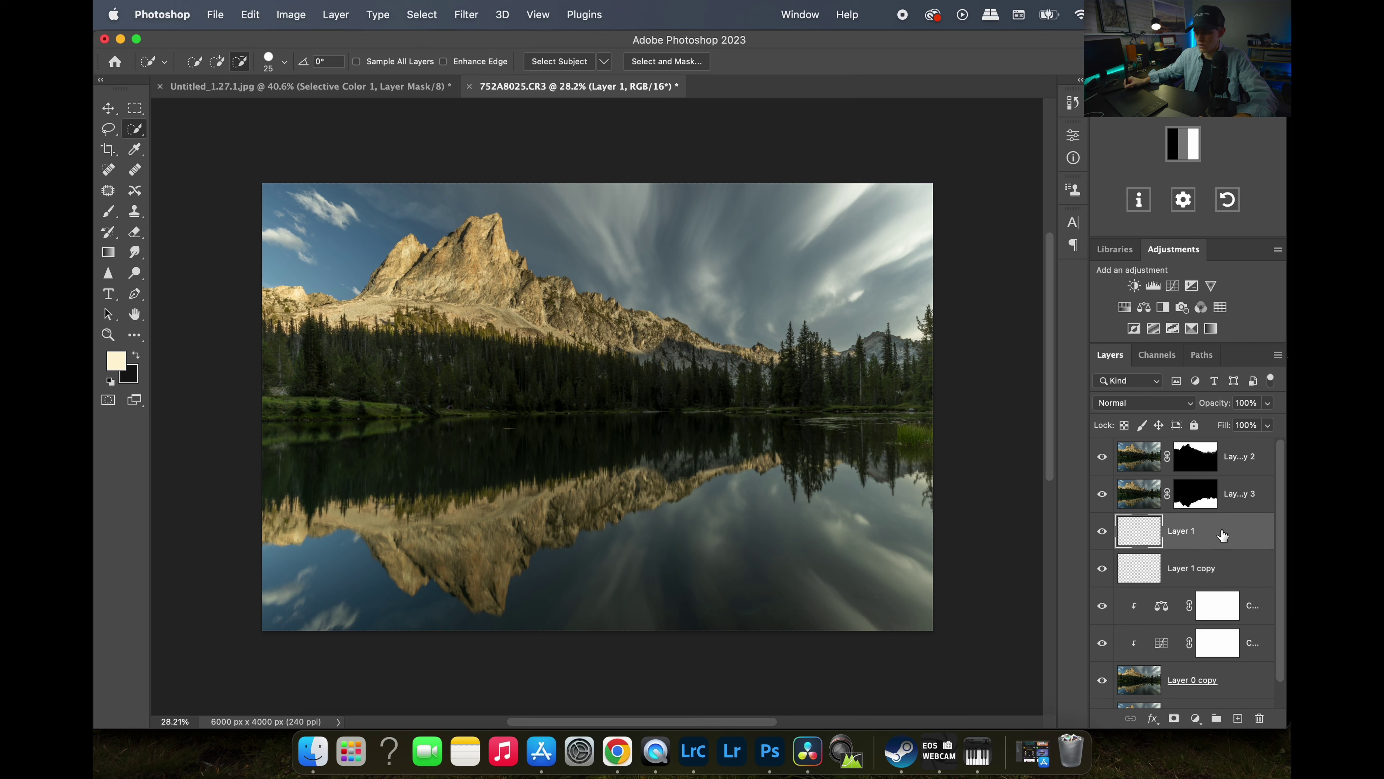
{"action": "key", "text": "Delete"}
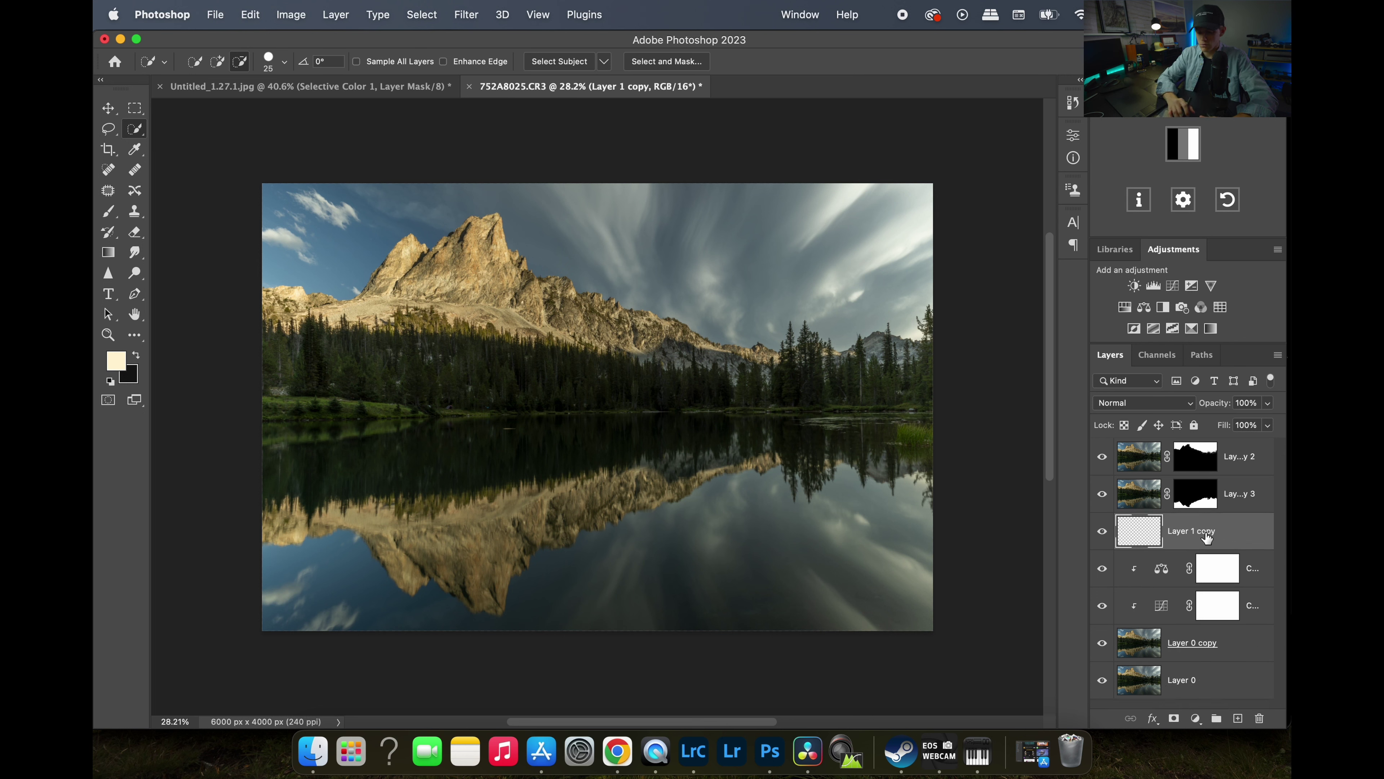
Clip the Layer 1 copy layer to the landscape layers below it and rename it Burn.
{"action": "left_click", "coordinate": [1137, 547], "text": "alt"}
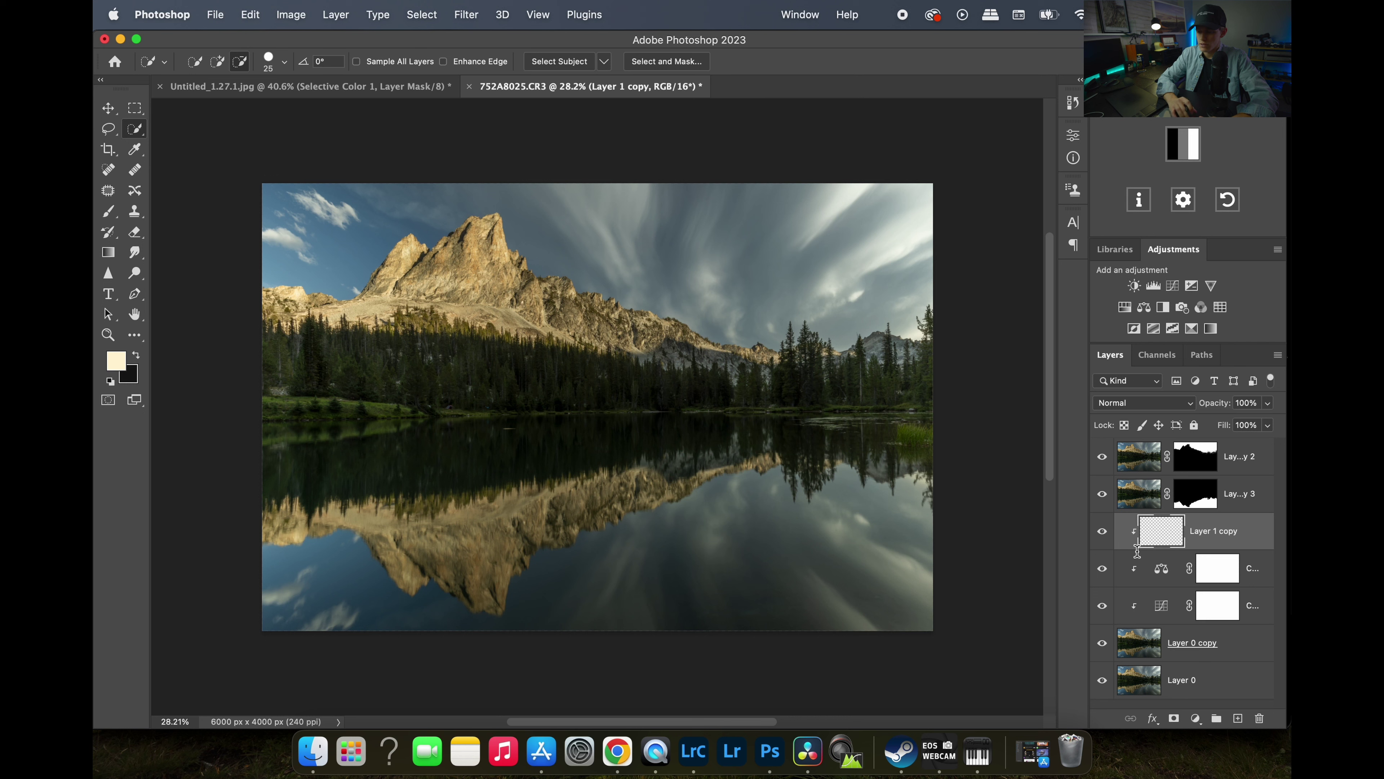
{"action": "double_click", "coordinate": [1219, 532]}
{"action": "type", "text": "Burn"}
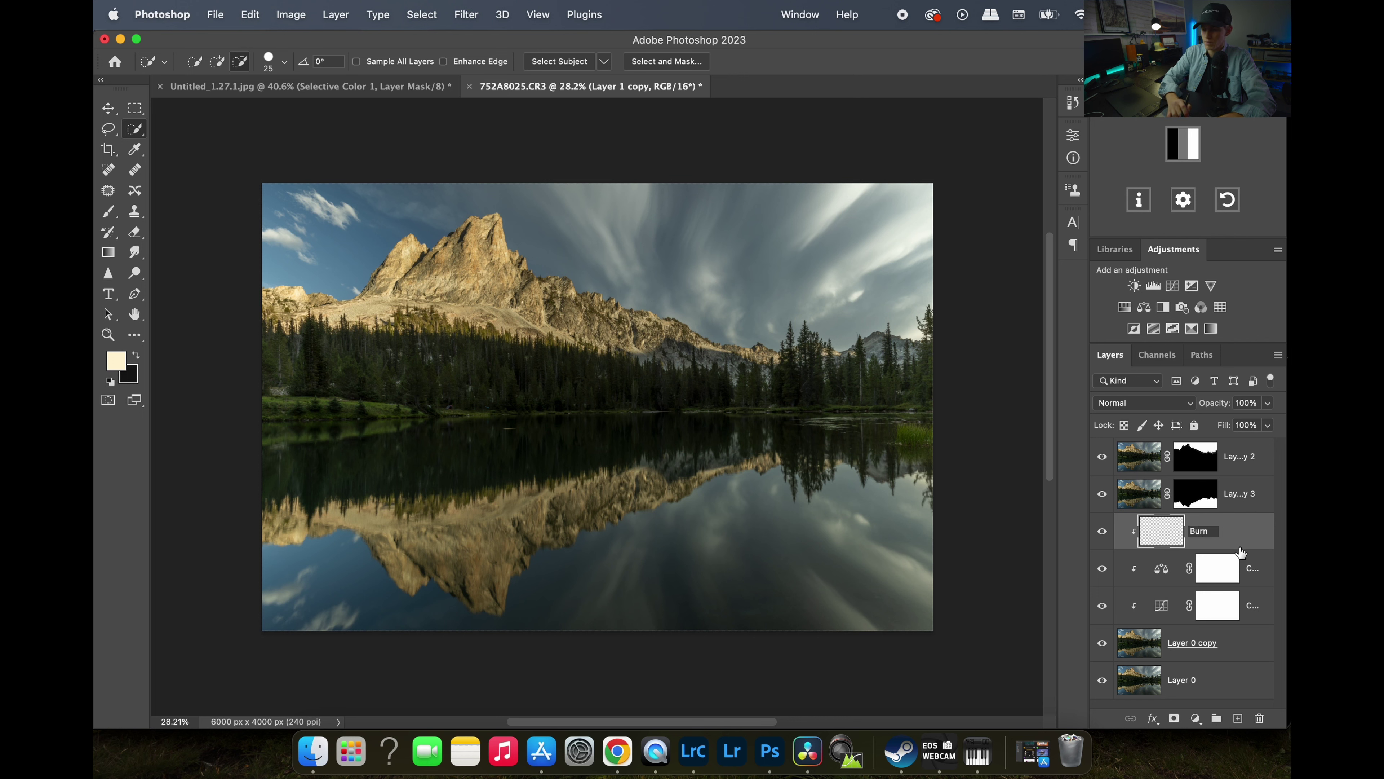
{"action": "key", "text": "Return"}
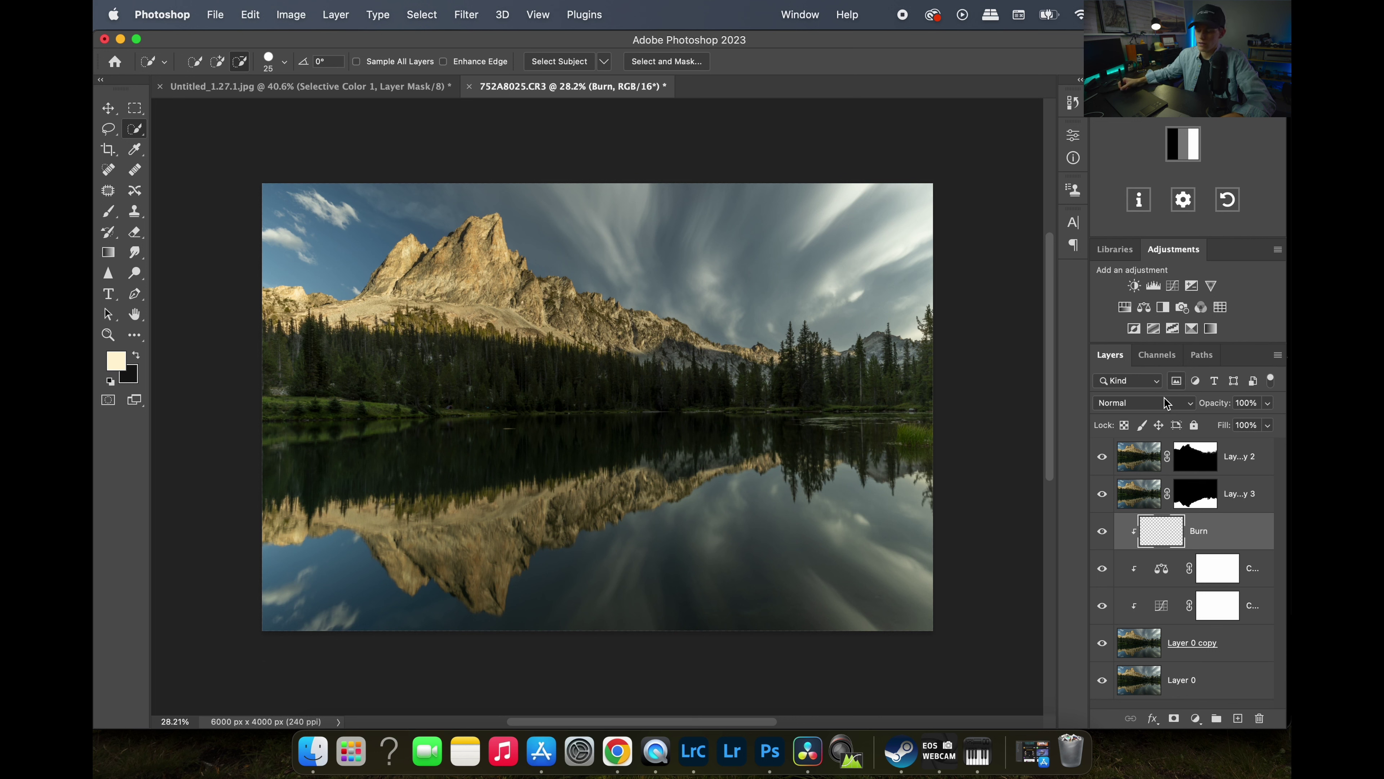
Set the Burn layer's blend mode to Soft Light and activate the Brush tool.
{"action": "left_click", "coordinate": [1156, 409]}
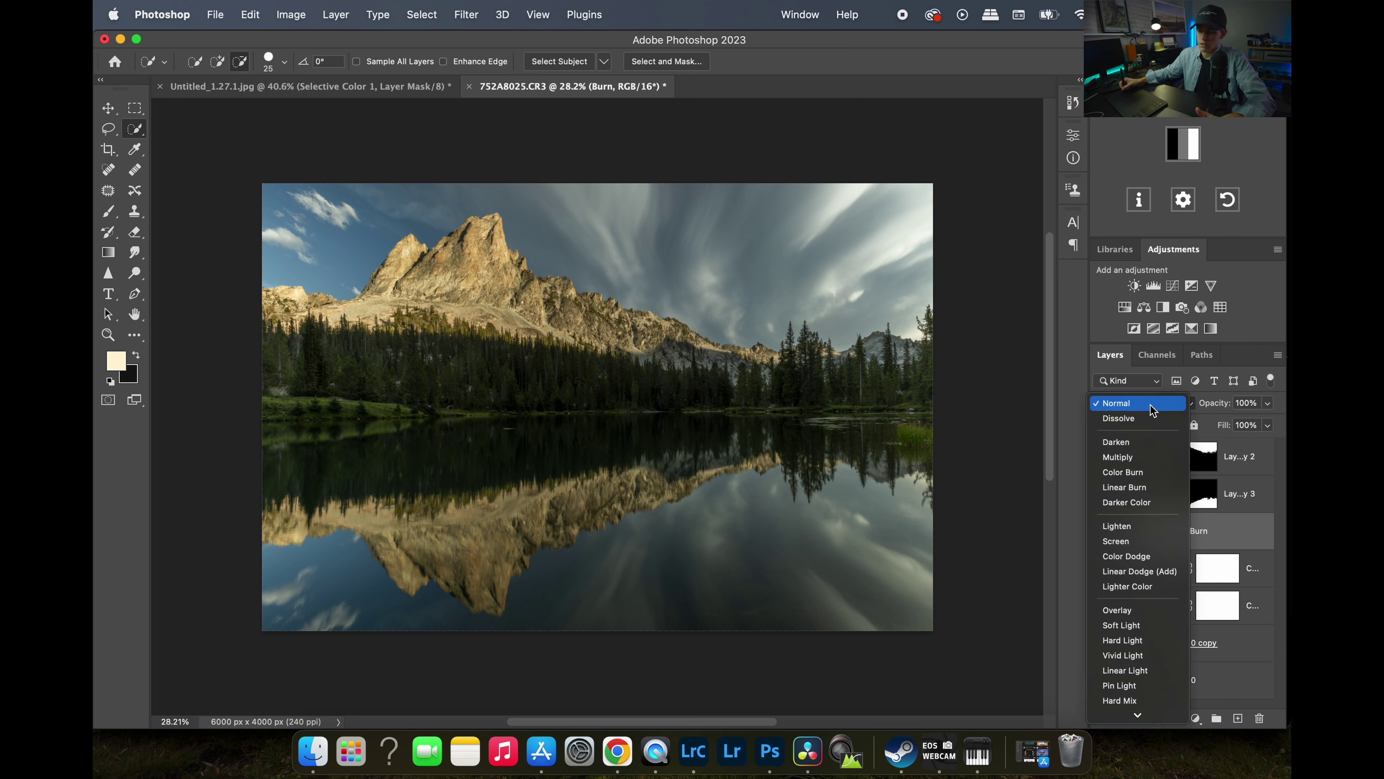
{"action": "left_click", "coordinate": [1131, 631]}
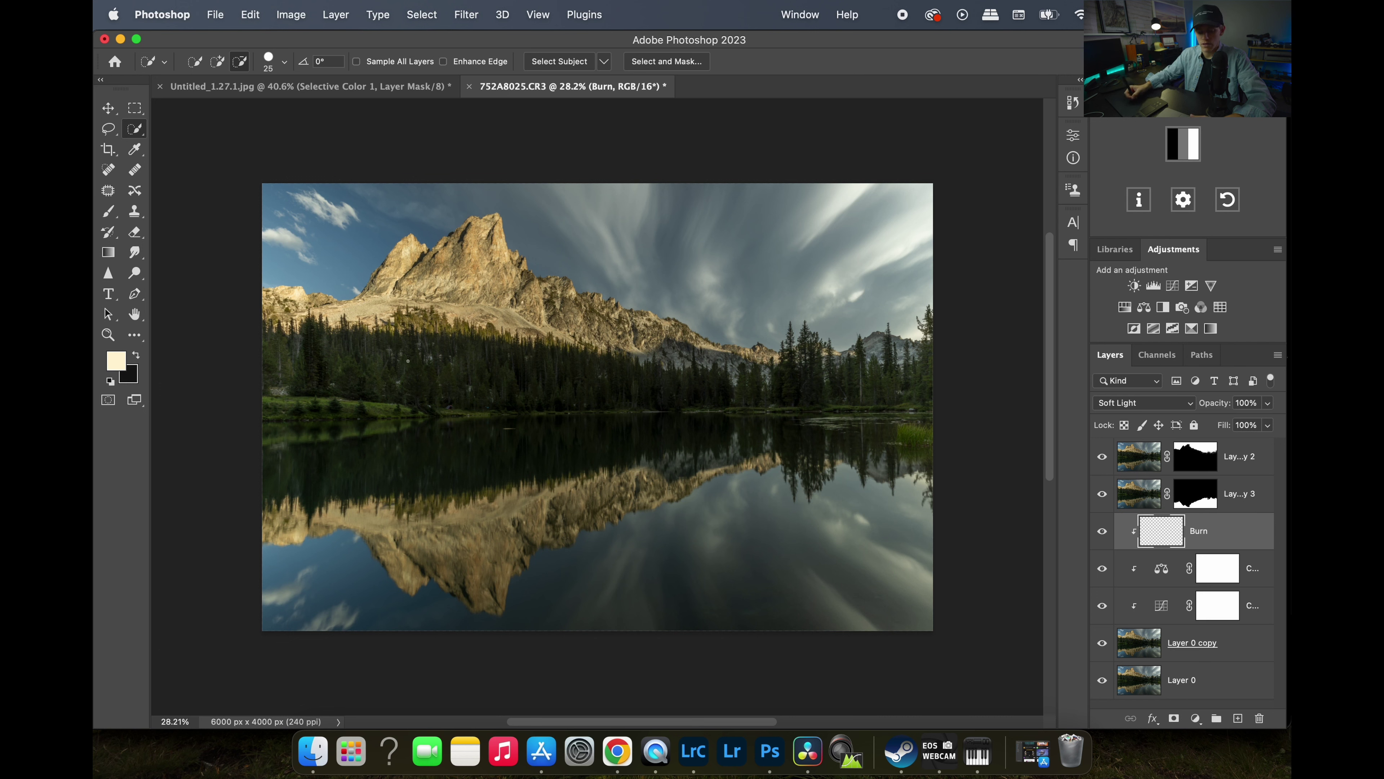
{"action": "key", "text": "b"}
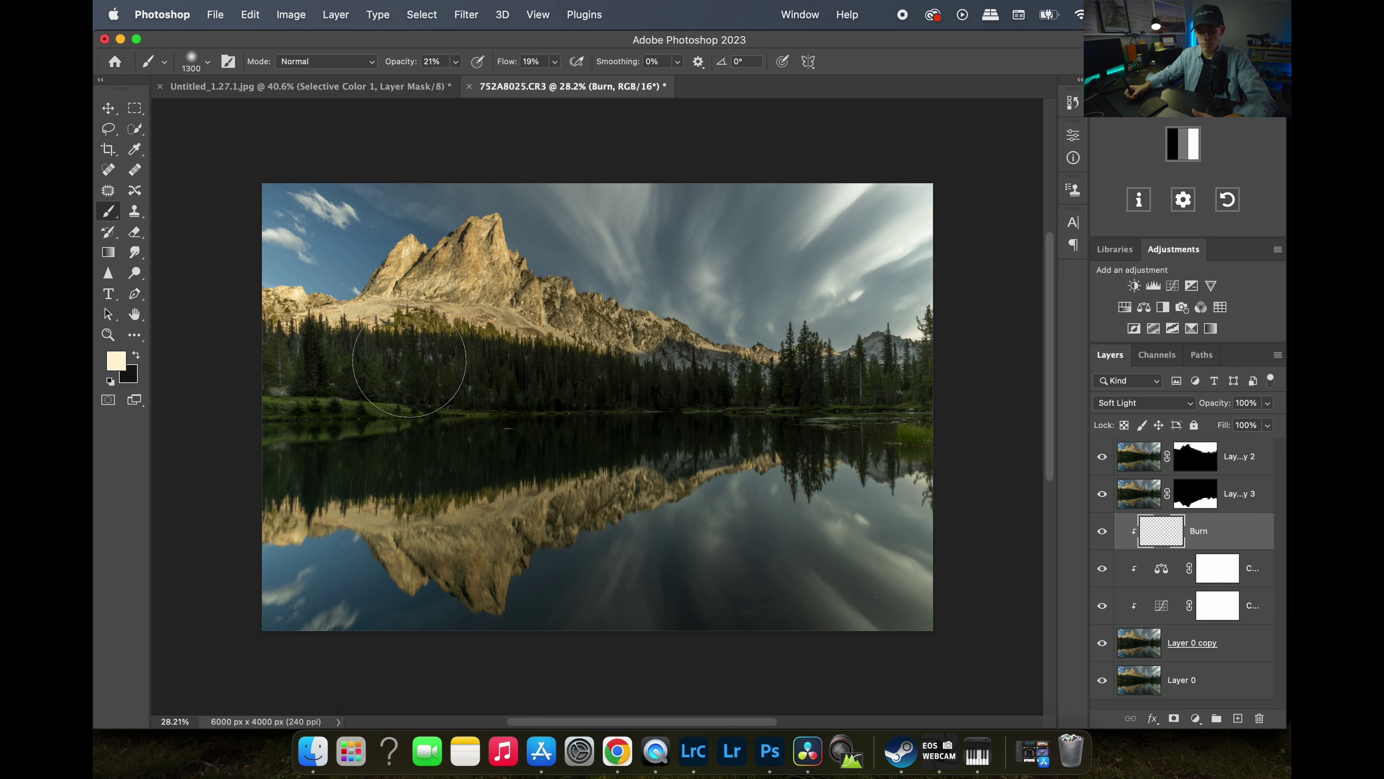
Inspect the current foreground and background colors in the Color Picker without changing them.
{"action": "left_click", "coordinate": [119, 369]}
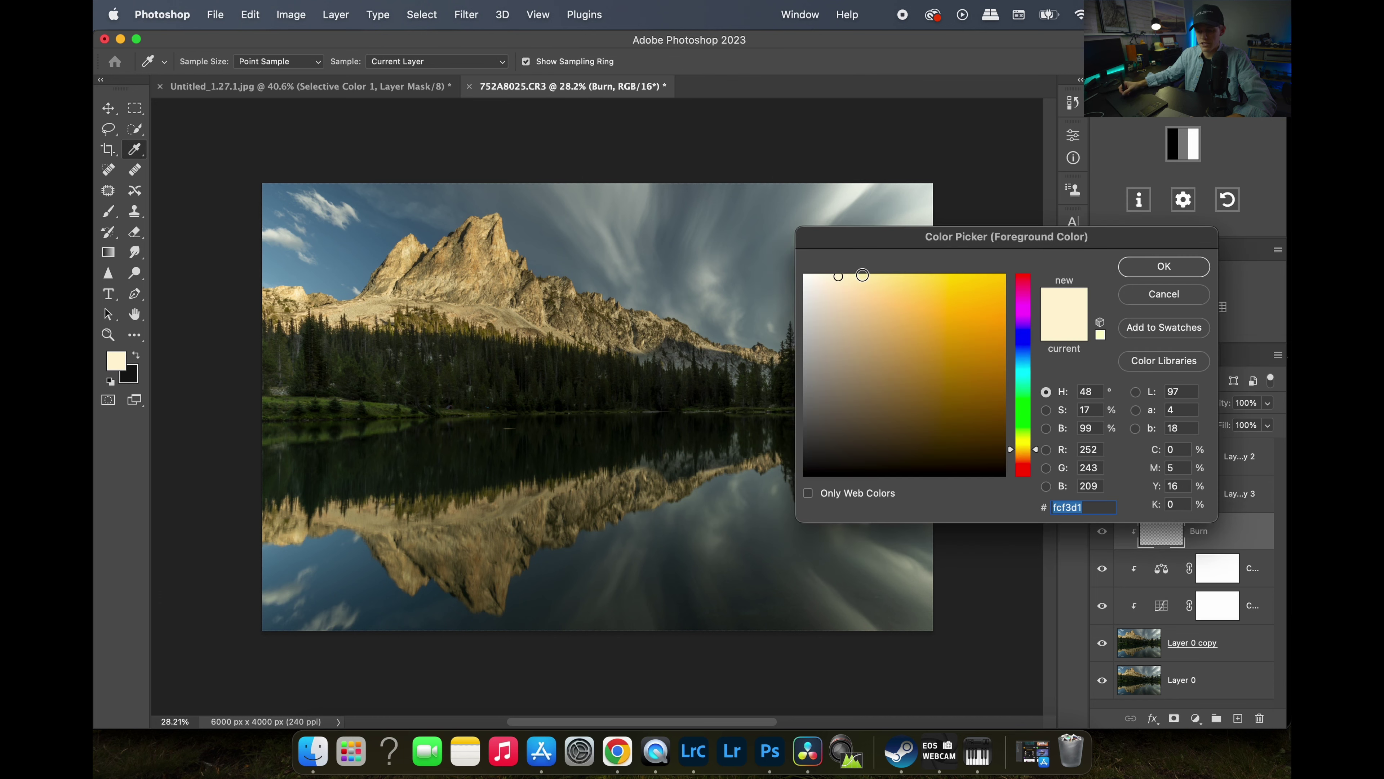
{"action": "left_click", "coordinate": [1150, 297]}
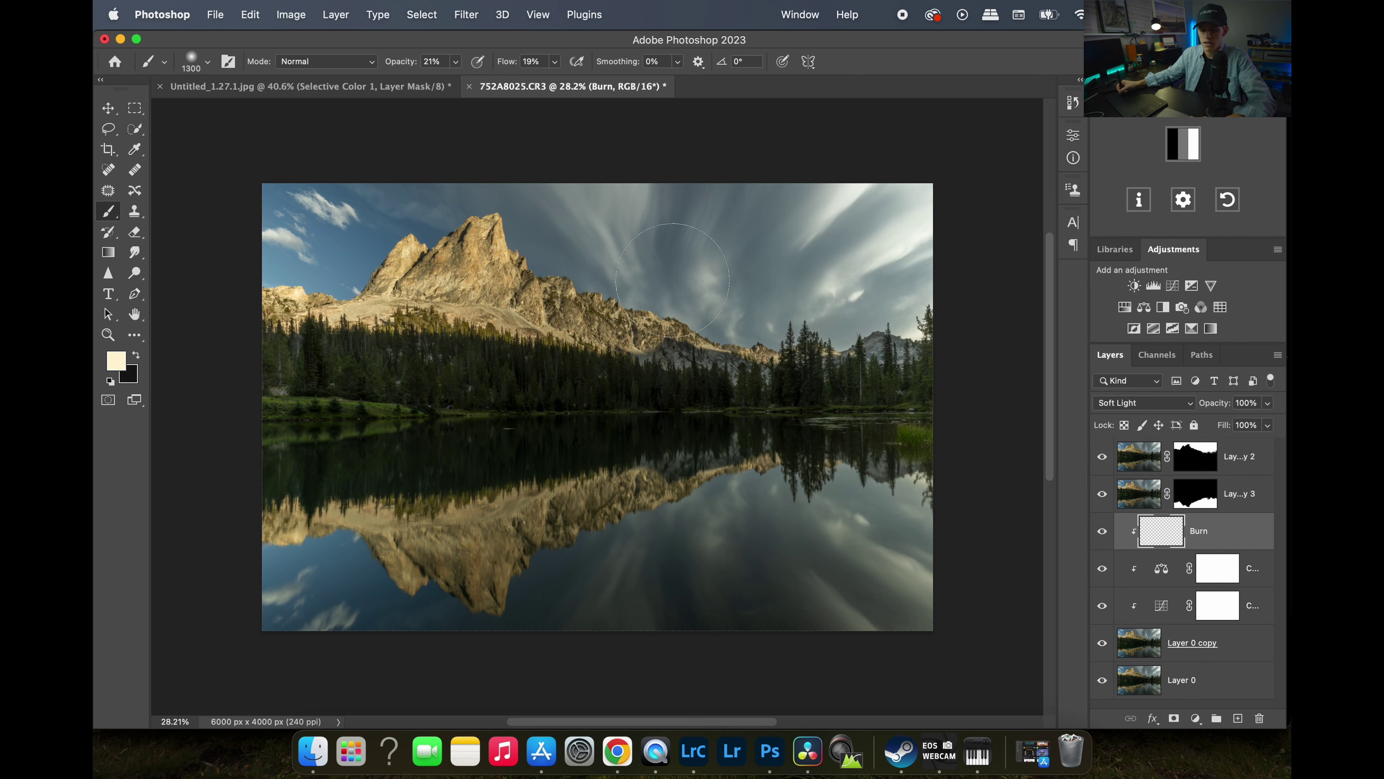
{"action": "left_click", "coordinate": [130, 376]}
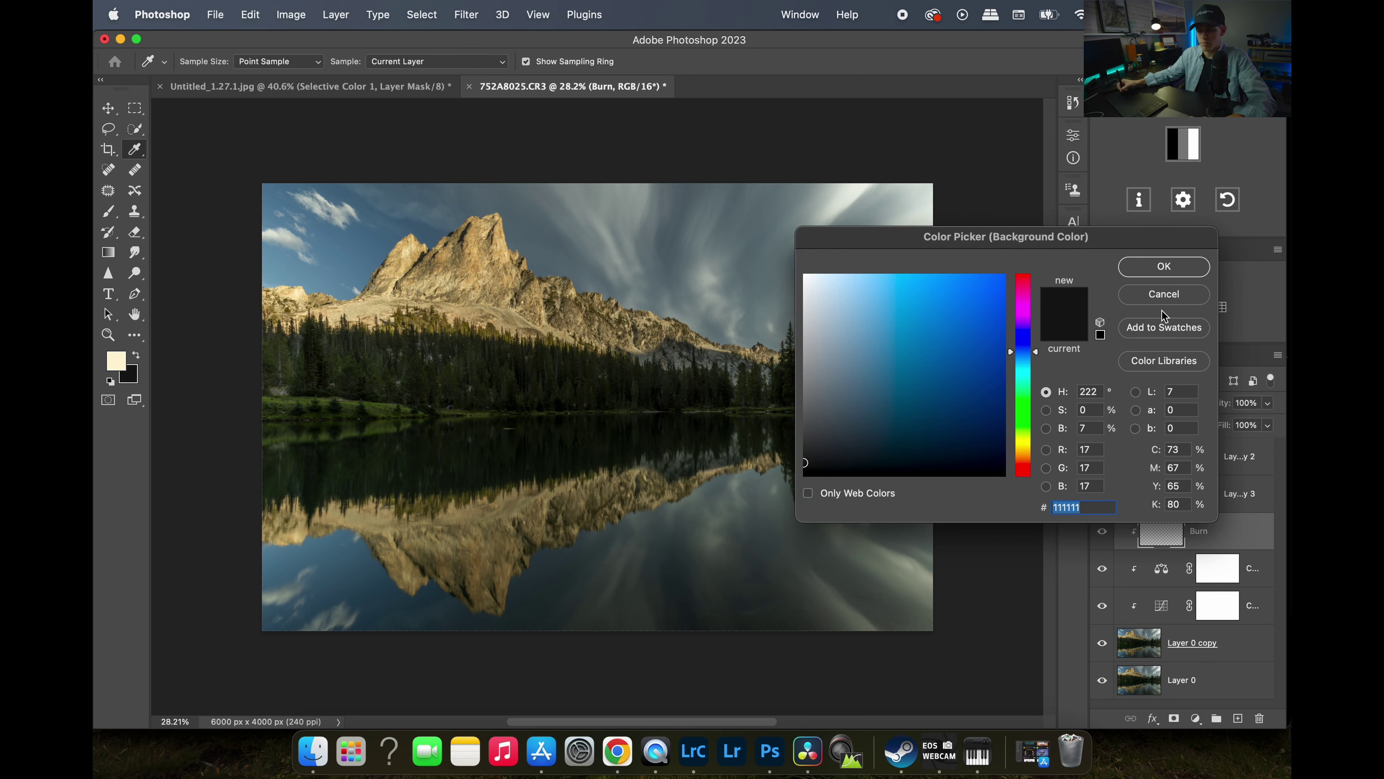
{"action": "left_click", "coordinate": [1154, 275]}
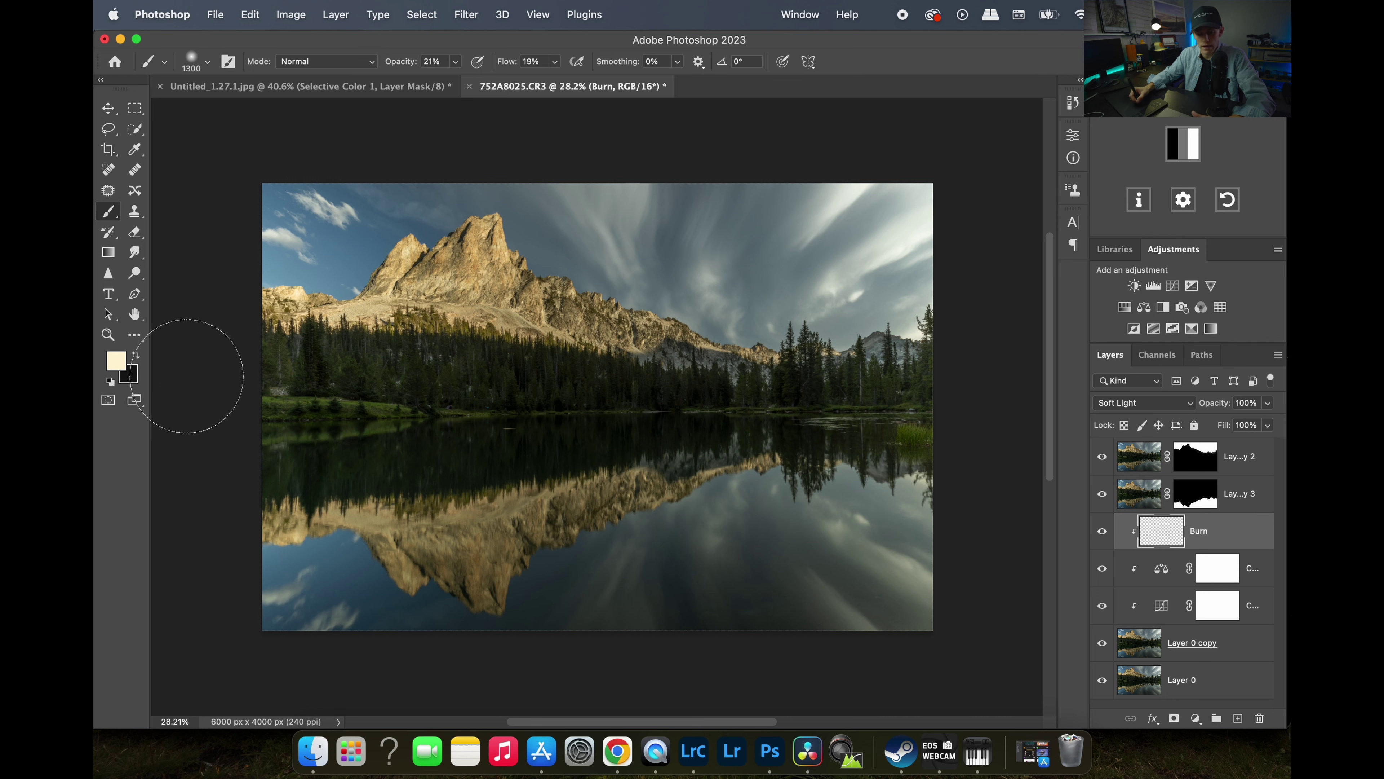
Swap the foreground and background colors so that the near-black color is the painting color.
{"action": "key", "text": "x"}
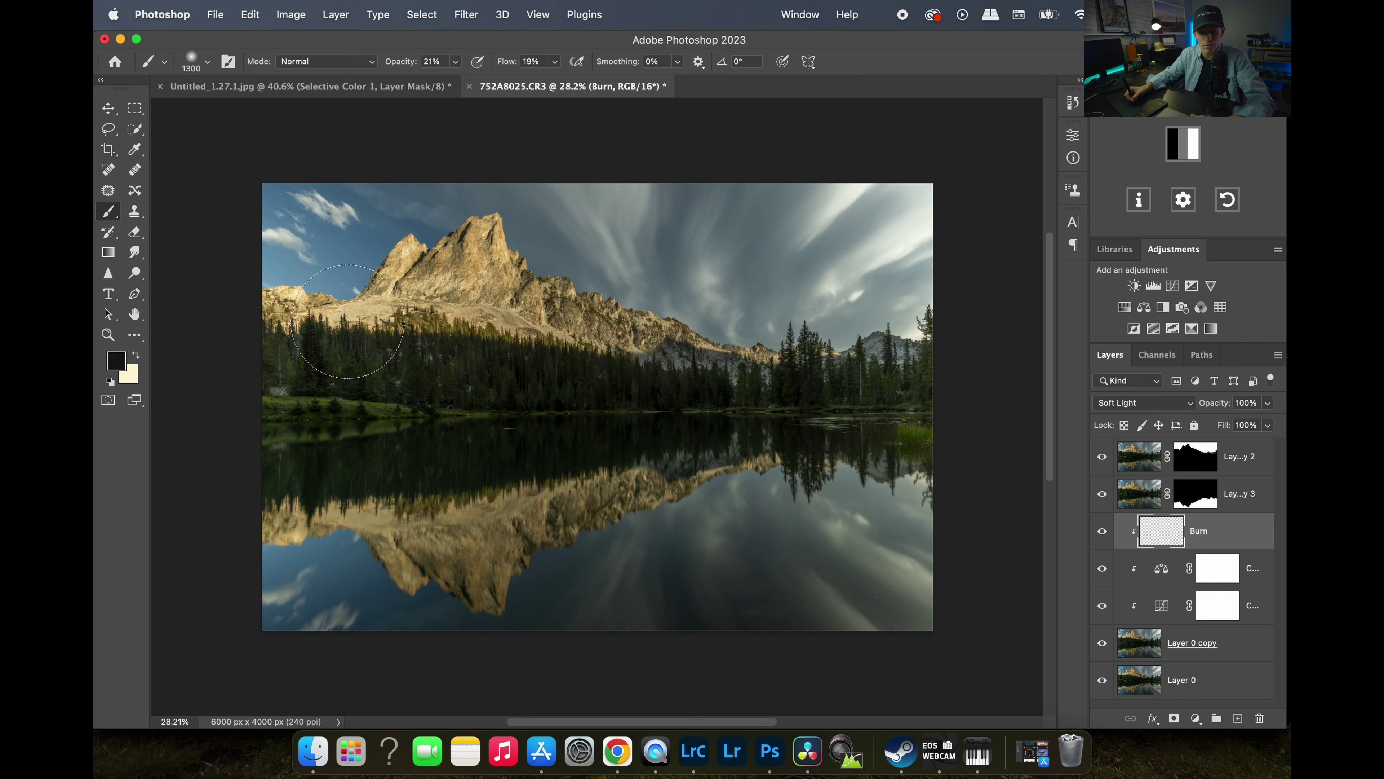
{"action": "left_click", "coordinate": [137, 355]}
{"action": "left_click", "coordinate": [136, 356]}
{"action": "left_click", "coordinate": [137, 356]}
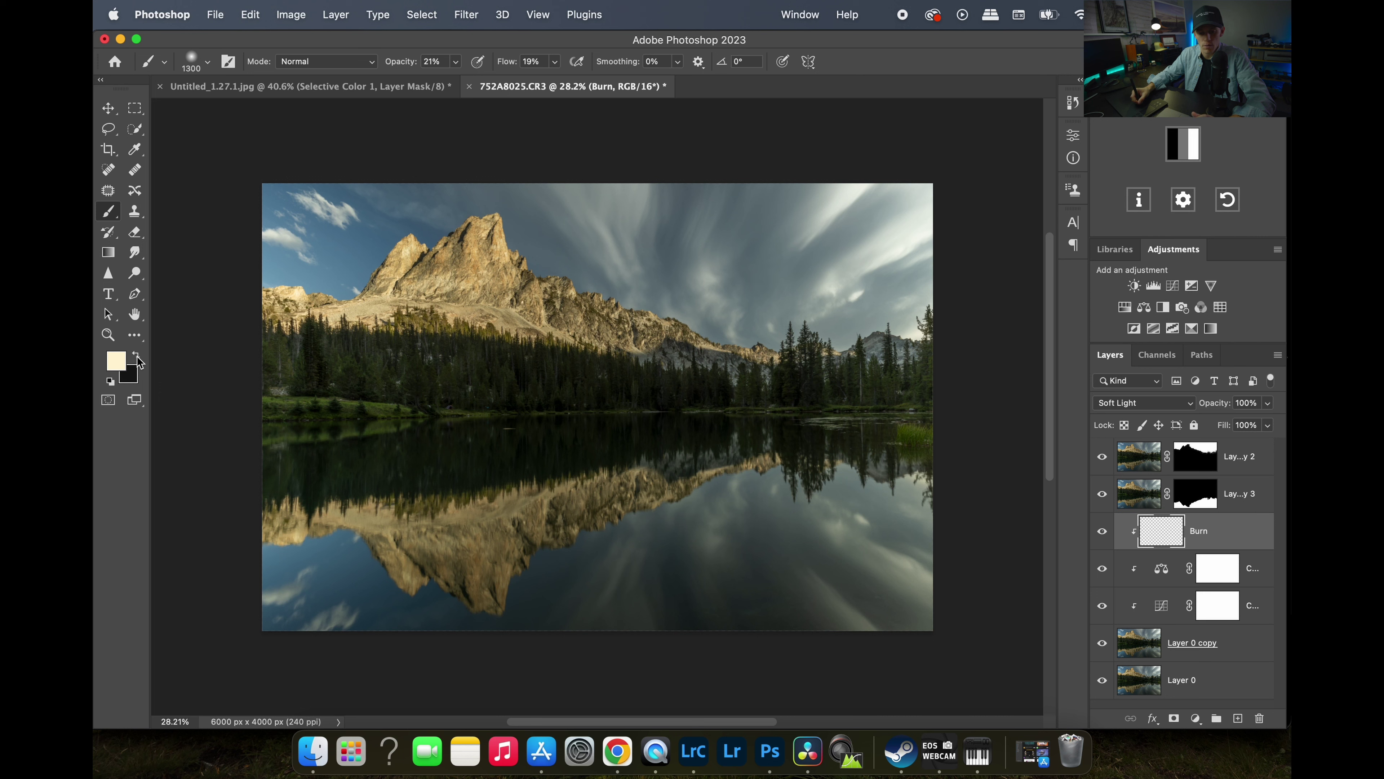
{"action": "left_click", "coordinate": [137, 356]}
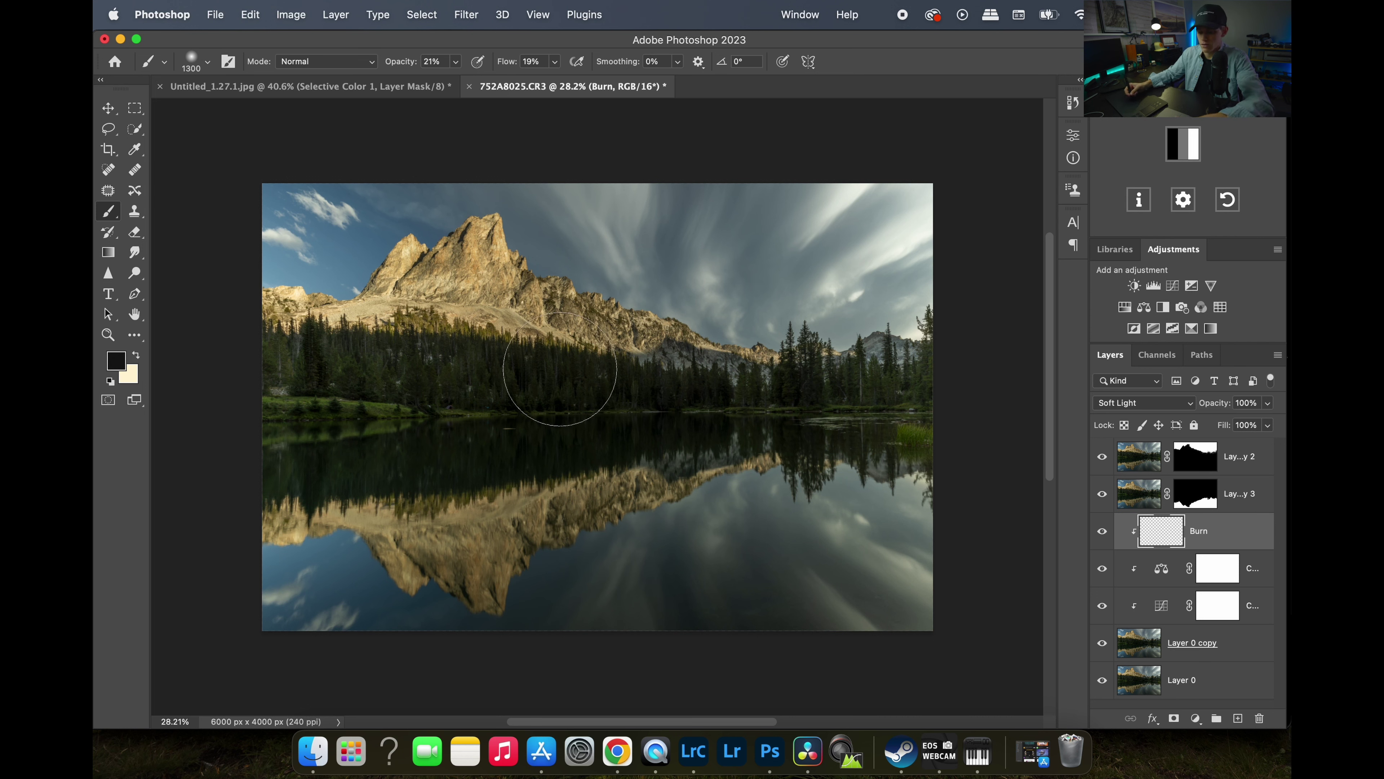
Reduce the brush size to 700 and set its opacity to 13% and flow to 15%.
{"action": "key", "text": "bracketleft"}
{"action": "key", "text": "bracketleft"}
{"action": "key", "text": "bracketleft"}
{"action": "key", "text": "bracketleft"}
{"action": "key", "text": "bracketleft"}
{"action": "key", "text": "bracketleft"}
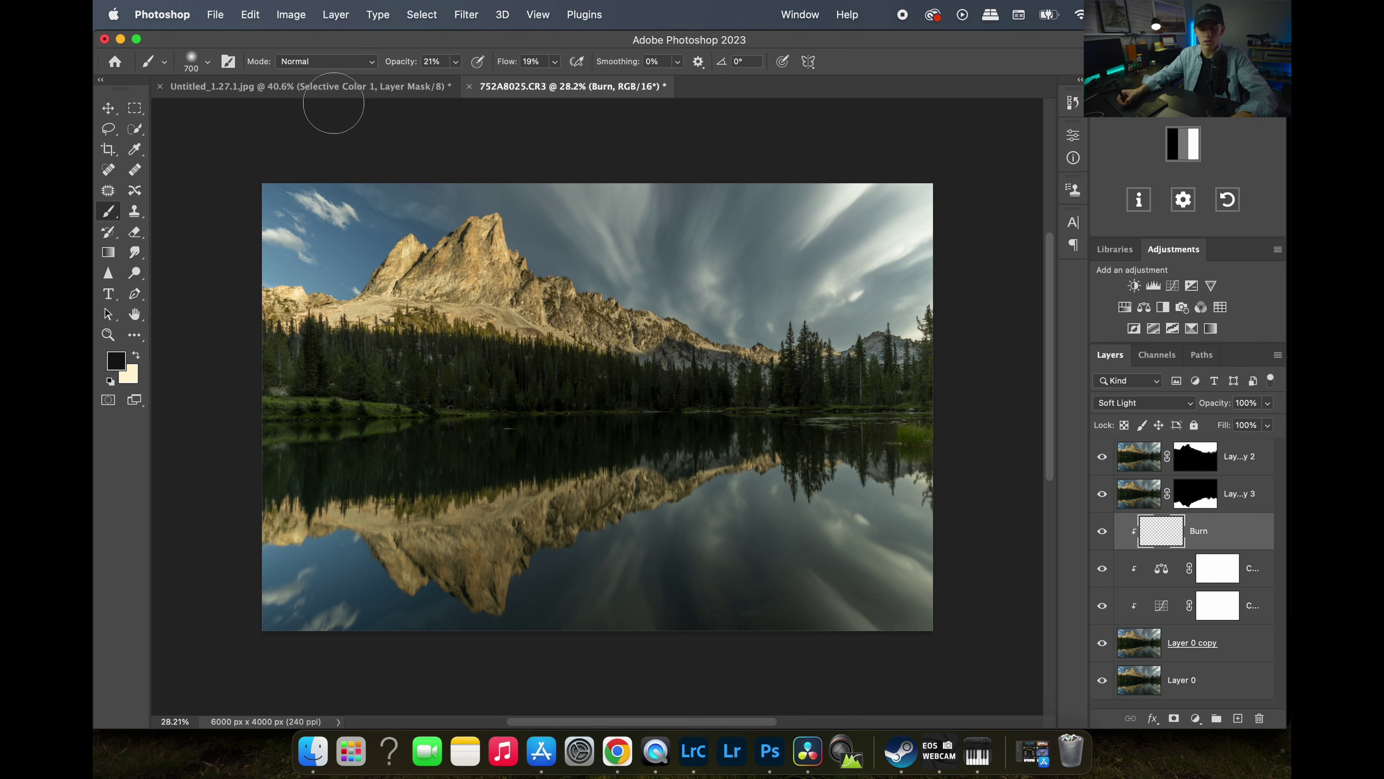
{"action": "left_click", "coordinate": [456, 61]}
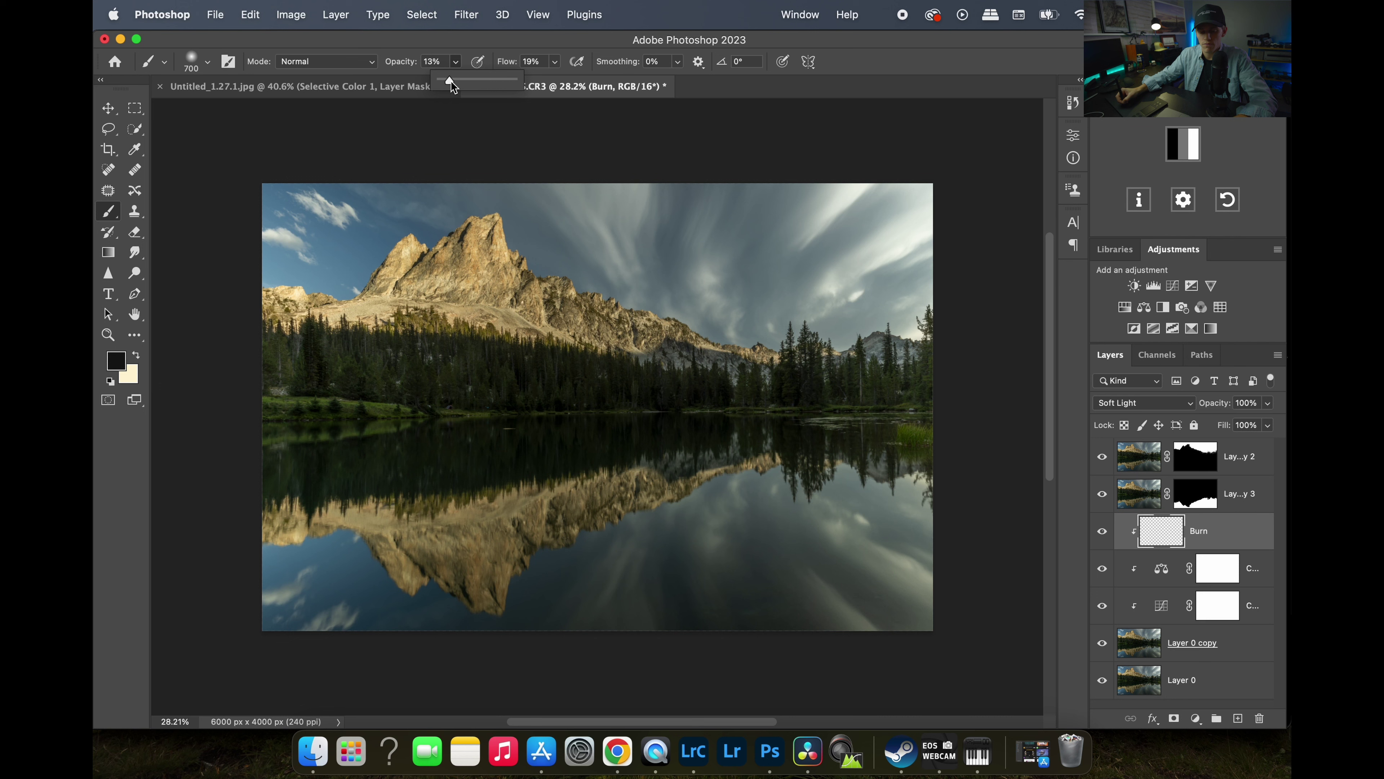
{"action": "left_click_drag", "start_coordinate": [451, 82], "coordinate": [454, 80]}
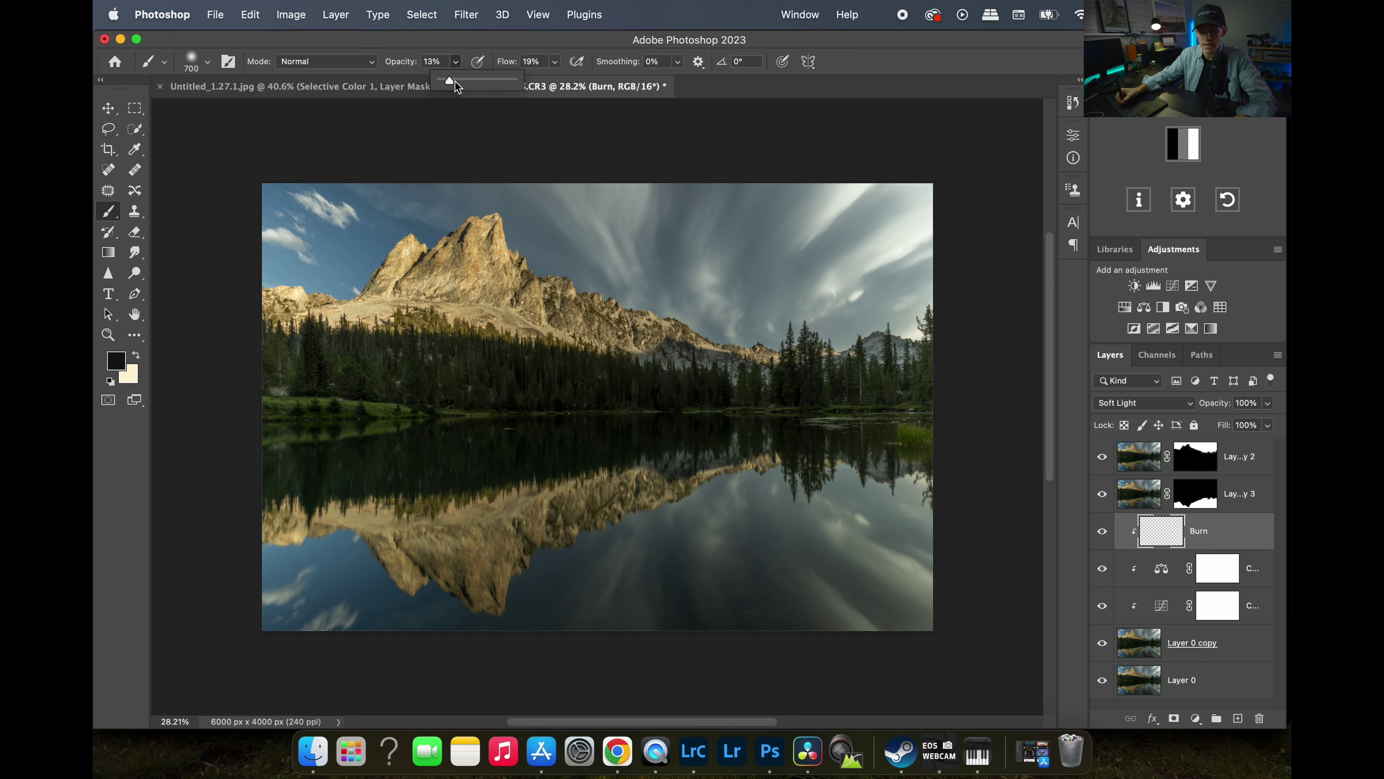
{"action": "left_click", "coordinate": [555, 61]}
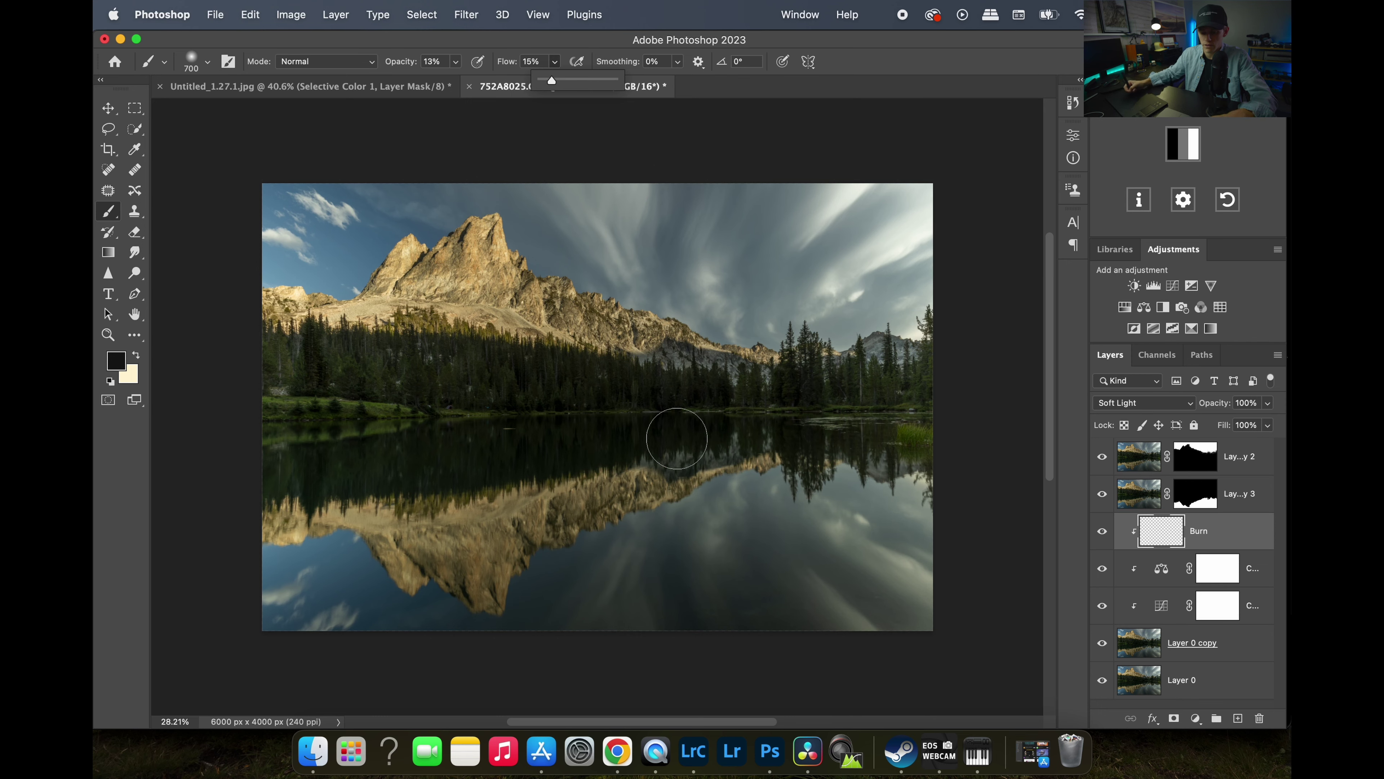
Reduce the brush size to 150 for detailed burning on the mountain peaks.
{"action": "key", "text": "z"}
{"action": "left_click_drag", "start_coordinate": [308, 279], "coordinate": [520, 256]}
{"action": "scroll", "coordinate": [521, 256], "scroll_direction": "up", "scroll_amount": 5}
{"action": "key", "text": "bracketleft"}
{"action": "key", "text": "bracketleft"}
{"action": "key", "text": "bracketleft"}
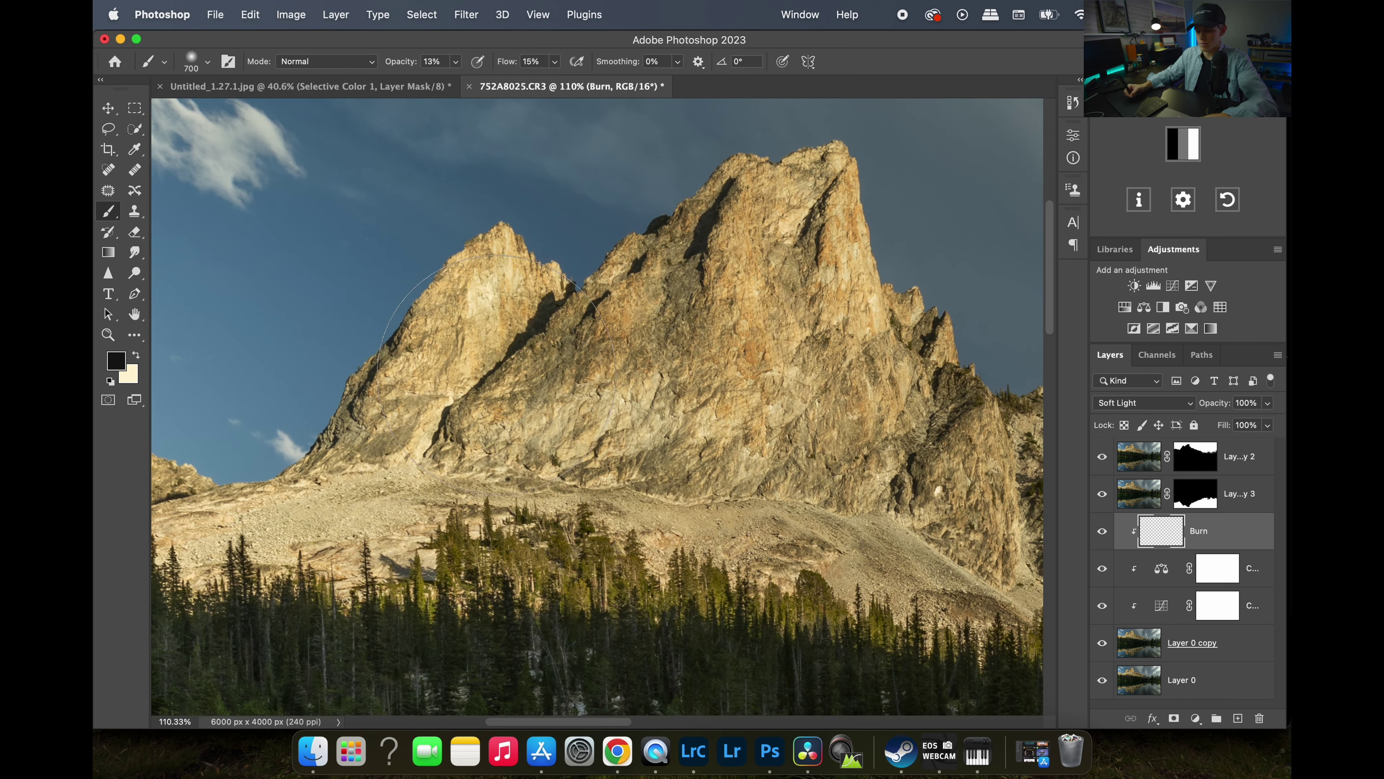
{"action": "key", "text": "bracketleft"}
{"action": "key", "text": "bracketleft"}
{"action": "key", "text": "bracketleft"}
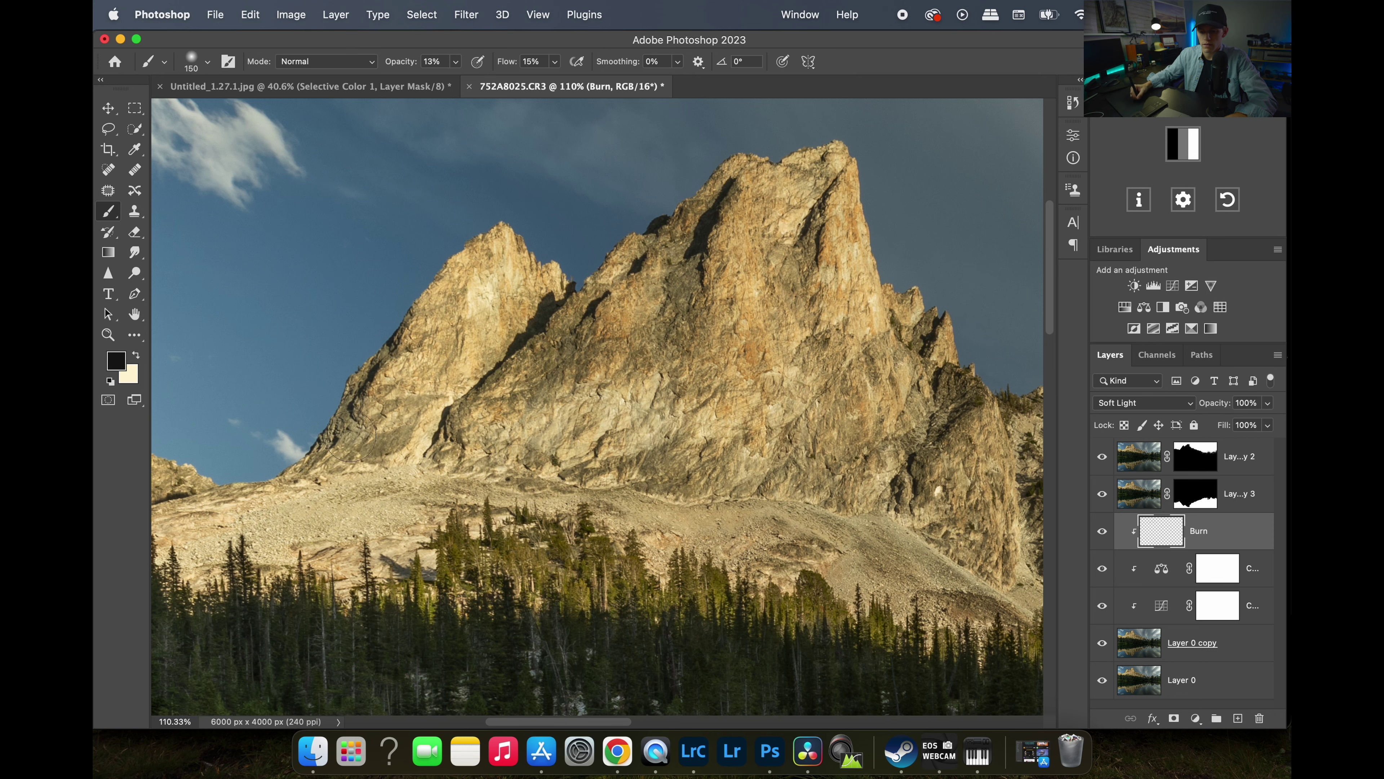
Examine the sunlit mountain face, scree slope and ridges up close for light and shadow areas to burn.
{"action": "left_click_drag", "start_coordinate": [718, 461], "coordinate": [627, 362]}
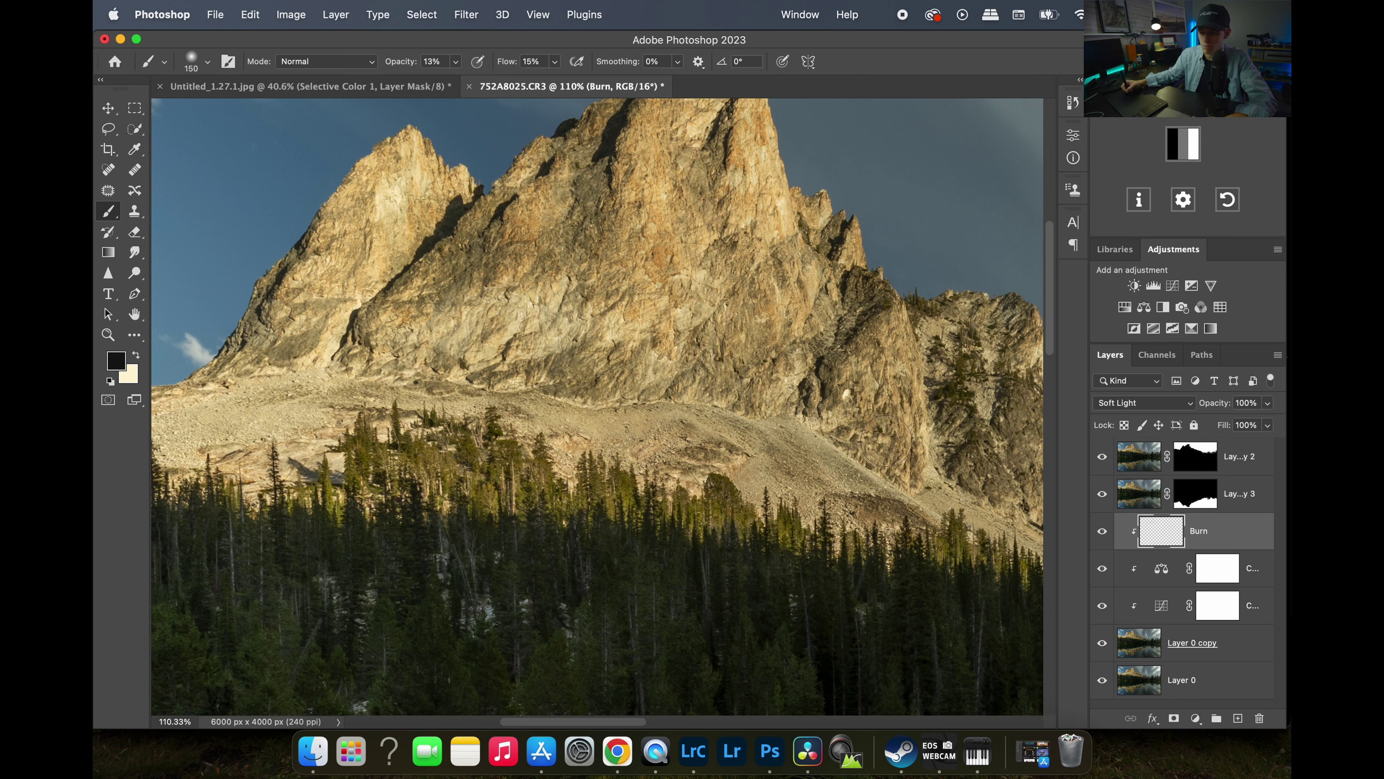
{"action": "scroll", "coordinate": [873, 415], "scroll_direction": "right", "scroll_amount": 10}
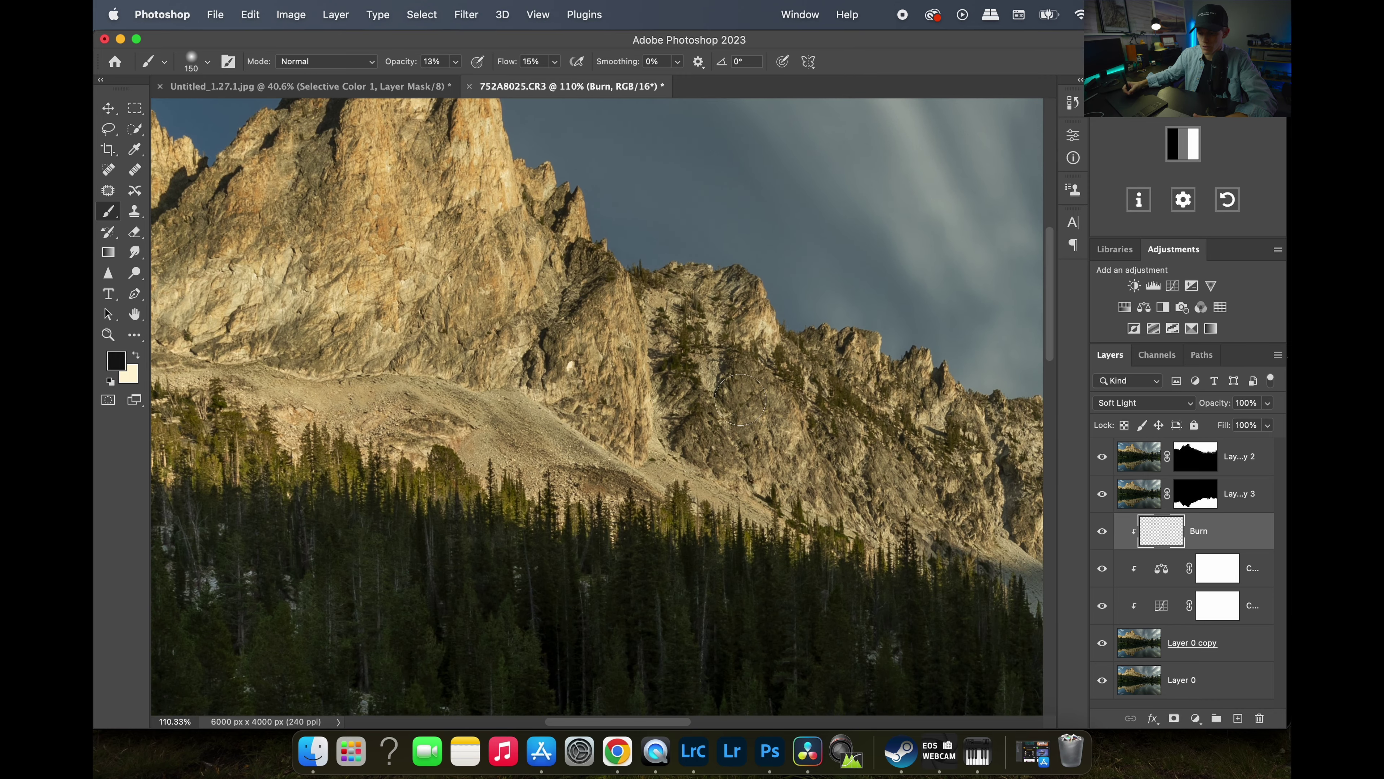
{"action": "scroll", "coordinate": [788, 443], "scroll_direction": "up", "scroll_amount": 5}
{"action": "scroll", "coordinate": [788, 443], "scroll_direction": "left", "scroll_amount": 5}
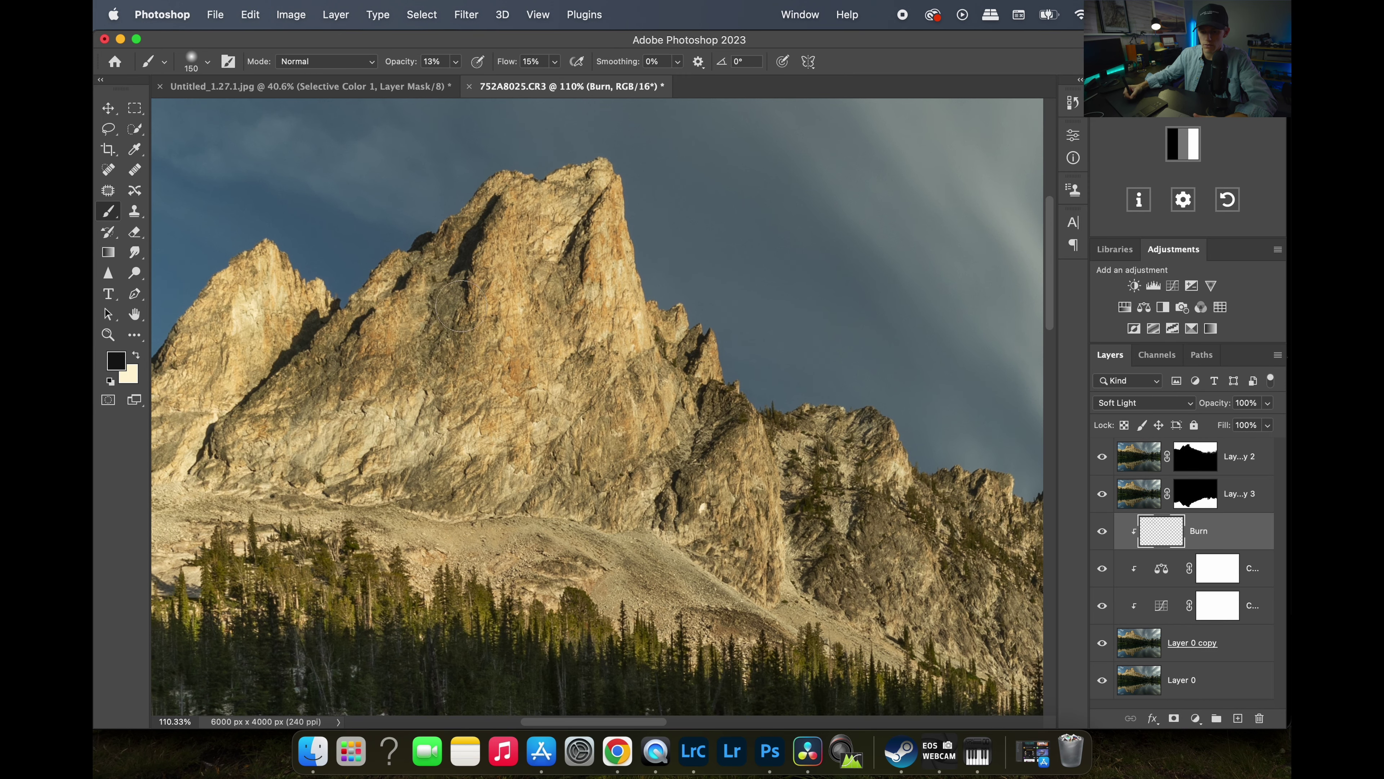
{"action": "scroll", "coordinate": [337, 367], "scroll_direction": "left", "scroll_amount": 6}
{"action": "scroll", "coordinate": [336, 367], "scroll_direction": "down", "scroll_amount": 1}
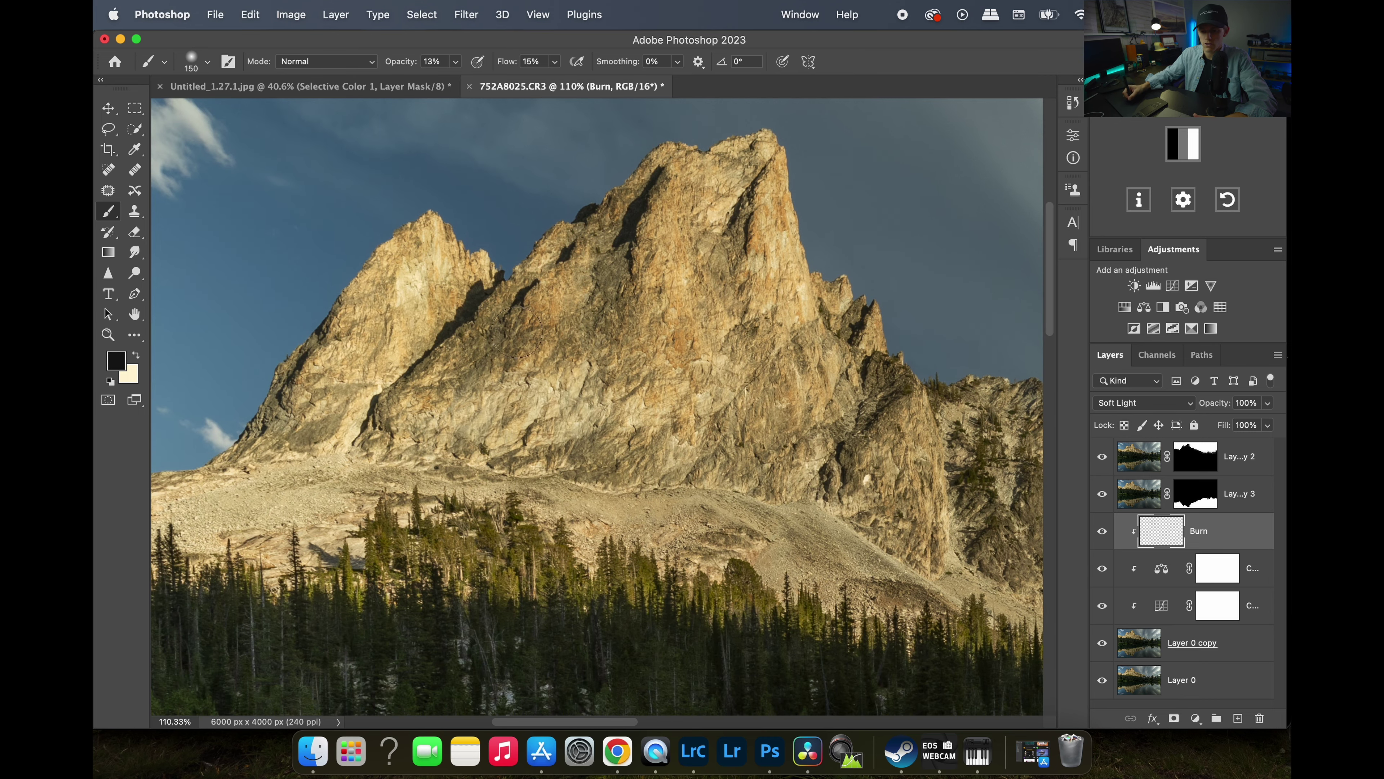
{"action": "scroll", "coordinate": [362, 396], "scroll_direction": "down", "scroll_amount": 4}
{"action": "scroll", "coordinate": [362, 396], "scroll_direction": "left", "scroll_amount": 5}
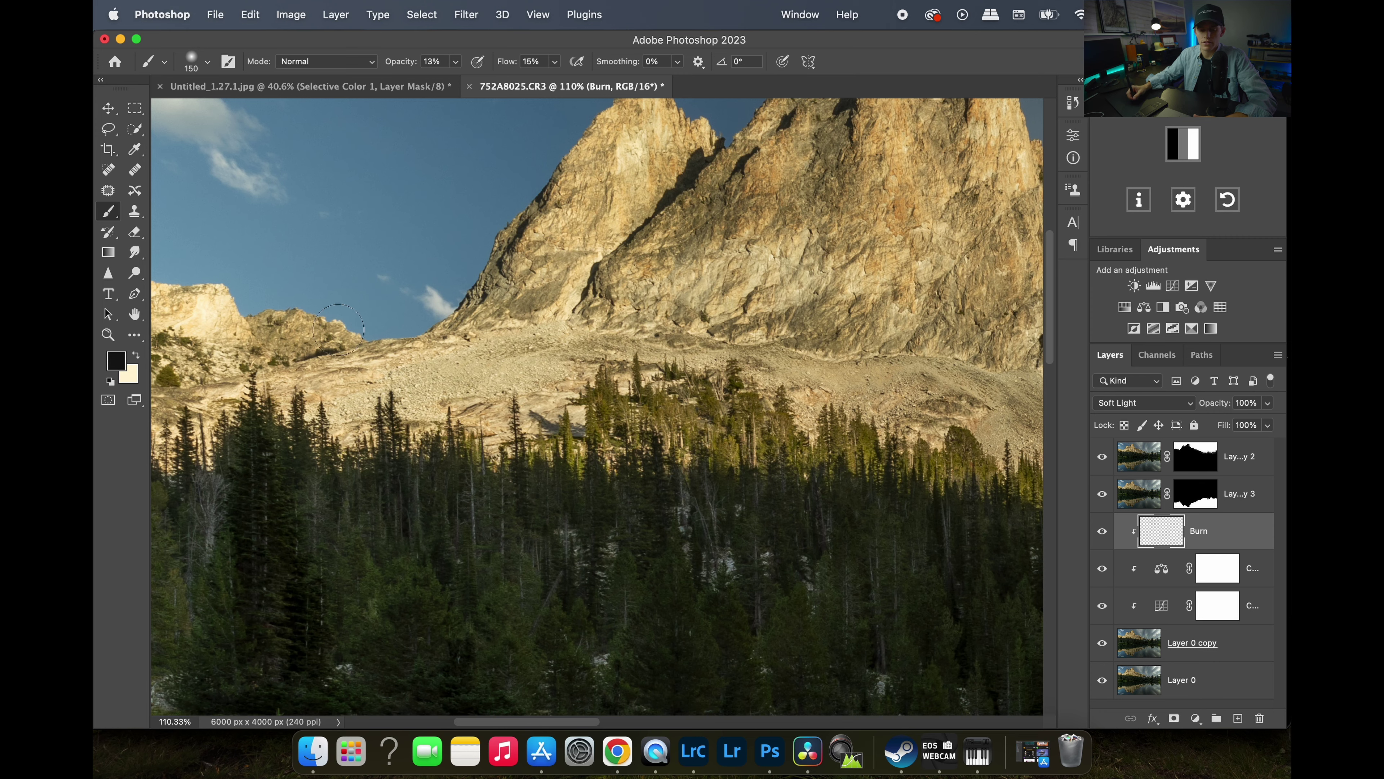
{"action": "scroll", "coordinate": [351, 304], "scroll_direction": "left", "scroll_amount": 6}
{"action": "scroll", "coordinate": [352, 304], "scroll_direction": "down", "scroll_amount": 1}
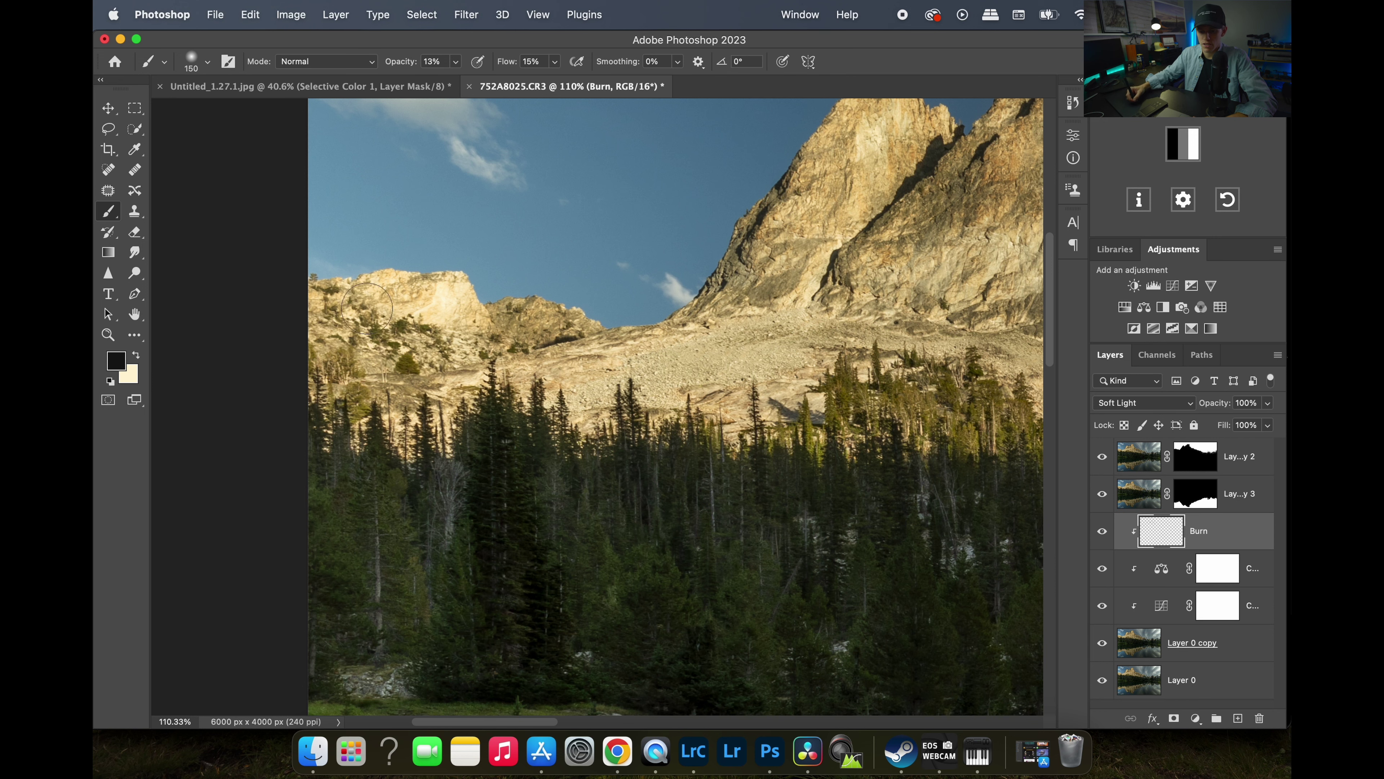
Examine the forest, grassy shoreline and distant peaks across the photo for shadow areas to burn.
{"action": "left_click_drag", "start_coordinate": [495, 411], "coordinate": [448, 287]}
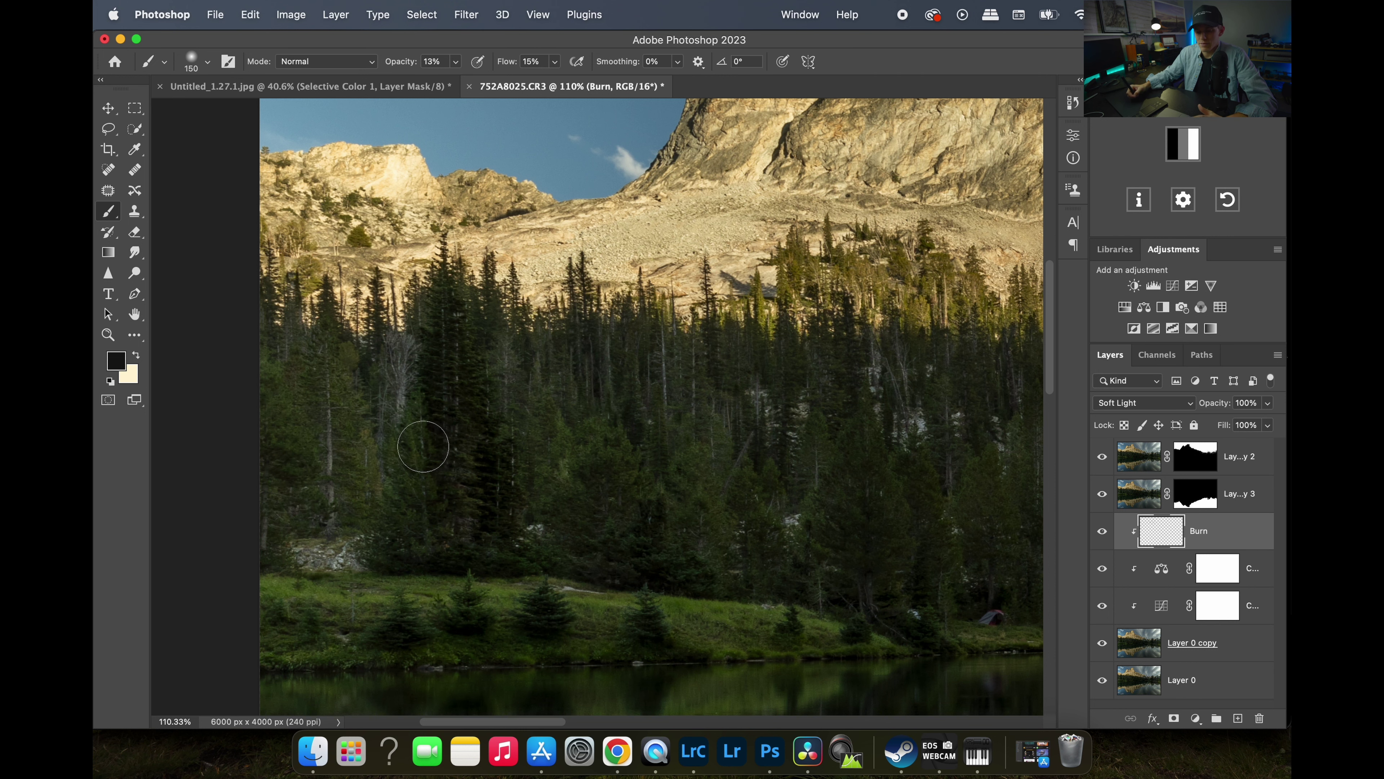
{"action": "mouse_move", "coordinate": [509, 496]}
{"action": "left_mouse_down"}
{"action": "mouse_move", "coordinate": [513, 365]}
{"action": "mouse_move", "coordinate": [550, 349]}
{"action": "left_mouse_up"}
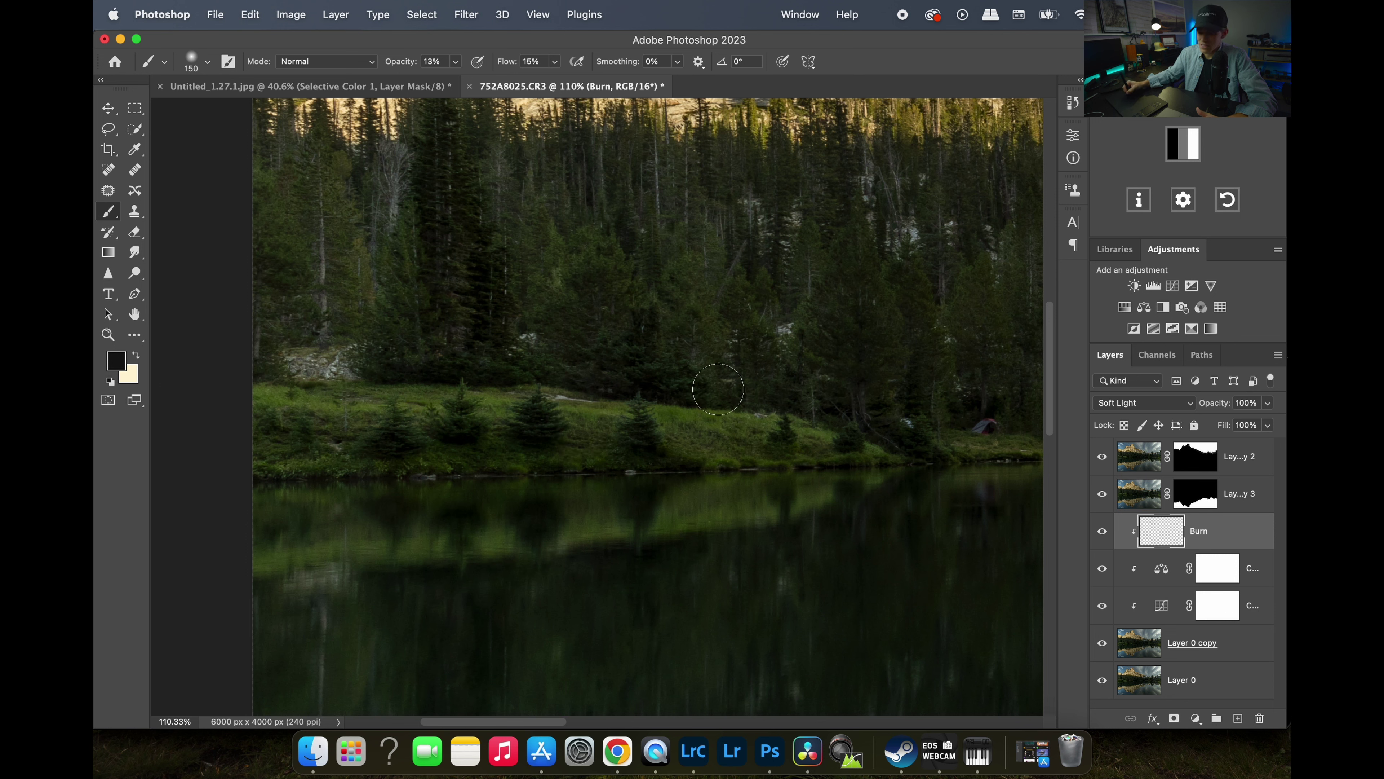
{"action": "left_click_drag", "start_coordinate": [760, 331], "coordinate": [525, 368]}
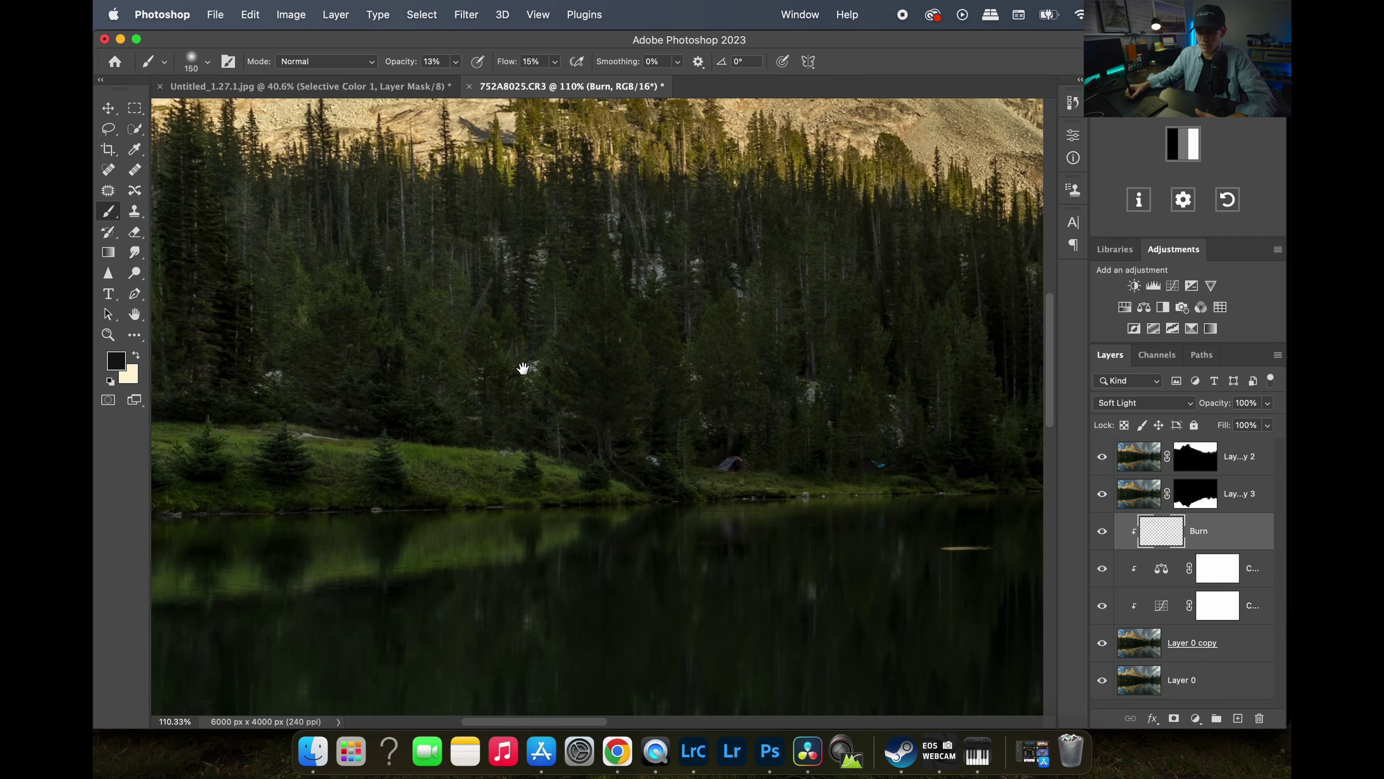
{"action": "left_click_drag", "start_coordinate": [732, 418], "coordinate": [581, 350]}
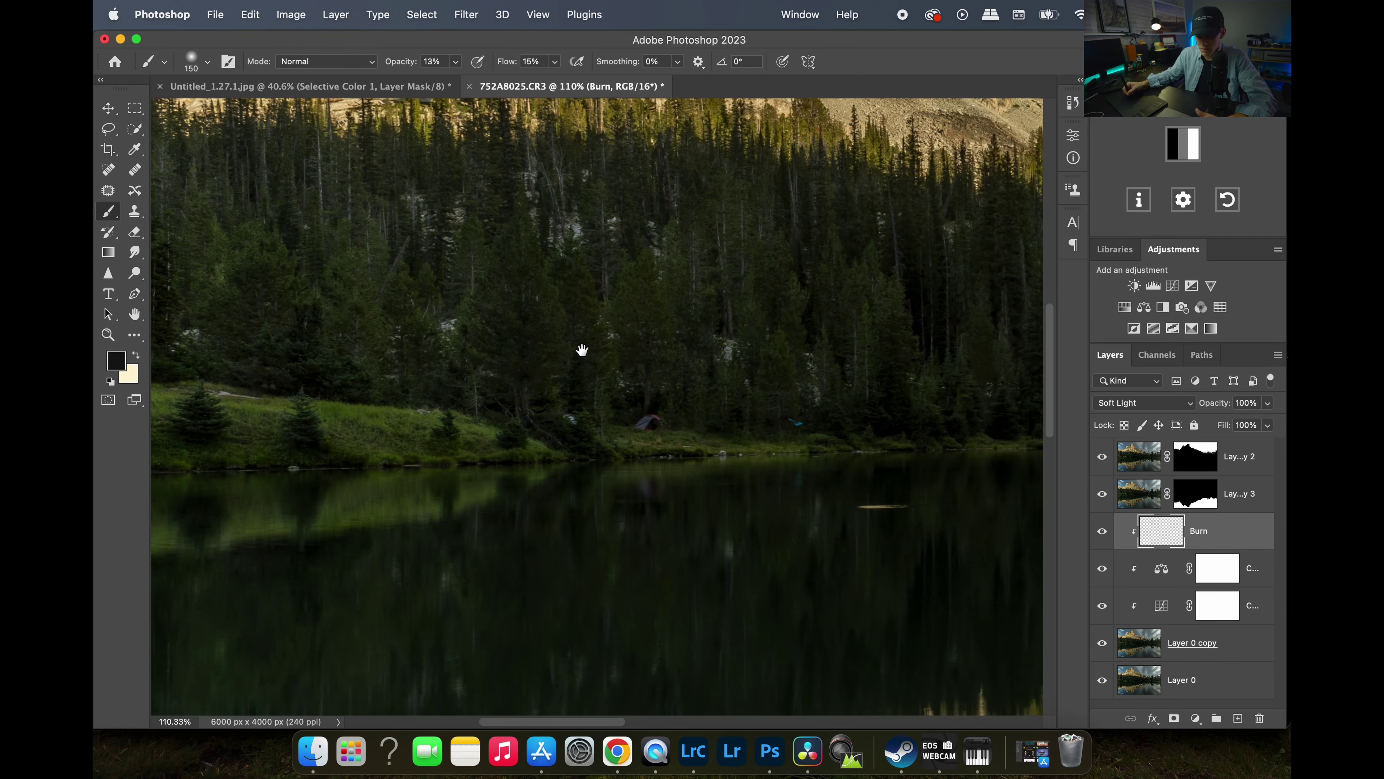
{"action": "left_click_drag", "start_coordinate": [768, 372], "coordinate": [503, 300]}
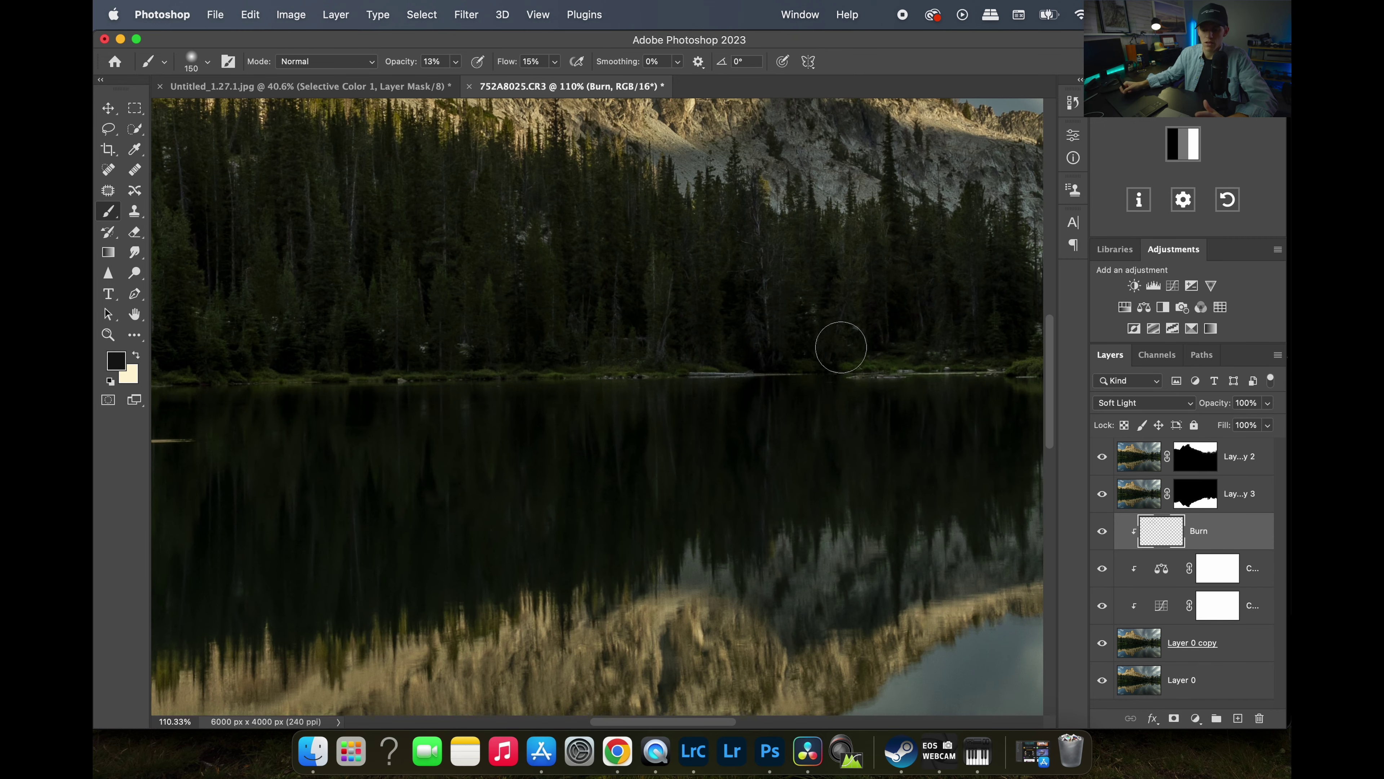
{"action": "left_click_drag", "start_coordinate": [840, 340], "coordinate": [637, 396]}
{"action": "left_click_drag", "start_coordinate": [853, 377], "coordinate": [700, 401]}
{"action": "left_click_drag", "start_coordinate": [878, 411], "coordinate": [704, 448]}
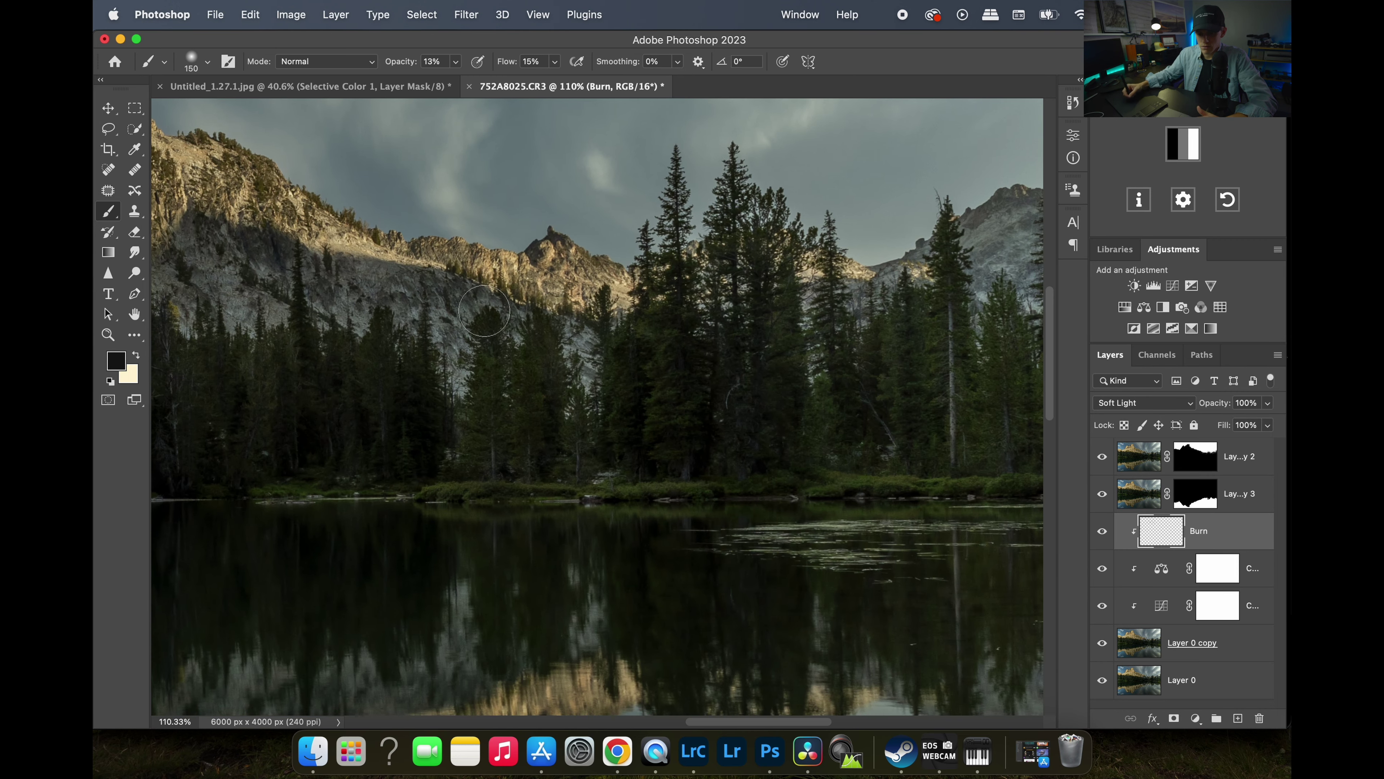
{"action": "left_click_drag", "start_coordinate": [191, 252], "coordinate": [337, 224]}
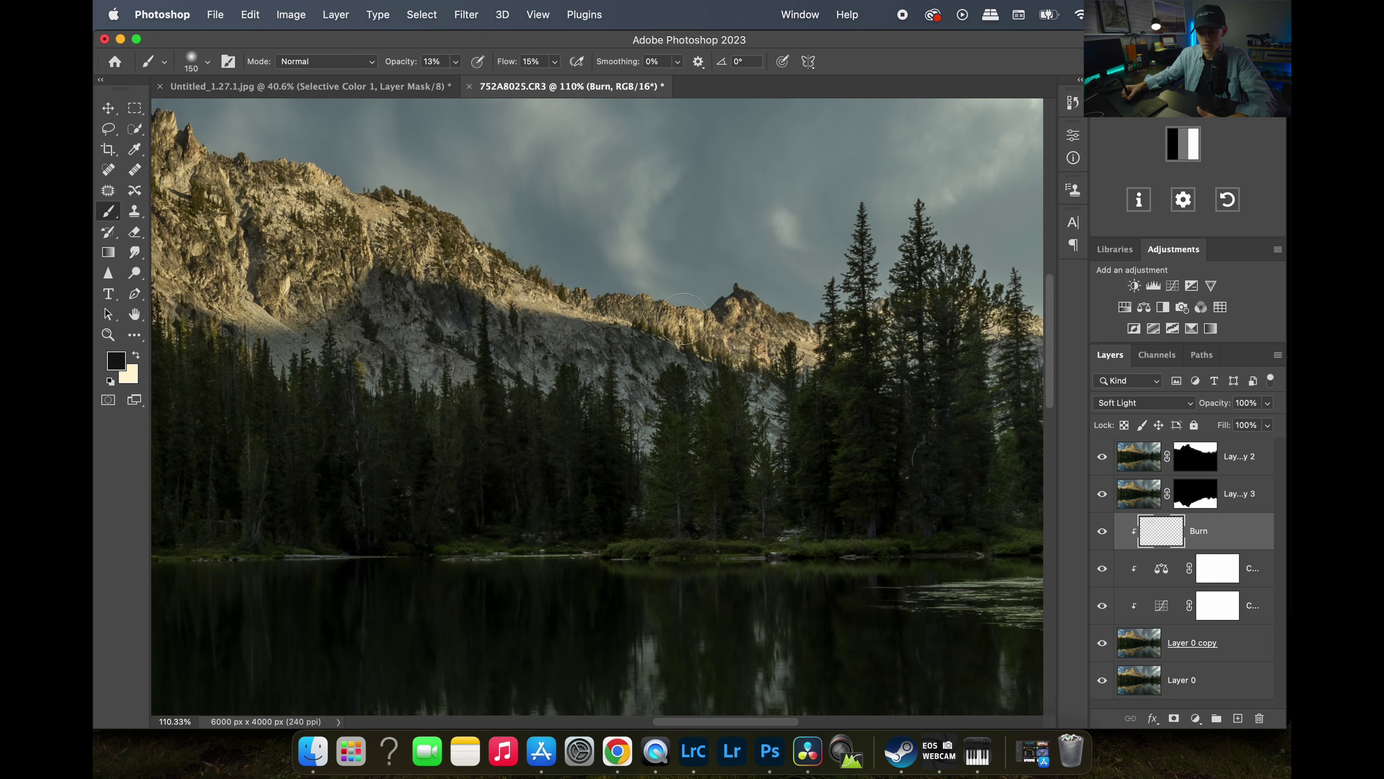
{"action": "scroll", "coordinate": [765, 333], "scroll_direction": "right", "scroll_amount": 10}
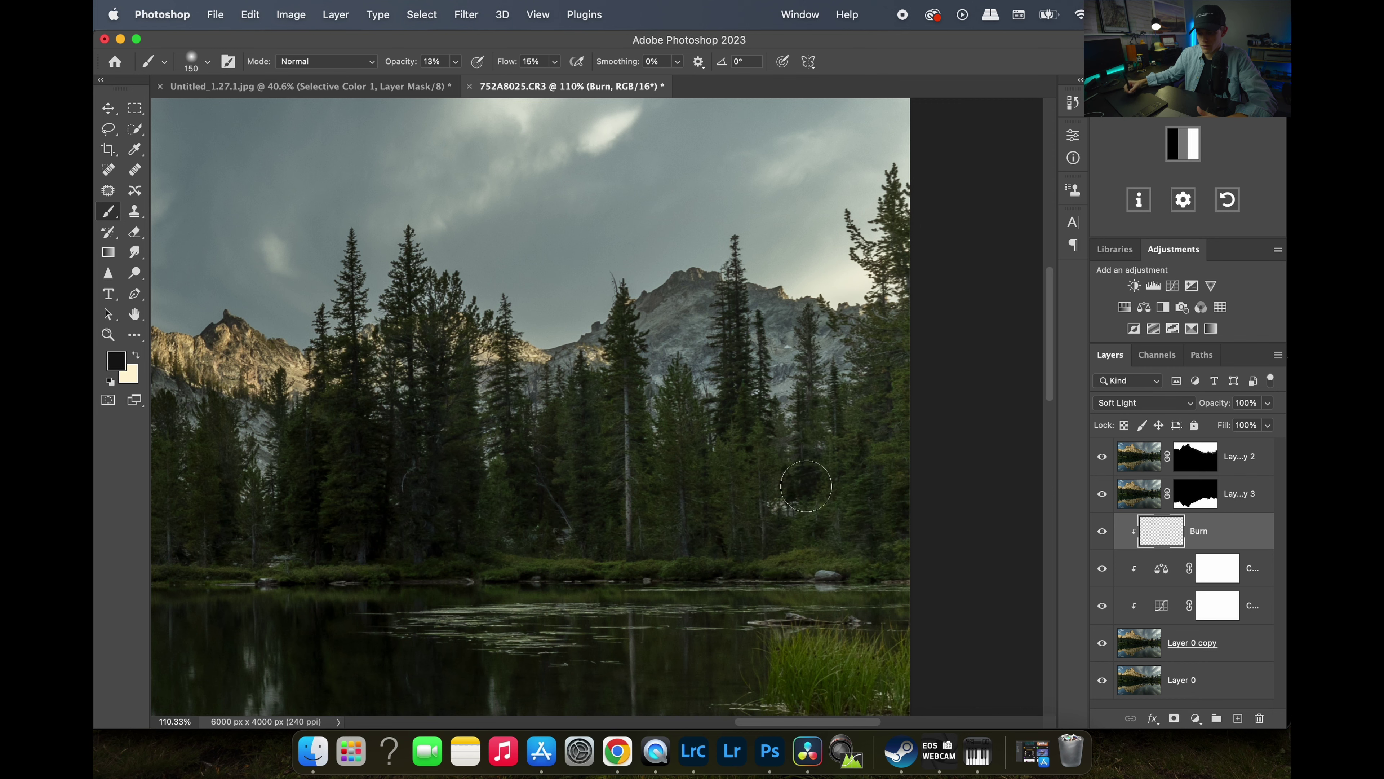
{"action": "left_click_drag", "start_coordinate": [673, 525], "coordinate": [751, 405]}
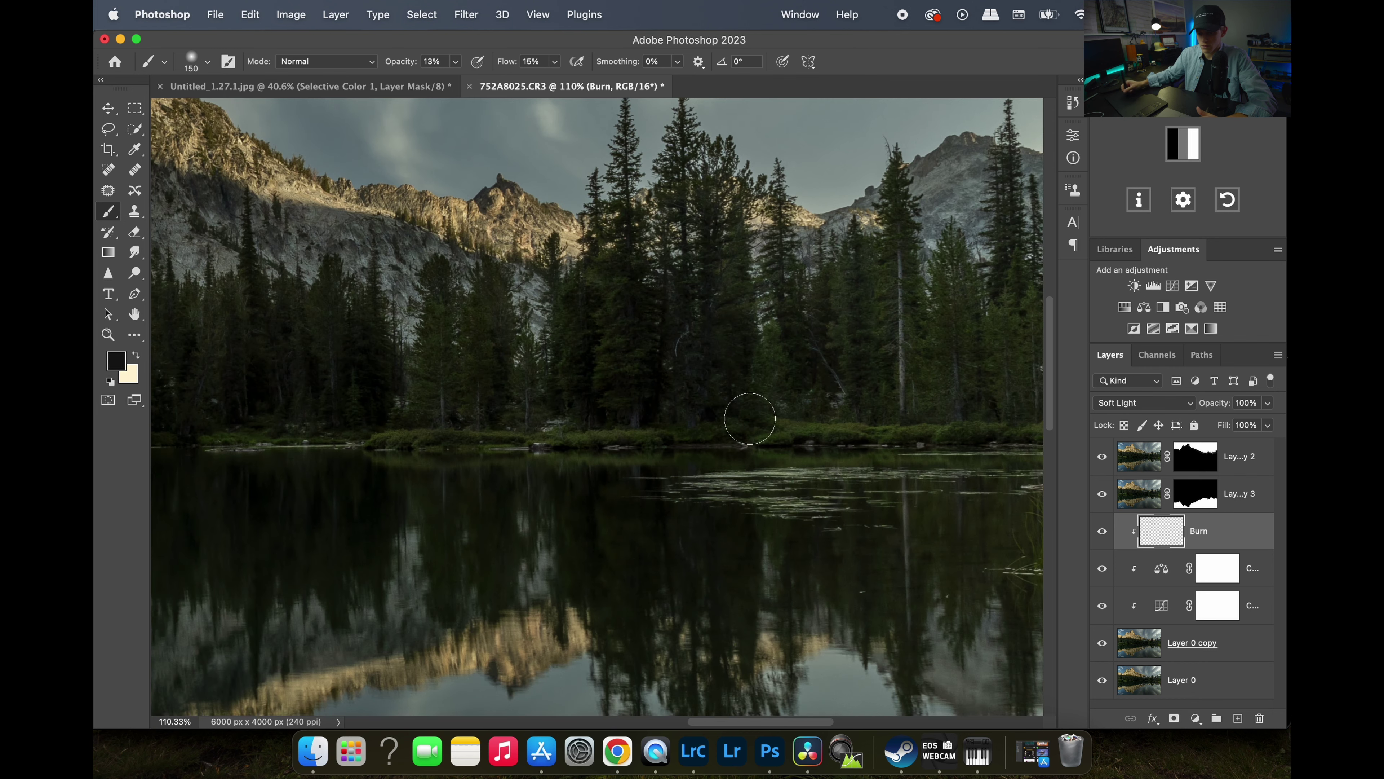
{"action": "mouse_move", "coordinate": [634, 374]}
{"action": "left_mouse_down"}
{"action": "mouse_move", "coordinate": [880, 380]}
{"action": "mouse_move", "coordinate": [612, 386]}
{"action": "mouse_move", "coordinate": [756, 393]}
{"action": "mouse_move", "coordinate": [603, 361]}
{"action": "mouse_move", "coordinate": [681, 383]}
{"action": "left_mouse_up"}
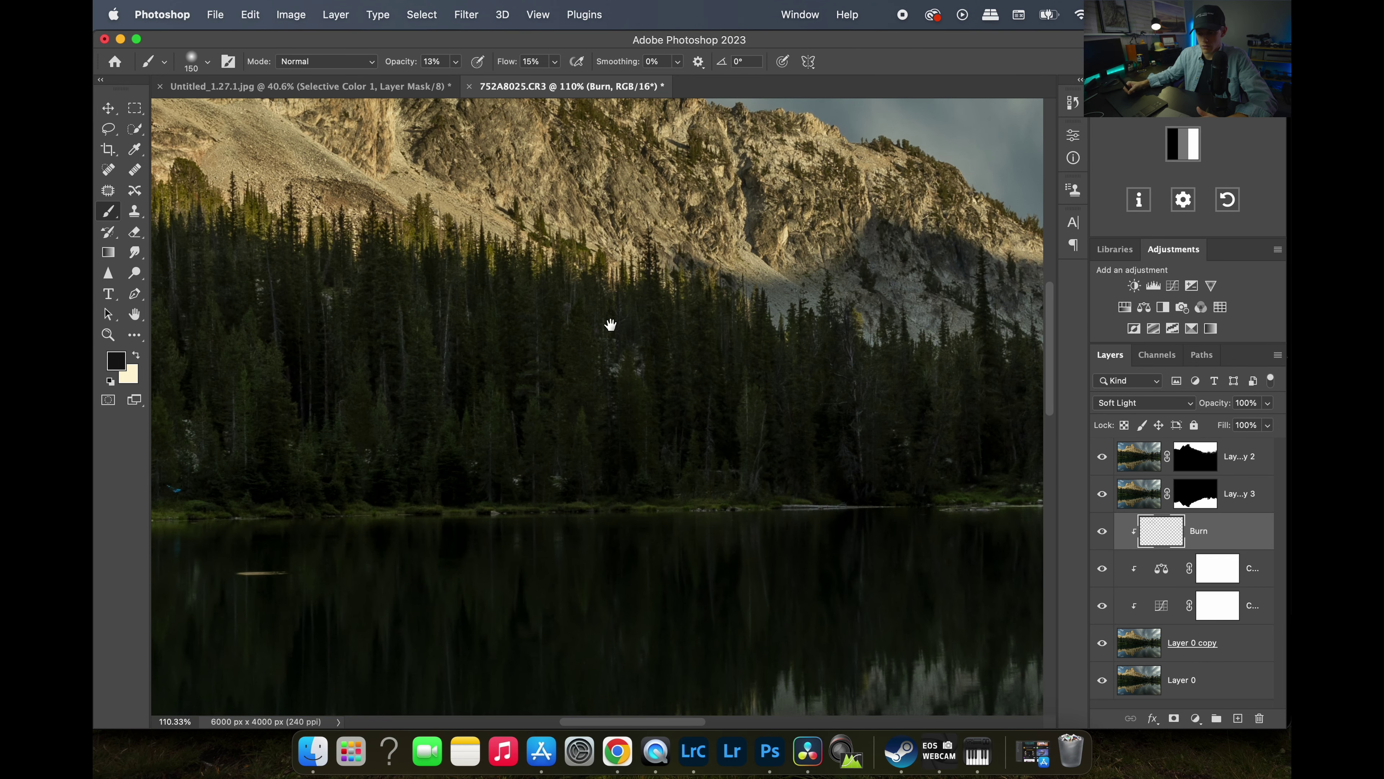
Compare the whole photo with the Burn layer hidden and shown to judge the burning on the mountain and forest.
{"action": "left_click_drag", "start_coordinate": [609, 324], "coordinate": [714, 444]}
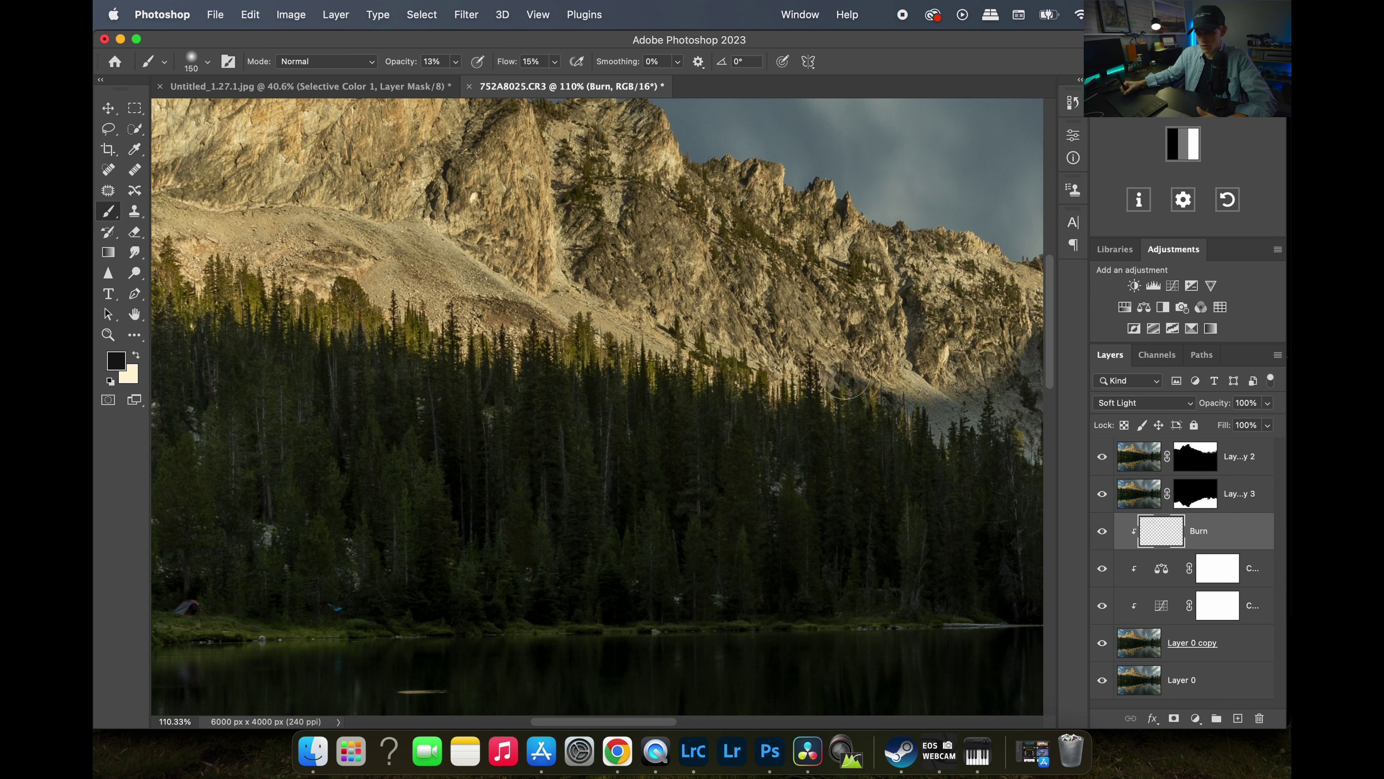
{"action": "left_click_drag", "start_coordinate": [837, 378], "coordinate": [561, 392]}
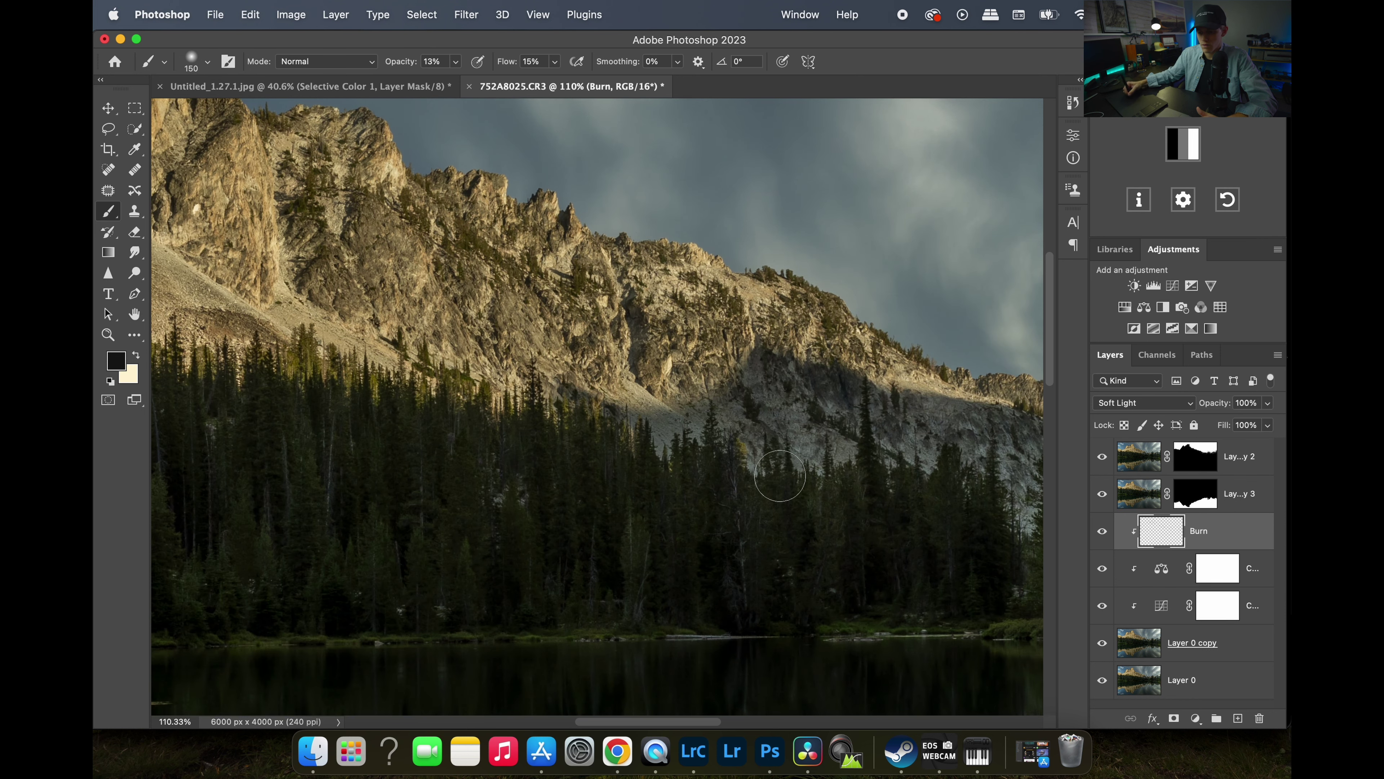
{"action": "scroll", "coordinate": [730, 417], "scroll_direction": "down", "scroll_amount": 5}
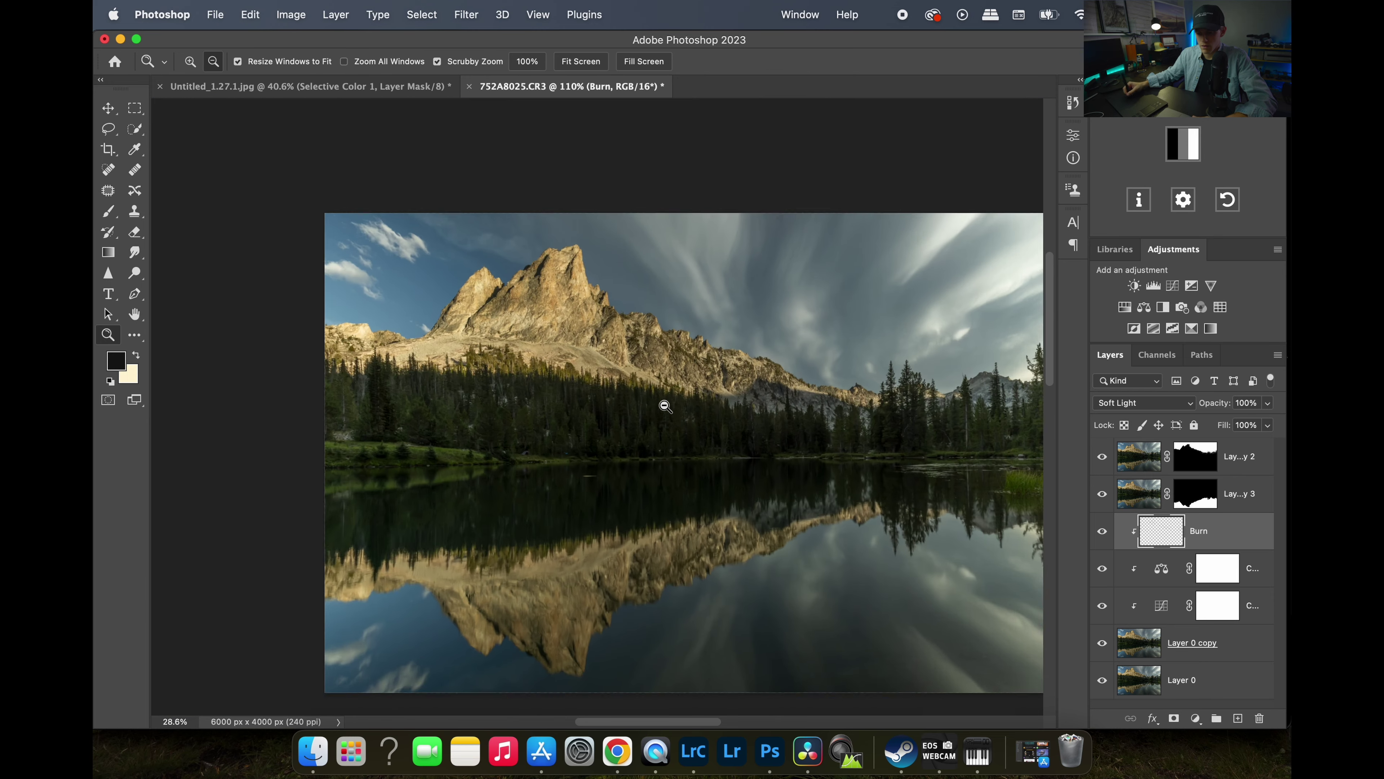
{"action": "left_click", "coordinate": [1102, 532]}
{"action": "left_click", "coordinate": [1101, 538]}
{"action": "left_click", "coordinate": [1102, 543]}
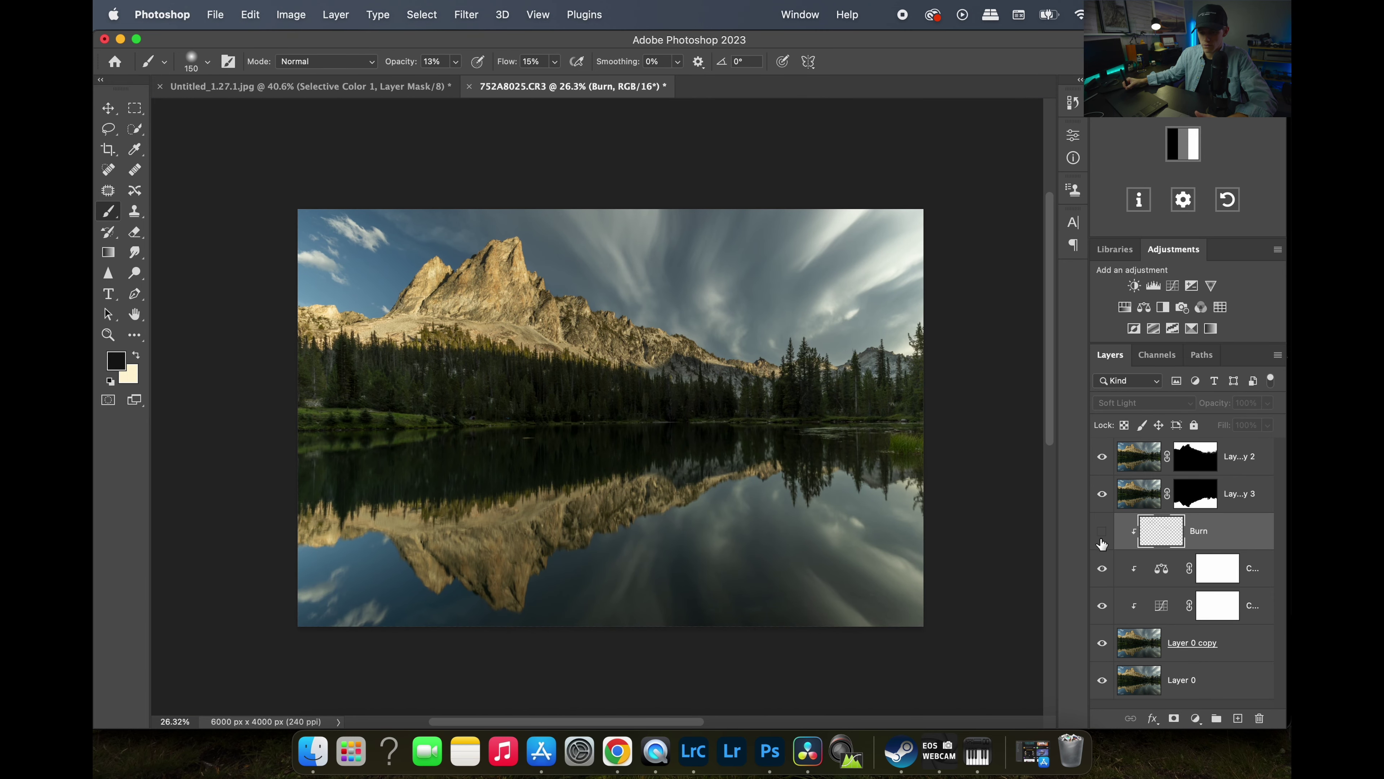
{"action": "left_click", "coordinate": [1100, 545]}
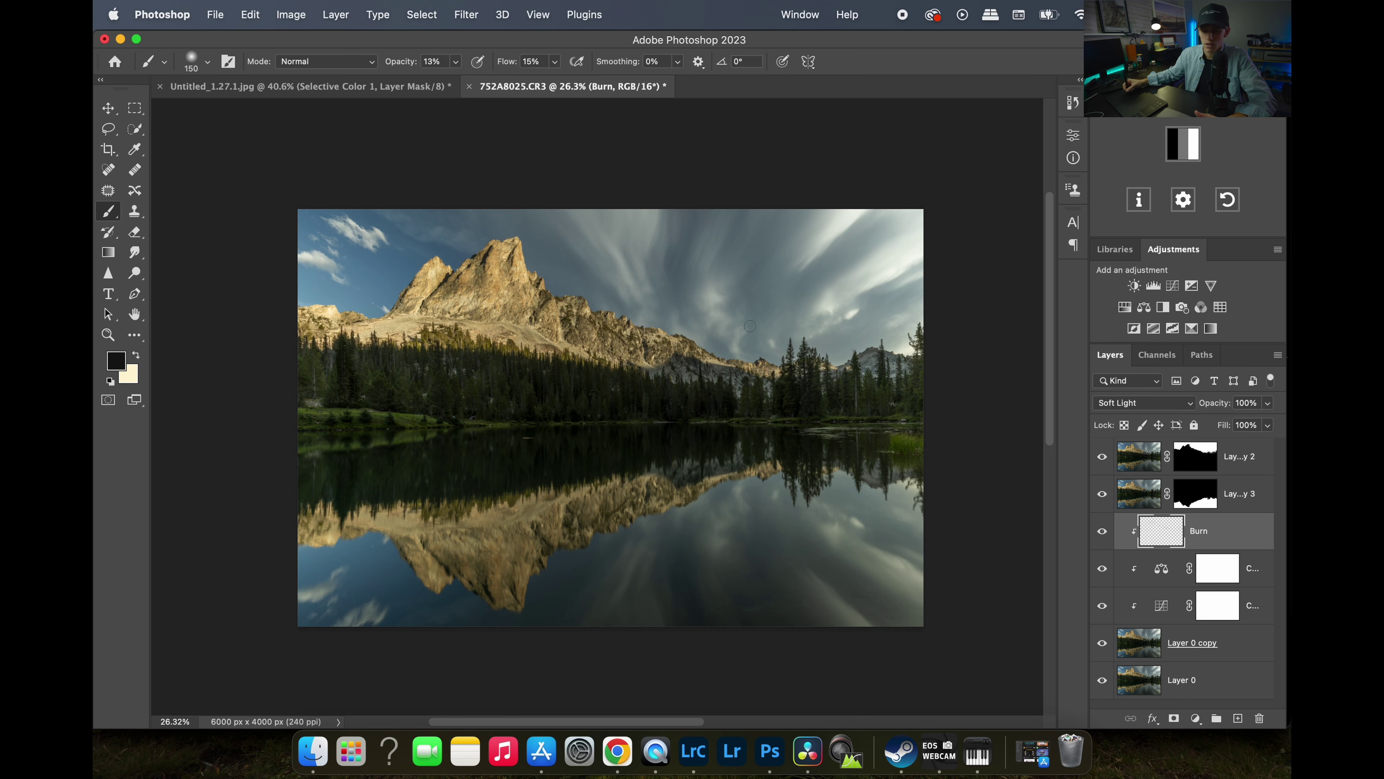
Inspect the sunlit peaks up close and recheck the full image with the Burn layer toggled off and on.
{"action": "key", "text": "z"}
{"action": "left_click_drag", "start_coordinate": [460, 285], "coordinate": [512, 285]}
{"action": "key", "text": "b"}
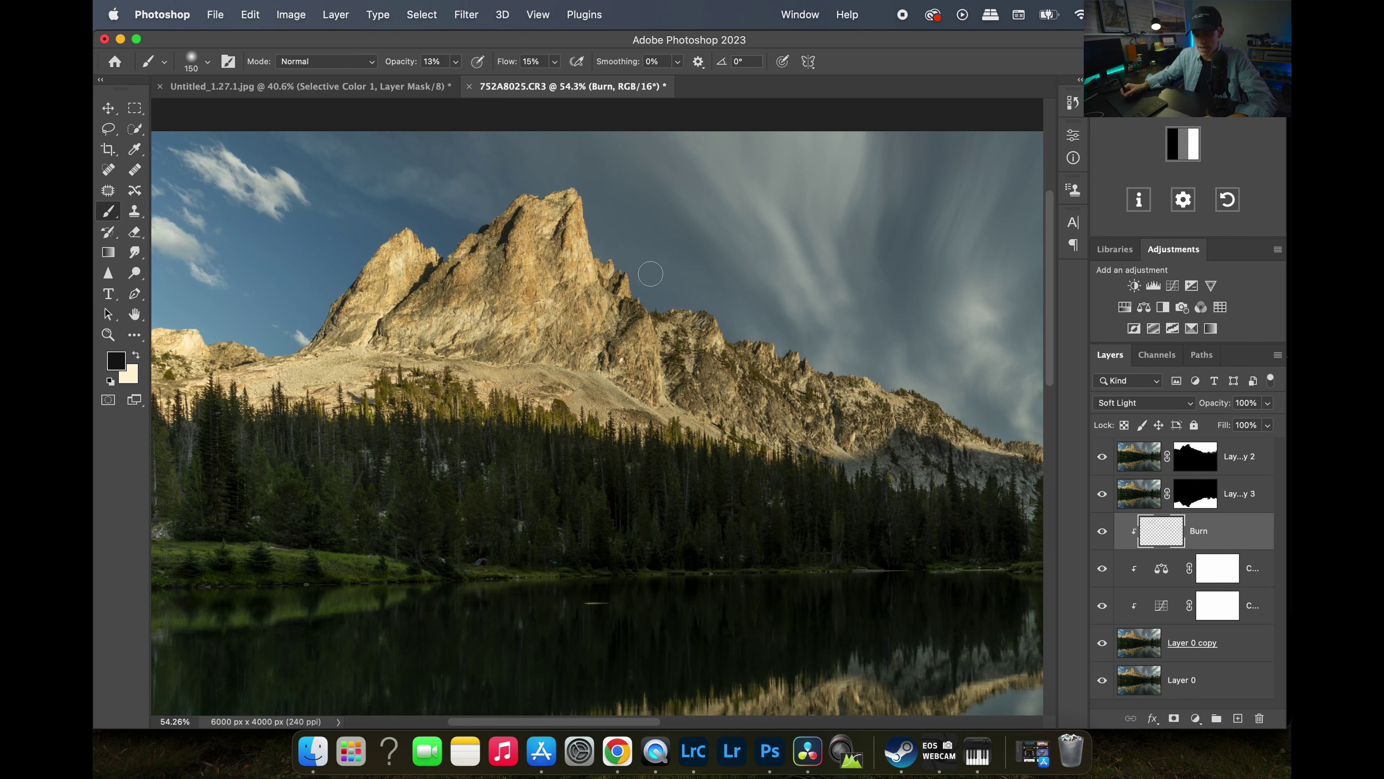
{"action": "key", "text": "z"}
{"action": "left_click_drag", "start_coordinate": [796, 279], "coordinate": [752, 278]}
{"action": "key", "text": "b"}
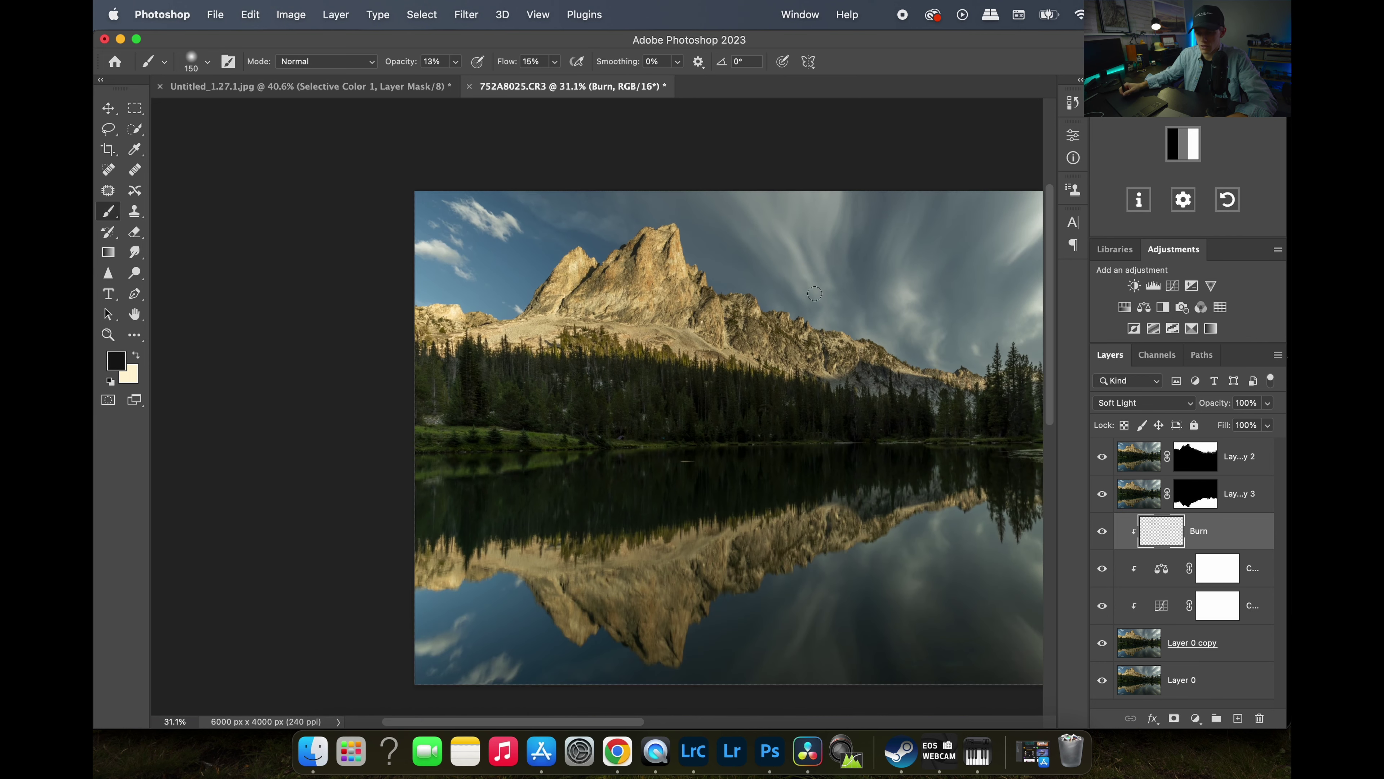
{"action": "key", "text": "z"}
{"action": "left_click_drag", "start_coordinate": [746, 326], "coordinate": [719, 325]}
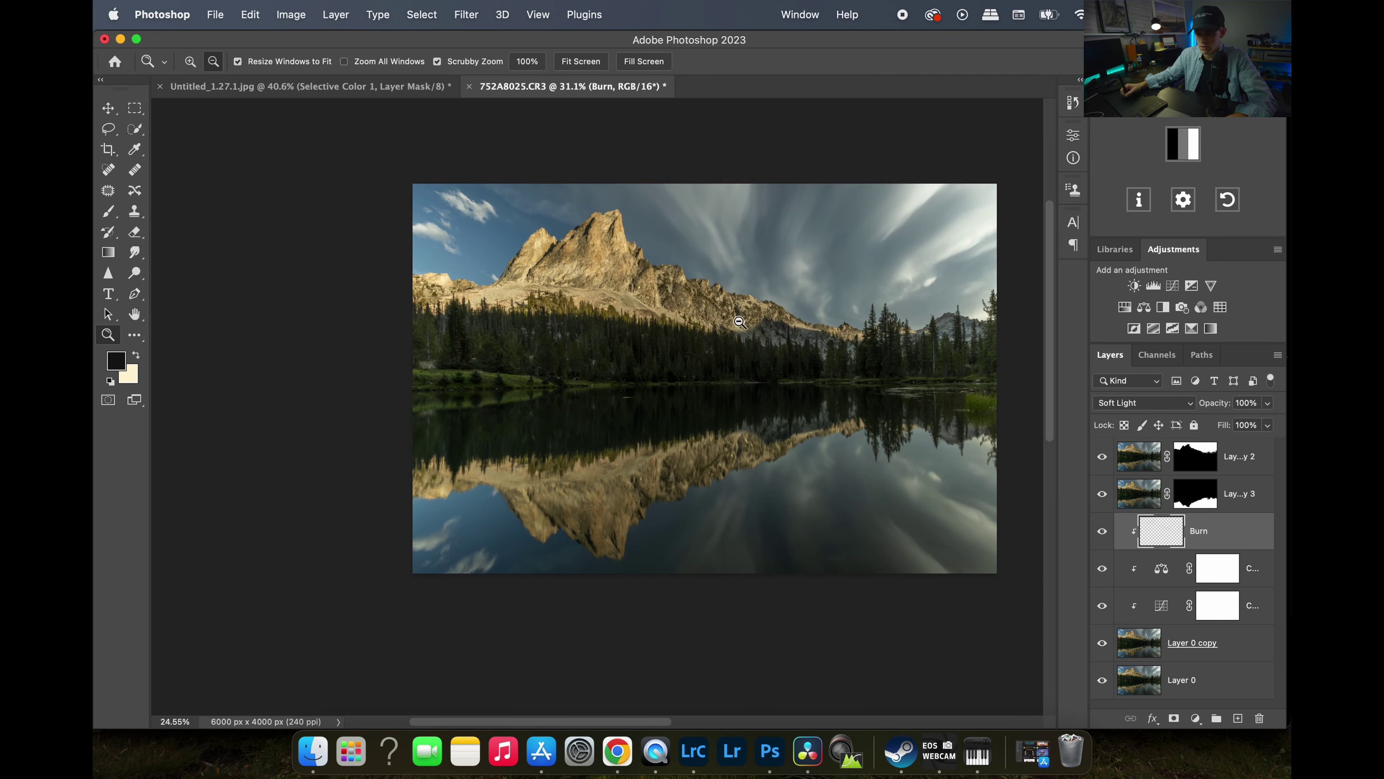
{"action": "key", "text": "b"}
{"action": "left_click", "coordinate": [1100, 533]}
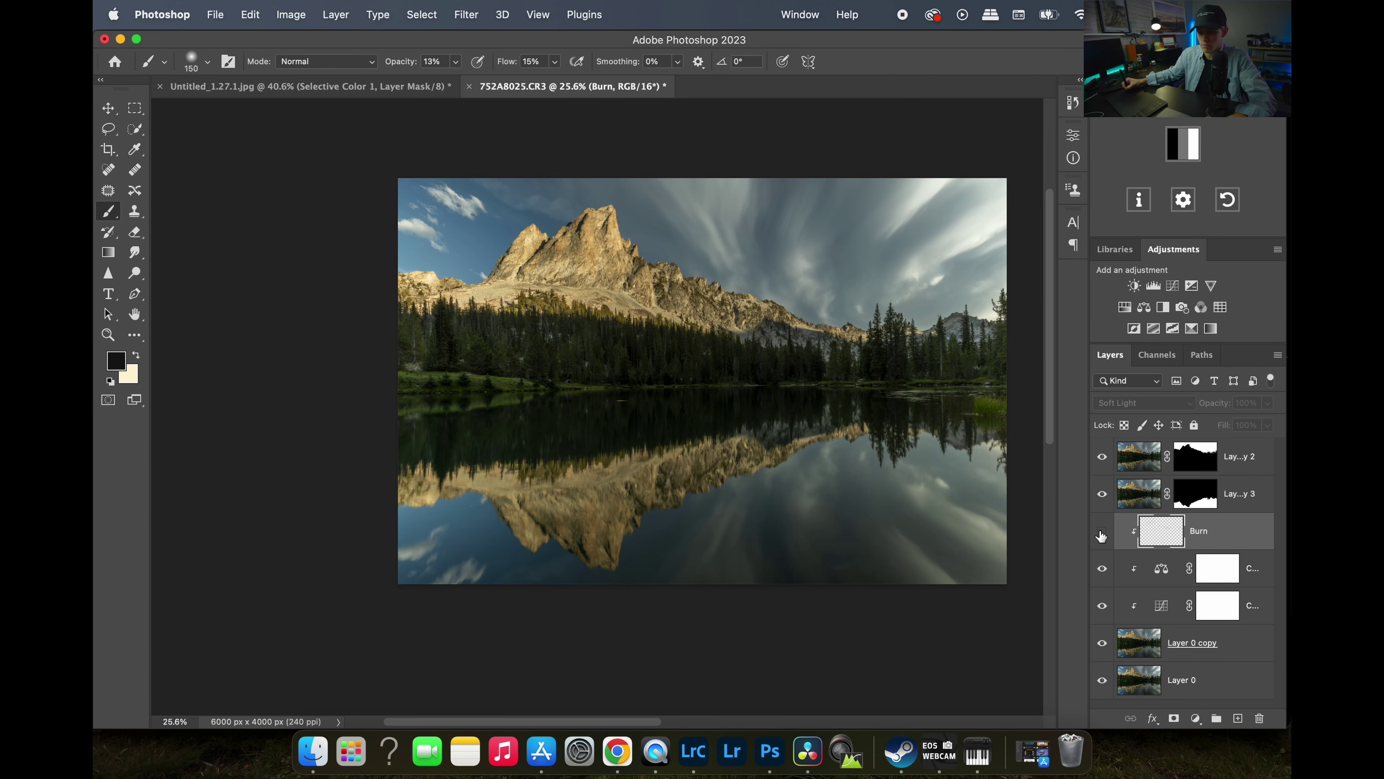
{"action": "left_click", "coordinate": [1101, 532]}
{"action": "left_click", "coordinate": [1102, 532]}
{"action": "left_click", "coordinate": [1101, 533]}
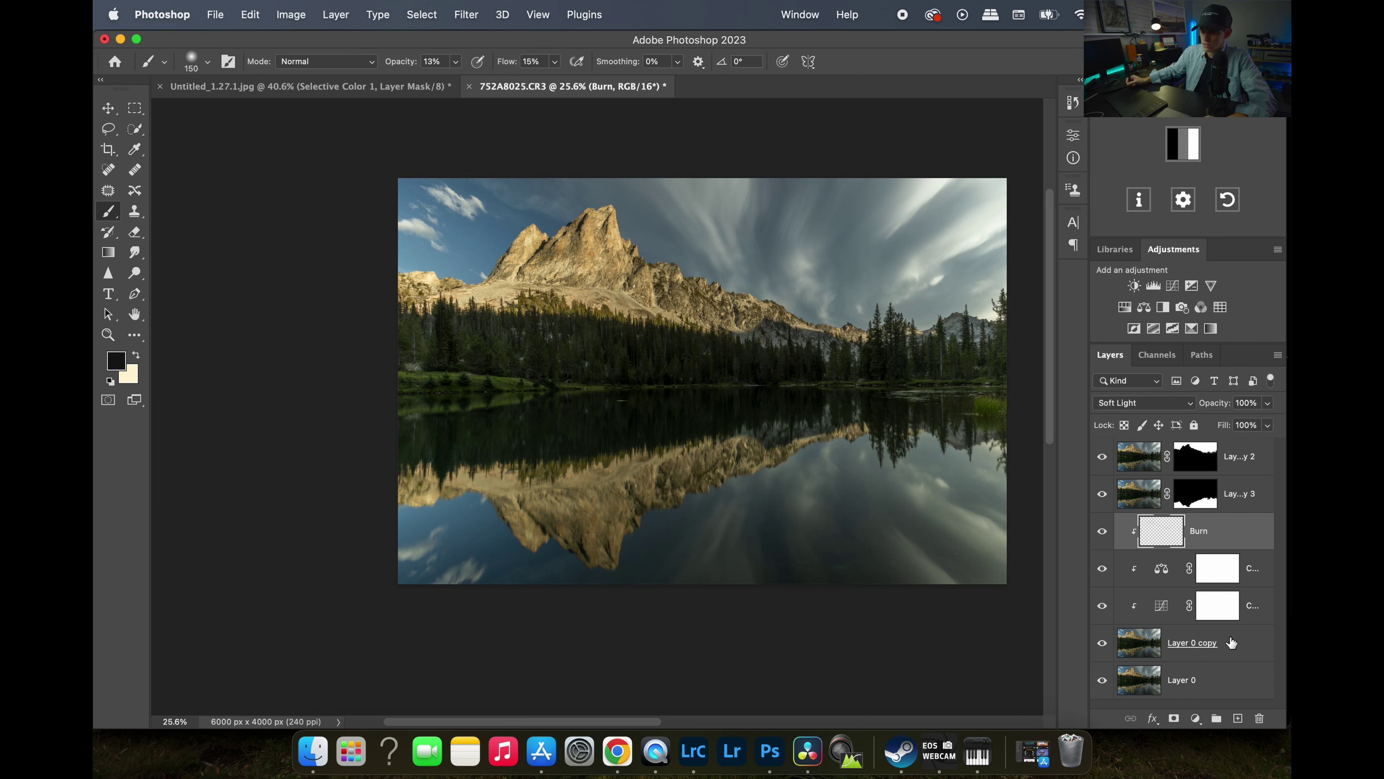
Create a clipped layer named Dodge directly above the Burn layer and set its blend mode to Overlay.
{"action": "left_click", "coordinate": [1237, 717]}
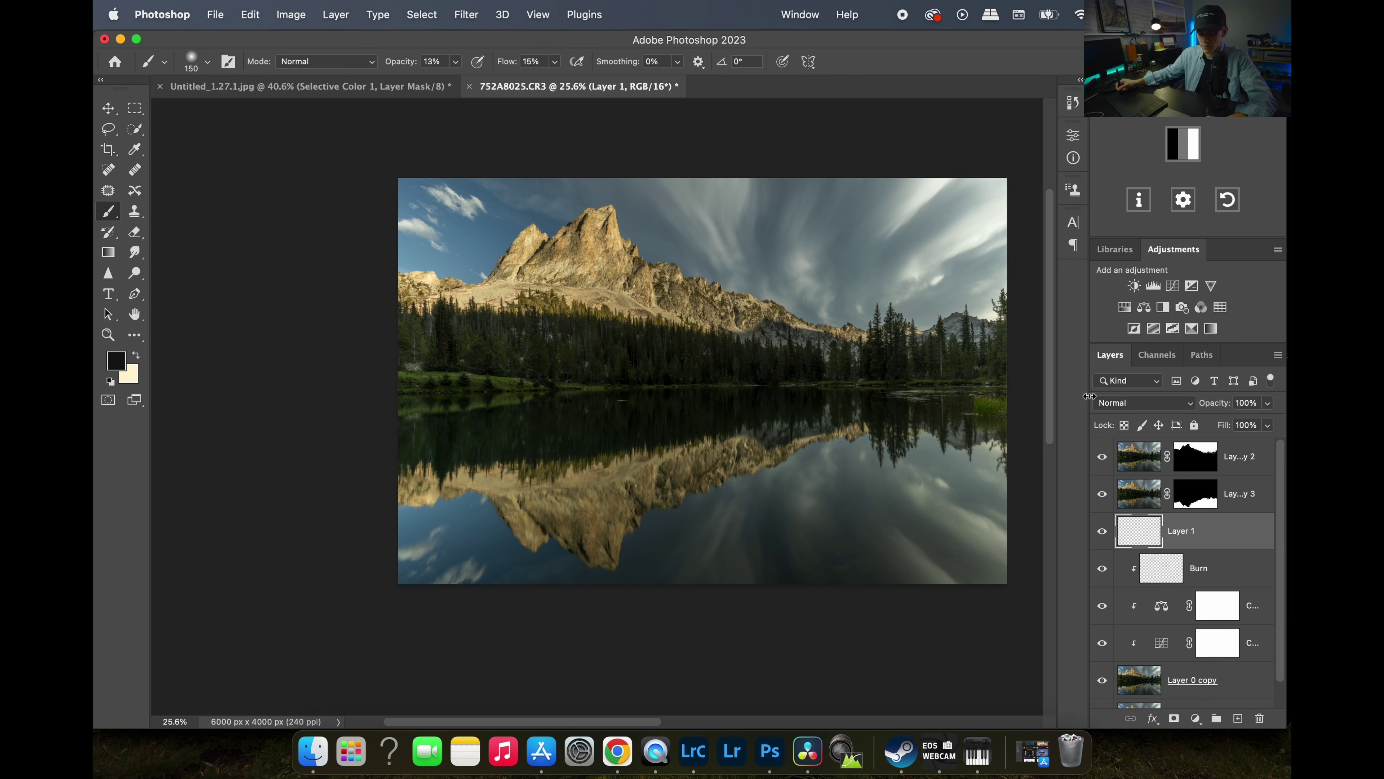
{"action": "left_click", "coordinate": [1132, 547], "text": "alt"}
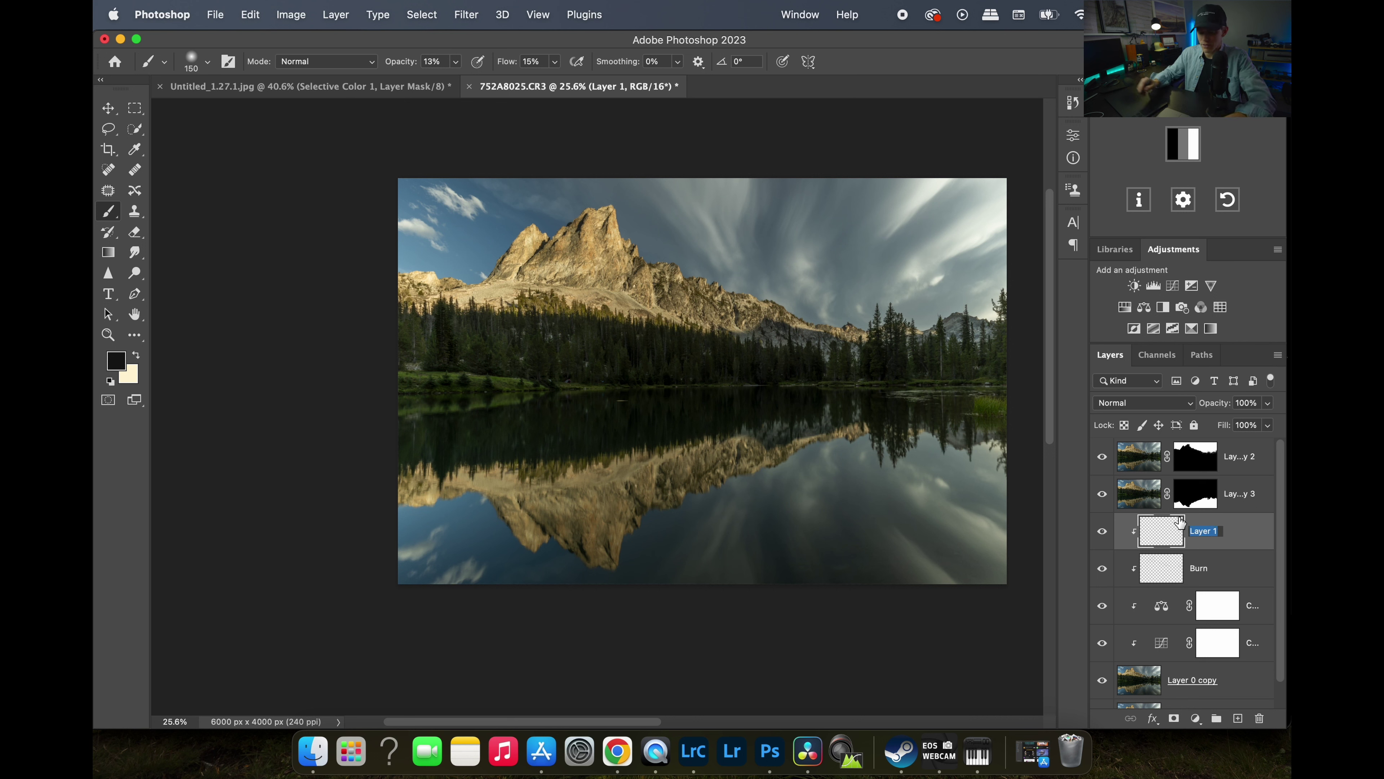
{"action": "type", "text": "Dodge"}
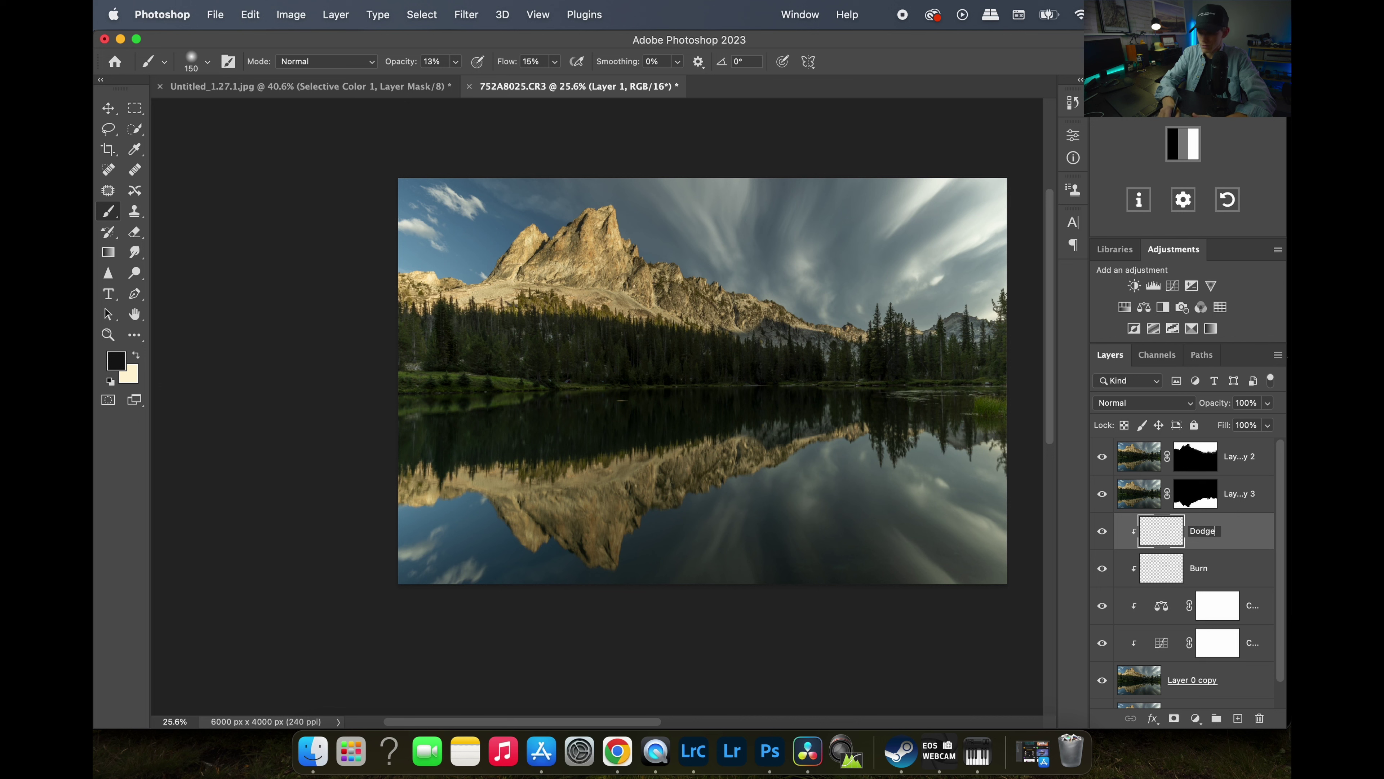
{"action": "key", "text": "Return"}
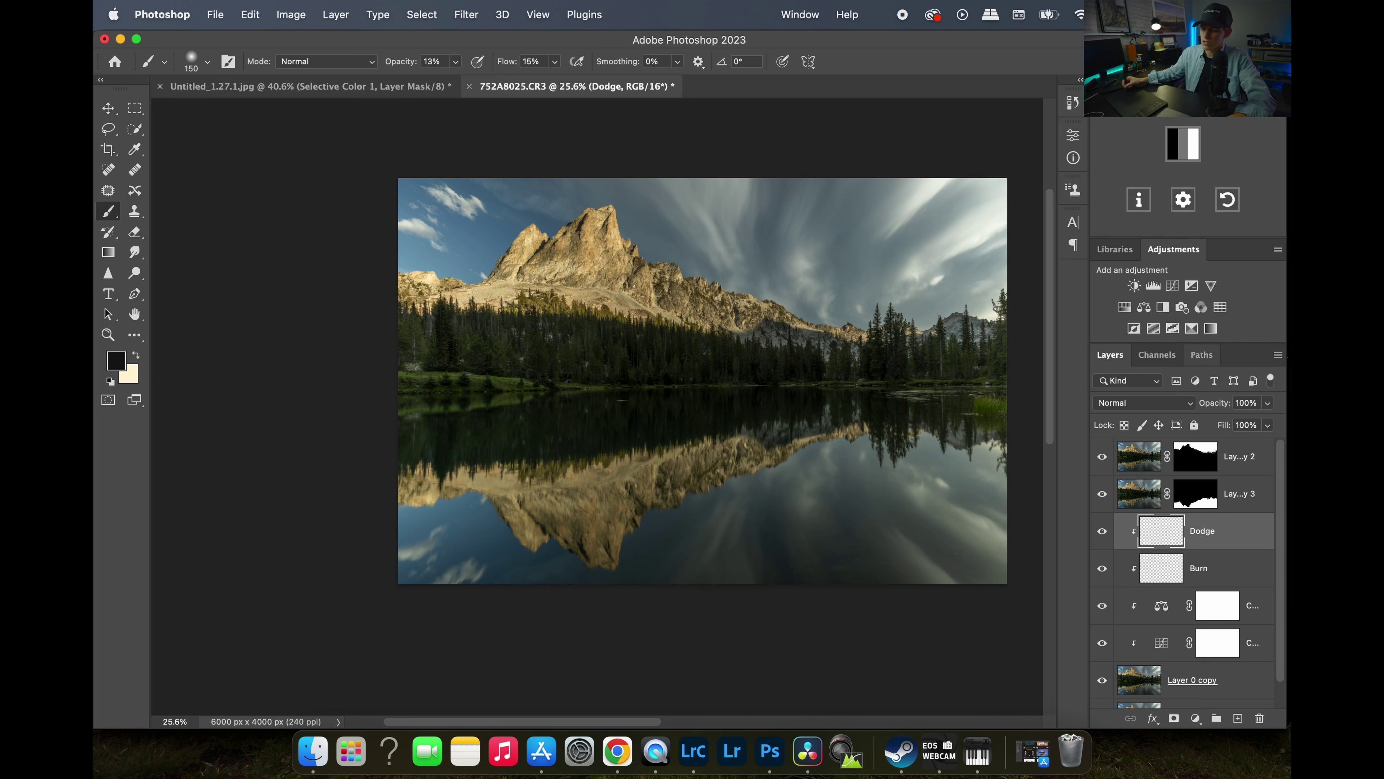
{"action": "left_click", "coordinate": [1143, 402]}
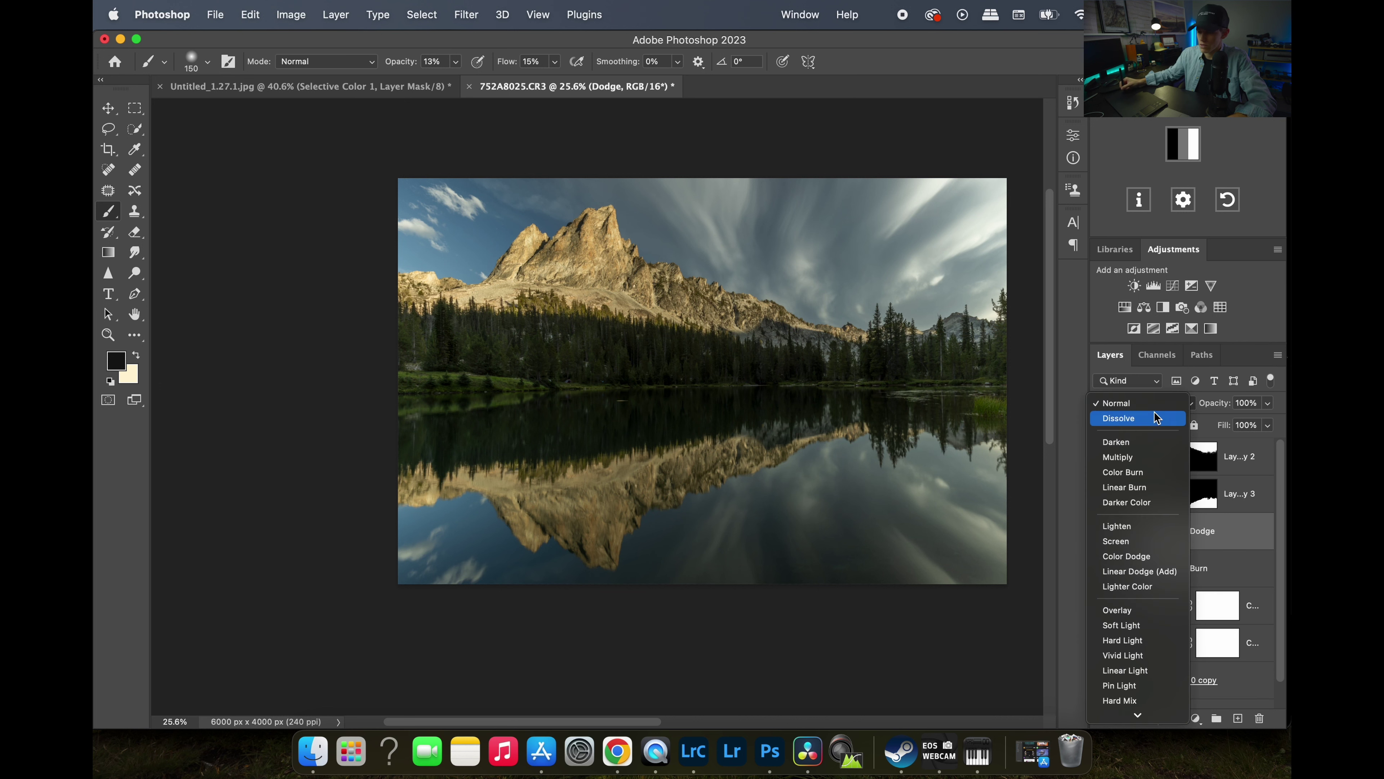
{"action": "left_click", "coordinate": [1146, 609]}
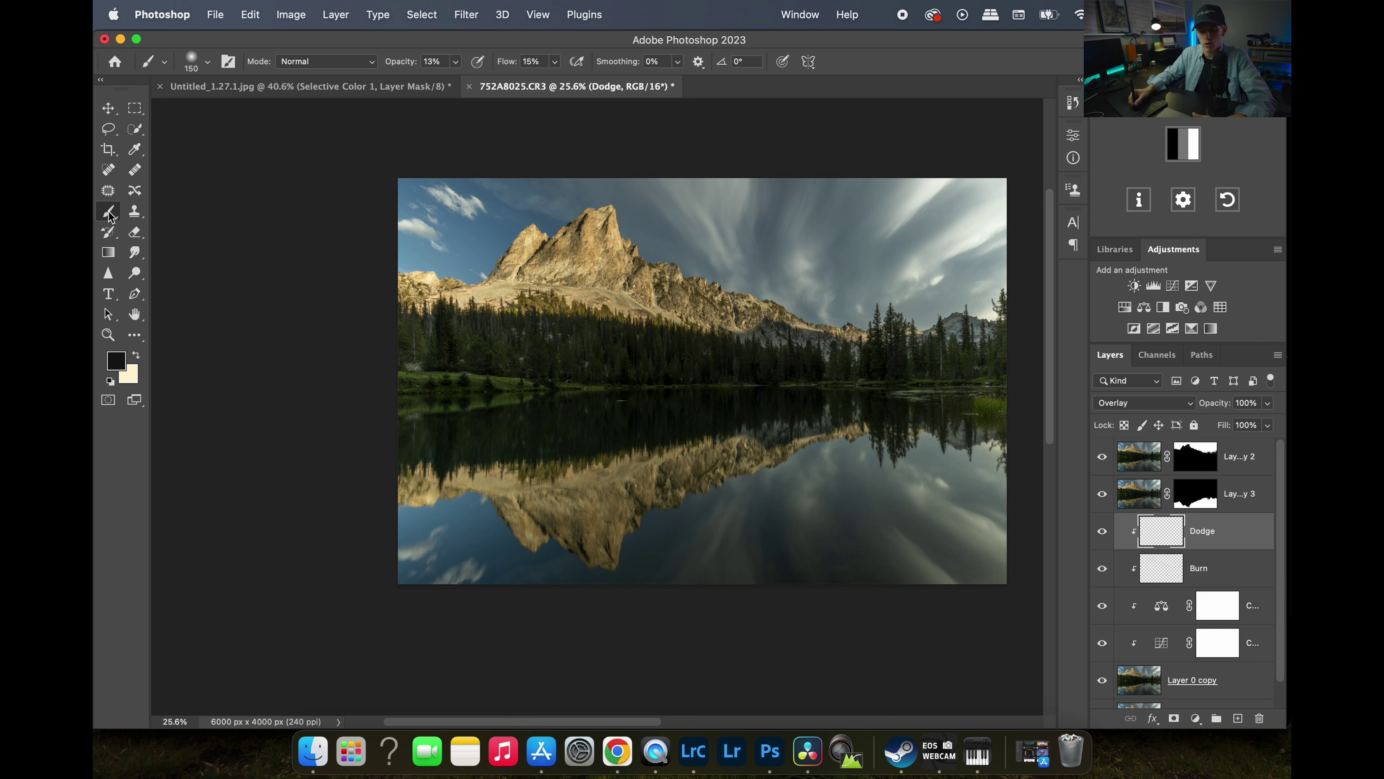
Swap the foreground and background colors and set the foreground to the warm off-white fef6d5 for dodging.
{"action": "left_click", "coordinate": [137, 355]}
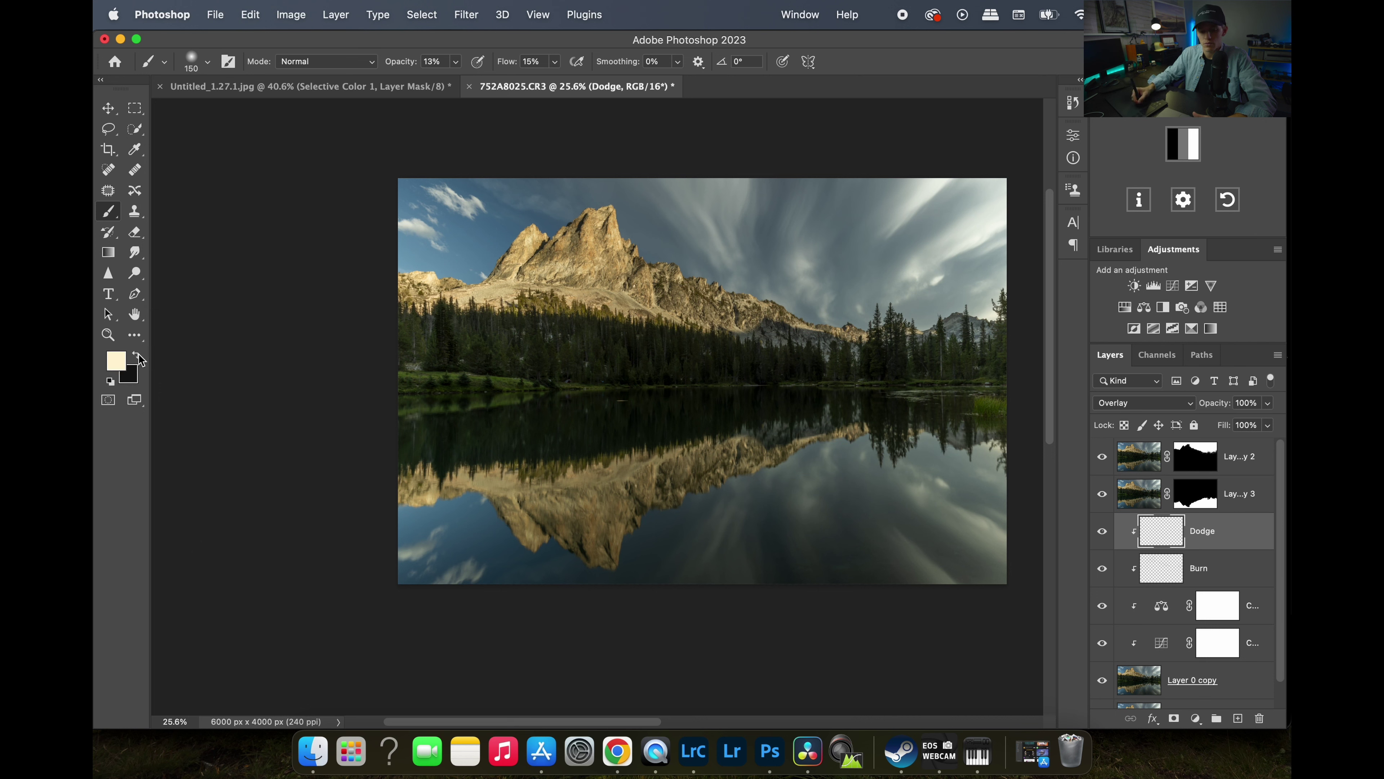
{"action": "left_click", "coordinate": [117, 361]}
{"action": "left_click", "coordinate": [805, 276]}
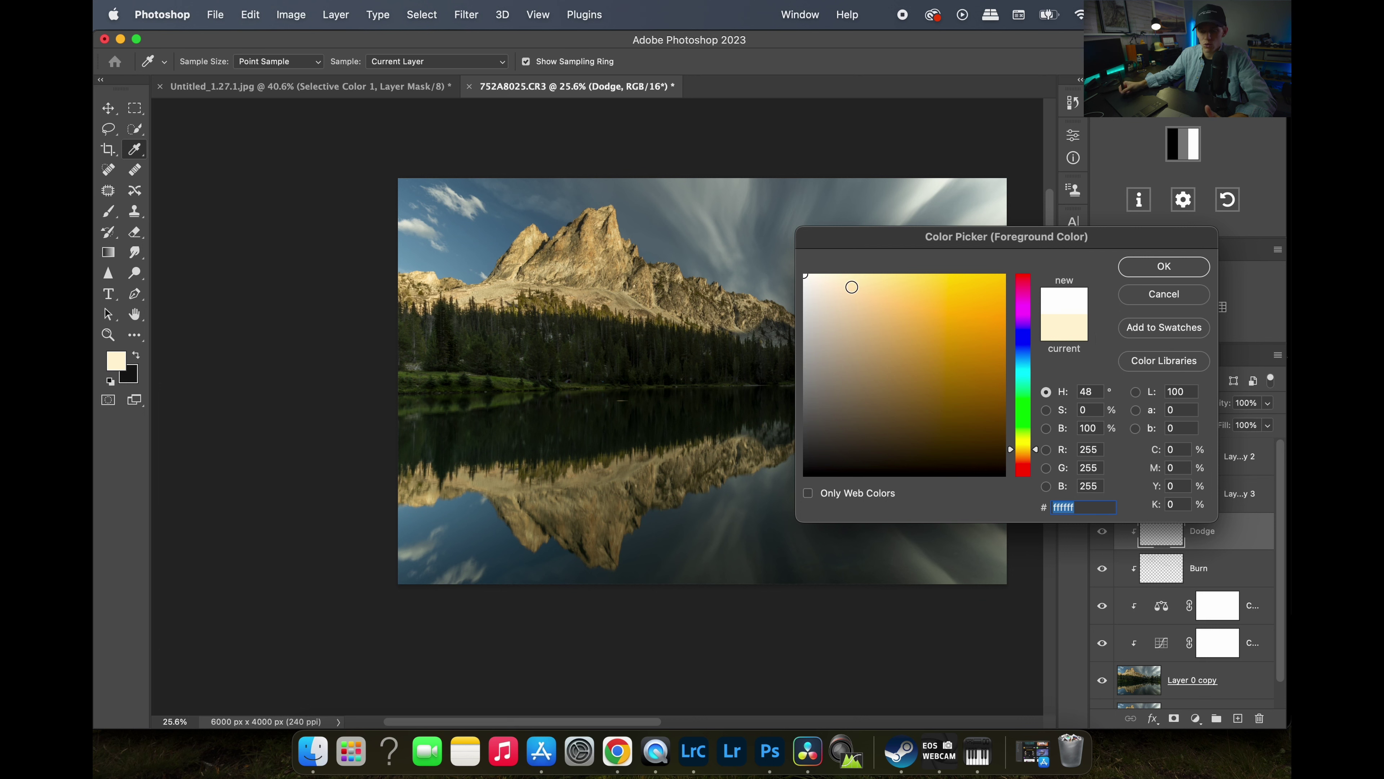
{"action": "left_click", "coordinate": [843, 275]}
{"action": "left_click", "coordinate": [839, 272]}
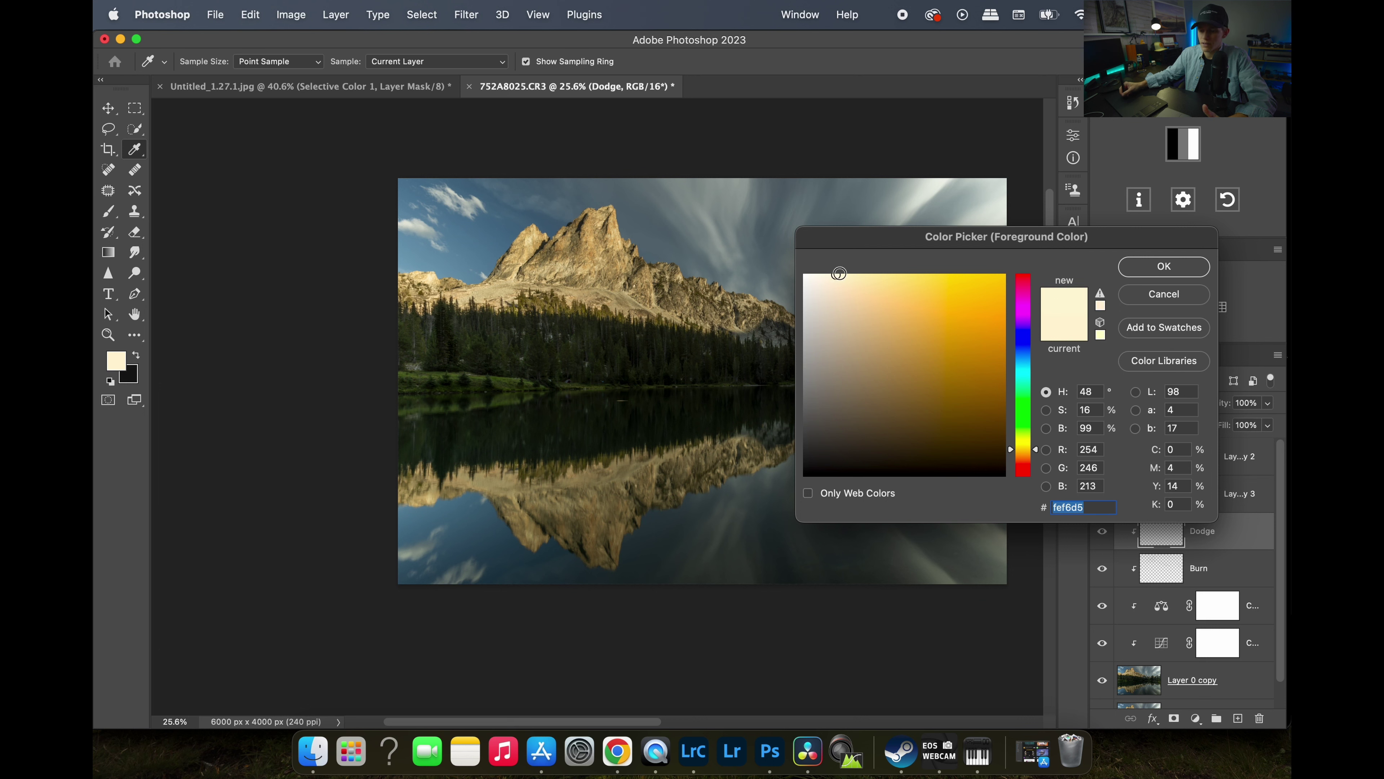
{"action": "left_click", "coordinate": [1164, 266]}
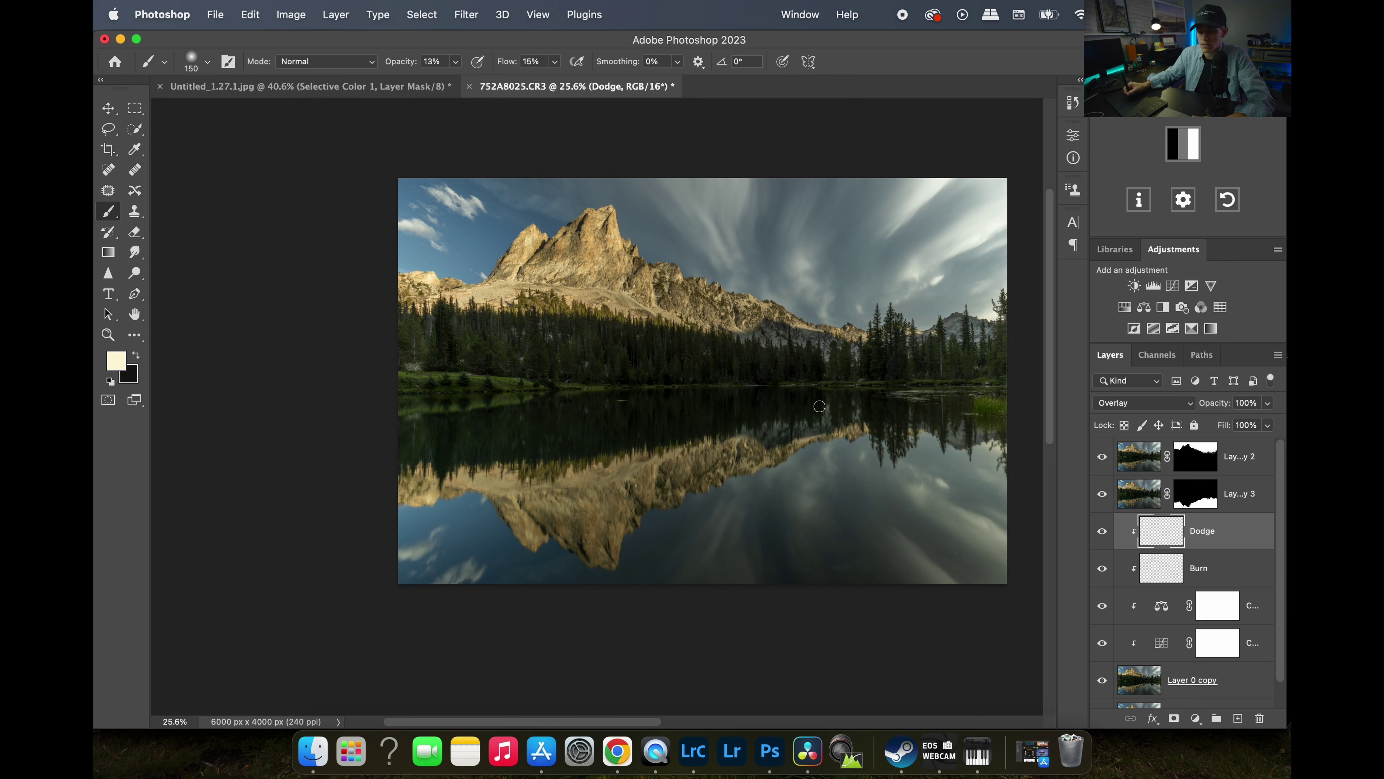
Reduce the brush size to 50 for detailed dodging around the trees and shrubs on the far shoreline.
{"action": "key", "text": "z"}
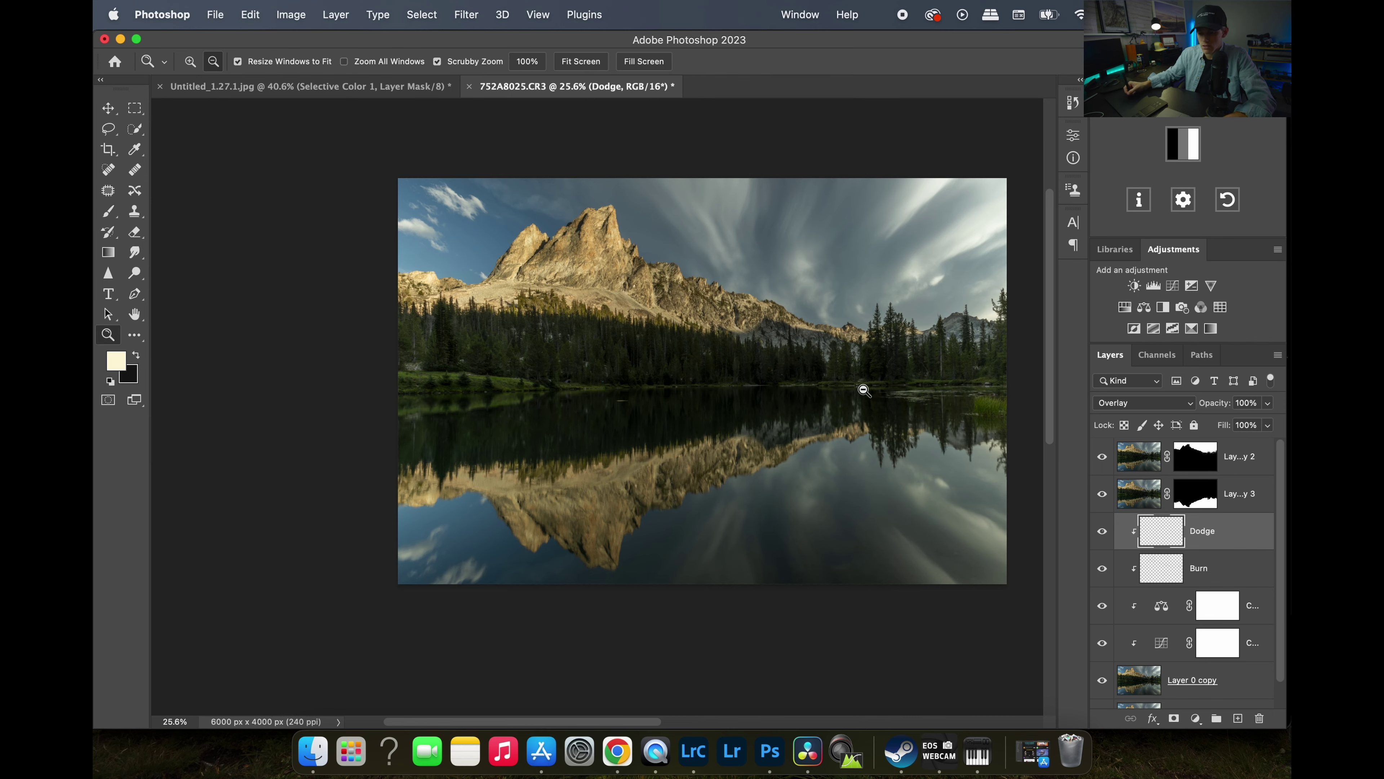
{"action": "left_click_drag", "start_coordinate": [877, 383], "coordinate": [977, 393]}
{"action": "mouse_move", "coordinate": [783, 386]}
{"action": "left_mouse_down"}
{"action": "mouse_move", "coordinate": [717, 396]}
{"action": "mouse_move", "coordinate": [691, 461]}
{"action": "left_mouse_up"}
{"action": "key", "text": "b"}
{"action": "key", "text": "bracketleft"}
{"action": "key", "text": "bracketleft"}
{"action": "key", "text": "bracketleft"}
{"action": "key", "text": "bracketleft"}
{"action": "key", "text": "bracketleft"}
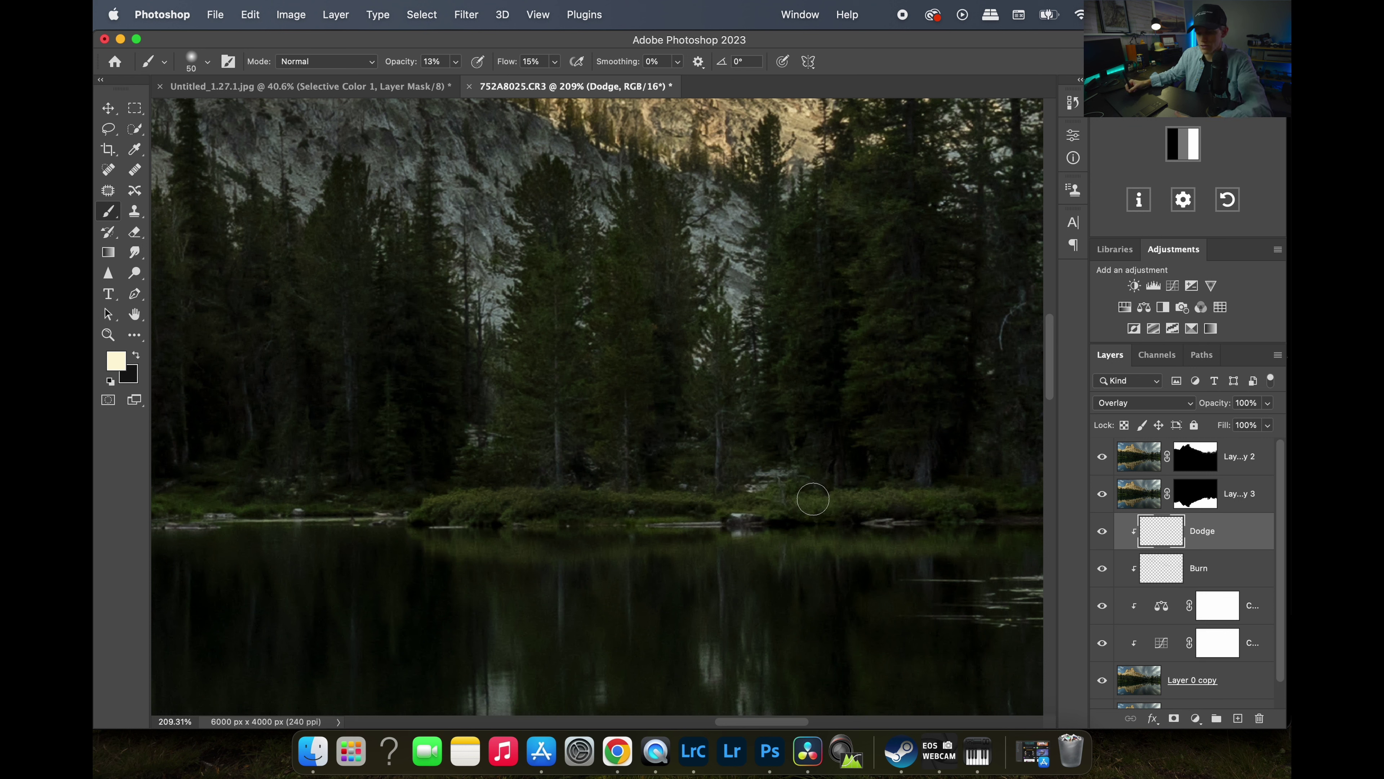
{"action": "key", "text": "bracketleft"}
{"action": "key", "text": "bracketleft"}
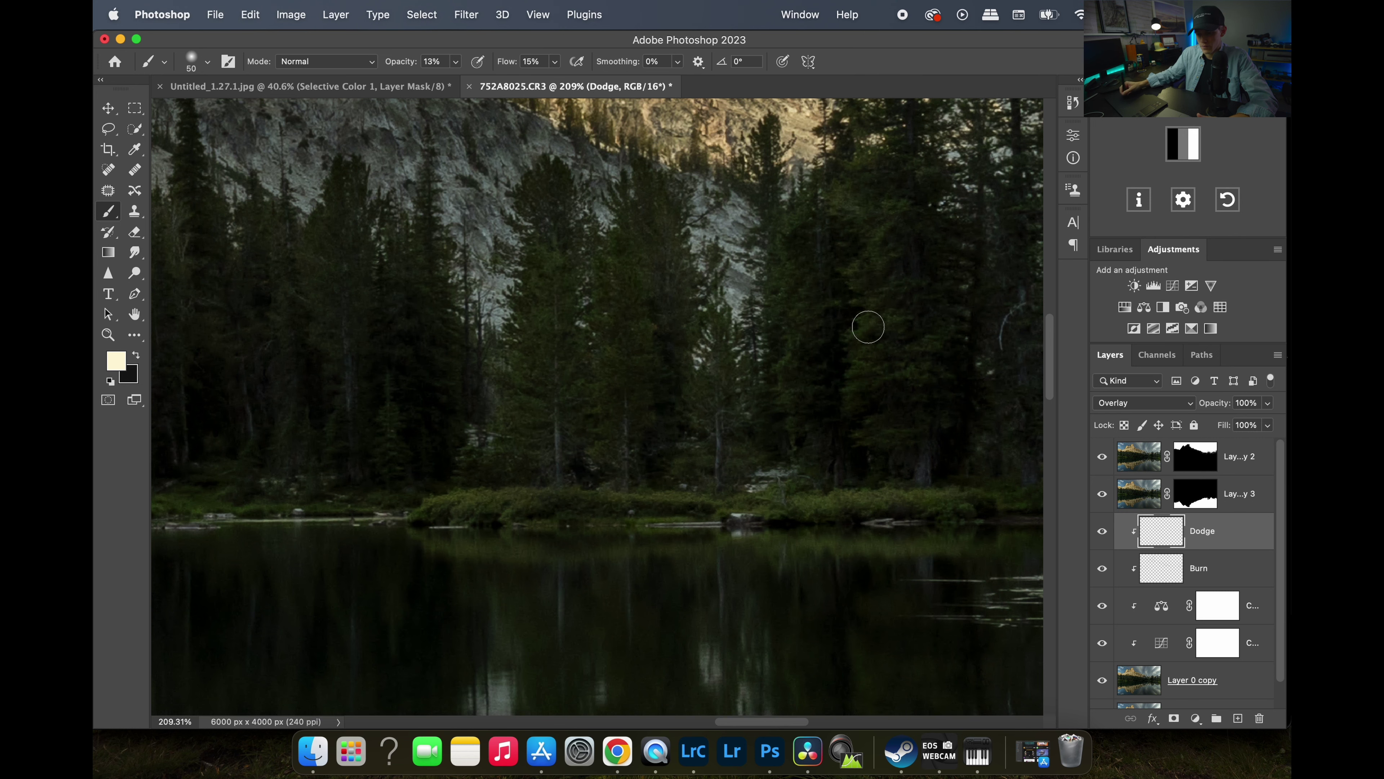
Examine the conifers, shoreline shrubs, boulder, reeds and their reflections up close for highlights to dodge.
{"action": "left_click_drag", "start_coordinate": [861, 248], "coordinate": [813, 414]}
{"action": "scroll", "coordinate": [813, 414], "scroll_direction": "right", "scroll_amount": 5}
{"action": "scroll", "coordinate": [812, 414], "scroll_direction": "down", "scroll_amount": 1}
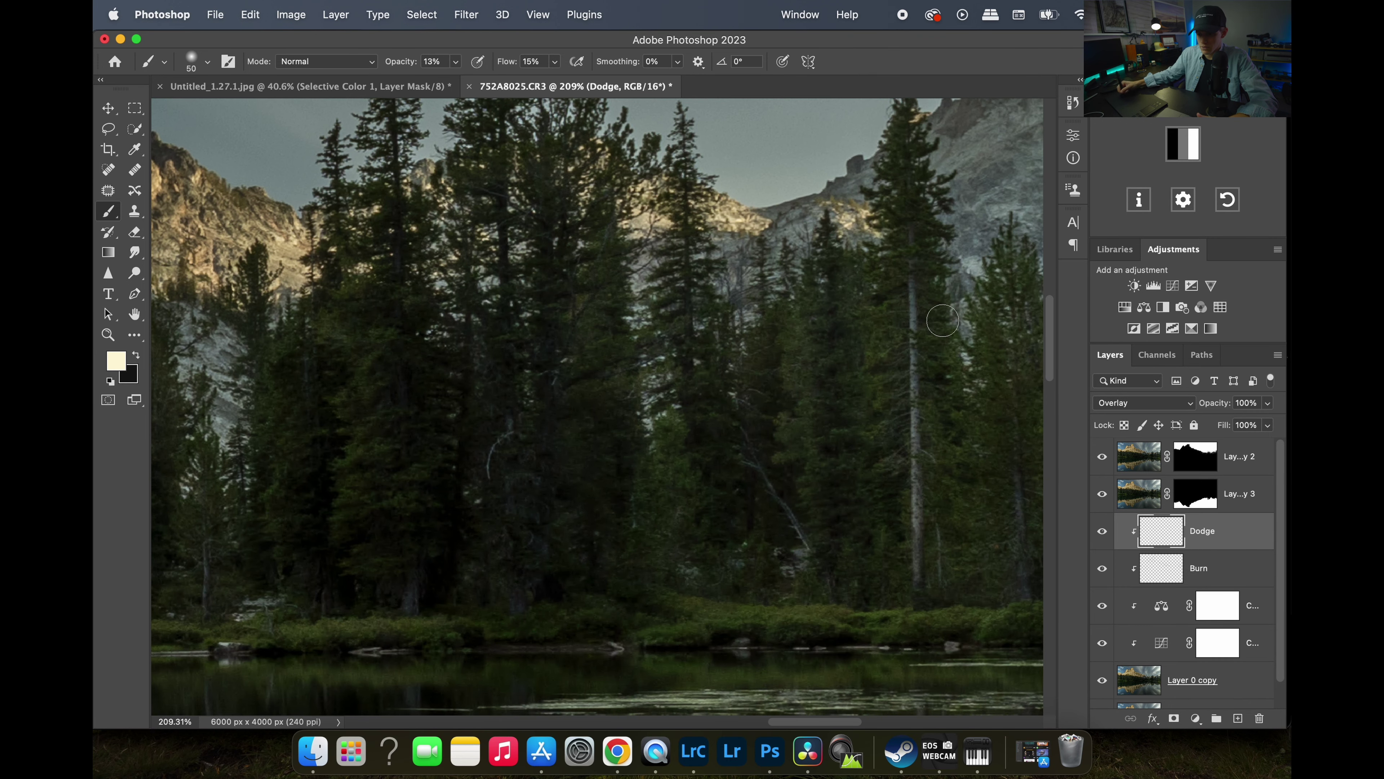
{"action": "scroll", "coordinate": [938, 472], "scroll_direction": "down", "scroll_amount": 5}
{"action": "scroll", "coordinate": [938, 472], "scroll_direction": "right", "scroll_amount": 1}
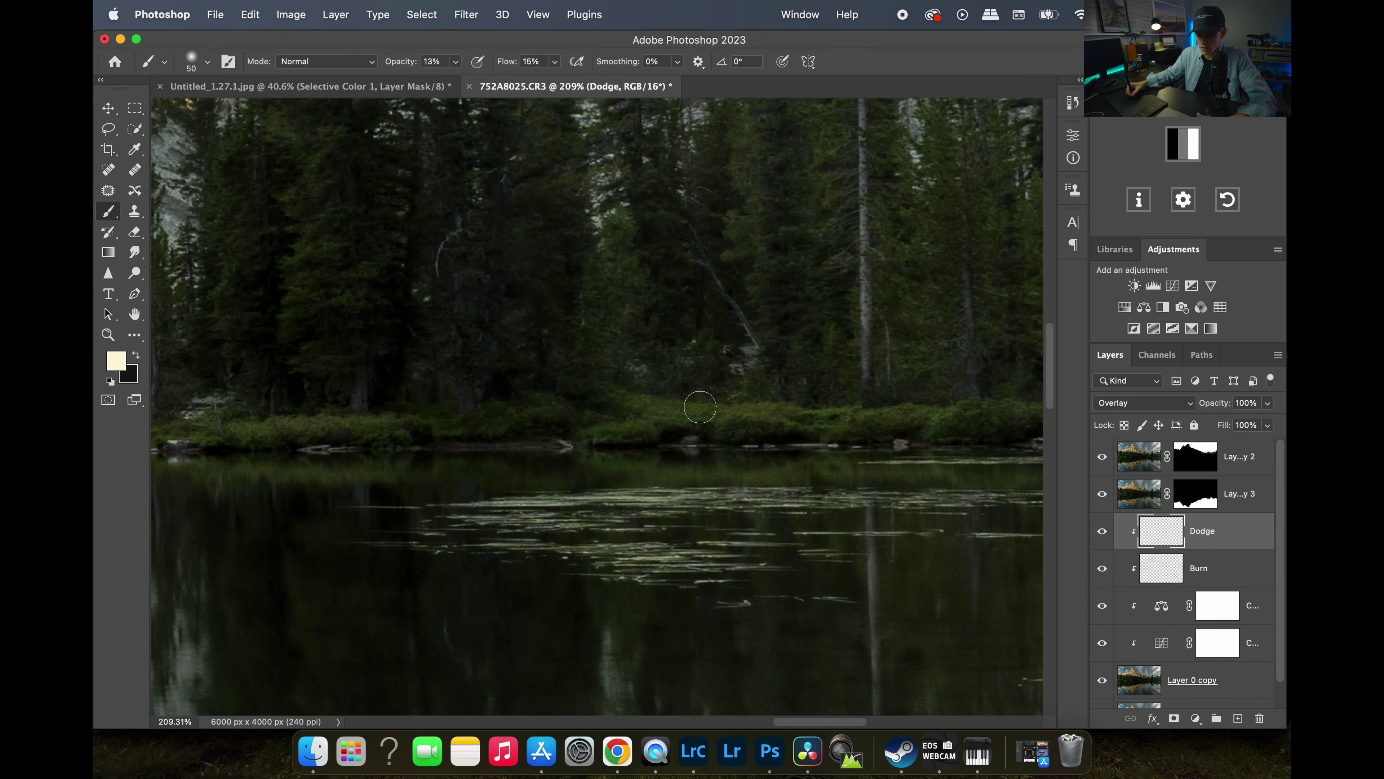
{"action": "scroll", "coordinate": [896, 411], "scroll_direction": "left", "scroll_amount": 3}
{"action": "scroll", "coordinate": [896, 411], "scroll_direction": "up", "scroll_amount": 1}
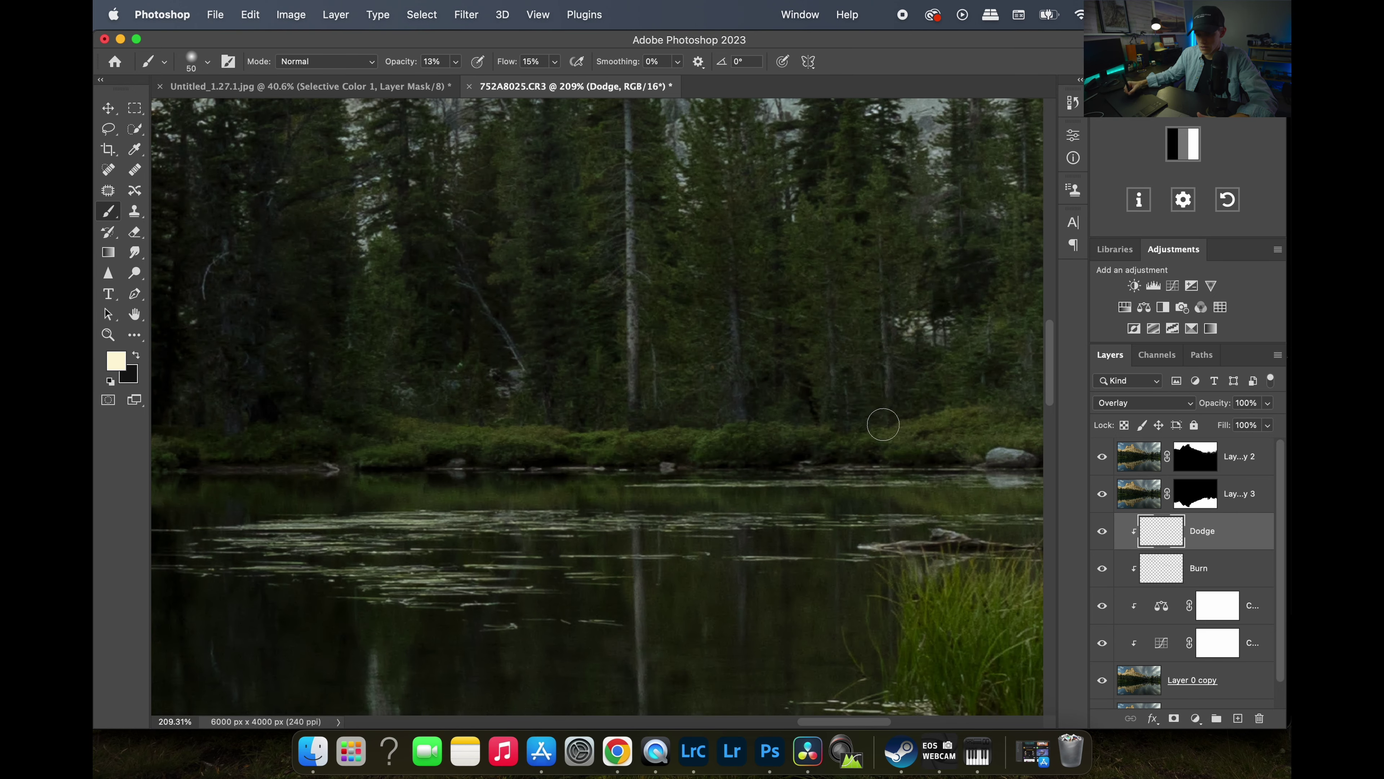
{"action": "scroll", "coordinate": [822, 432], "scroll_direction": "up", "scroll_amount": 4}
{"action": "scroll", "coordinate": [821, 432], "scroll_direction": "right", "scroll_amount": 1}
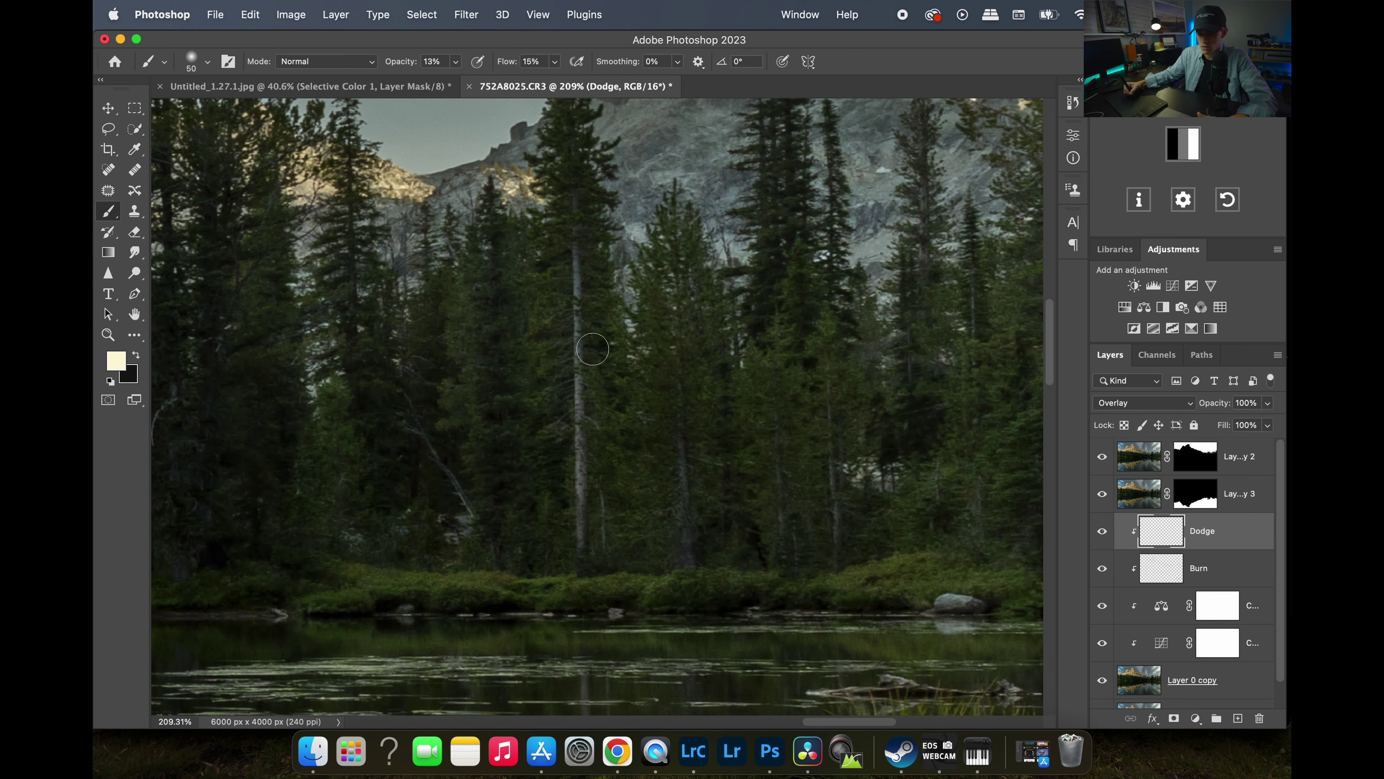
{"action": "scroll", "coordinate": [751, 294], "scroll_direction": "down", "scroll_amount": 7}
{"action": "scroll", "coordinate": [751, 294], "scroll_direction": "right", "scroll_amount": 2}
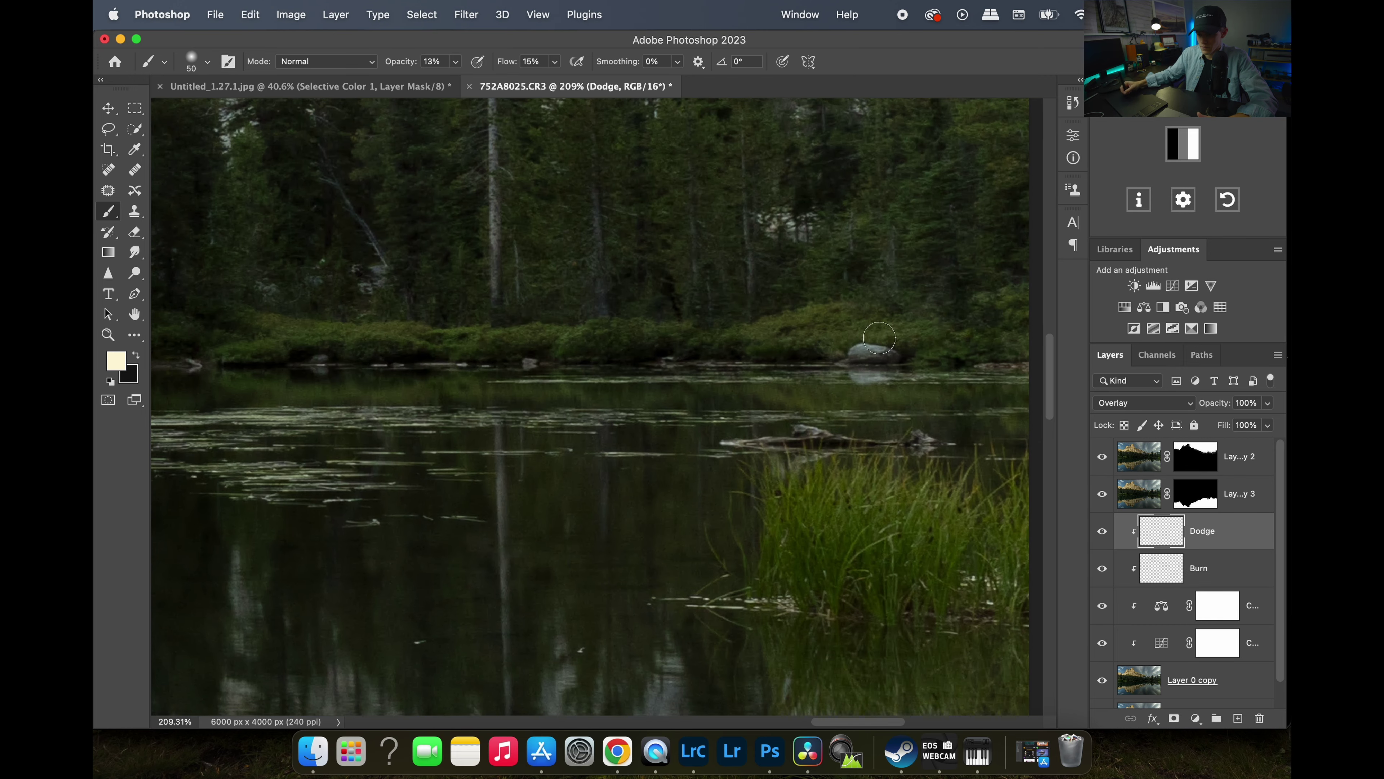
{"action": "scroll", "coordinate": [843, 328], "scroll_direction": "down", "scroll_amount": 3}
{"action": "scroll", "coordinate": [843, 327], "scroll_direction": "right", "scroll_amount": 1}
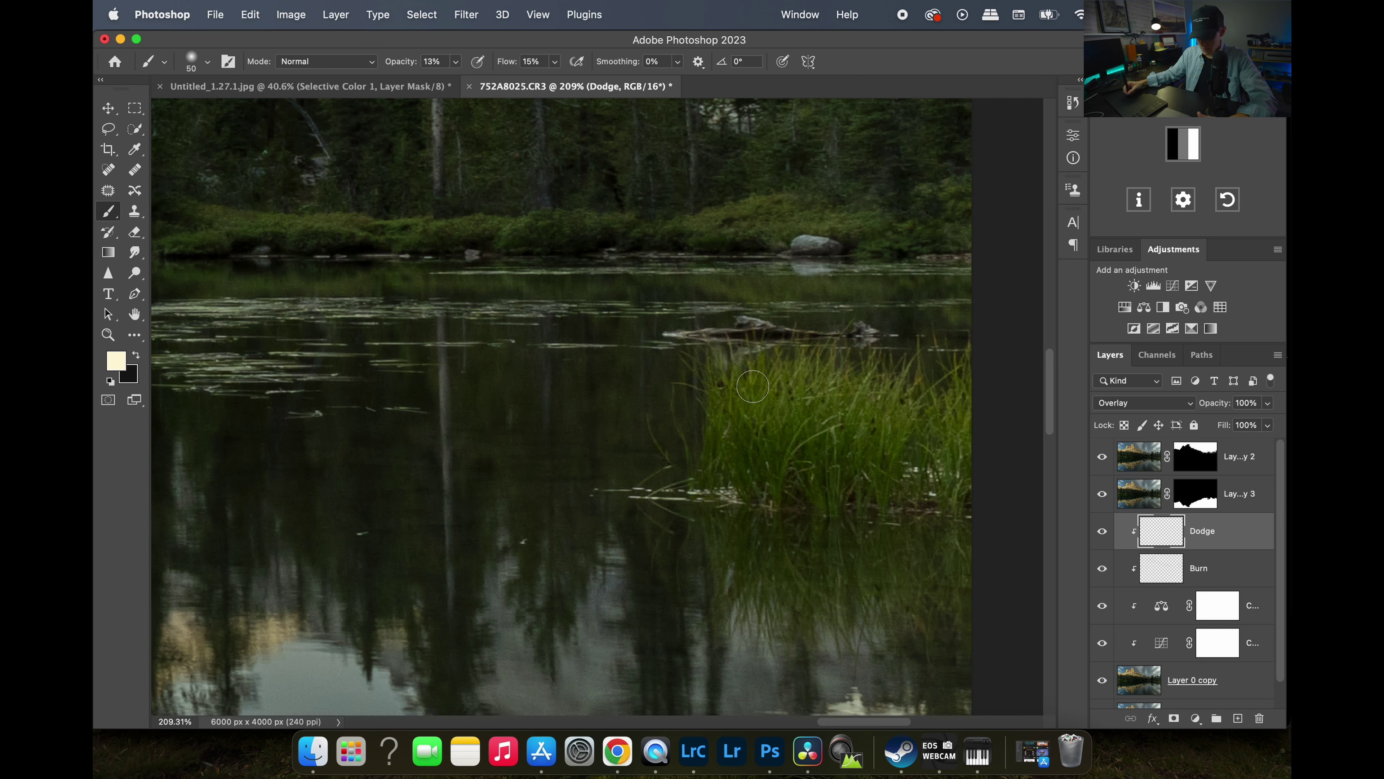
{"action": "left_click_drag", "start_coordinate": [835, 495], "coordinate": [827, 393]}
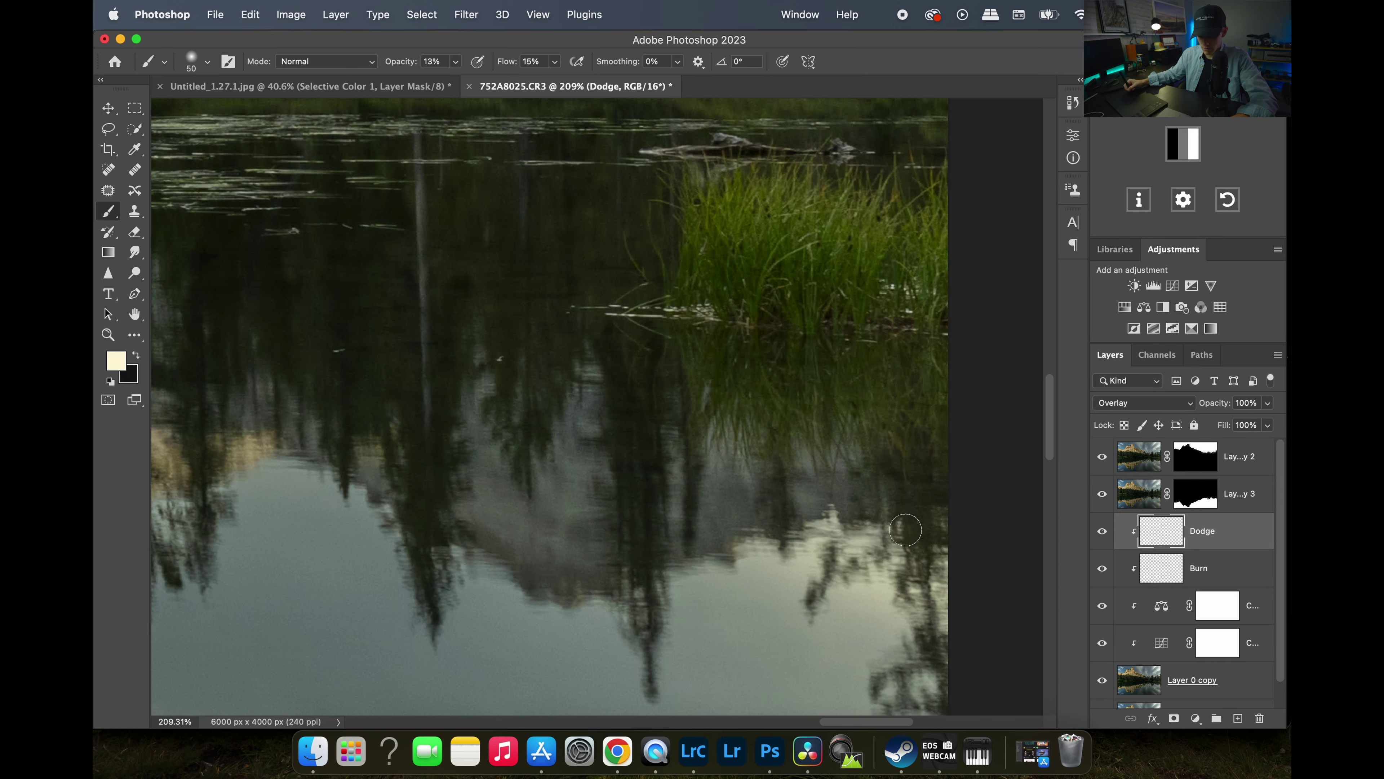
Examine the grassy bank with small spruces on the photo's left shore for highlights to dodge.
{"action": "mouse_move", "coordinate": [872, 455]}
{"action": "left_mouse_down"}
{"action": "mouse_move", "coordinate": [797, 464]}
{"action": "mouse_move", "coordinate": [373, 389]}
{"action": "left_mouse_up"}
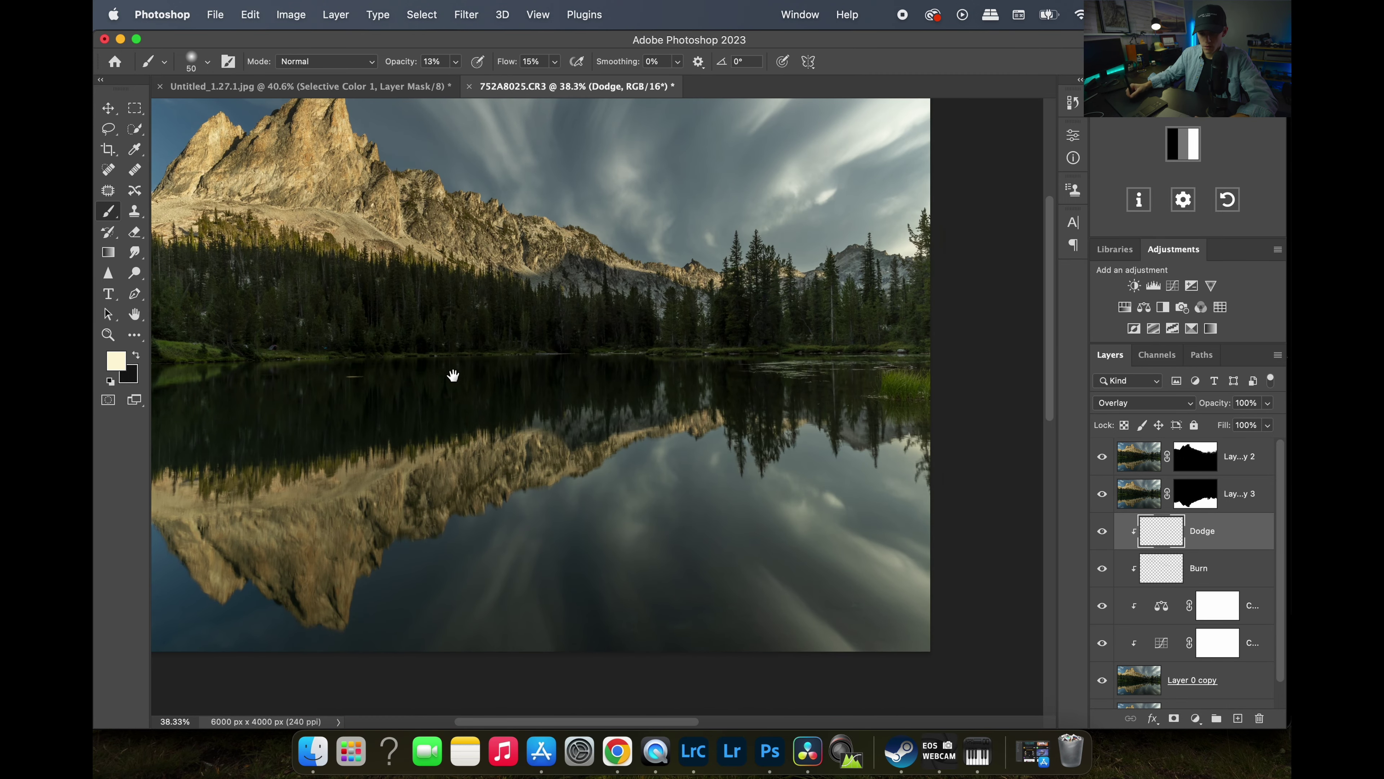
{"action": "left_click_drag", "start_coordinate": [455, 374], "coordinate": [593, 383]}
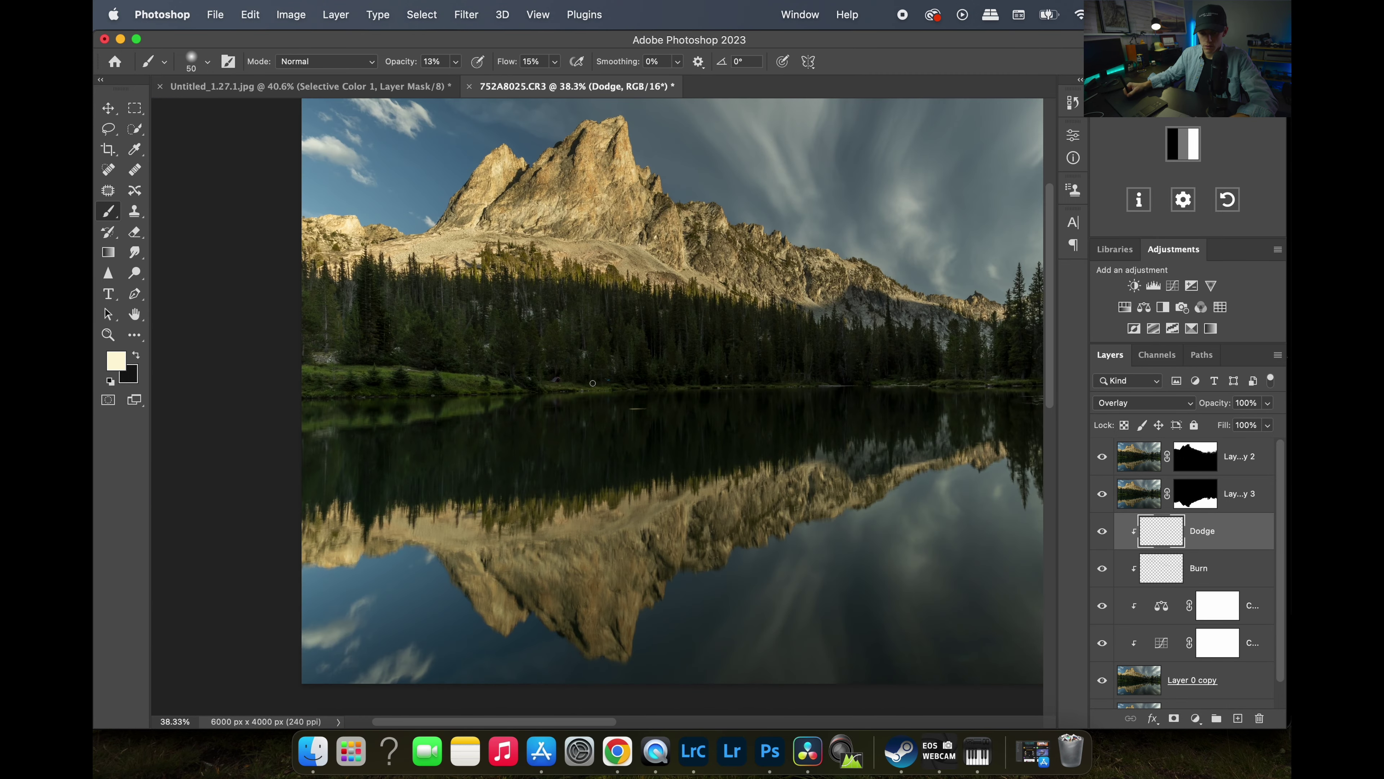
{"action": "left_click_drag", "start_coordinate": [396, 384], "coordinate": [396, 384]}
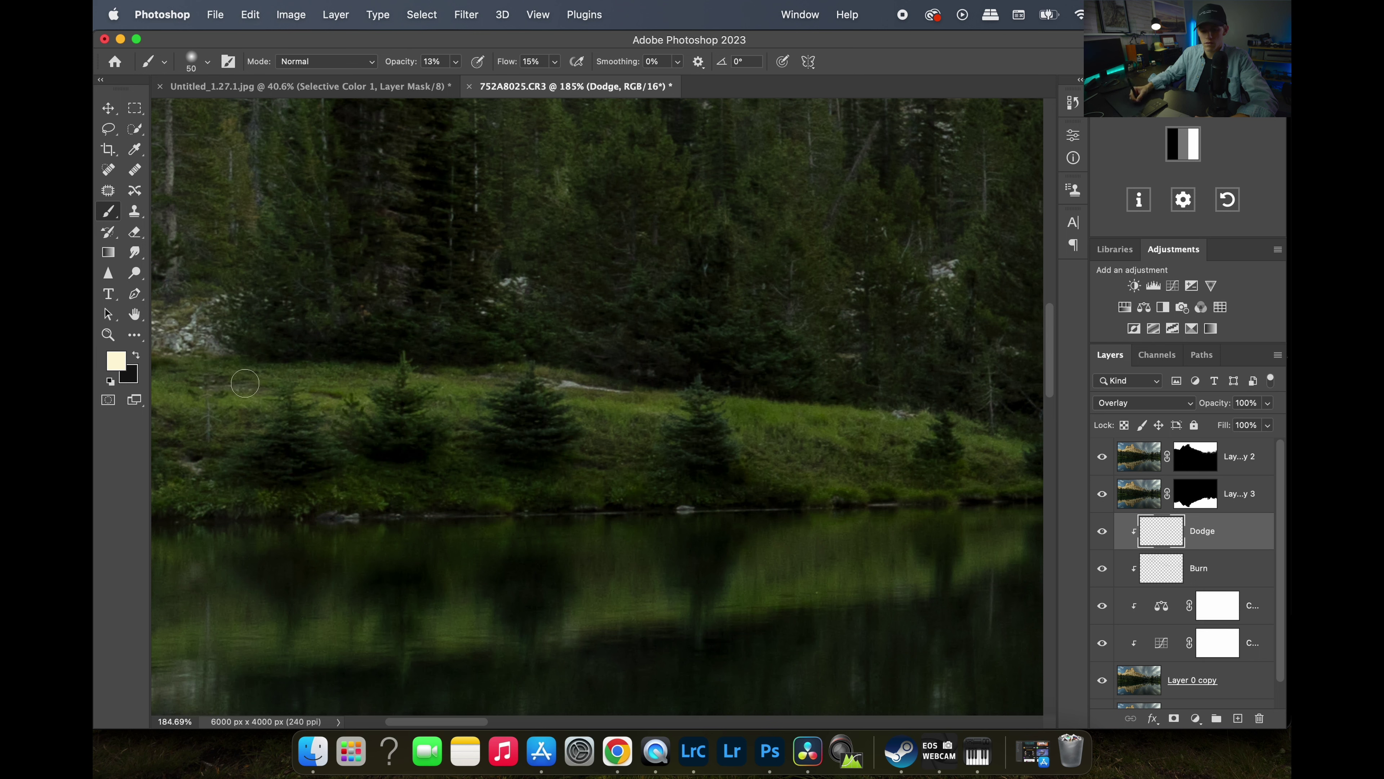
{"action": "scroll", "coordinate": [187, 381], "scroll_direction": "left", "scroll_amount": 5}
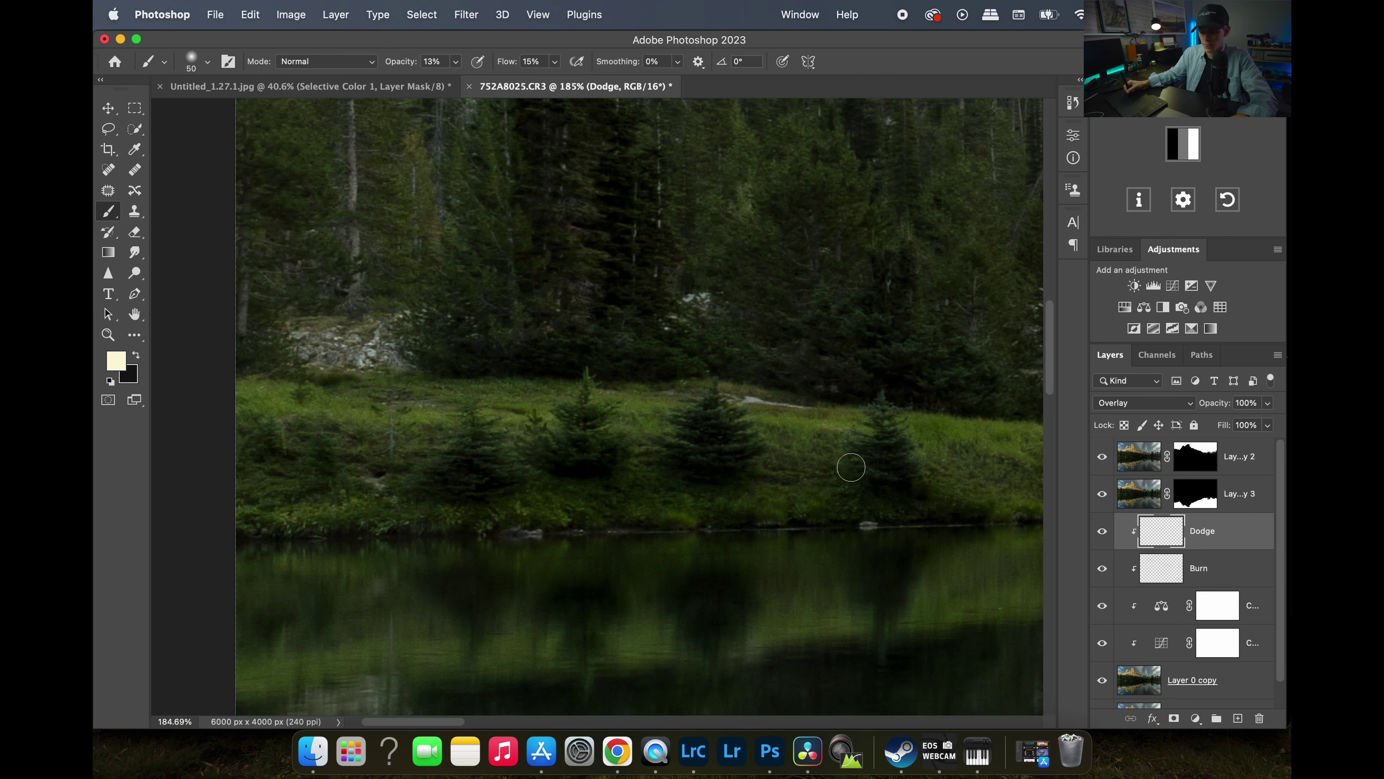
{"action": "scroll", "coordinate": [851, 466], "scroll_direction": "right", "scroll_amount": 5}
{"action": "scroll", "coordinate": [850, 467], "scroll_direction": "down", "scroll_amount": 1}
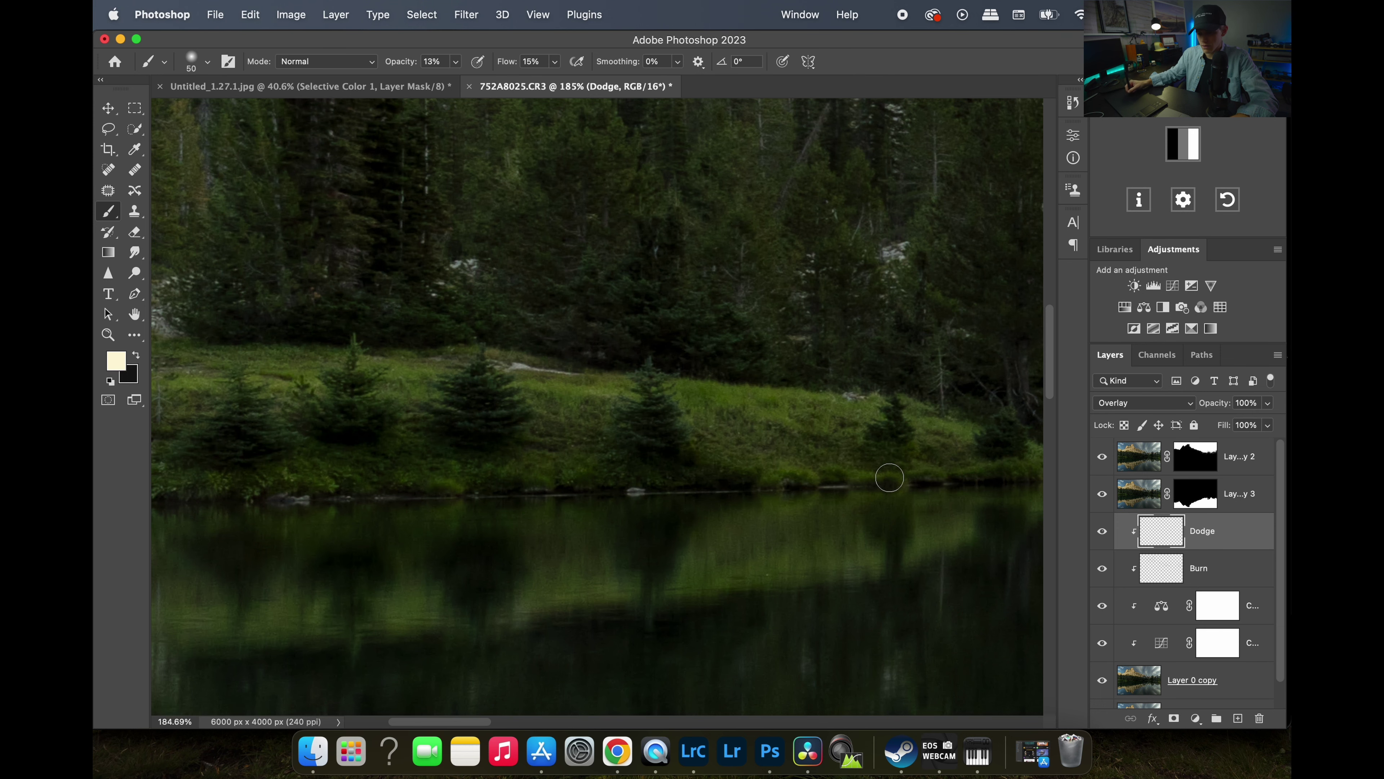
Examine the spruces, the campsite shoreline with the tent and the forested slope above it for highlights to dodge.
{"action": "left_click_drag", "start_coordinate": [944, 454], "coordinate": [760, 439]}
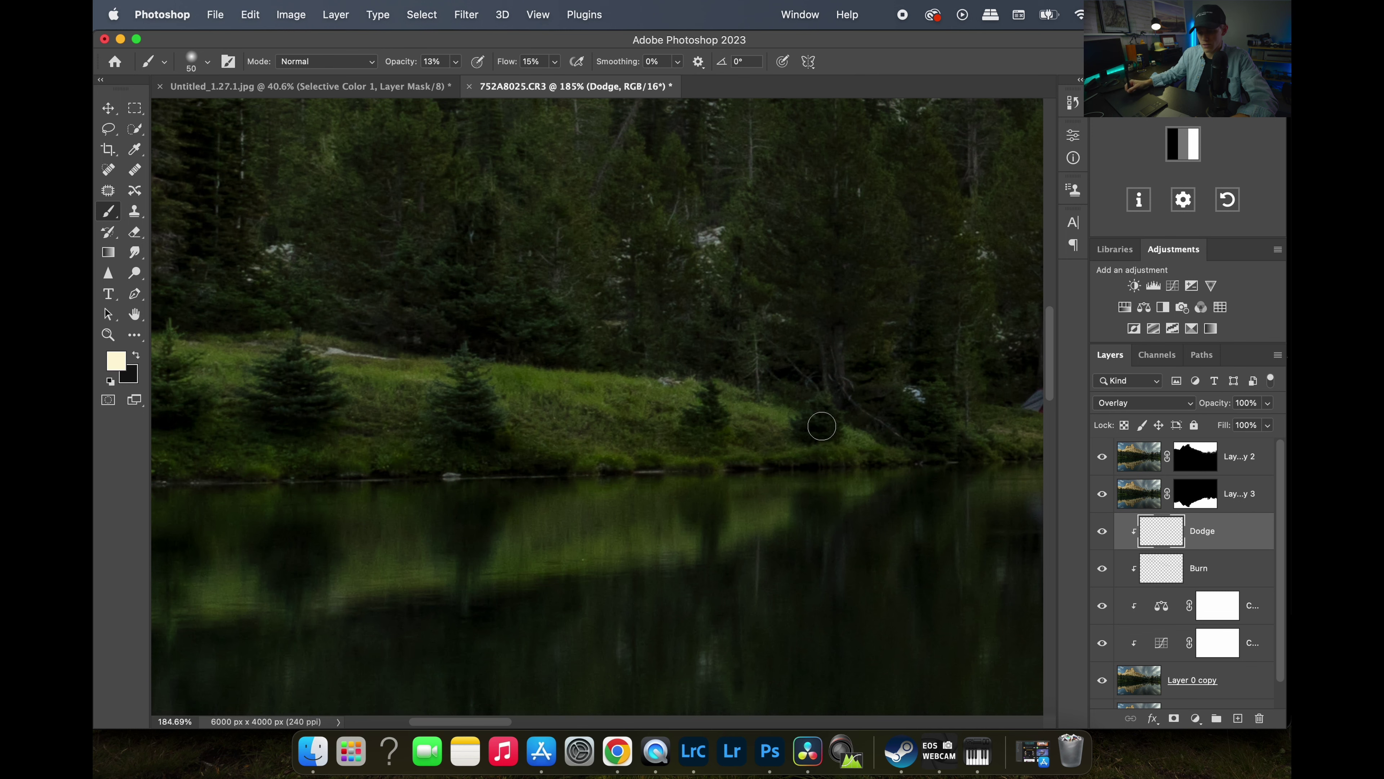
{"action": "scroll", "coordinate": [856, 308], "scroll_direction": "up", "scroll_amount": 3}
{"action": "scroll", "coordinate": [855, 308], "scroll_direction": "right", "scroll_amount": 1}
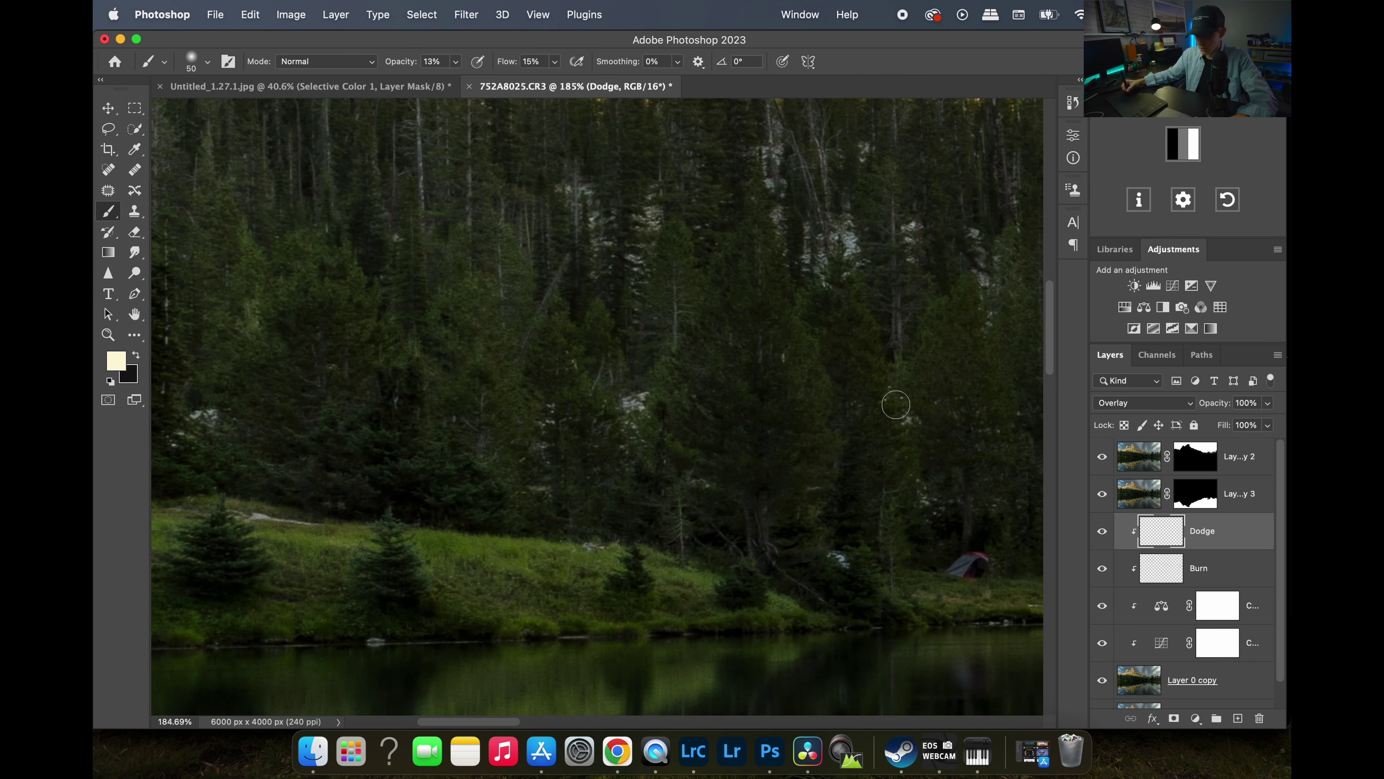
{"action": "left_click_drag", "start_coordinate": [886, 412], "coordinate": [705, 377]}
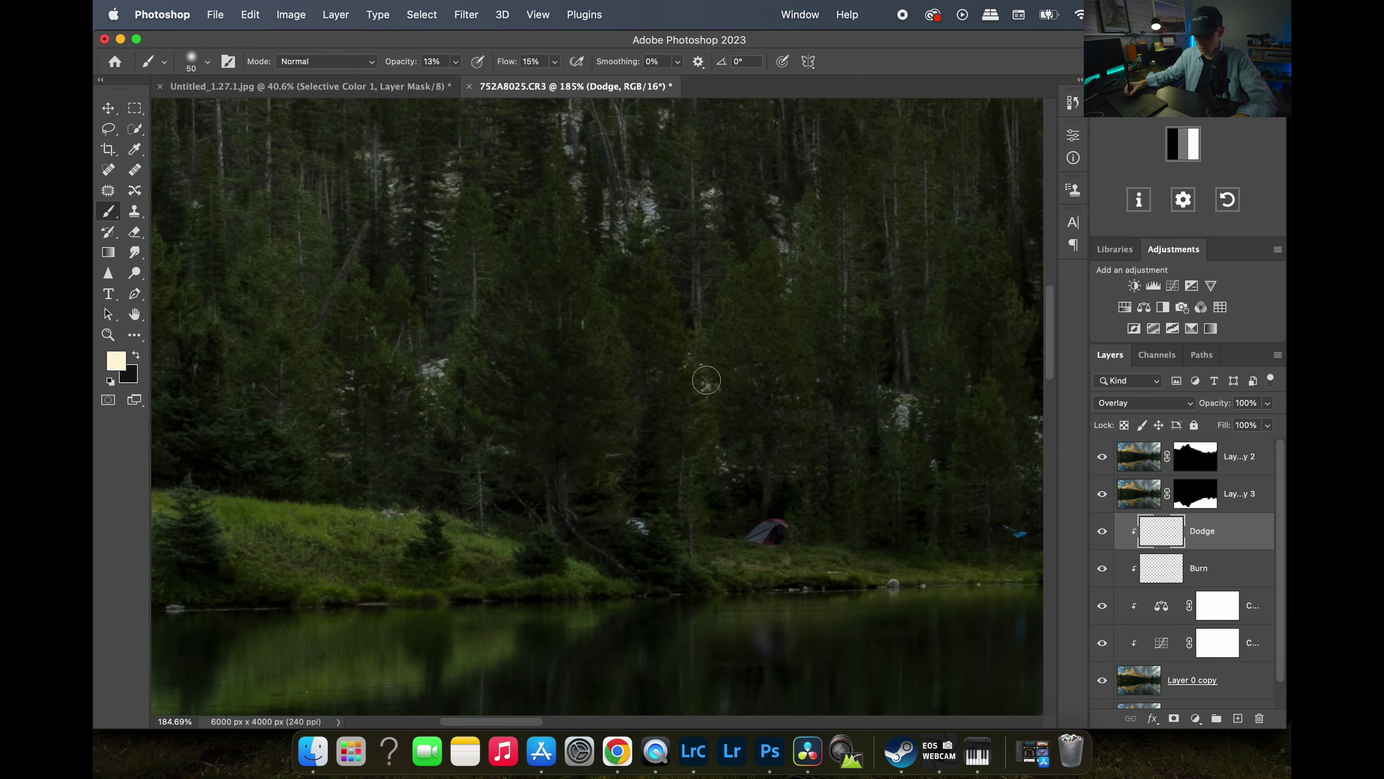
{"action": "scroll", "coordinate": [658, 470], "scroll_direction": "right", "scroll_amount": 3}
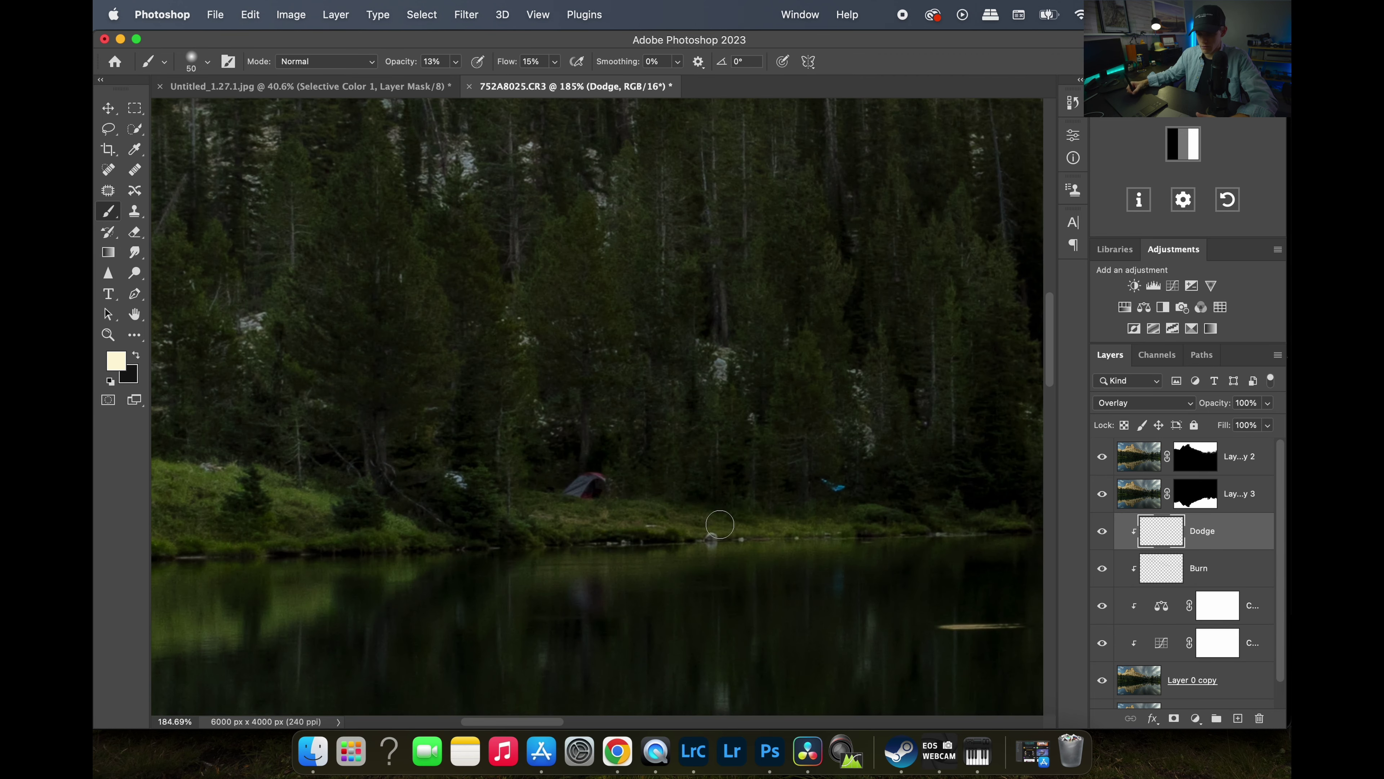
{"action": "scroll", "coordinate": [705, 300], "scroll_direction": "up", "scroll_amount": 5}
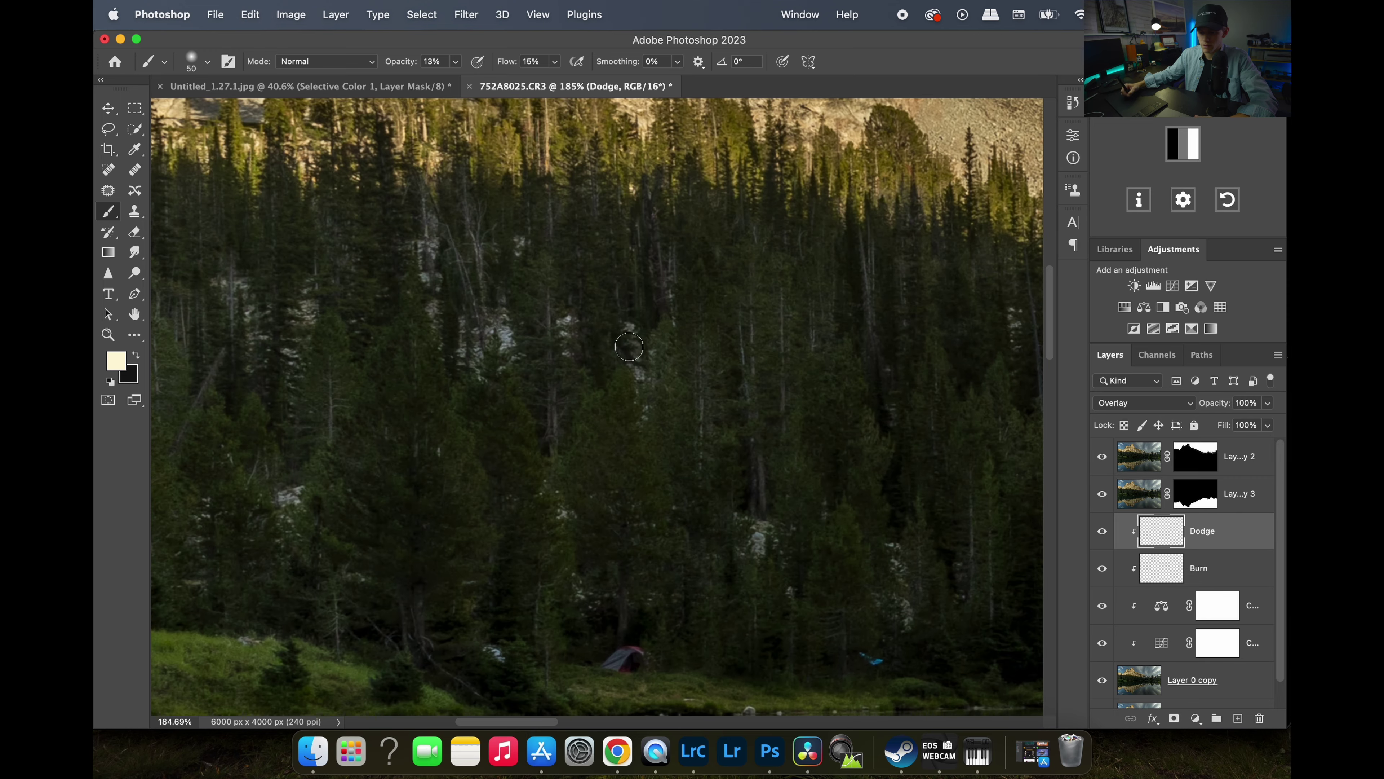
{"action": "scroll", "coordinate": [651, 369], "scroll_direction": "left", "scroll_amount": 10}
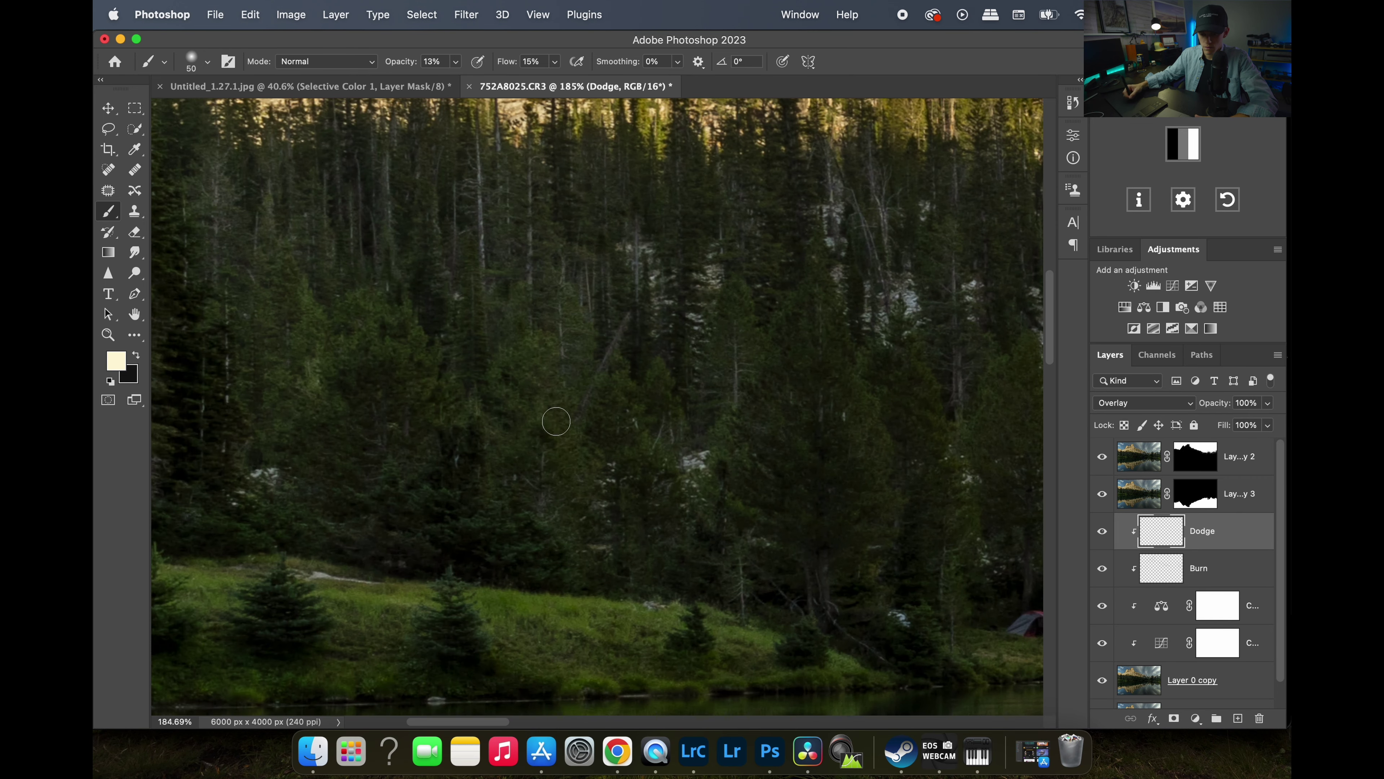
{"action": "left_click_drag", "start_coordinate": [281, 345], "coordinate": [464, 331]}
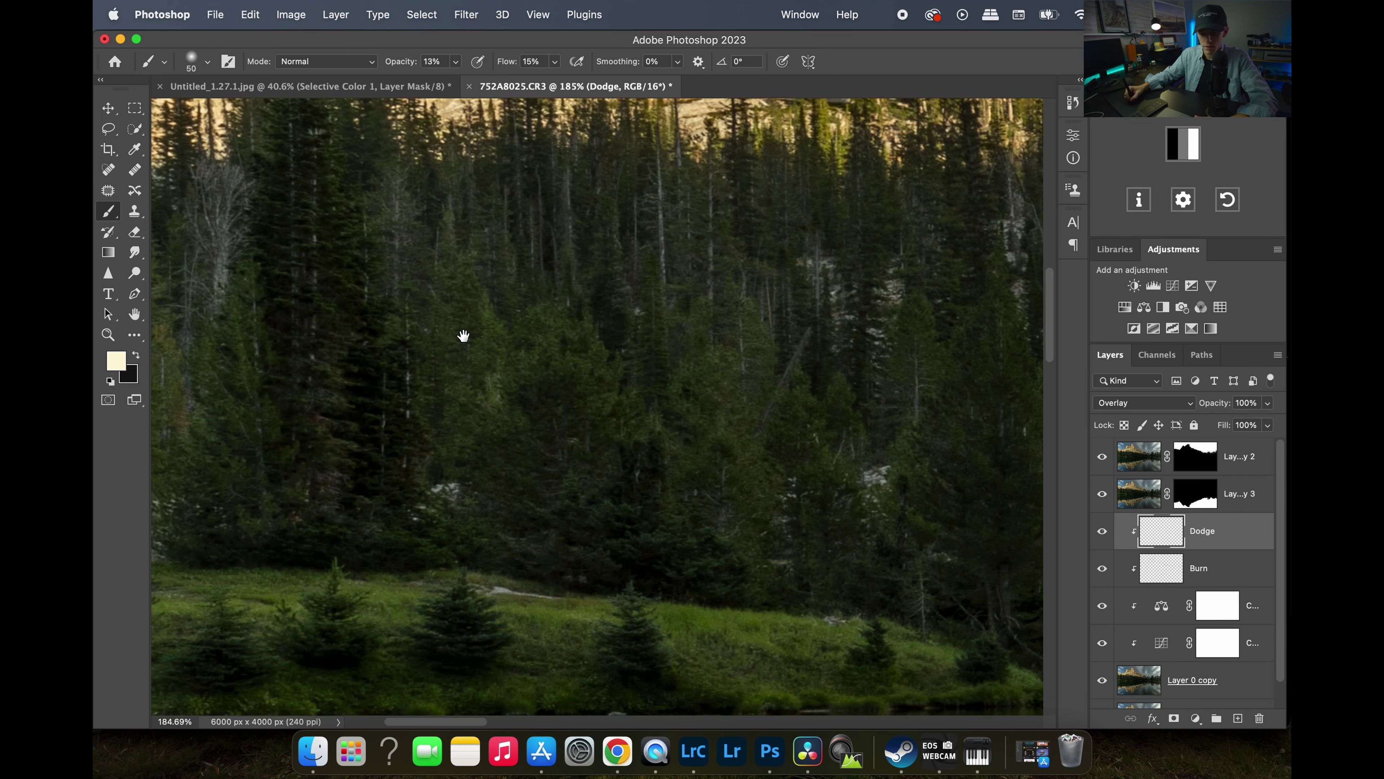
{"action": "left_click_drag", "start_coordinate": [365, 300], "coordinate": [457, 294]}
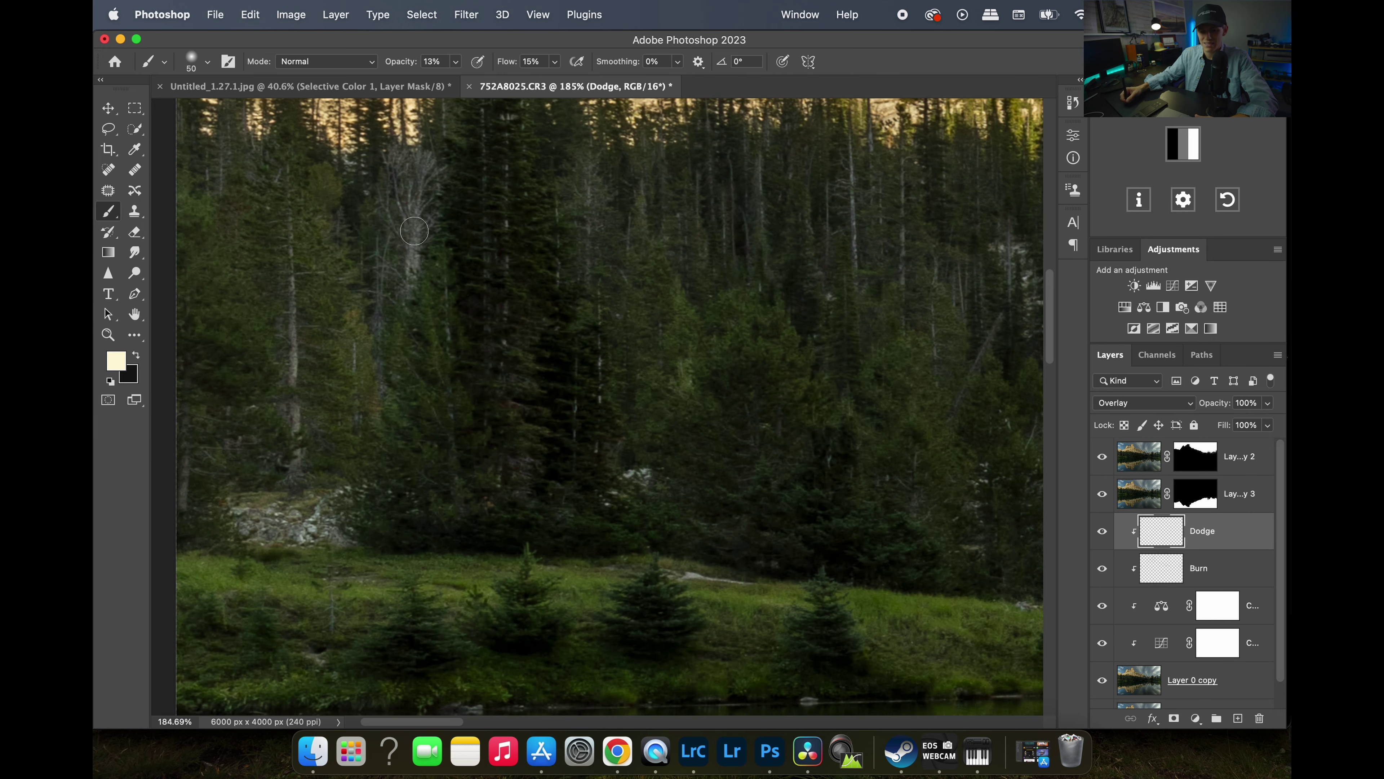
{"action": "left_click_drag", "start_coordinate": [266, 266], "coordinate": [397, 304]}
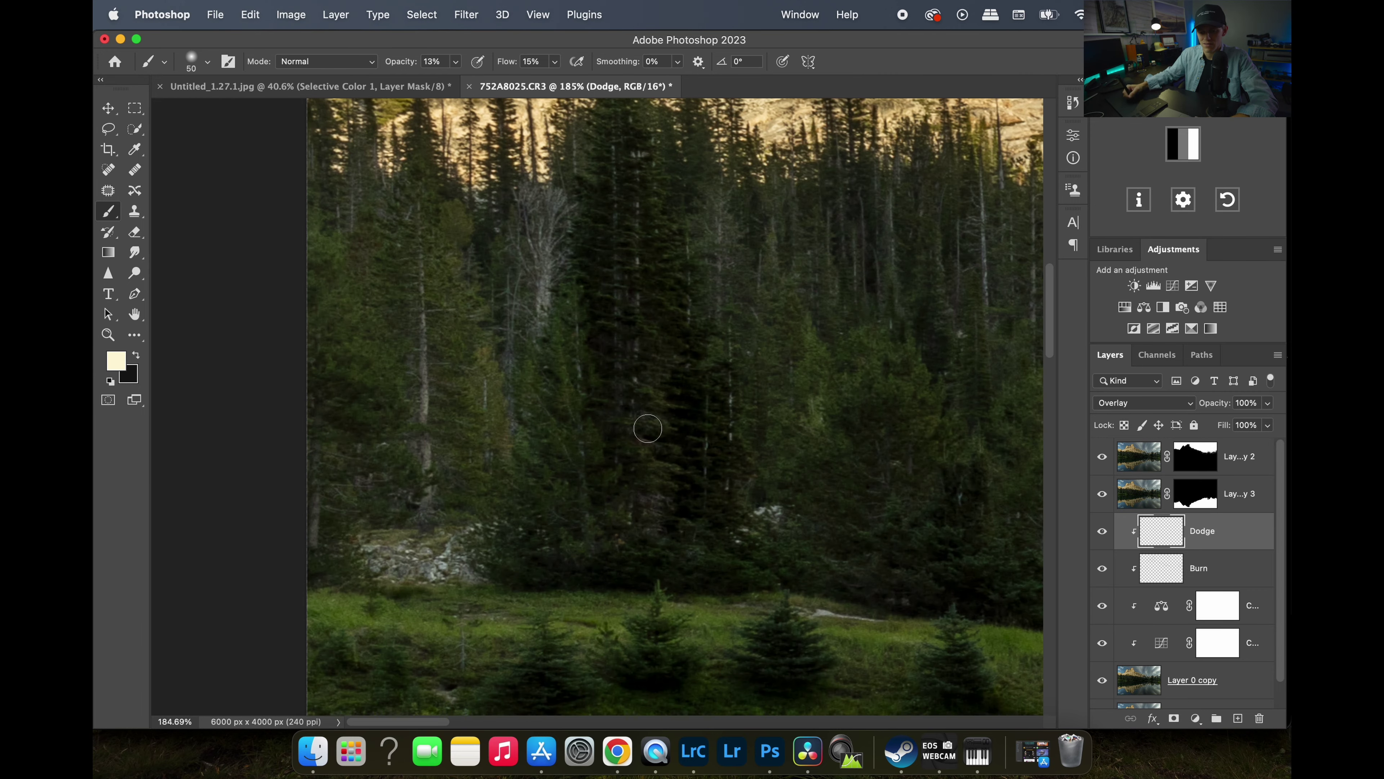
Set the brush size to 200 for broad dodging on the sunlit mountain face.
{"action": "key", "text": "z"}
{"action": "left_click_drag", "start_coordinate": [717, 392], "coordinate": [681, 321]}
{"action": "key", "text": "z"}
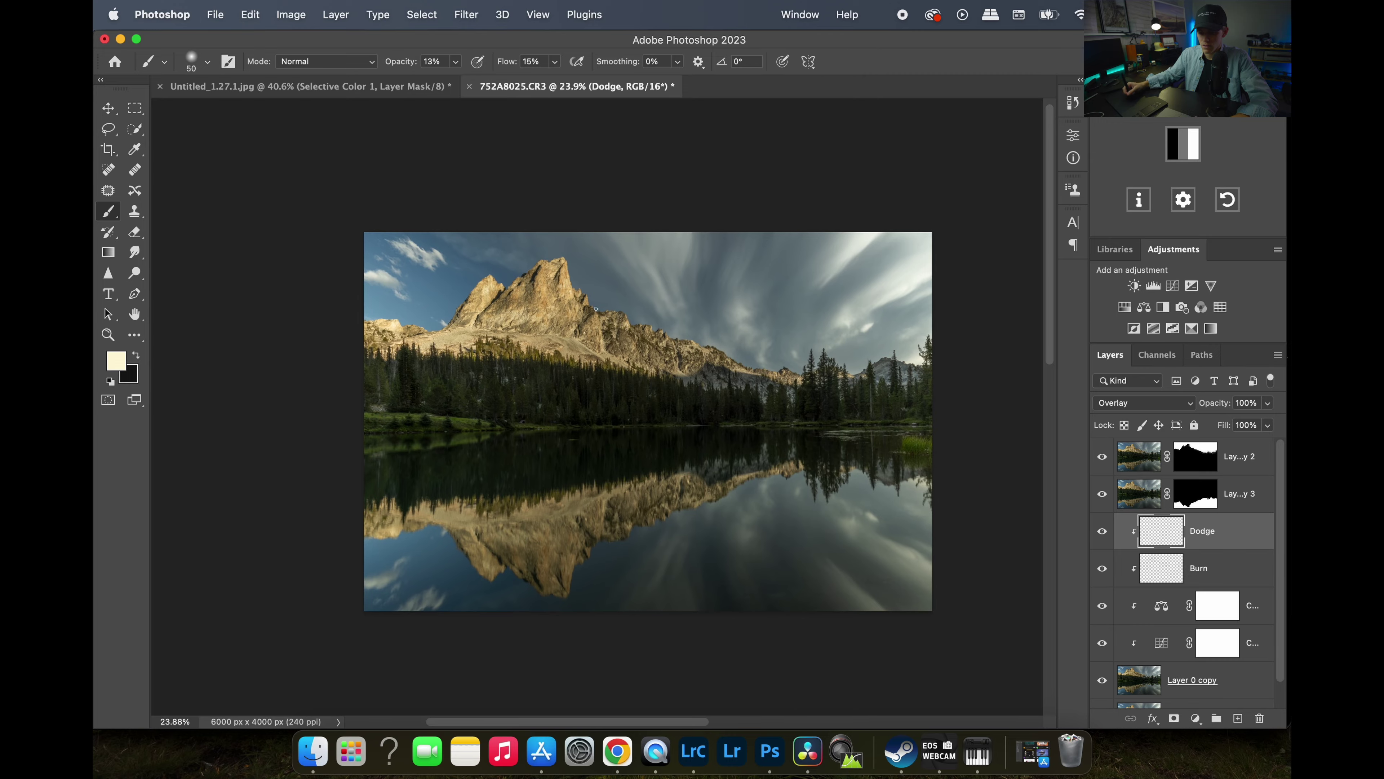
{"action": "key", "text": "z"}
{"action": "left_click_drag", "start_coordinate": [595, 309], "coordinate": [630, 373]}
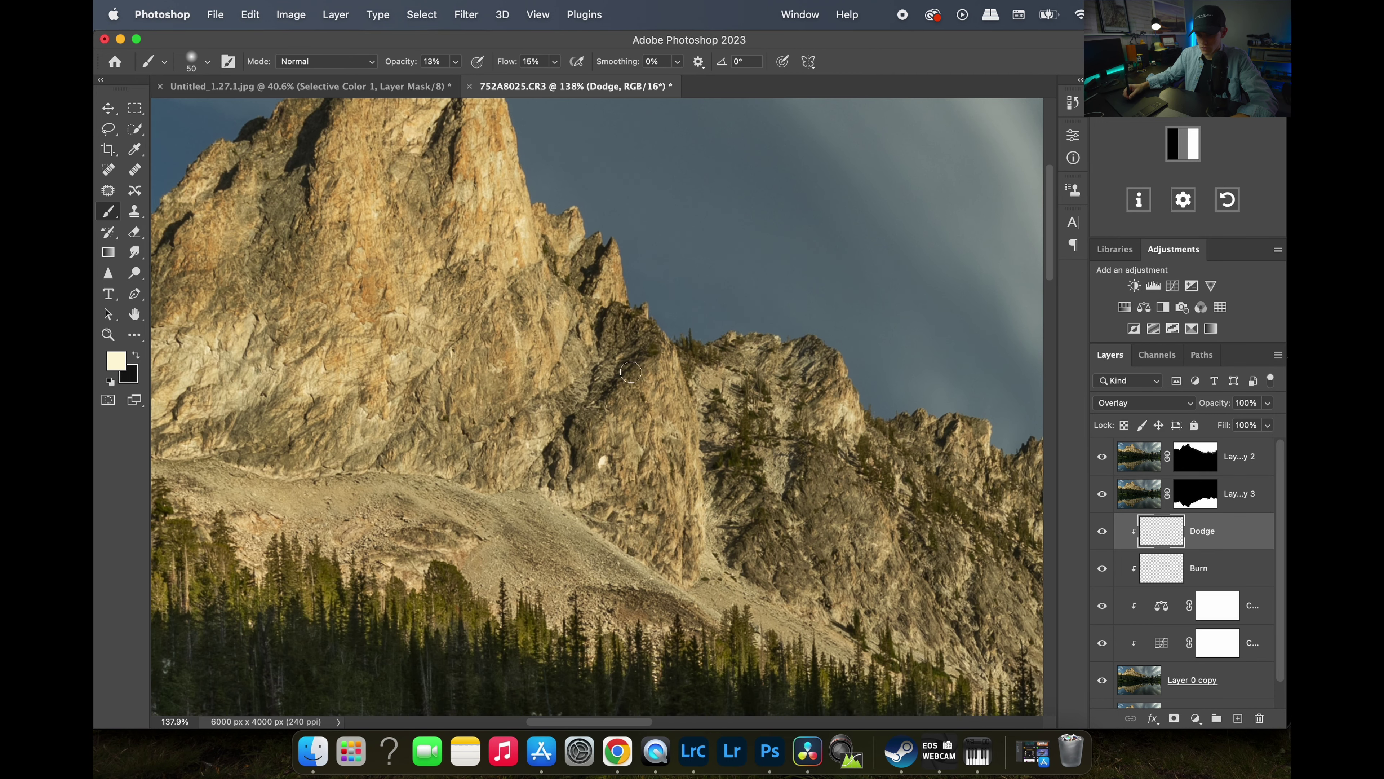
{"action": "key", "text": "bracketleft"}
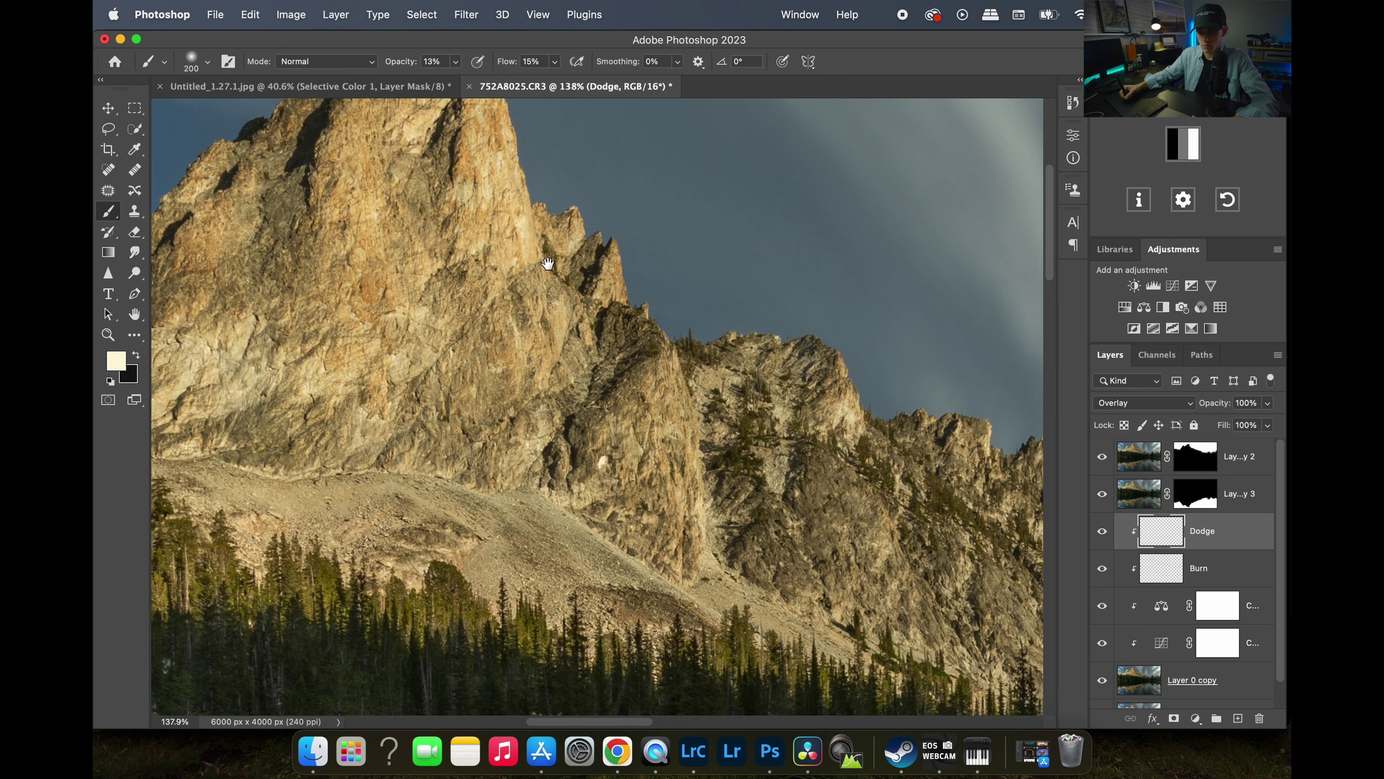
Examine the main peak and the sunlit ridgeline down to the tall conifers for rock highlights to dodge.
{"action": "scroll", "coordinate": [547, 284], "scroll_direction": "up", "scroll_amount": 5}
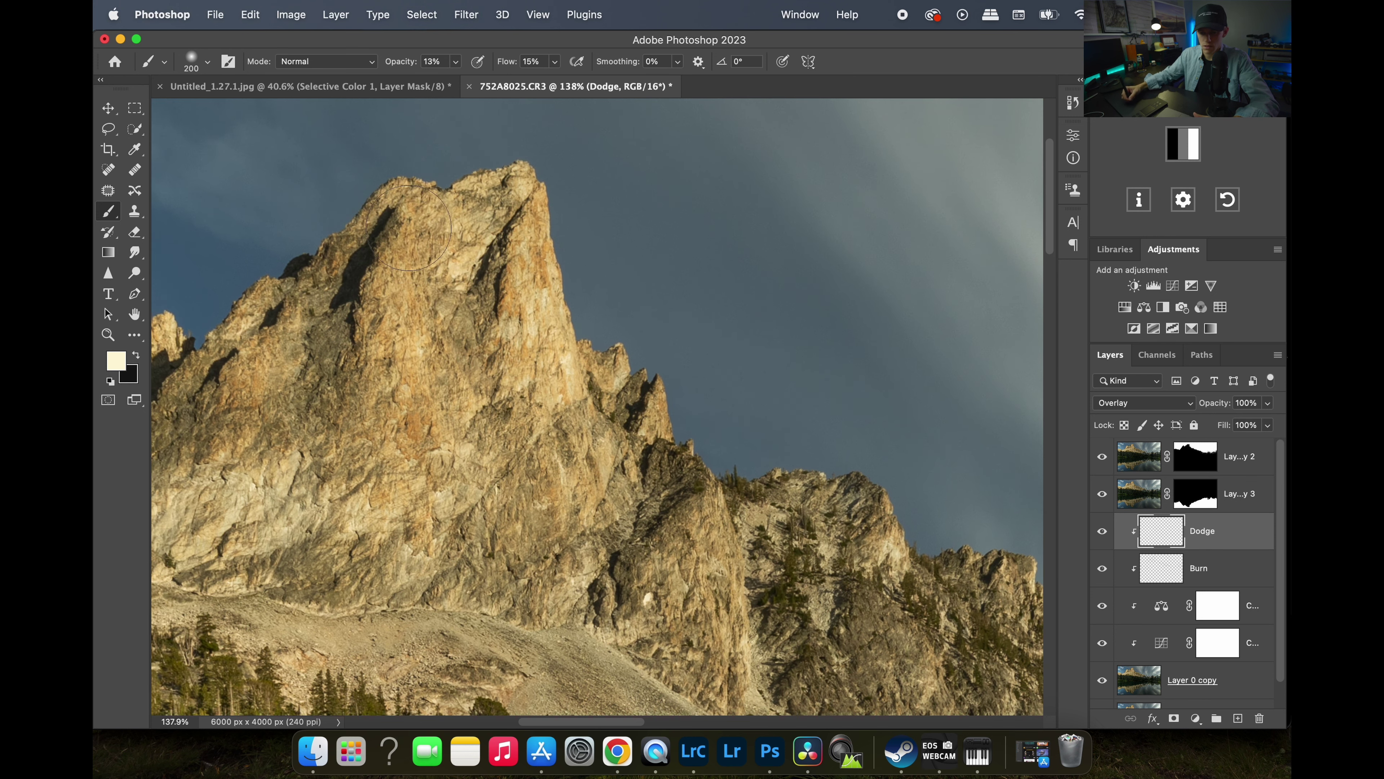
{"action": "scroll", "coordinate": [462, 242], "scroll_direction": "left", "scroll_amount": 5}
{"action": "scroll", "coordinate": [462, 243], "scroll_direction": "down", "scroll_amount": 2}
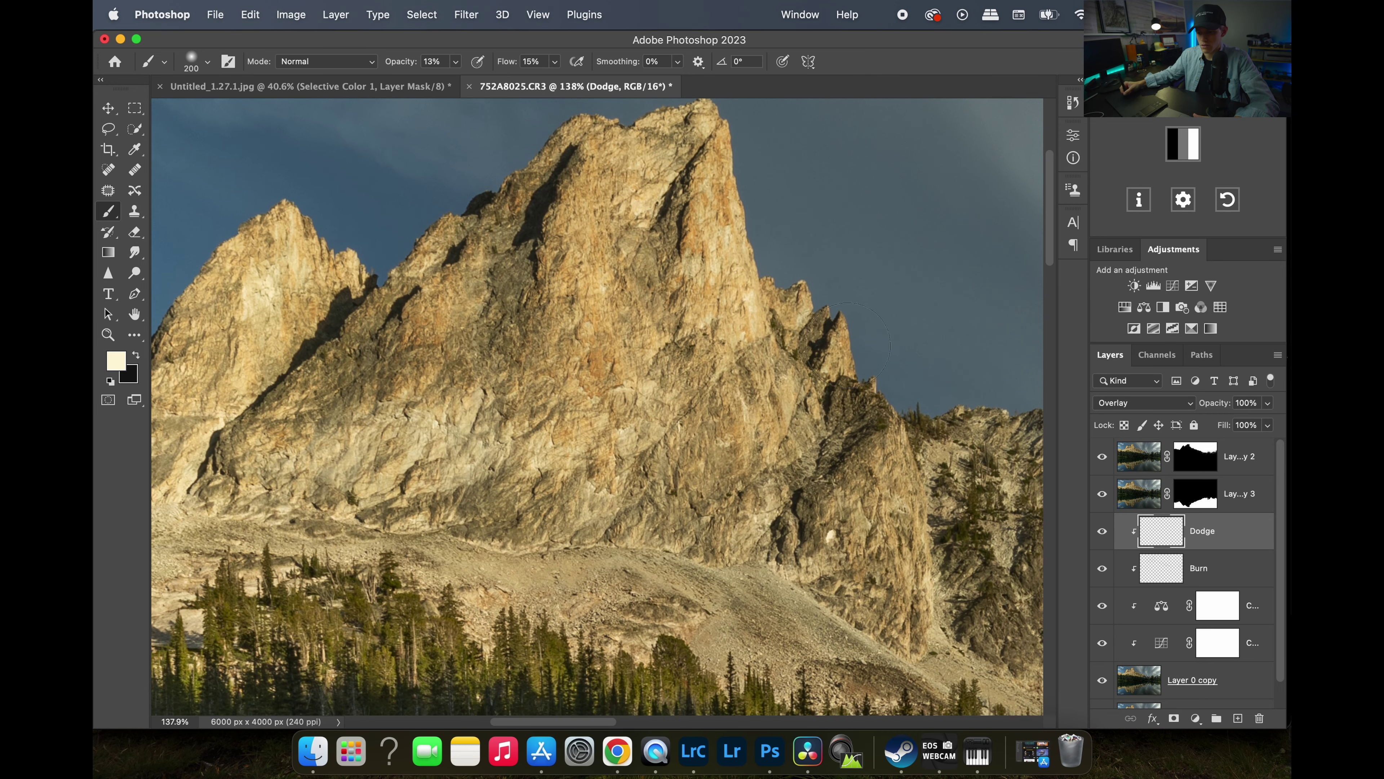
{"action": "scroll", "coordinate": [847, 345], "scroll_direction": "right", "scroll_amount": 5}
{"action": "scroll", "coordinate": [847, 345], "scroll_direction": "down", "scroll_amount": 2}
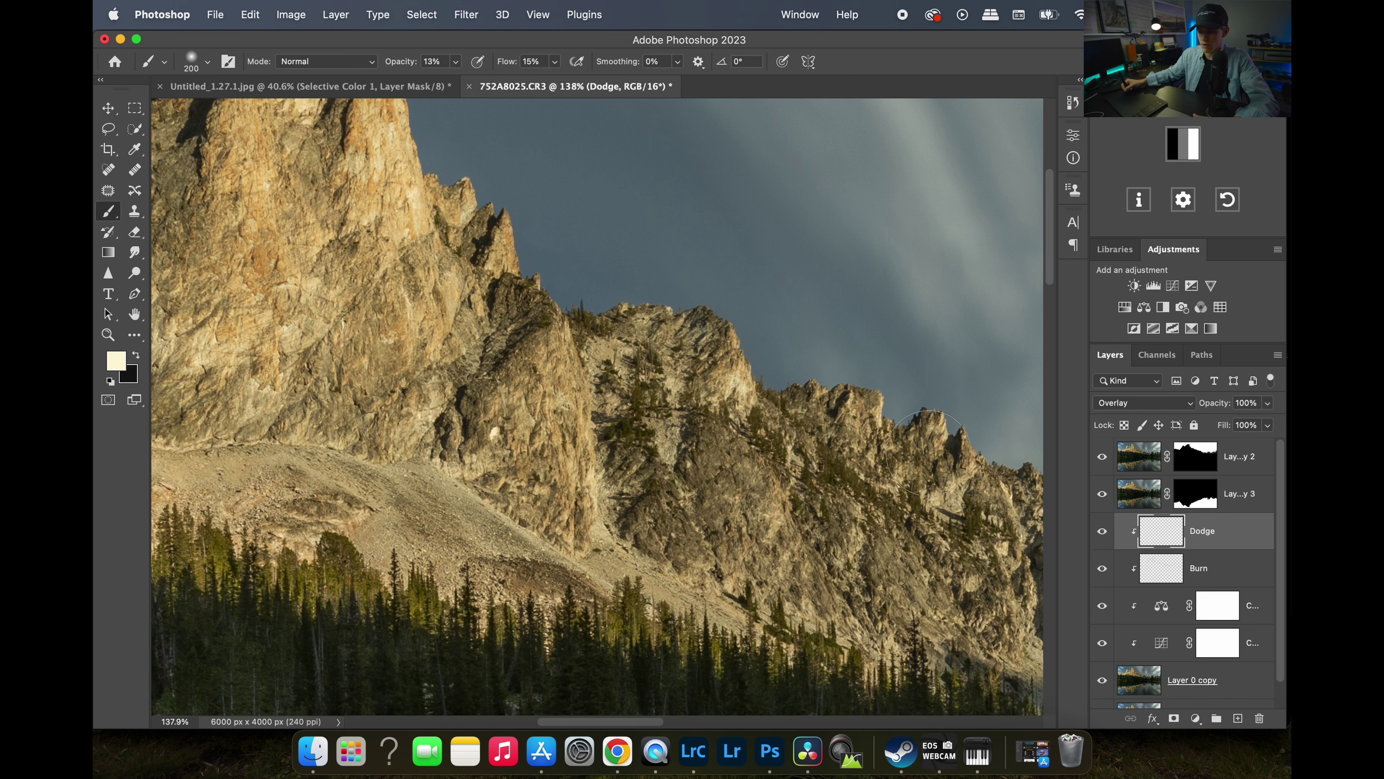
{"action": "left_click_drag", "start_coordinate": [902, 424], "coordinate": [743, 372]}
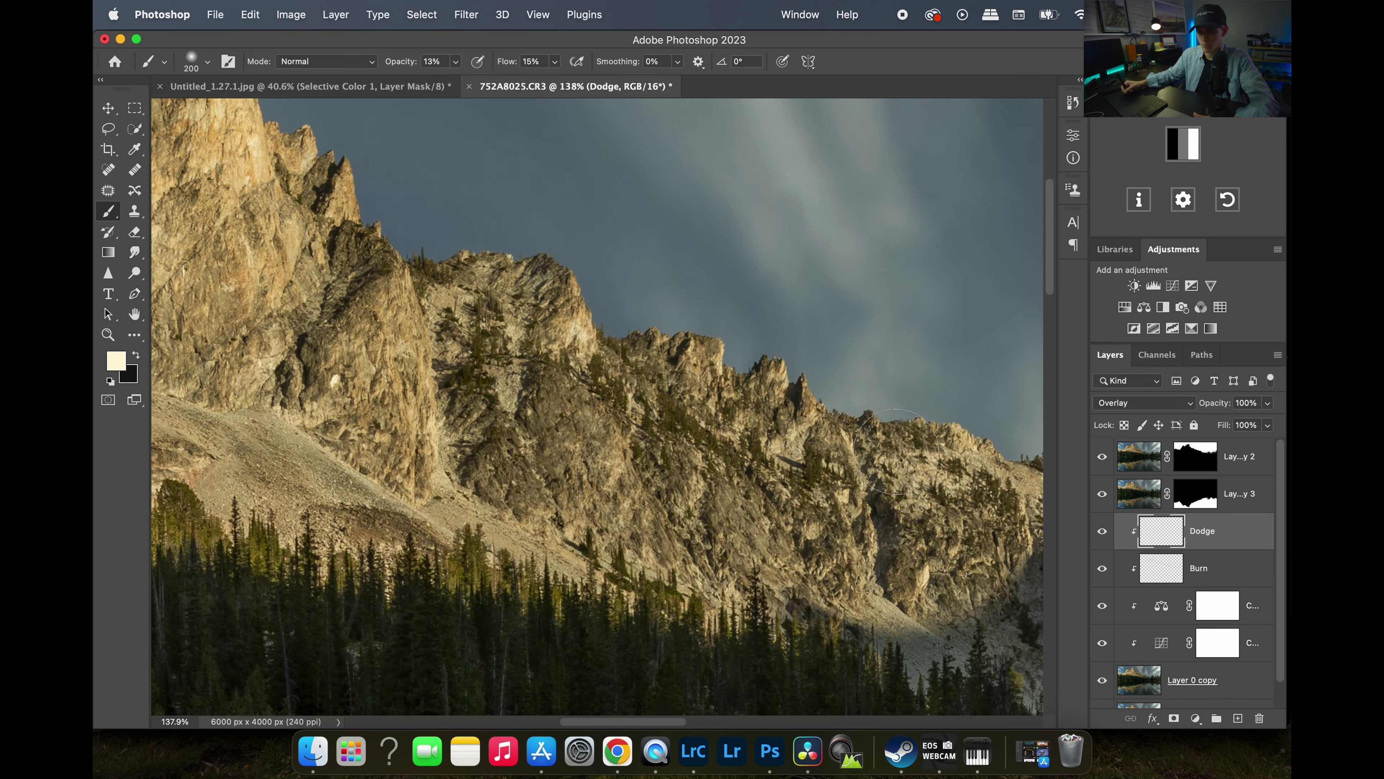
{"action": "left_click_drag", "start_coordinate": [896, 452], "coordinate": [816, 394]}
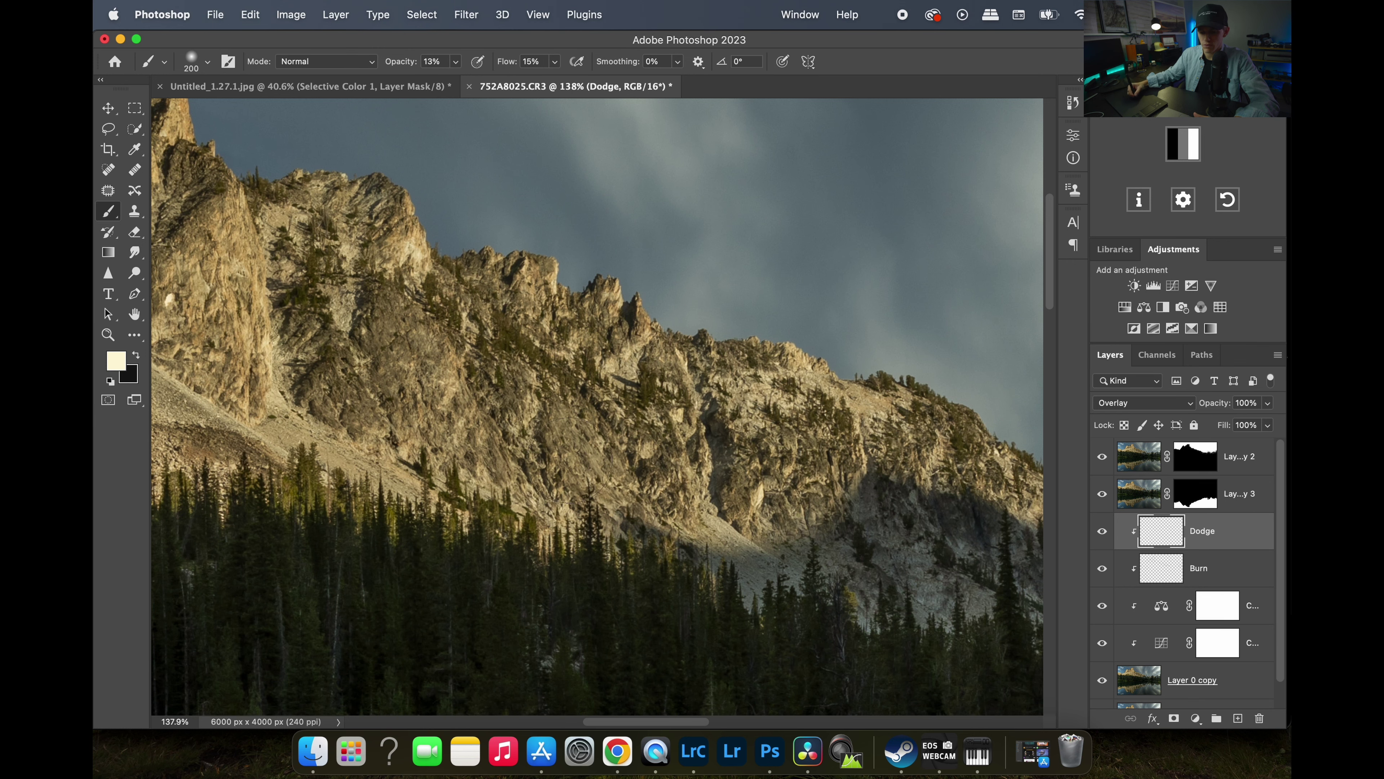
{"action": "left_click_drag", "start_coordinate": [862, 431], "coordinate": [863, 402]}
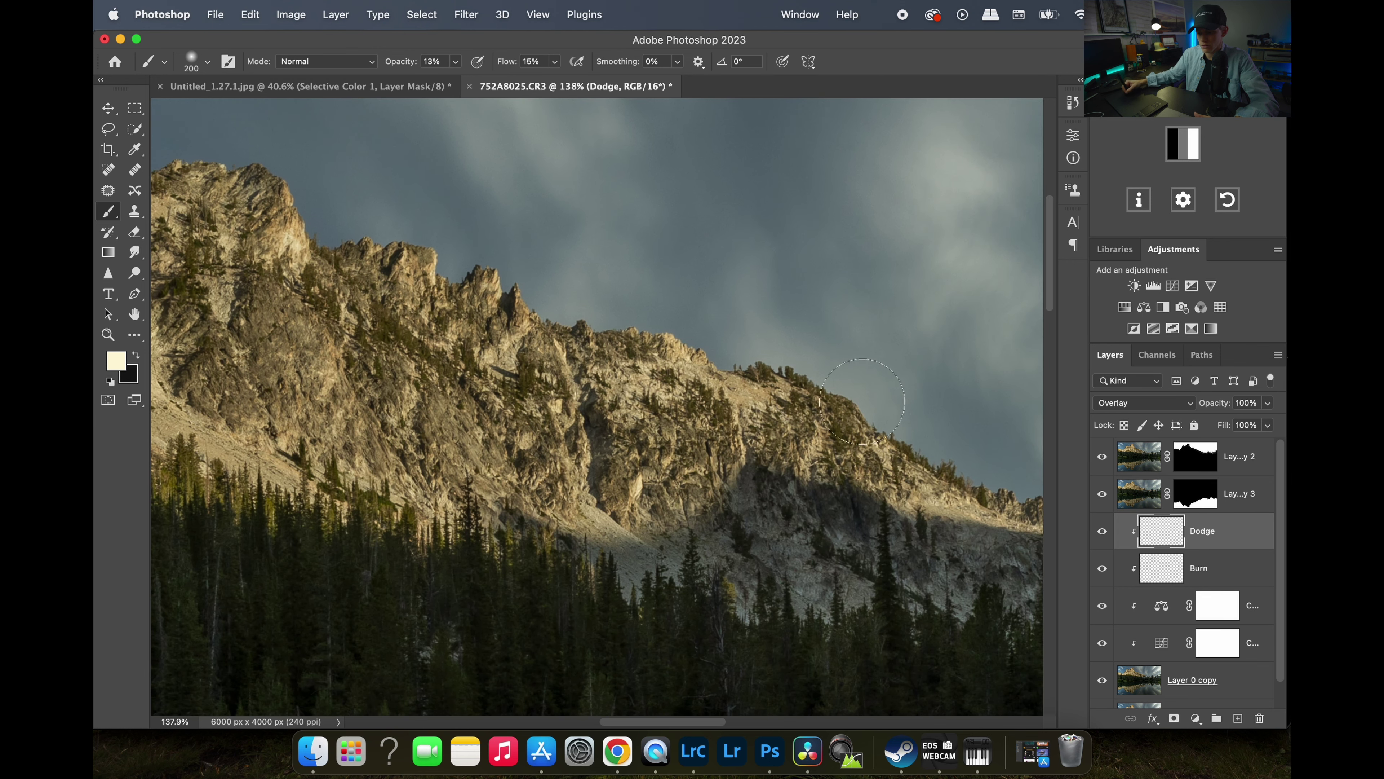
{"action": "mouse_move", "coordinate": [915, 452]}
{"action": "left_mouse_down"}
{"action": "mouse_move", "coordinate": [736, 376]}
{"action": "mouse_move", "coordinate": [719, 384]}
{"action": "left_mouse_up"}
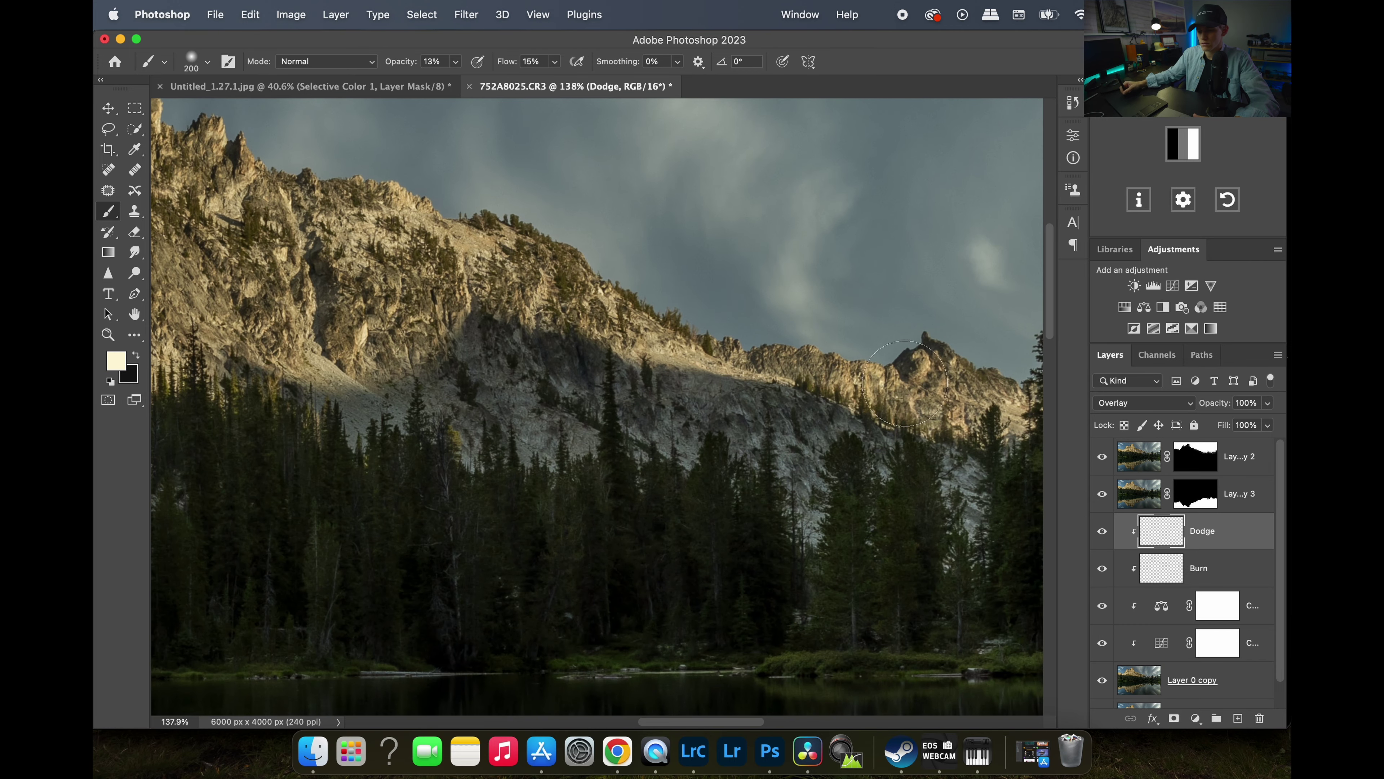
{"action": "mouse_move", "coordinate": [998, 401]}
{"action": "left_mouse_down"}
{"action": "mouse_move", "coordinate": [654, 359]}
{"action": "mouse_move", "coordinate": [652, 340]}
{"action": "left_mouse_up"}
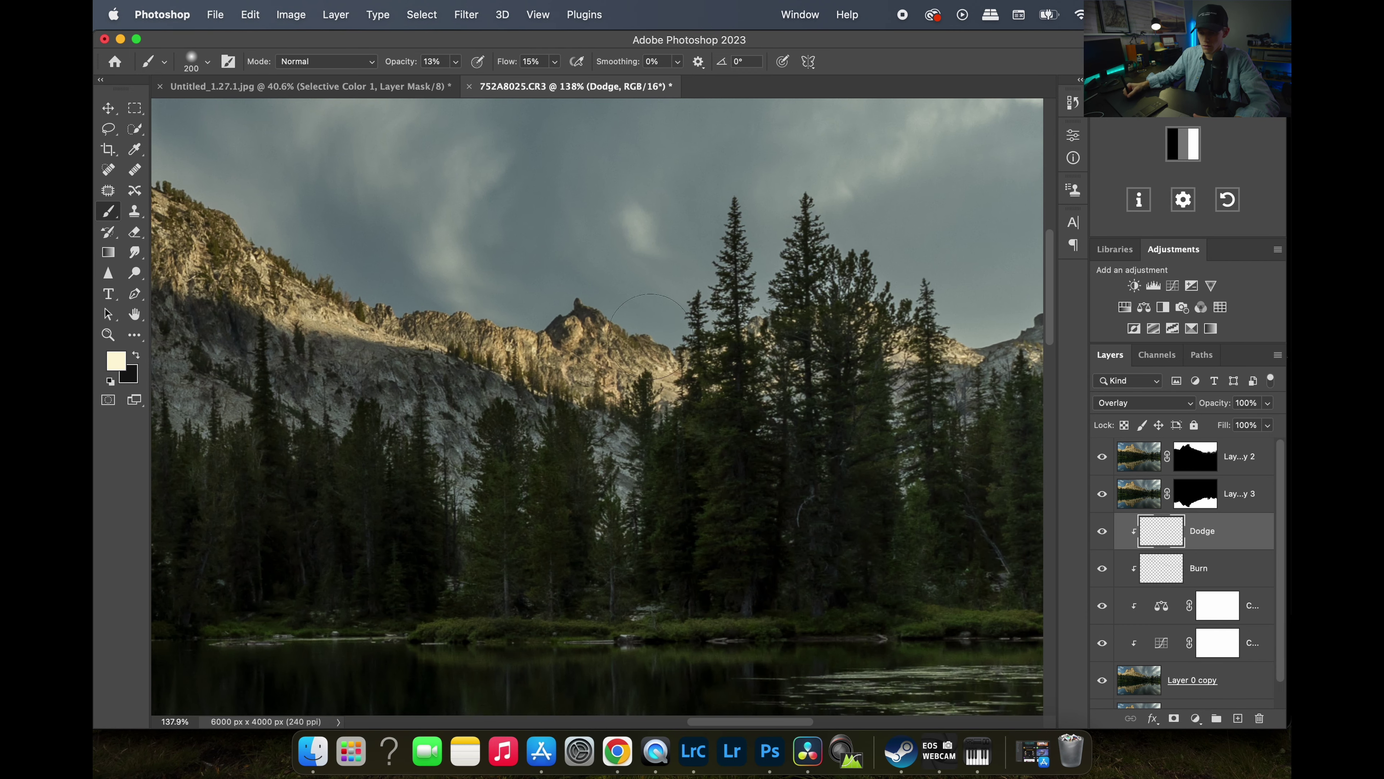
{"action": "mouse_move", "coordinate": [914, 371]}
{"action": "left_mouse_down"}
{"action": "mouse_move", "coordinate": [649, 365]}
{"action": "mouse_move", "coordinate": [654, 377]}
{"action": "left_mouse_up"}
{"action": "left_click_drag", "start_coordinate": [933, 301], "coordinate": [546, 330]}
Toggle the Dodge layer's visibility repeatedly to compare the whole photo with and without the dodging, leaving the layer visible.
{"action": "scroll", "coordinate": [666, 316], "scroll_direction": "down", "scroll_amount": 5}
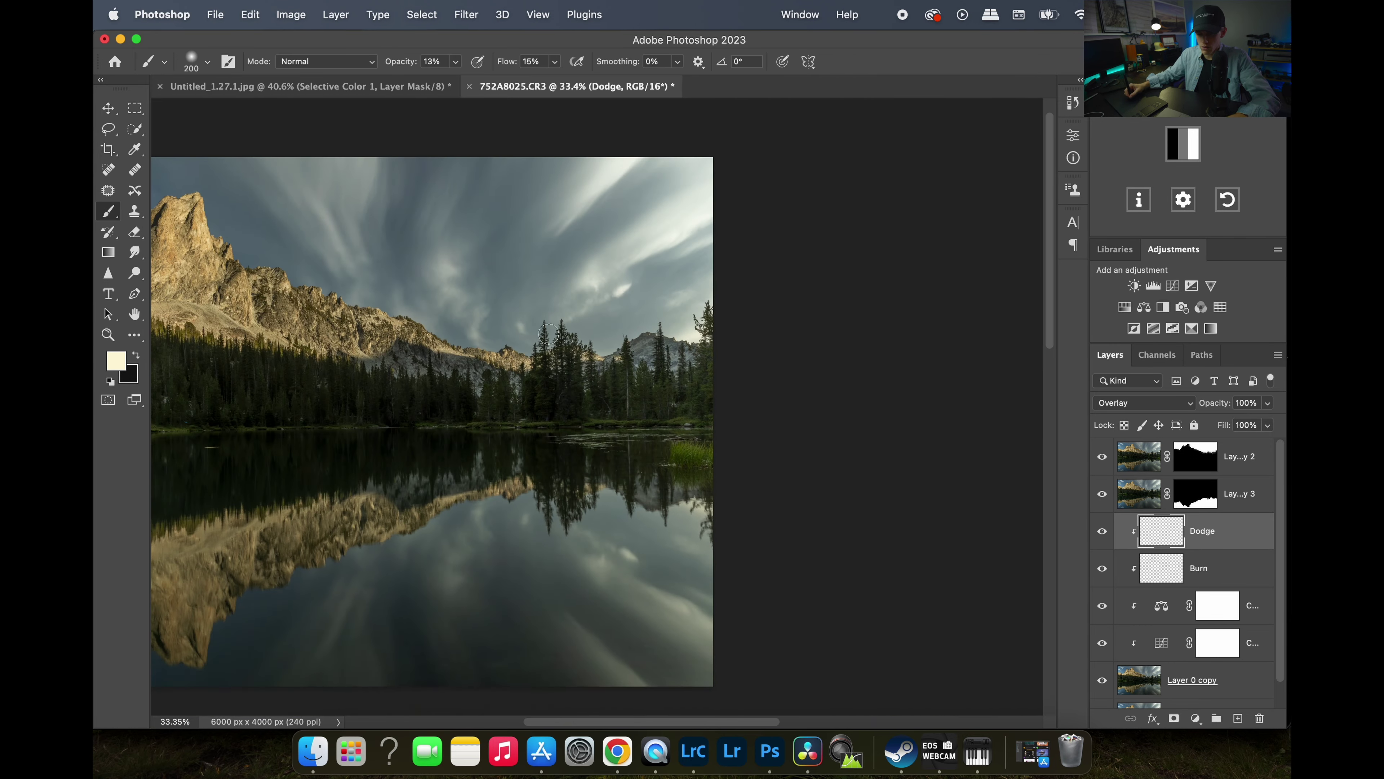
{"action": "scroll", "coordinate": [770, 347], "scroll_direction": "down", "scroll_amount": 3}
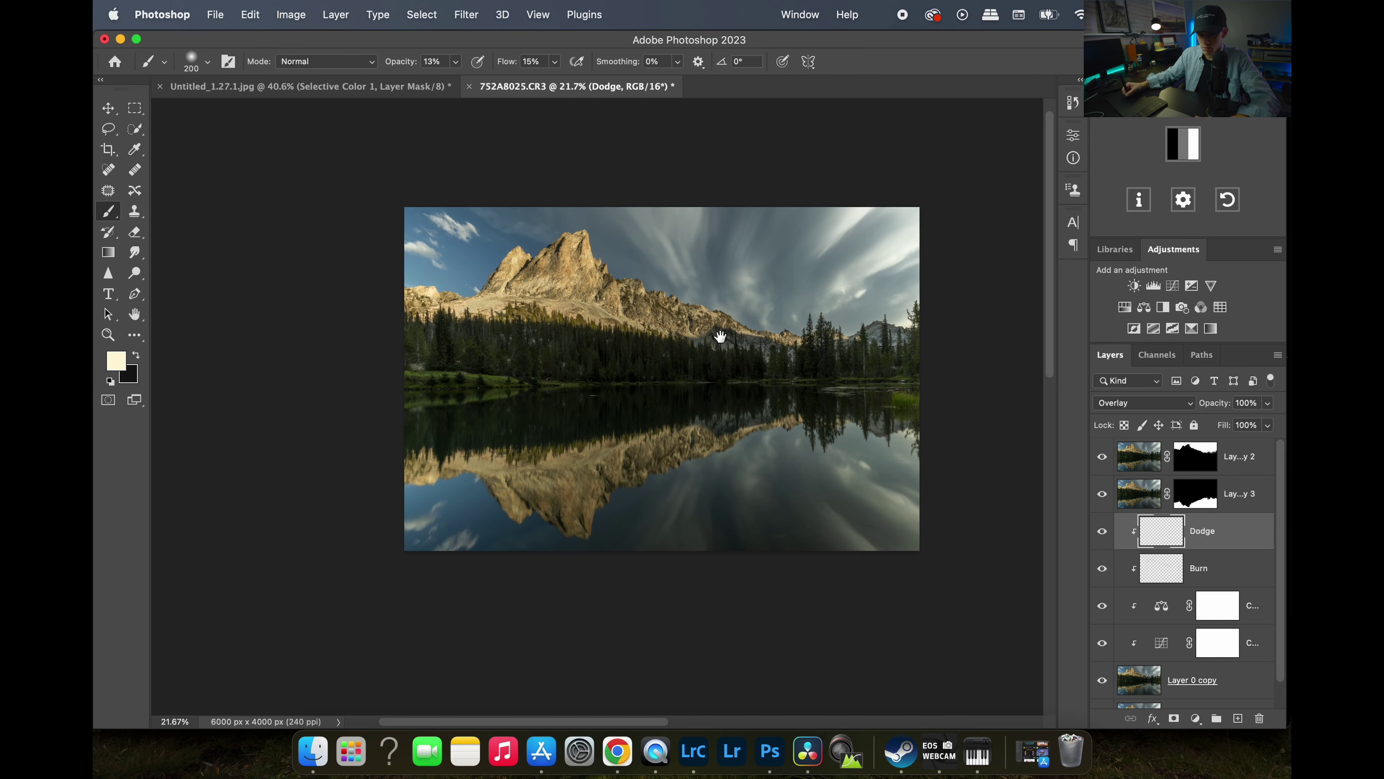
{"action": "left_click", "coordinate": [1102, 532]}
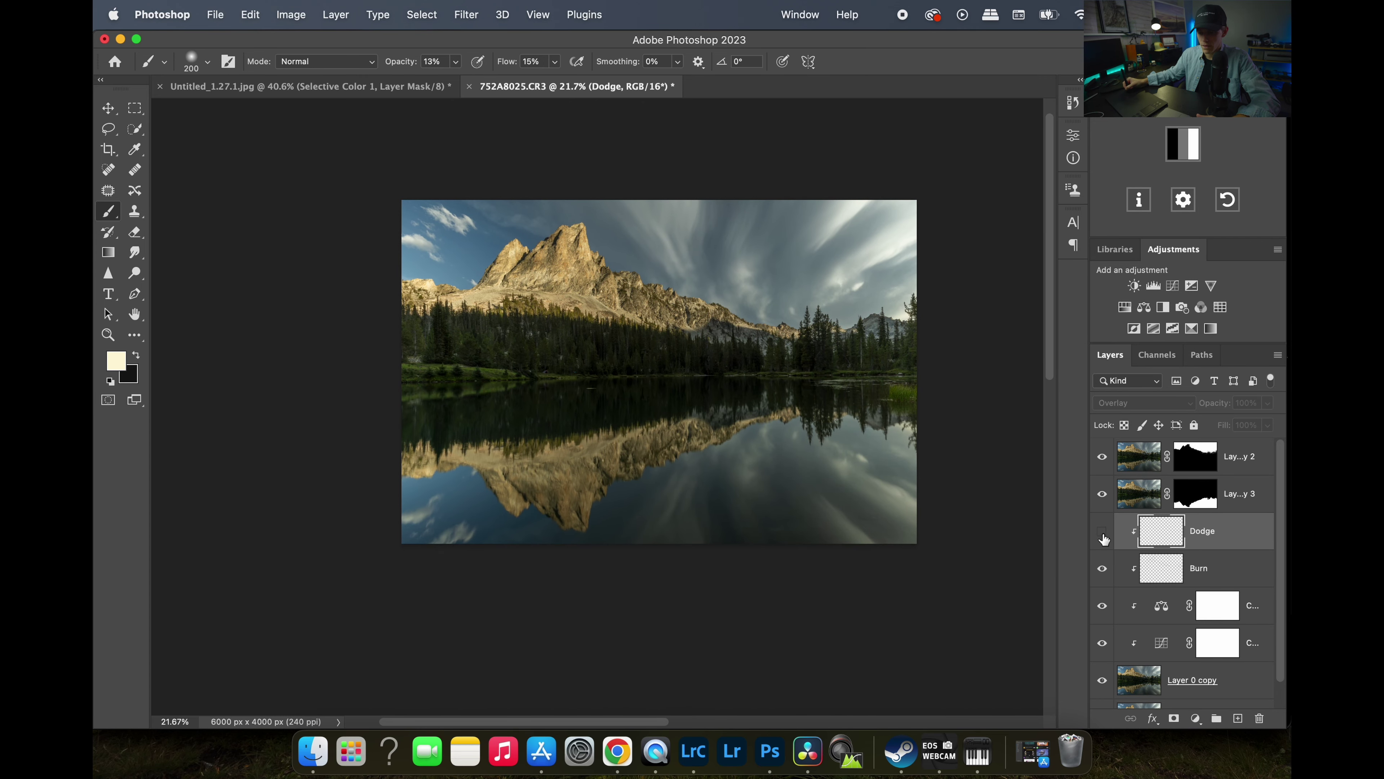
{"action": "left_click", "coordinate": [1103, 538]}
{"action": "left_click", "coordinate": [1103, 537]}
{"action": "left_click", "coordinate": [1105, 536]}
{"action": "left_click", "coordinate": [1106, 536]}
{"action": "left_click", "coordinate": [1107, 536]}
{"action": "left_click", "coordinate": [1107, 536]}
{"action": "left_click", "coordinate": [1106, 536]}
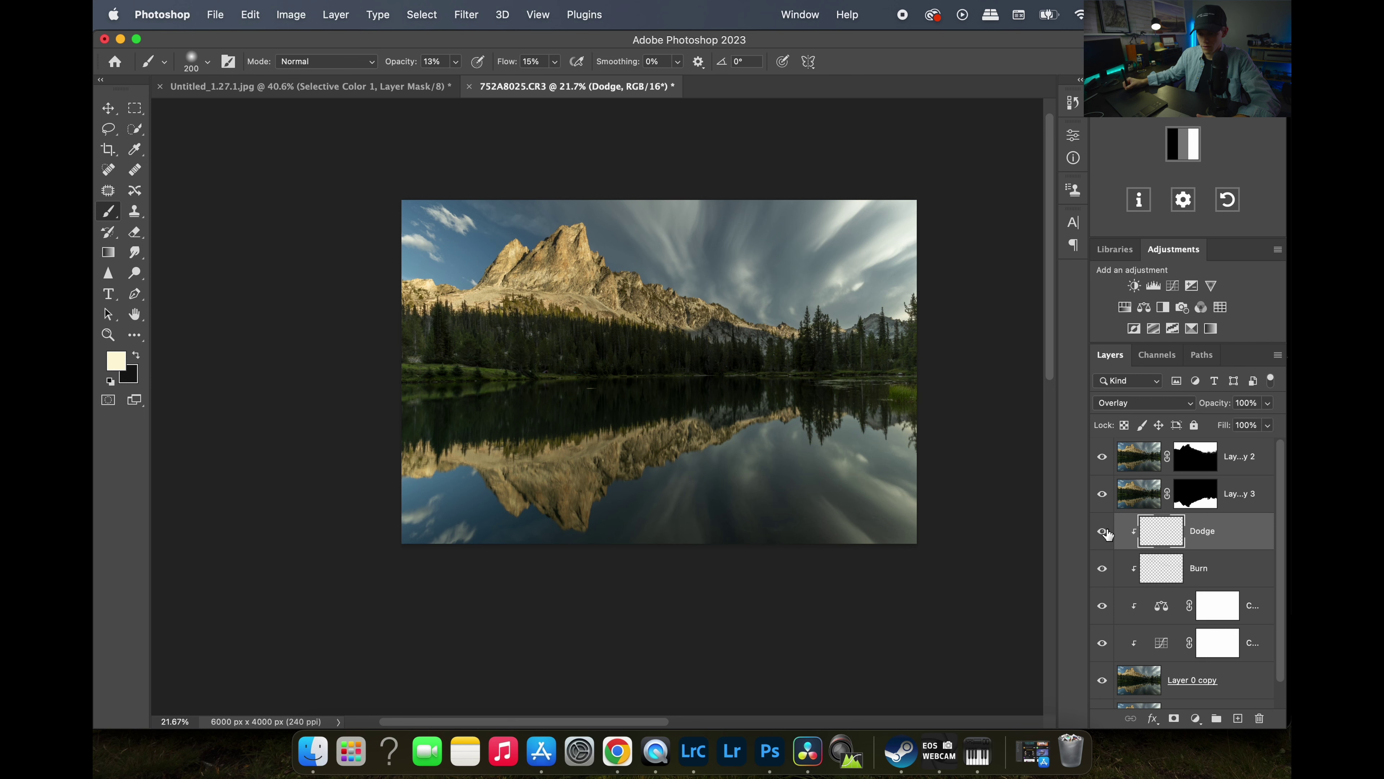
{"action": "left_click", "coordinate": [1107, 536]}
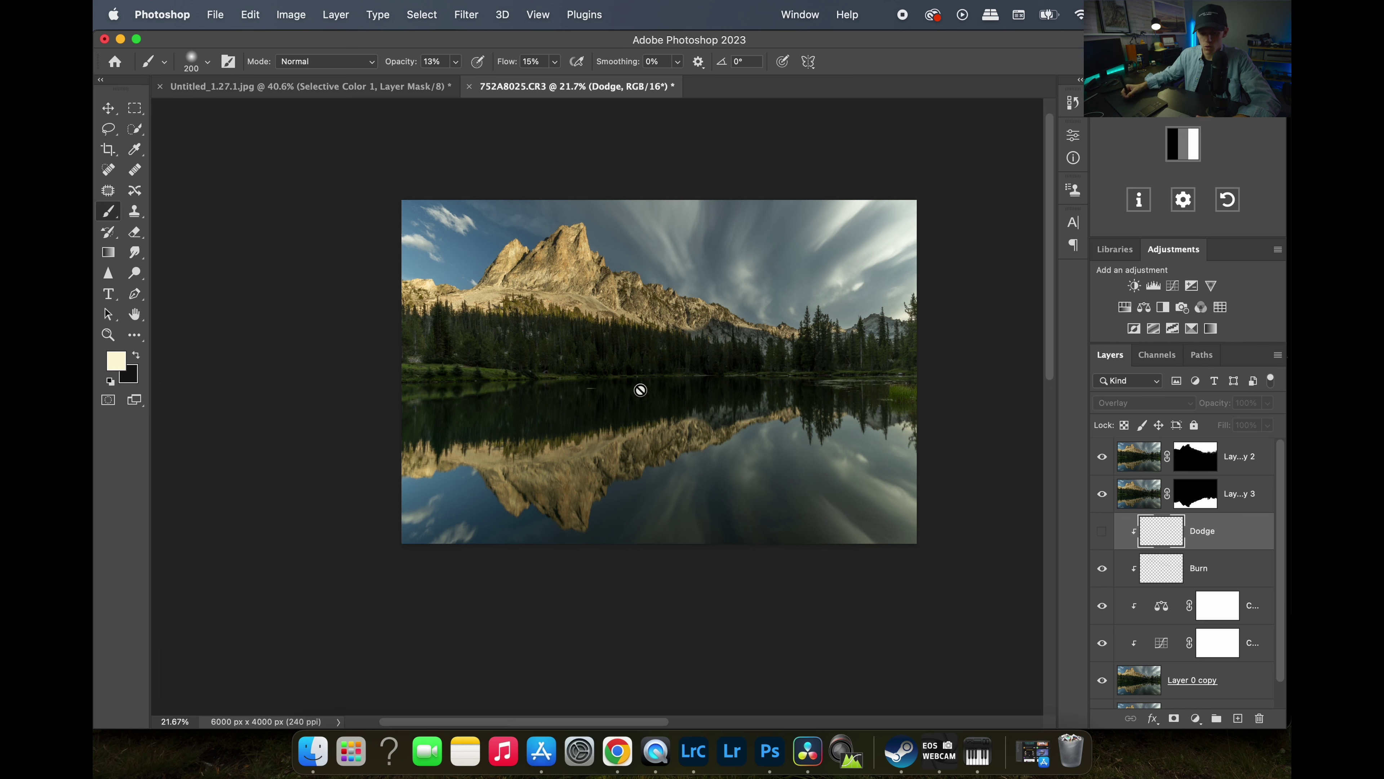
{"action": "left_click", "coordinate": [1106, 537]}
{"action": "left_click", "coordinate": [1107, 537]}
{"action": "left_click", "coordinate": [1109, 538]}
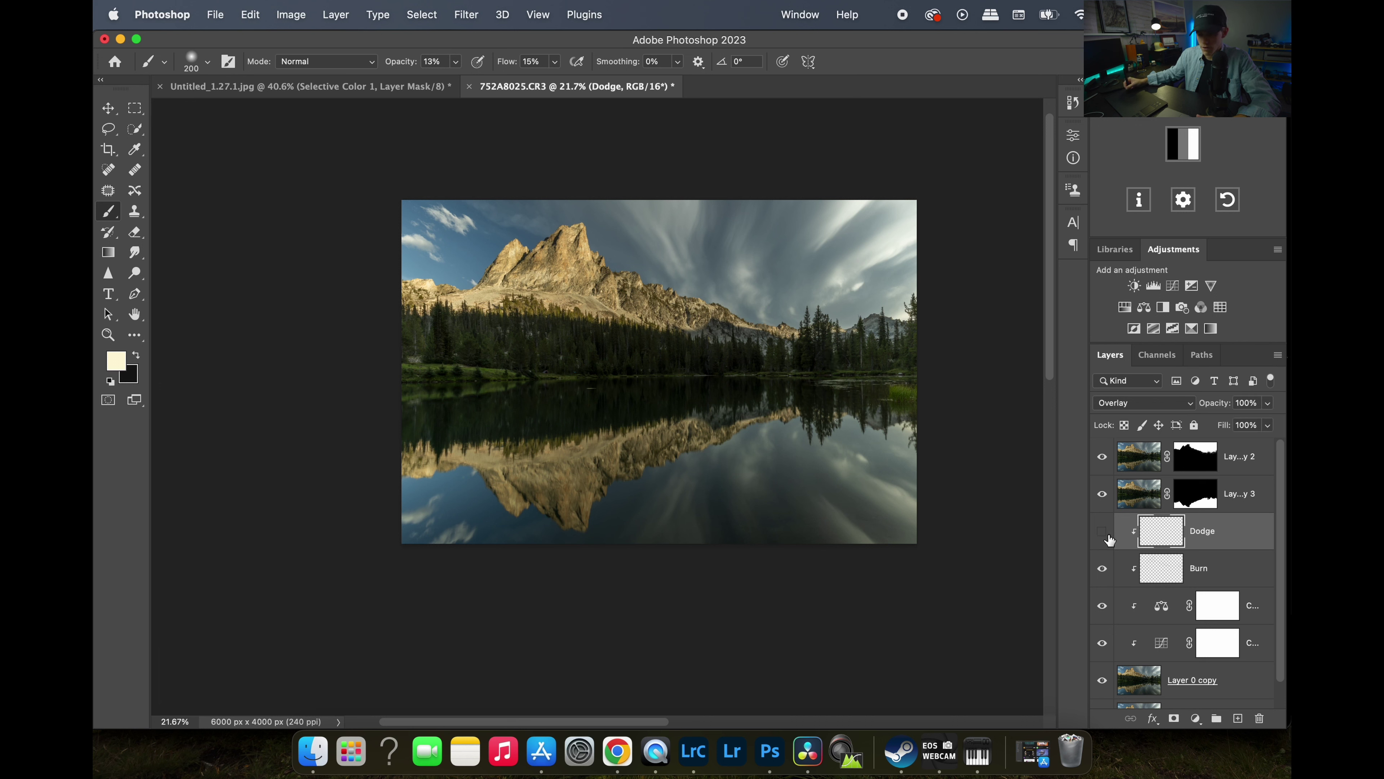
{"action": "left_click", "coordinate": [1108, 537]}
{"action": "left_click", "coordinate": [1108, 537]}
{"action": "left_click", "coordinate": [1109, 537]}
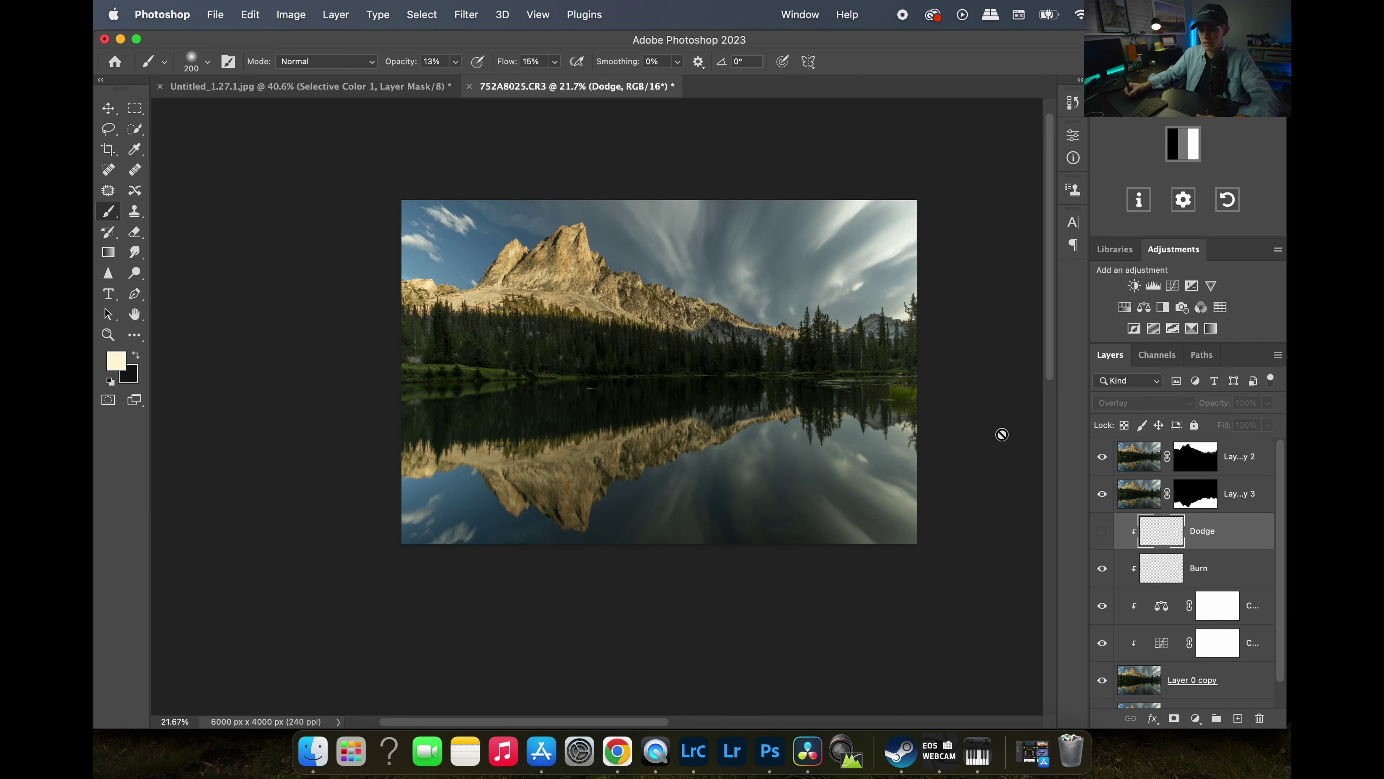
{"action": "left_click", "coordinate": [1108, 534]}
{"action": "left_click", "coordinate": [1110, 534]}
{"action": "left_click", "coordinate": [1111, 534]}
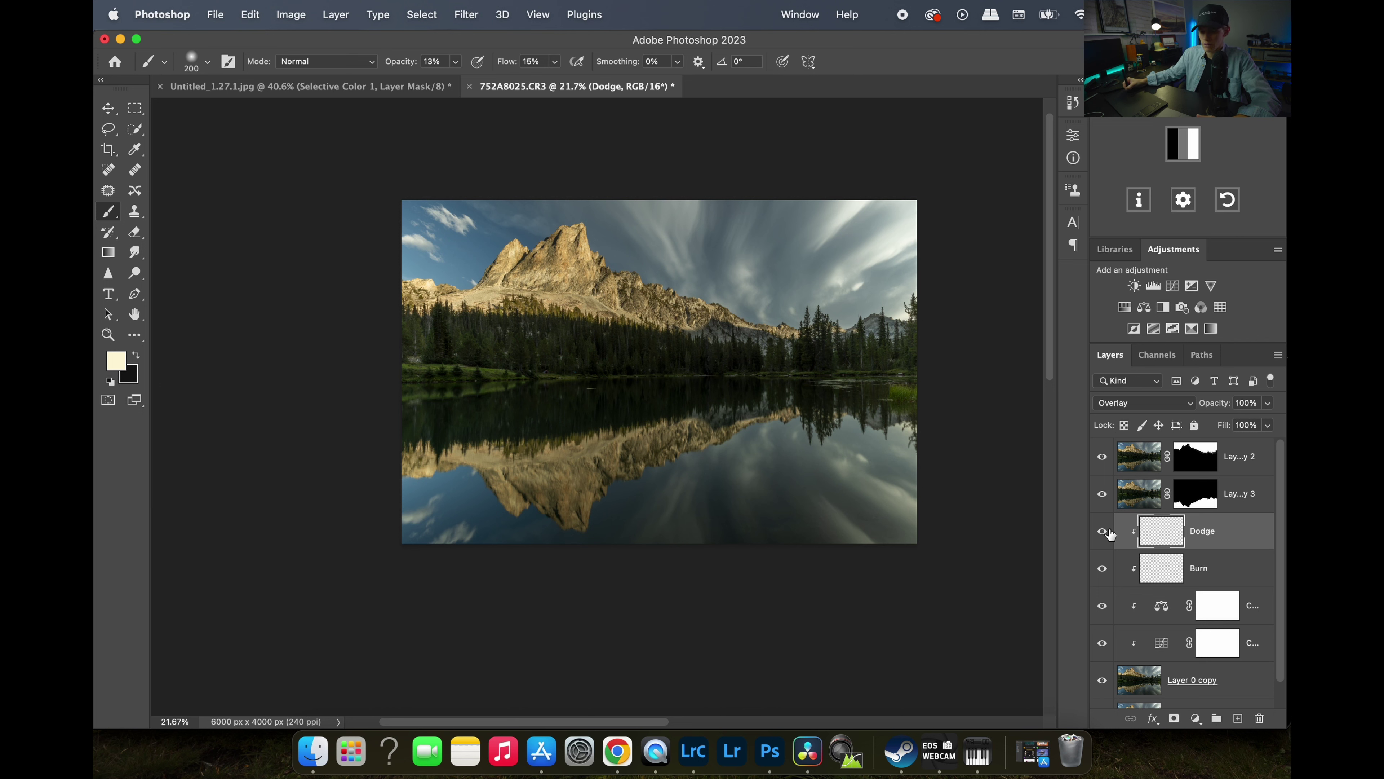
Examine the shaded forest, the far shoreline and the mountain's reflection in the lake for highlights to dodge.
{"action": "key", "text": "z"}
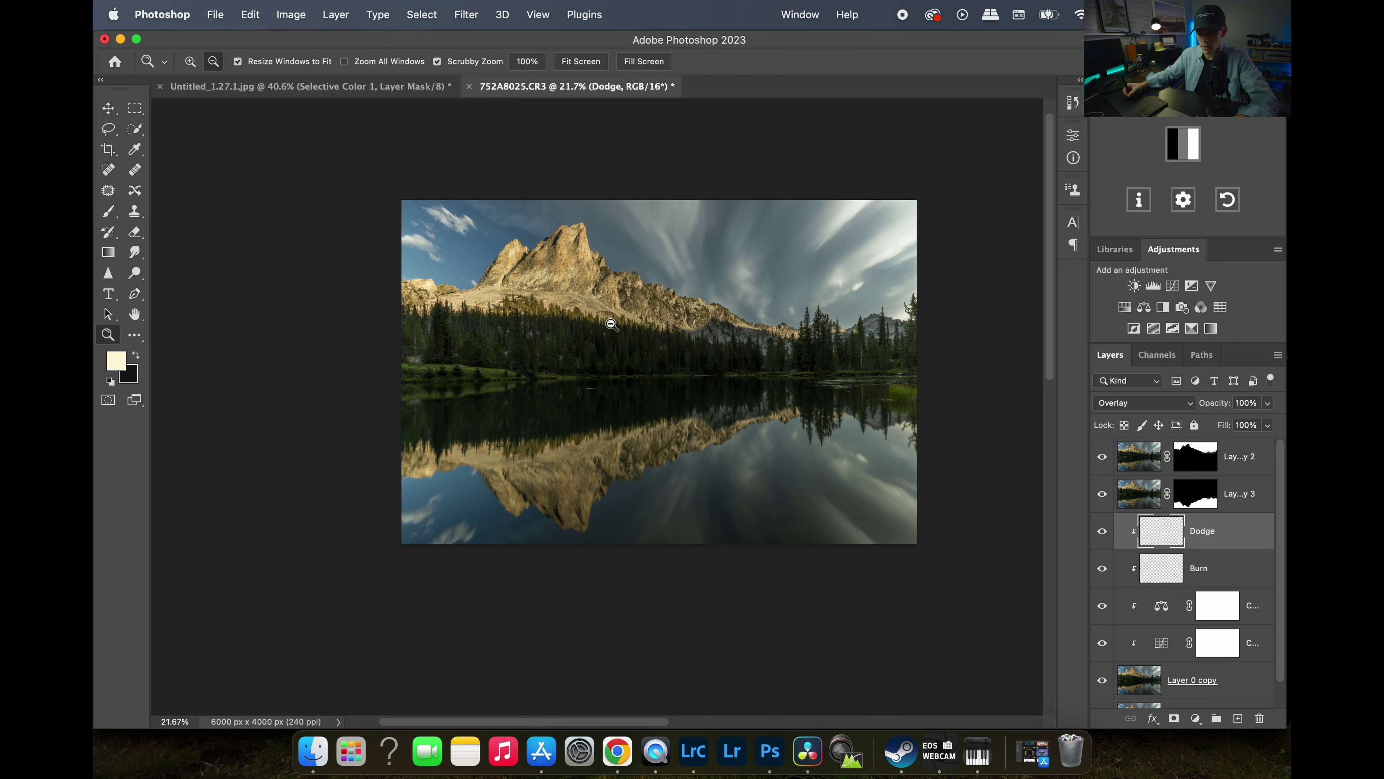
{"action": "left_click_drag", "start_coordinate": [612, 325], "coordinate": [678, 390]}
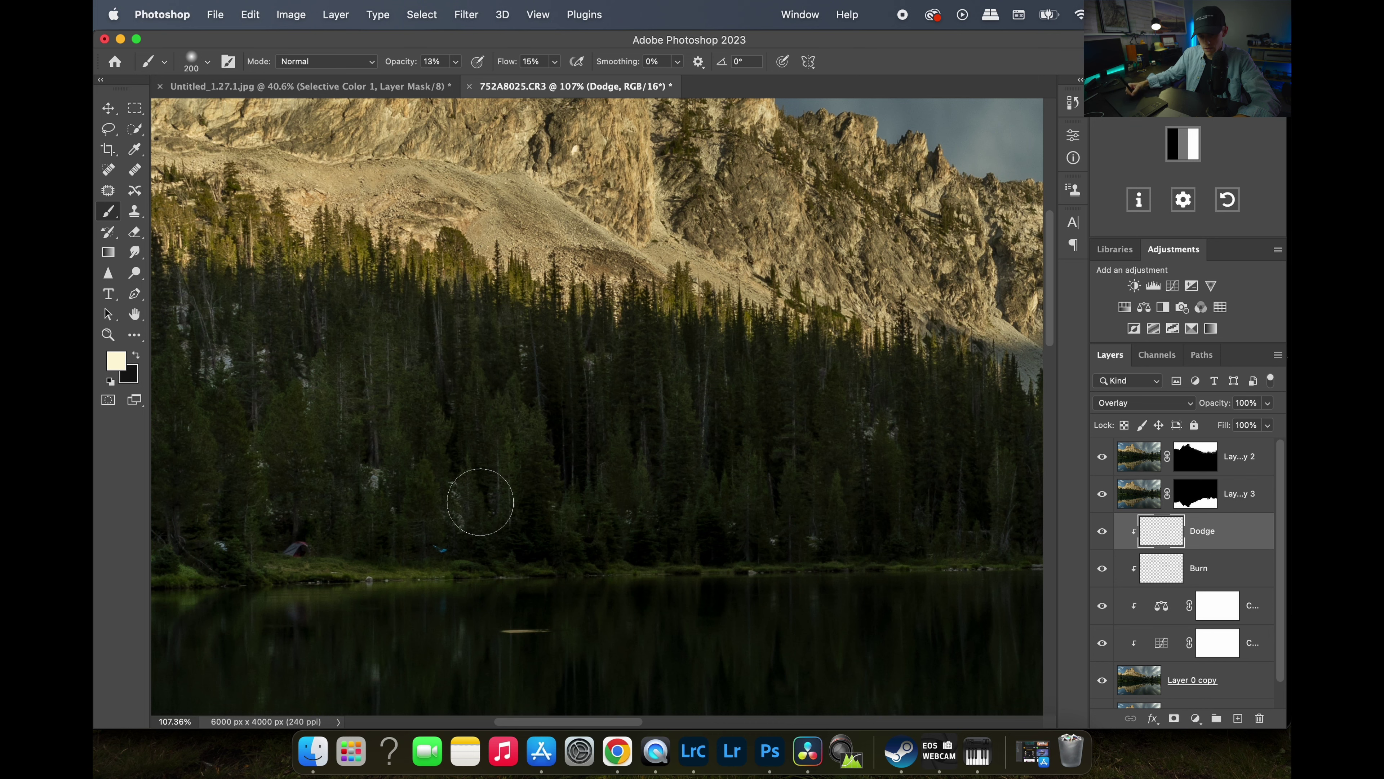
{"action": "scroll", "coordinate": [650, 571], "scroll_direction": "right", "scroll_amount": 10}
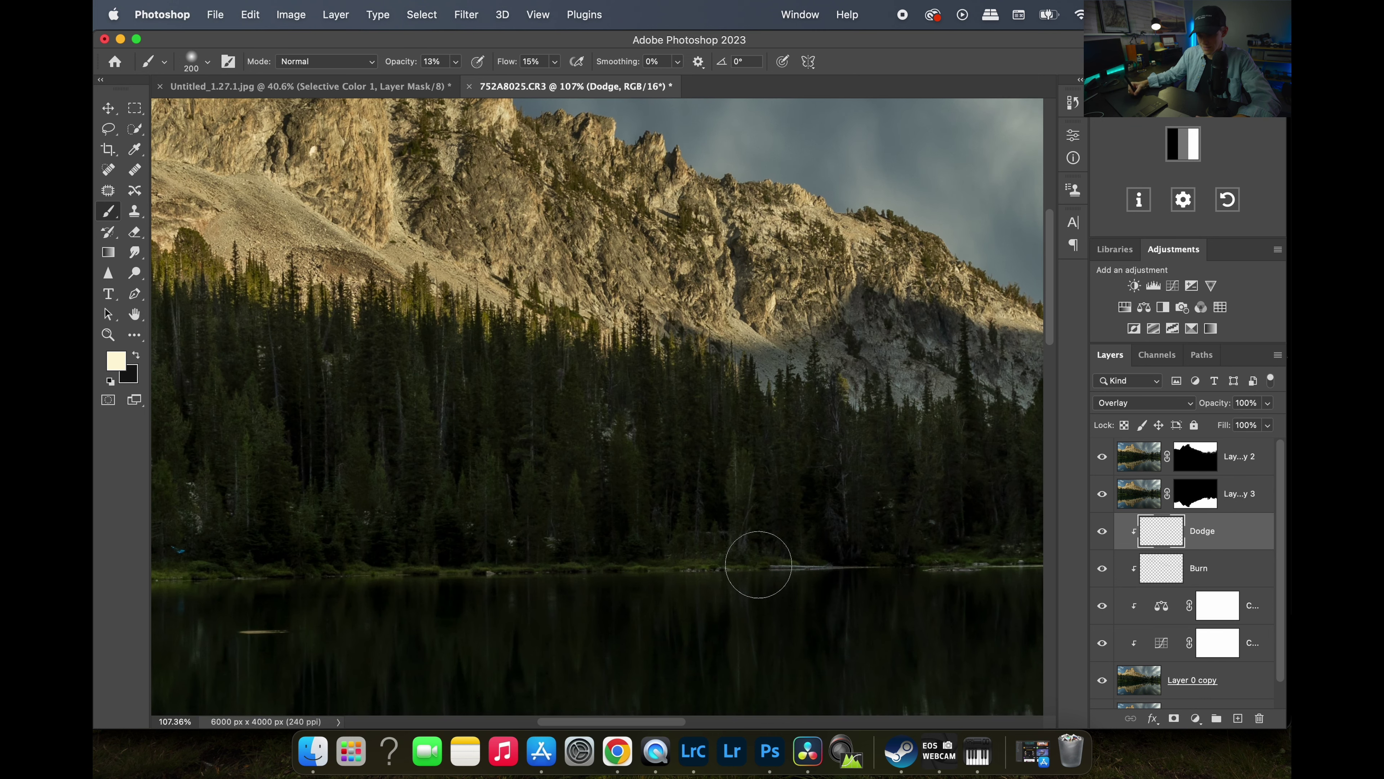
{"action": "scroll", "coordinate": [784, 593], "scroll_direction": "down", "scroll_amount": 5}
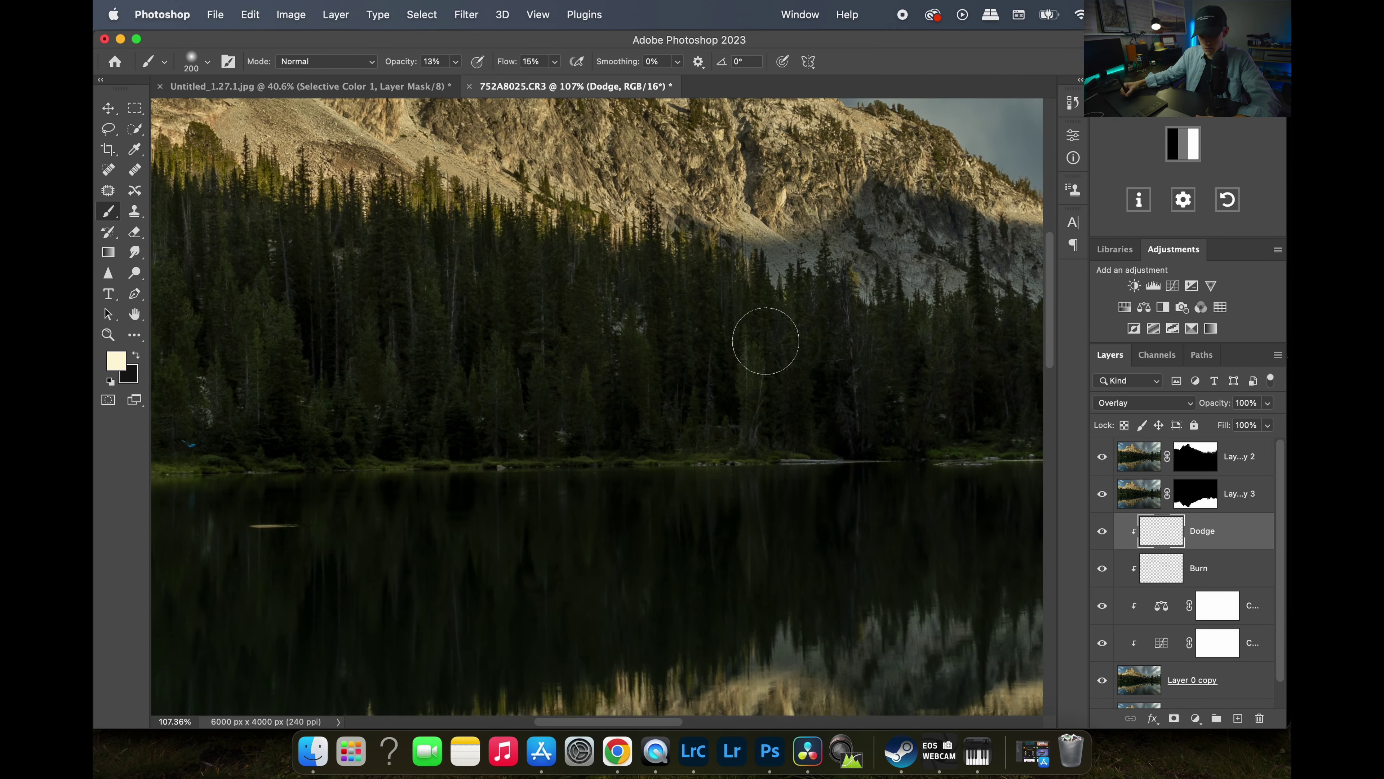
{"action": "mouse_move", "coordinate": [868, 357]}
{"action": "left_mouse_down"}
{"action": "mouse_move", "coordinate": [726, 326]}
{"action": "mouse_move", "coordinate": [750, 313]}
{"action": "left_mouse_up"}
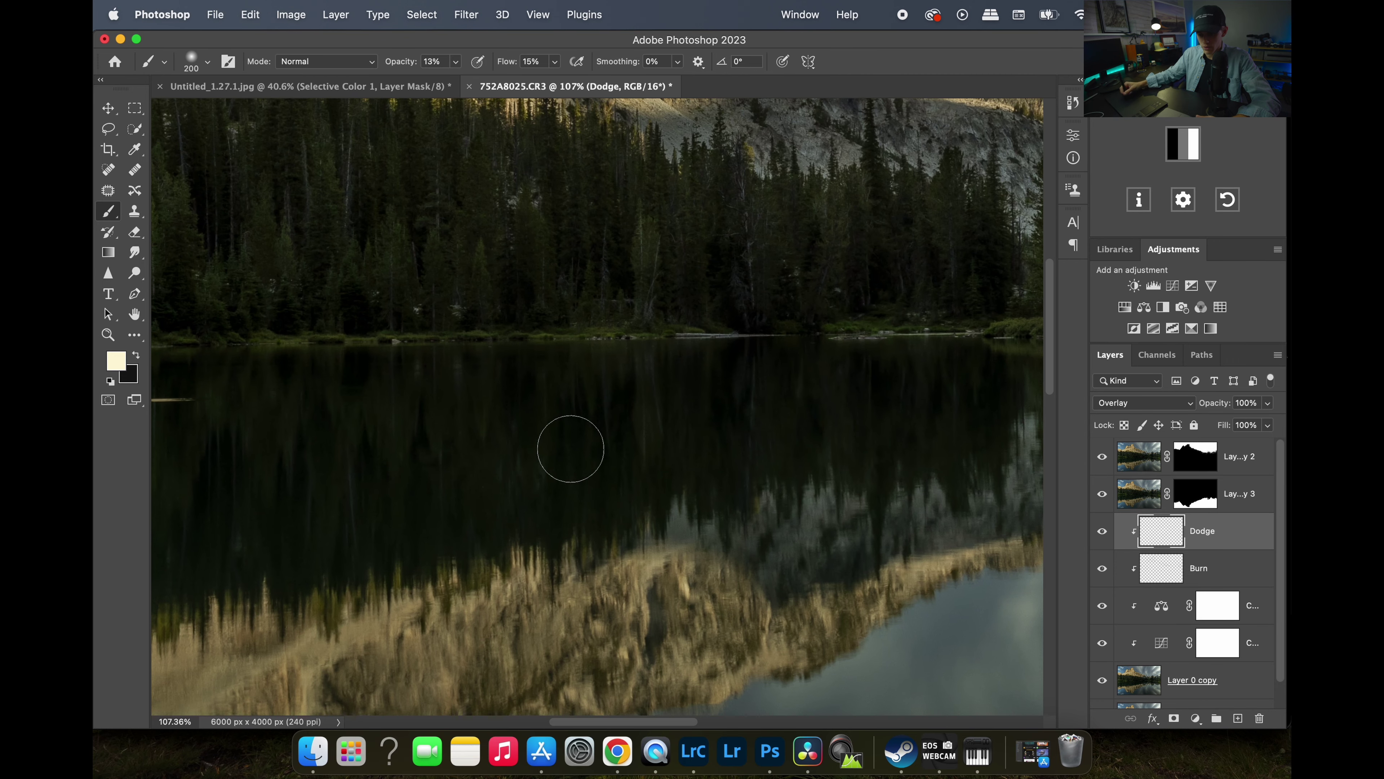
{"action": "left_click_drag", "start_coordinate": [343, 550], "coordinate": [684, 358]}
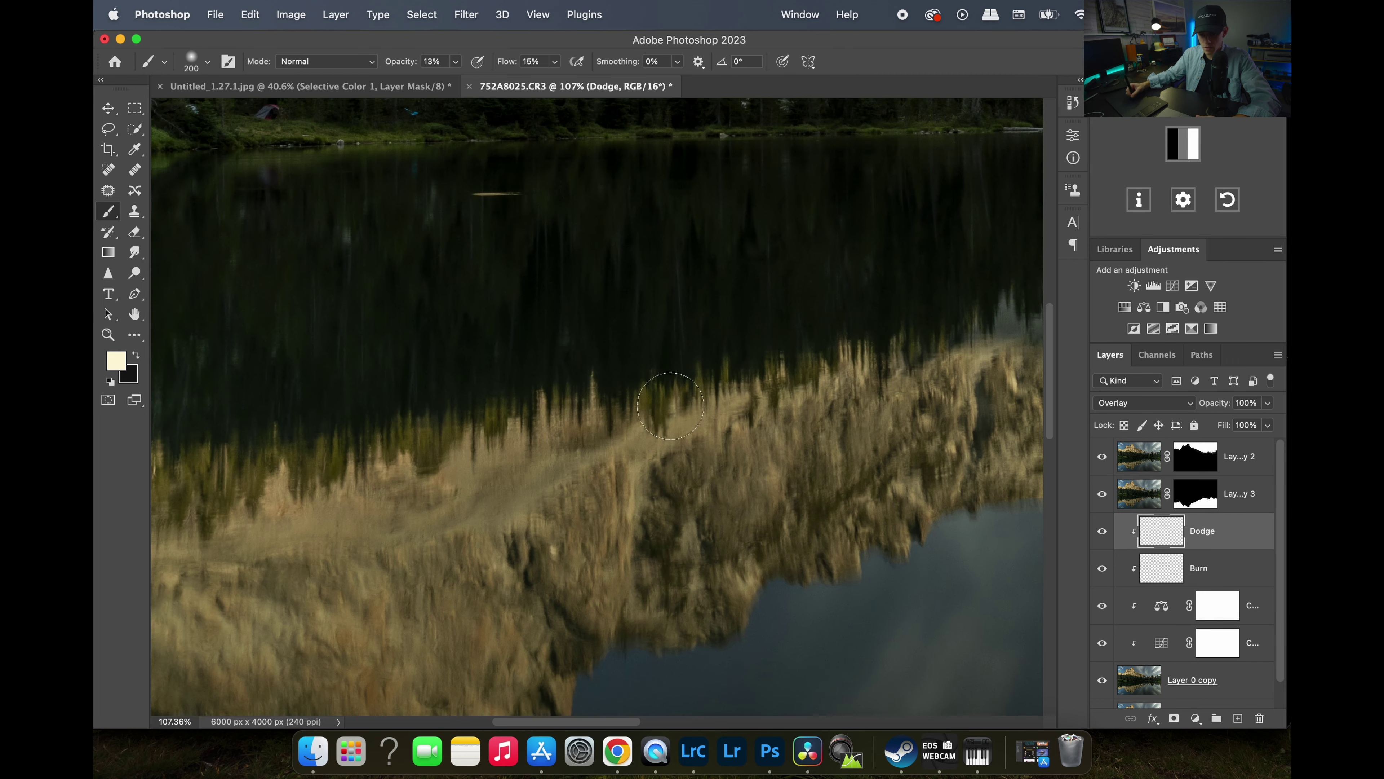
{"action": "left_click_drag", "start_coordinate": [305, 460], "coordinate": [493, 333]}
{"action": "scroll", "coordinate": [512, 388], "scroll_direction": "down", "scroll_amount": 5}
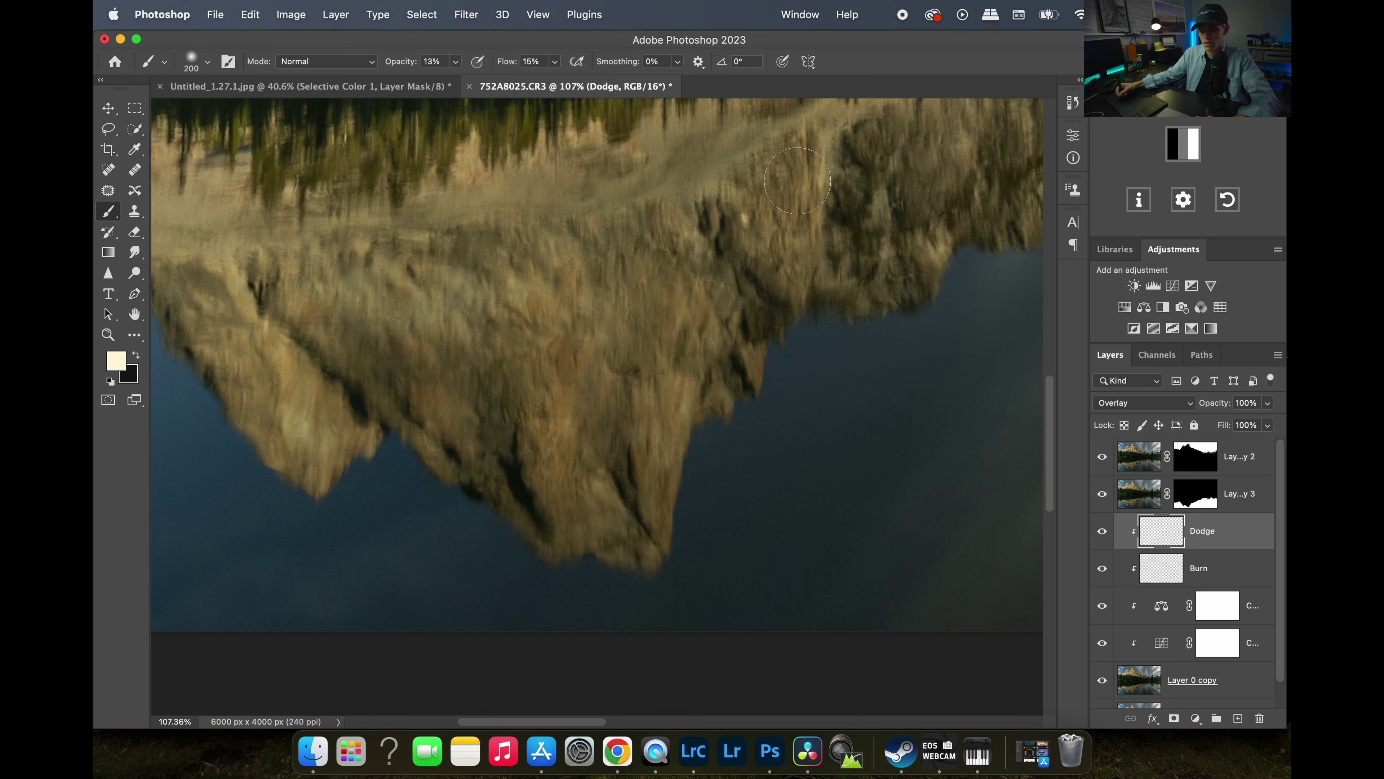
Examine the reflected peak and the reflected ridgeline along the lake for remaining highlights to dodge, ending with the whole photo in view.
{"action": "left_click_drag", "start_coordinate": [634, 155], "coordinate": [588, 335]}
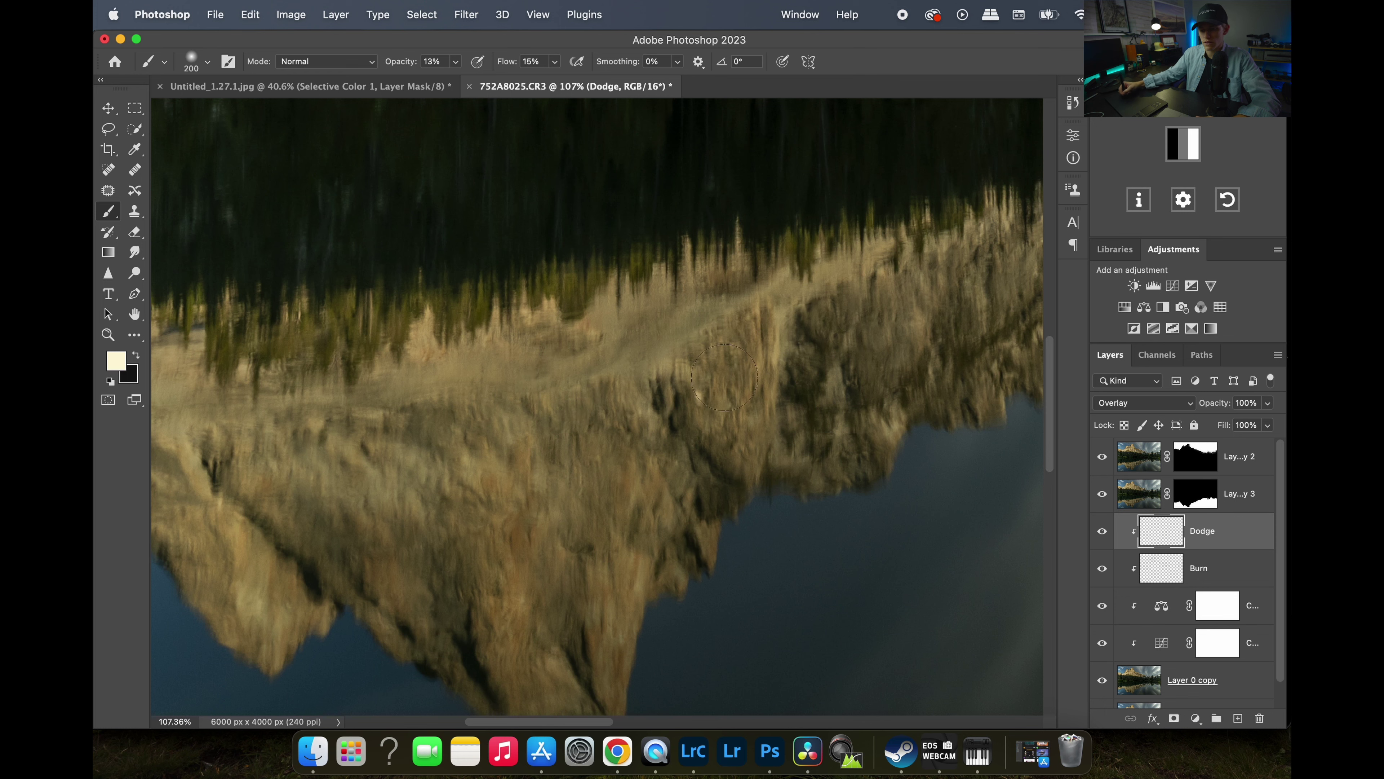
{"action": "scroll", "coordinate": [757, 384], "scroll_direction": "left", "scroll_amount": 10}
{"action": "scroll", "coordinate": [757, 384], "scroll_direction": "down", "scroll_amount": 3}
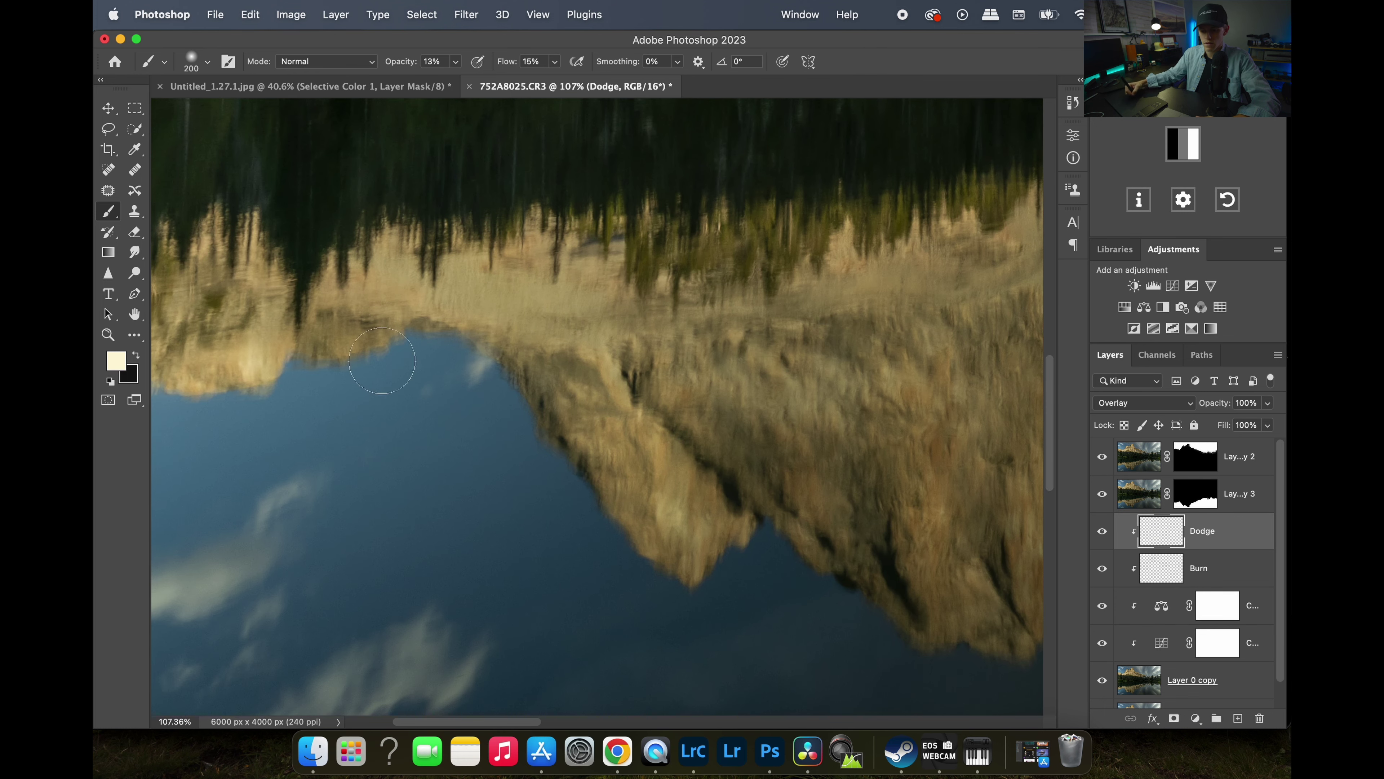
{"action": "scroll", "coordinate": [504, 347], "scroll_direction": "right", "scroll_amount": 15}
{"action": "scroll", "coordinate": [503, 347], "scroll_direction": "up", "scroll_amount": 5}
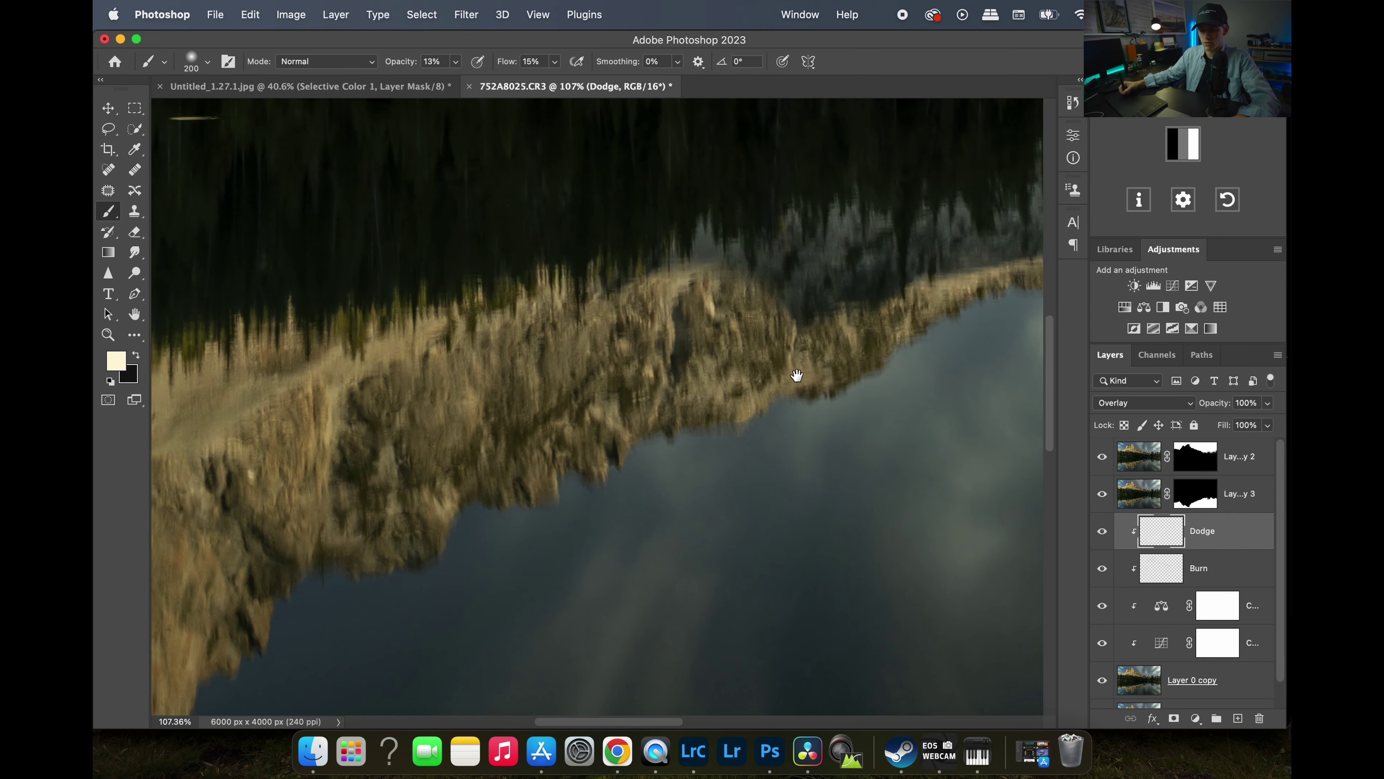
{"action": "scroll", "coordinate": [804, 341], "scroll_direction": "down", "scroll_amount": 10}
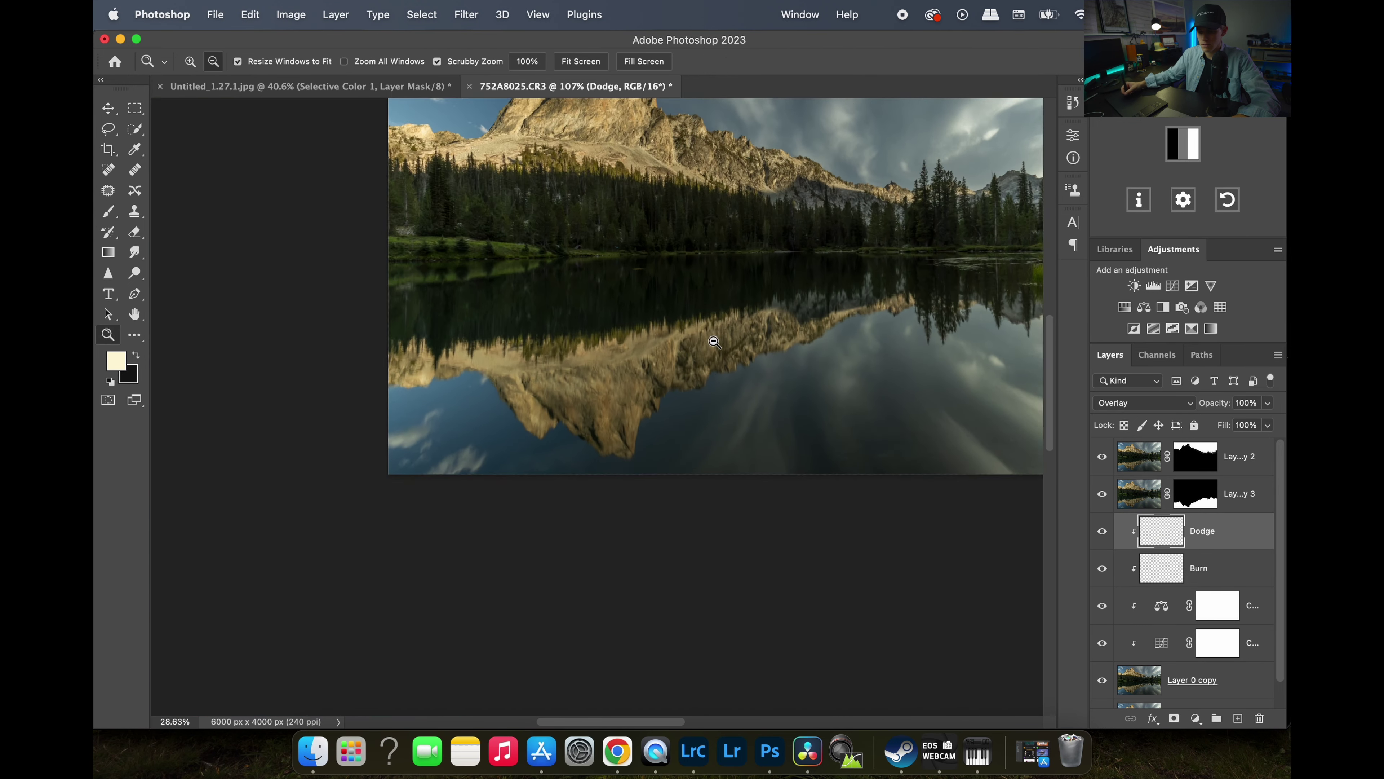
{"action": "left_click_drag", "start_coordinate": [763, 361], "coordinate": [675, 416]}
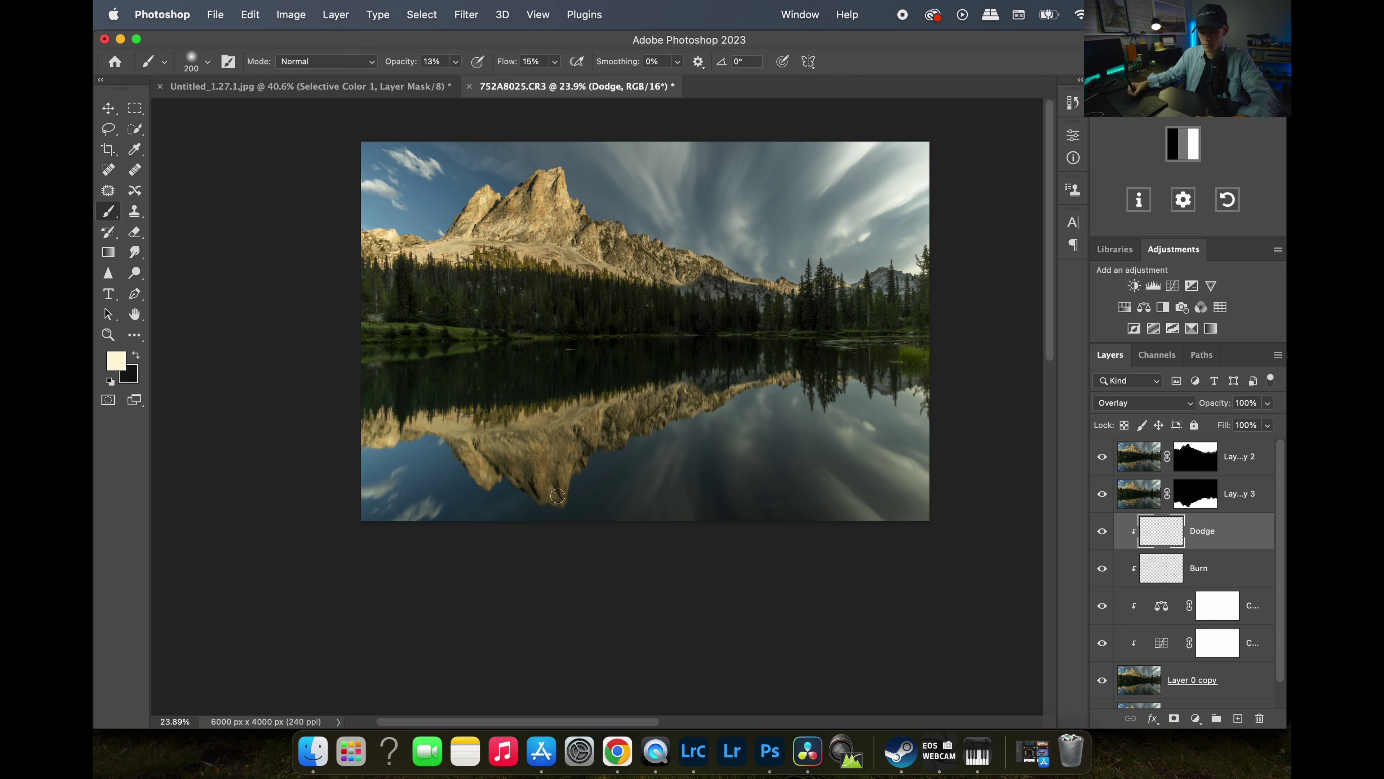
Toggle the Dodge layer off and on to compare the photo before and after dodging, leaving the layer visible.
{"action": "left_click", "coordinate": [1101, 533]}
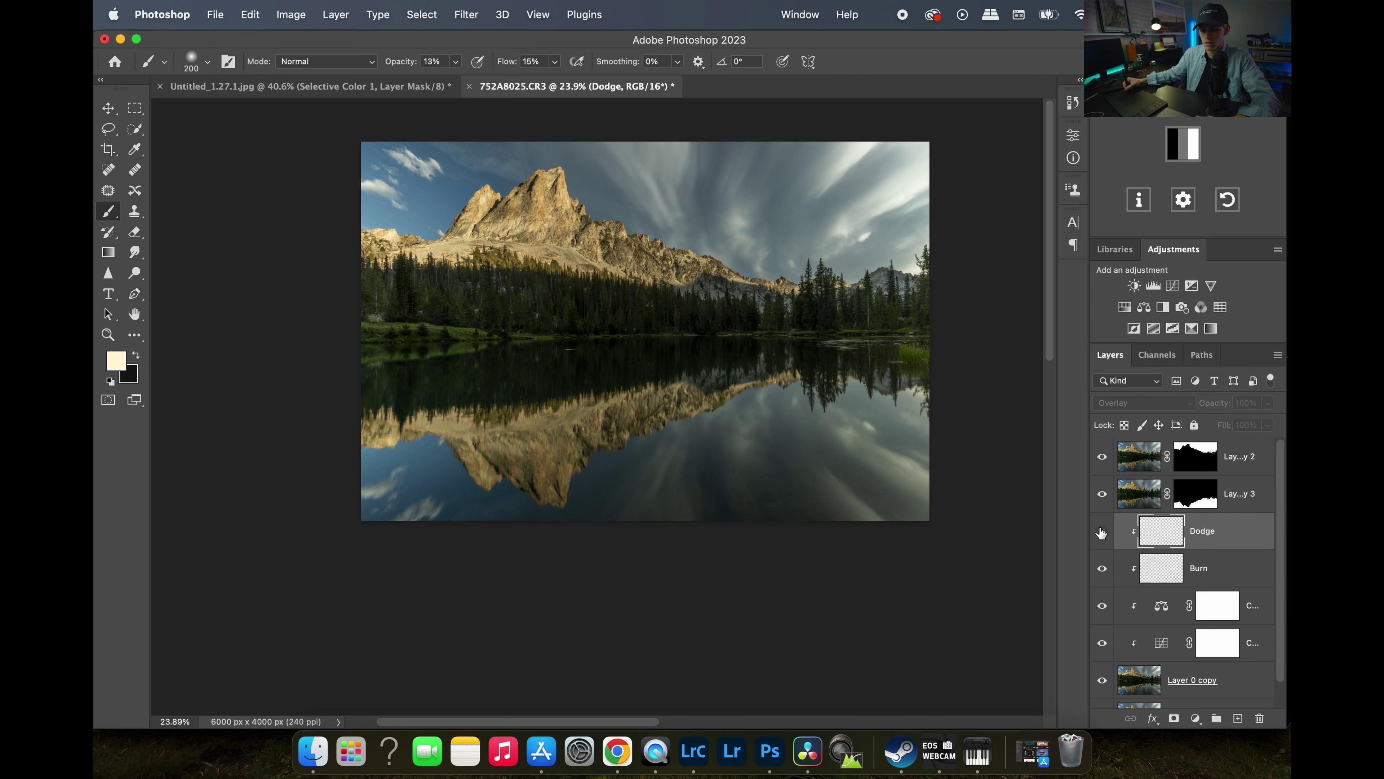
{"action": "left_click", "coordinate": [1101, 533]}
{"action": "left_click", "coordinate": [1102, 533]}
{"action": "left_click", "coordinate": [1101, 533]}
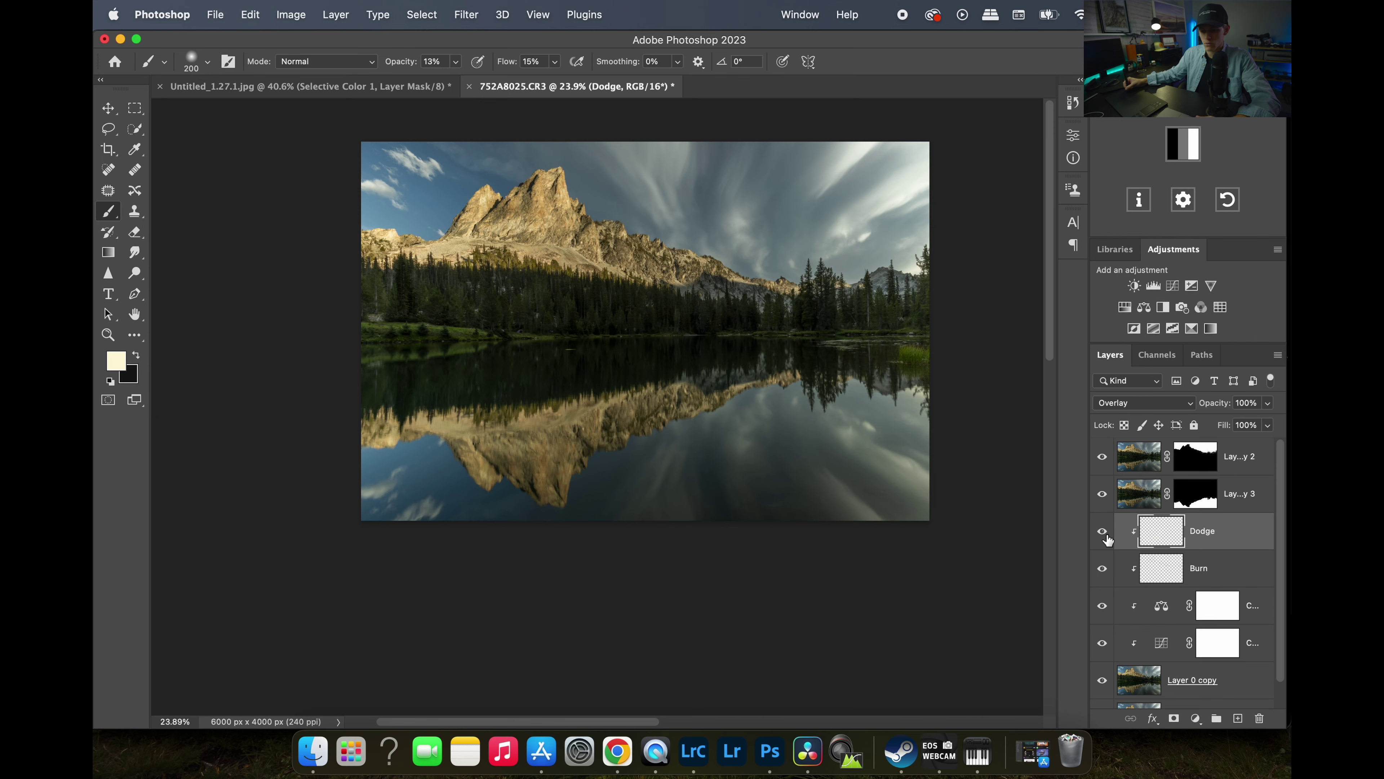
{"action": "left_click_drag", "start_coordinate": [818, 333], "coordinate": [816, 394]}
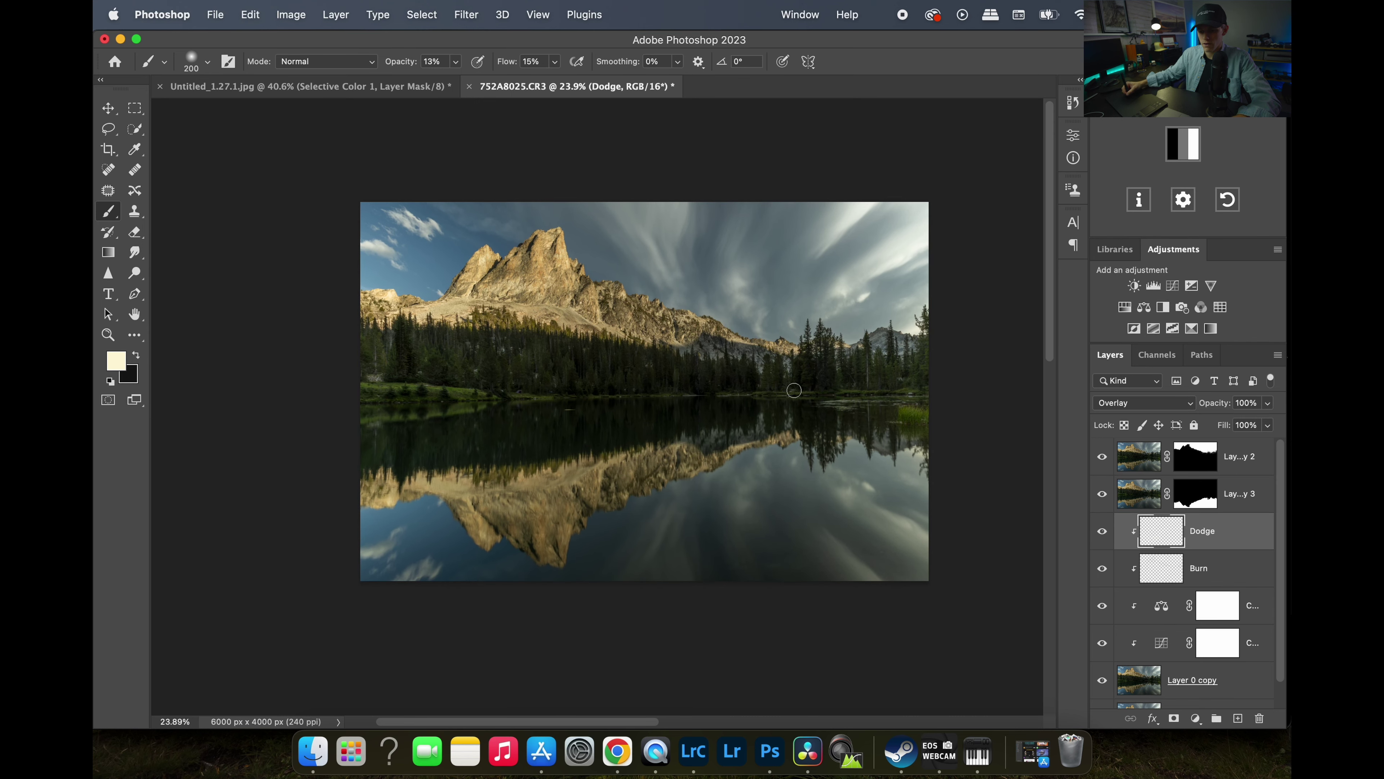
Add a Curves adjustment above the masked sky layer, Layer 0 copy 2, and clip it to that layer.
{"action": "left_click", "coordinate": [1248, 494]}
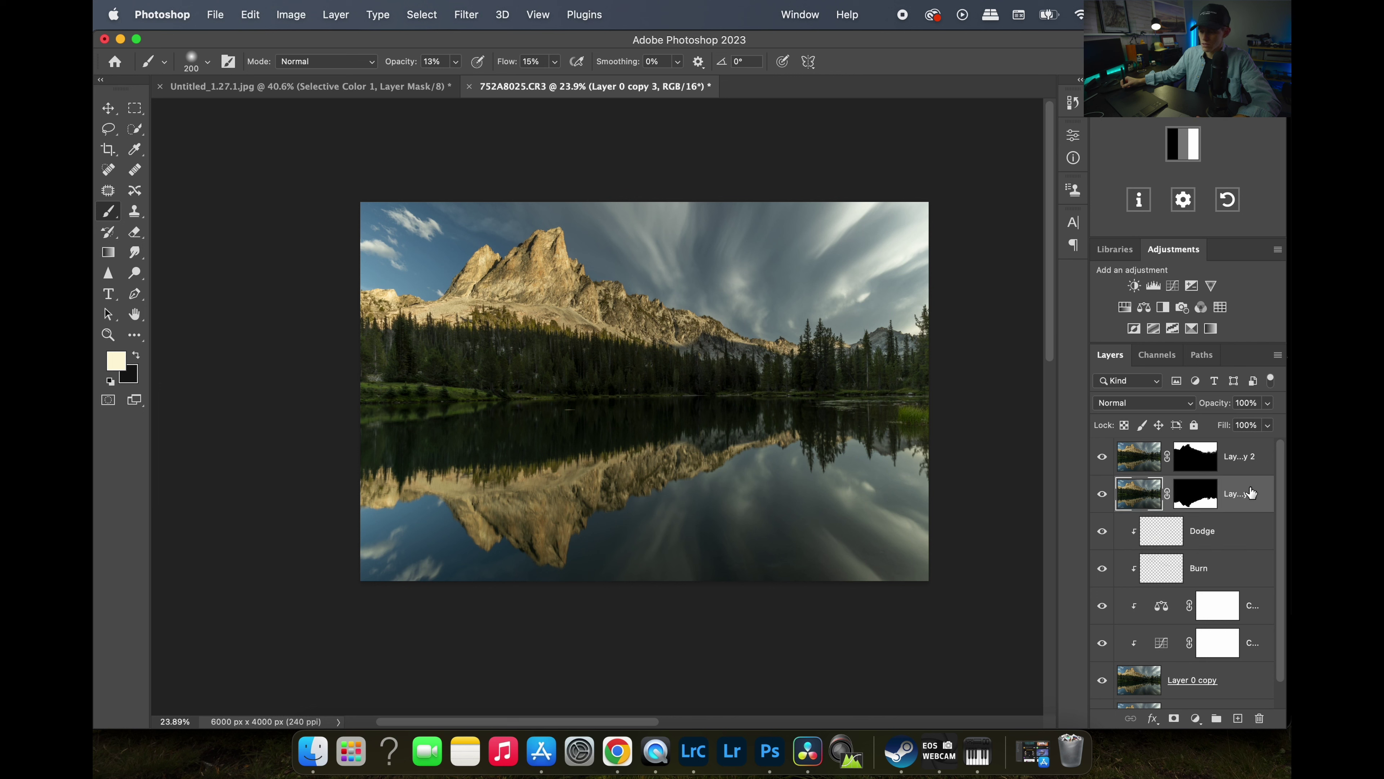
{"action": "left_click", "coordinate": [1241, 468]}
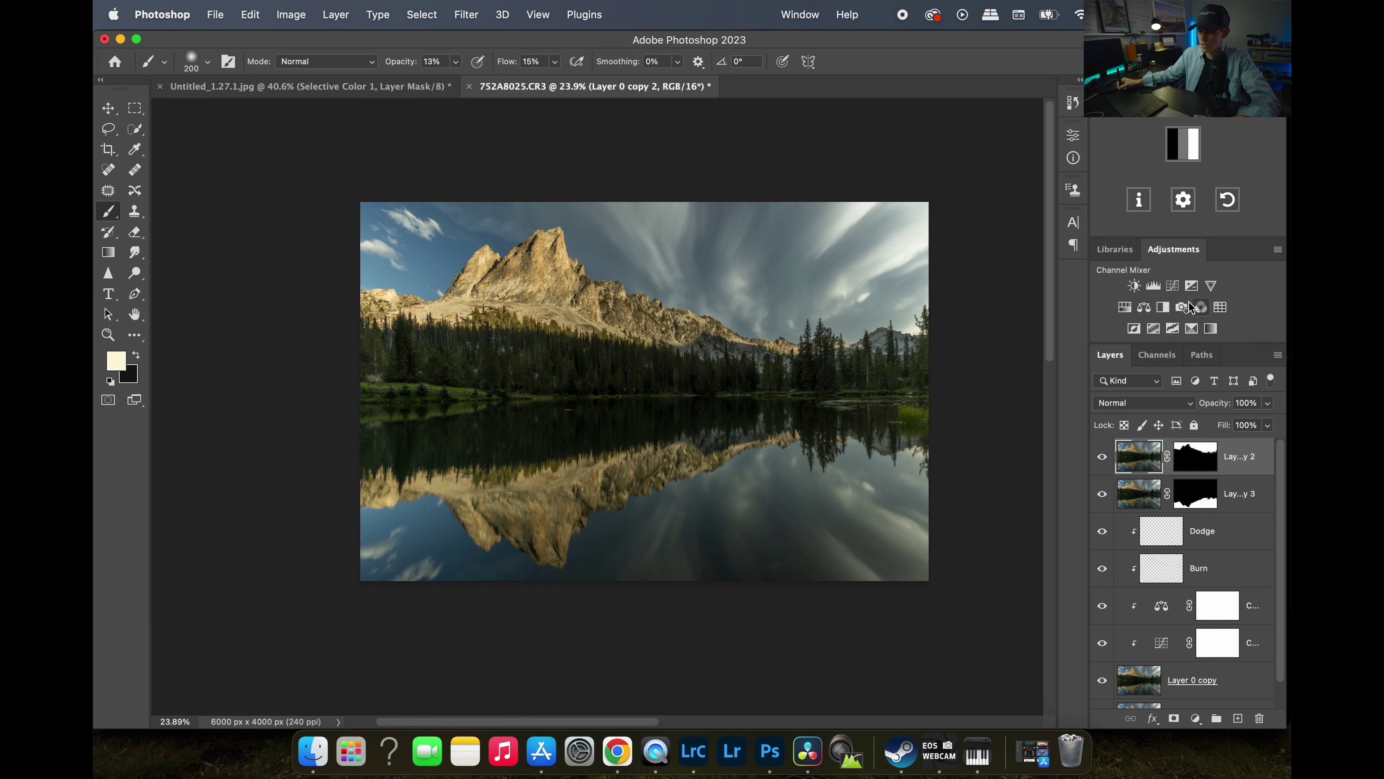
{"action": "left_click", "coordinate": [1173, 286]}
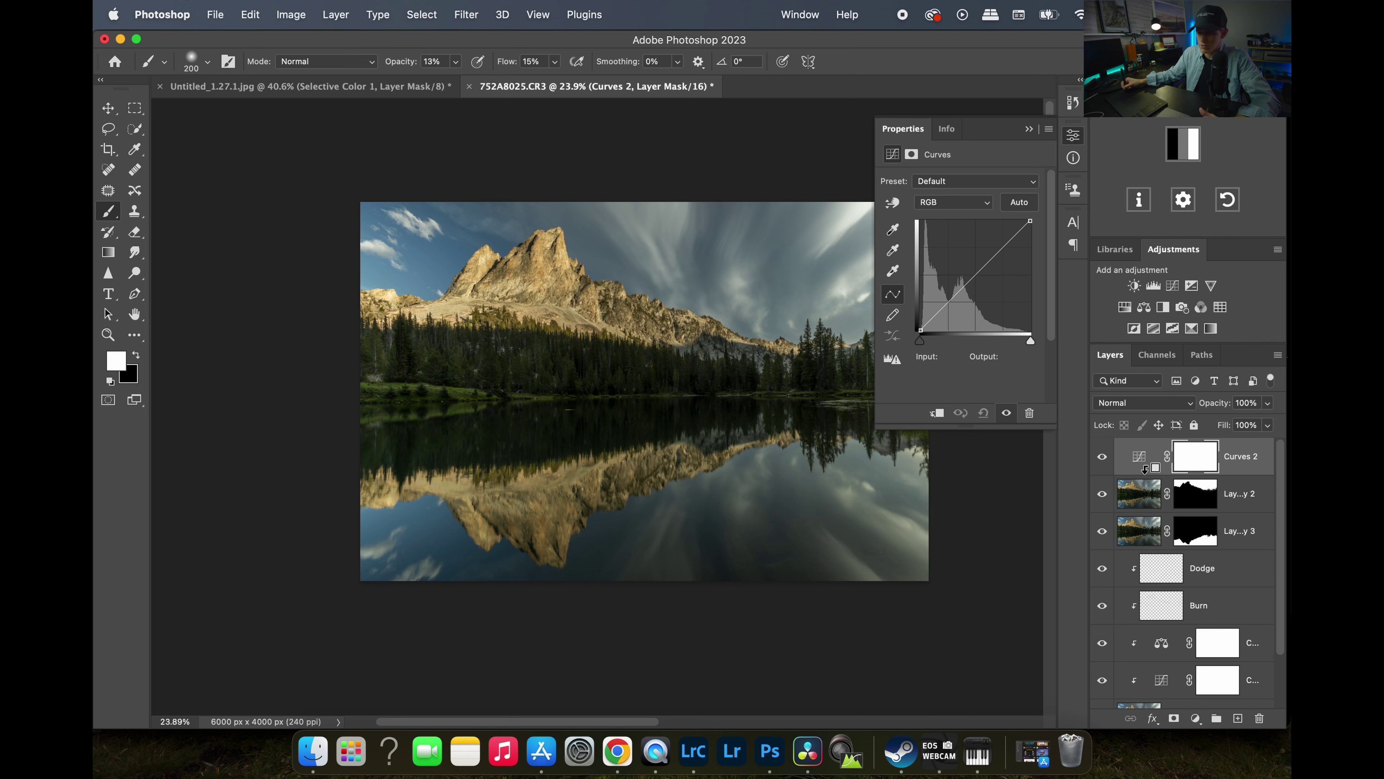
{"action": "left_click", "coordinate": [1144, 468], "text": "alt"}
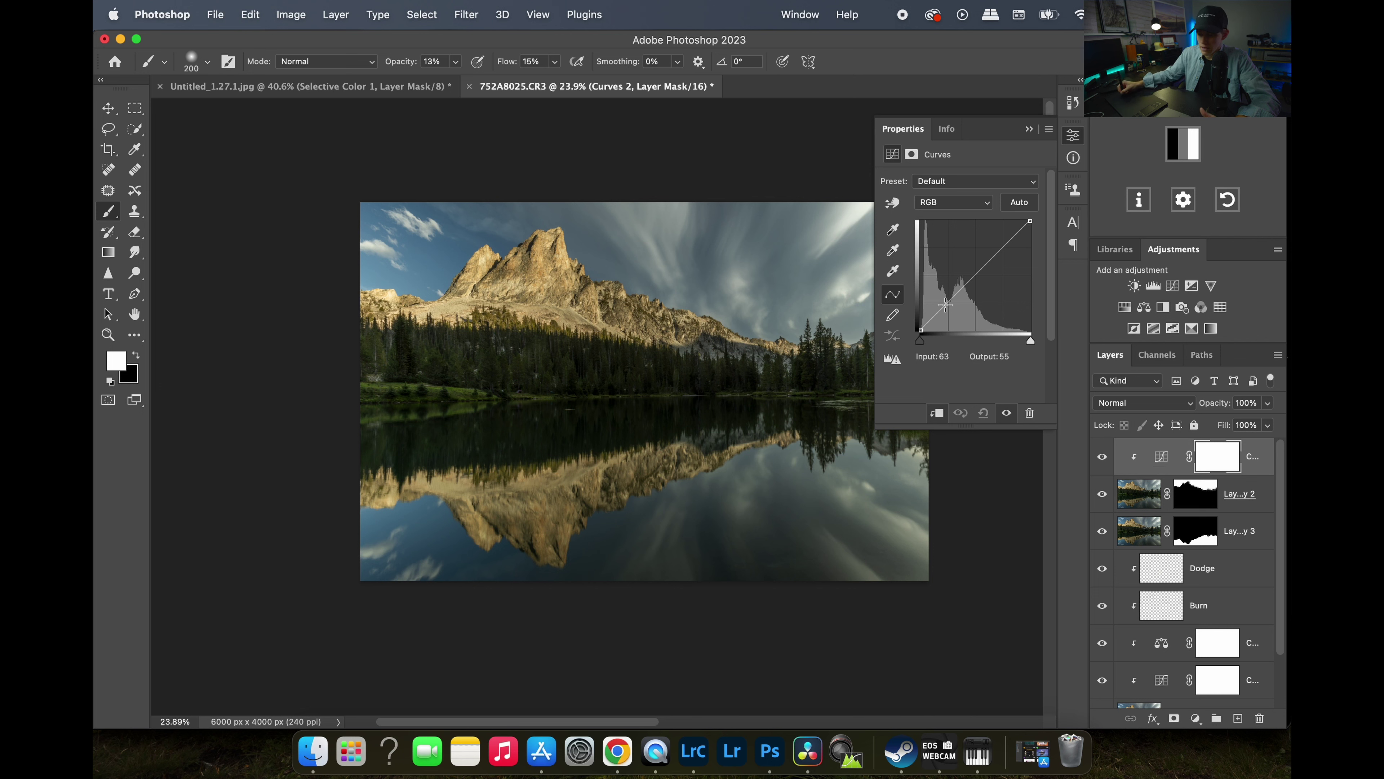
Shape the sky's curve for more contrast with a shadow point at input 59, output 50 and a highlight point at input 183, output 194.
{"action": "left_click_drag", "start_coordinate": [945, 305], "coordinate": [946, 308]}
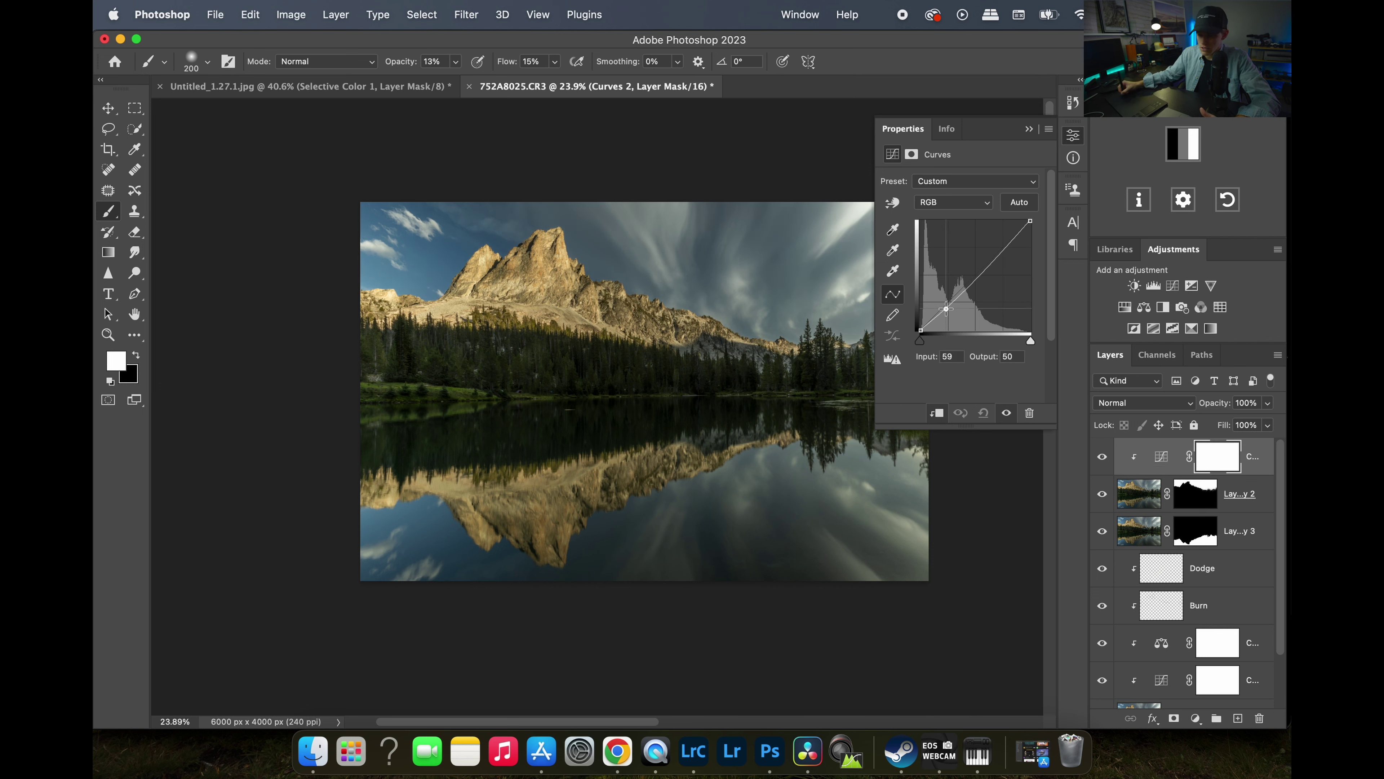
{"action": "left_click", "coordinate": [999, 247]}
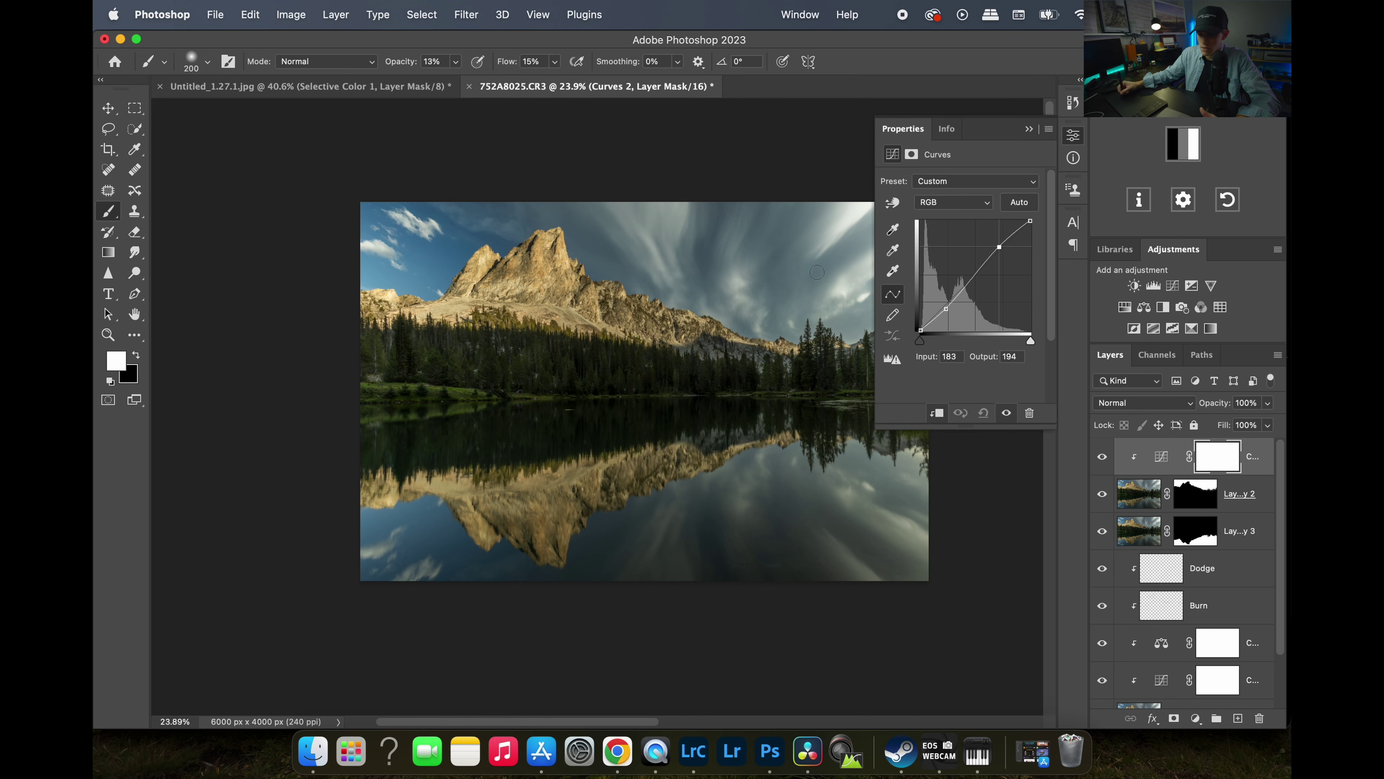
{"action": "left_click_drag", "start_coordinate": [797, 265], "coordinate": [725, 264]}
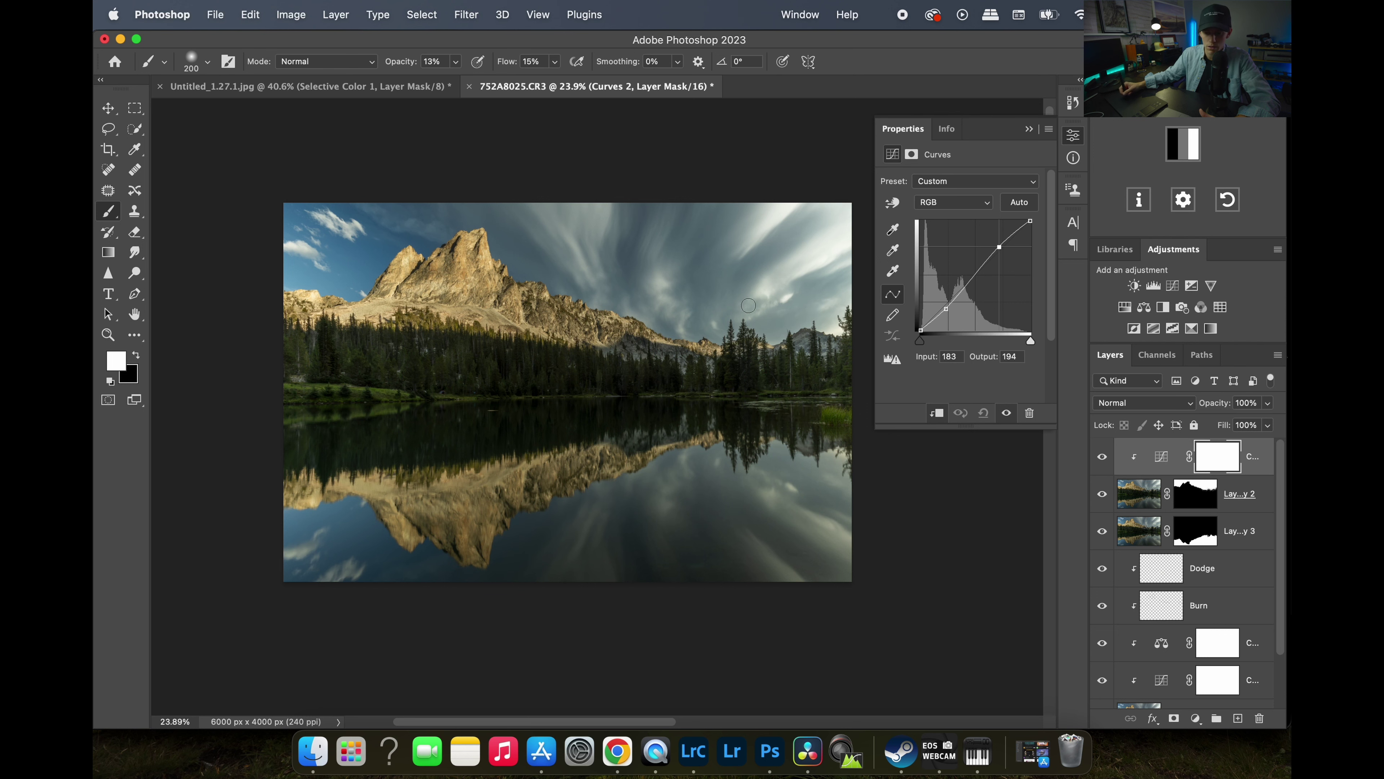
{"action": "left_click_drag", "start_coordinate": [624, 322], "coordinate": [655, 311]}
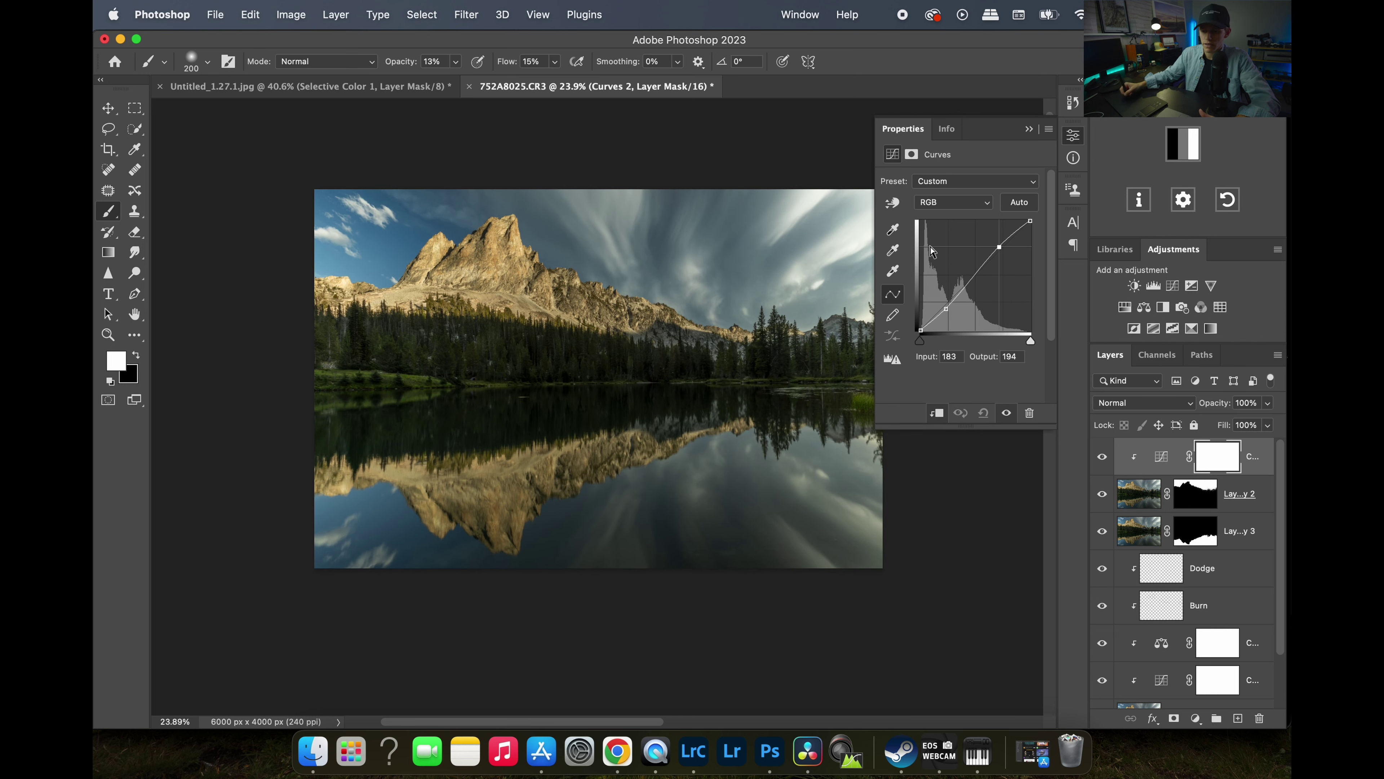
{"action": "left_click", "coordinate": [1075, 136]}
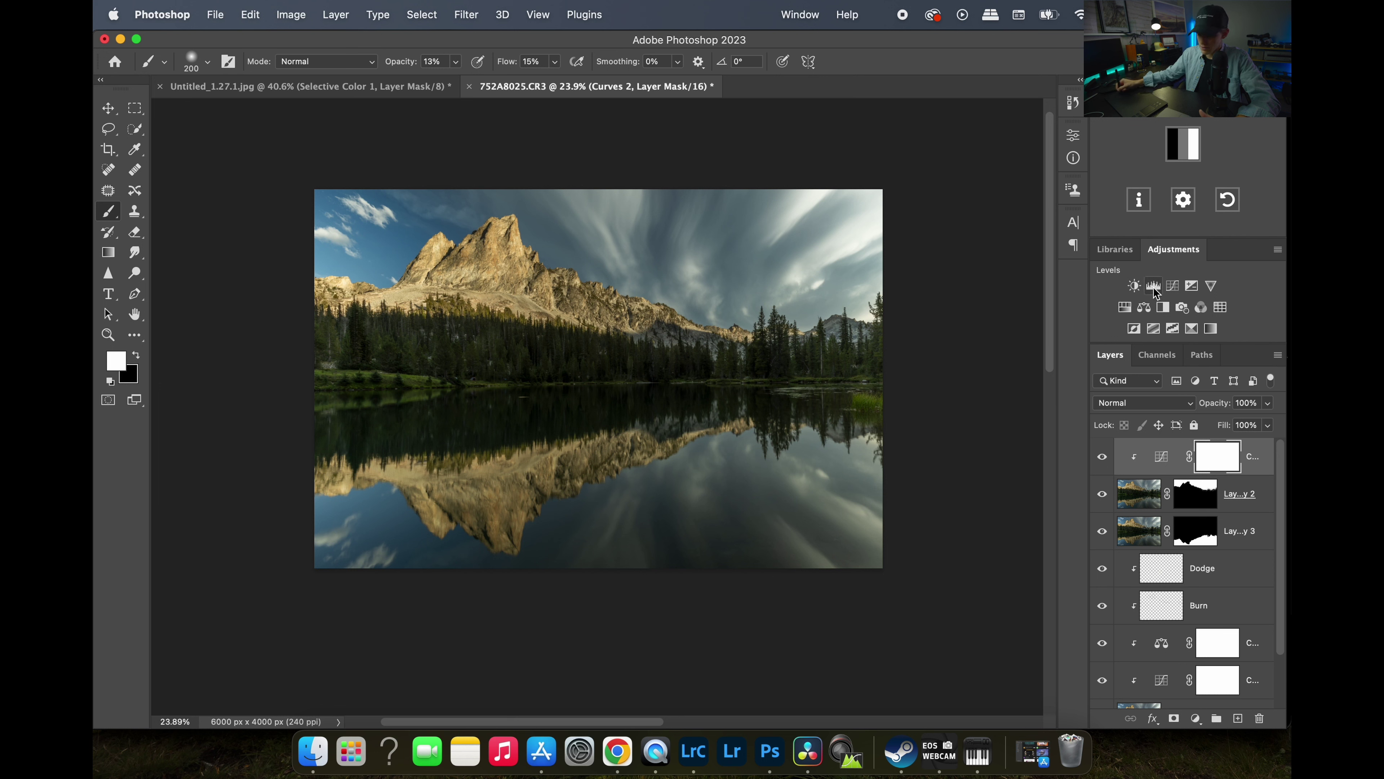
Add a Selective Color adjustment clipped to the sky layer and set its Blues to Yellow +32% and Black +81%.
{"action": "left_click", "coordinate": [1191, 330]}
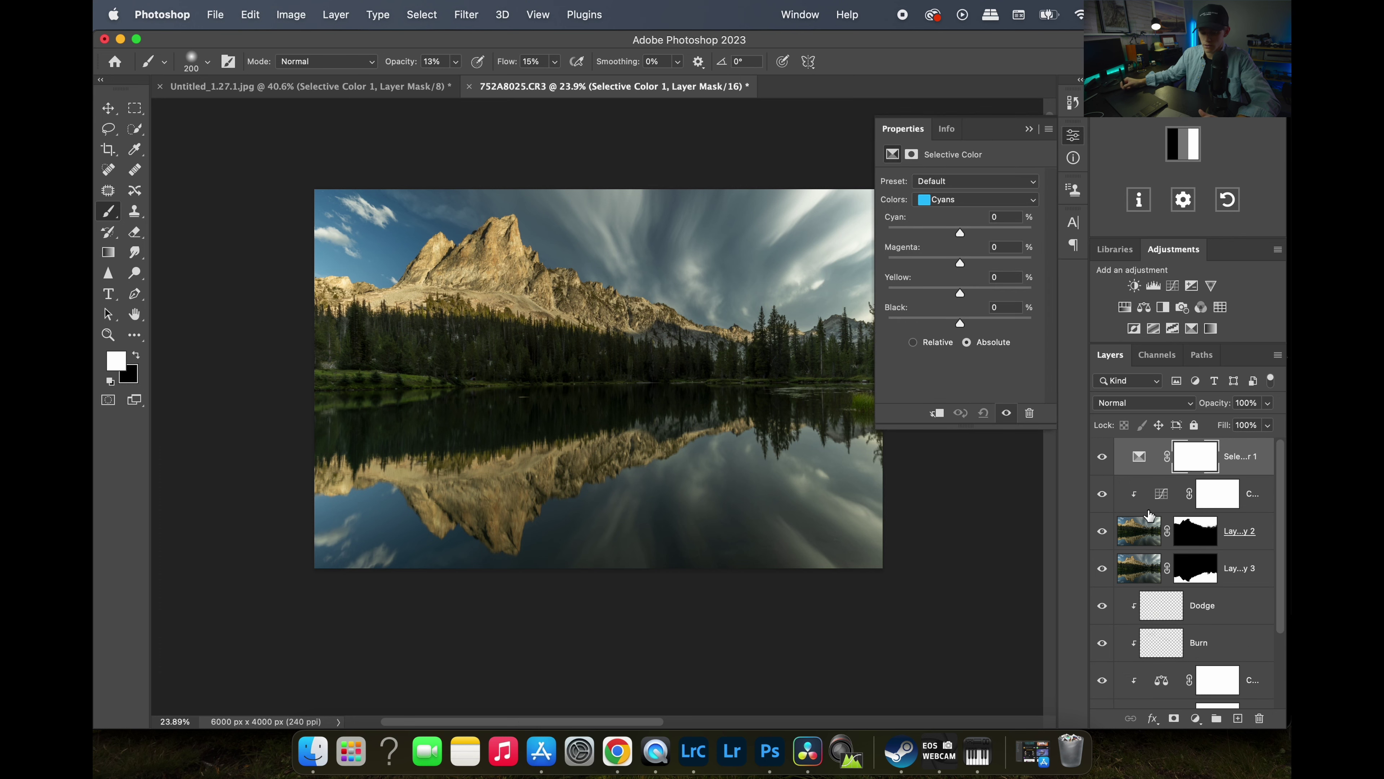
{"action": "left_click", "coordinate": [1141, 473], "text": "alt"}
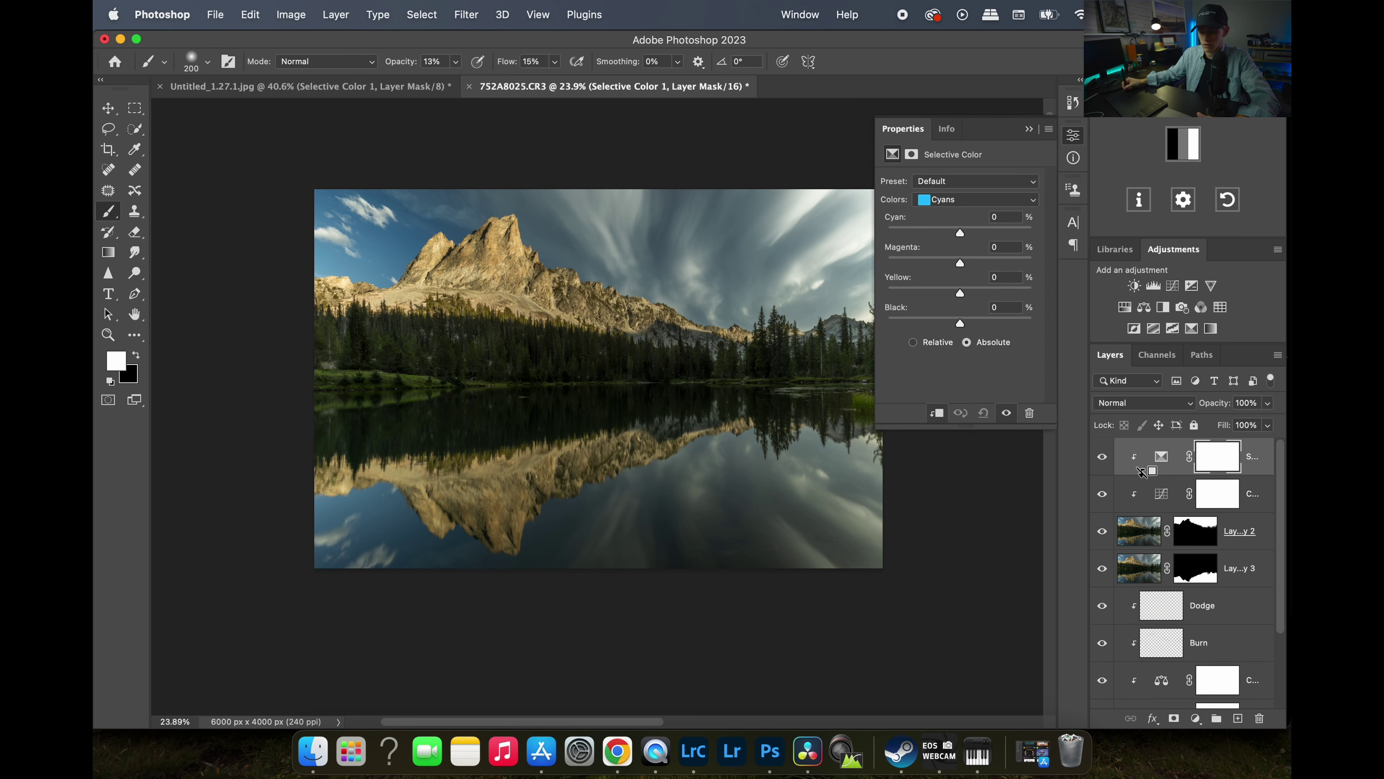
{"action": "left_click", "coordinate": [974, 201]}
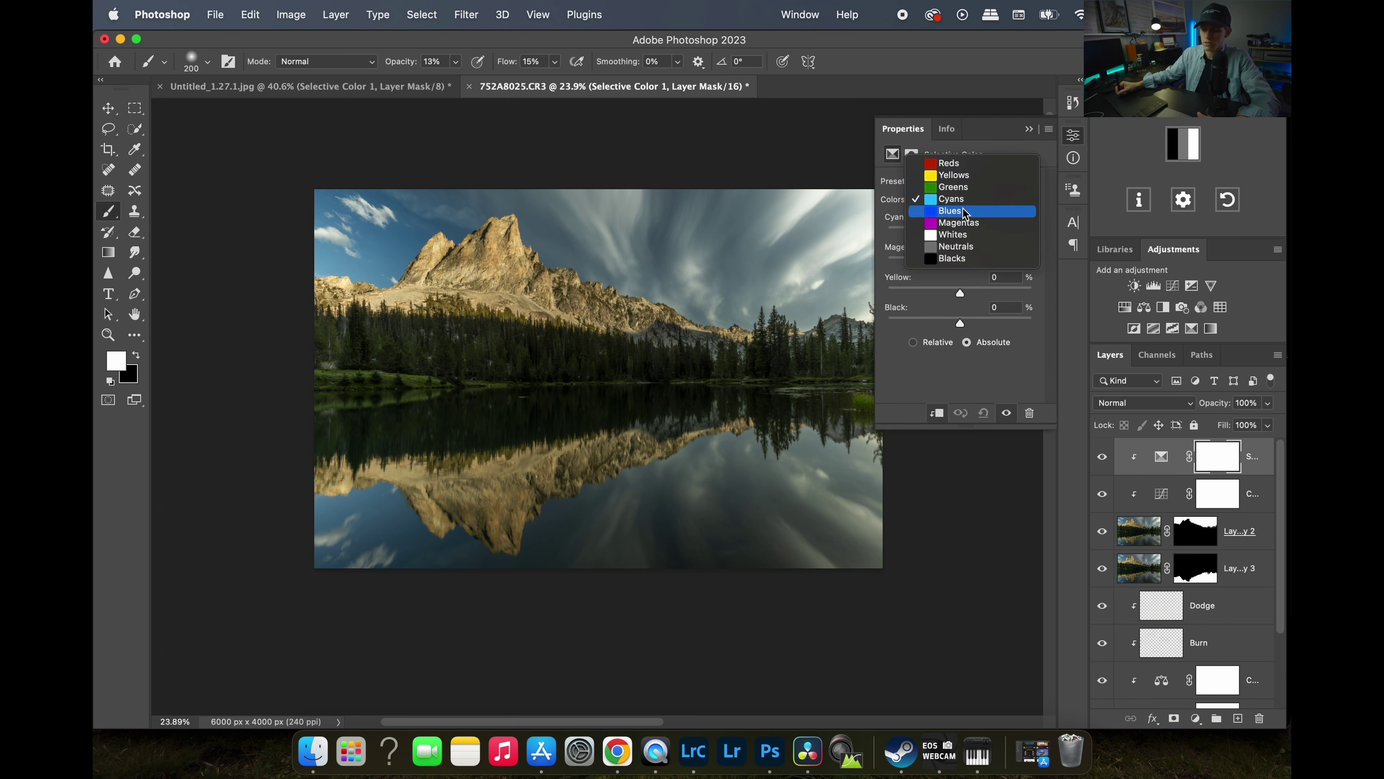
{"action": "left_click", "coordinate": [969, 212]}
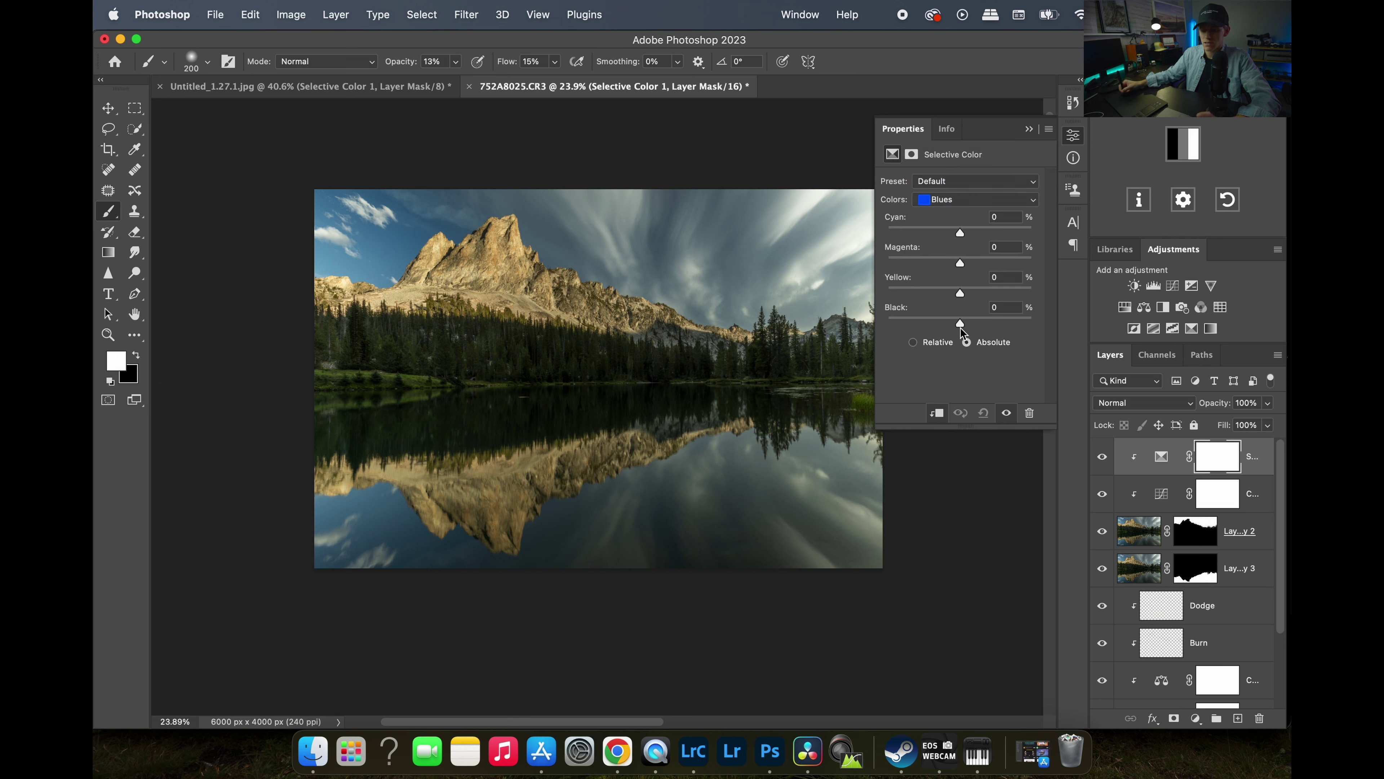
{"action": "left_click_drag", "start_coordinate": [961, 324], "coordinate": [1019, 341]}
{"action": "left_click_drag", "start_coordinate": [961, 296], "coordinate": [1008, 305]}
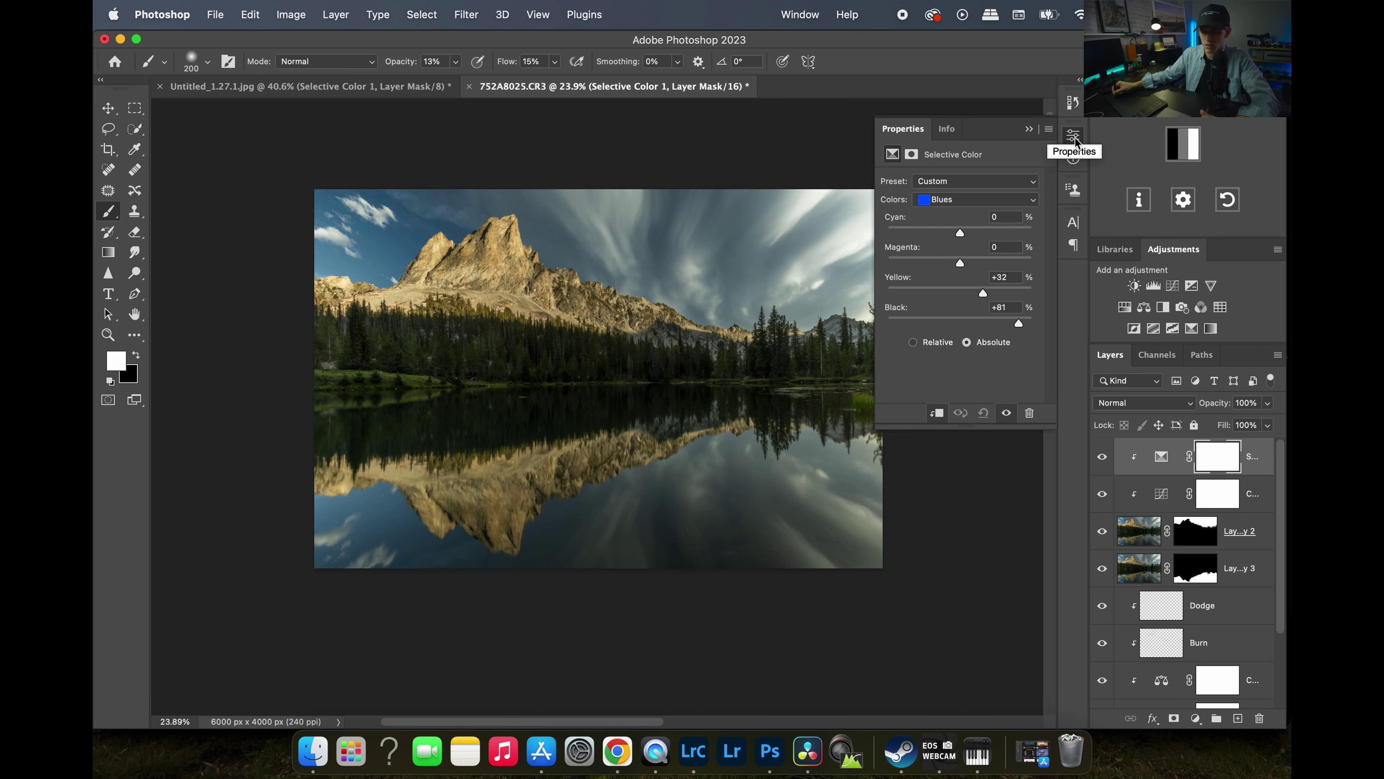
{"action": "left_click", "coordinate": [1073, 136]}
Toggle the Selective Color layer's visibility to compare the sky's blues with and without it, leaving it visible.
{"action": "left_click", "coordinate": [1105, 459]}
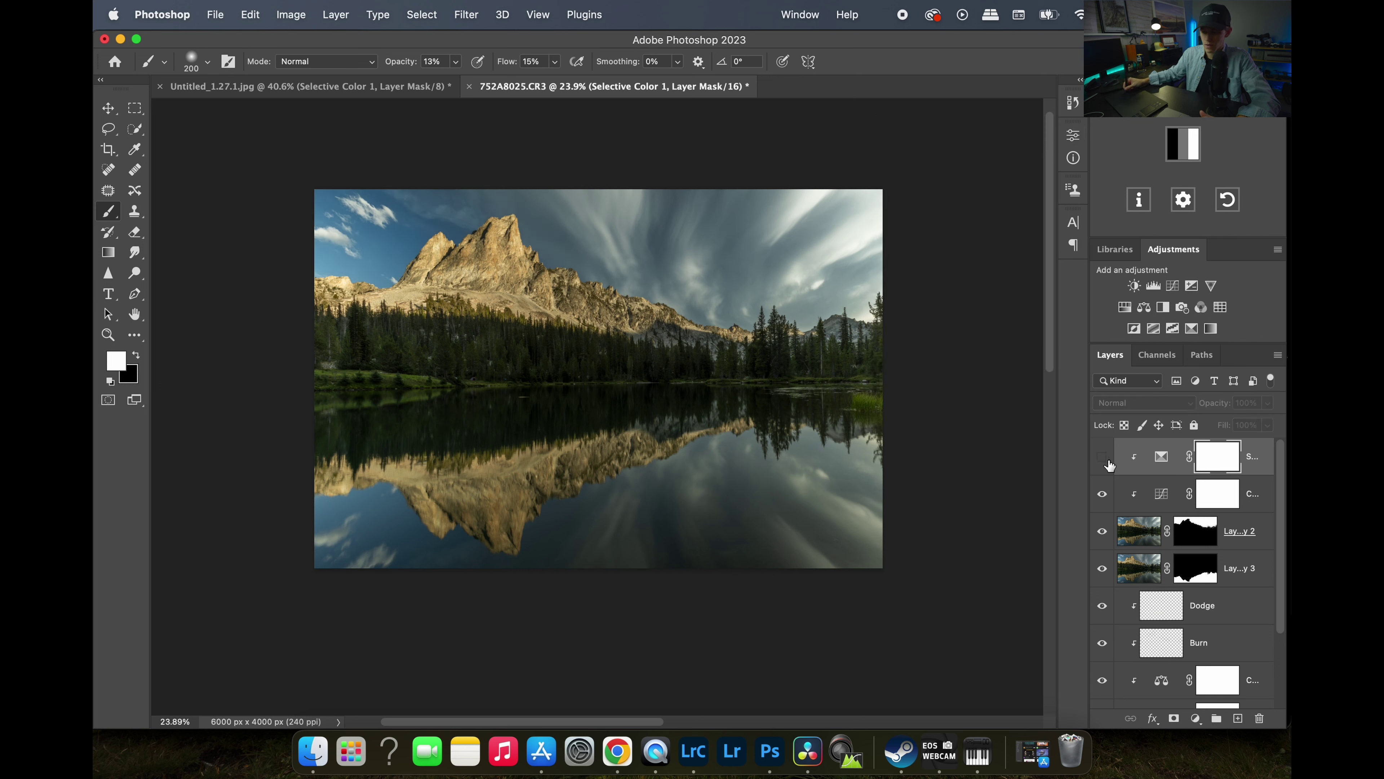
{"action": "left_click", "coordinate": [1107, 461]}
{"action": "left_click", "coordinate": [1107, 461]}
{"action": "left_click", "coordinate": [1110, 461]}
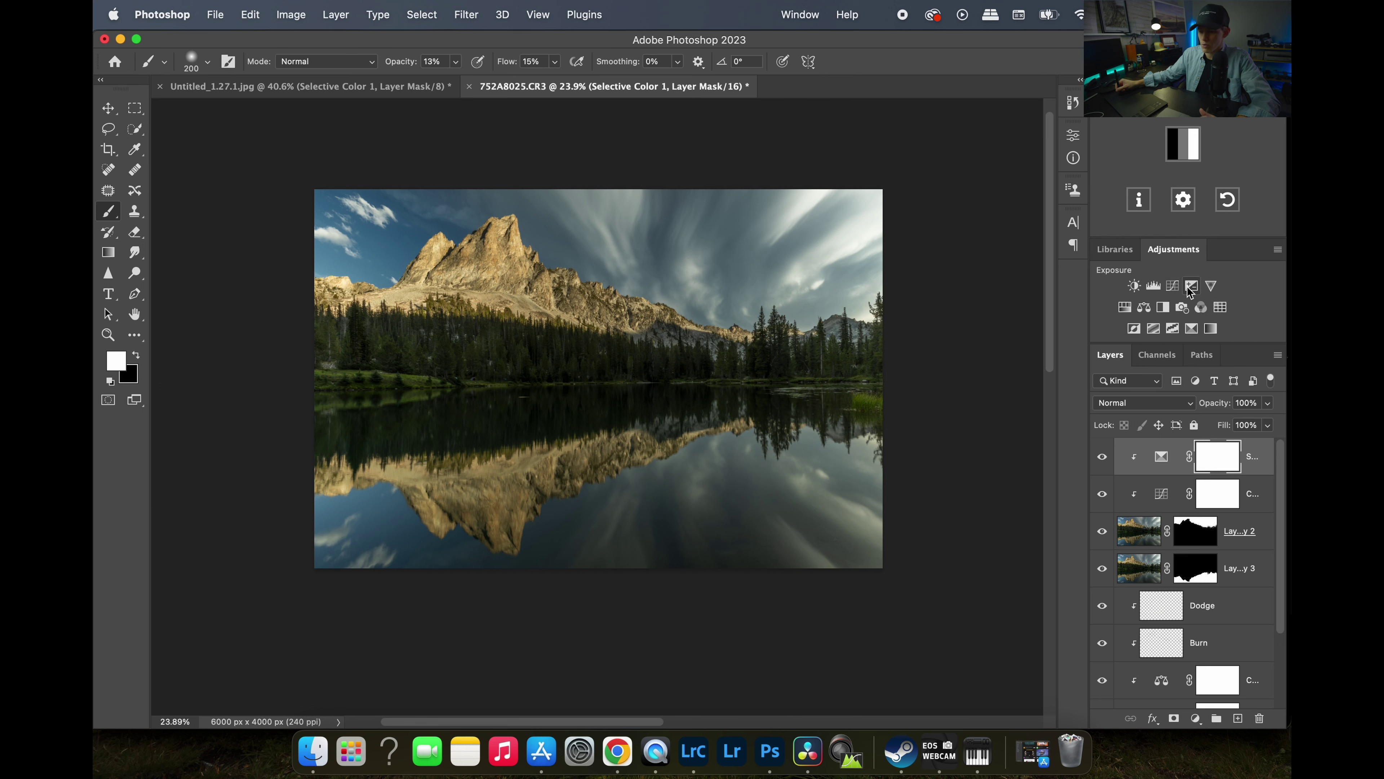
Add a Levels adjustment above the Selective Color layer and clip it to the sky layer, undoing any accidental layer copy.
{"action": "left_click", "coordinate": [1153, 287]}
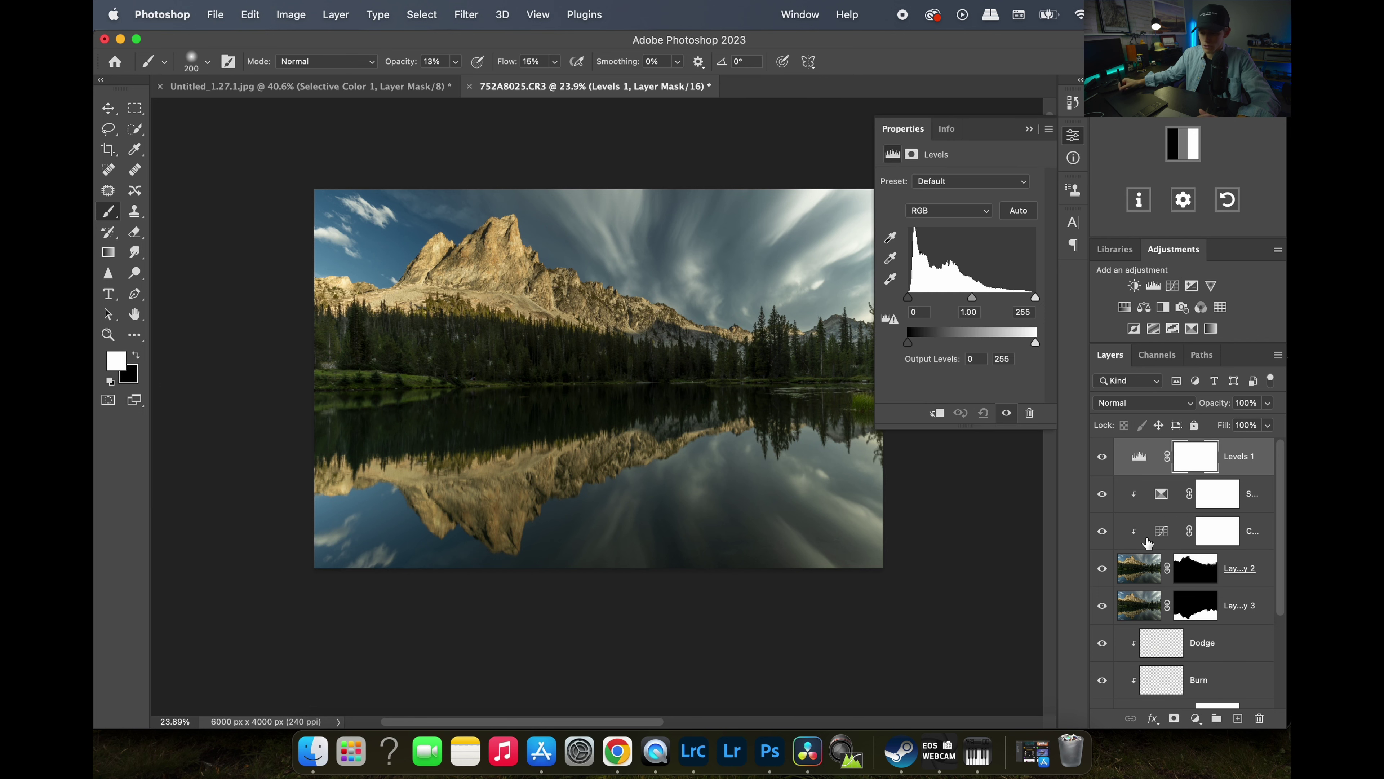
{"action": "left_click_drag", "start_coordinate": [1143, 485], "coordinate": [1163, 477]}
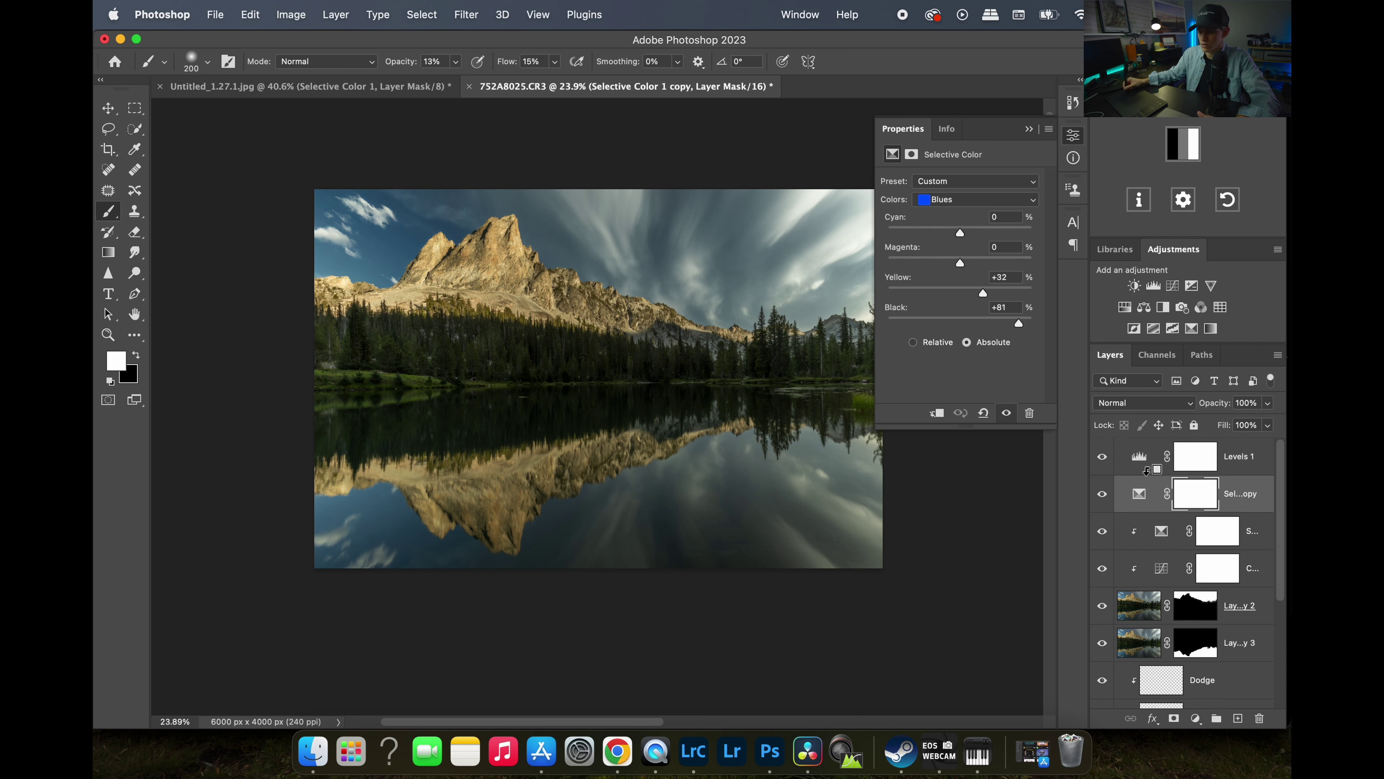
{"action": "key", "text": "super+z"}
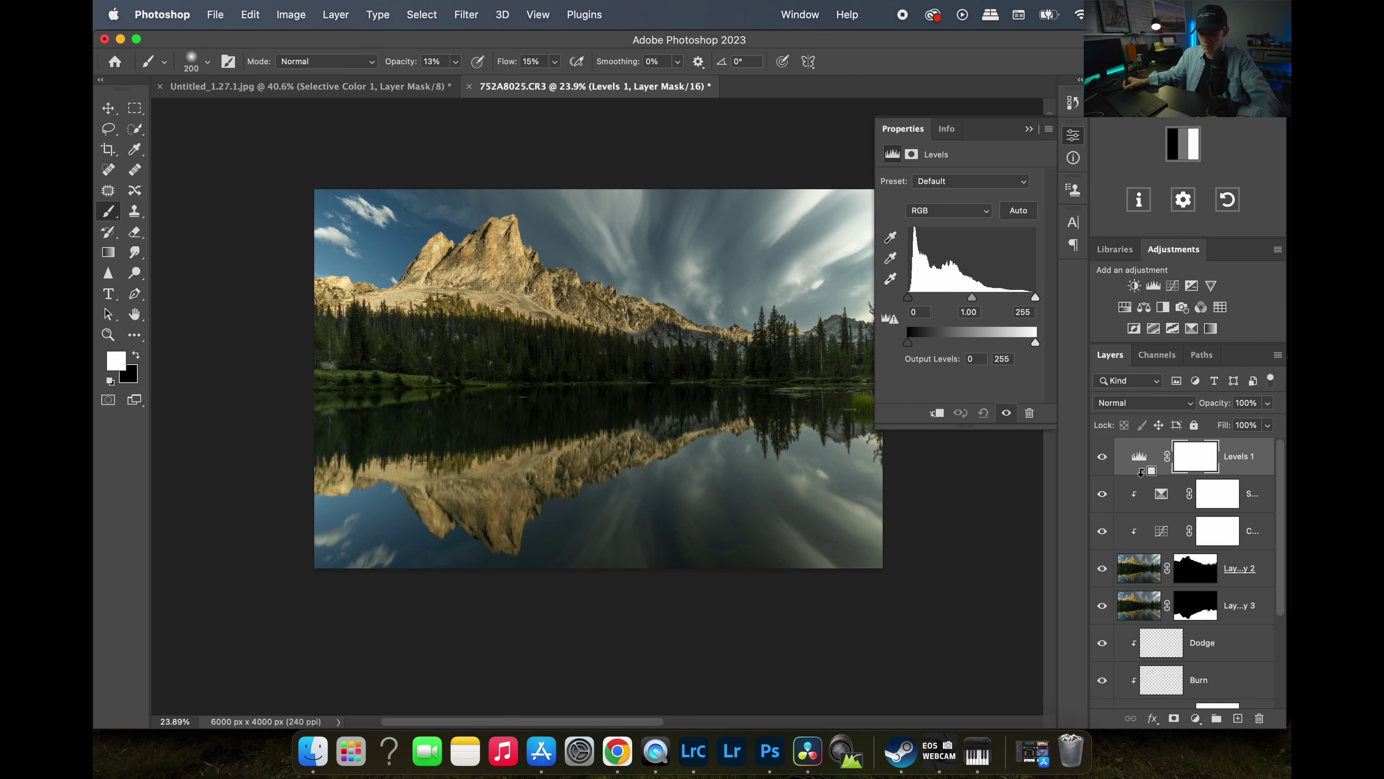
{"action": "left_click", "coordinate": [1144, 474], "text": "alt"}
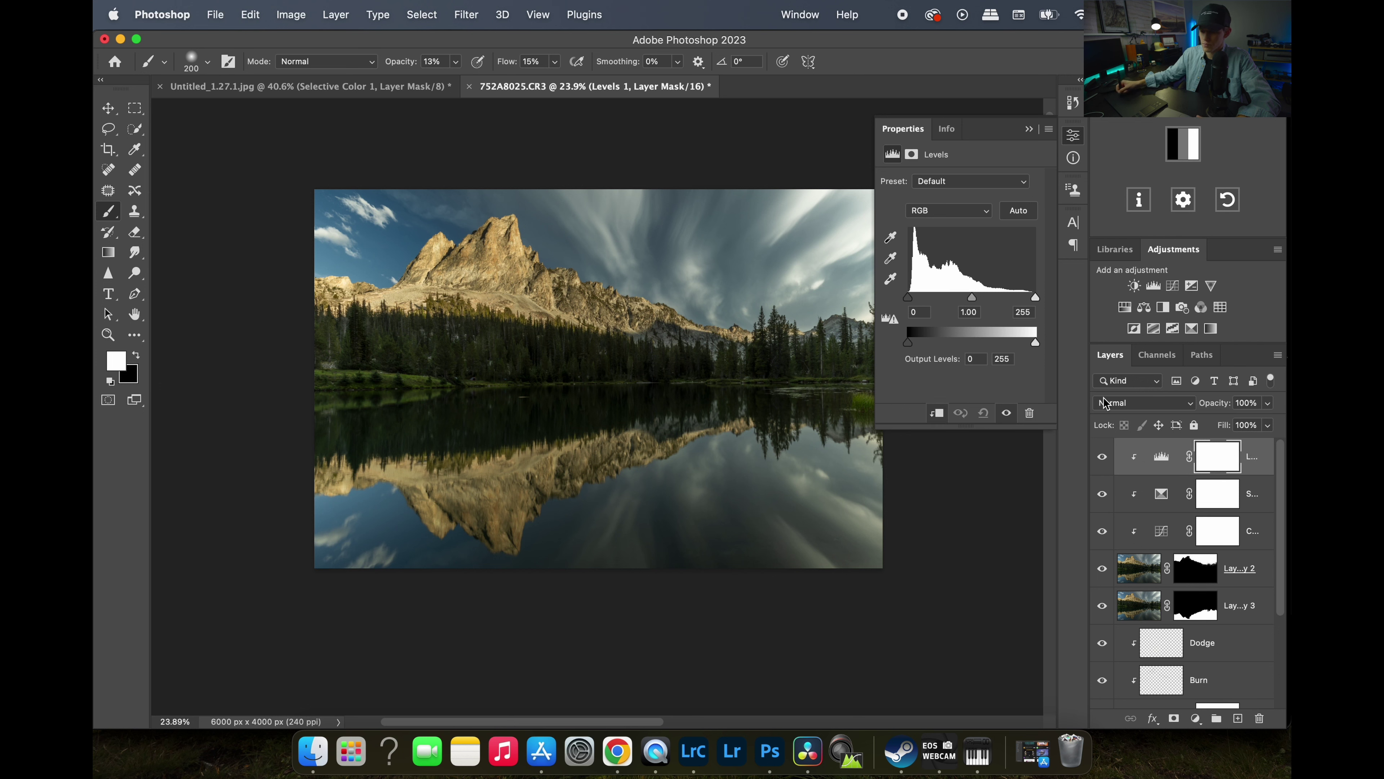
Darken the sky's highlights by lowering the Levels adjustment's white output level to 219.
{"action": "left_click", "coordinate": [1161, 456]}
{"action": "left_click_drag", "start_coordinate": [1039, 340], "coordinate": [1024, 343]}
{"action": "left_click_drag", "start_coordinate": [775, 311], "coordinate": [675, 315]}
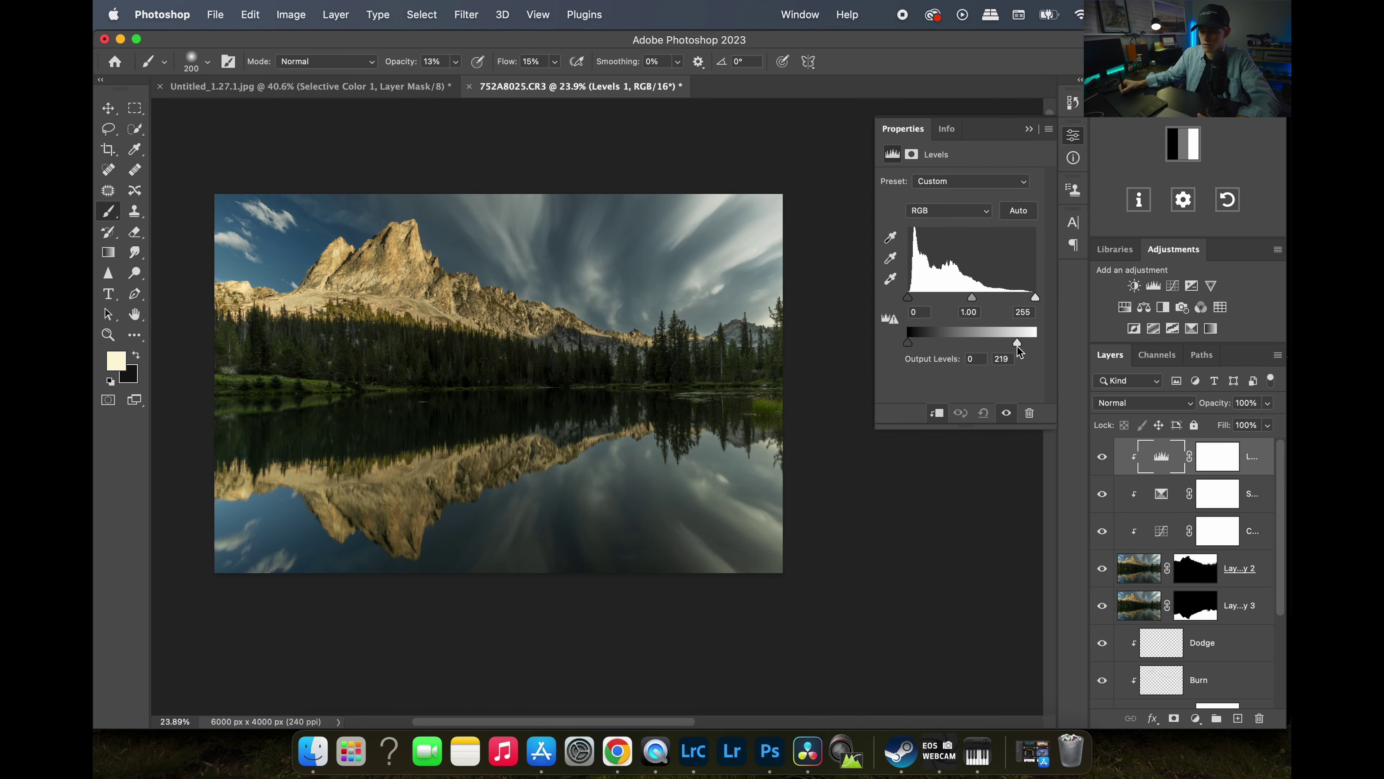
{"action": "left_click", "coordinate": [1073, 135]}
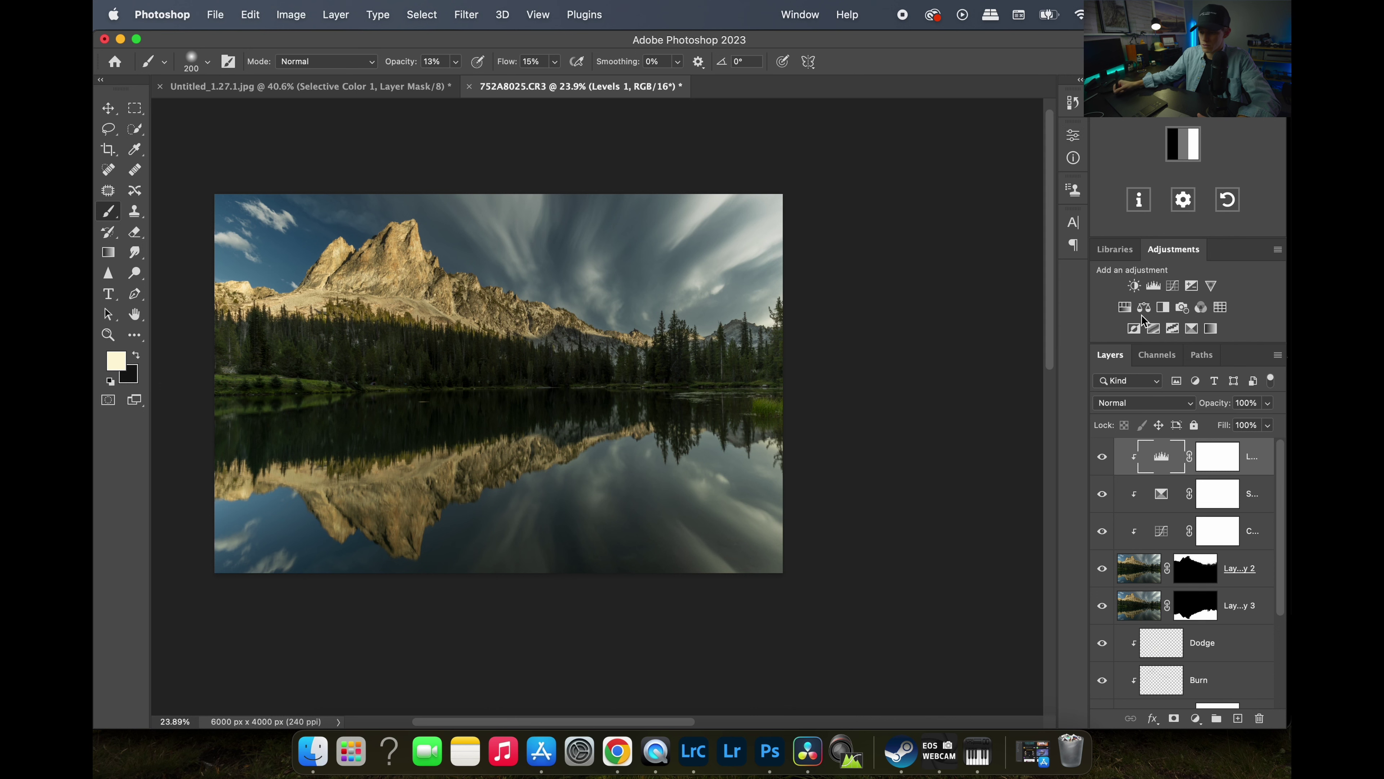
Invert the Levels adjustment's layer mask to black to hide its darkening across the sky.
{"action": "left_click", "coordinate": [1219, 458]}
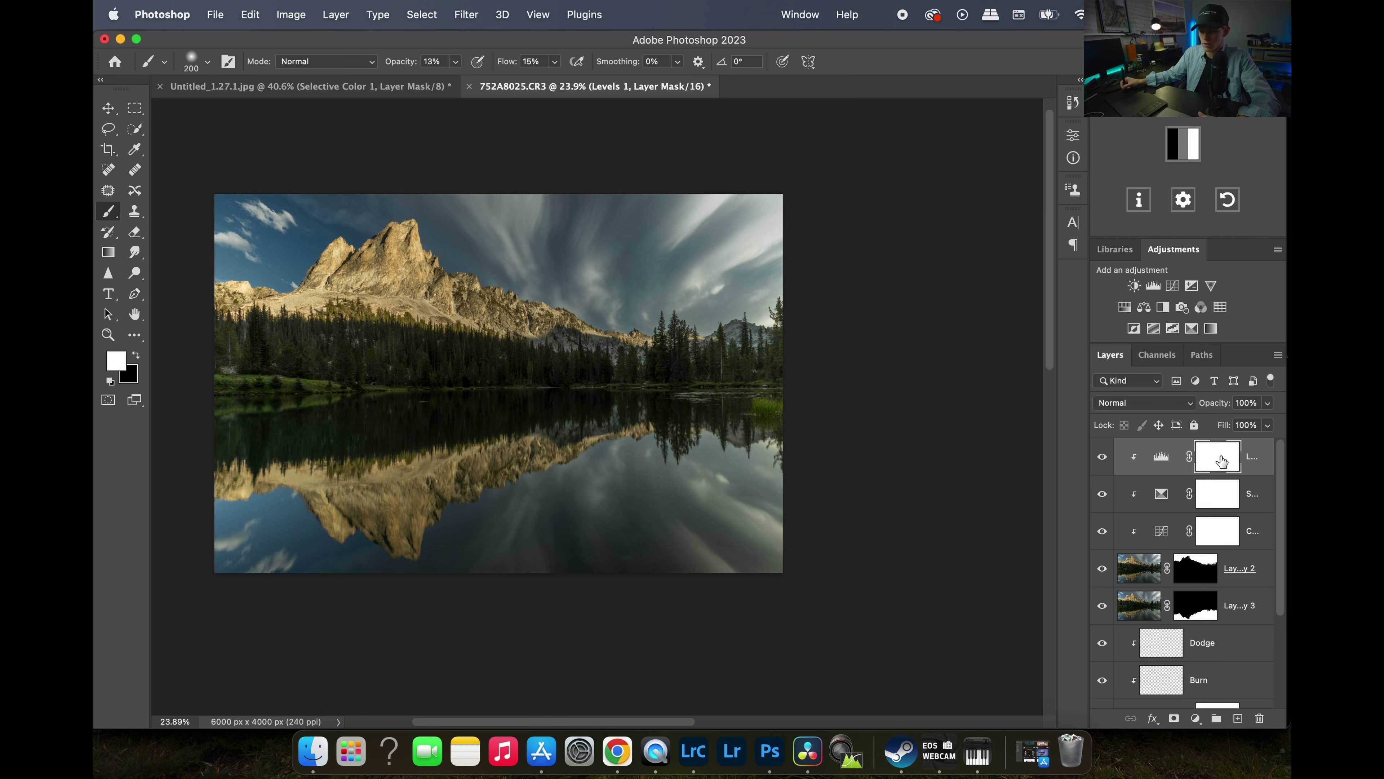
{"action": "key", "text": "super+i"}
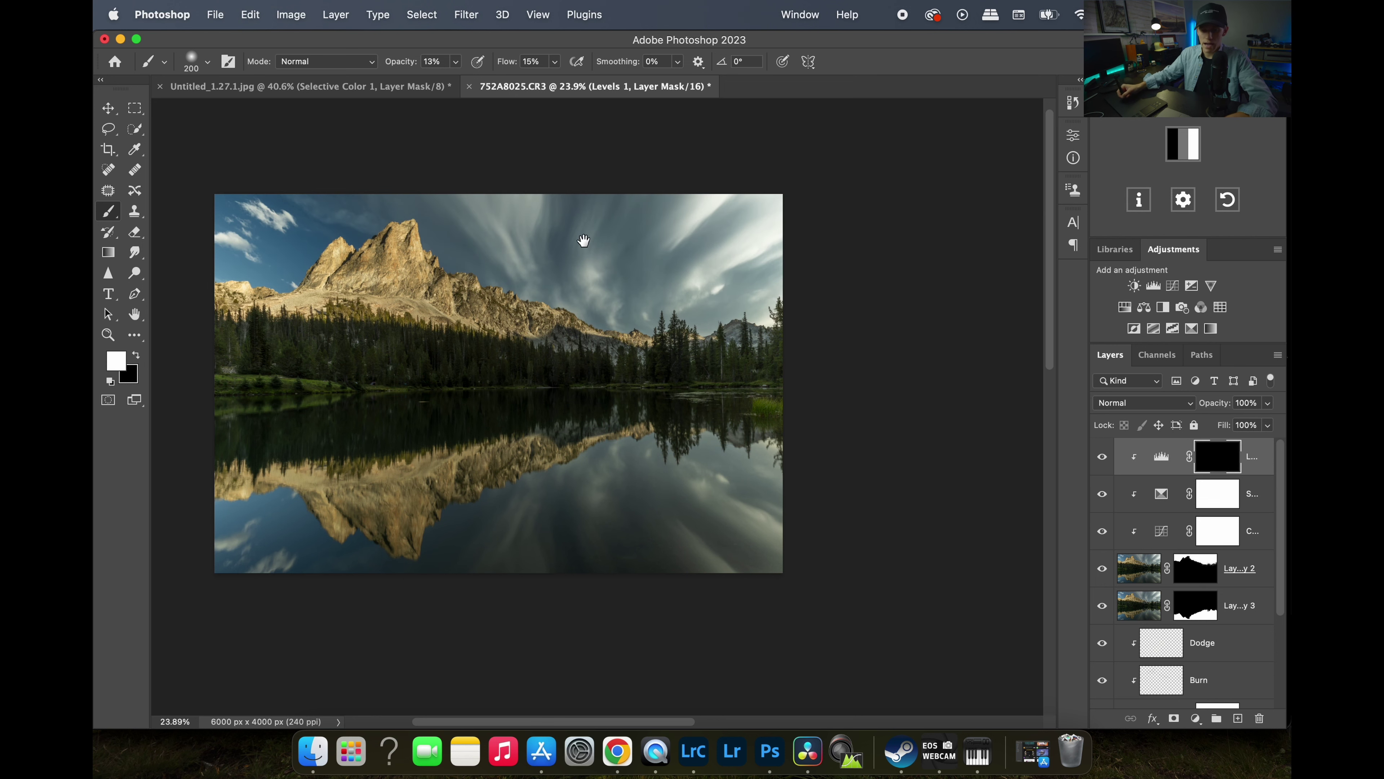
{"action": "left_click_drag", "start_coordinate": [583, 240], "coordinate": [652, 276]}
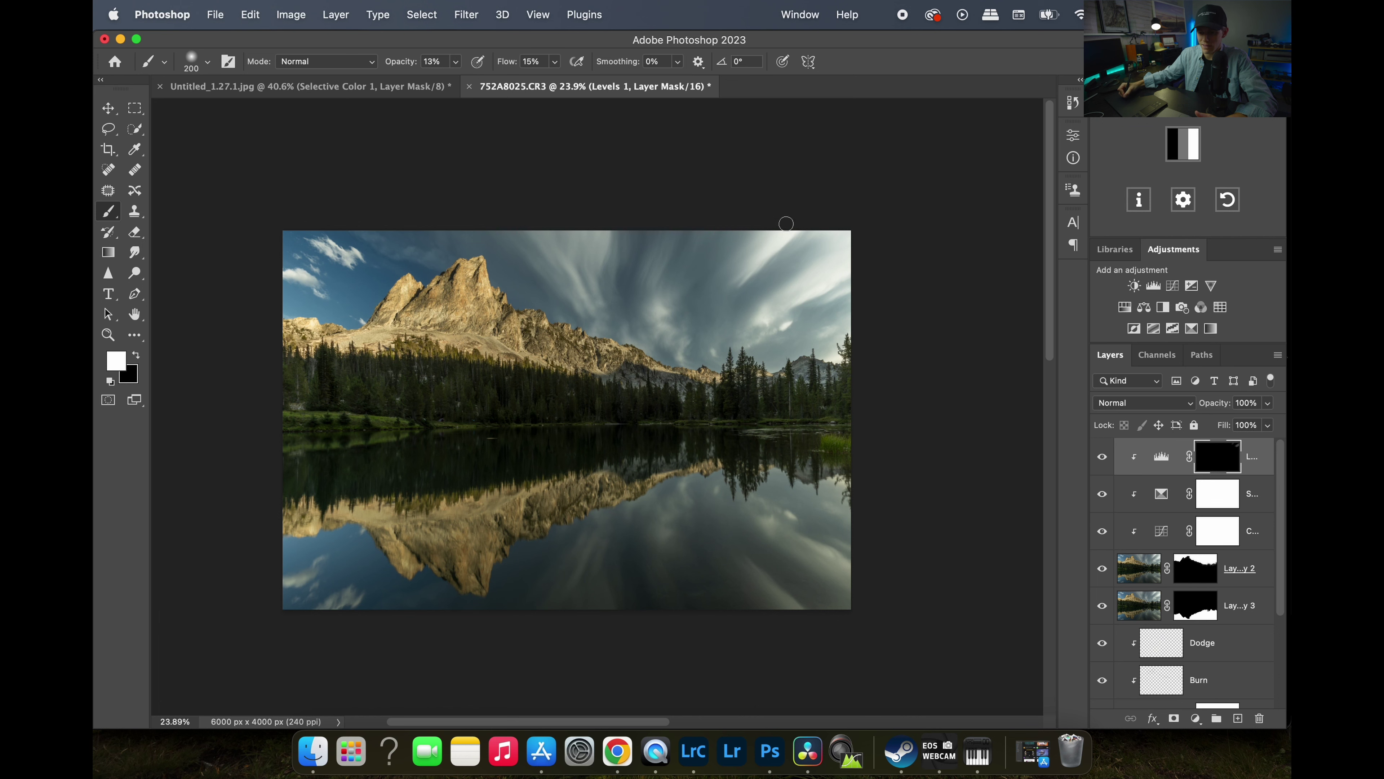
Paint white on the Levels layer mask over the brightest clouds in the upper-right sky, raising the brush opacity to 63%.
{"action": "key", "text": "z"}
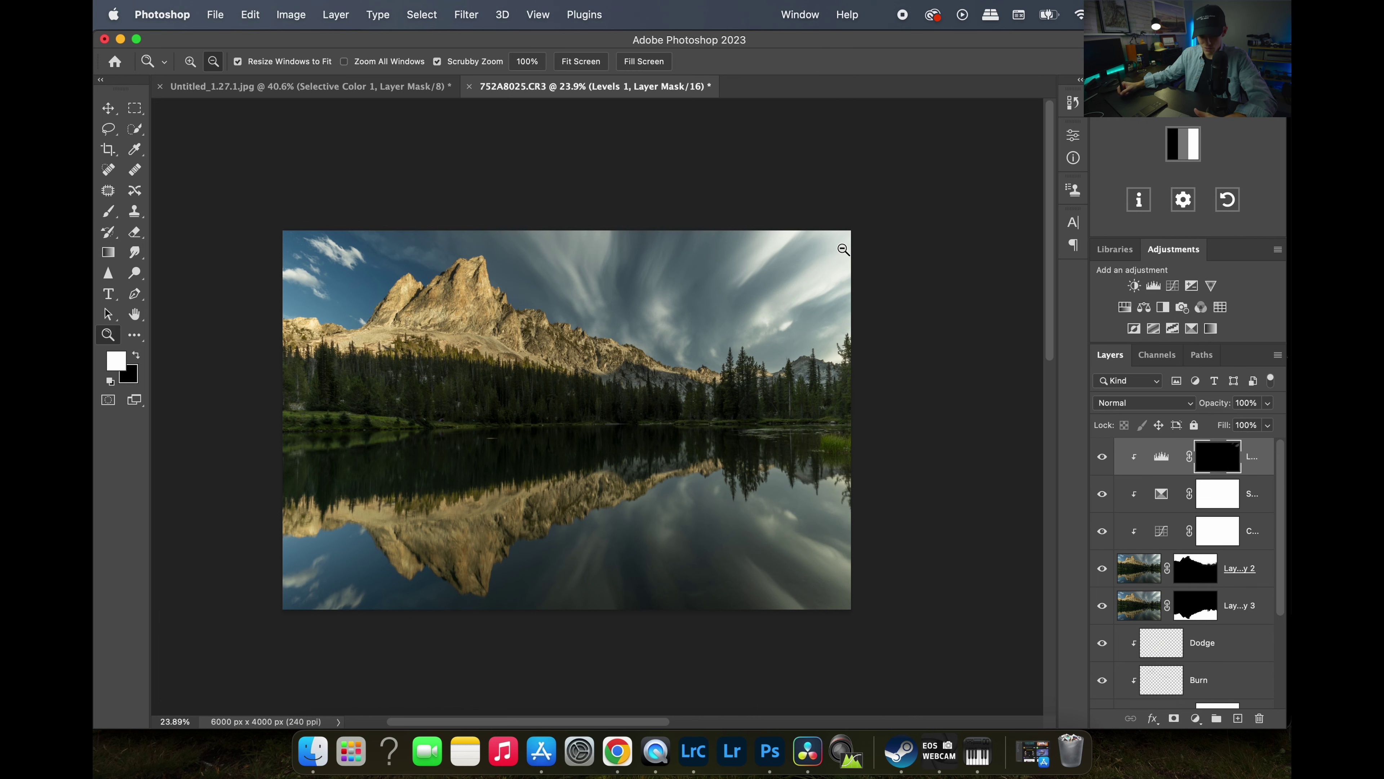
{"action": "left_click_drag", "start_coordinate": [843, 249], "coordinate": [903, 269]}
{"action": "key", "text": "b"}
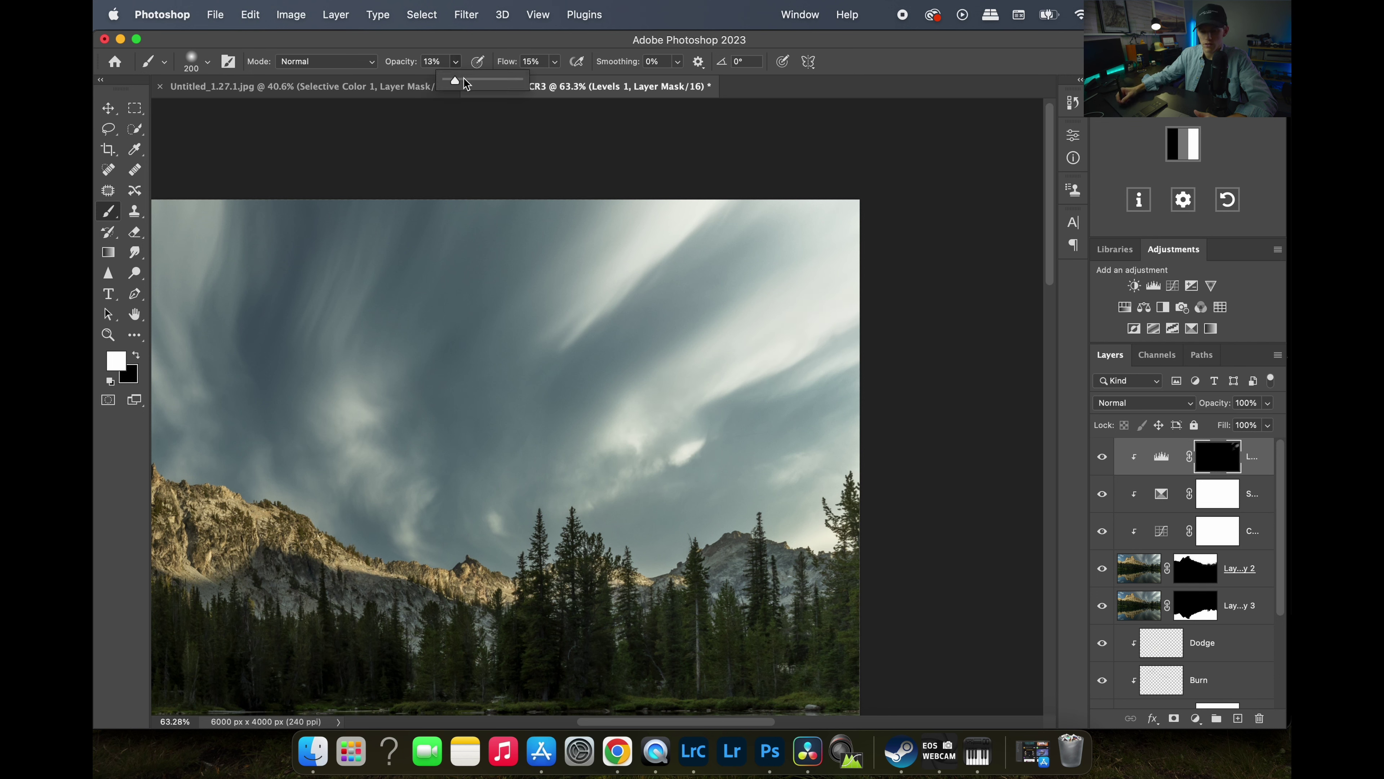
{"action": "key", "text": "6"}
{"action": "key", "text": "3"}
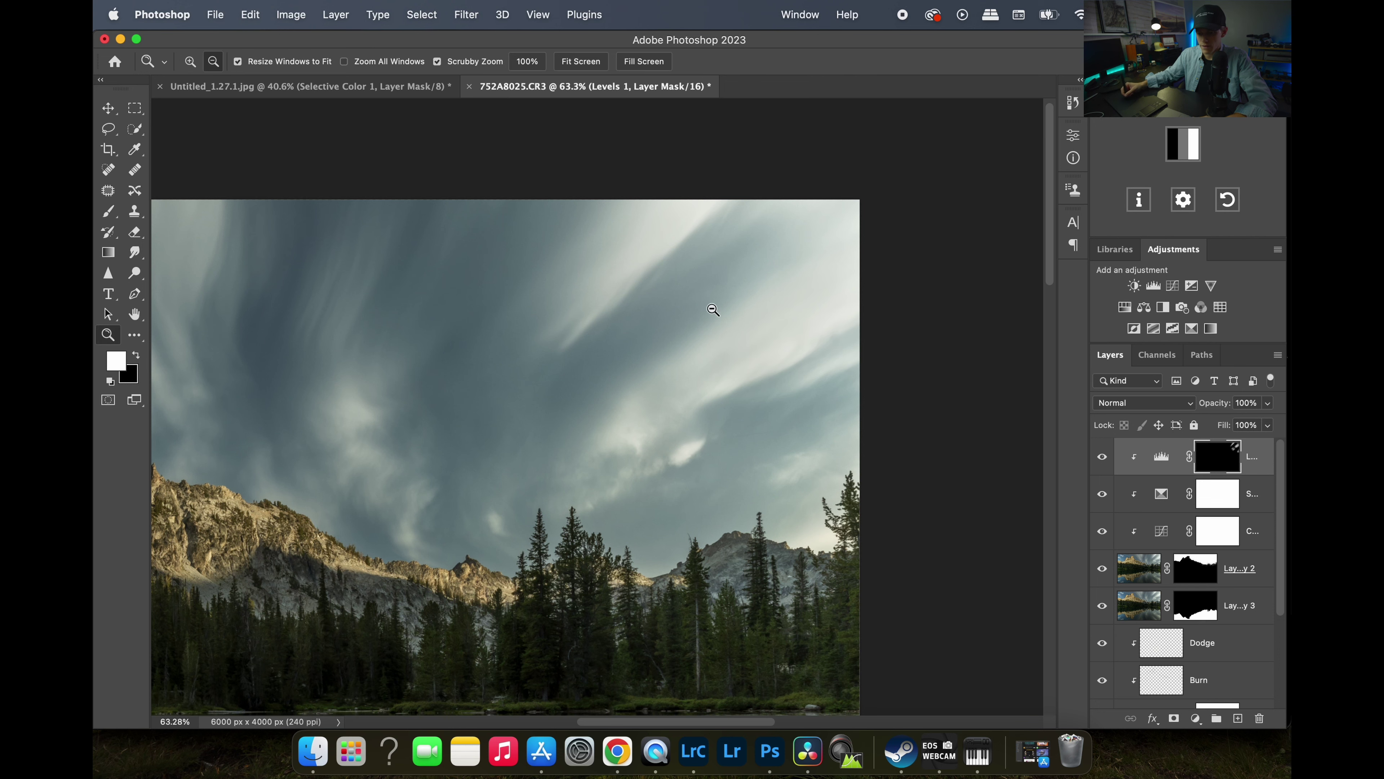
Toggle the Levels layer's visibility to compare the cloud highlights across the whole photo, leaving it visible.
{"action": "scroll", "coordinate": [662, 323], "scroll_direction": "down", "scroll_amount": 5}
{"action": "left_click", "coordinate": [1102, 457]}
{"action": "left_click", "coordinate": [1102, 457]}
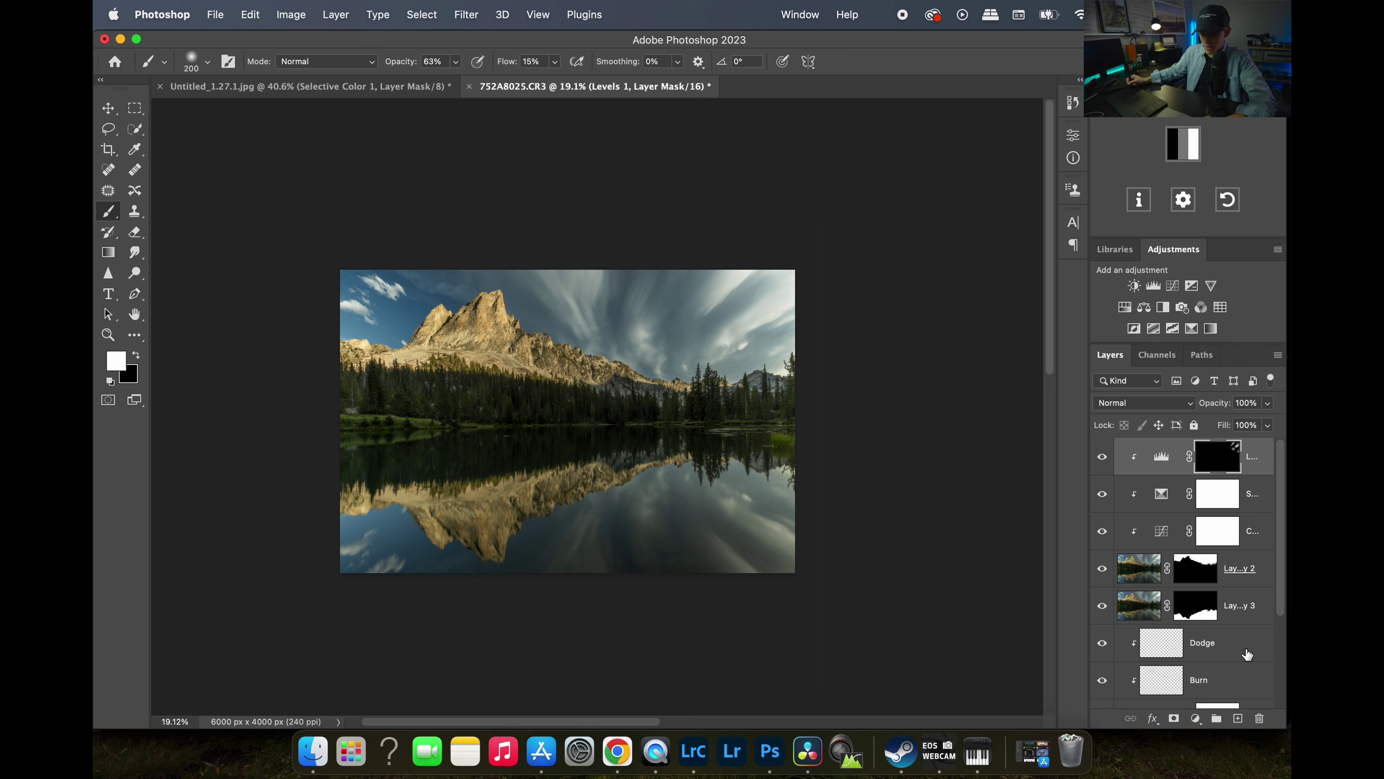
Create a layer above the Levels adjustment, clip it to the sky layer, name it Burn sky and set its blend mode to Soft Light.
{"action": "left_click", "coordinate": [1238, 718]}
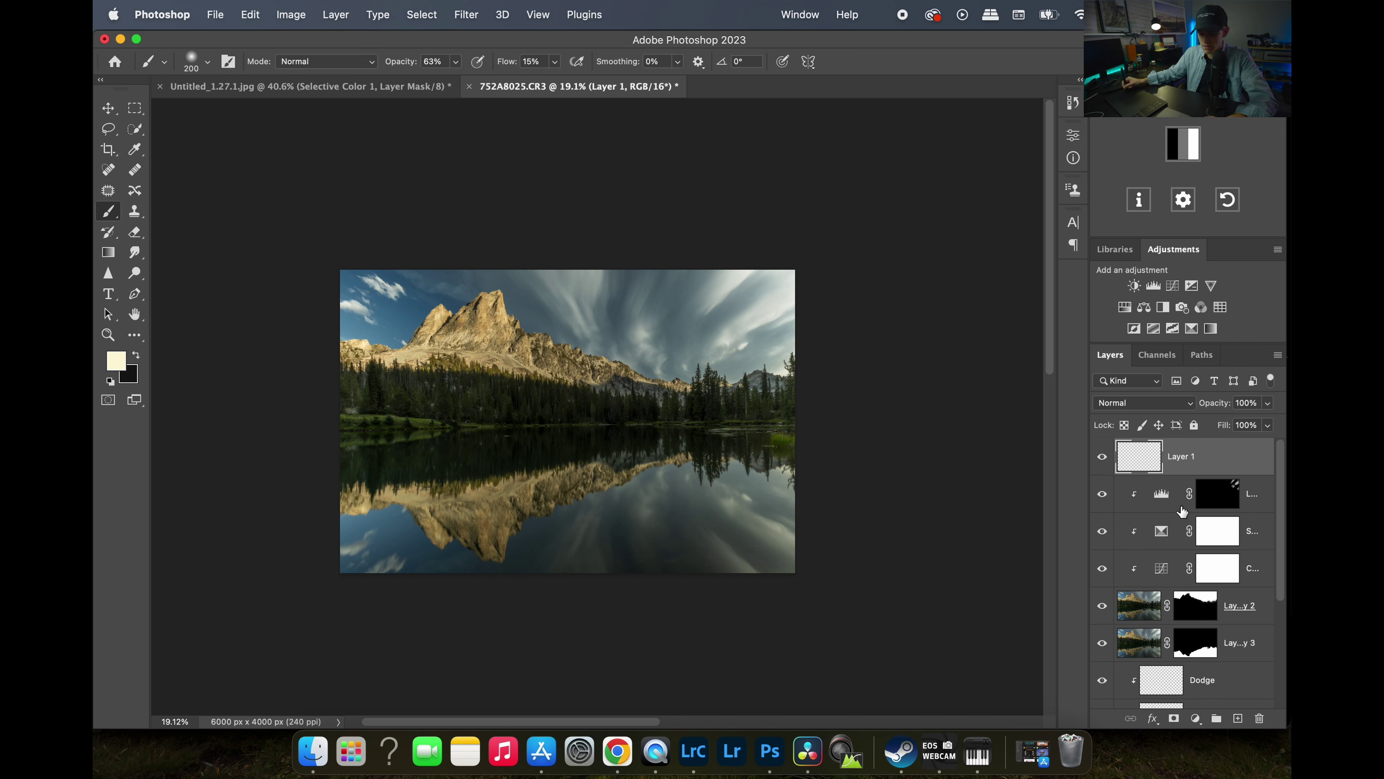
{"action": "left_click", "coordinate": [1157, 471], "text": "alt"}
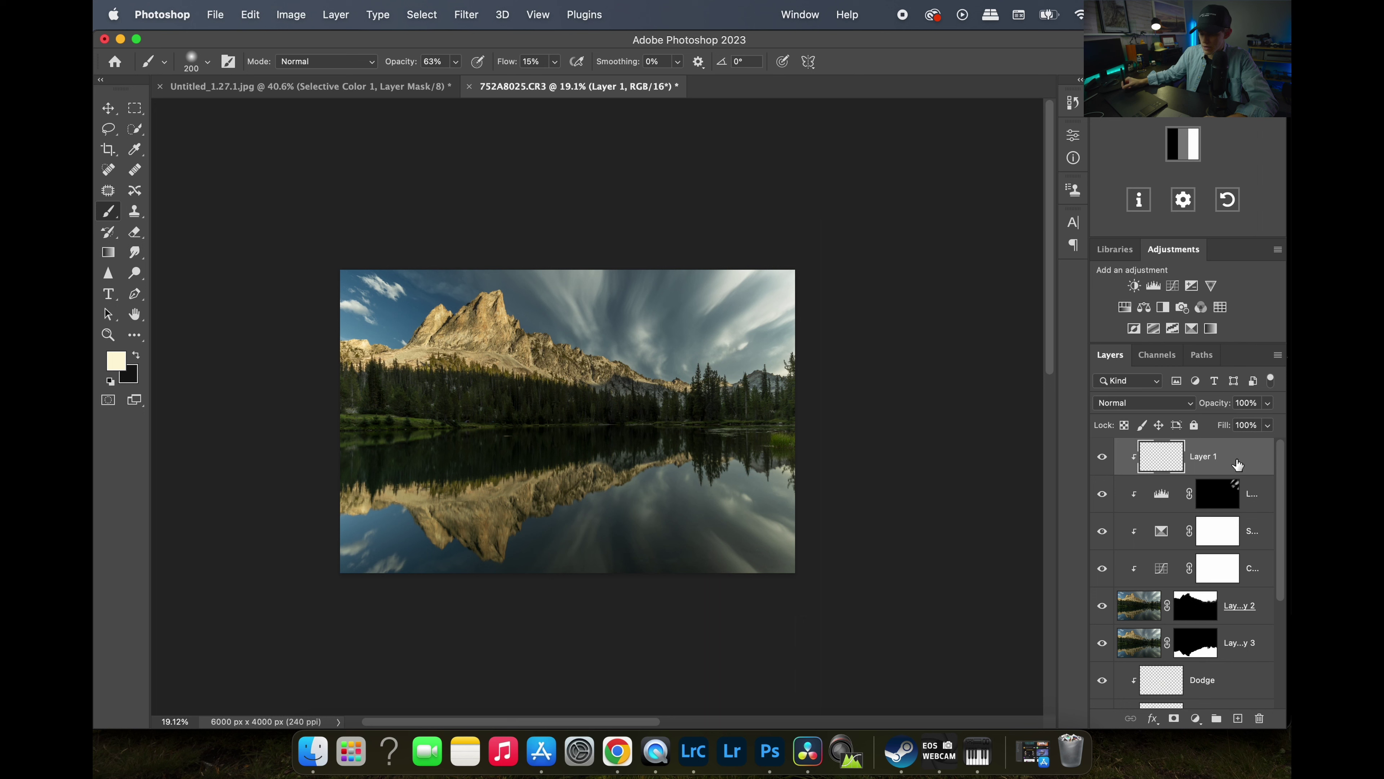
{"action": "double_click", "coordinate": [1209, 457]}
{"action": "type", "text": "Burn "}
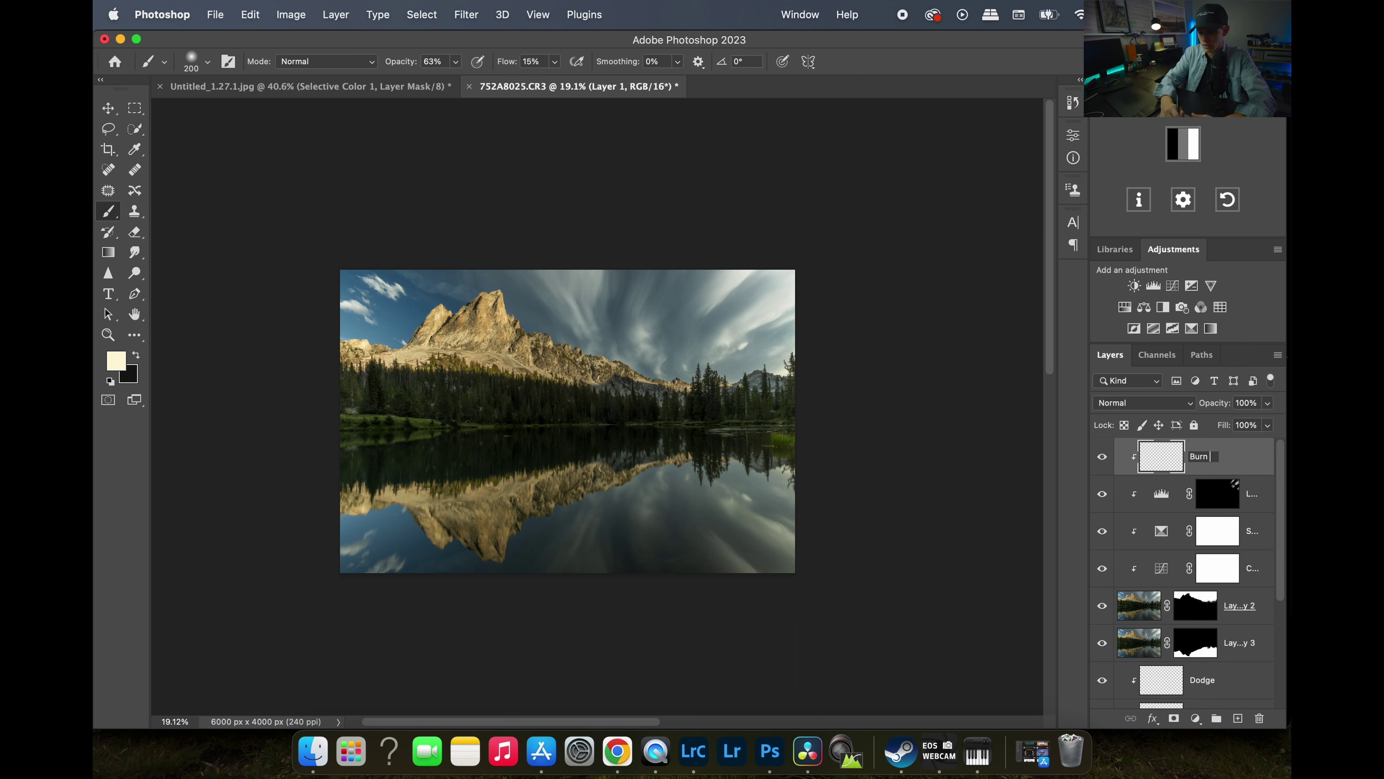
{"action": "type", "text": "sky"}
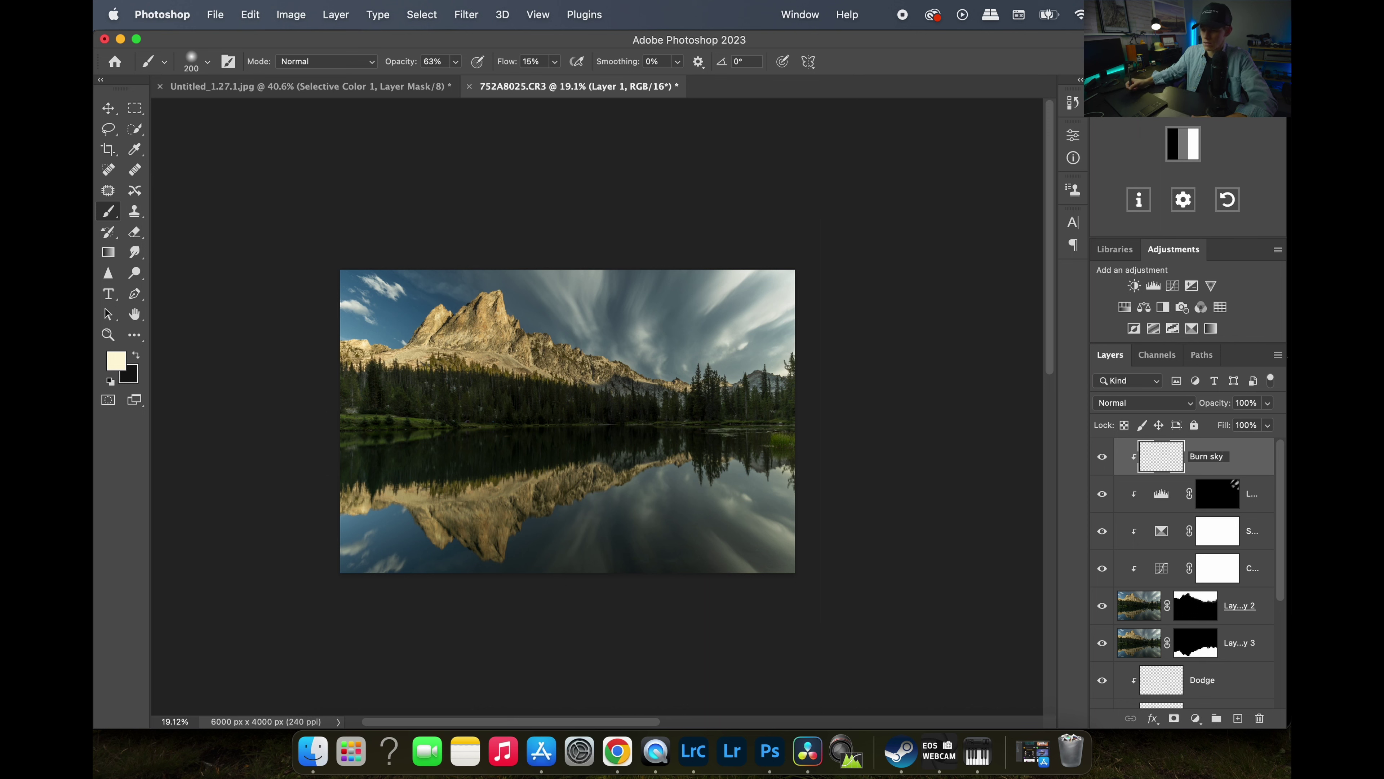
{"action": "key", "text": "Return"}
{"action": "left_click", "coordinate": [1143, 403]}
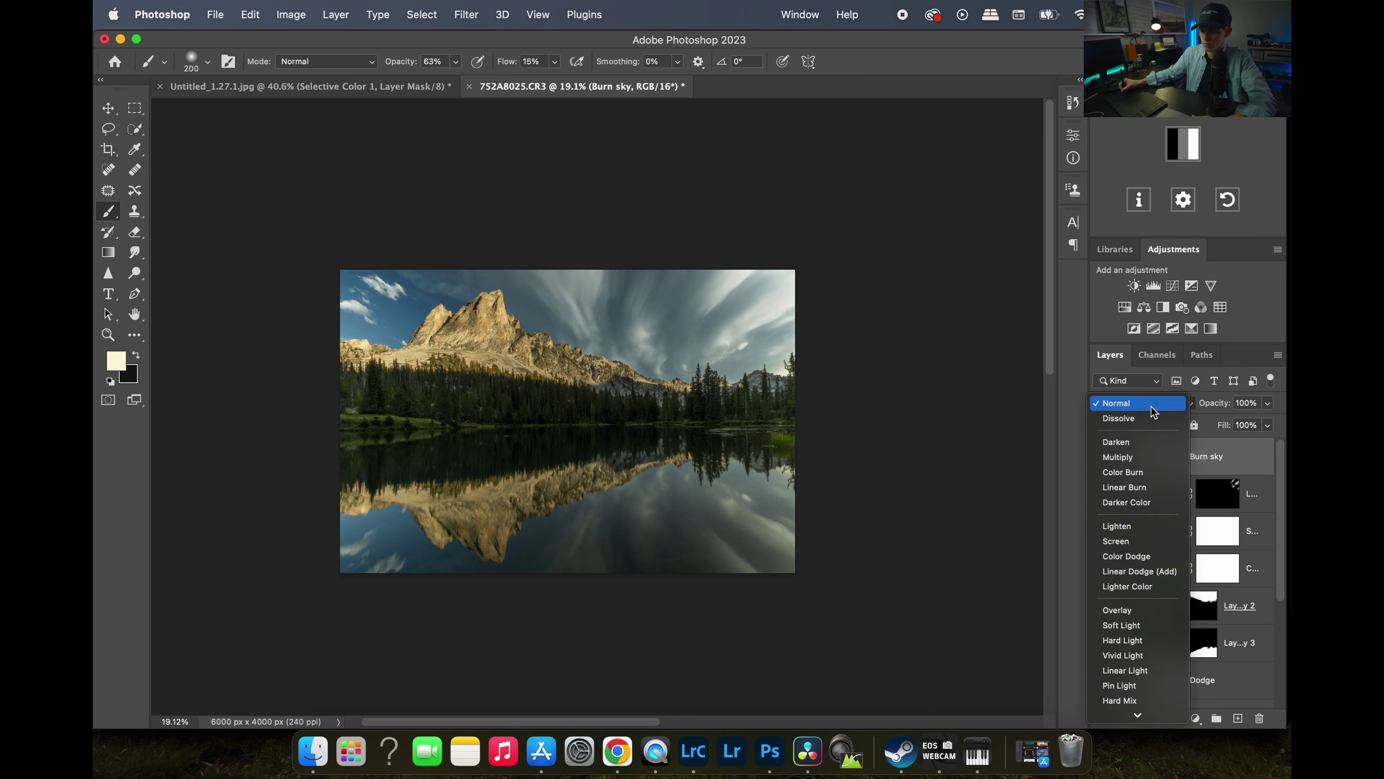
{"action": "left_click", "coordinate": [1142, 630]}
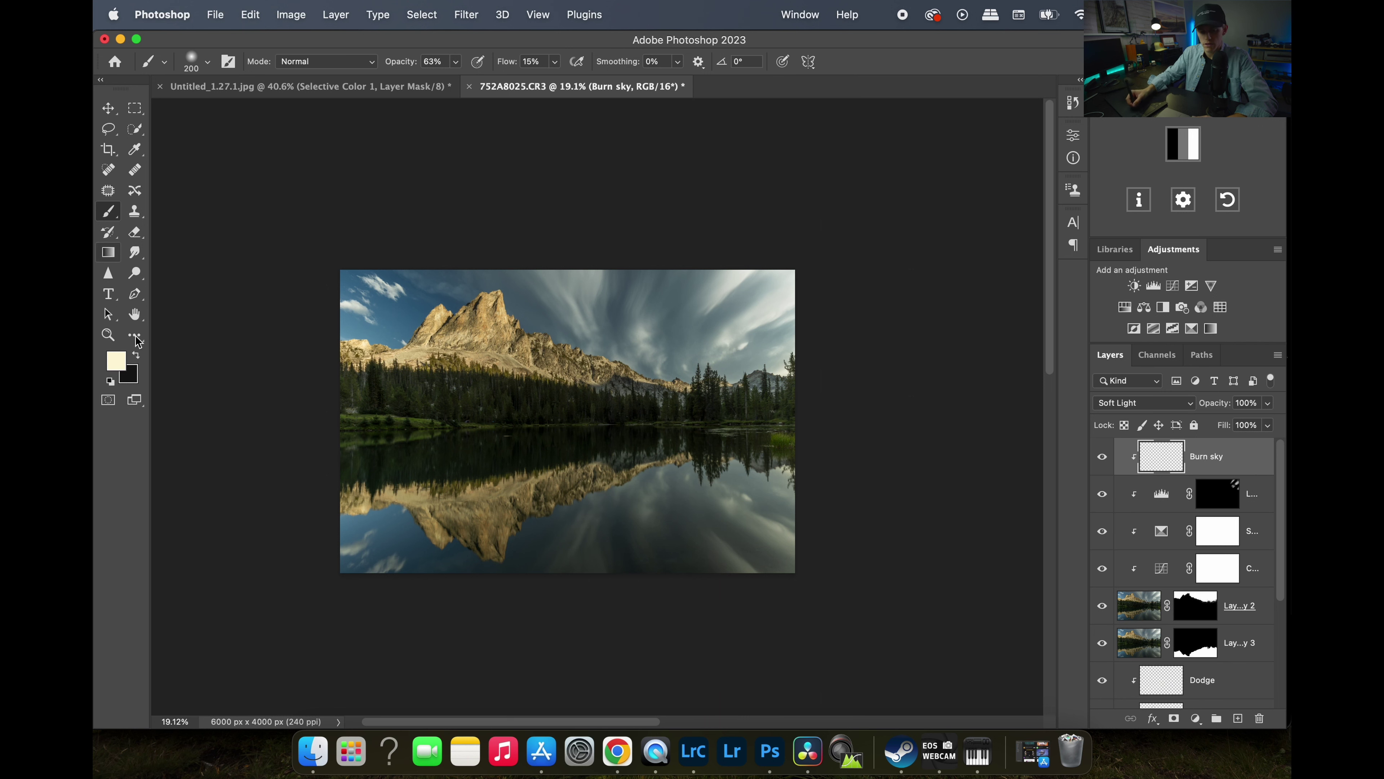
Burn parts of the sky, including around the mountain peak, on the Burn sky layer using a size 500 black brush at 15% opacity.
{"action": "left_click", "coordinate": [136, 355]}
{"action": "left_click_drag", "start_coordinate": [456, 62], "coordinate": [429, 84]}
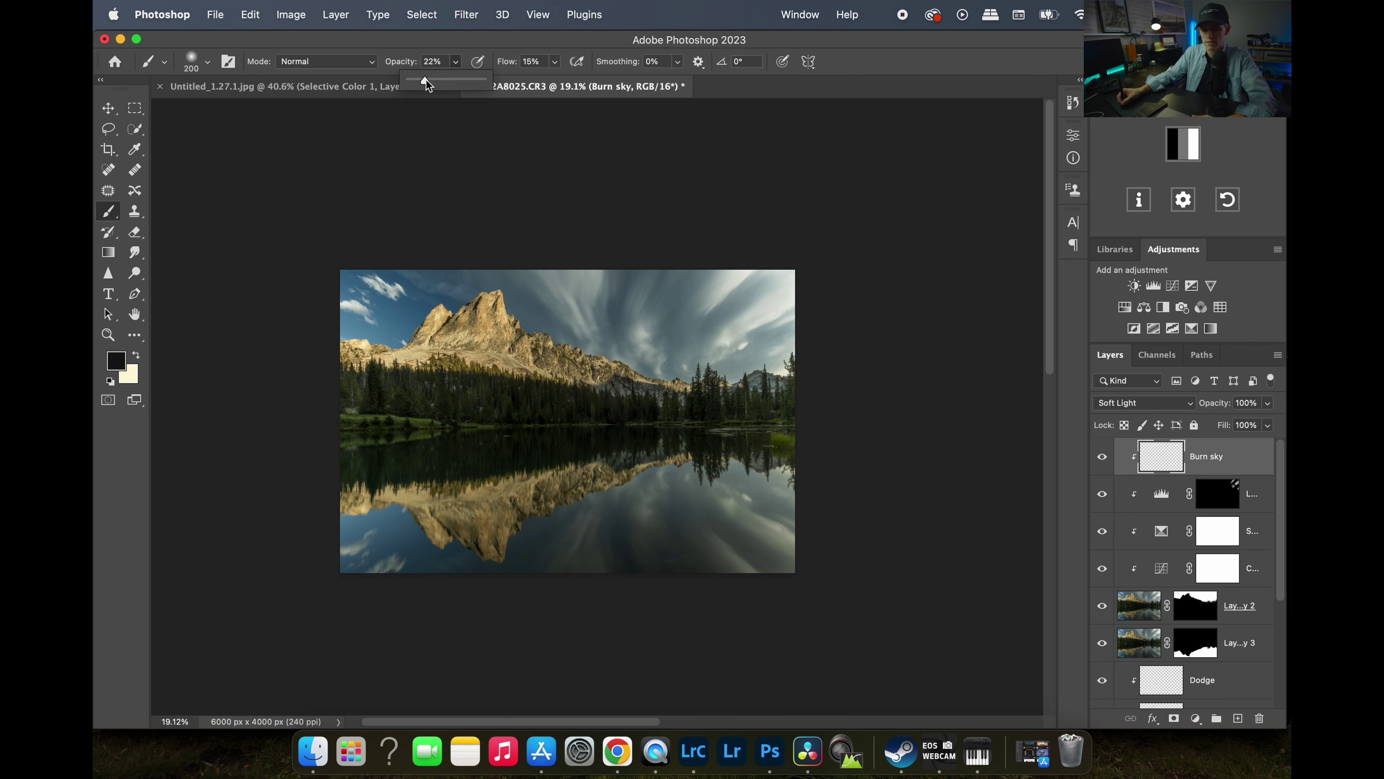
{"action": "left_click", "coordinate": [620, 317]}
{"action": "key", "text": "bracketright"}
{"action": "key", "text": "bracketright"}
{"action": "key", "text": "bracketright"}
{"action": "key", "text": "bracketright"}
{"action": "key", "text": "bracketright"}
{"action": "key", "text": "bracketright"}
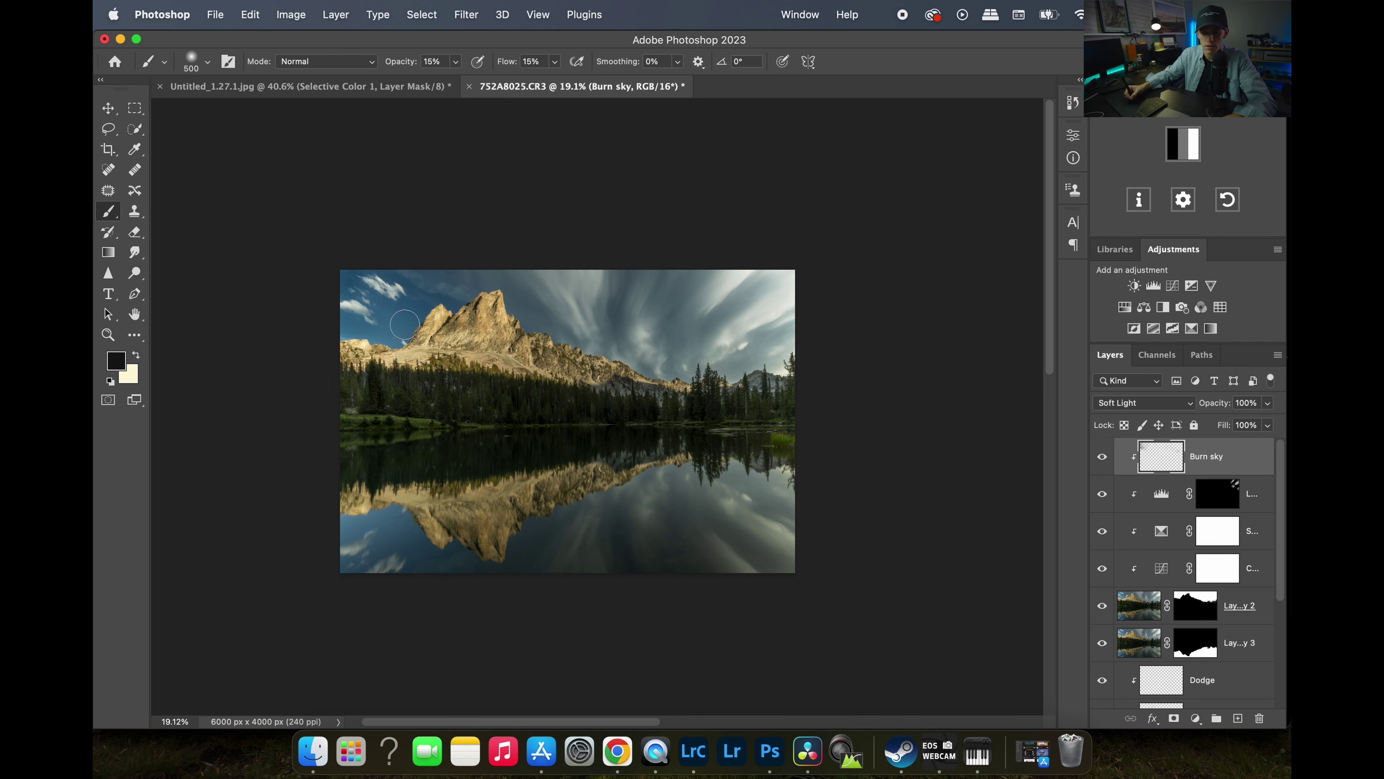
{"action": "key", "text": "z"}
{"action": "left_click_drag", "start_coordinate": [381, 303], "coordinate": [518, 300]}
{"action": "key", "text": "b"}
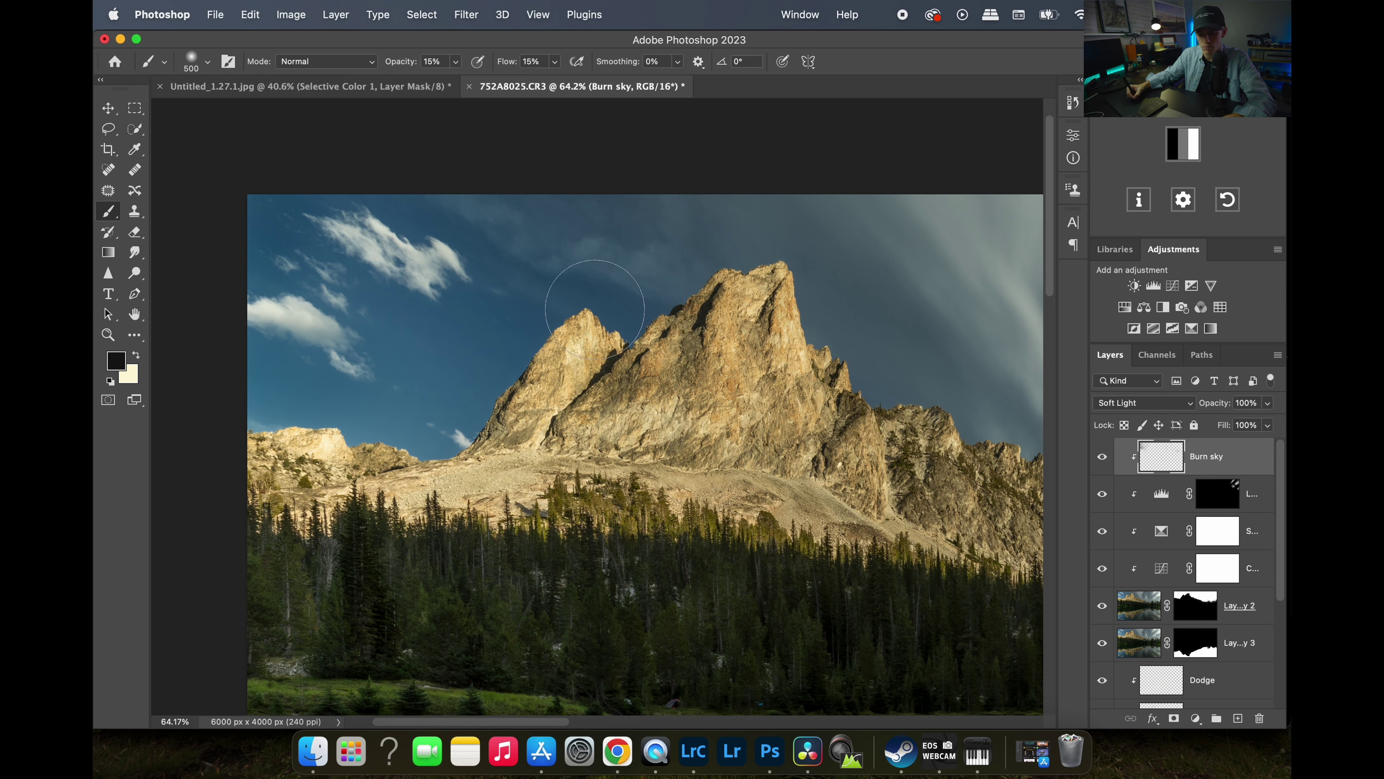
View the whole photo and toggle the Burn sky layer's visibility to compare the sky with and without it, leaving it visible.
{"action": "scroll", "coordinate": [727, 374], "scroll_direction": "down", "scroll_amount": 10}
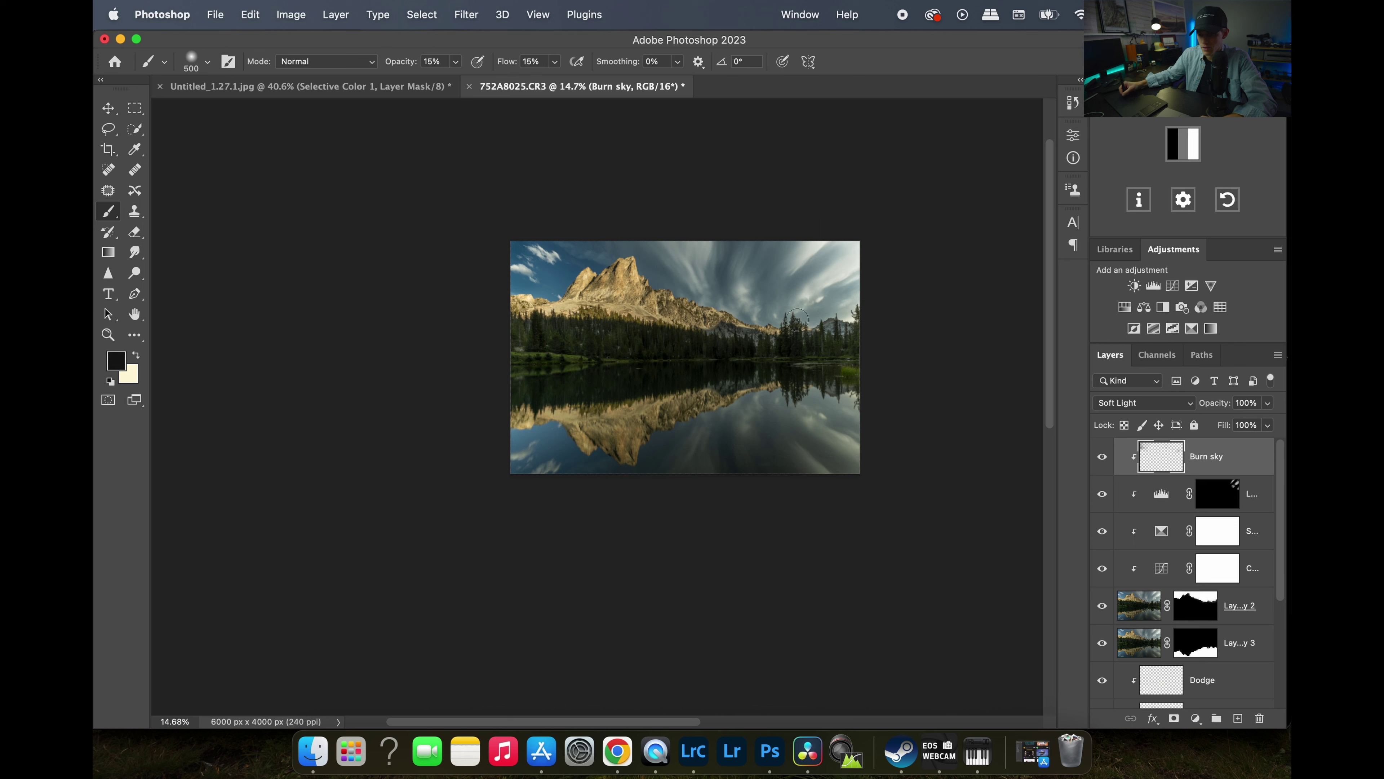
{"action": "left_click", "coordinate": [1103, 459]}
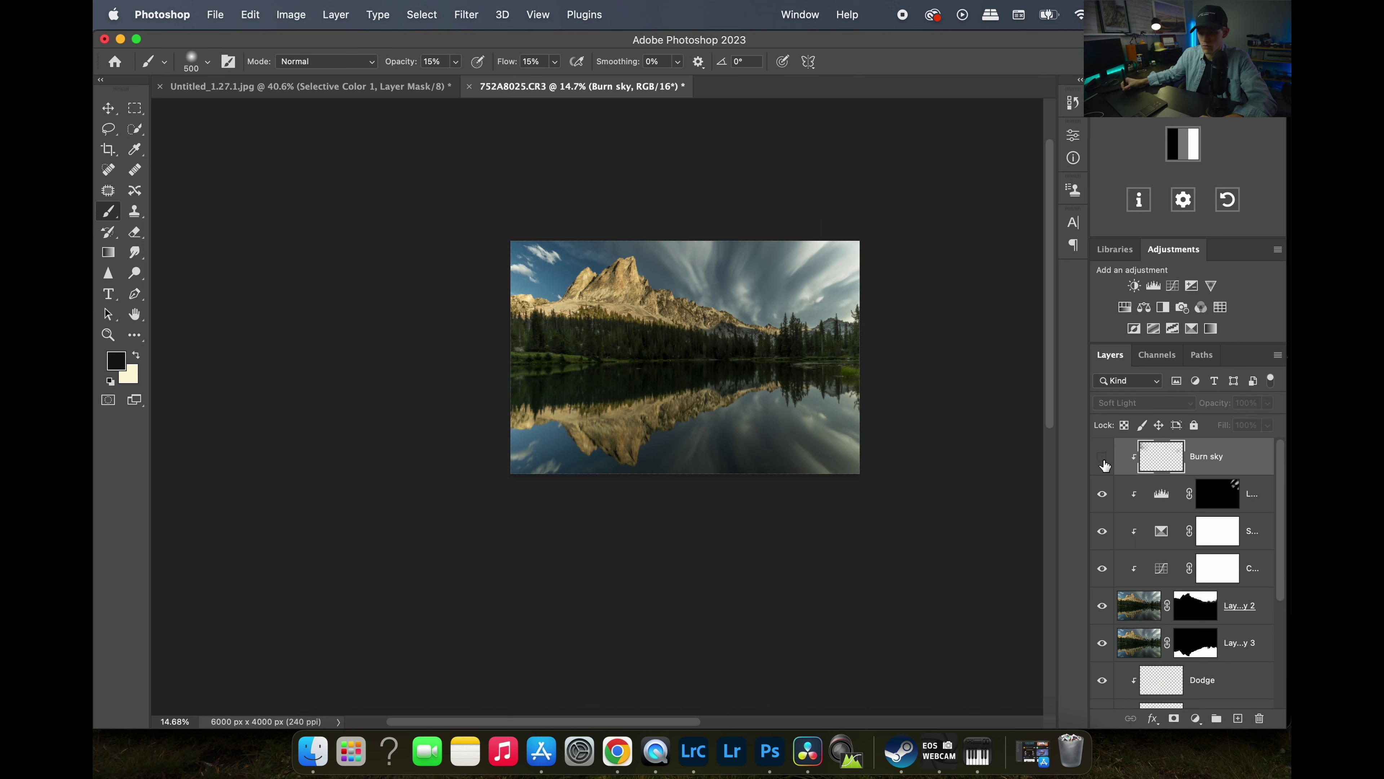
{"action": "left_click", "coordinate": [1103, 460]}
{"action": "left_click", "coordinate": [1103, 460]}
{"action": "left_click", "coordinate": [1103, 459]}
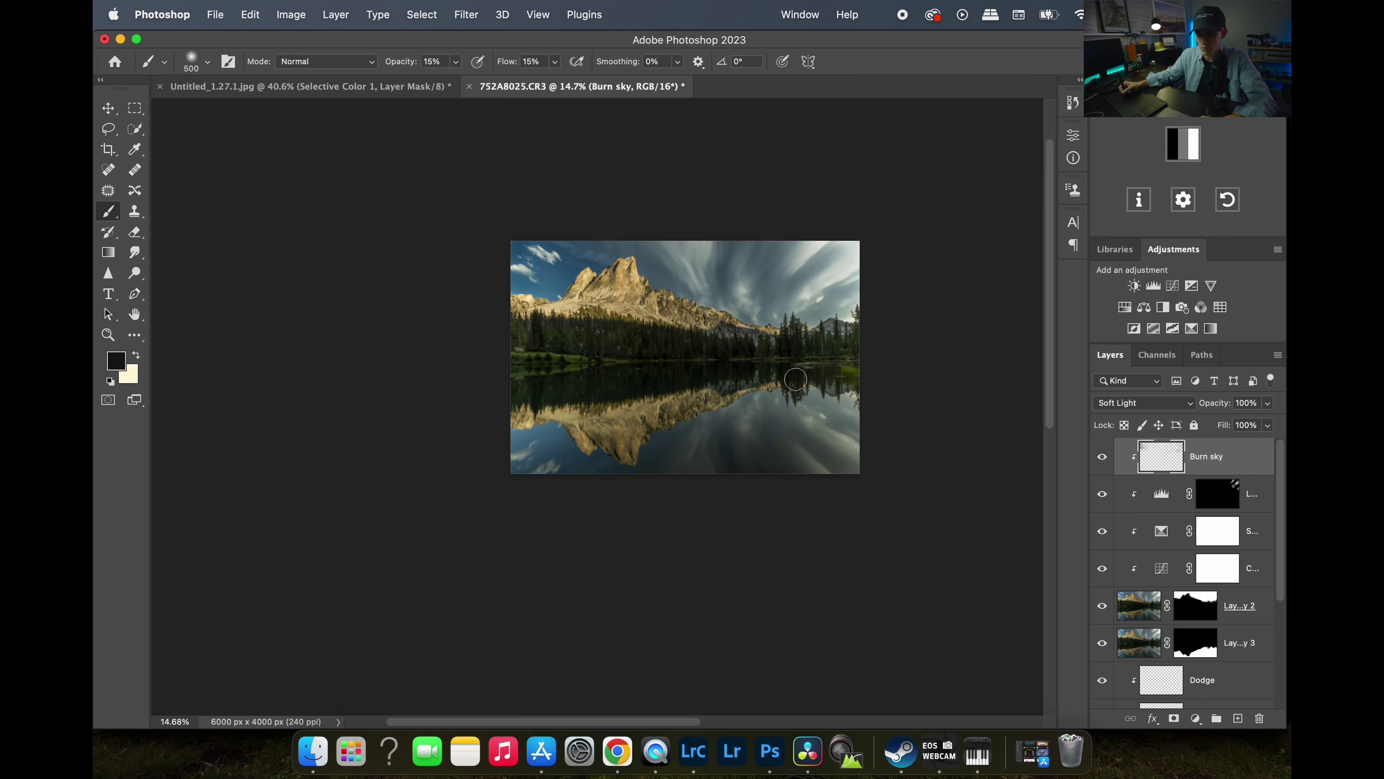
Add a Color Balance adjustment above Burn sky, clip it to the sky layer and shift its midtones toward yellow to -4.
{"action": "key", "text": "z"}
{"action": "mouse_move", "coordinate": [861, 253]}
{"action": "left_mouse_down"}
{"action": "mouse_move", "coordinate": [930, 247]}
{"action": "mouse_move", "coordinate": [872, 260]}
{"action": "left_mouse_up"}
{"action": "key", "text": "b"}
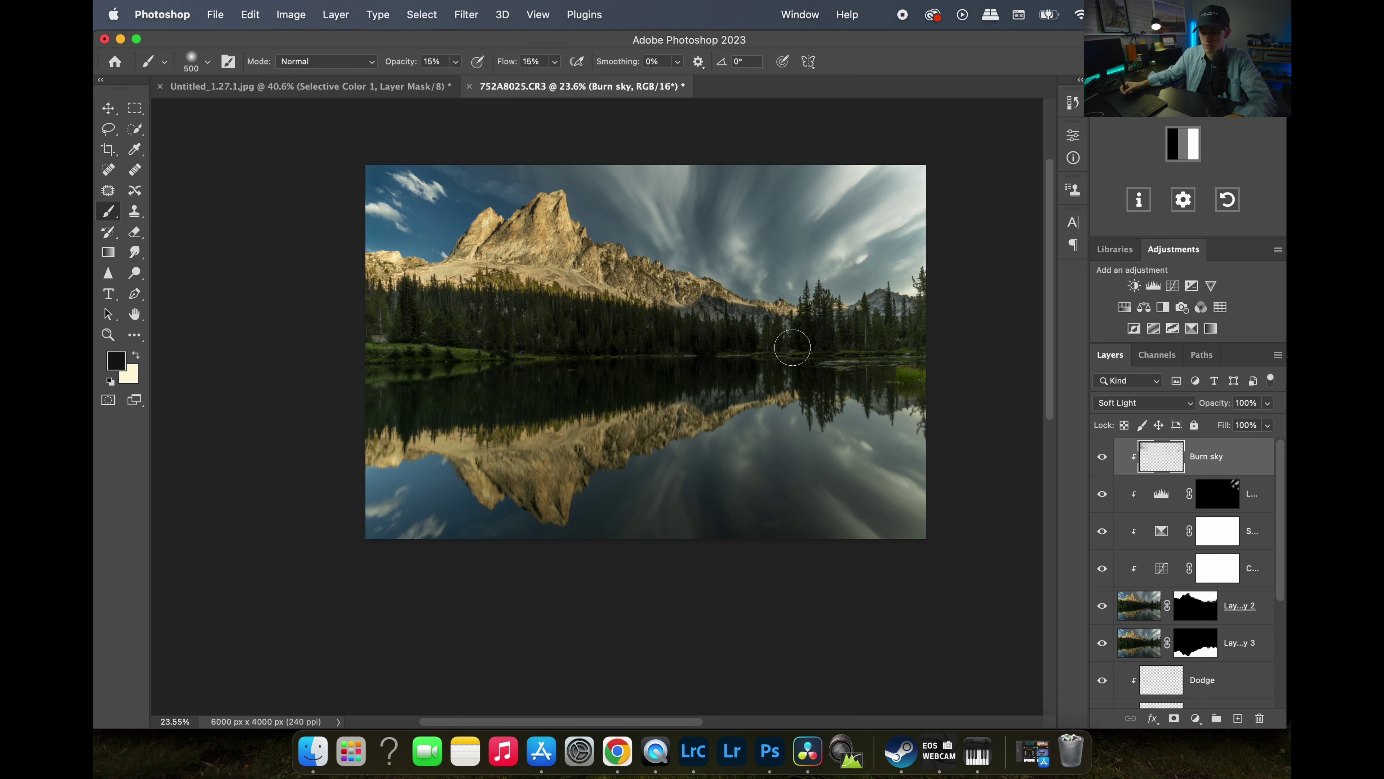
{"action": "left_click", "coordinate": [1143, 307]}
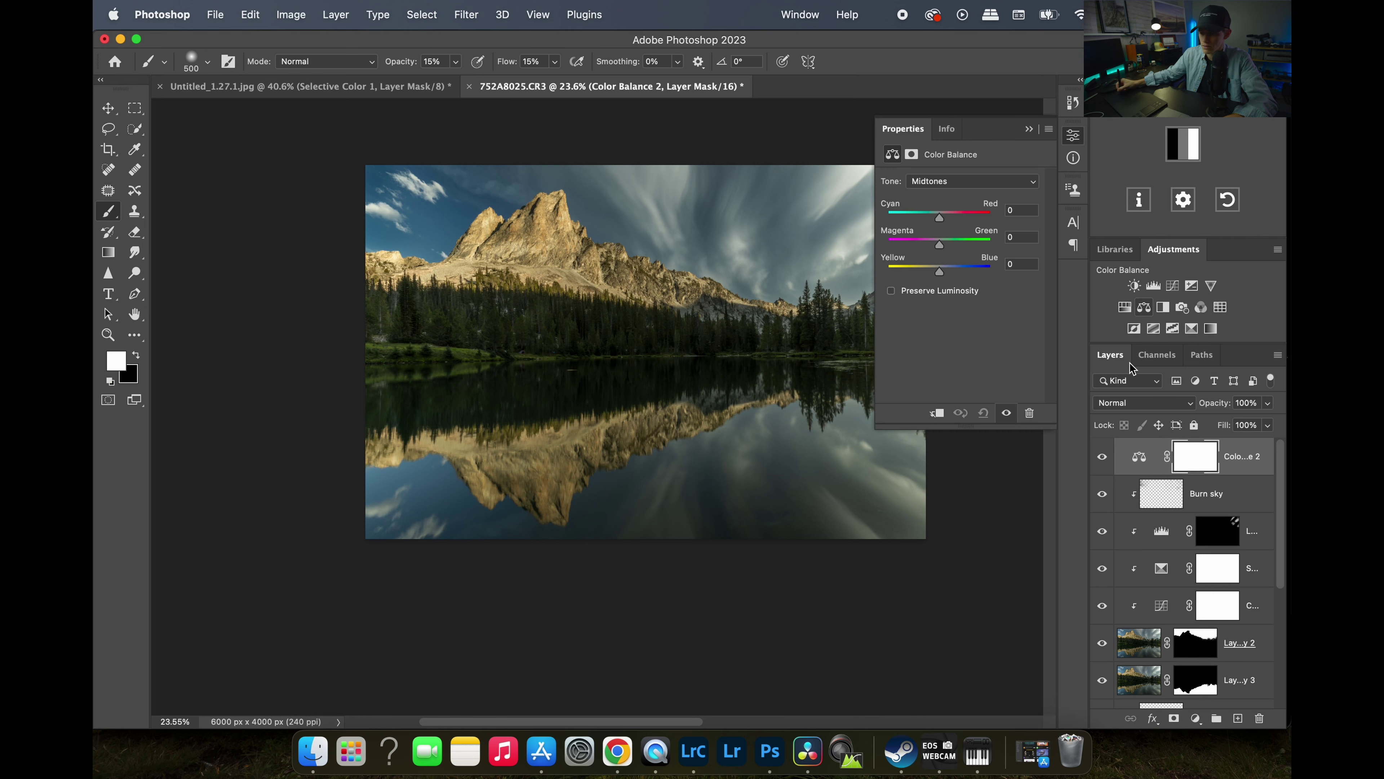
{"action": "left_click", "coordinate": [1150, 473], "text": "alt"}
{"action": "left_click", "coordinate": [1162, 458]}
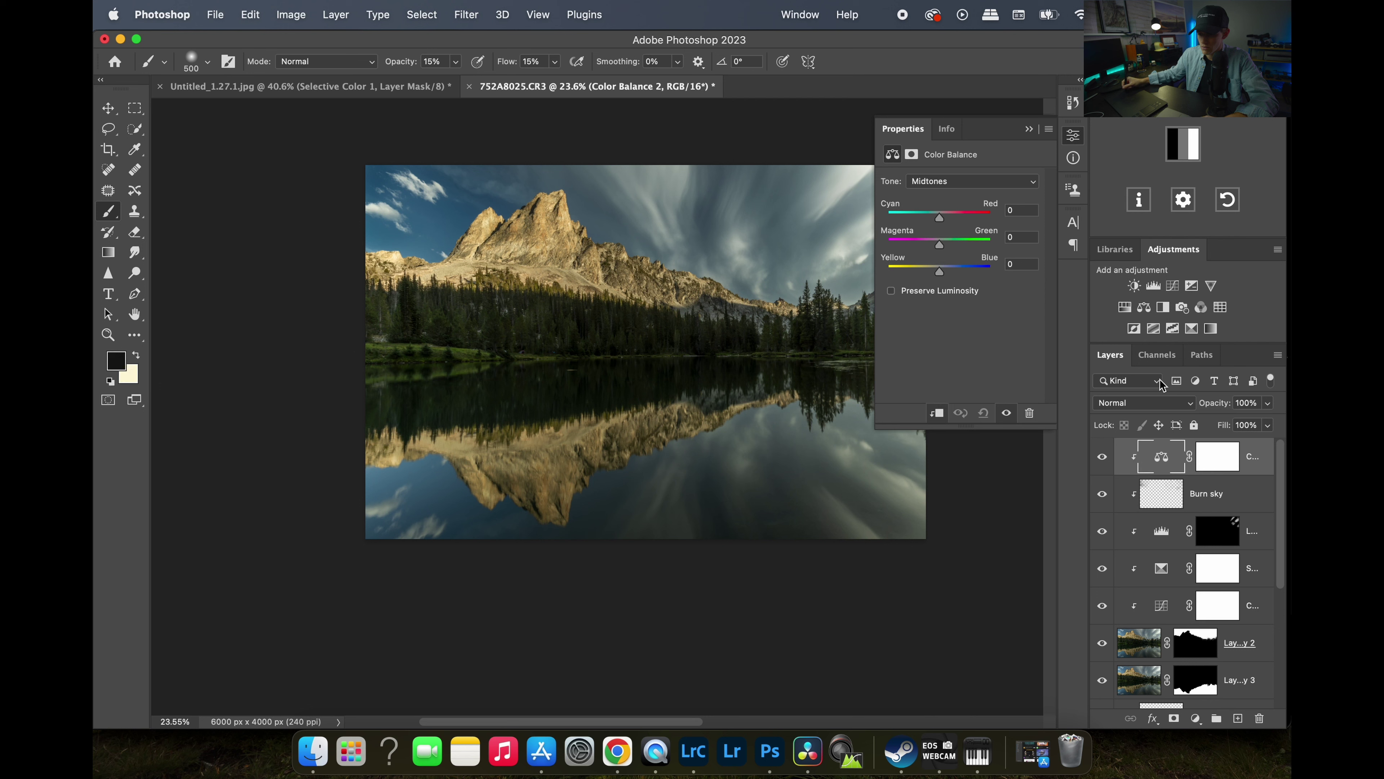
{"action": "left_click_drag", "start_coordinate": [939, 273], "coordinate": [935, 273]}
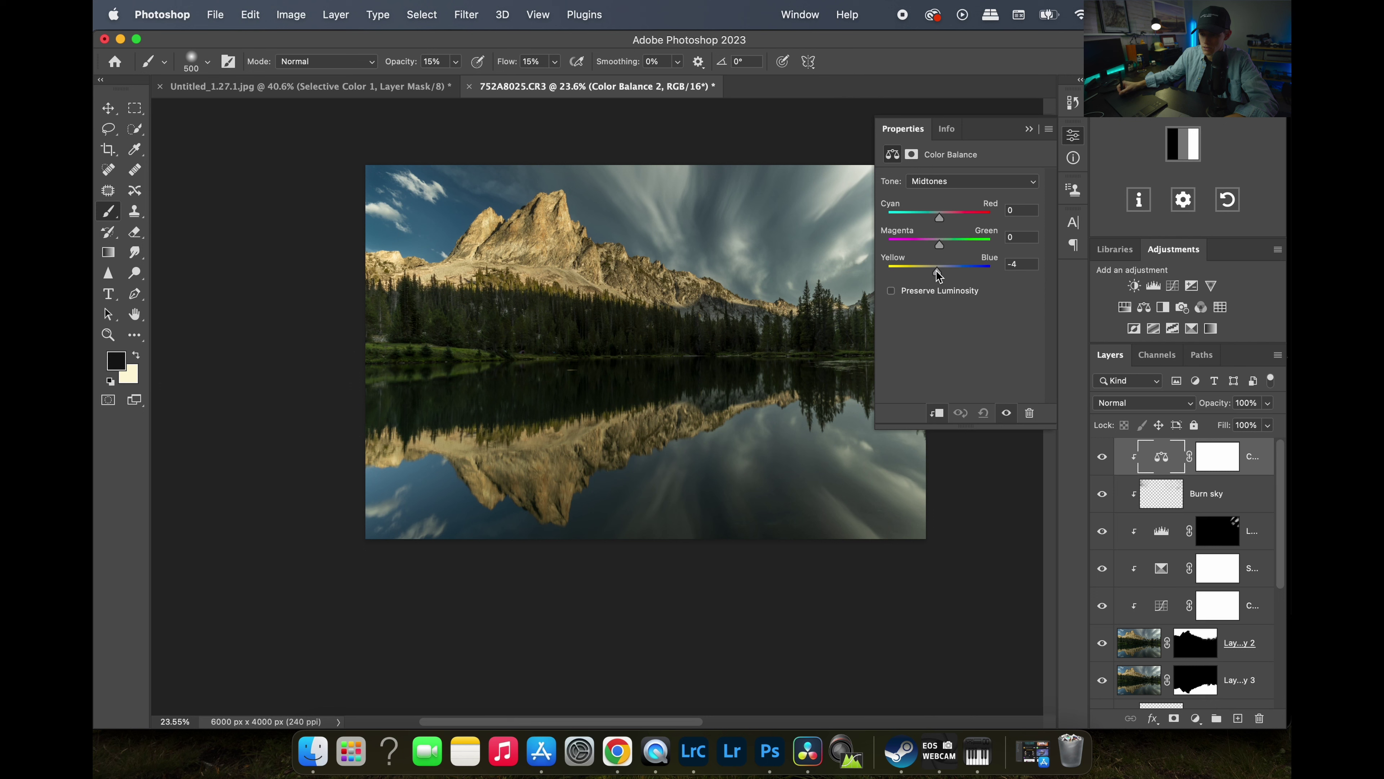
{"action": "left_click", "coordinate": [1073, 137]}
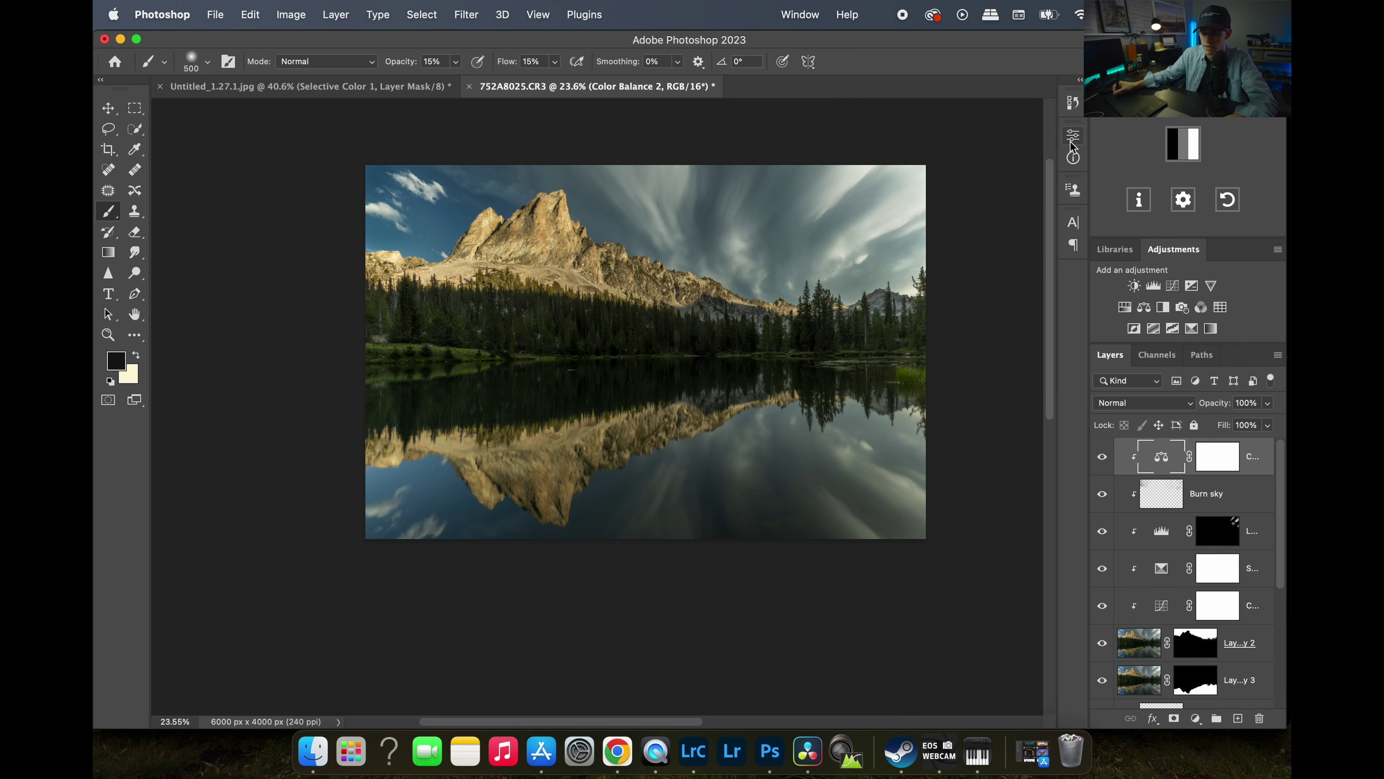
Toggle the Color Balance layer's visibility to compare the sky's warmth with and without it, leaving it visible.
{"action": "left_click", "coordinate": [1103, 458]}
{"action": "left_click", "coordinate": [1106, 463]}
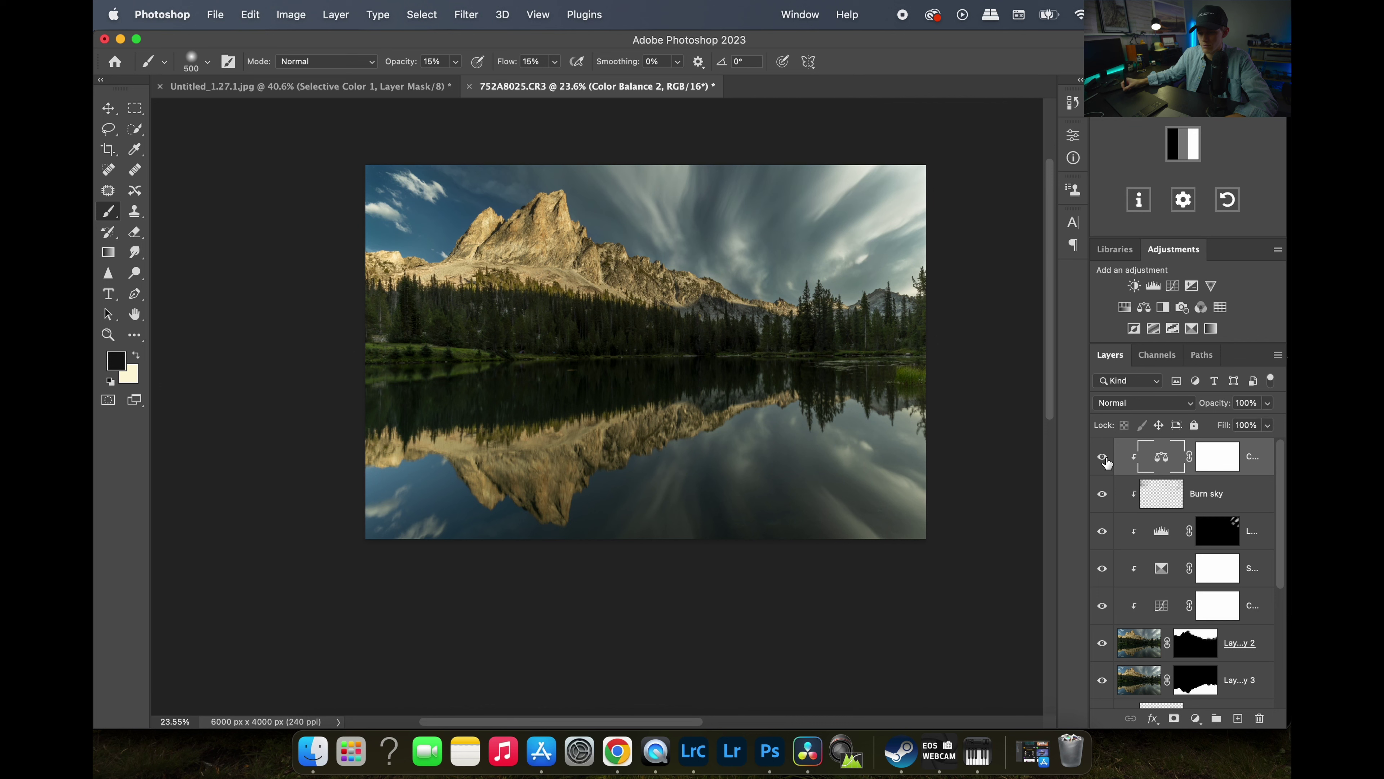
{"action": "left_click", "coordinate": [1102, 462]}
{"action": "left_click", "coordinate": [1102, 462]}
Add a Curves adjustment directly above the reflection layer, Layer 0 copy 3, and clip it to that layer.
{"action": "left_click_drag", "start_coordinate": [1279, 545], "coordinate": [1276, 594]}
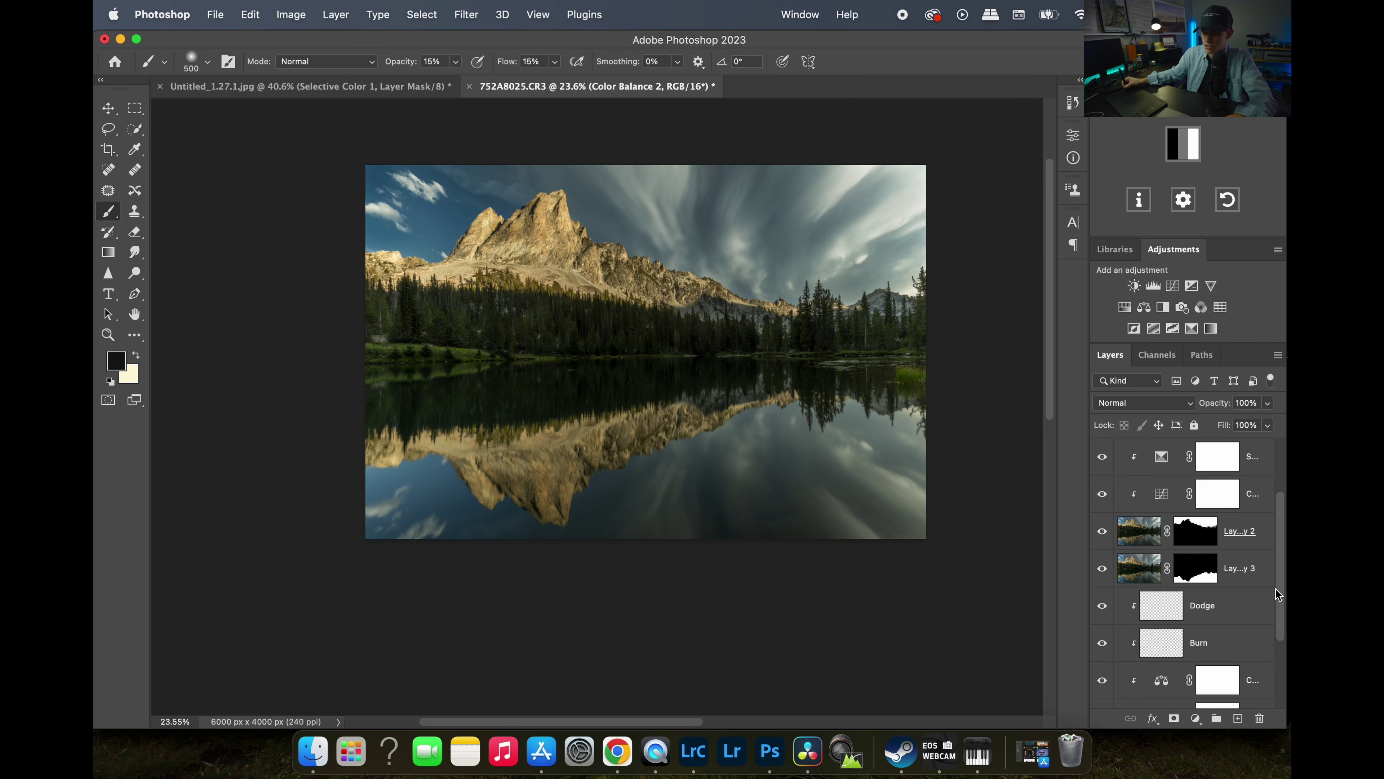
{"action": "left_click", "coordinate": [1252, 571]}
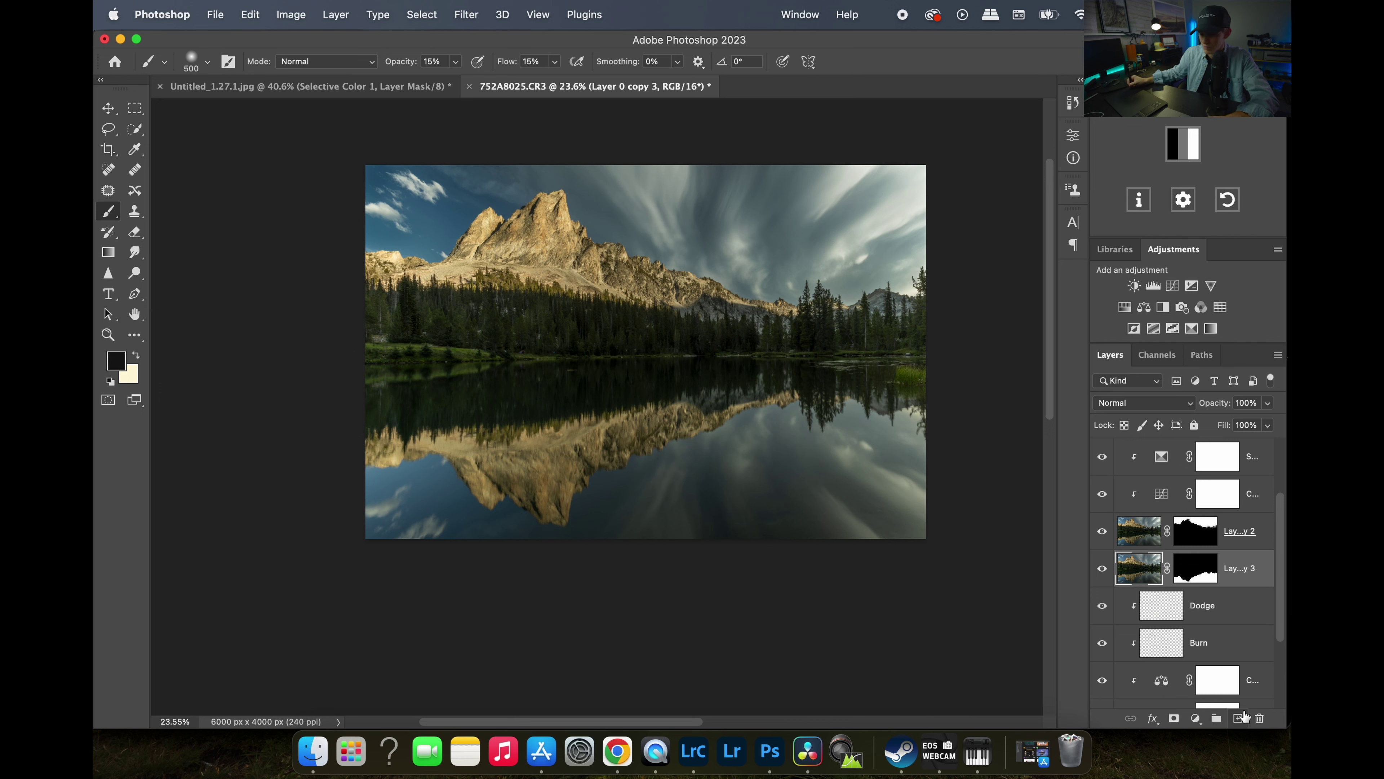
{"action": "left_click", "coordinate": [1173, 286]}
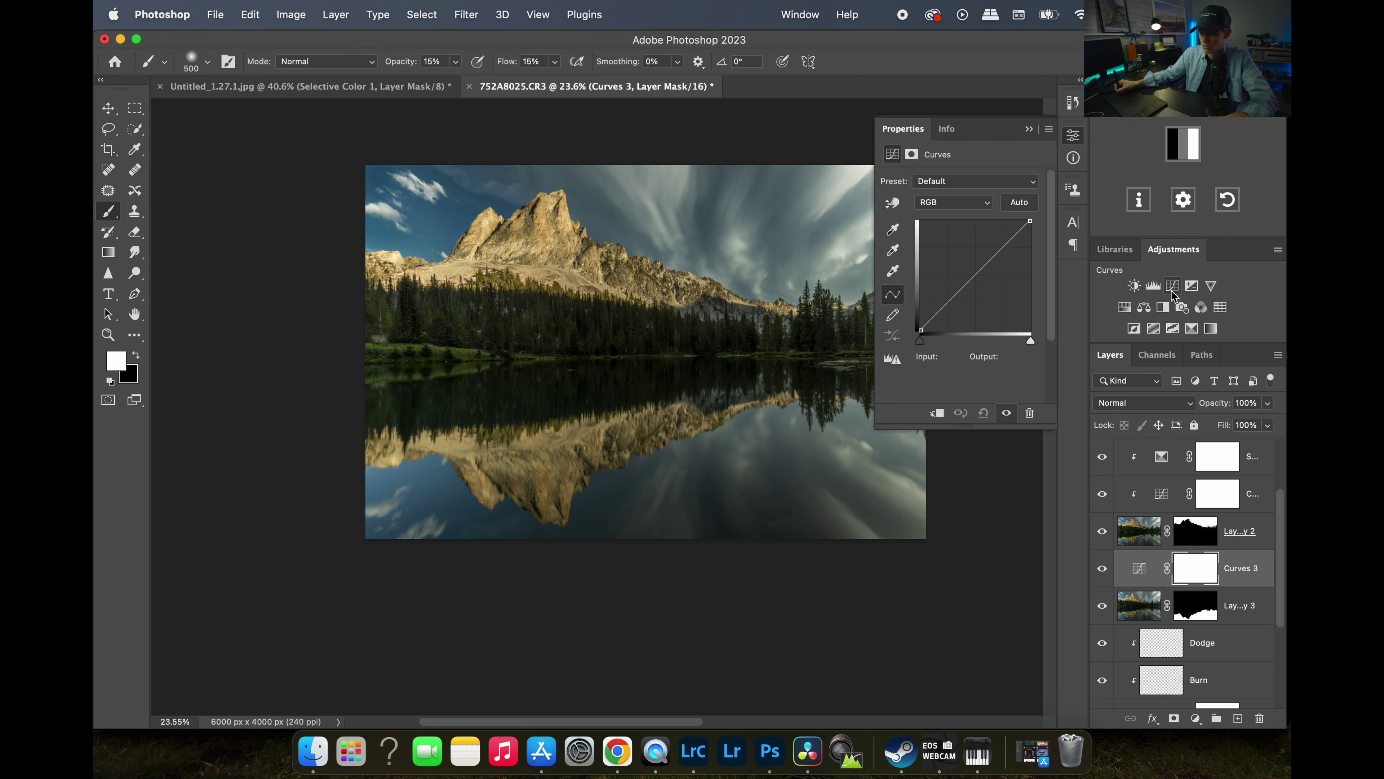
{"action": "left_click", "coordinate": [1143, 583], "text": "alt"}
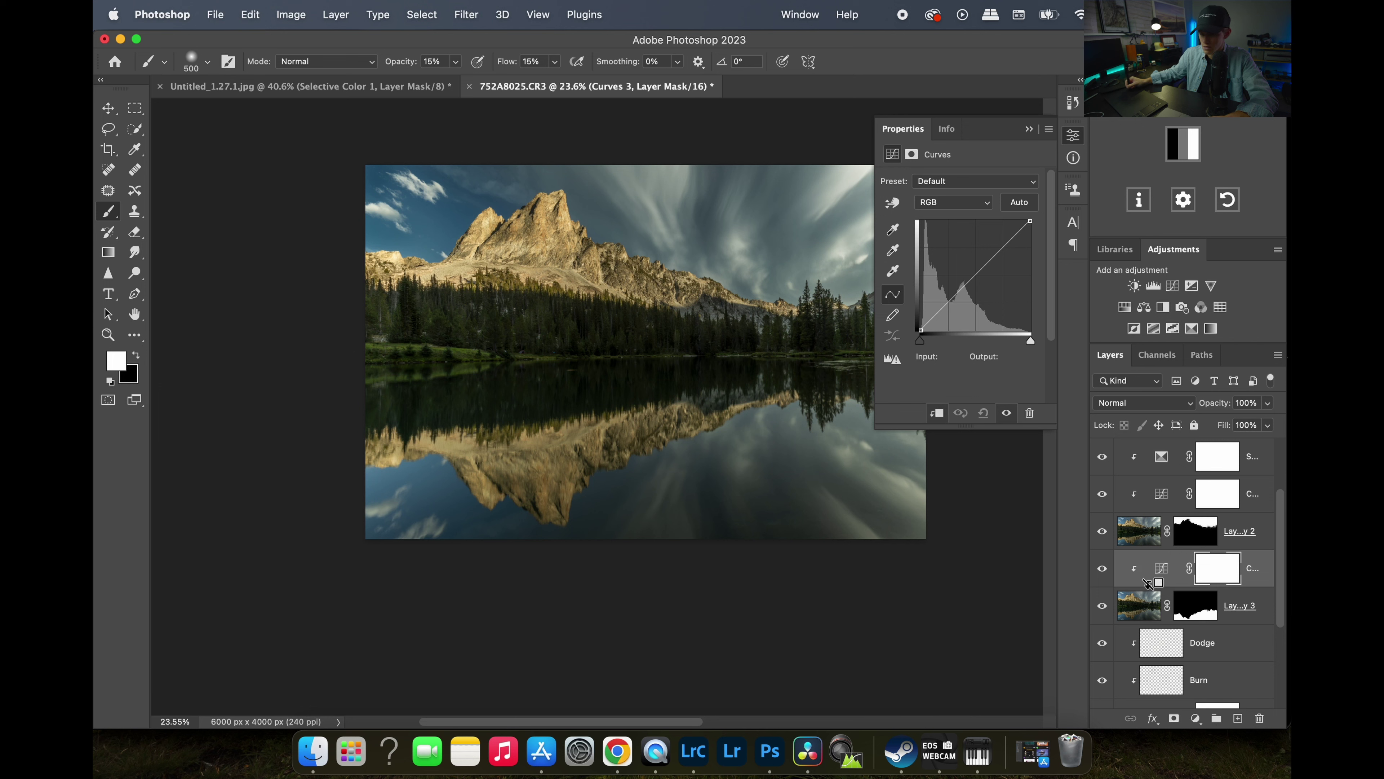
Brighten the reflection with the new RGB curve by raising its shadow point to input 57, output 68 and slightly lifting the highlights.
{"action": "left_click", "coordinate": [1163, 570]}
{"action": "left_click_drag", "start_coordinate": [1000, 249], "coordinate": [1002, 246]}
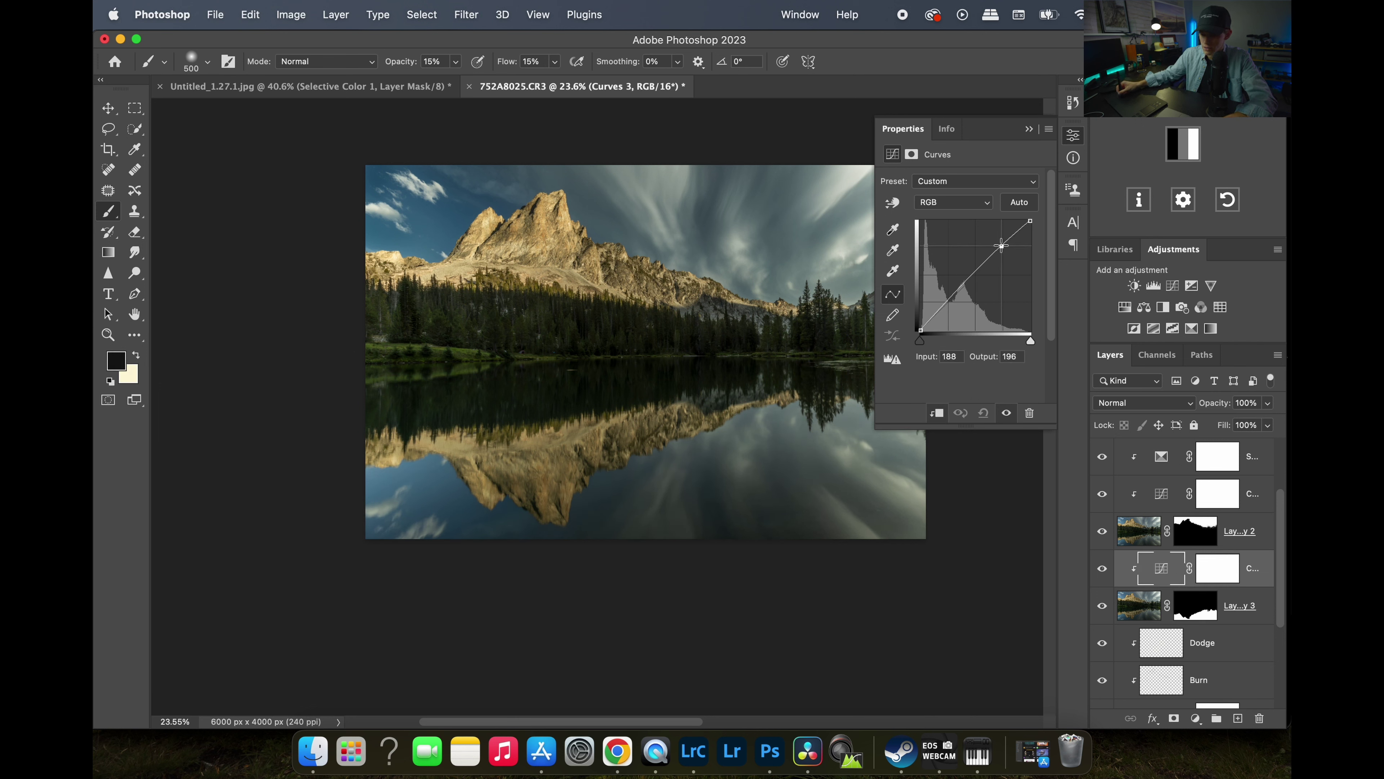
{"action": "left_click_drag", "start_coordinate": [945, 304], "coordinate": [945, 301]}
{"action": "left_click", "coordinate": [1000, 247]}
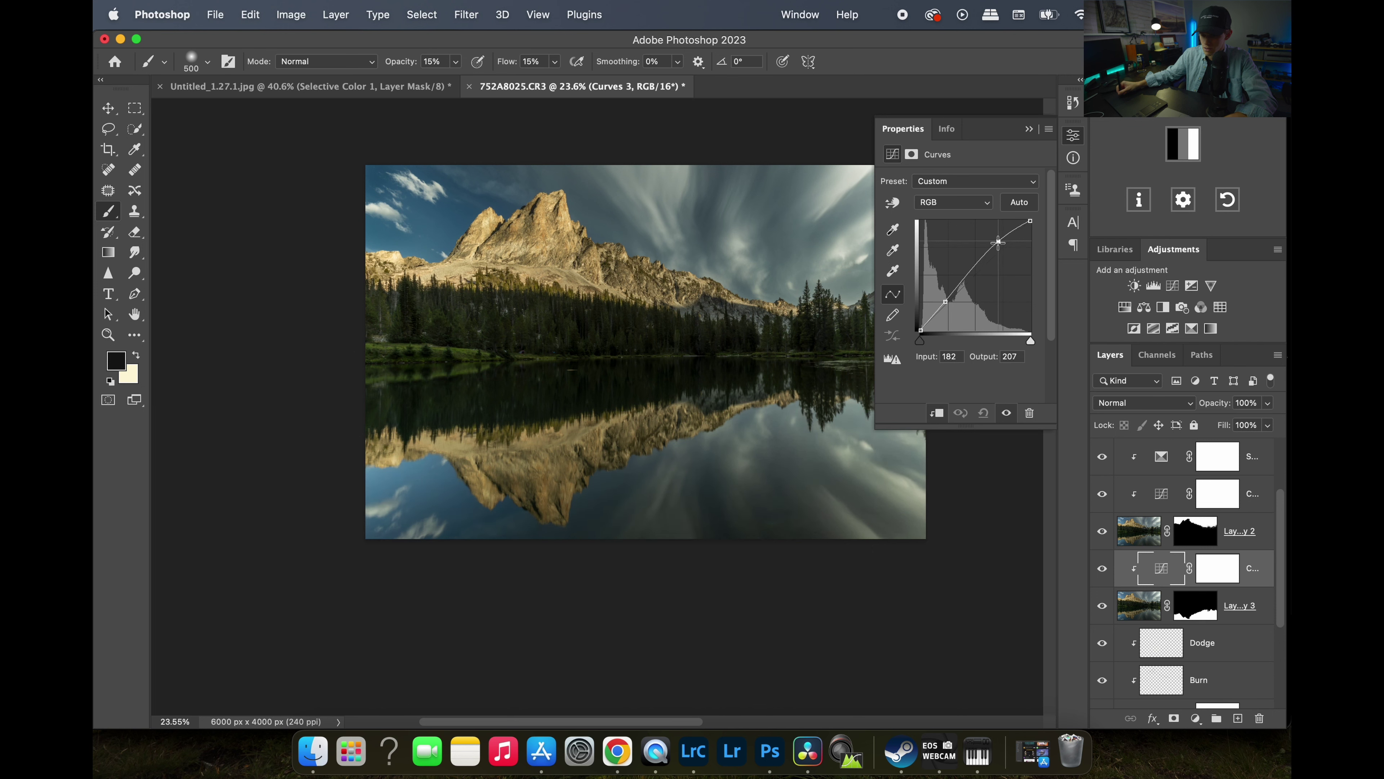
{"action": "left_click_drag", "start_coordinate": [945, 301], "coordinate": [945, 298]}
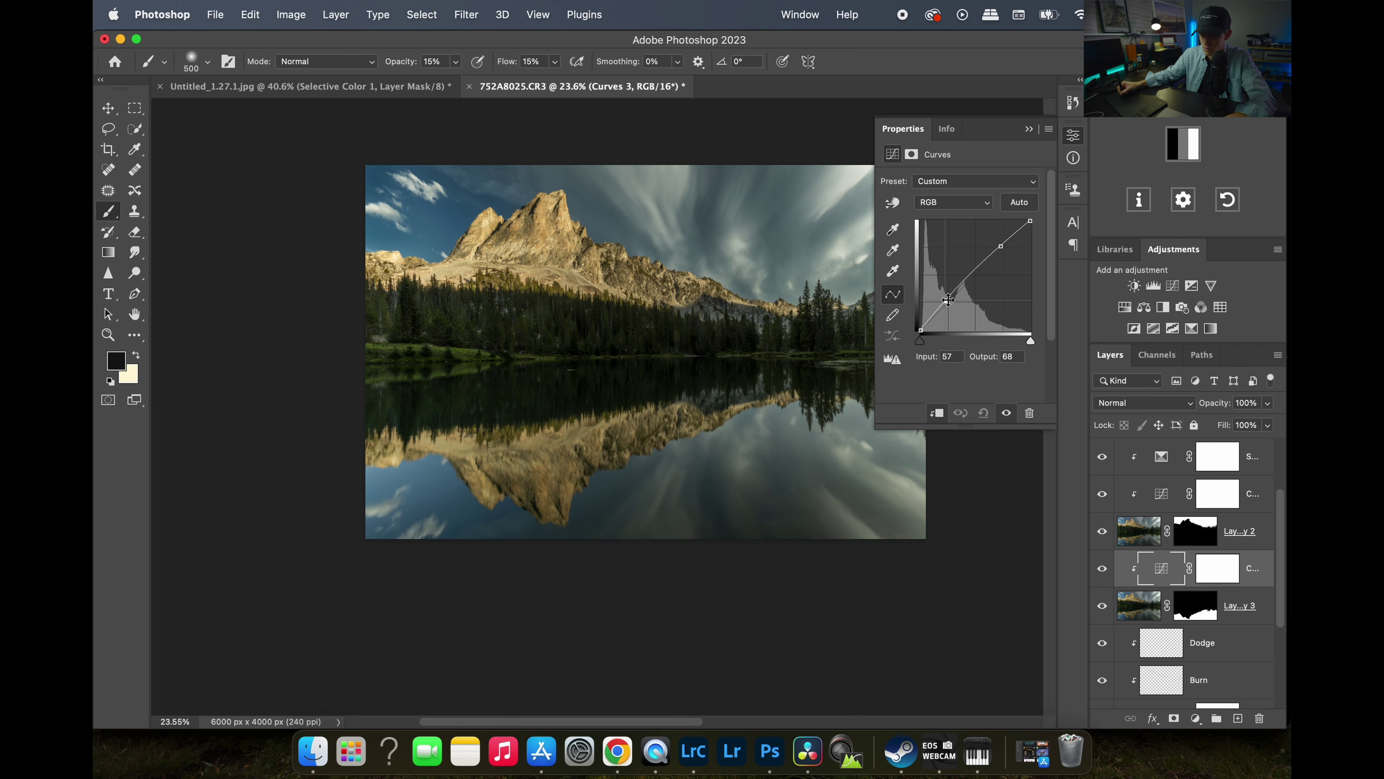
{"action": "left_click", "coordinate": [1072, 139]}
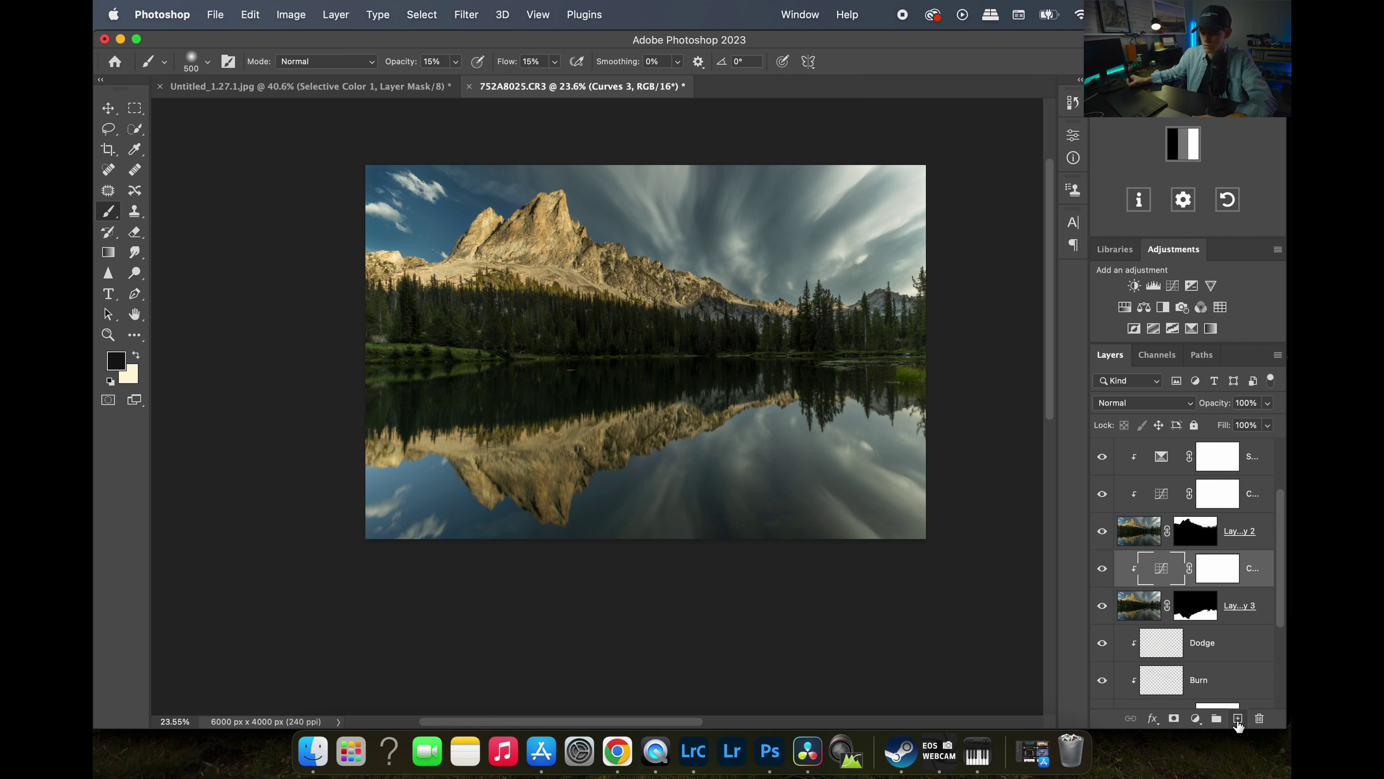
Add an empty layer above the reflection's Curves adjustment, clip it to the reflection layer and set its blend mode to Overlay.
{"action": "left_click", "coordinate": [1237, 720]}
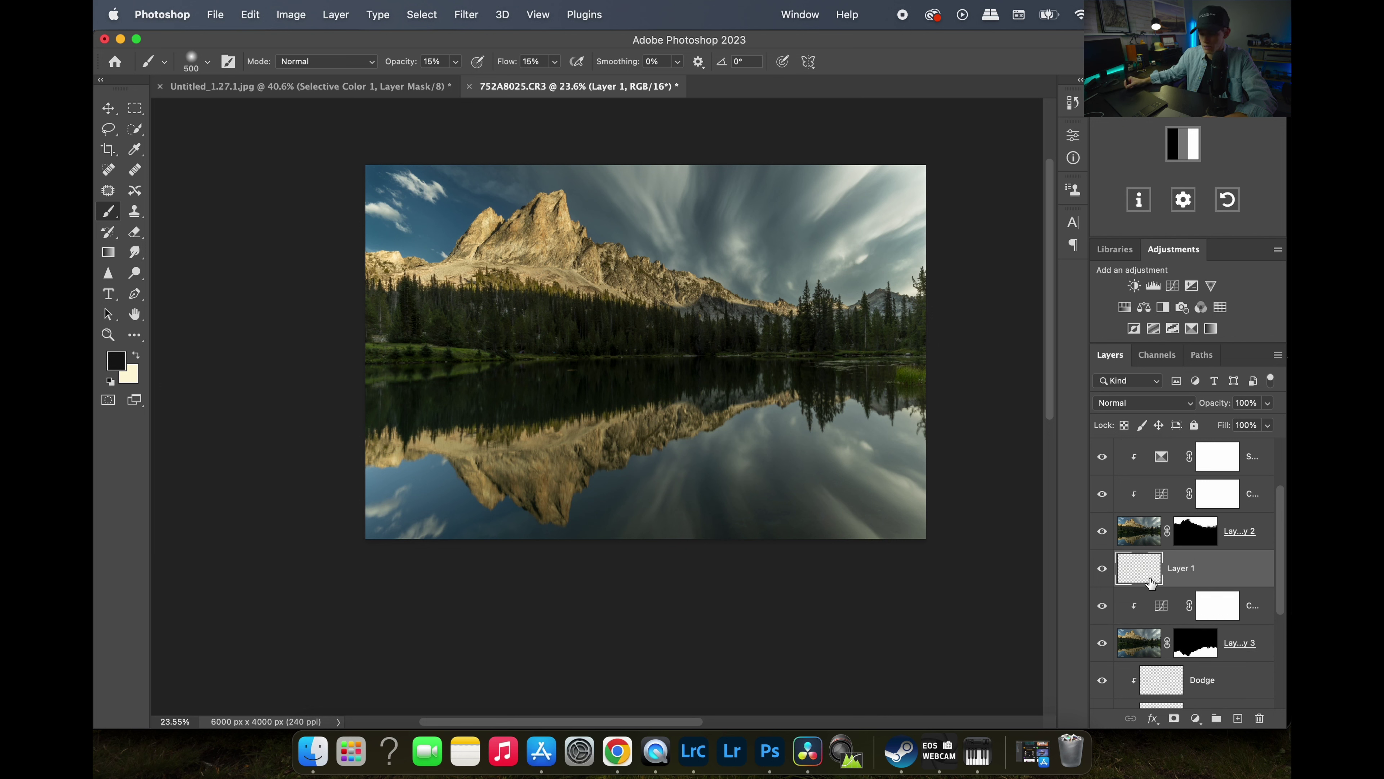
{"action": "left_click_drag", "start_coordinate": [1143, 582], "coordinate": [1152, 590]}
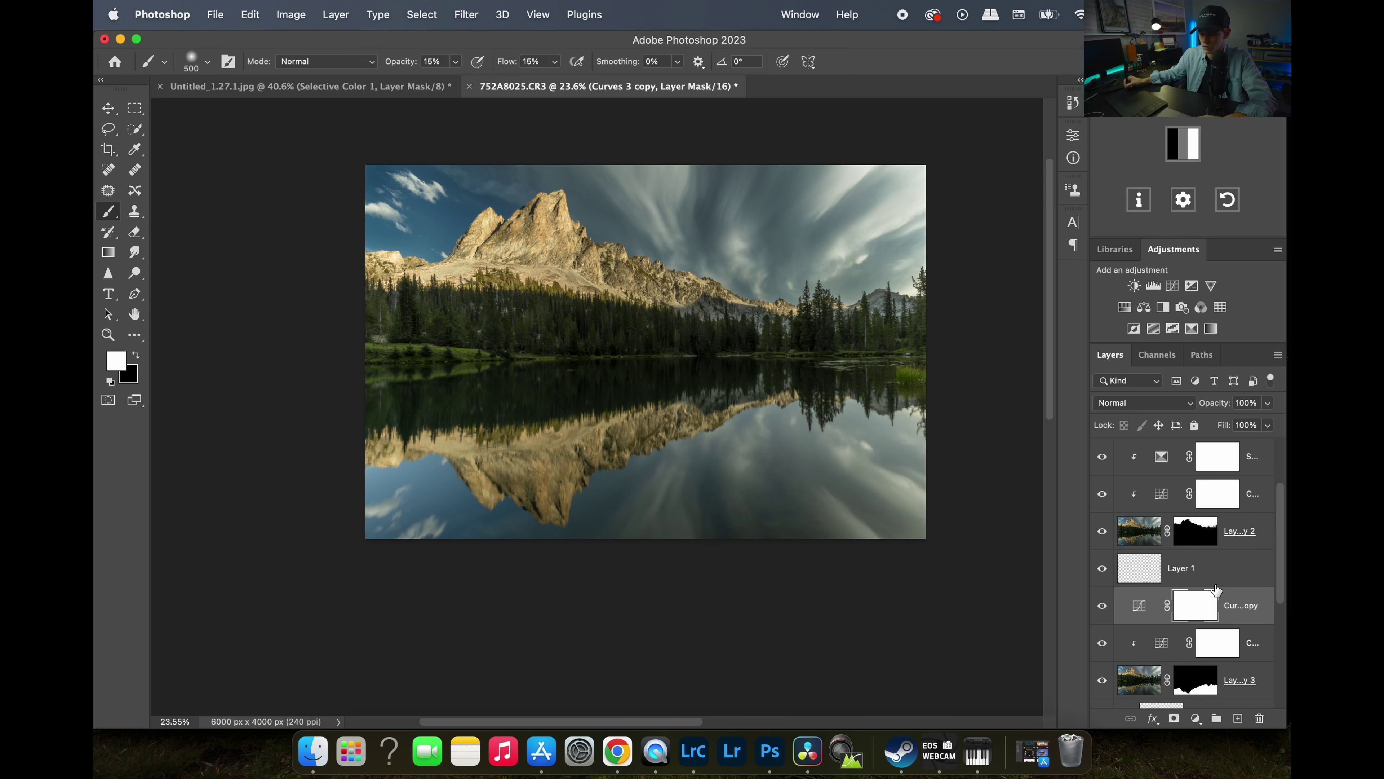
{"action": "key", "text": "super+z"}
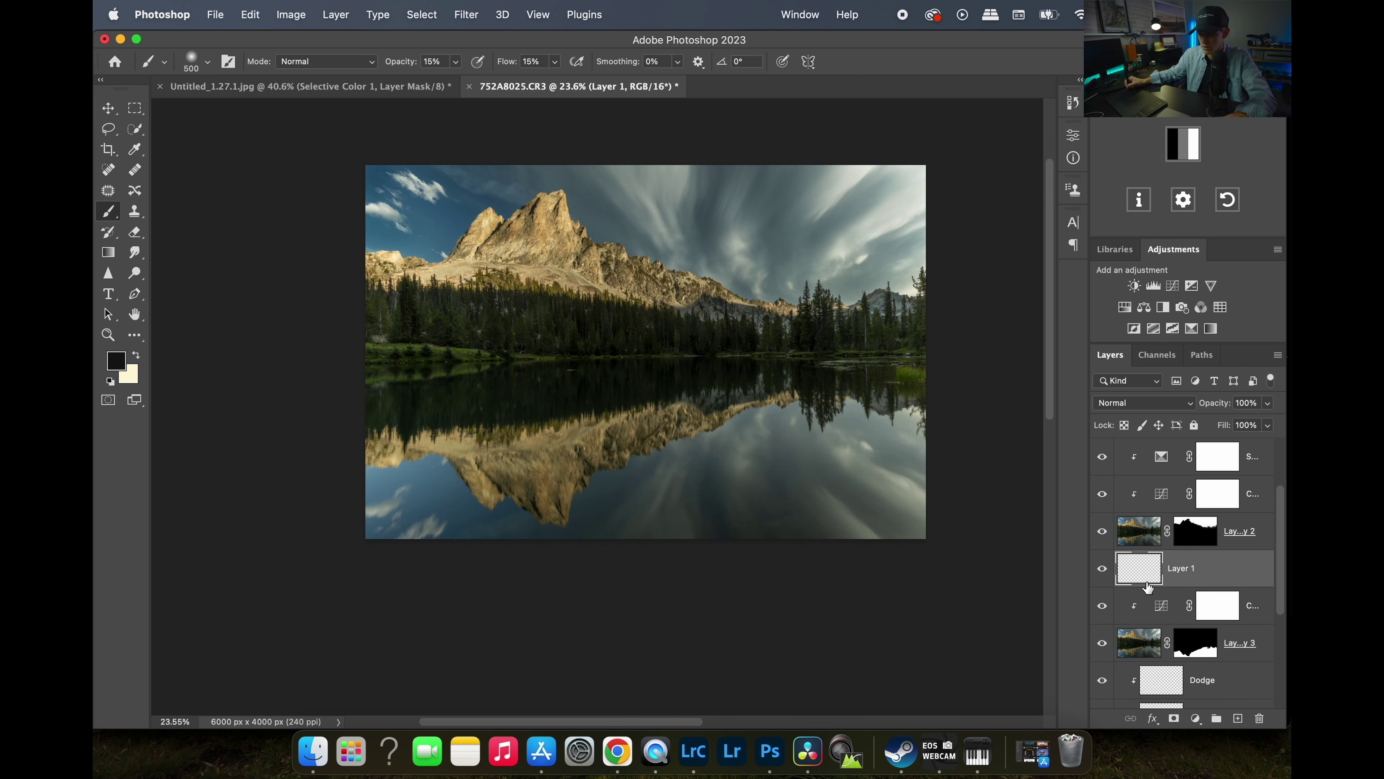
{"action": "left_click", "coordinate": [1142, 584], "text": "alt"}
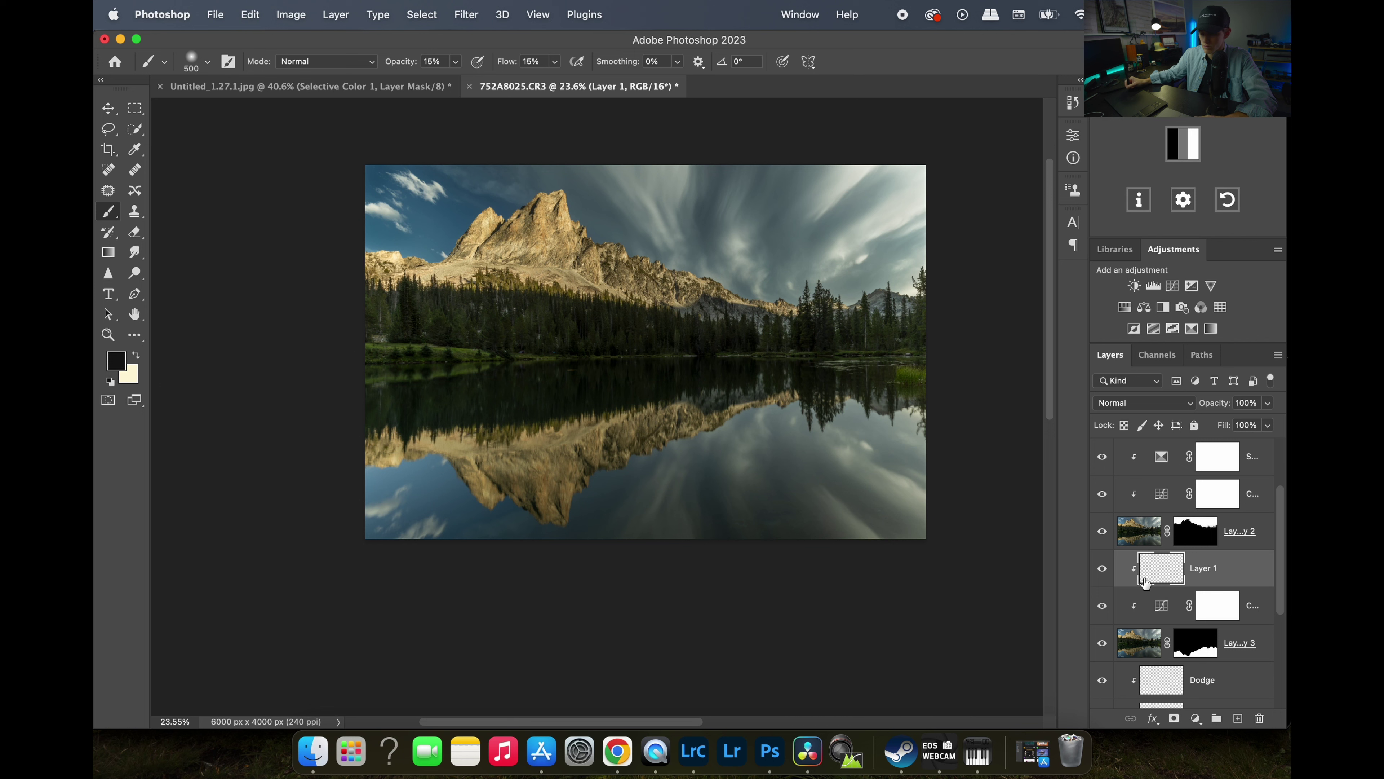
{"action": "left_click", "coordinate": [1166, 403]}
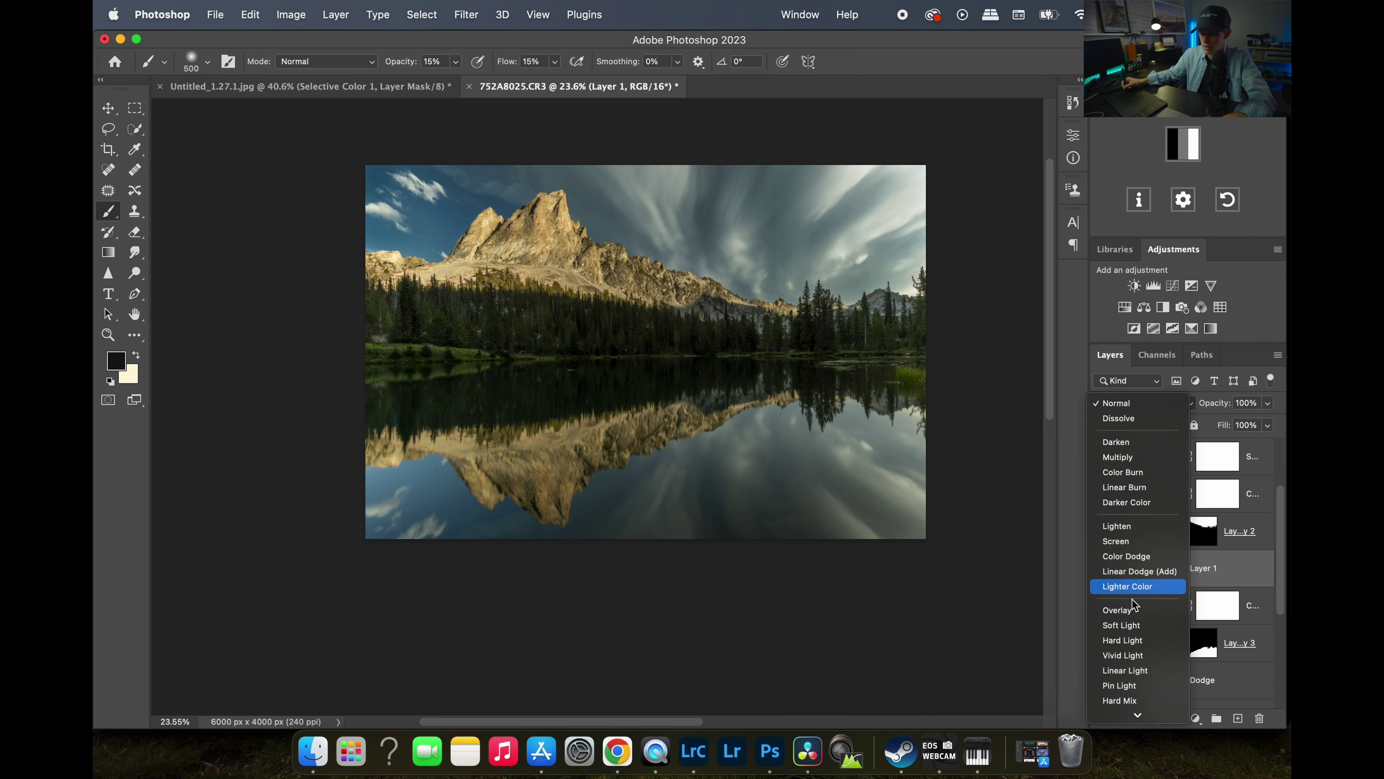
{"action": "left_click", "coordinate": [1137, 609]}
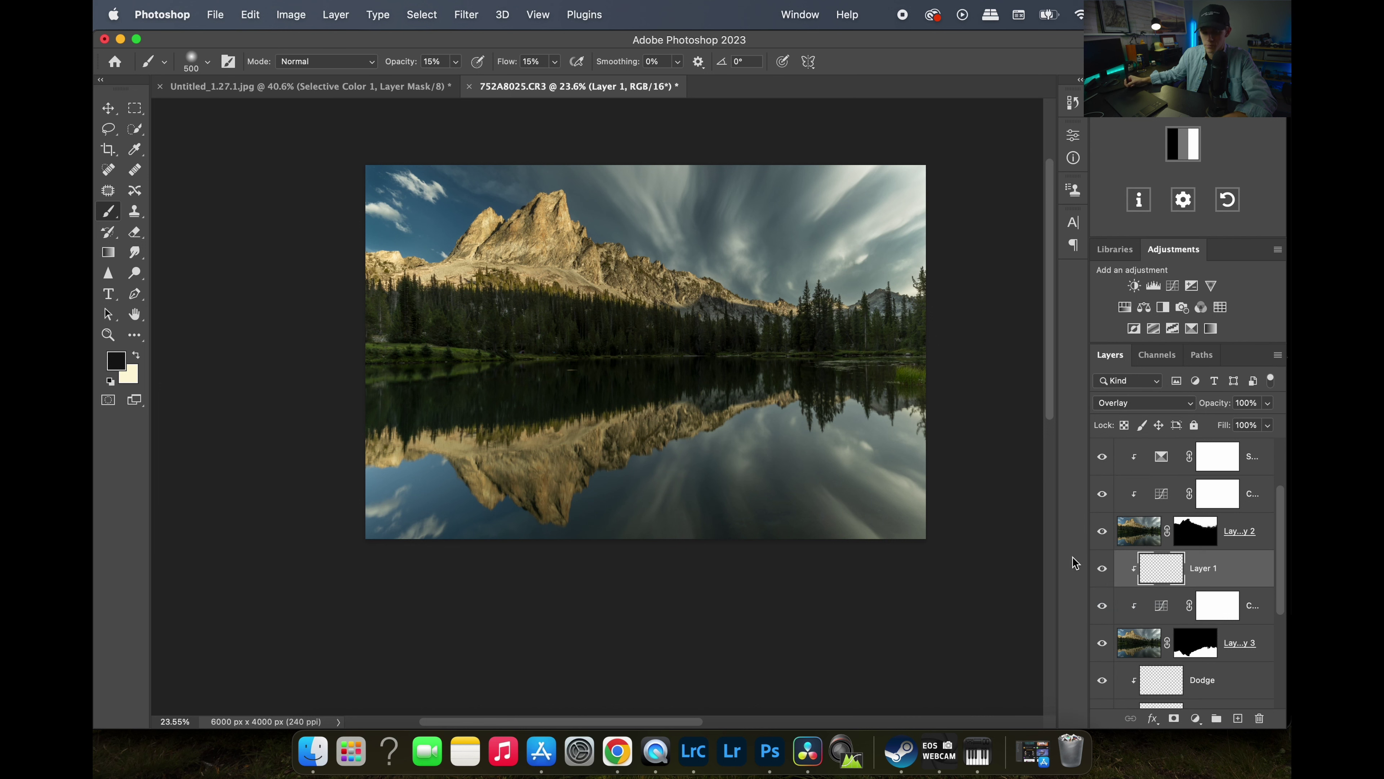
Dodge the cloud reflections on the water with a cream brush at 15% opacity and compare the result with and without it.
{"action": "key", "text": "x"}
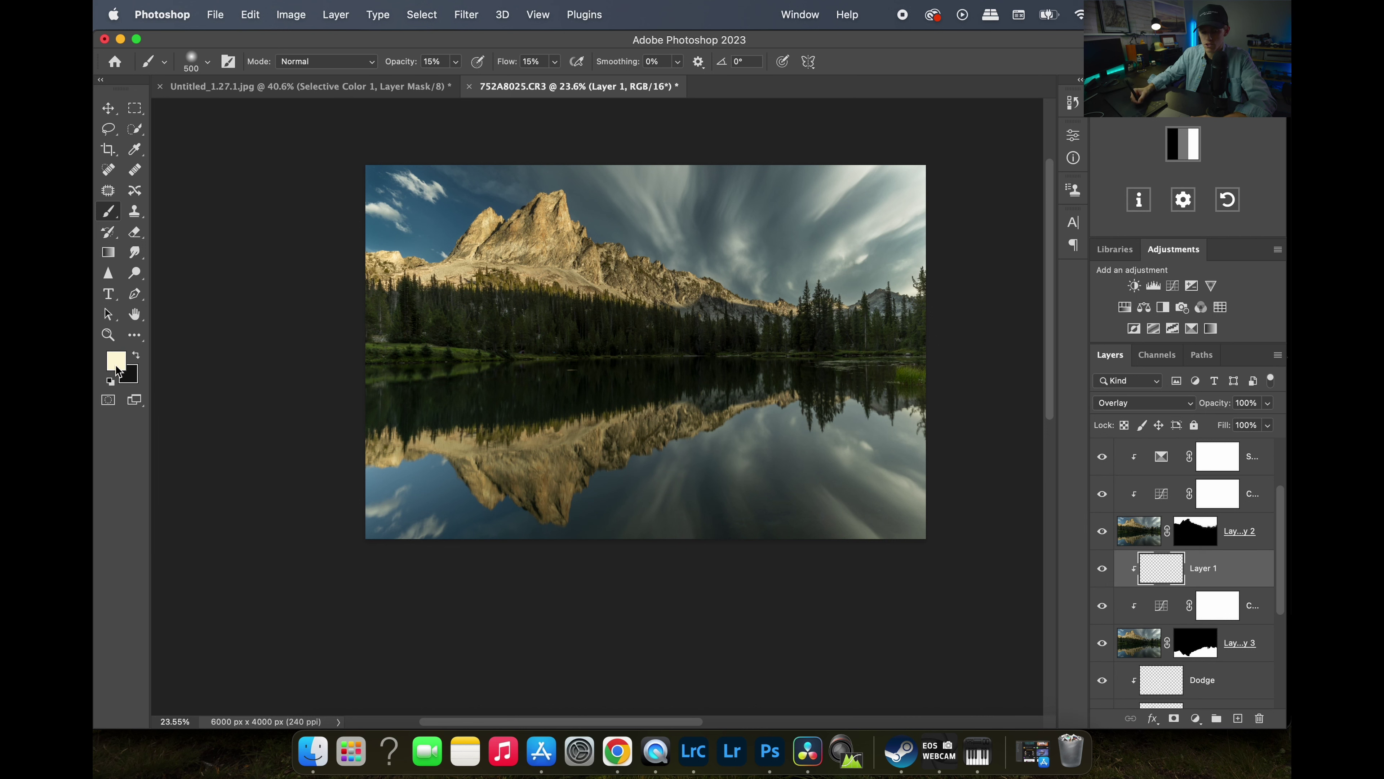
{"action": "mouse_move", "coordinate": [673, 478]}
{"action": "left_mouse_down"}
{"action": "mouse_move", "coordinate": [664, 535]}
{"action": "mouse_move", "coordinate": [773, 466]}
{"action": "mouse_move", "coordinate": [751, 452]}
{"action": "mouse_move", "coordinate": [747, 473]}
{"action": "mouse_move", "coordinate": [846, 515]}
{"action": "mouse_move", "coordinate": [833, 498]}
{"action": "mouse_move", "coordinate": [872, 466]}
{"action": "mouse_move", "coordinate": [857, 453]}
{"action": "mouse_move", "coordinate": [869, 495]}
{"action": "mouse_move", "coordinate": [819, 516]}
{"action": "mouse_move", "coordinate": [877, 508]}
{"action": "left_mouse_up"}
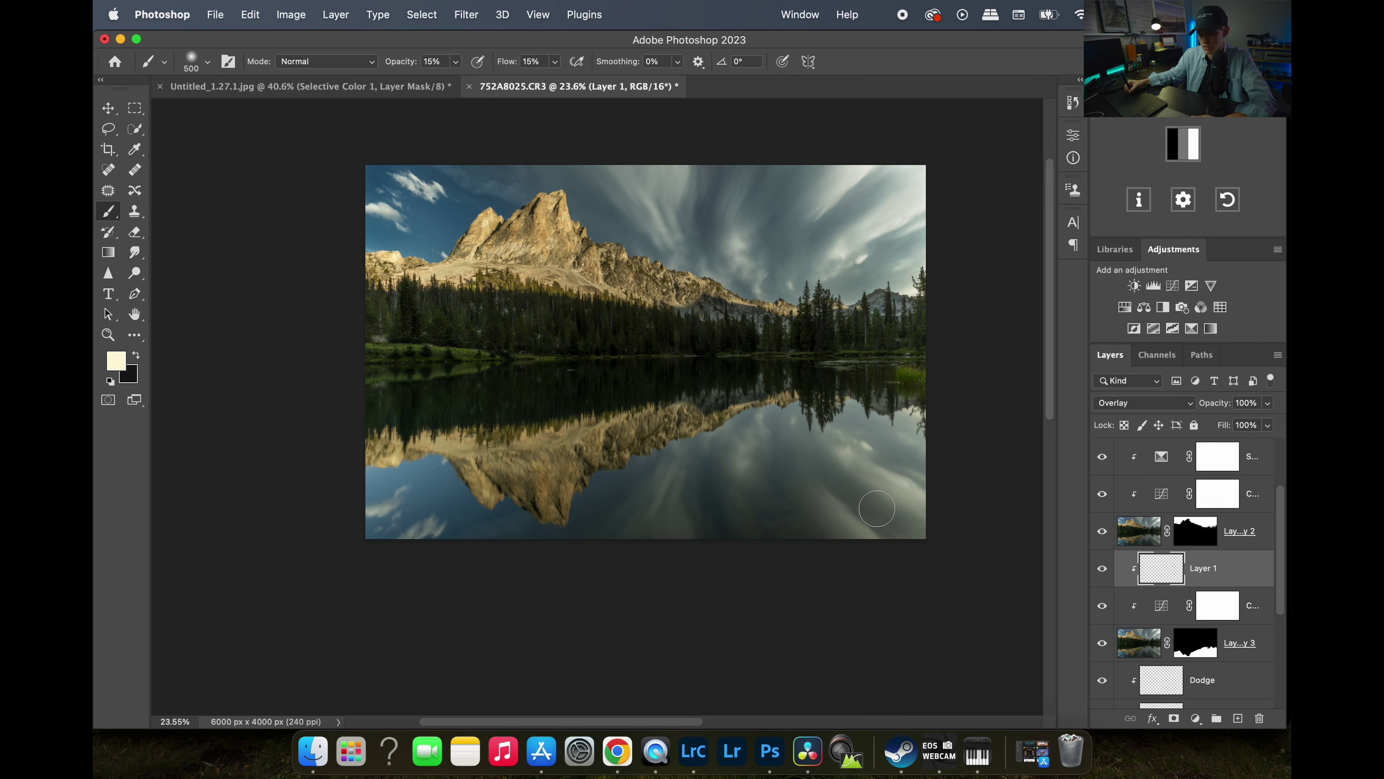
{"action": "mouse_move", "coordinate": [918, 409]}
{"action": "left_mouse_down"}
{"action": "mouse_move", "coordinate": [730, 431]}
{"action": "mouse_move", "coordinate": [796, 457]}
{"action": "left_mouse_up"}
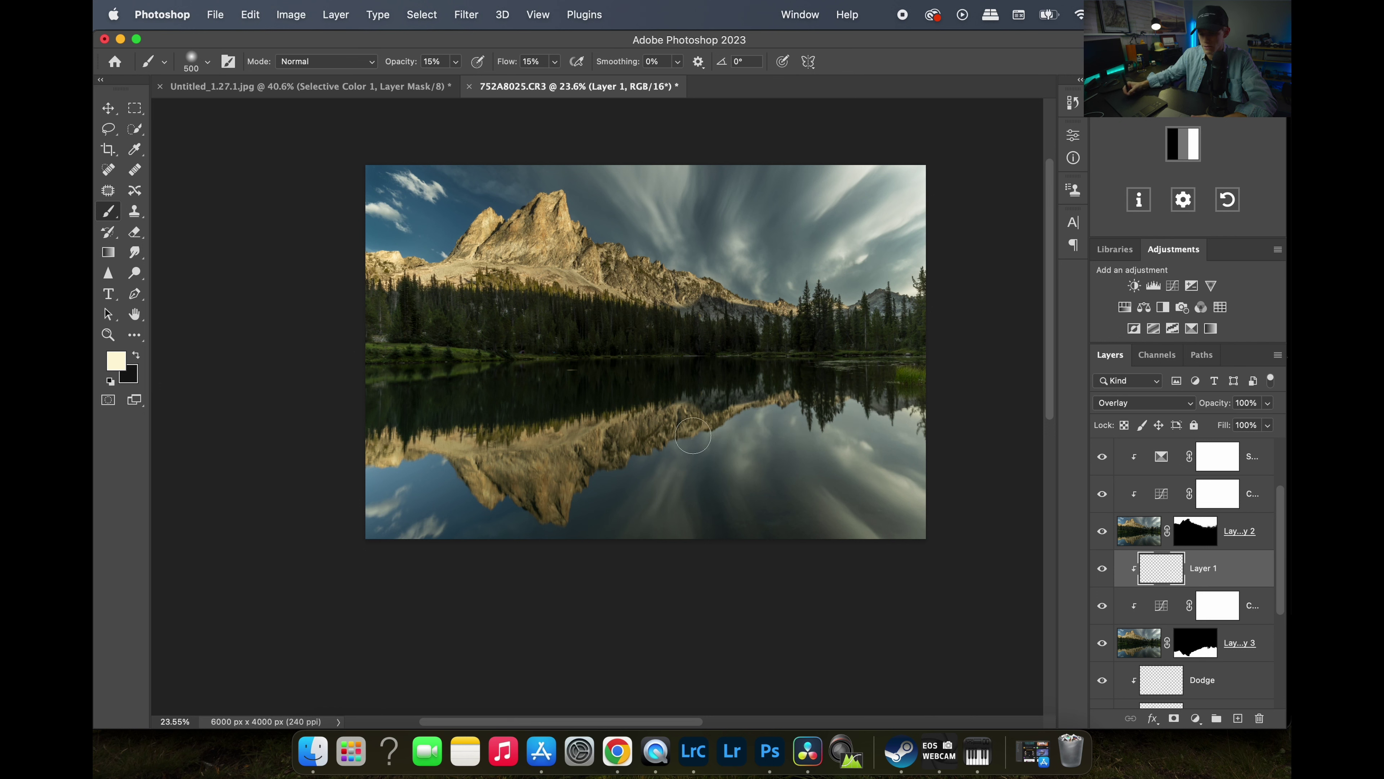
{"action": "mouse_move", "coordinate": [693, 437]}
{"action": "left_mouse_down"}
{"action": "mouse_move", "coordinate": [643, 531]}
{"action": "mouse_move", "coordinate": [700, 447]}
{"action": "mouse_move", "coordinate": [658, 490]}
{"action": "mouse_move", "coordinate": [716, 449]}
{"action": "mouse_move", "coordinate": [745, 516]}
{"action": "mouse_move", "coordinate": [716, 497]}
{"action": "mouse_move", "coordinate": [719, 531]}
{"action": "left_mouse_up"}
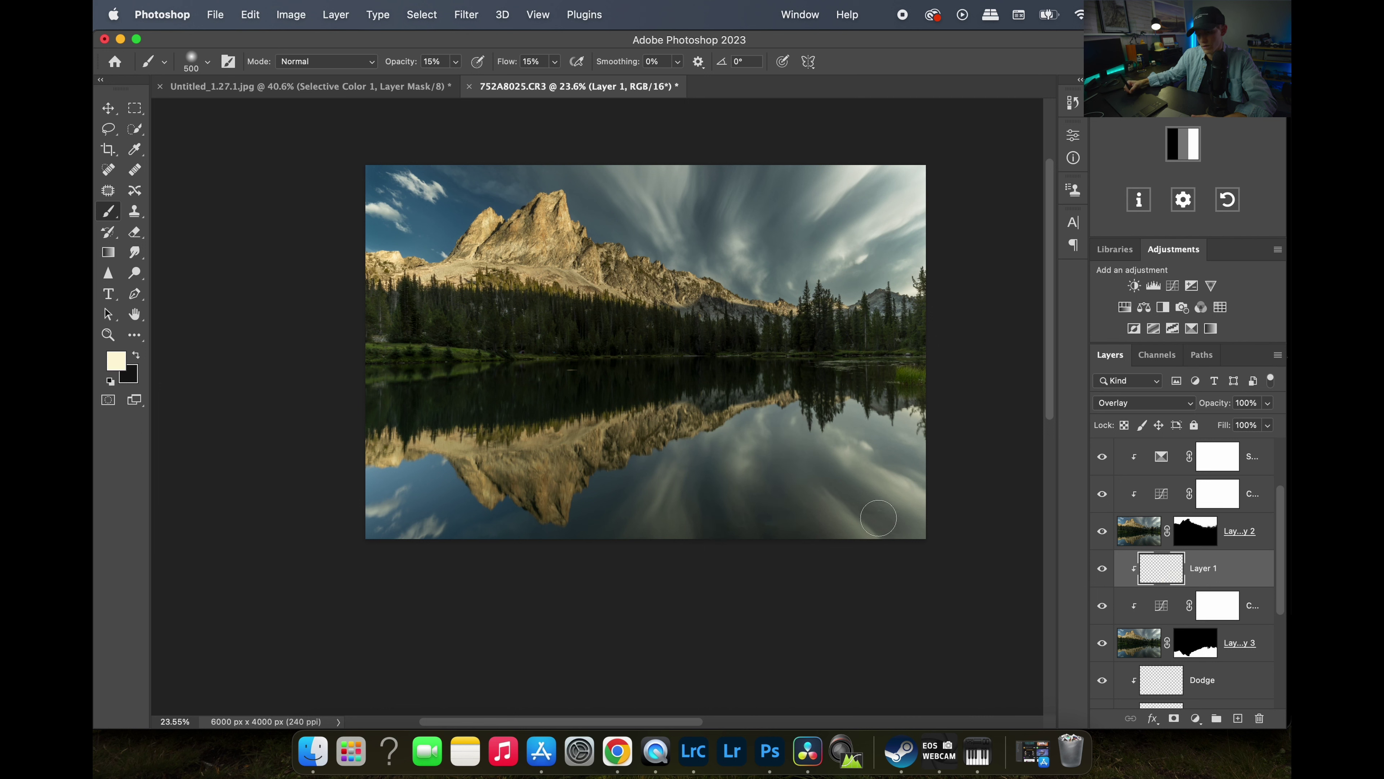
{"action": "left_click", "coordinate": [1101, 570]}
{"action": "left_click", "coordinate": [1101, 570]}
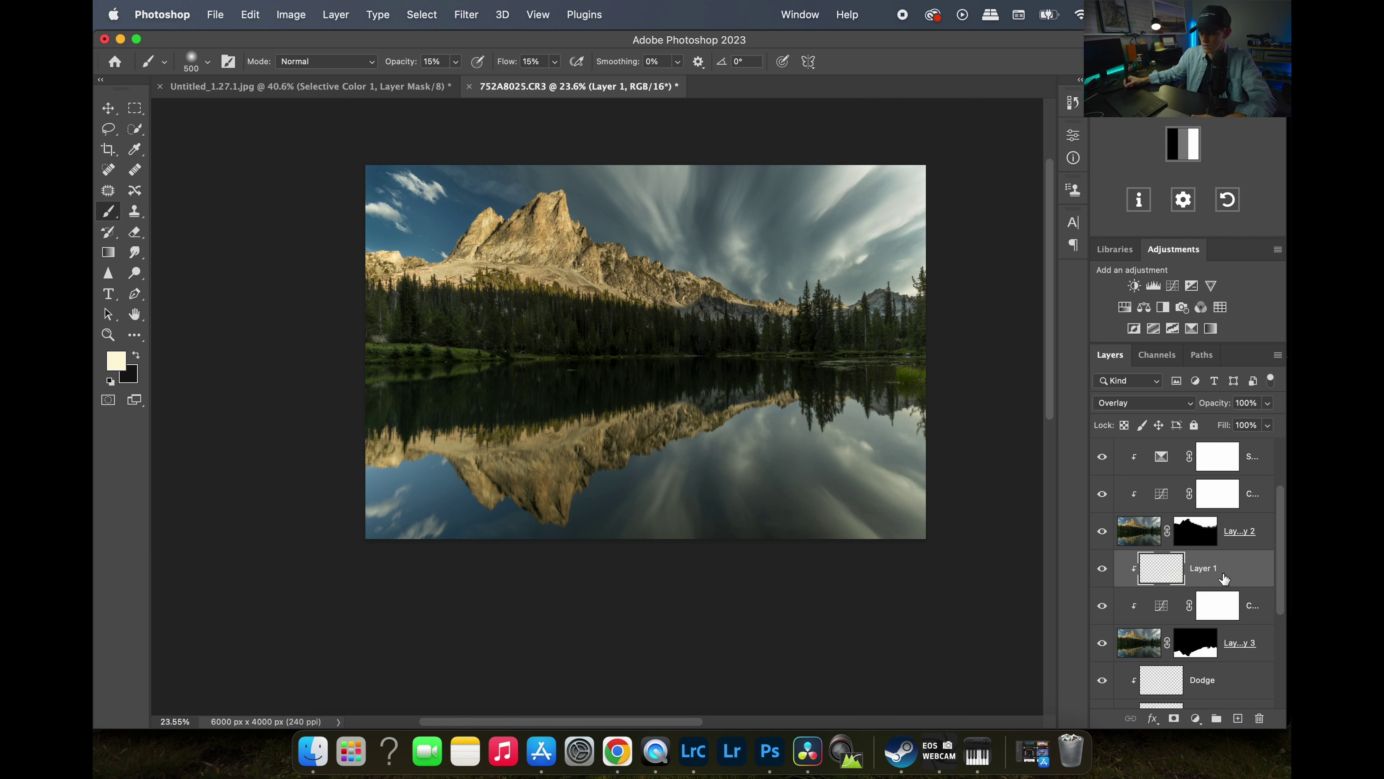
Add another empty layer above Layer 1, clip it to the reflection layer and set its blend mode to Soft Light.
{"action": "left_click", "coordinate": [1237, 718]}
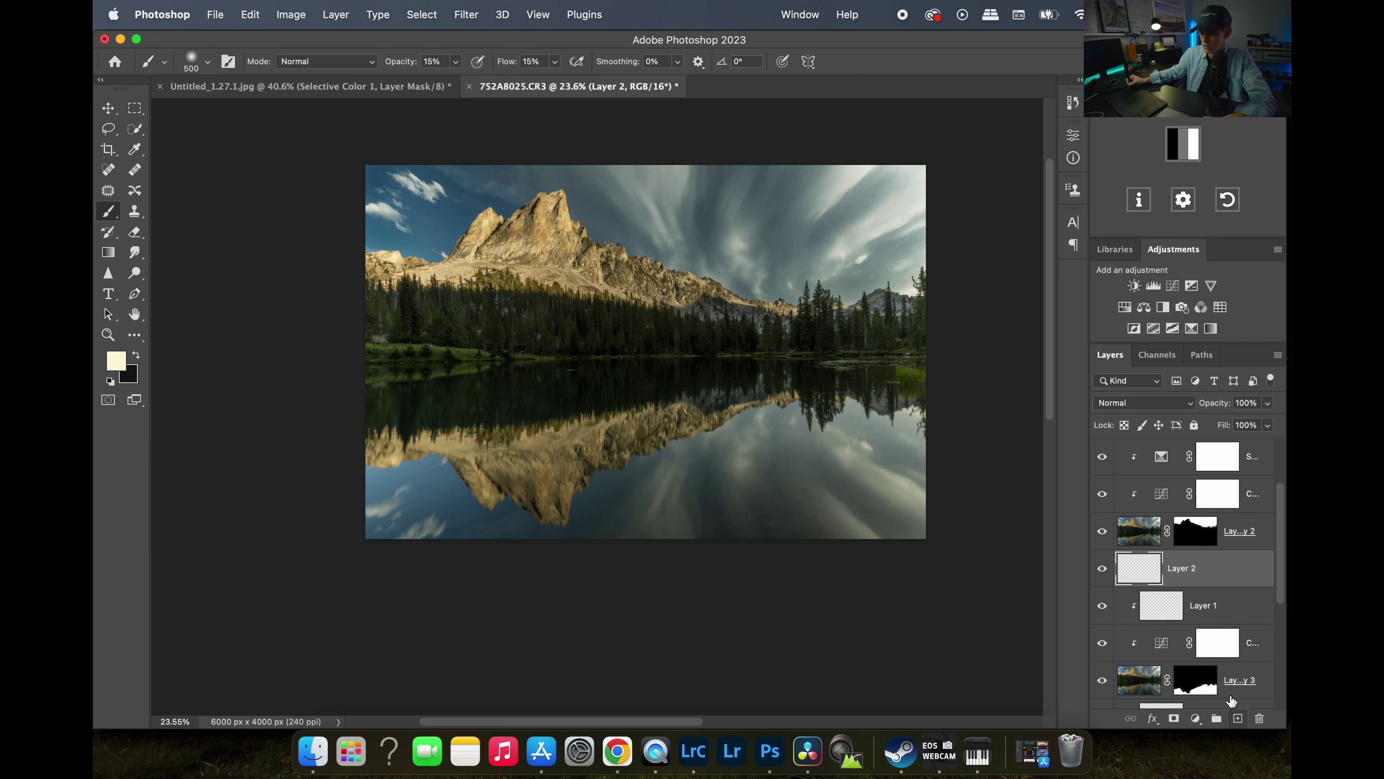
{"action": "left_click", "coordinate": [1159, 580], "text": "alt"}
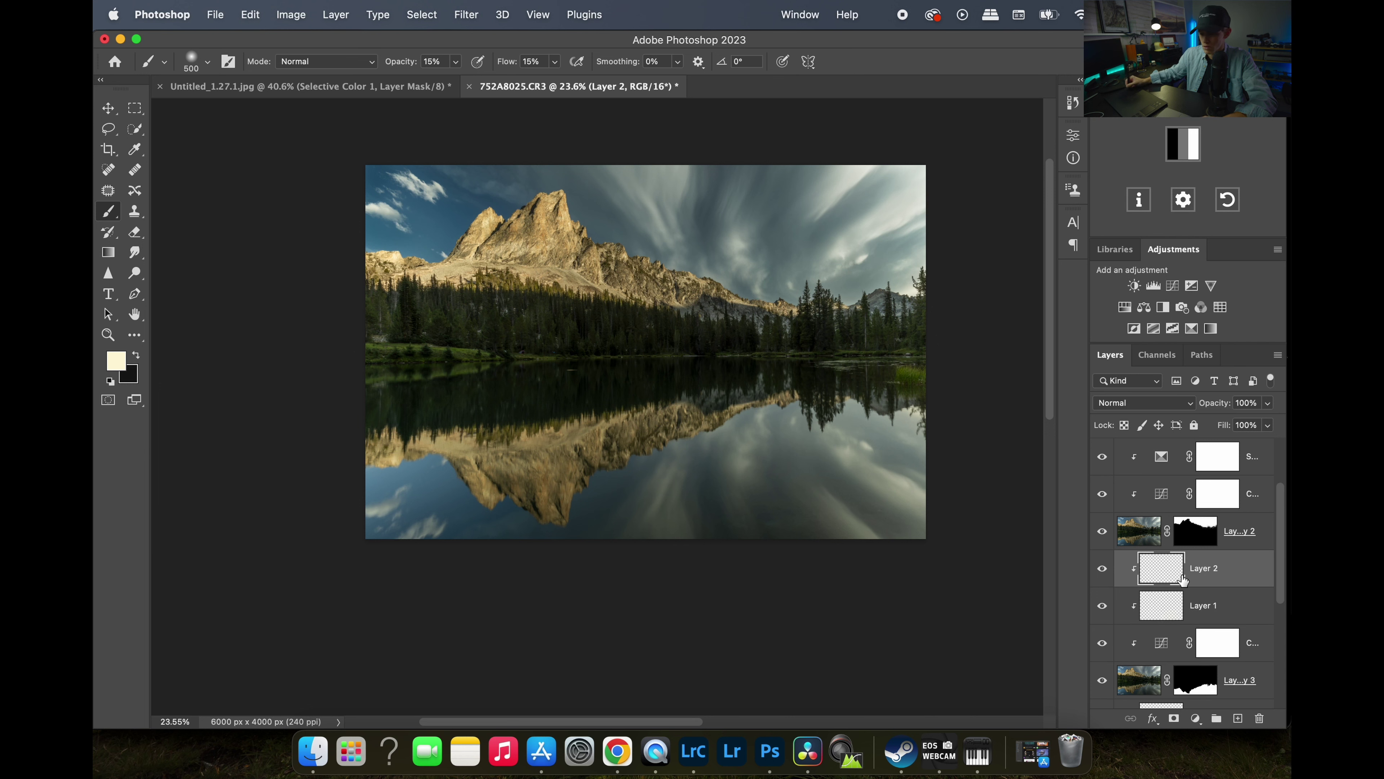
{"action": "left_click", "coordinate": [1154, 404]}
{"action": "left_click", "coordinate": [1134, 628]}
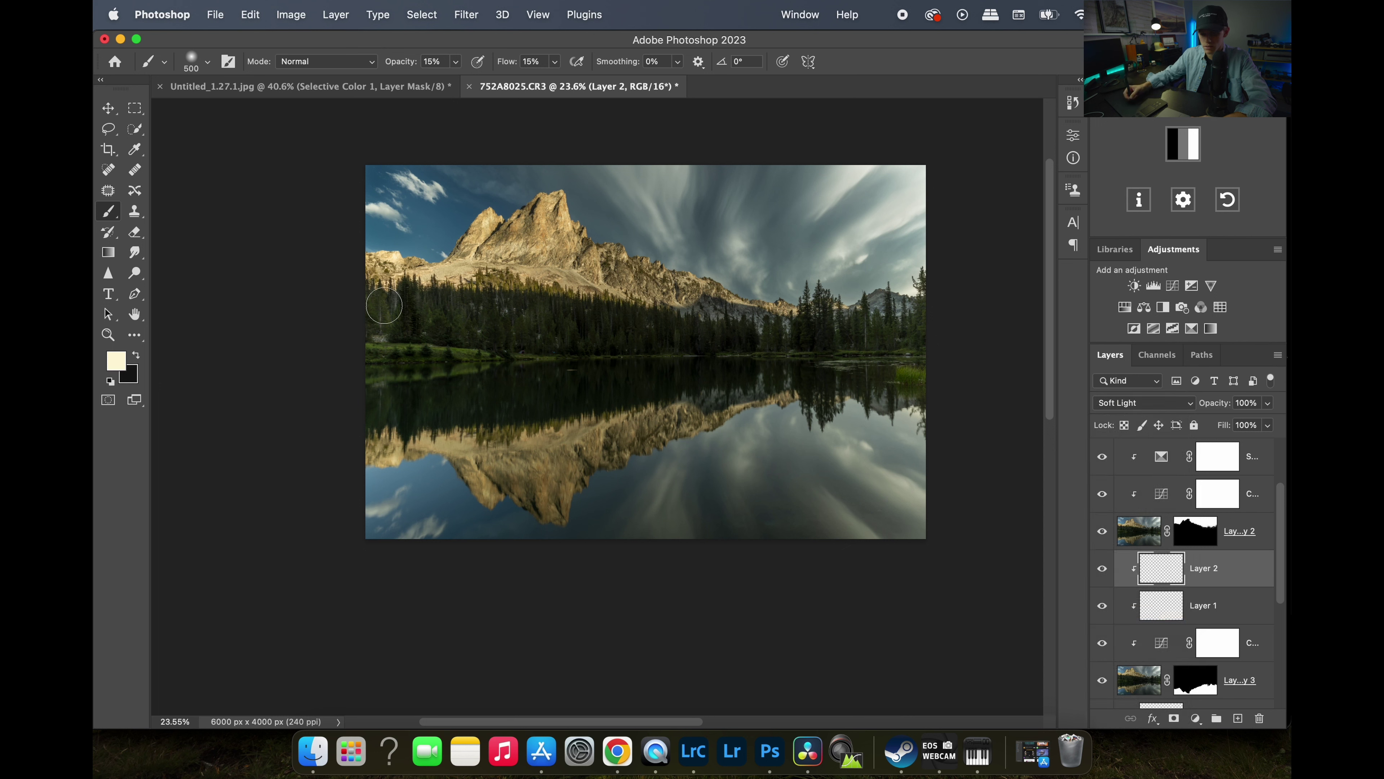
Burn the lower-left area of the lake reflection on Layer 2 with a black brush enlarged to 1400 px.
{"action": "key", "text": "x"}
{"action": "key", "text": "bracketright"}
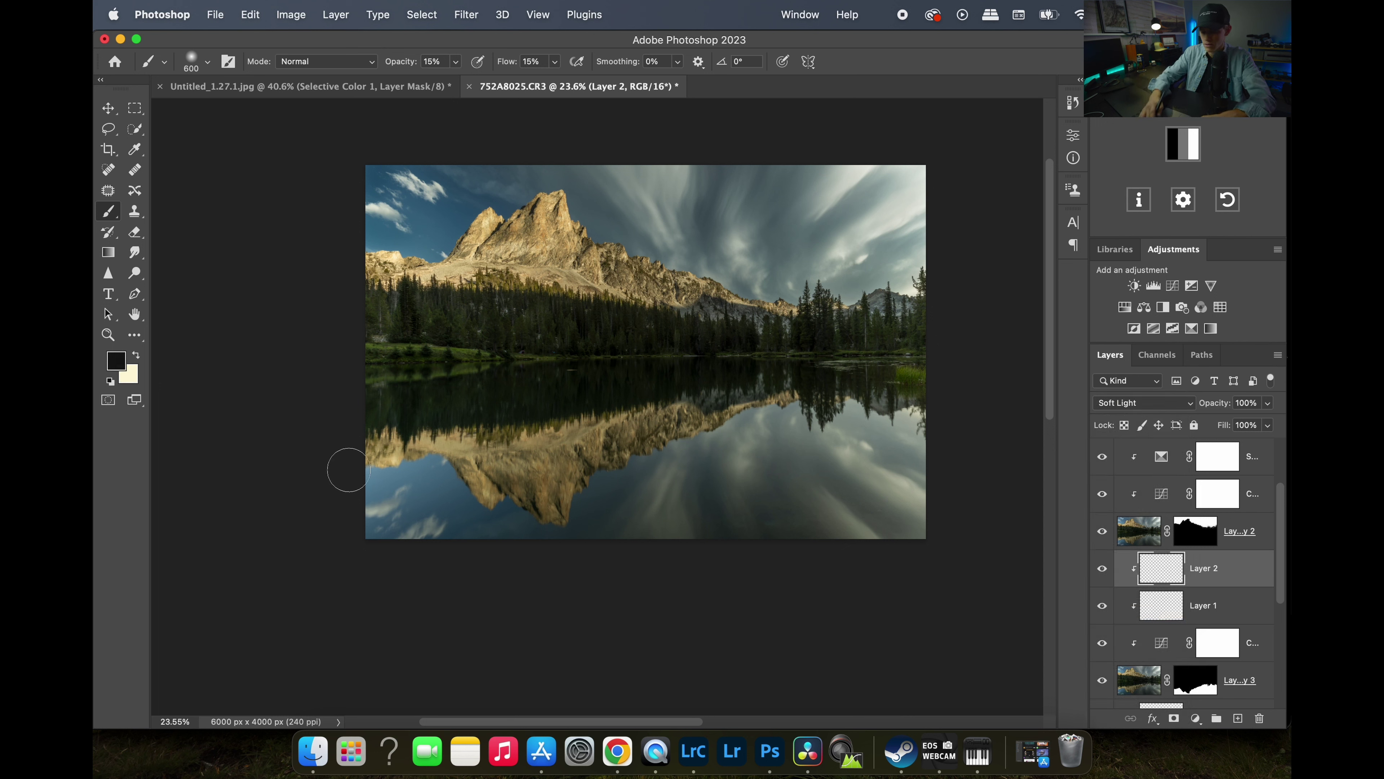
{"action": "key", "text": "bracketright"}
{"action": "key", "text": "bracketright"}
{"action": "key", "text": "bracketright"}
{"action": "key", "text": "bracketright"}
{"action": "key", "text": "bracketright"}
{"action": "key", "text": "bracketright"}
{"action": "key", "text": "bracketright"}
{"action": "key", "text": "bracketright"}
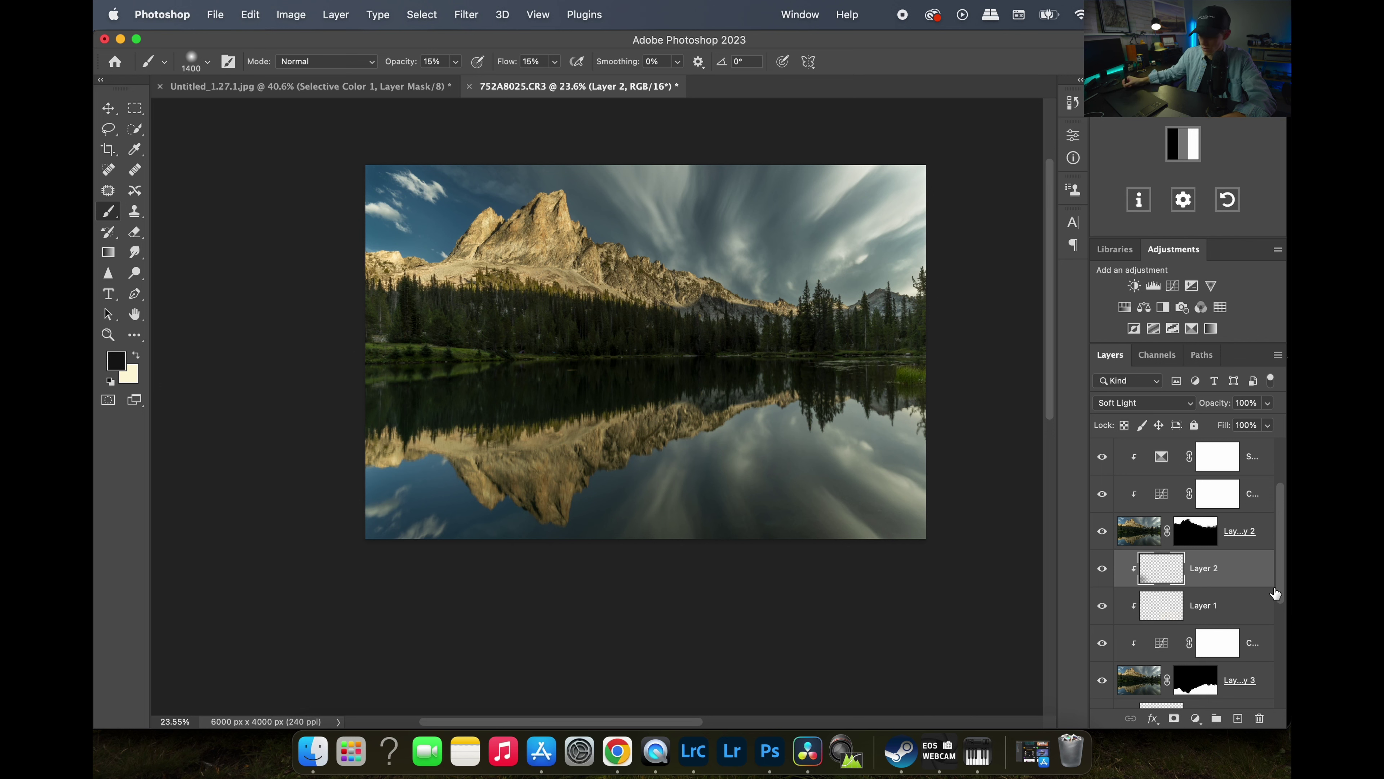
Add a Selective Color adjustment above Layer 2, clip it and set its Blues to Magenta 0, Yellow +30 and Black +56.
{"action": "left_click", "coordinate": [1191, 328]}
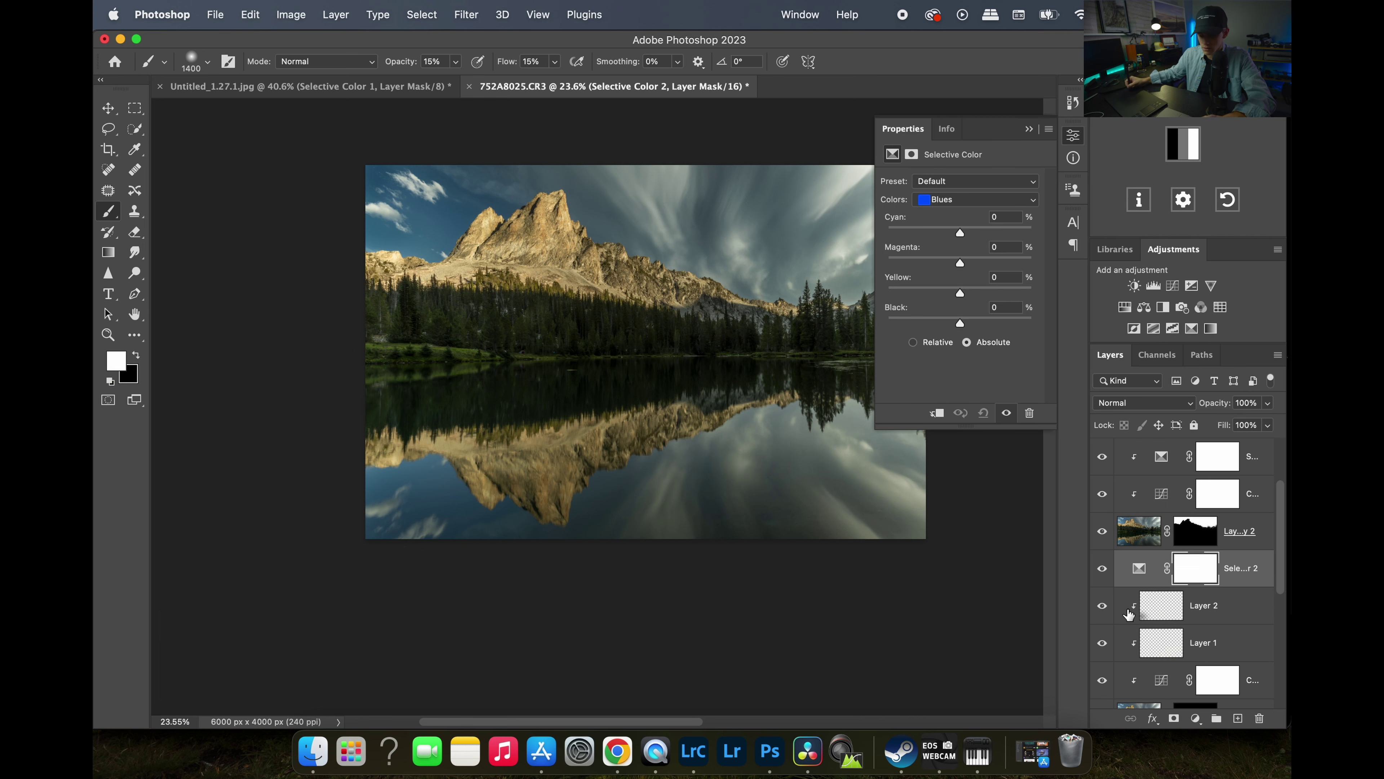
{"action": "left_click", "coordinate": [1138, 585], "text": "alt"}
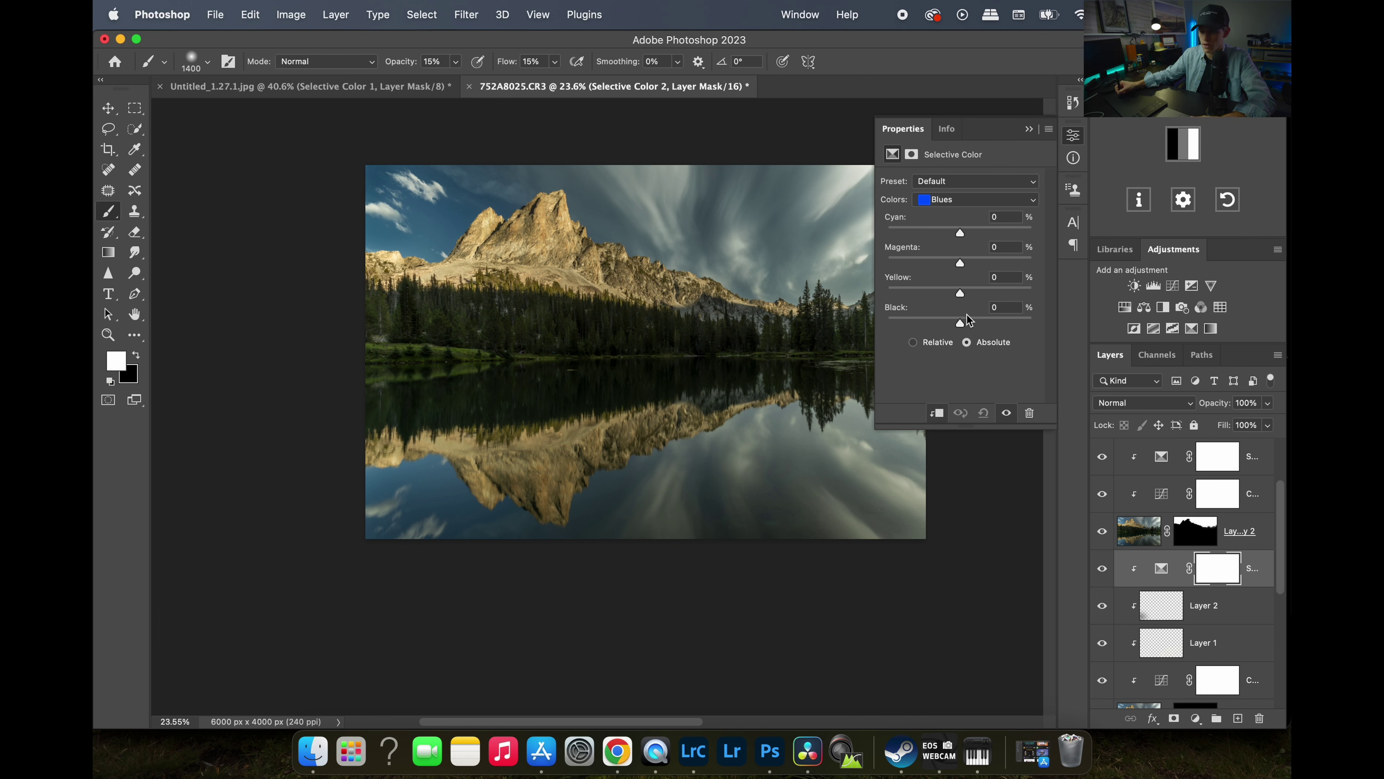
{"action": "left_click_drag", "start_coordinate": [960, 325], "coordinate": [1012, 334]}
{"action": "mouse_move", "coordinate": [960, 294]}
{"action": "left_mouse_down"}
{"action": "mouse_move", "coordinate": [979, 307]}
{"action": "mouse_move", "coordinate": [986, 268]}
{"action": "mouse_move", "coordinate": [942, 268]}
{"action": "mouse_move", "coordinate": [980, 276]}
{"action": "mouse_move", "coordinate": [960, 274]}
{"action": "left_mouse_up"}
{"action": "left_click", "coordinate": [1008, 247]}
{"action": "key", "text": "BackSpace"}
{"action": "type", "text": "0"}
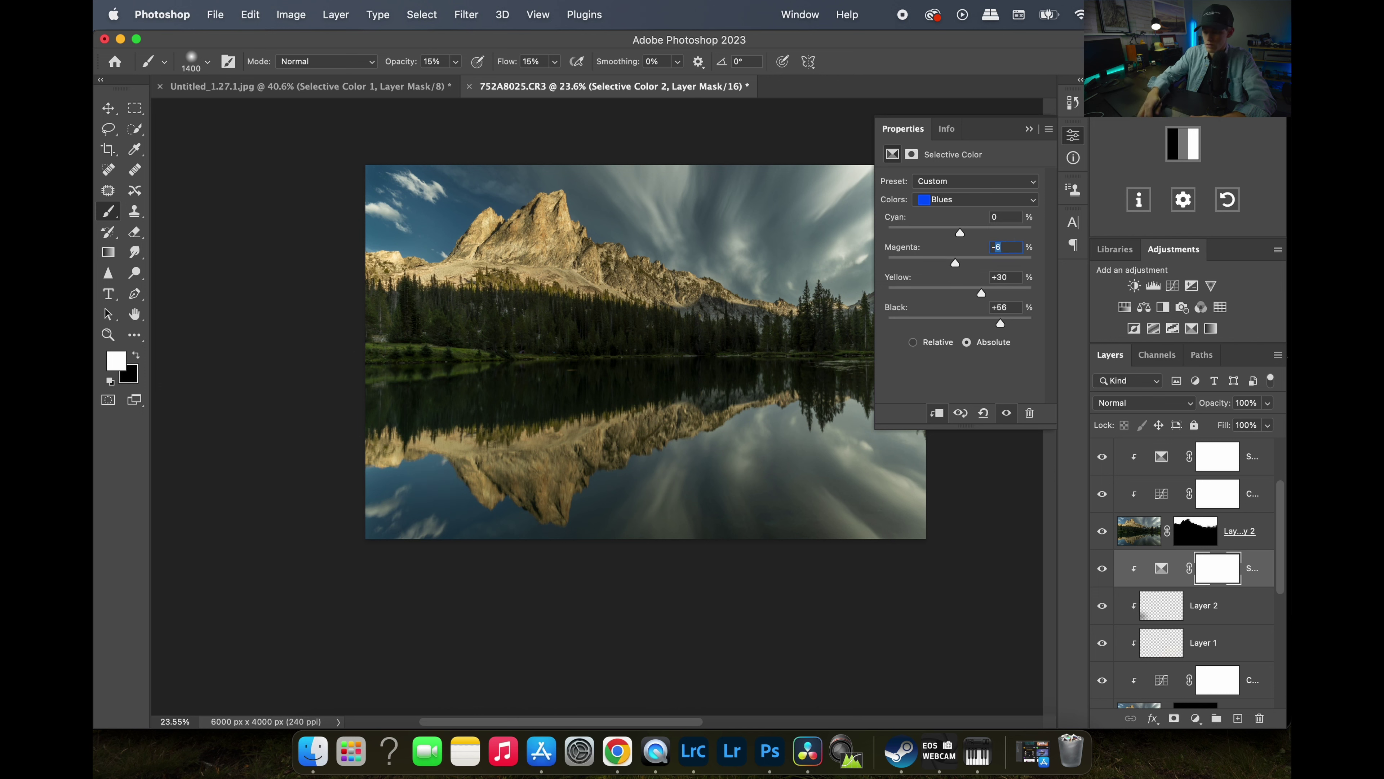
{"action": "key", "text": "Return"}
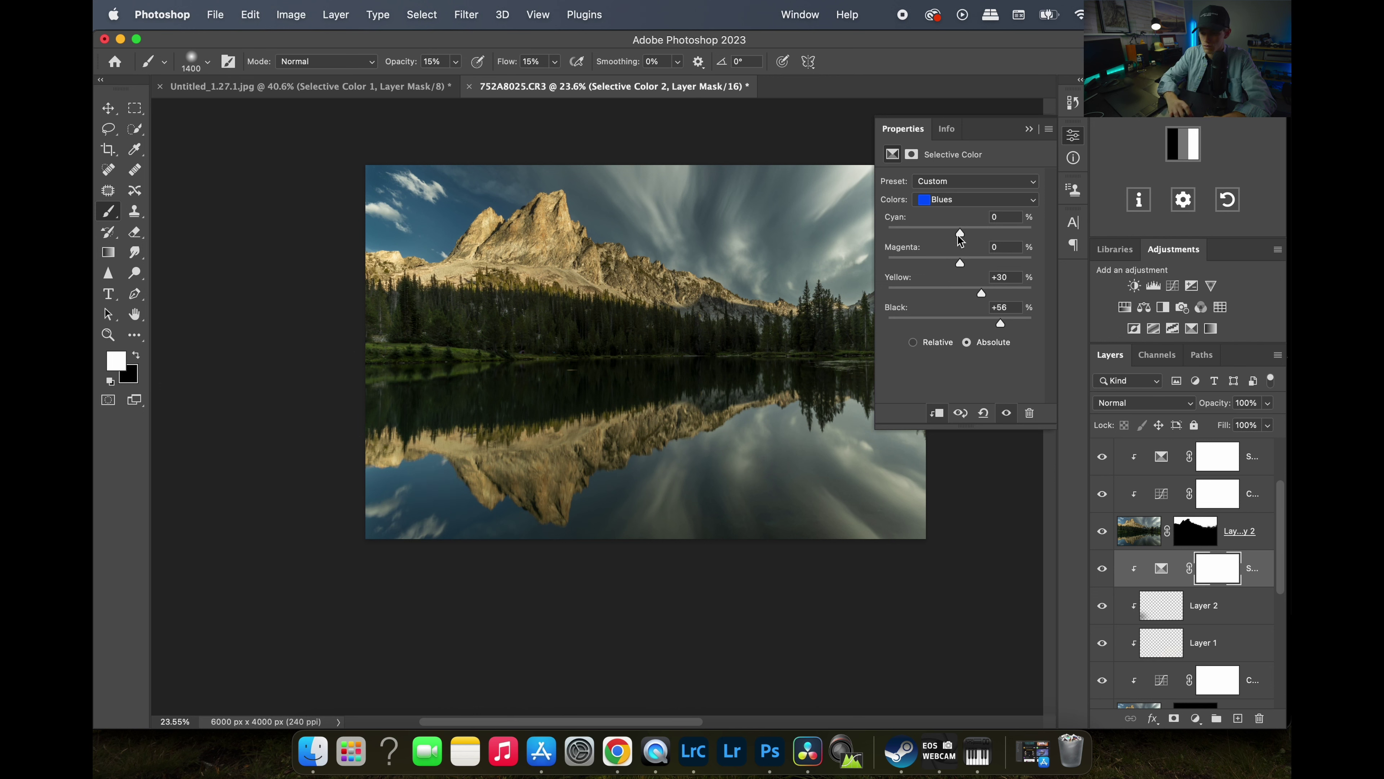
Adjust the cyan amount of the Blues slightly and raise their black further in the reflection's Selective Color adjustment.
{"action": "mouse_move", "coordinate": [960, 240]}
{"action": "left_mouse_down"}
{"action": "mouse_move", "coordinate": [942, 245]}
{"action": "mouse_move", "coordinate": [988, 250]}
{"action": "mouse_move", "coordinate": [955, 251]}
{"action": "left_mouse_up"}
{"action": "left_click_drag", "start_coordinate": [1001, 325], "coordinate": [1046, 329]}
{"action": "left_click", "coordinate": [1073, 136]}
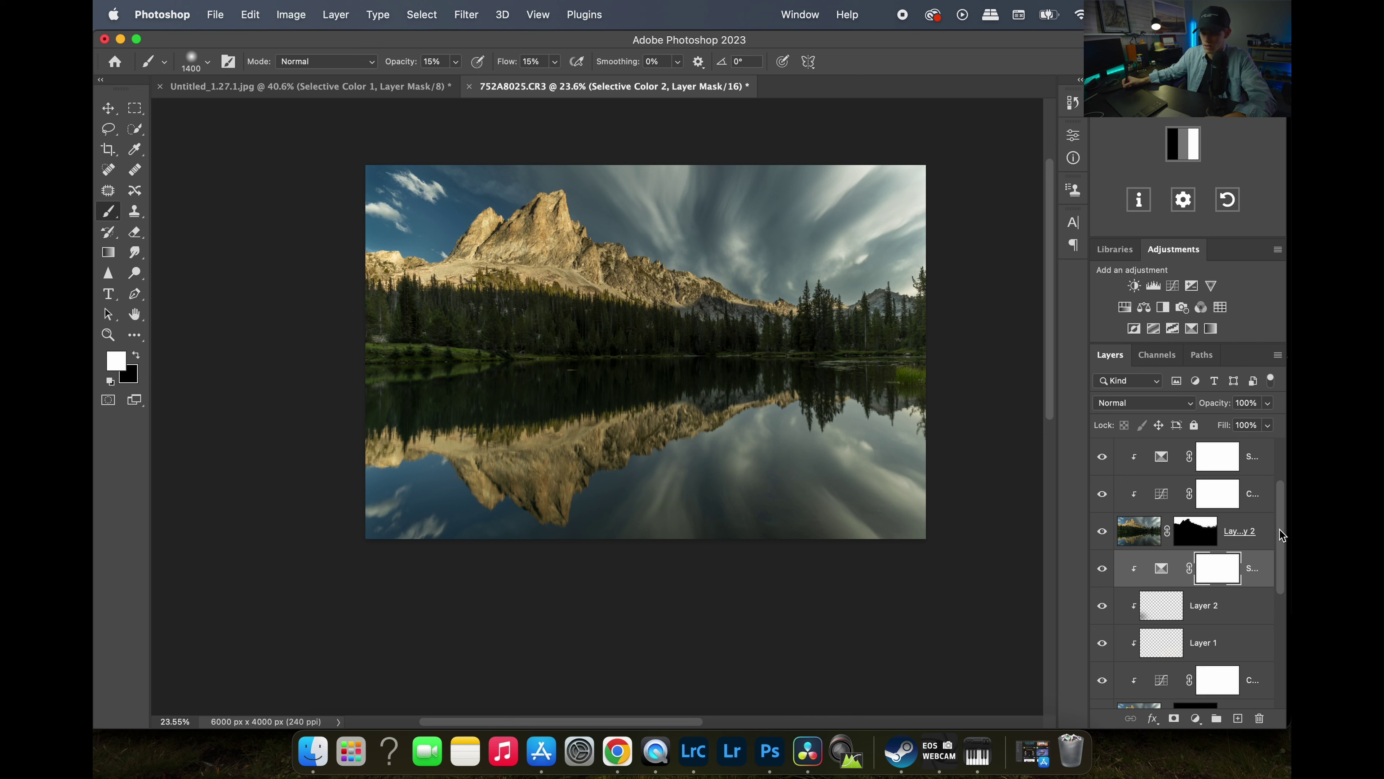
Hide all layers above Layer 0 copy to compare the original photo with the edit, and restore their visibility.
{"action": "scroll", "coordinate": [1286, 534], "scroll_direction": "up", "scroll_amount": 3}
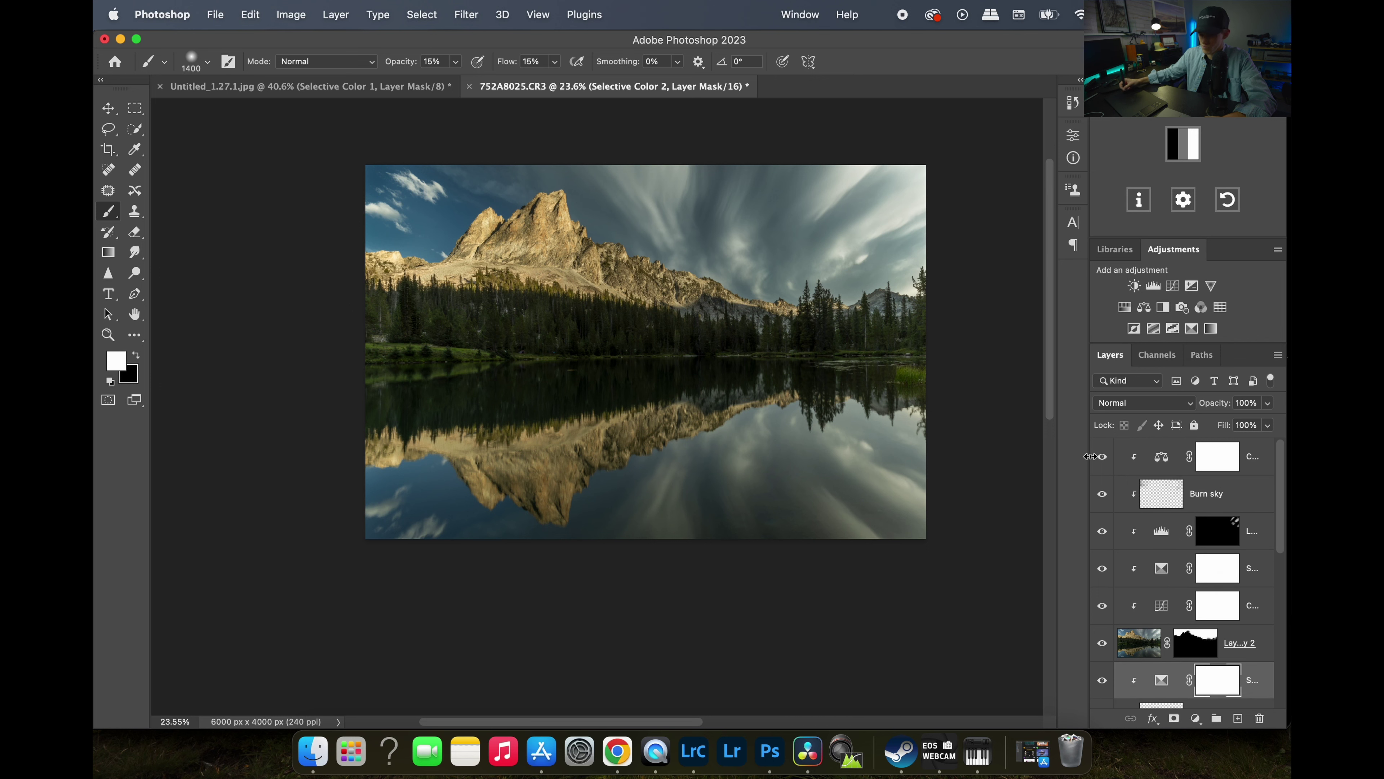
{"action": "left_click_drag", "start_coordinate": [1102, 460], "coordinate": [1102, 689]}
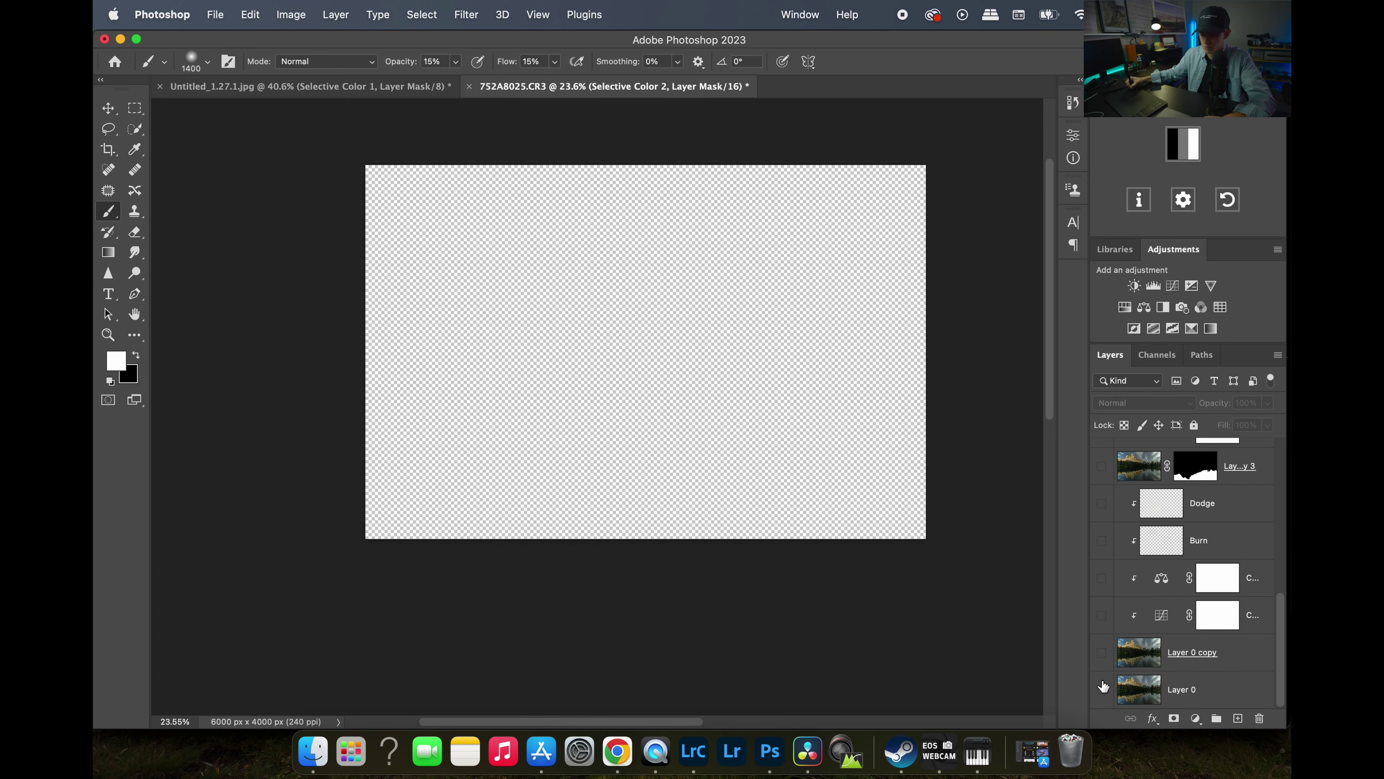
{"action": "left_click", "coordinate": [1102, 689]}
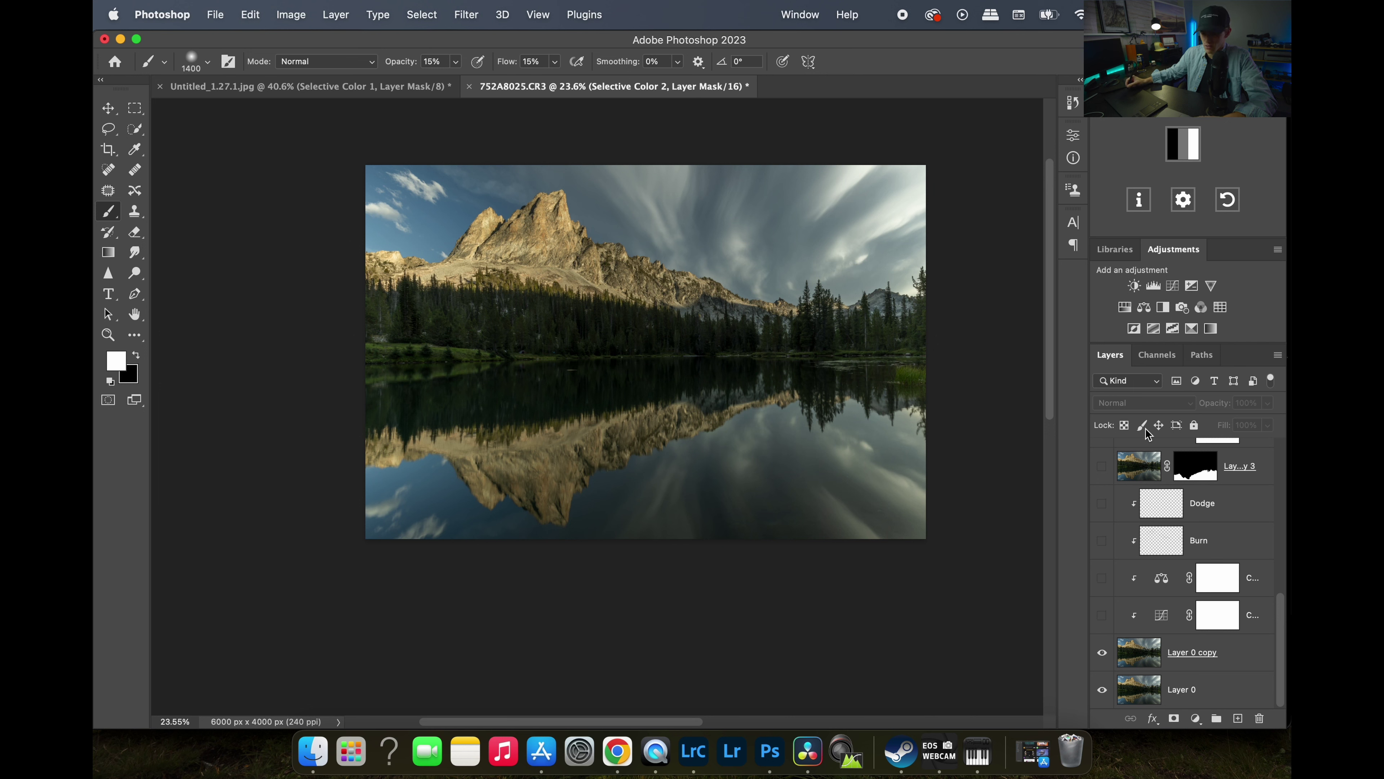
{"action": "scroll", "coordinate": [1270, 646], "scroll_direction": "up", "scroll_amount": 1}
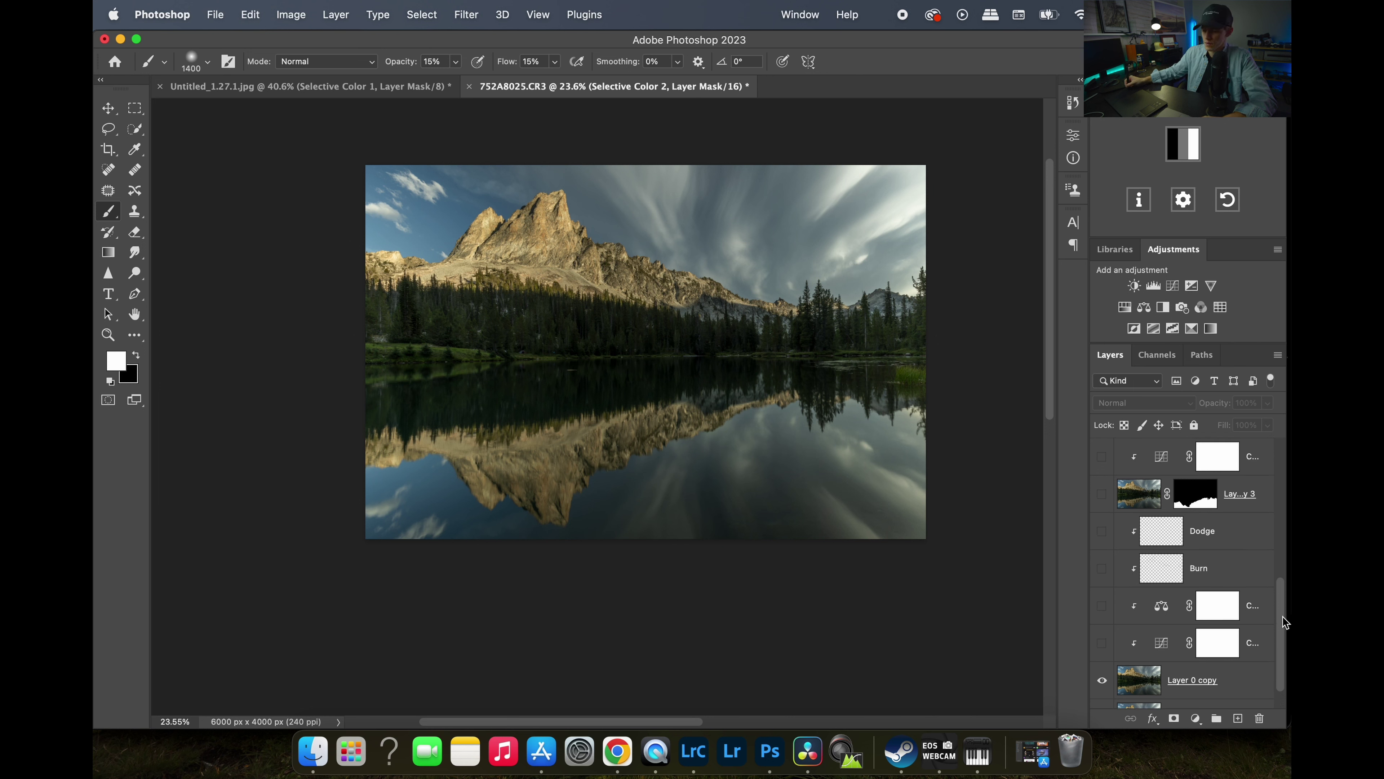
{"action": "mouse_move", "coordinate": [1107, 606]}
{"action": "left_mouse_down"}
{"action": "mouse_move", "coordinate": [1105, 439]}
{"action": "mouse_move", "coordinate": [1128, 457]}
{"action": "left_mouse_up"}
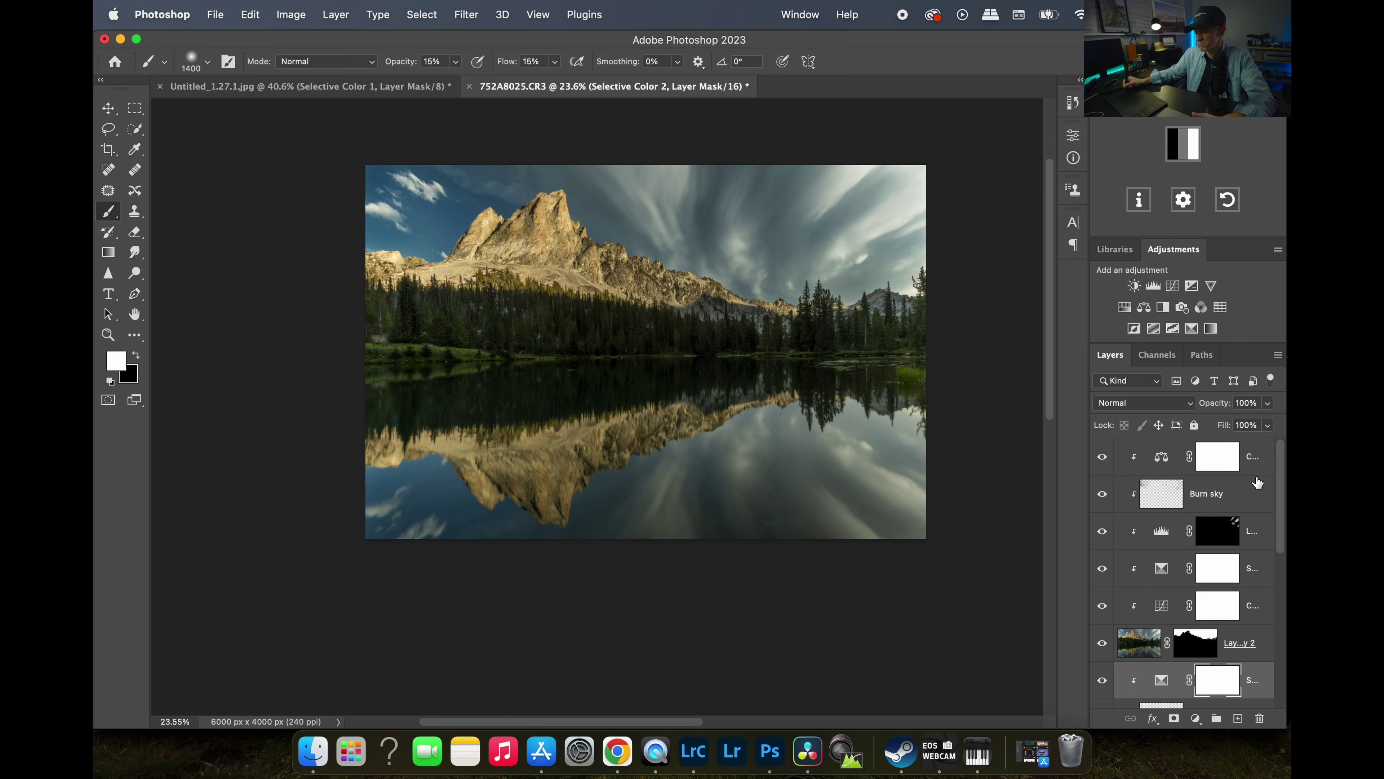
Create a new empty layer above the sky's Color Balance adjustment, at the very top of the layer stack.
{"action": "left_click_drag", "start_coordinate": [1283, 508], "coordinate": [1284, 520]}
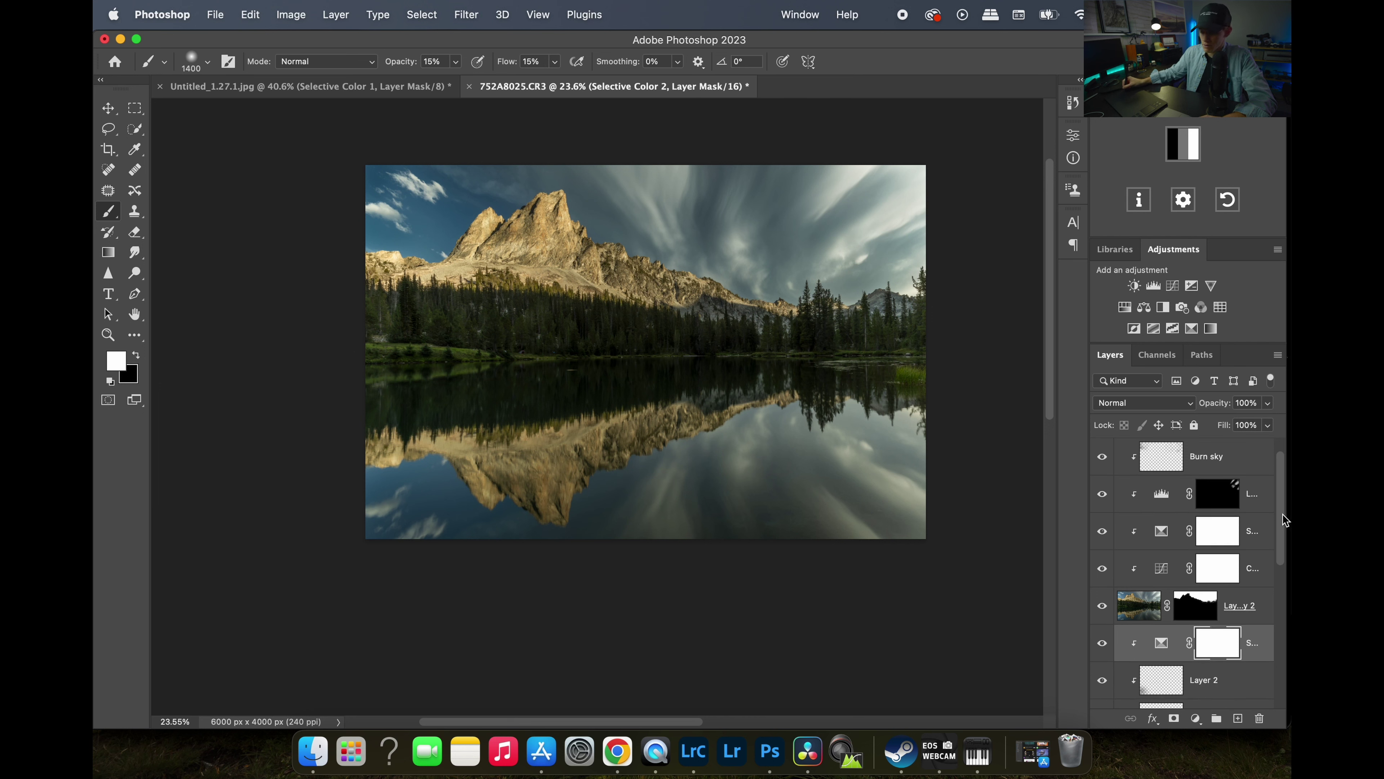
{"action": "scroll", "coordinate": [1283, 501], "scroll_direction": "up", "scroll_amount": 1}
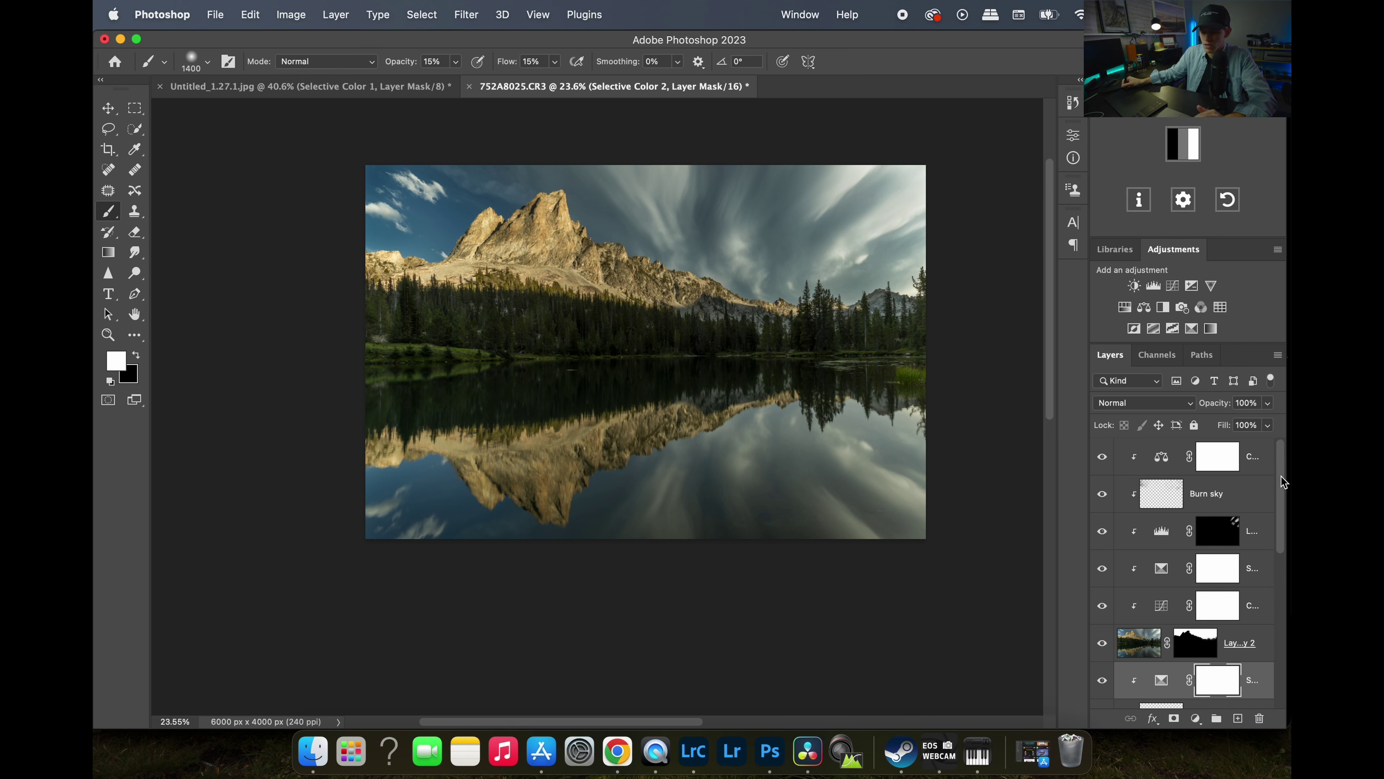
{"action": "left_click", "coordinate": [1259, 465]}
{"action": "left_click", "coordinate": [1237, 718]}
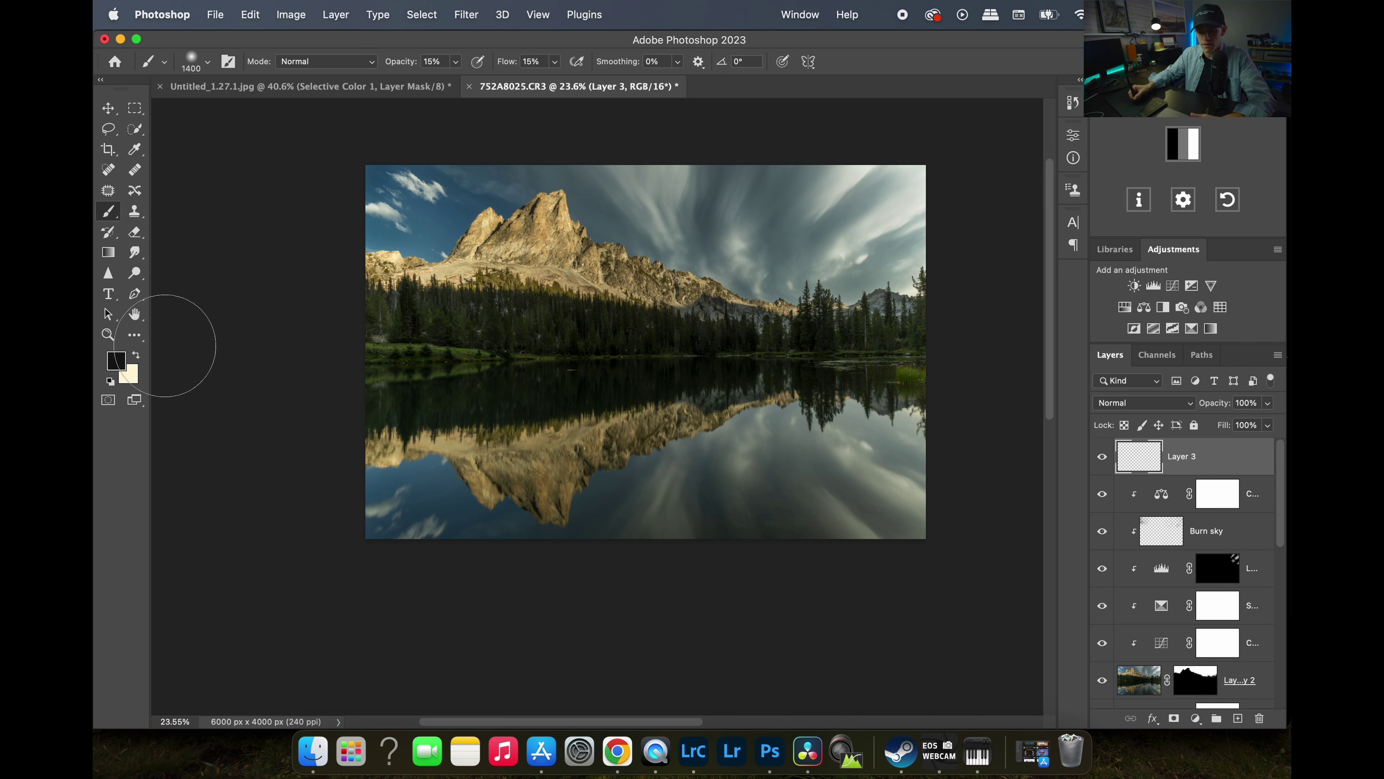
Brush soft cream light on Layer 3 along the distant ridge and treetops with a 700-pixel brush at 15% opacity.
{"action": "key", "text": "x"}
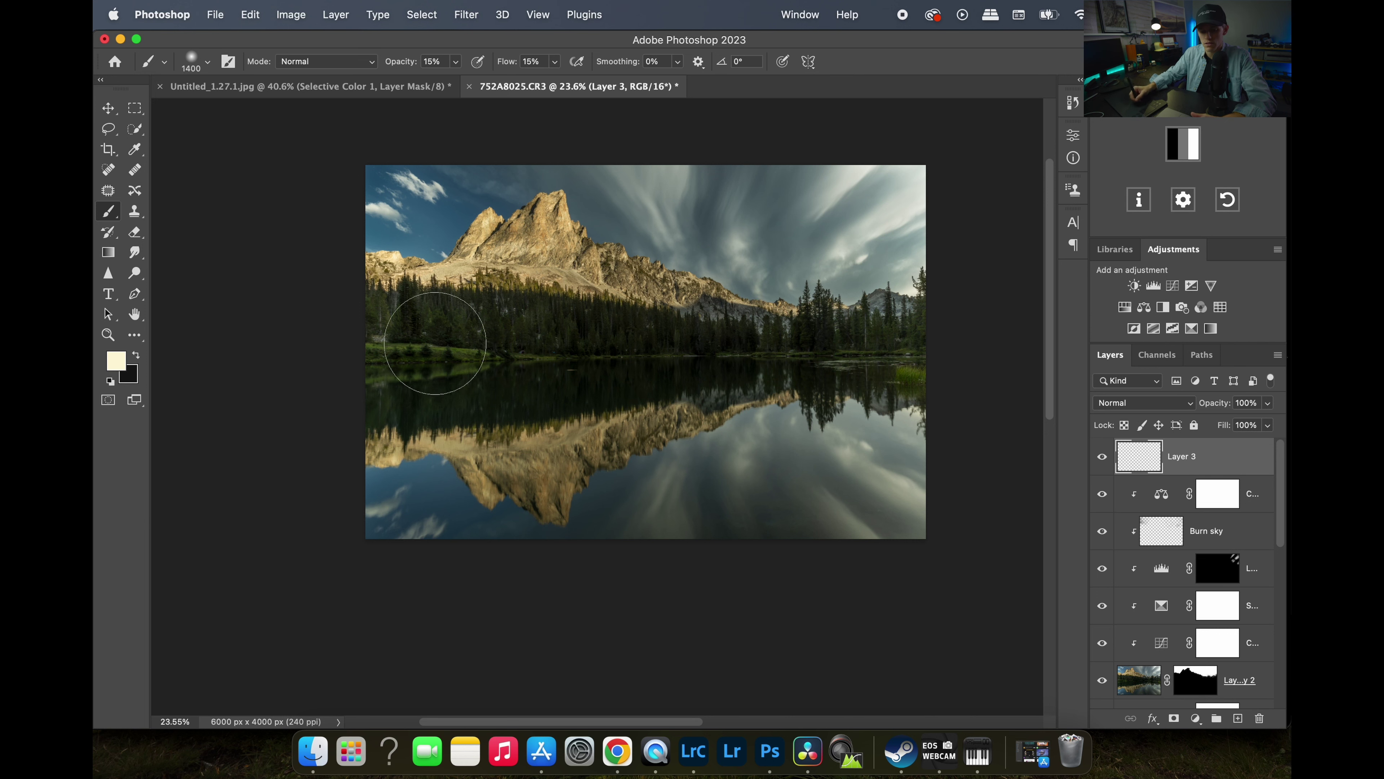
{"action": "key", "text": "z"}
{"action": "left_click_drag", "start_coordinate": [845, 304], "coordinate": [872, 305]}
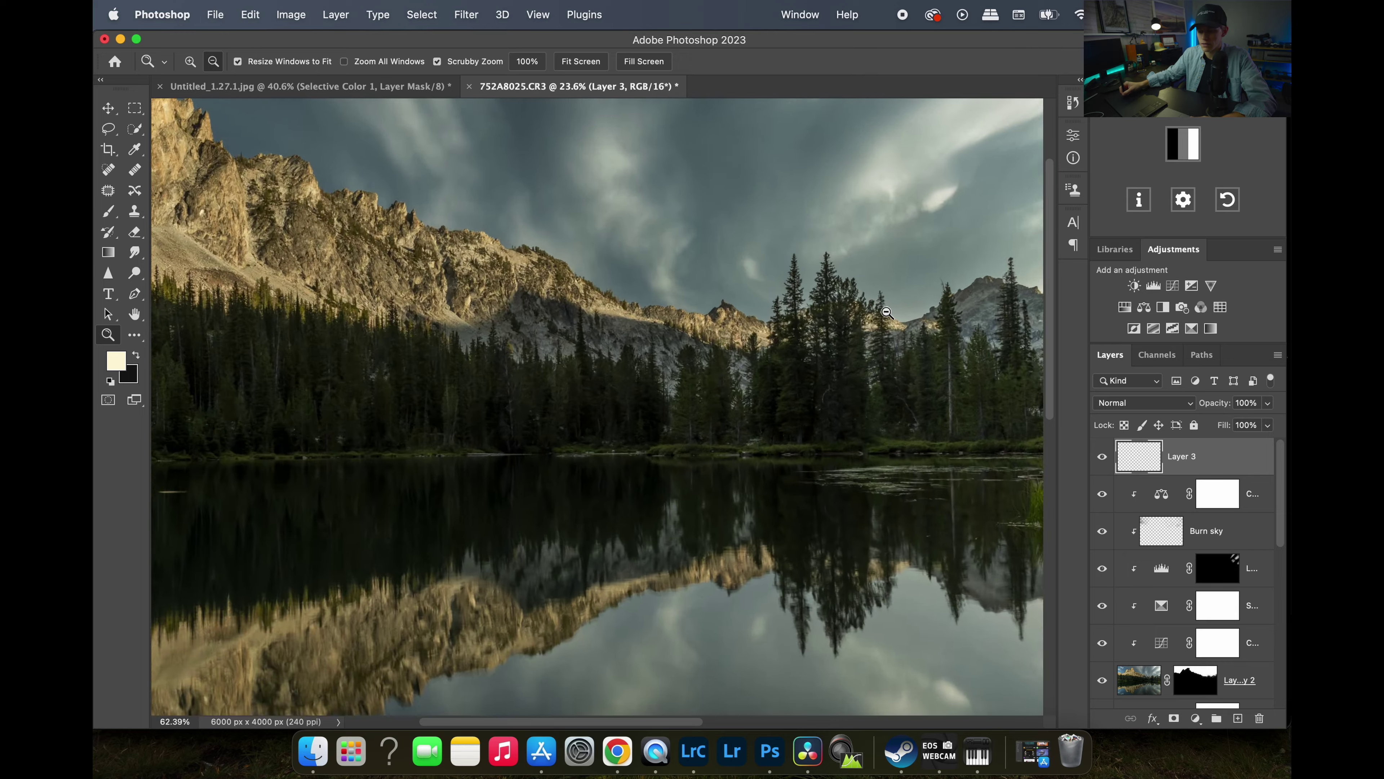
{"action": "key", "text": "bracketleft"}
{"action": "key", "text": "bracketleft"}
{"action": "key", "text": "bracketleft"}
{"action": "key", "text": "bracketleft"}
{"action": "key", "text": "bracketleft"}
{"action": "key", "text": "bracketleft"}
{"action": "key", "text": "bracketleft"}
{"action": "key", "text": "bracketleft"}
{"action": "key", "text": "bracketleft"}
{"action": "key", "text": "bracketleft"}
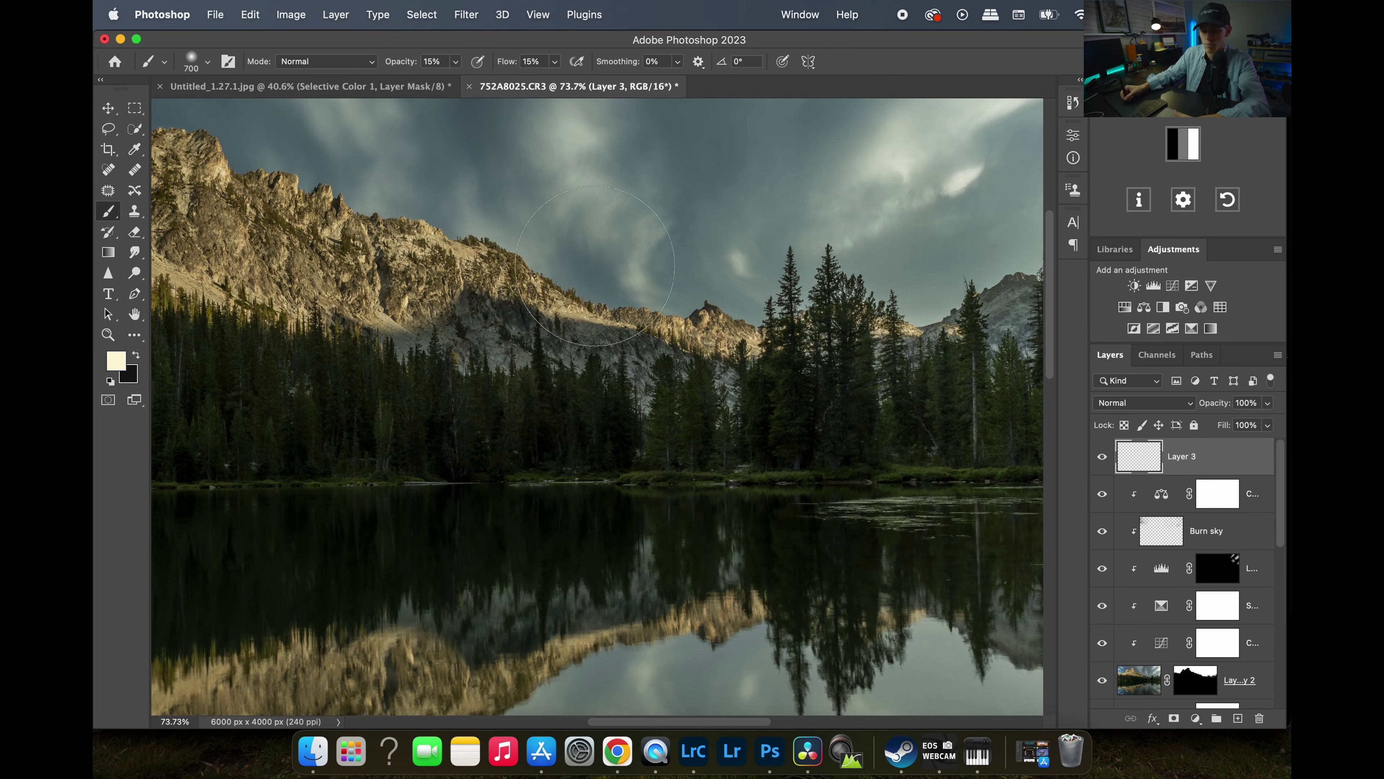
{"action": "key", "text": "bracketright"}
{"action": "key", "text": "bracketright"}
{"action": "key", "text": "bracketright"}
{"action": "key", "text": "bracketright"}
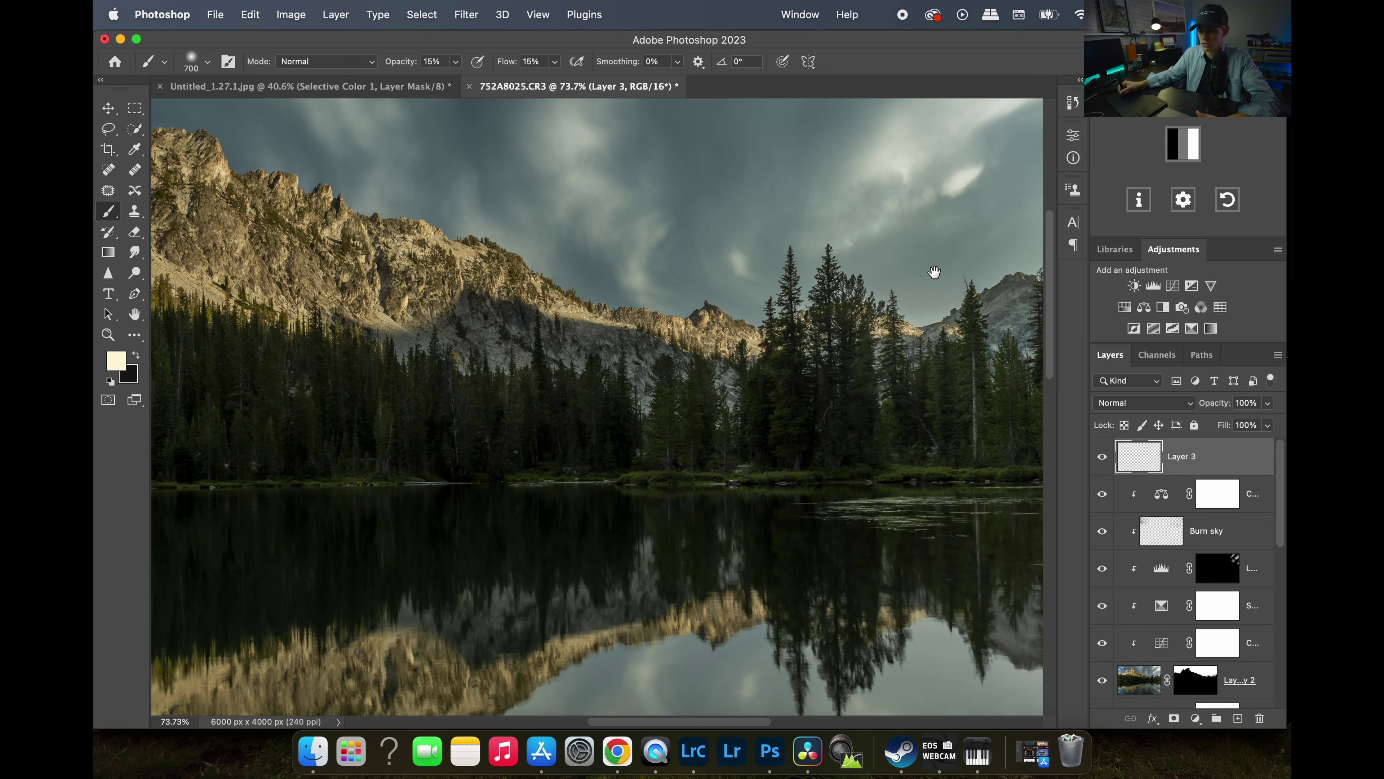
{"action": "left_click_drag", "start_coordinate": [933, 272], "coordinate": [772, 312]}
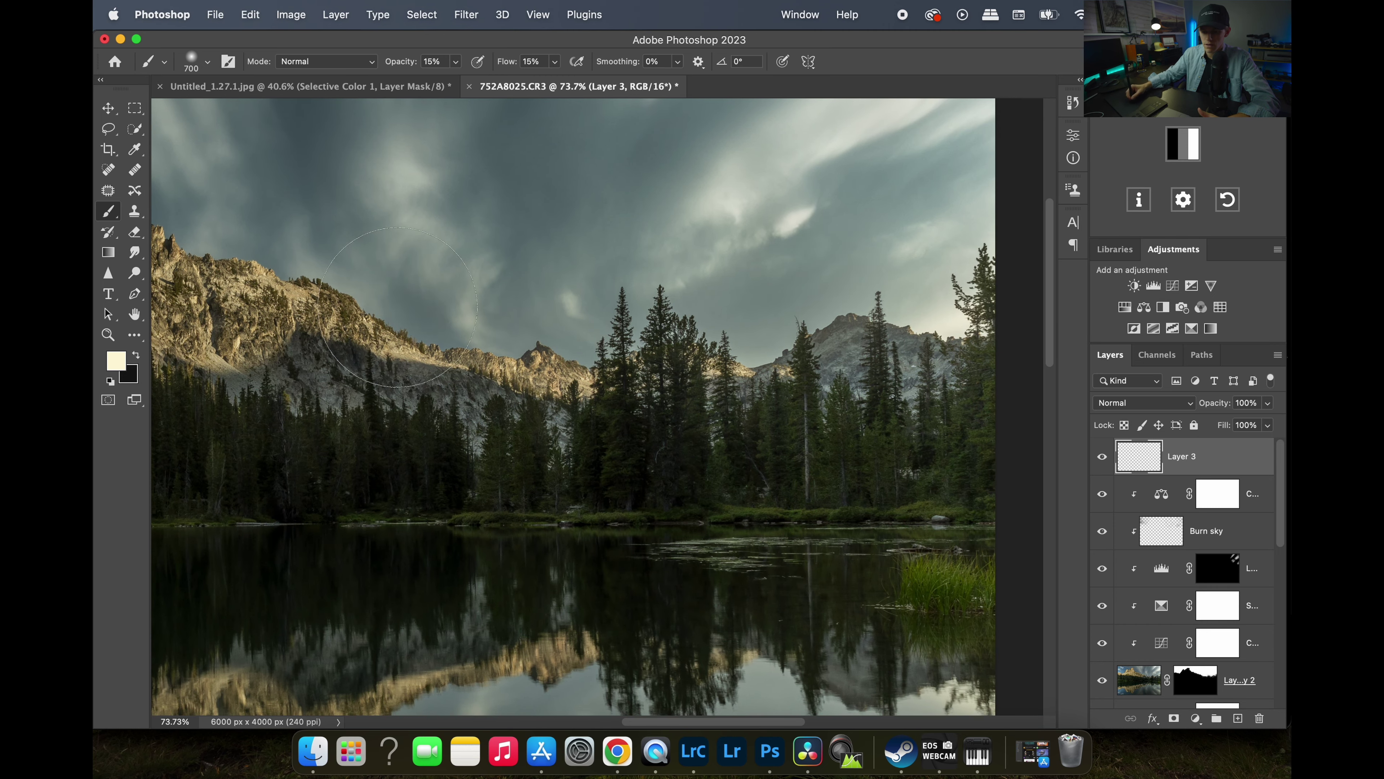
{"action": "left_click_drag", "start_coordinate": [480, 314], "coordinate": [685, 298]}
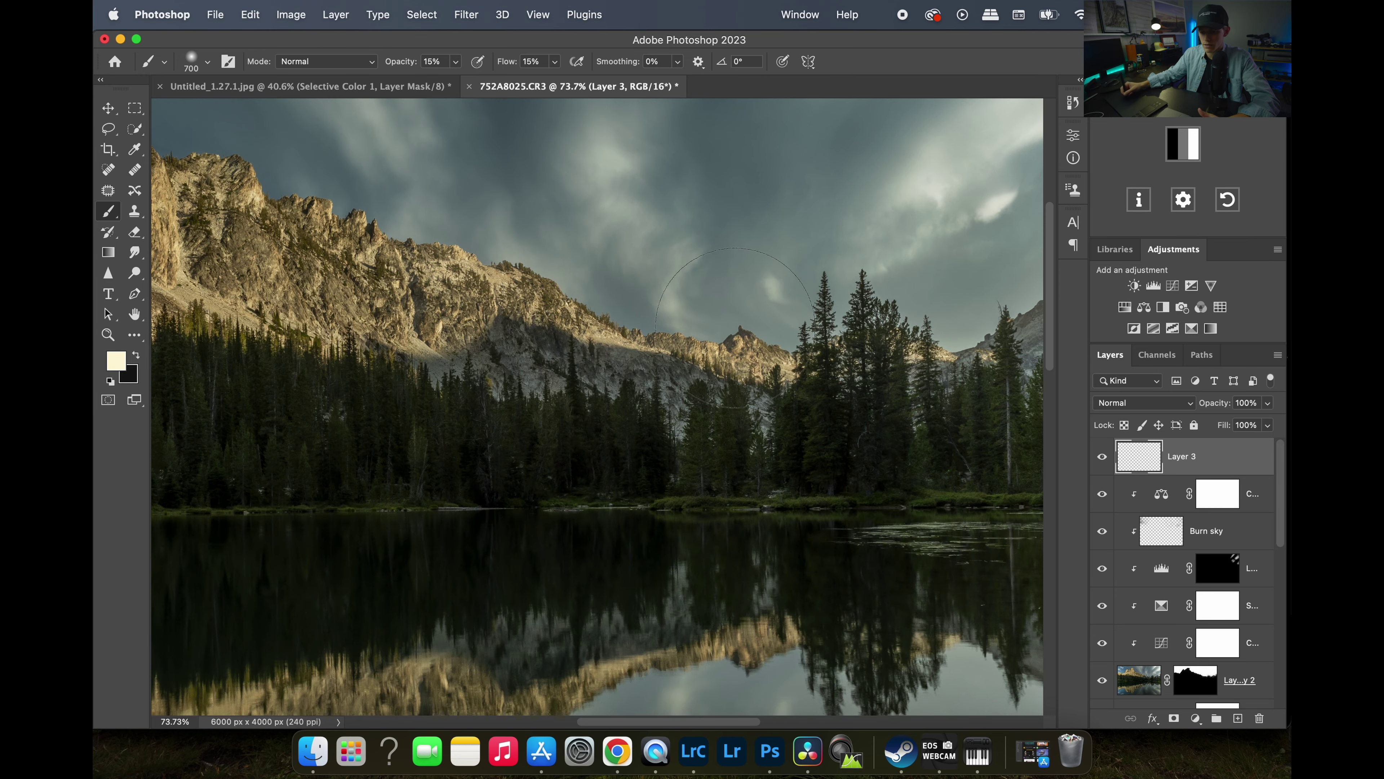
{"action": "scroll", "coordinate": [882, 419], "scroll_direction": "right", "scroll_amount": 5}
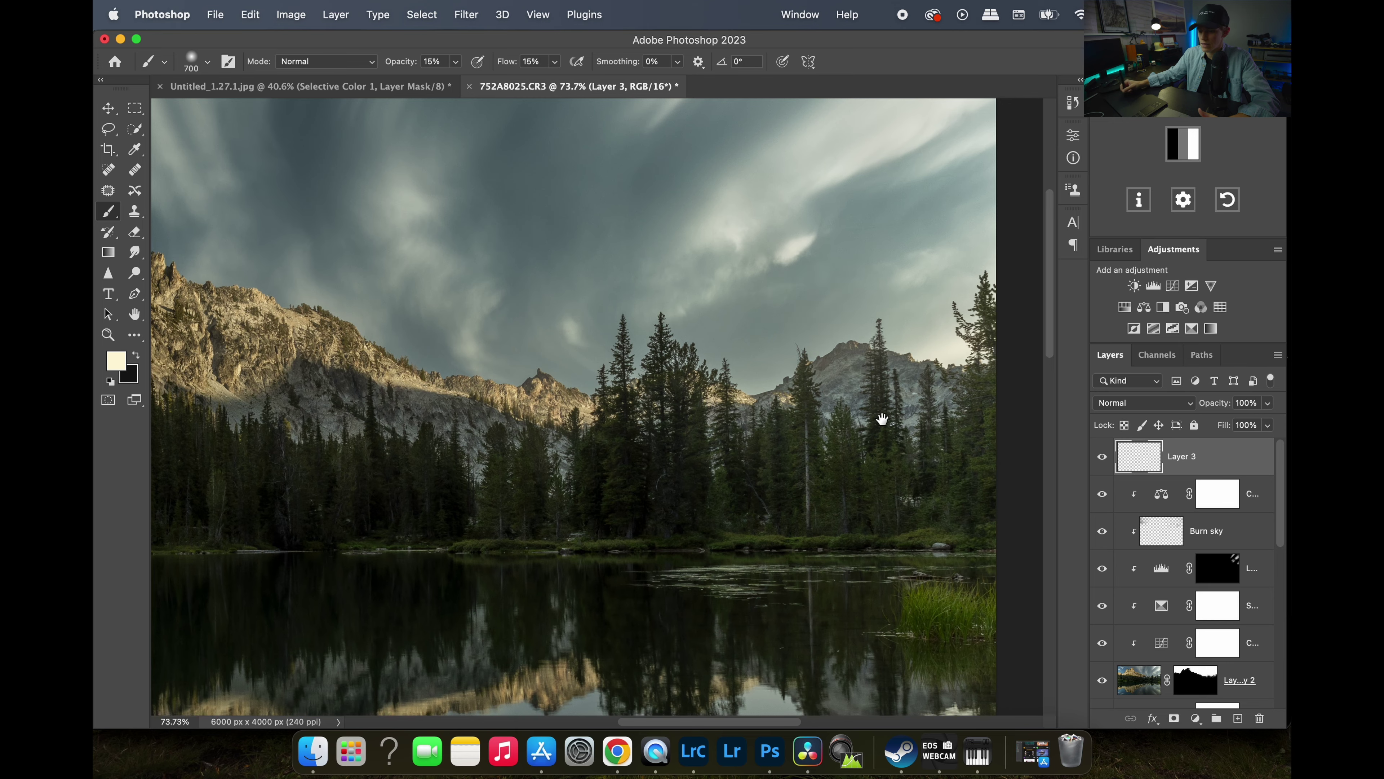
{"action": "left_click_drag", "start_coordinate": [843, 416], "coordinate": [767, 280]}
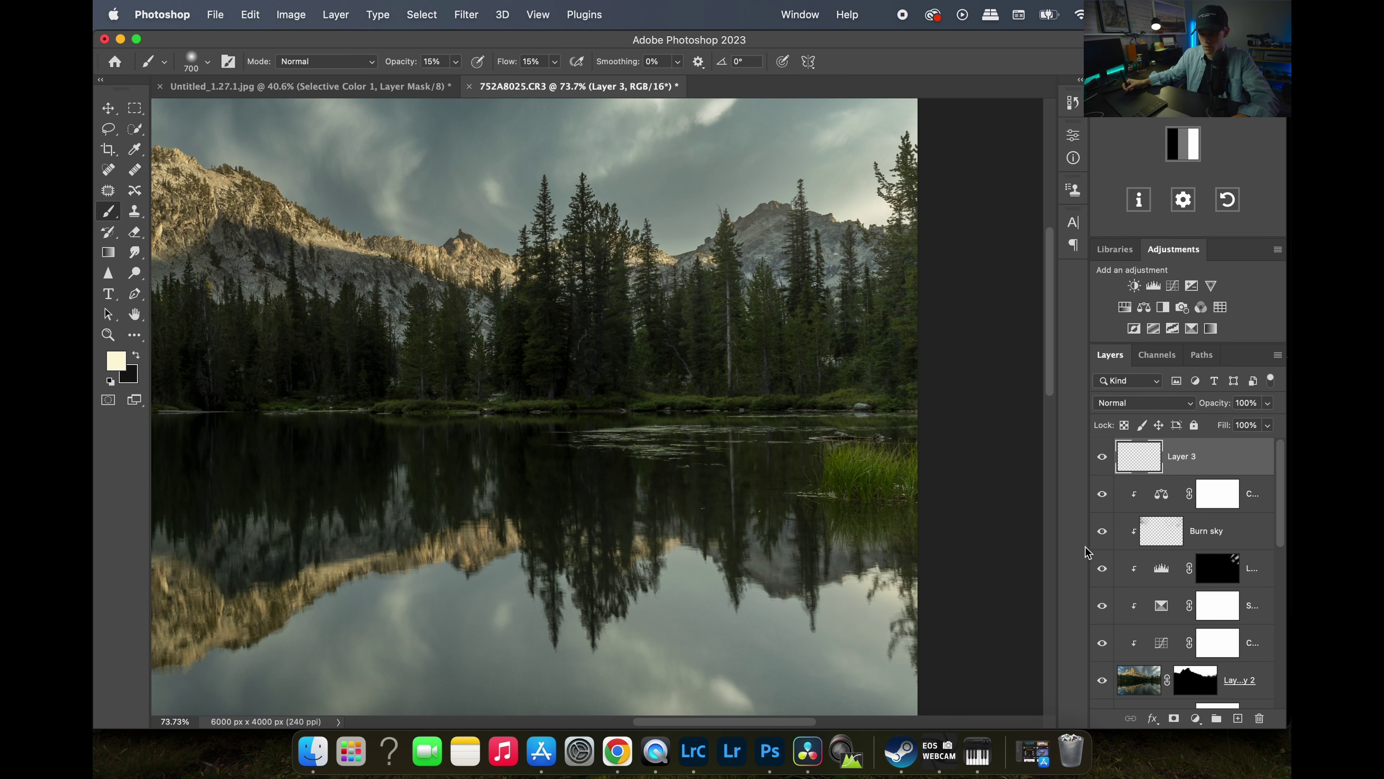
Darken the bright grass patch and nearby shoreline on the Burn layer with black, using a 175-pixel brush at 15% opacity.
{"action": "scroll", "coordinate": [1280, 599], "scroll_direction": "down", "scroll_amount": 10}
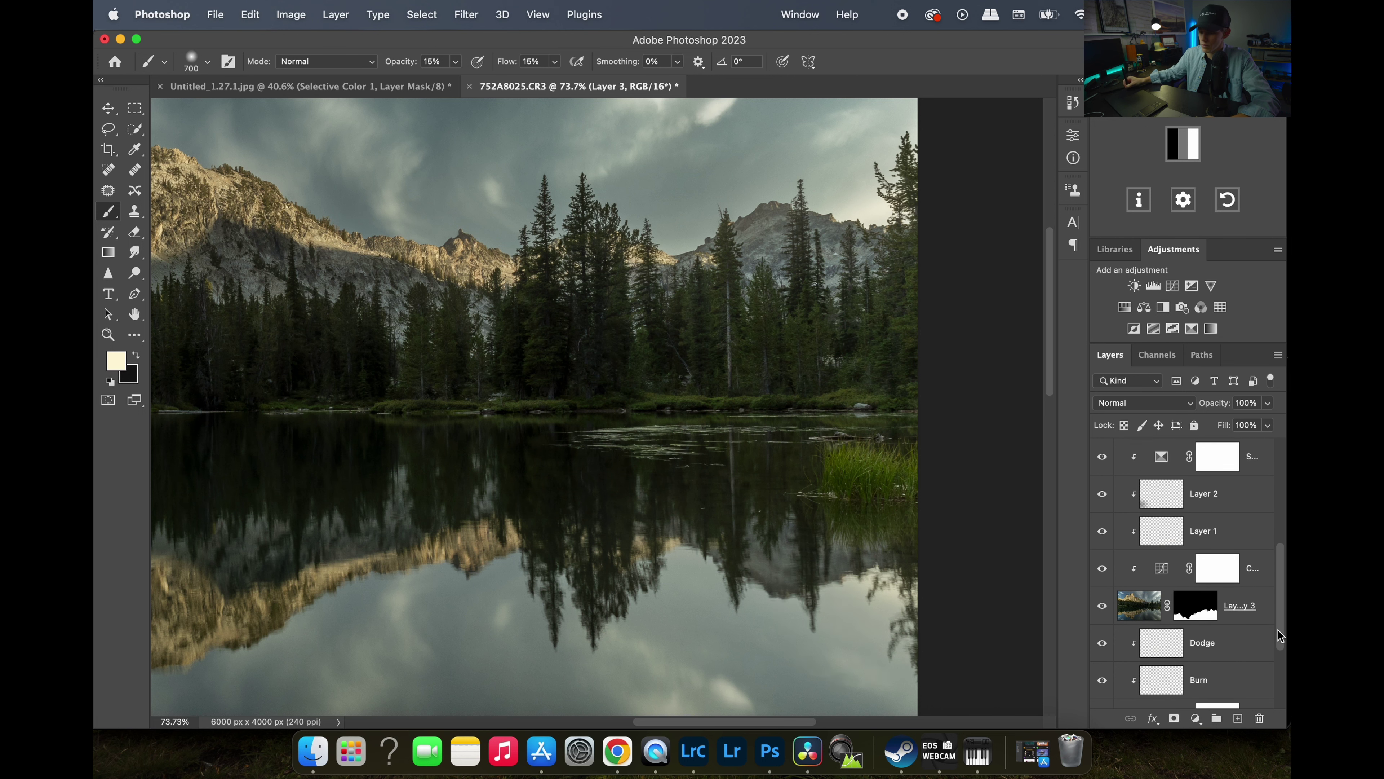
{"action": "left_click_drag", "start_coordinate": [1279, 633], "coordinate": [1279, 653]}
{"action": "left_click", "coordinate": [1249, 611]}
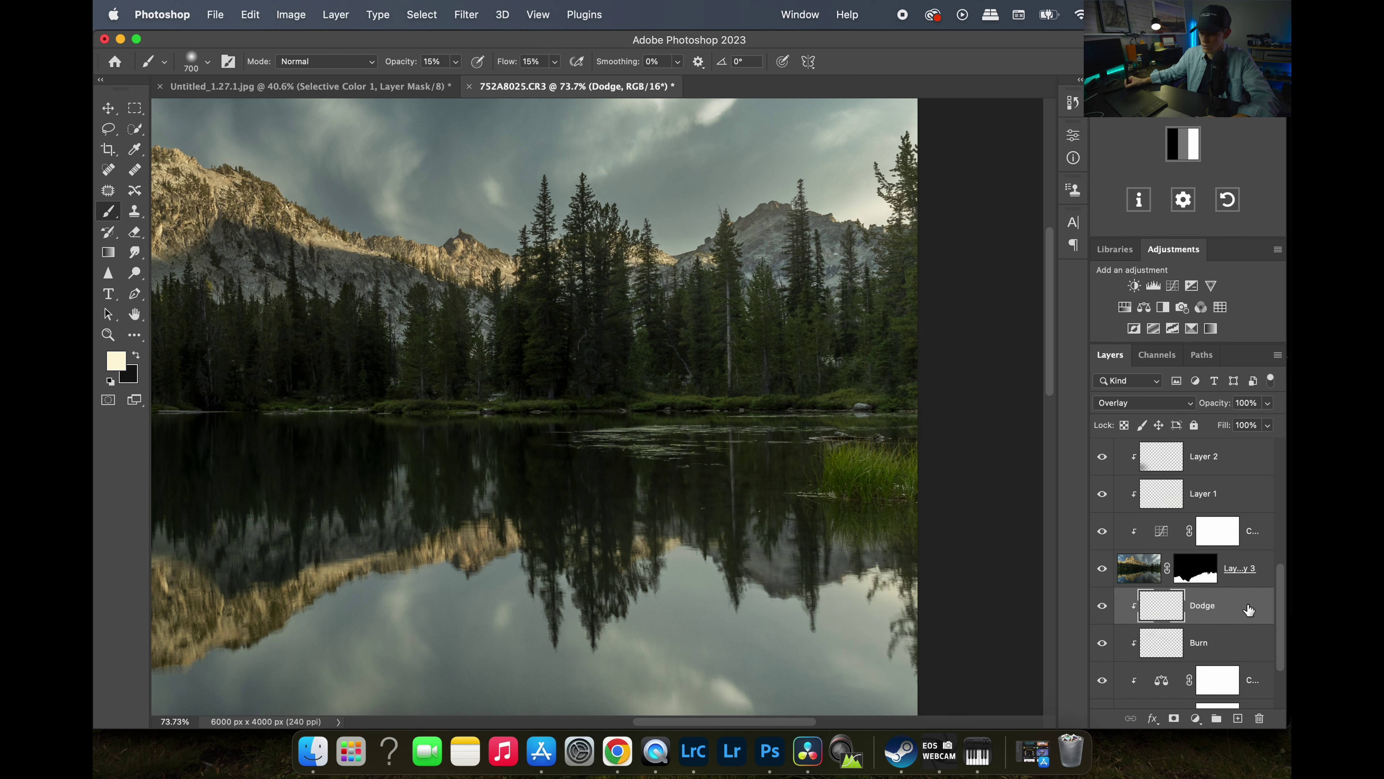
{"action": "left_click", "coordinate": [1239, 639]}
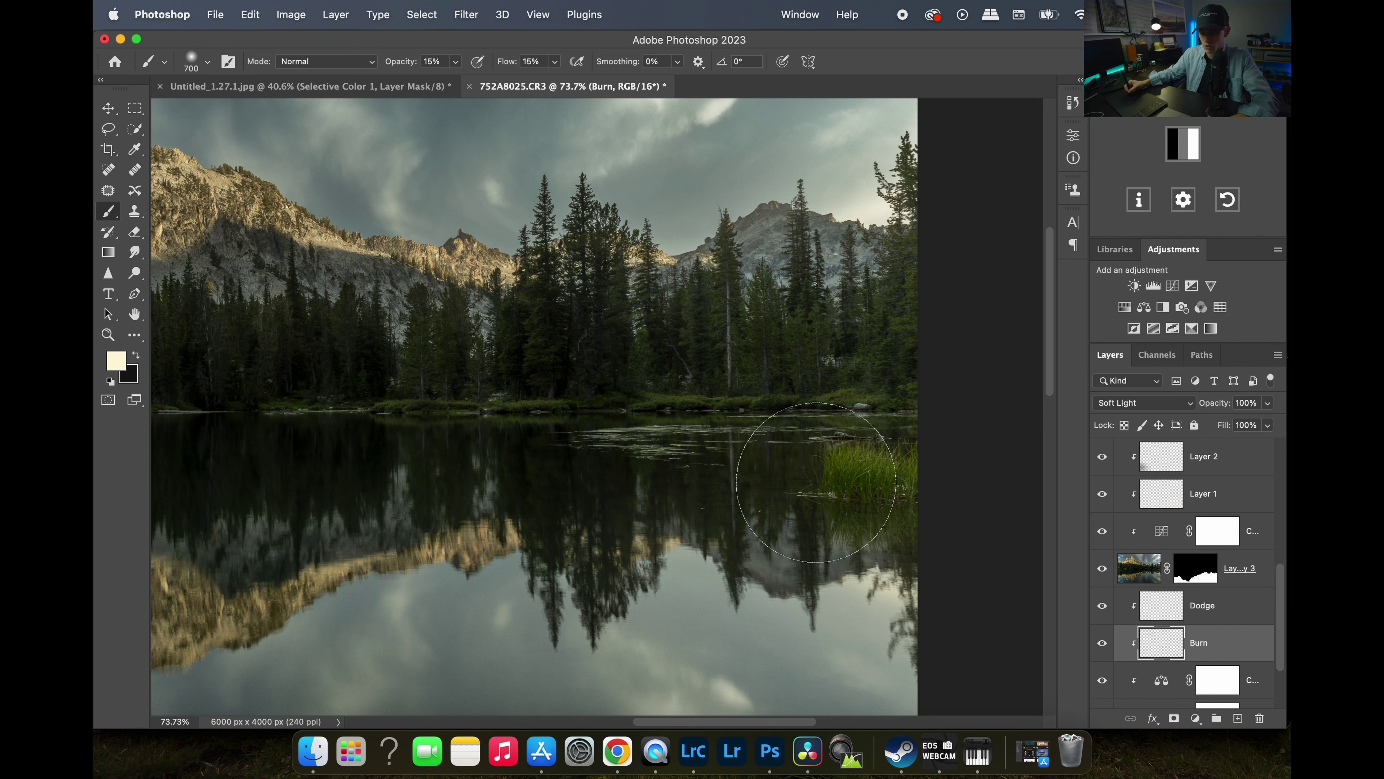
{"action": "key", "text": "bracketleft"}
{"action": "key", "text": "bracketleft"}
{"action": "key", "text": "bracketleft"}
{"action": "key", "text": "bracketleft"}
{"action": "key", "text": "bracketleft"}
{"action": "key", "text": "bracketleft"}
{"action": "key", "text": "bracketleft"}
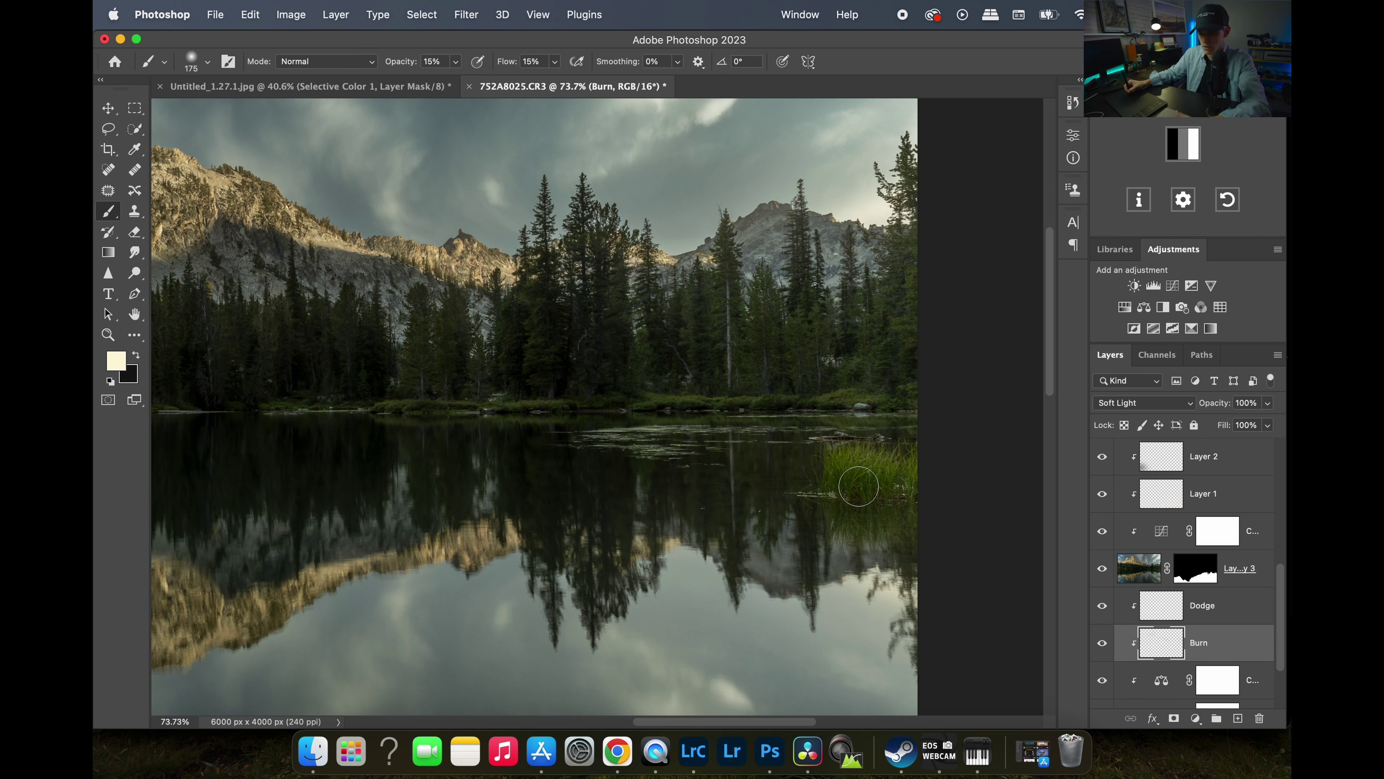
{"action": "key", "text": "x"}
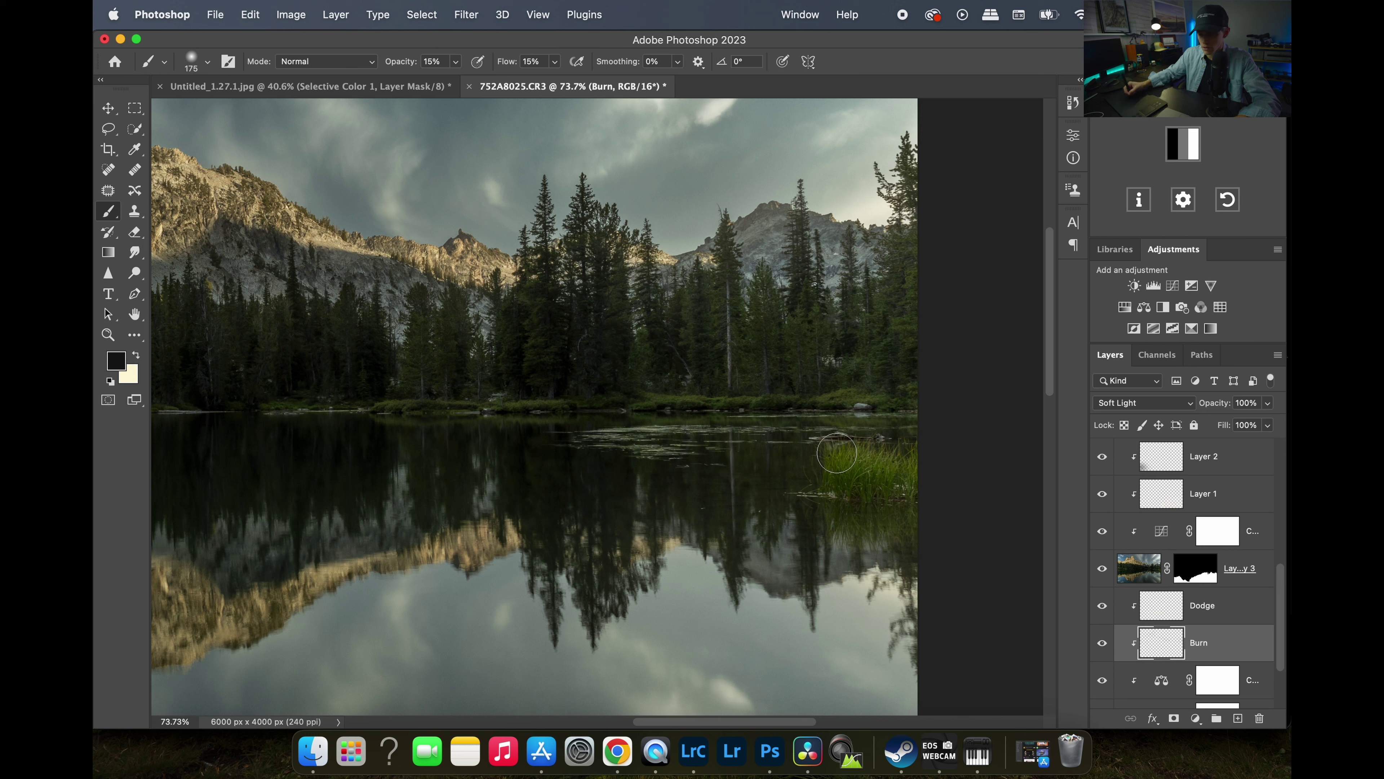
{"action": "mouse_move", "coordinate": [850, 482]}
{"action": "left_mouse_down"}
{"action": "mouse_move", "coordinate": [924, 484]}
{"action": "mouse_move", "coordinate": [883, 500]}
{"action": "mouse_move", "coordinate": [889, 520]}
{"action": "mouse_move", "coordinate": [856, 485]}
{"action": "mouse_move", "coordinate": [927, 513]}
{"action": "mouse_move", "coordinate": [813, 472]}
{"action": "mouse_move", "coordinate": [755, 417]}
{"action": "left_mouse_up"}
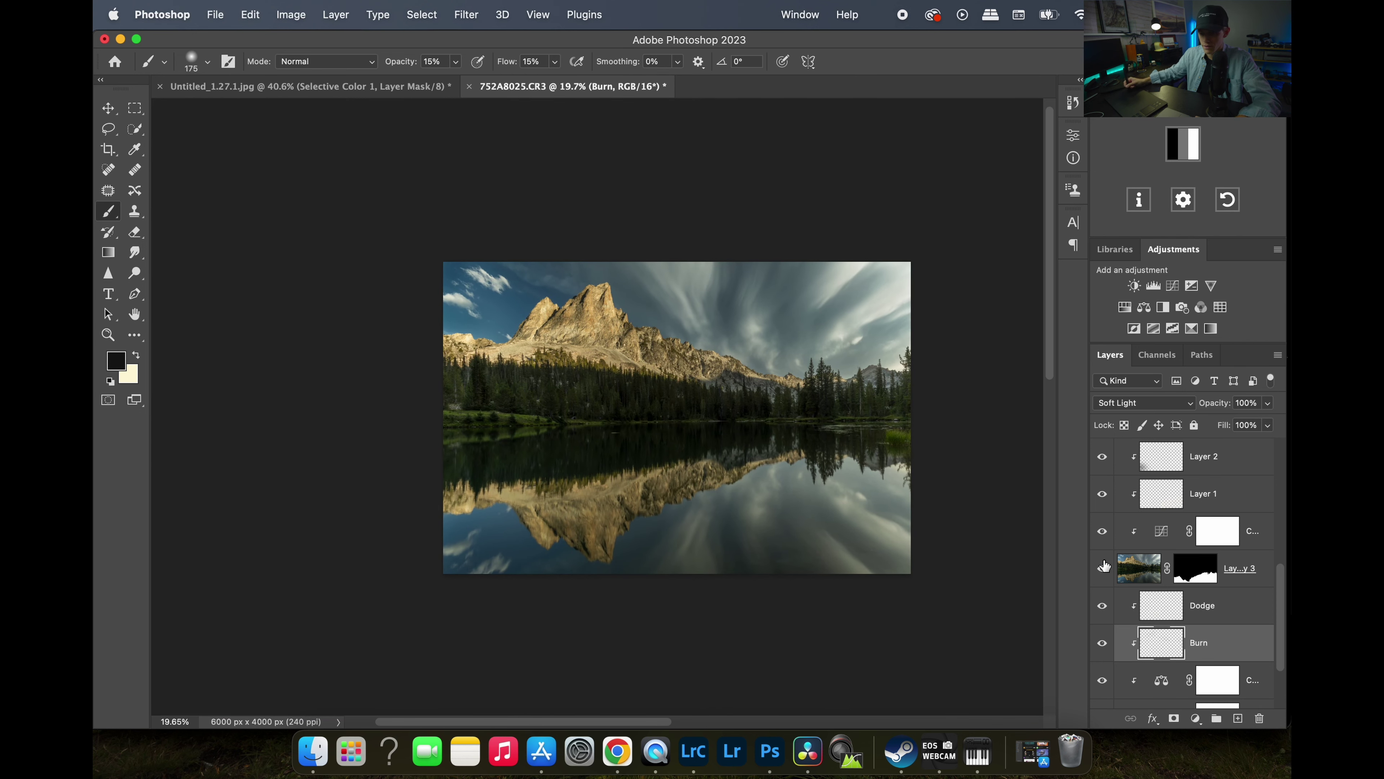
Toggle the visibility of Layer 3 off and on to compare the image with and without its painted light.
{"action": "scroll", "coordinate": [1282, 589], "scroll_direction": "up", "scroll_amount": 5}
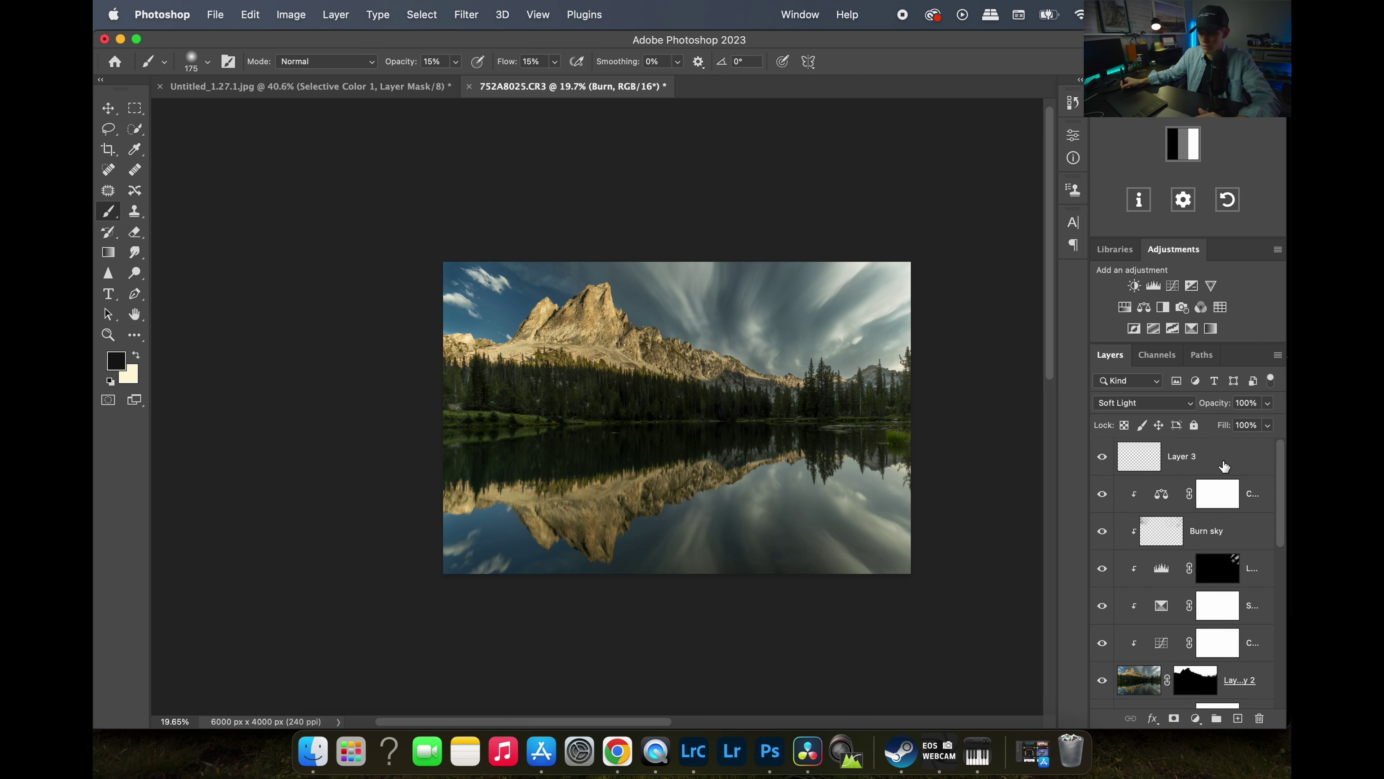
{"action": "left_click", "coordinate": [1189, 456]}
{"action": "left_click", "coordinate": [1105, 460]}
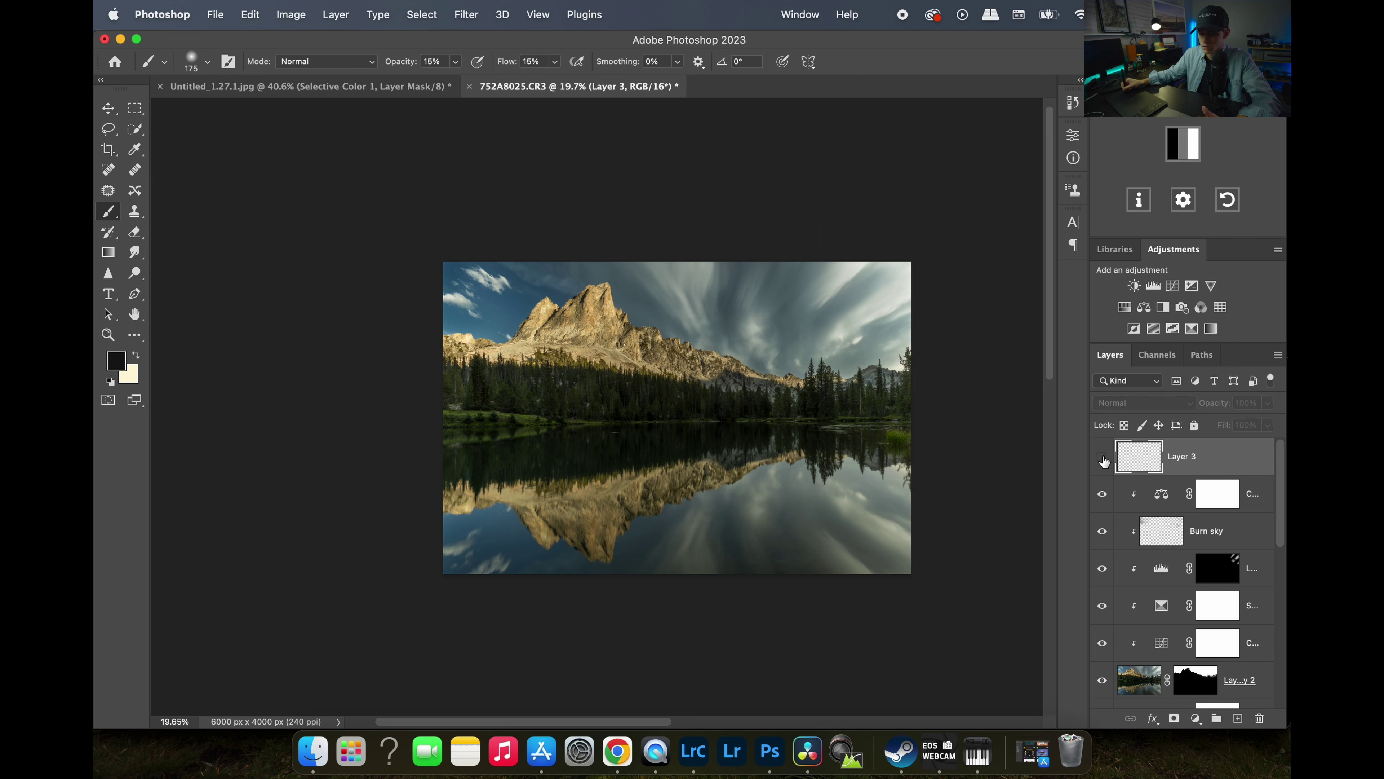
{"action": "left_click", "coordinate": [1106, 461]}
{"action": "left_click", "coordinate": [1105, 461]}
{"action": "left_click", "coordinate": [1107, 460]}
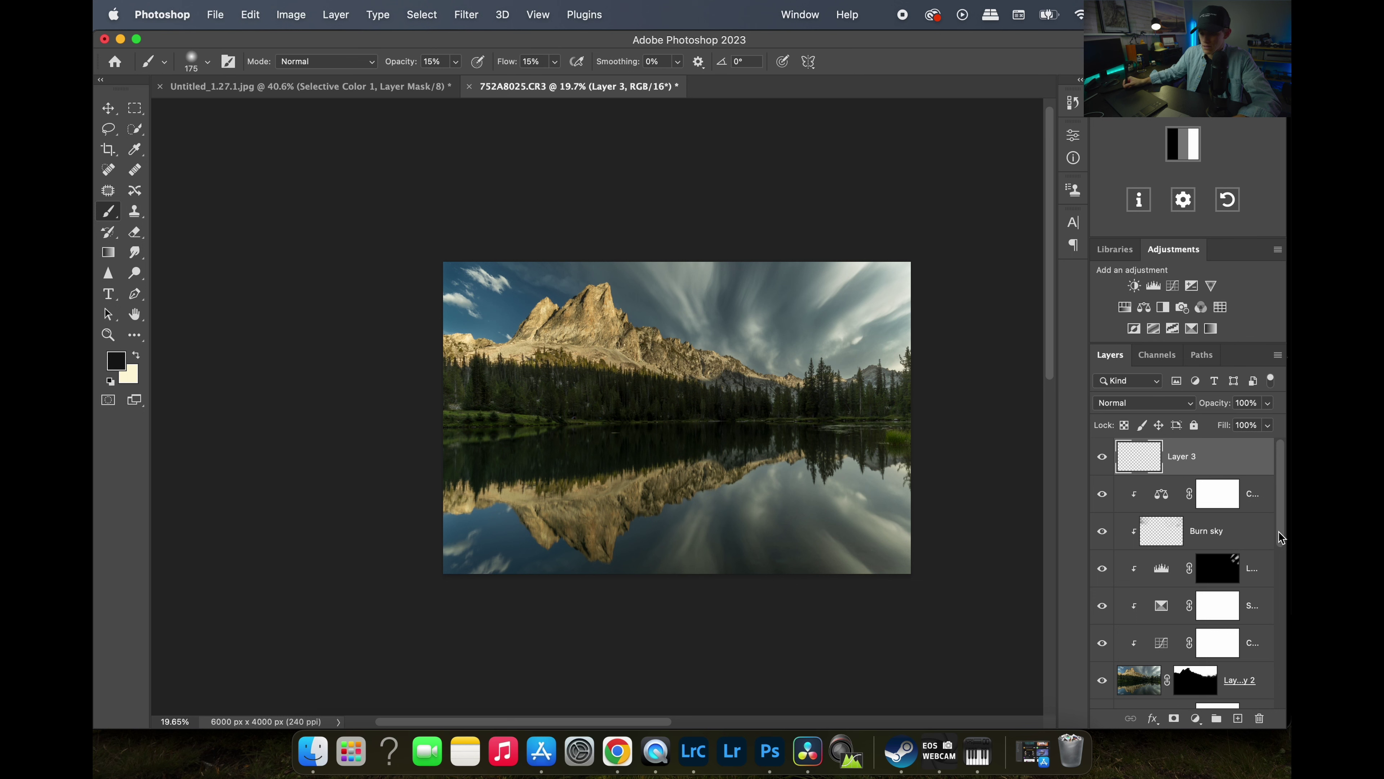
Select all layers from Layer 0 copy up to Layer 3 and stamp the visible image into a new merged layer on top.
{"action": "mouse_move", "coordinate": [1280, 537]}
{"action": "left_mouse_down"}
{"action": "mouse_move", "coordinate": [1278, 701]}
{"action": "mouse_move", "coordinate": [1281, 658]}
{"action": "left_mouse_up"}
{"action": "left_click", "coordinate": [1247, 654]}
{"action": "scroll", "coordinate": [1281, 658], "scroll_direction": "down", "scroll_amount": 2}
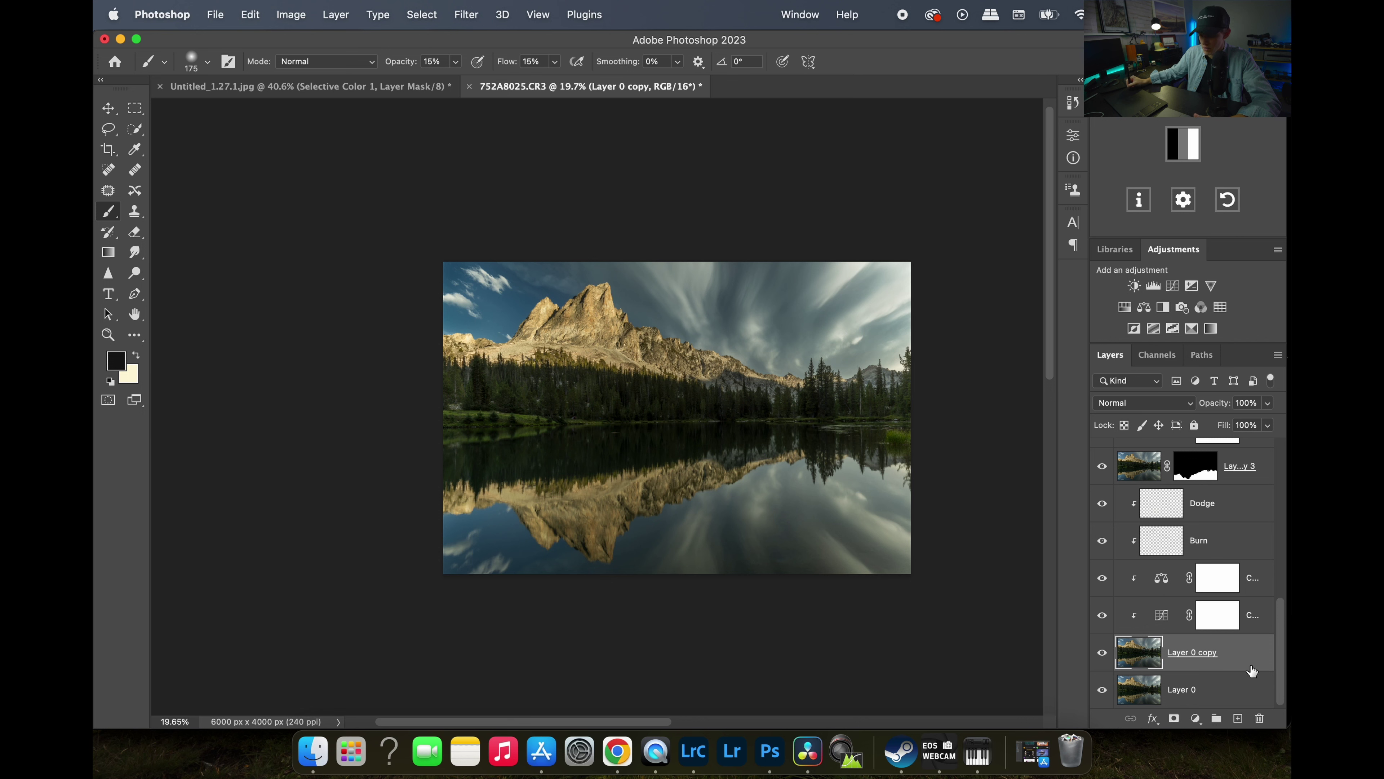
{"action": "scroll", "coordinate": [1284, 669], "scroll_direction": "up", "scroll_amount": 10}
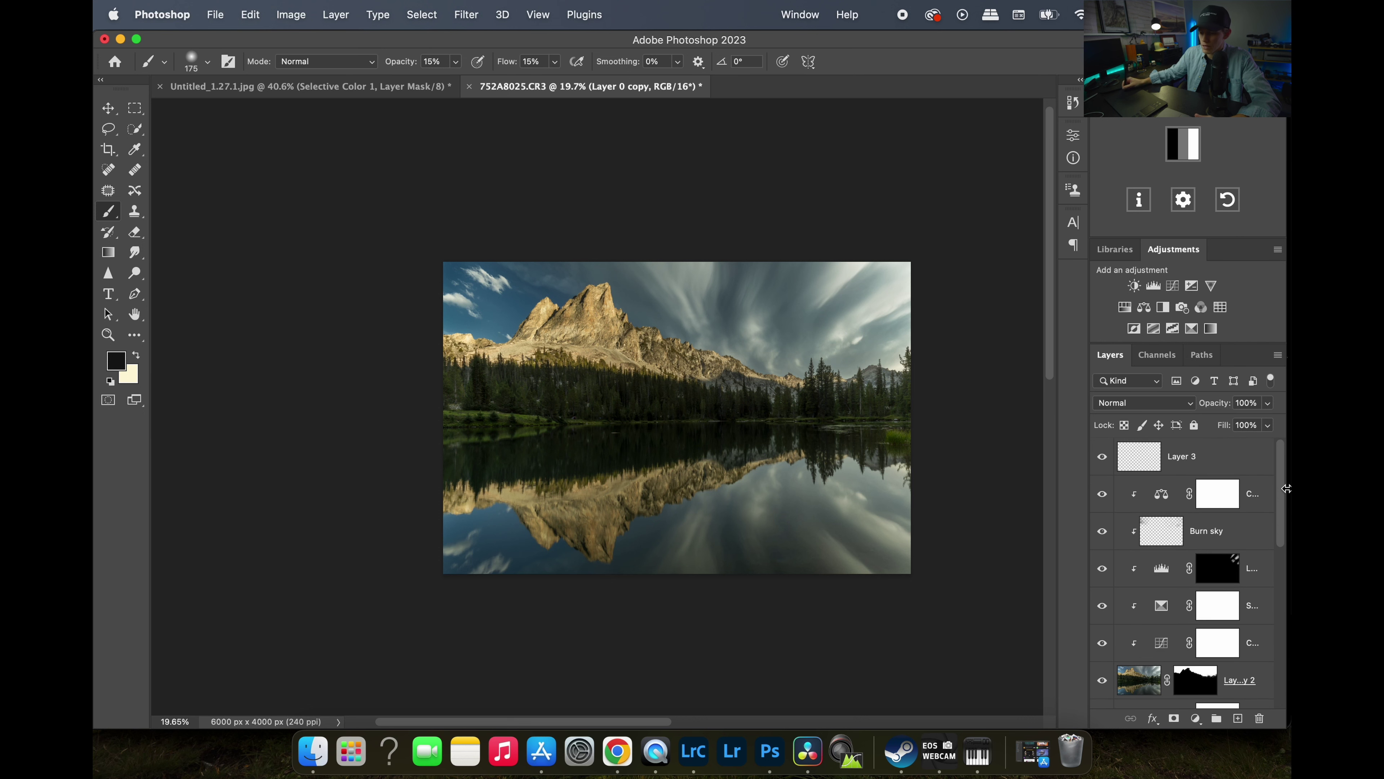
{"action": "left_click", "coordinate": [1236, 455], "text": "shift"}
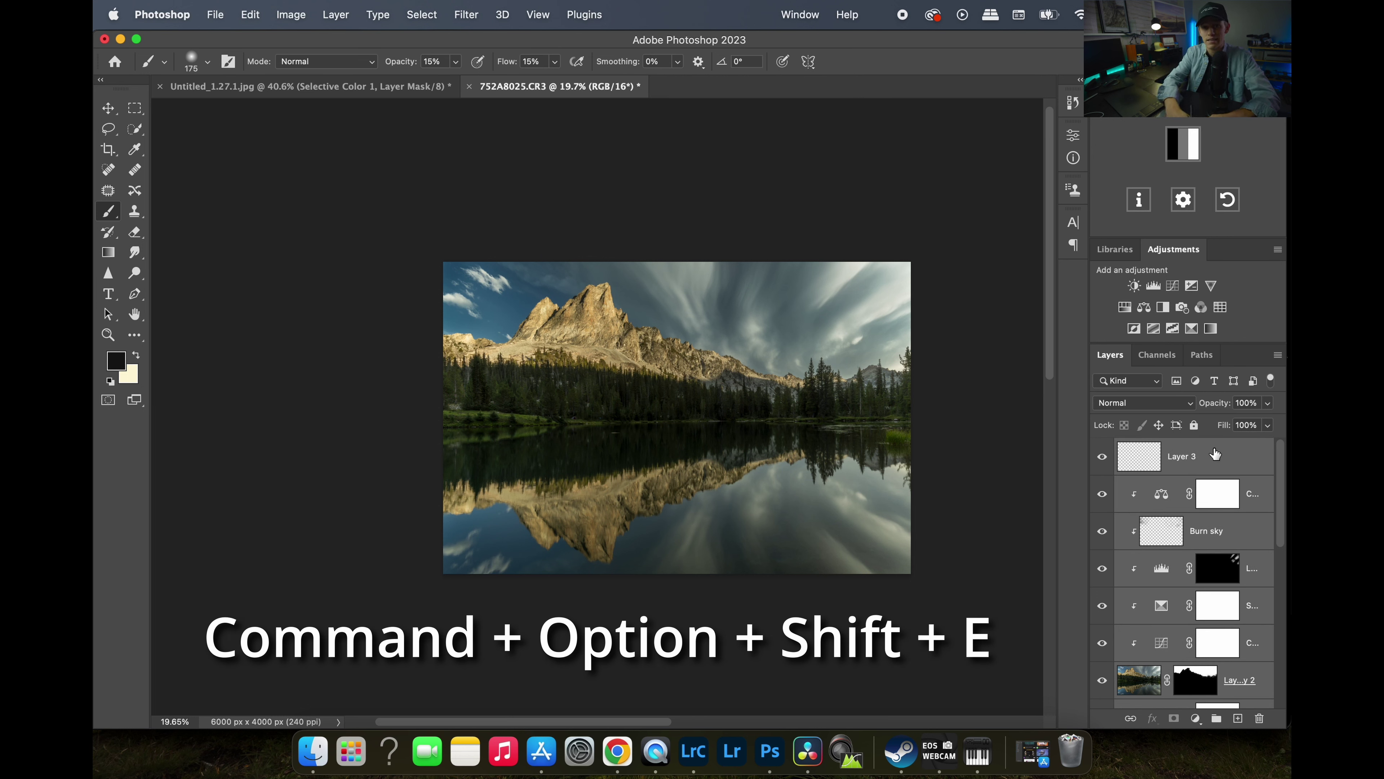
{"action": "key", "text": "super+alt+shift+e"}
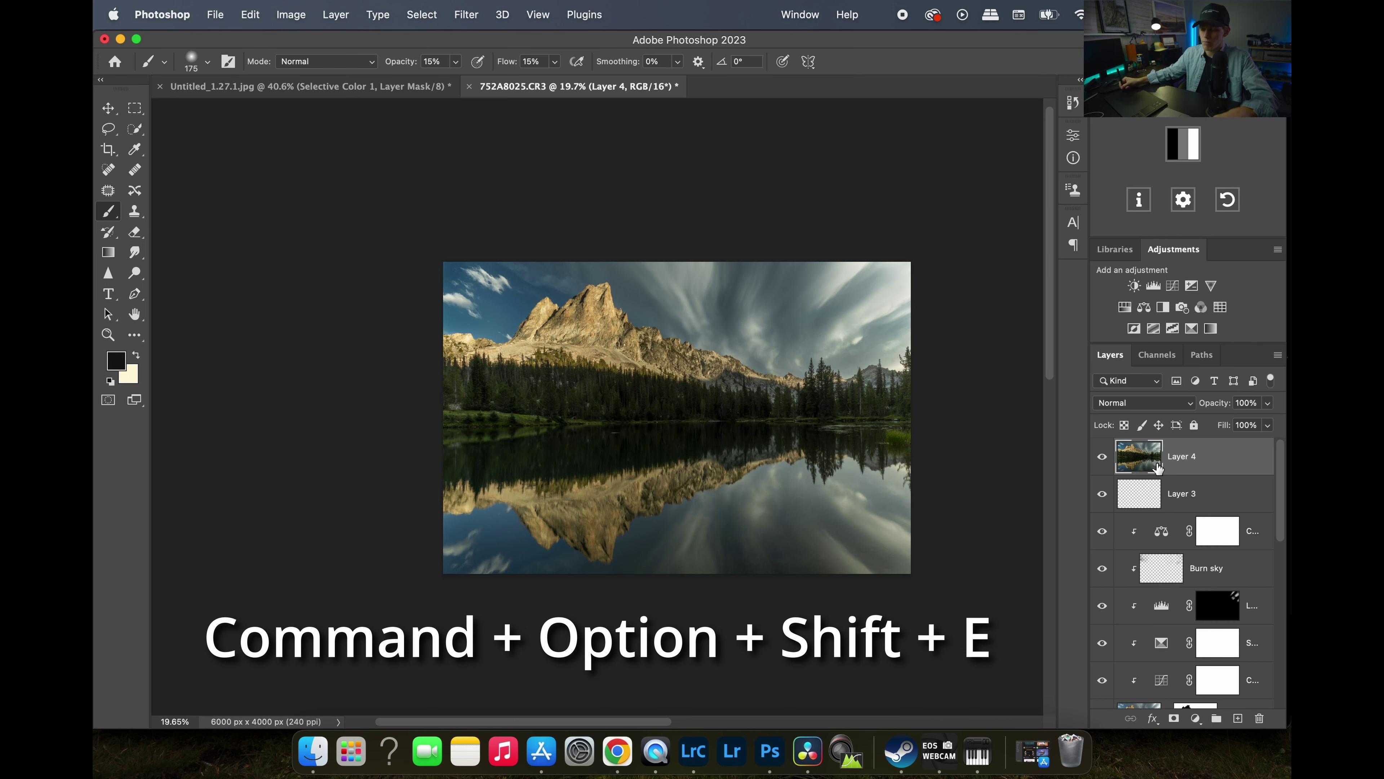
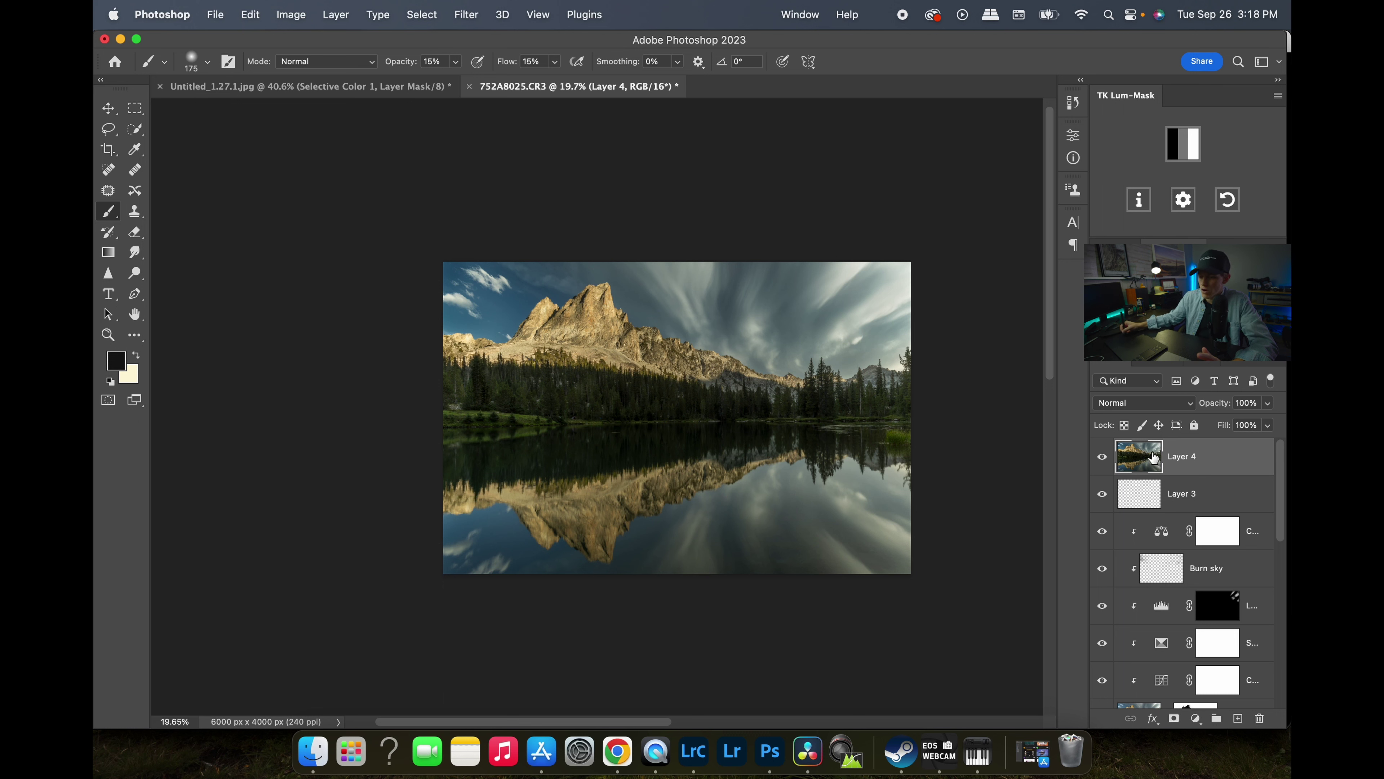
Rename the merged layer as Orton and apply a TK Lum-Mask luminosity mask to it as its layer mask.
{"action": "double_click", "coordinate": [1188, 458]}
{"action": "type", "text": "O"}
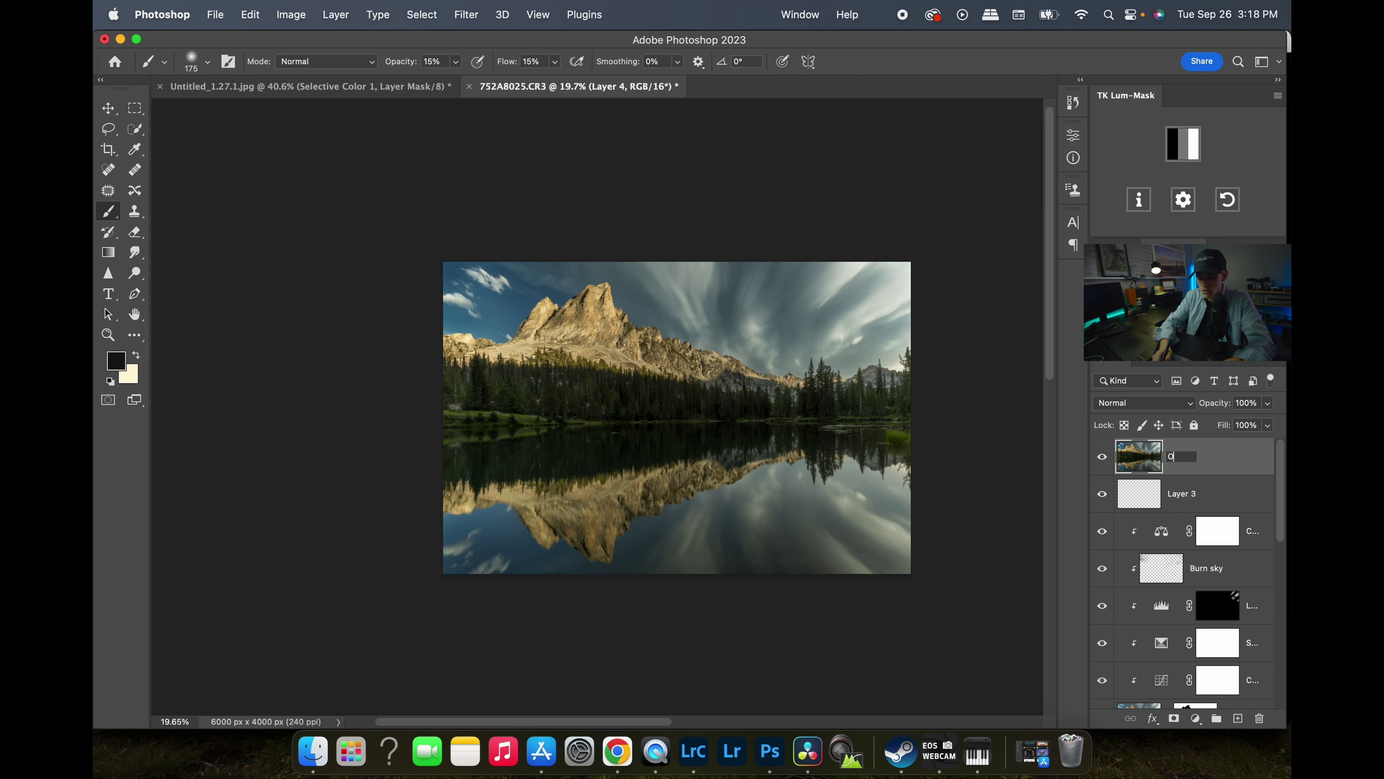
{"action": "type", "text": "rton"}
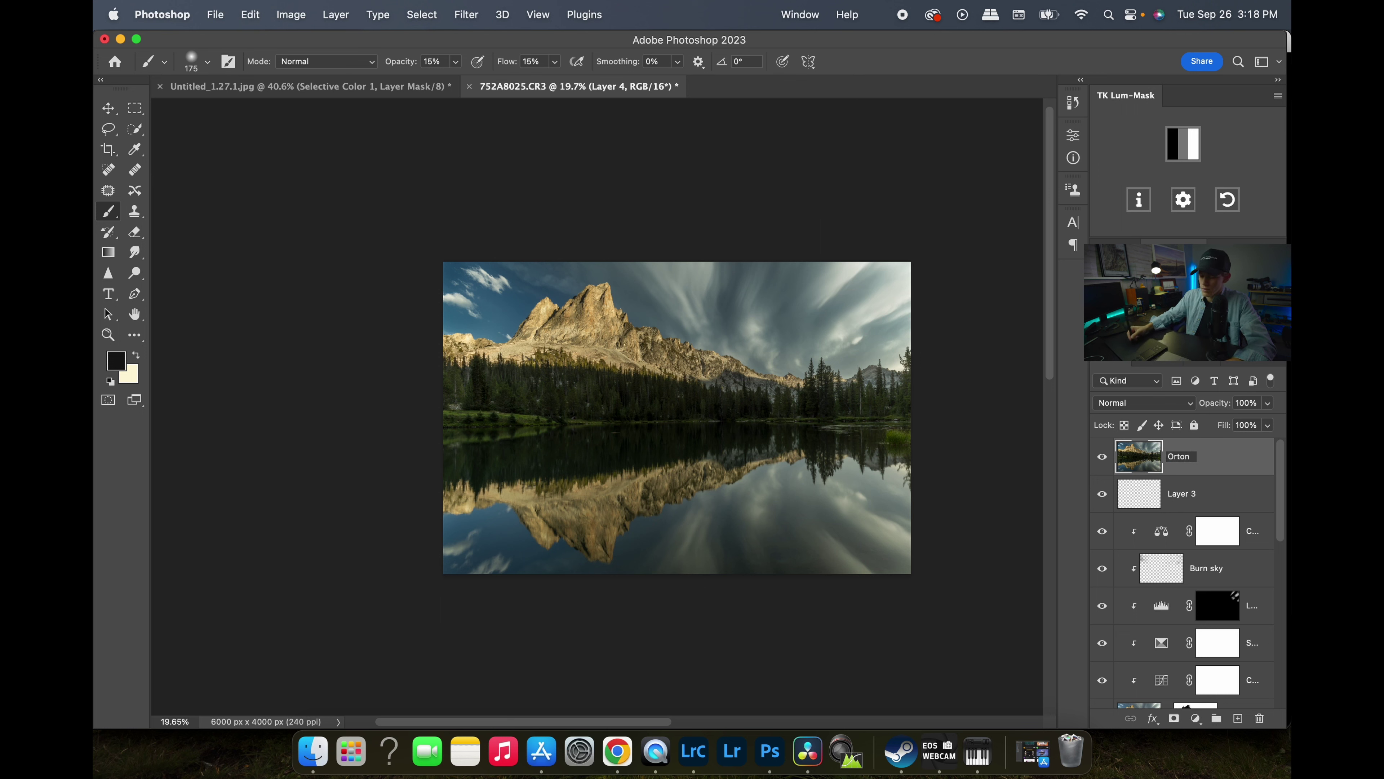
{"action": "key", "text": "Return"}
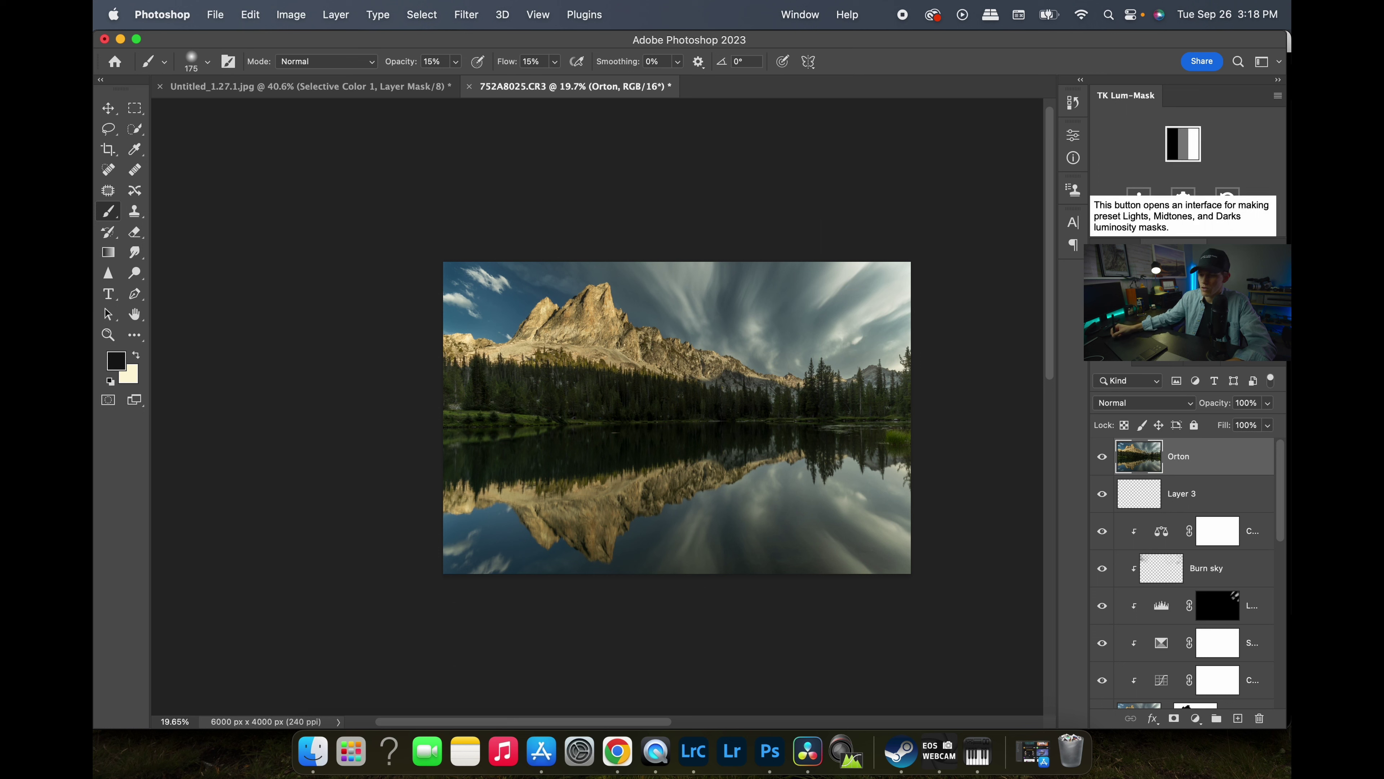
{"action": "left_click", "coordinate": [1183, 143]}
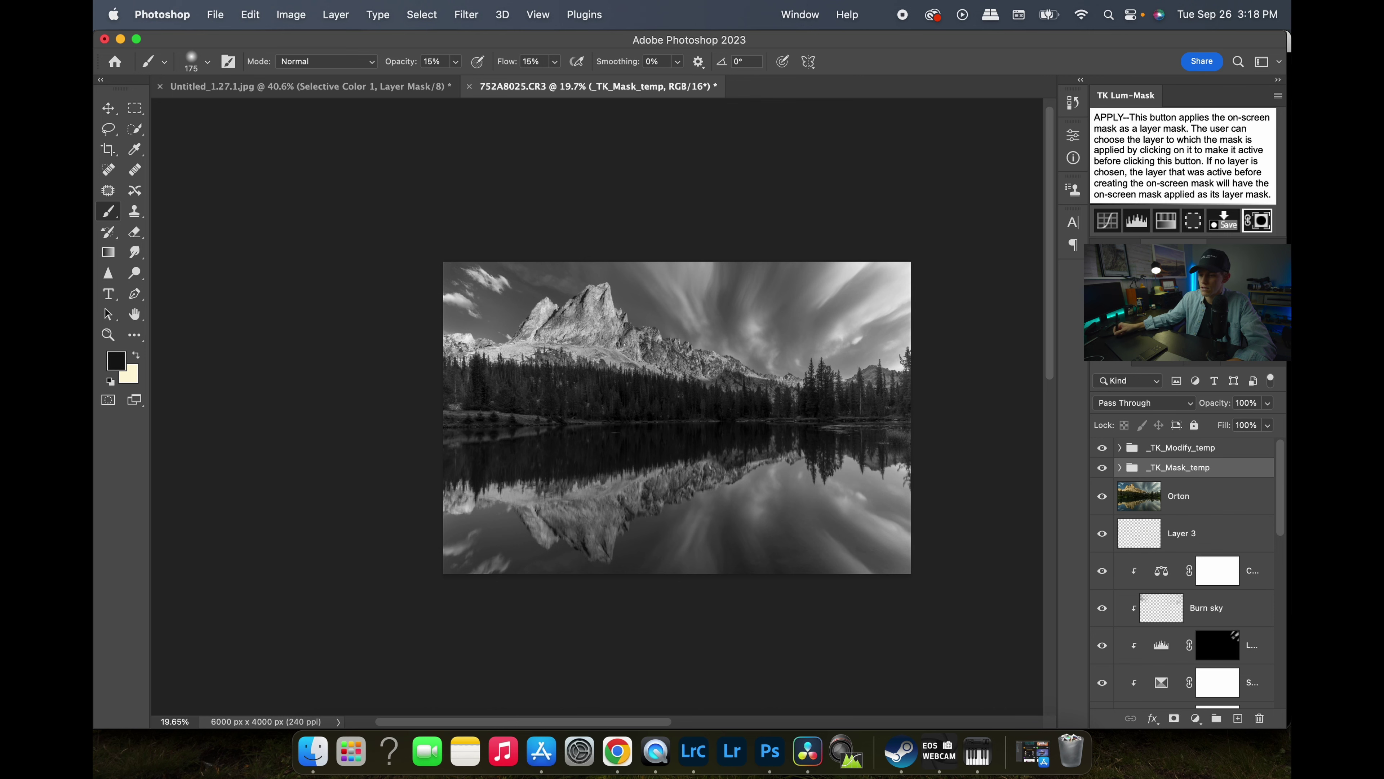
{"action": "left_click", "coordinate": [1258, 221]}
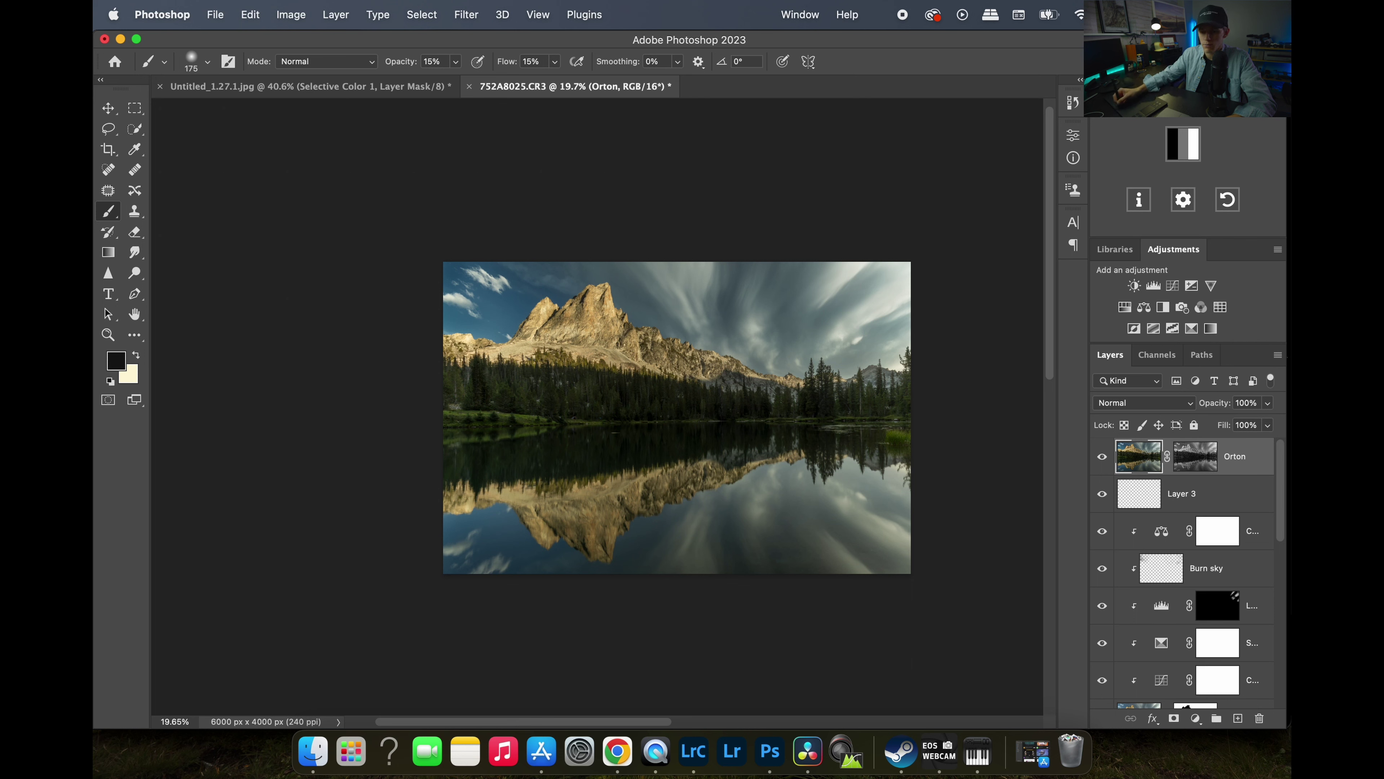
Apply a Gaussian Blur with a radius of 24.7 pixels to the Orton layer.
{"action": "left_click", "coordinate": [466, 14]}
{"action": "mouse_move", "coordinate": [600, 224]}
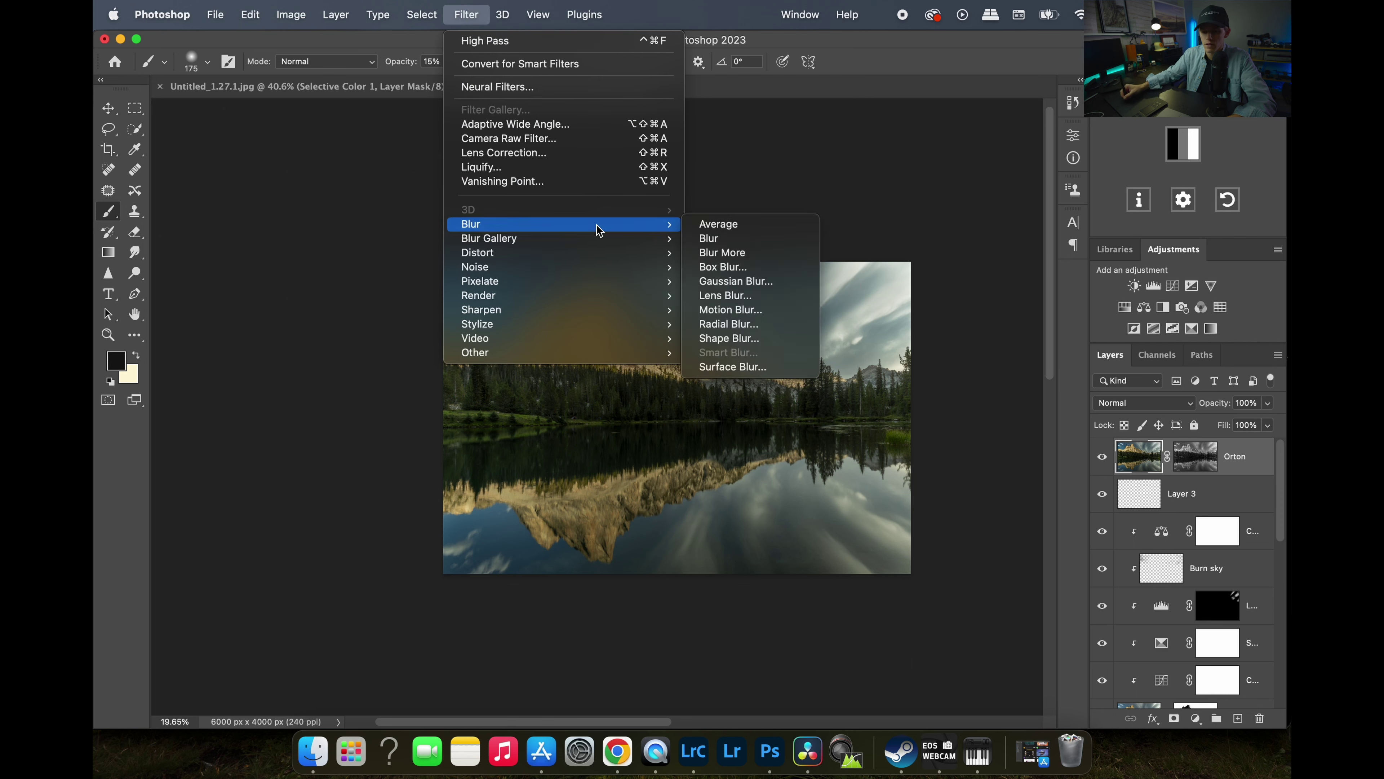
{"action": "left_click", "coordinate": [751, 280]}
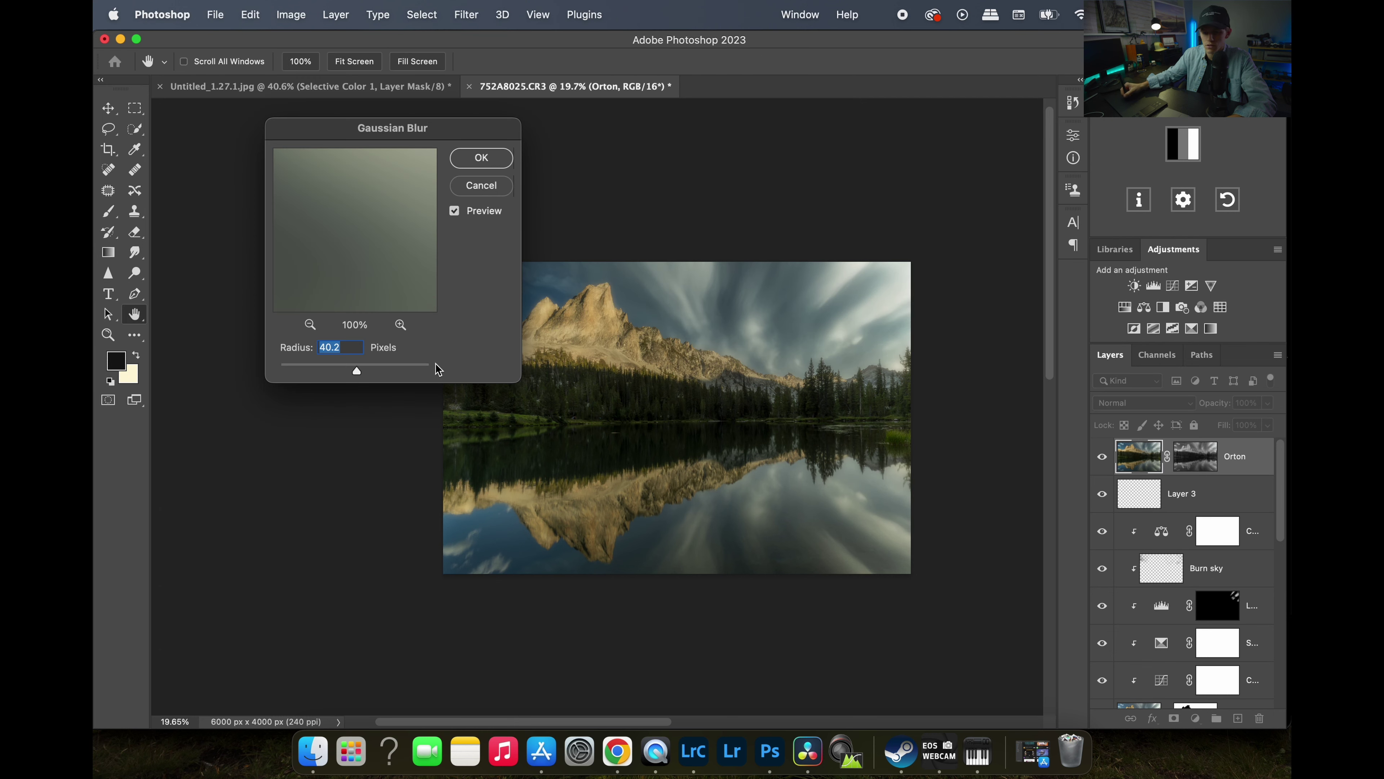
{"action": "left_click_drag", "start_coordinate": [348, 375], "coordinate": [349, 376]}
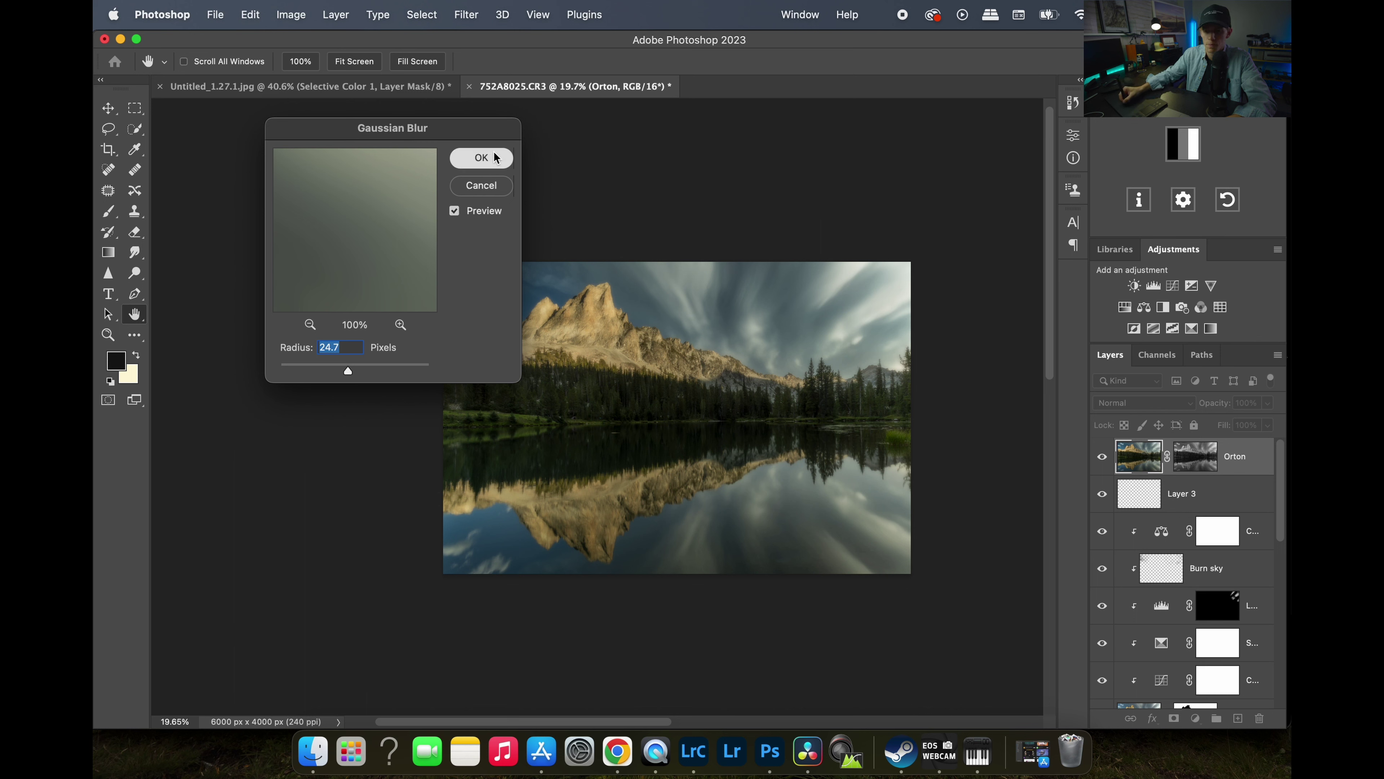
{"action": "left_click", "coordinate": [483, 157]}
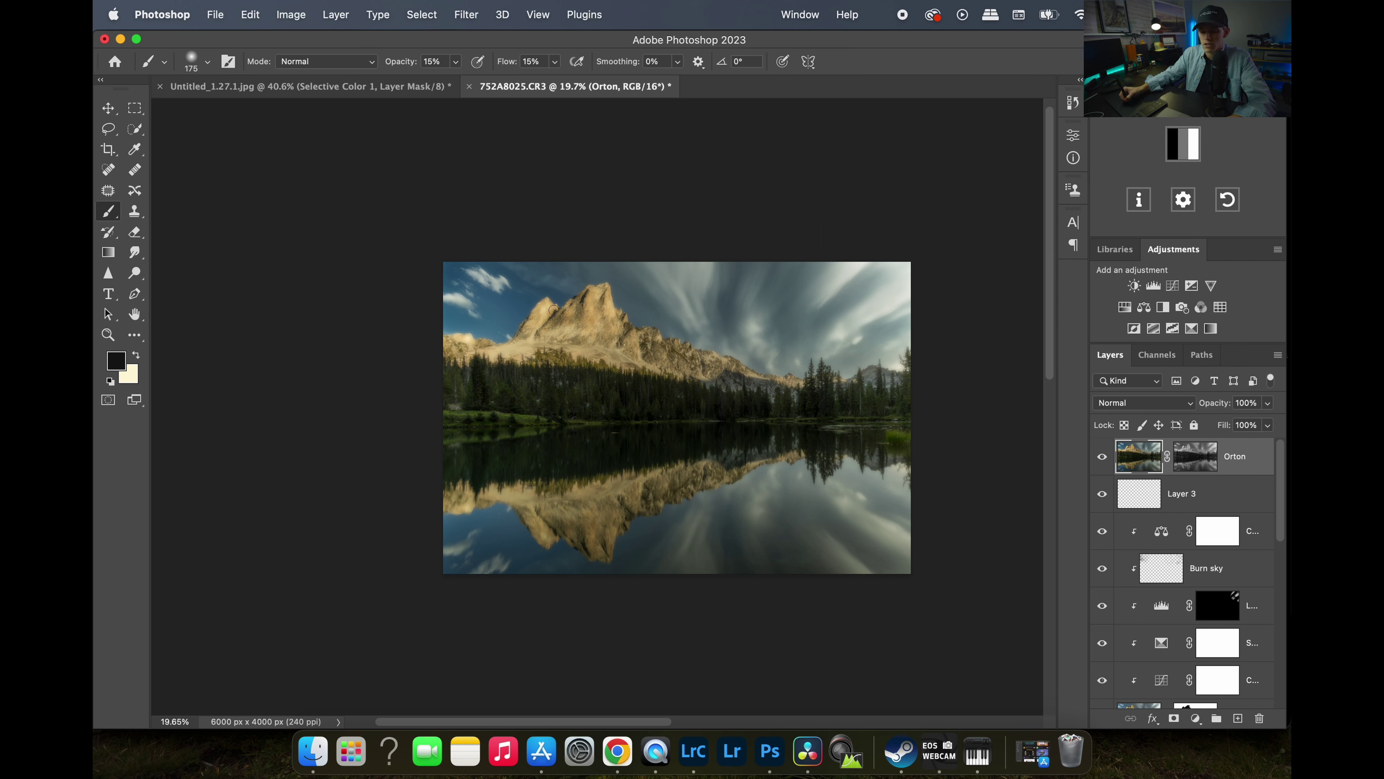
Apply a Brightness/Contrast adjustment directly to the Orton layer with Contrast 100.
{"action": "left_click", "coordinate": [292, 16]}
{"action": "mouse_move", "coordinate": [354, 64]}
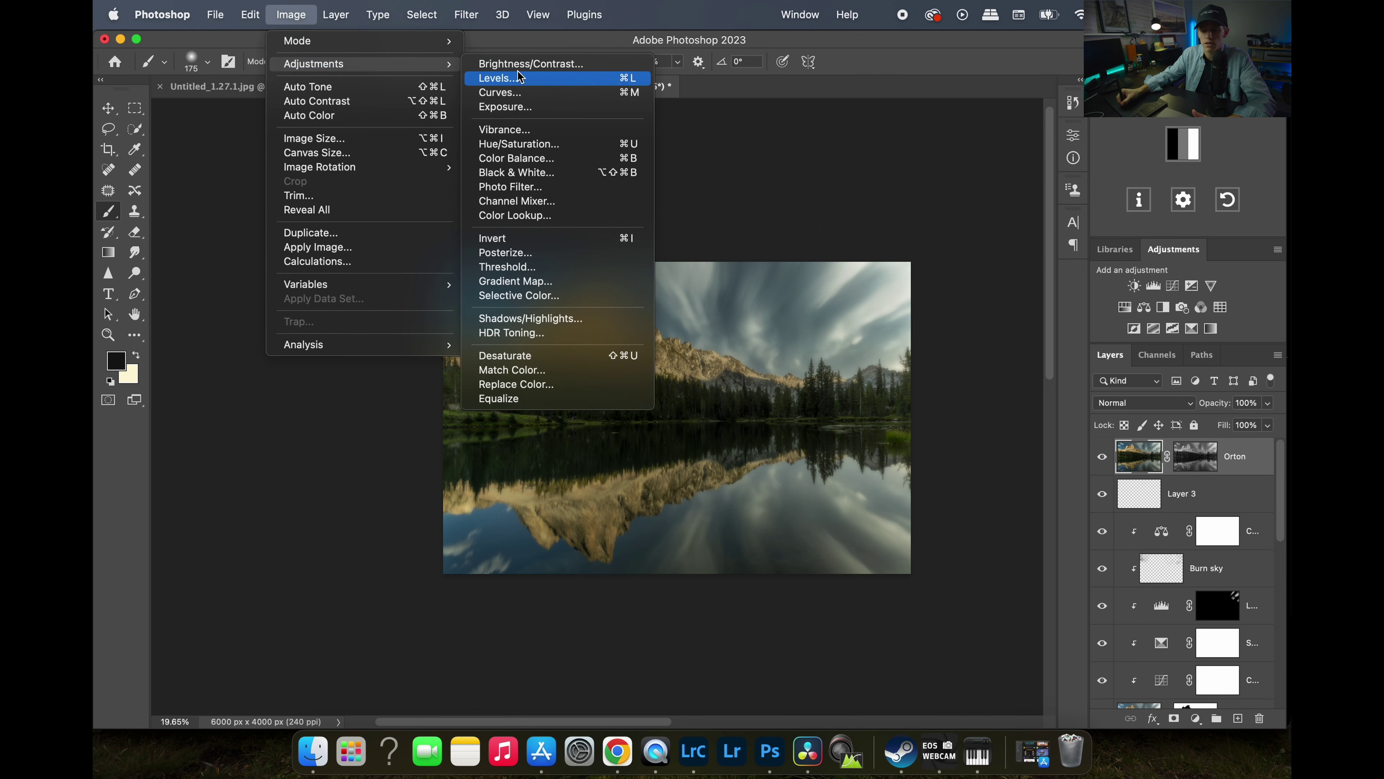
{"action": "left_click", "coordinate": [523, 69]}
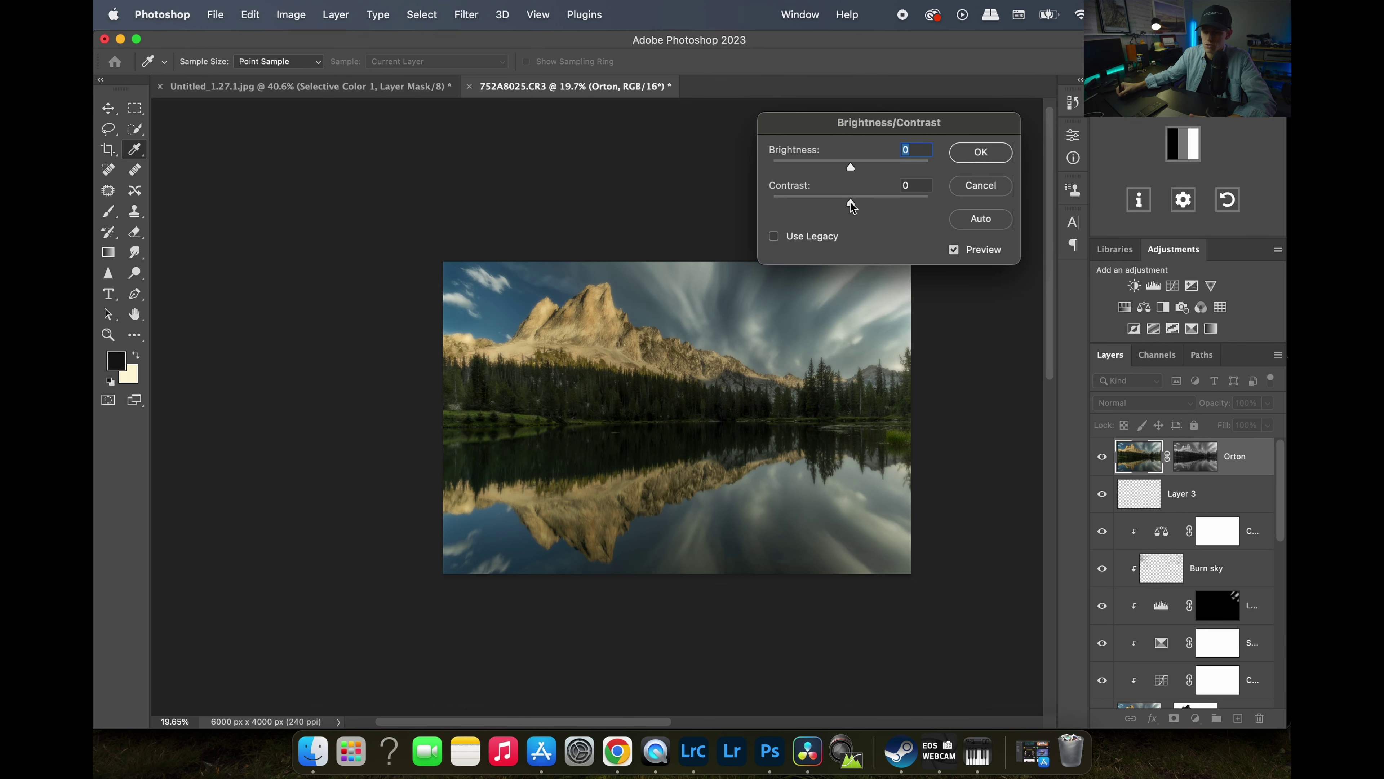
{"action": "left_click_drag", "start_coordinate": [852, 206], "coordinate": [973, 210]}
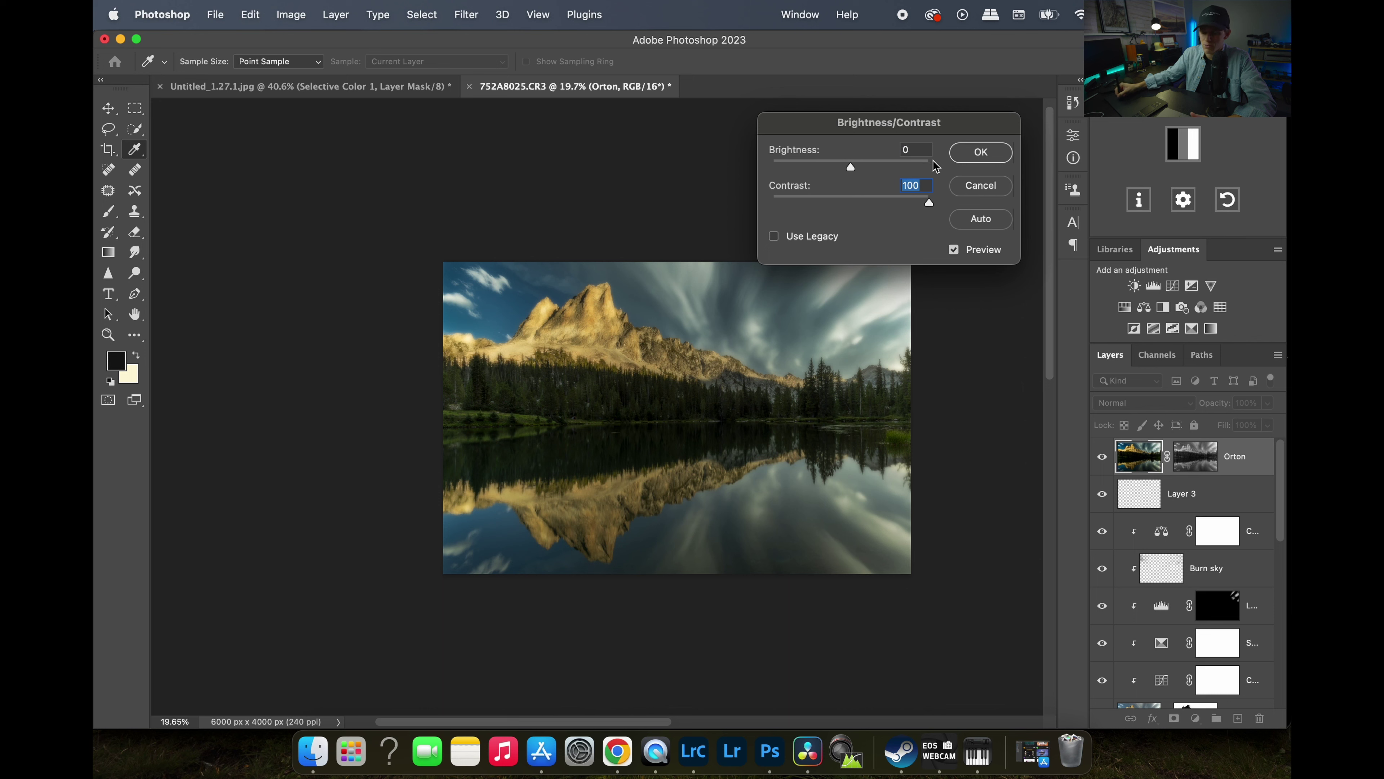
{"action": "left_click", "coordinate": [980, 152]}
Apply a Color Balance adjustment to the Orton layer, shifting the midtones toward yellow (-7) and warming the highlights as well.
{"action": "left_click", "coordinate": [290, 14]}
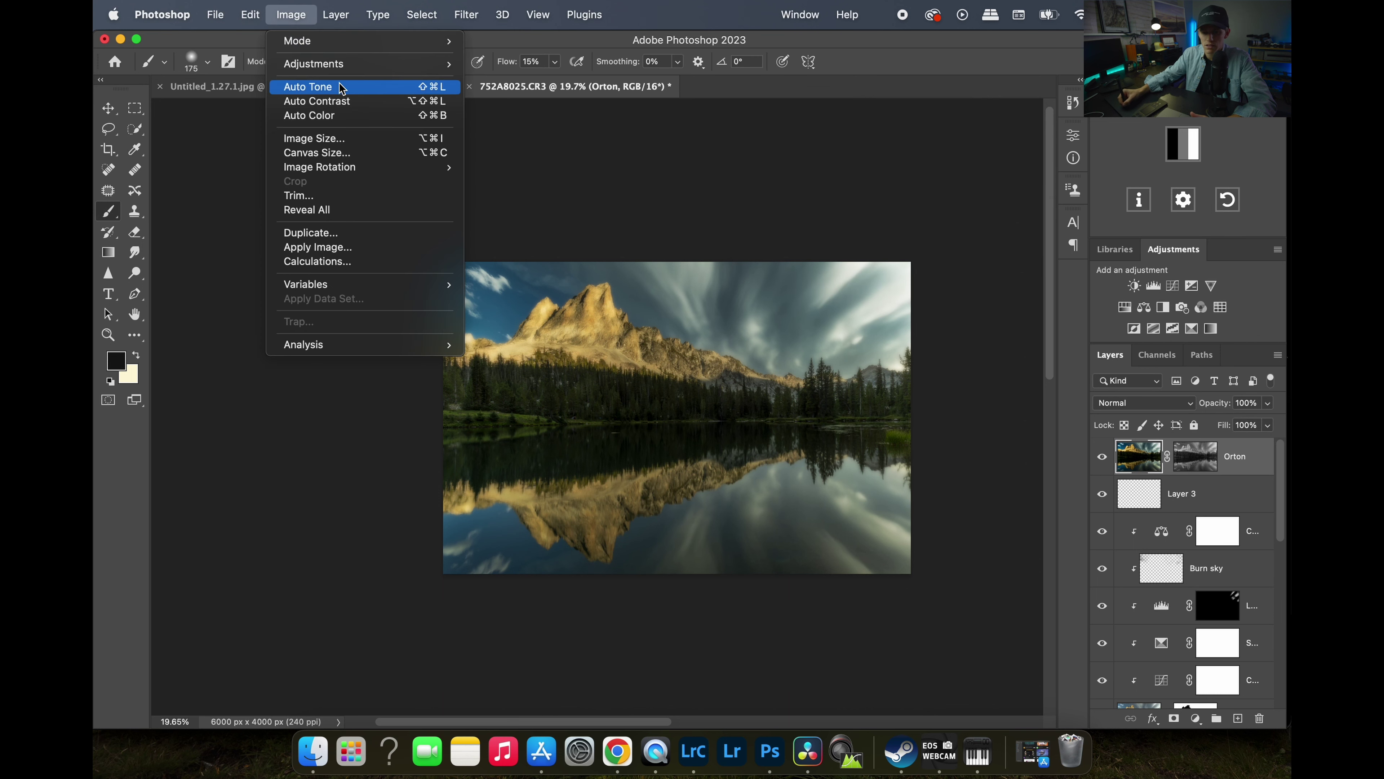
{"action": "mouse_move", "coordinate": [405, 68]}
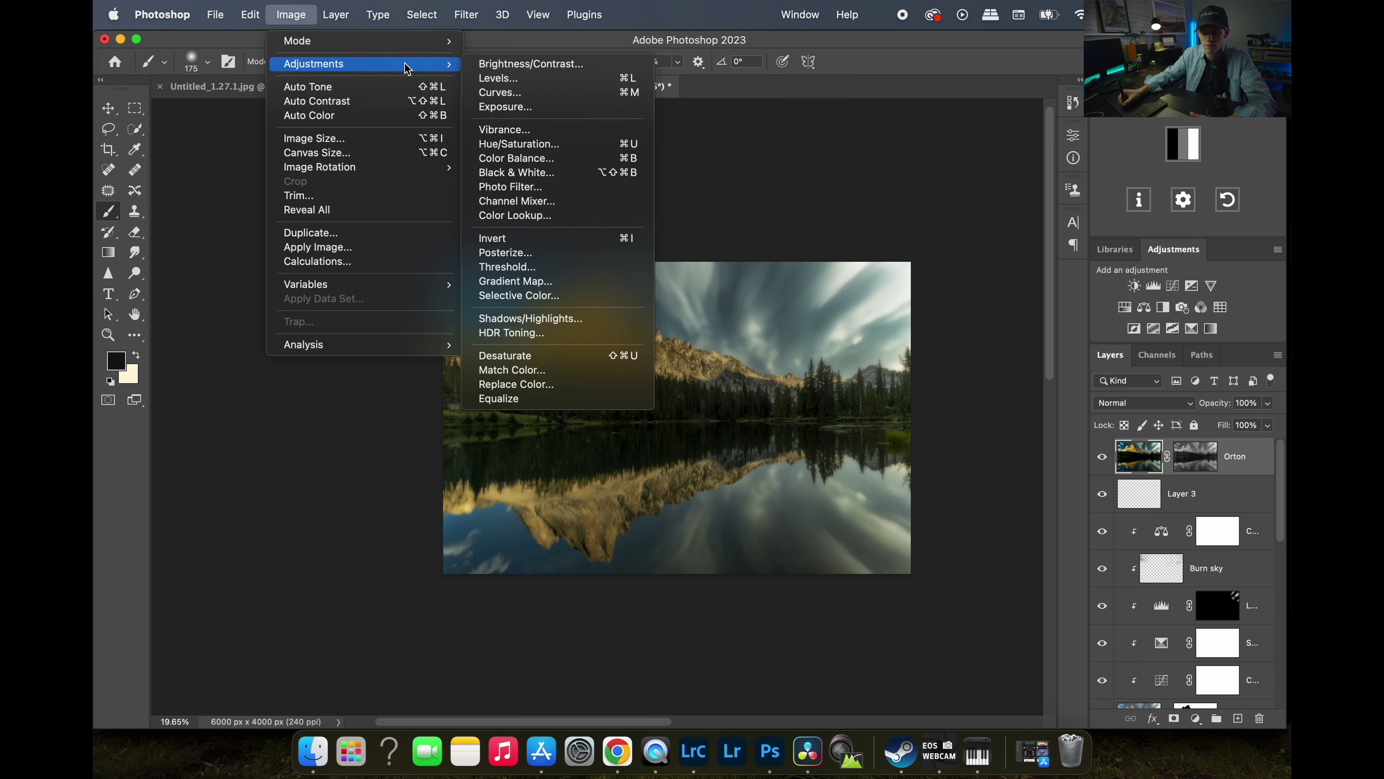
{"action": "left_click", "coordinate": [545, 158]}
{"action": "left_click", "coordinate": [888, 205]}
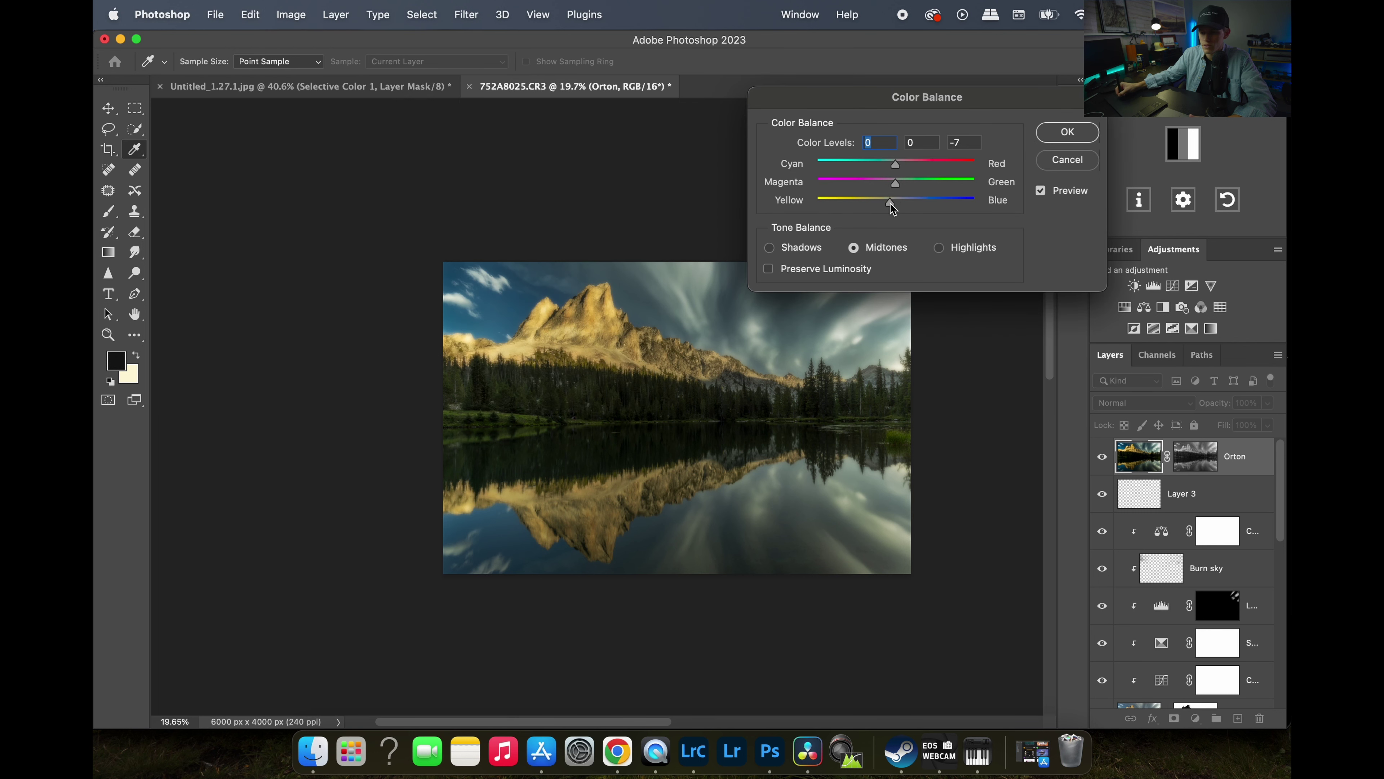
{"action": "left_click", "coordinate": [897, 164]}
{"action": "left_click", "coordinate": [930, 248]}
{"action": "left_click", "coordinate": [889, 204]}
{"action": "left_click", "coordinate": [1066, 132]}
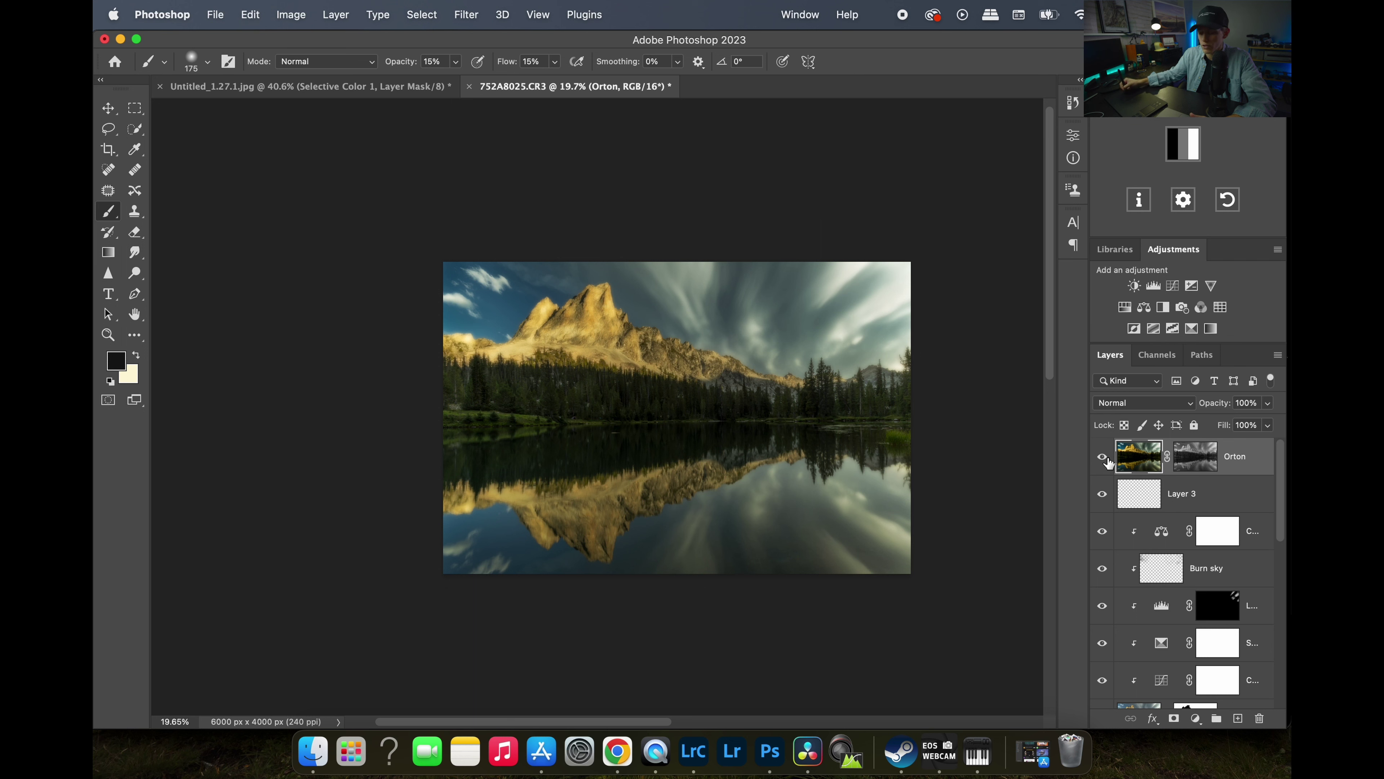
Set the Orton layer's blend mode to Soft Light and its opacity to 35%.
{"action": "left_click", "coordinate": [1182, 404]}
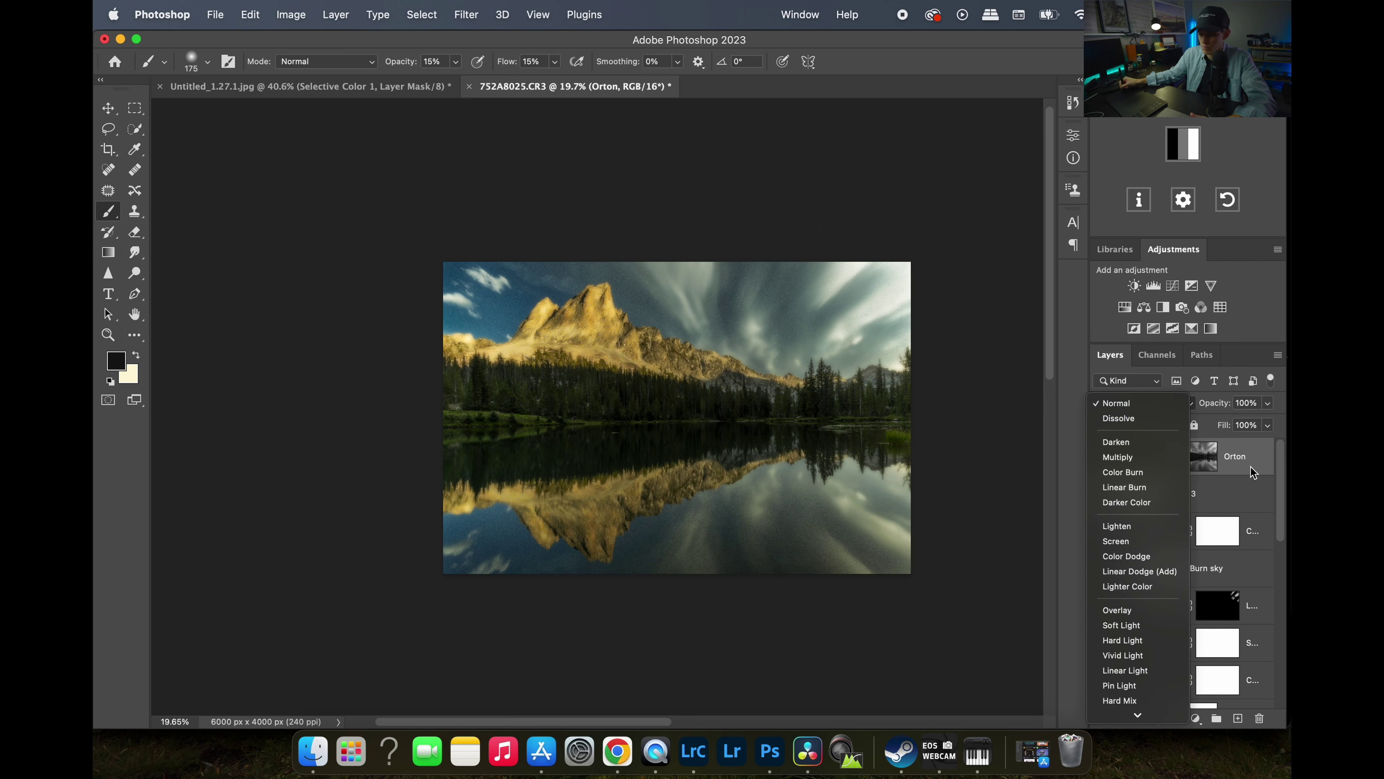
{"action": "left_click", "coordinate": [1253, 470]}
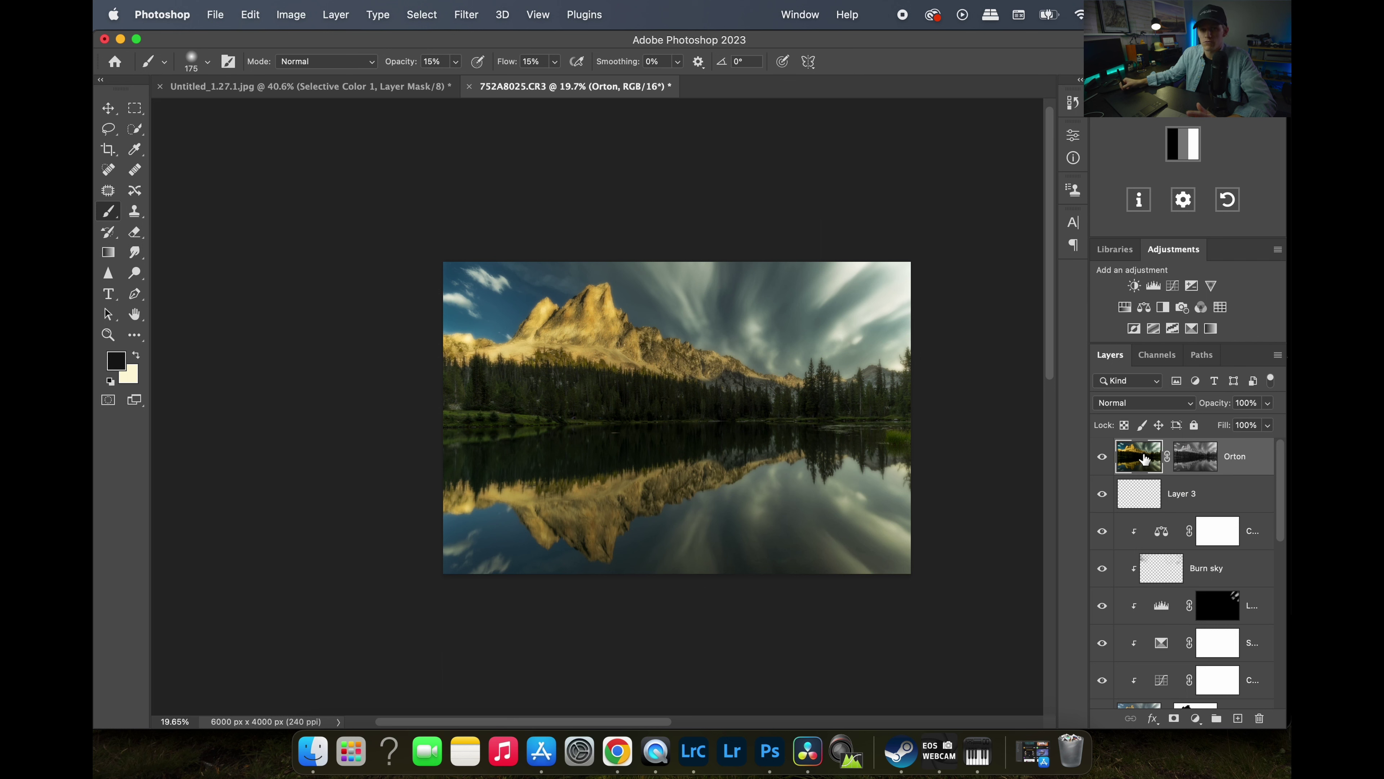
{"action": "left_click", "coordinate": [1158, 403]}
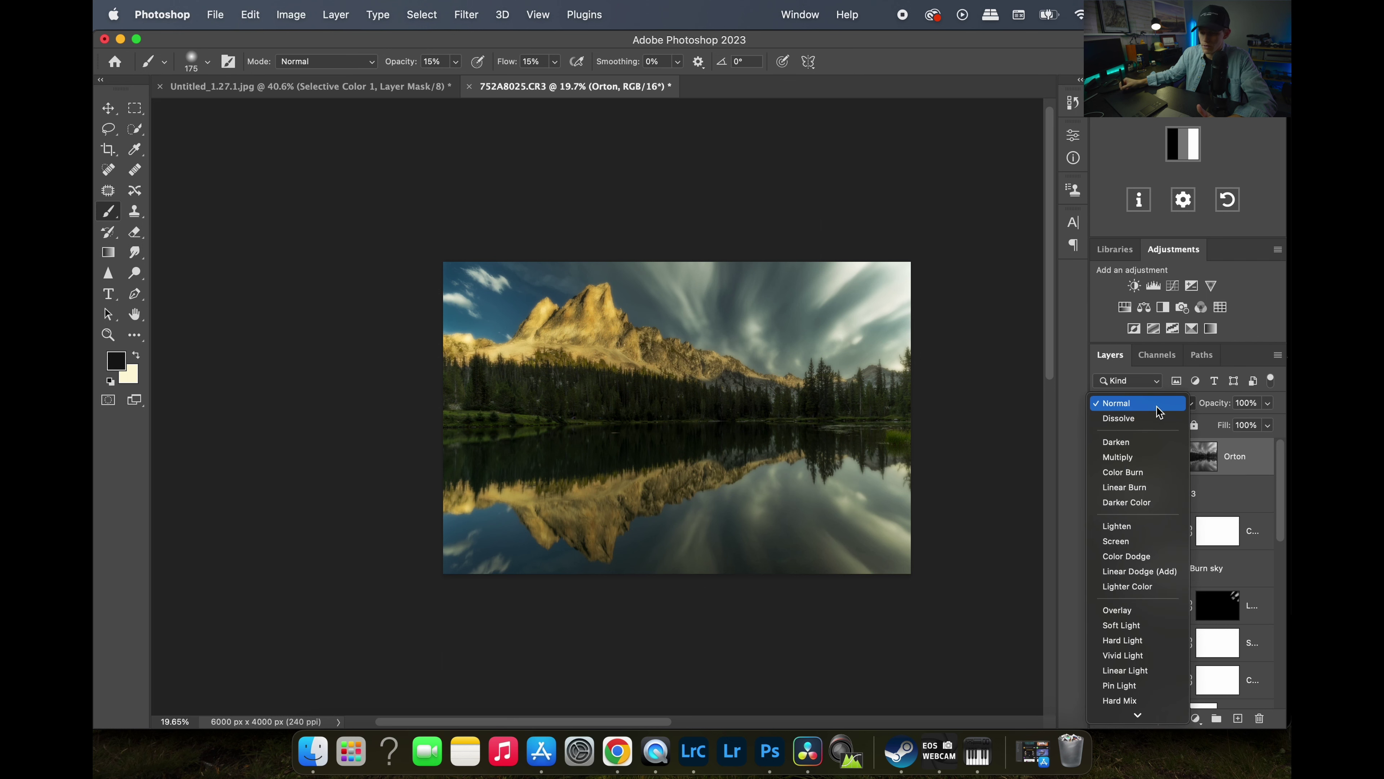
{"action": "left_click", "coordinate": [1139, 629]}
{"action": "left_click", "coordinate": [1268, 405]}
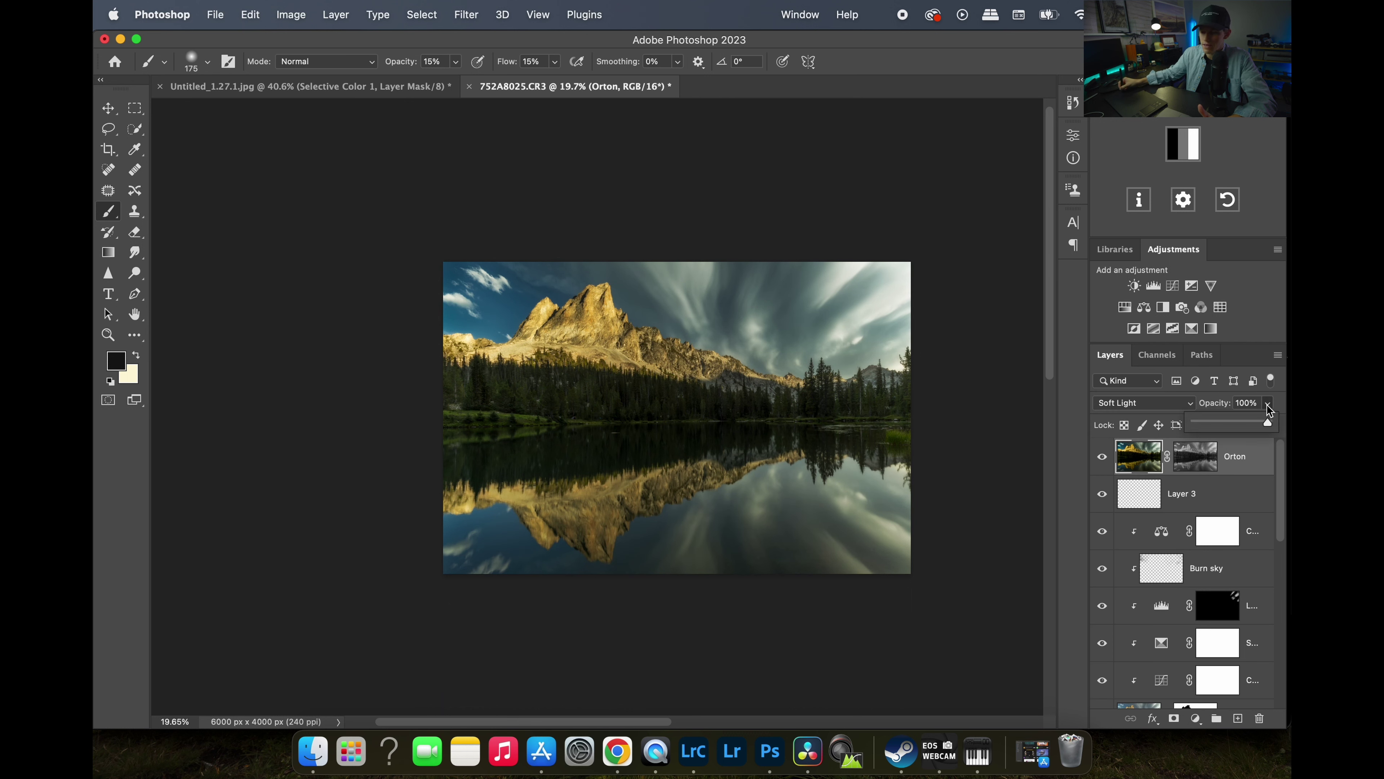
{"action": "left_click", "coordinate": [1211, 419]}
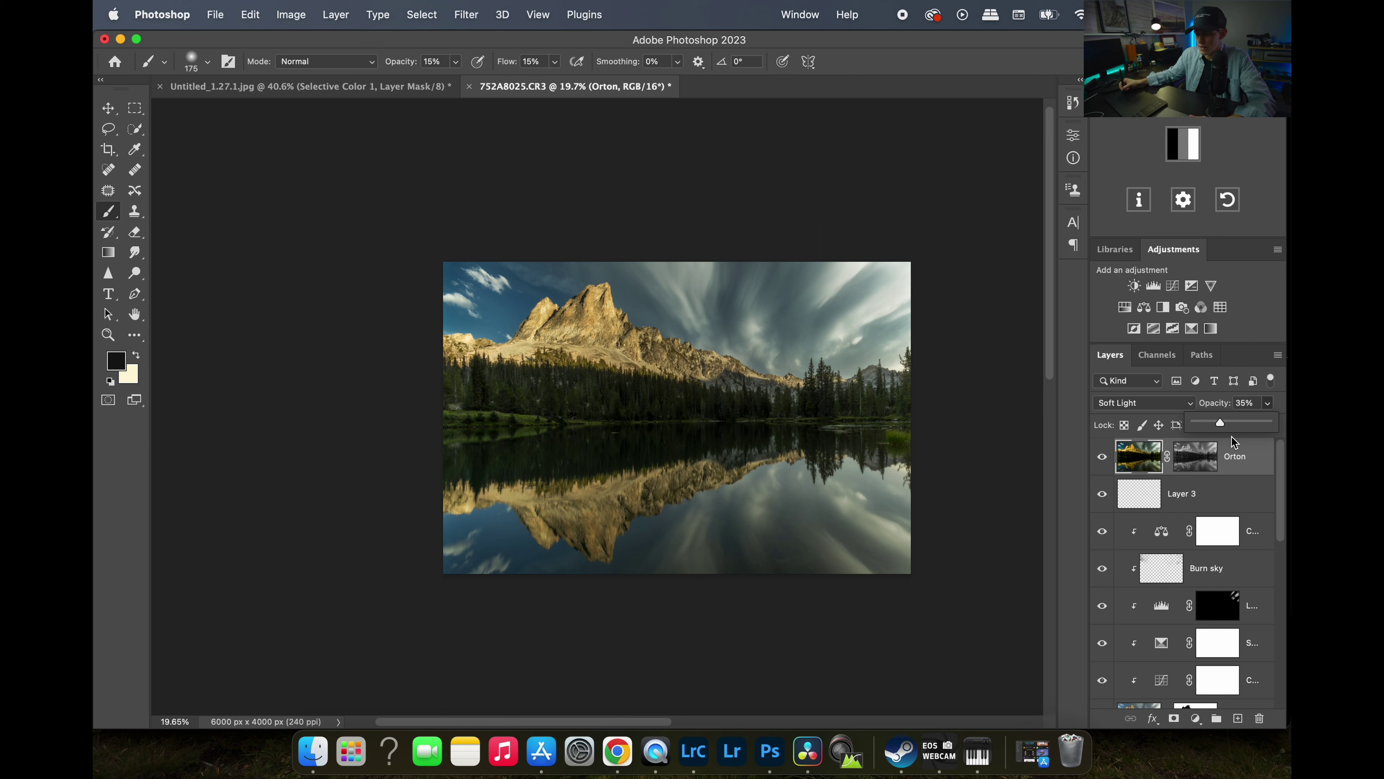
{"action": "left_click", "coordinate": [1253, 473]}
Compare the image with and without the Orton layer and examine the glow up close.
{"action": "left_click", "coordinate": [1103, 458]}
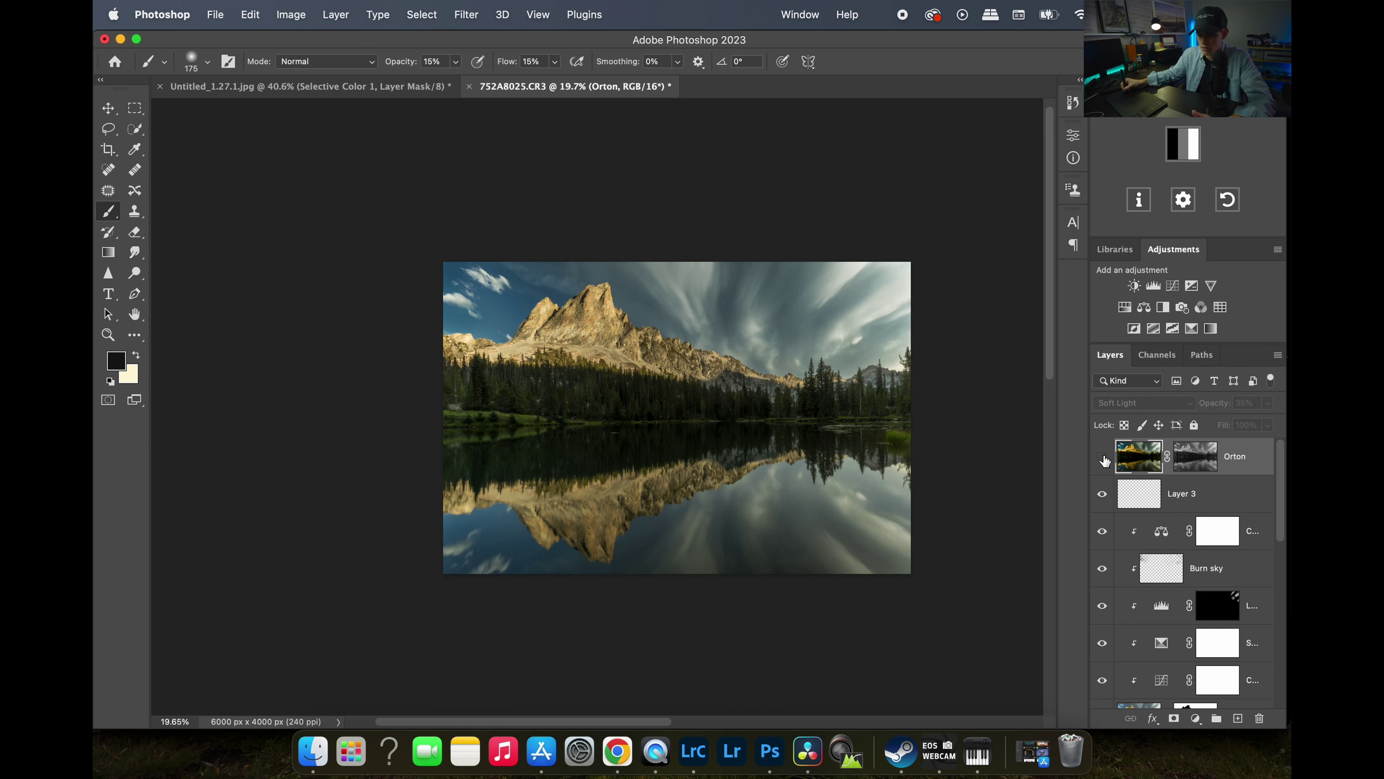
{"action": "left_click", "coordinate": [1103, 460]}
{"action": "left_click", "coordinate": [1103, 460]}
{"action": "left_click", "coordinate": [1103, 461]}
{"action": "key", "text": "z"}
{"action": "left_click_drag", "start_coordinate": [690, 345], "coordinate": [750, 366]}
{"action": "key", "text": "b"}
{"action": "scroll", "coordinate": [750, 366], "scroll_direction": "down", "scroll_amount": 3}
{"action": "scroll", "coordinate": [750, 366], "scroll_direction": "right", "scroll_amount": 3}
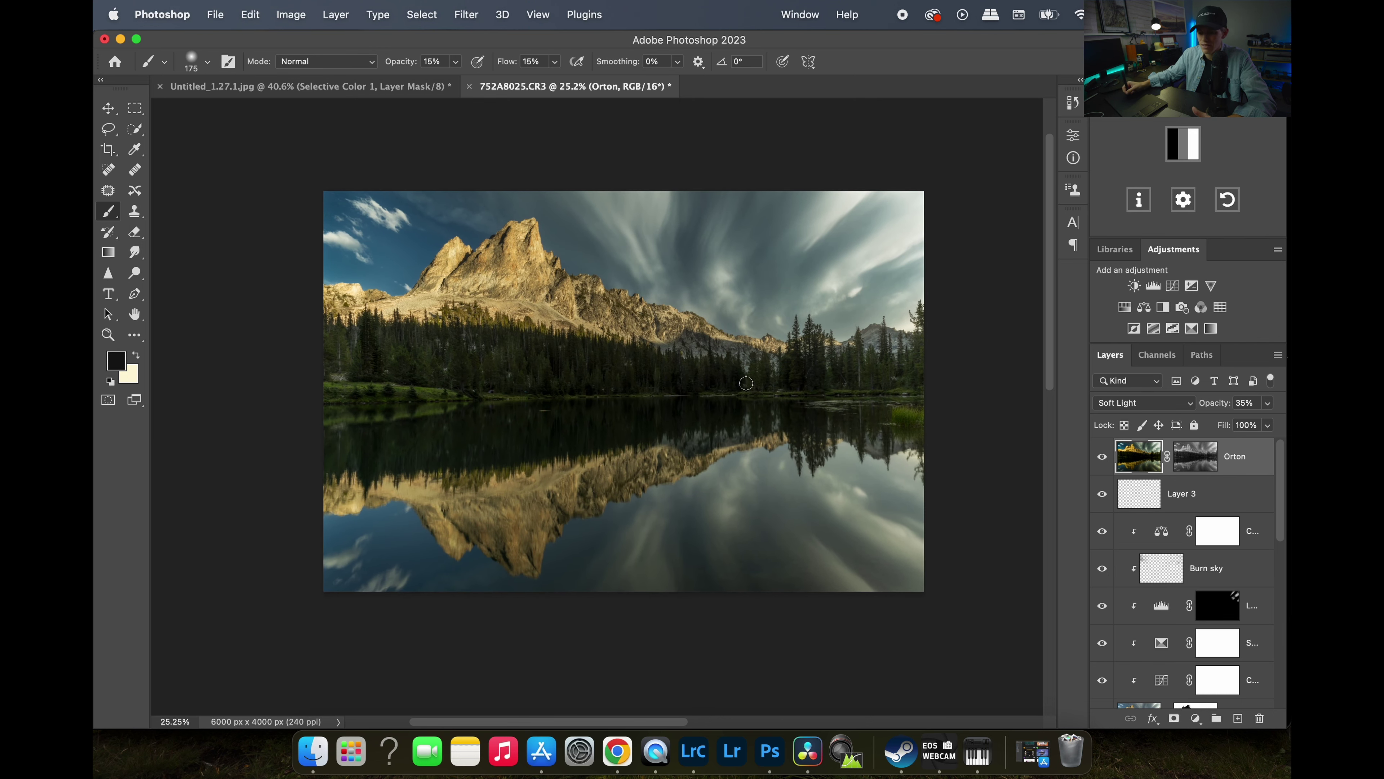
{"action": "left_click_drag", "start_coordinate": [688, 329], "coordinate": [710, 333]}
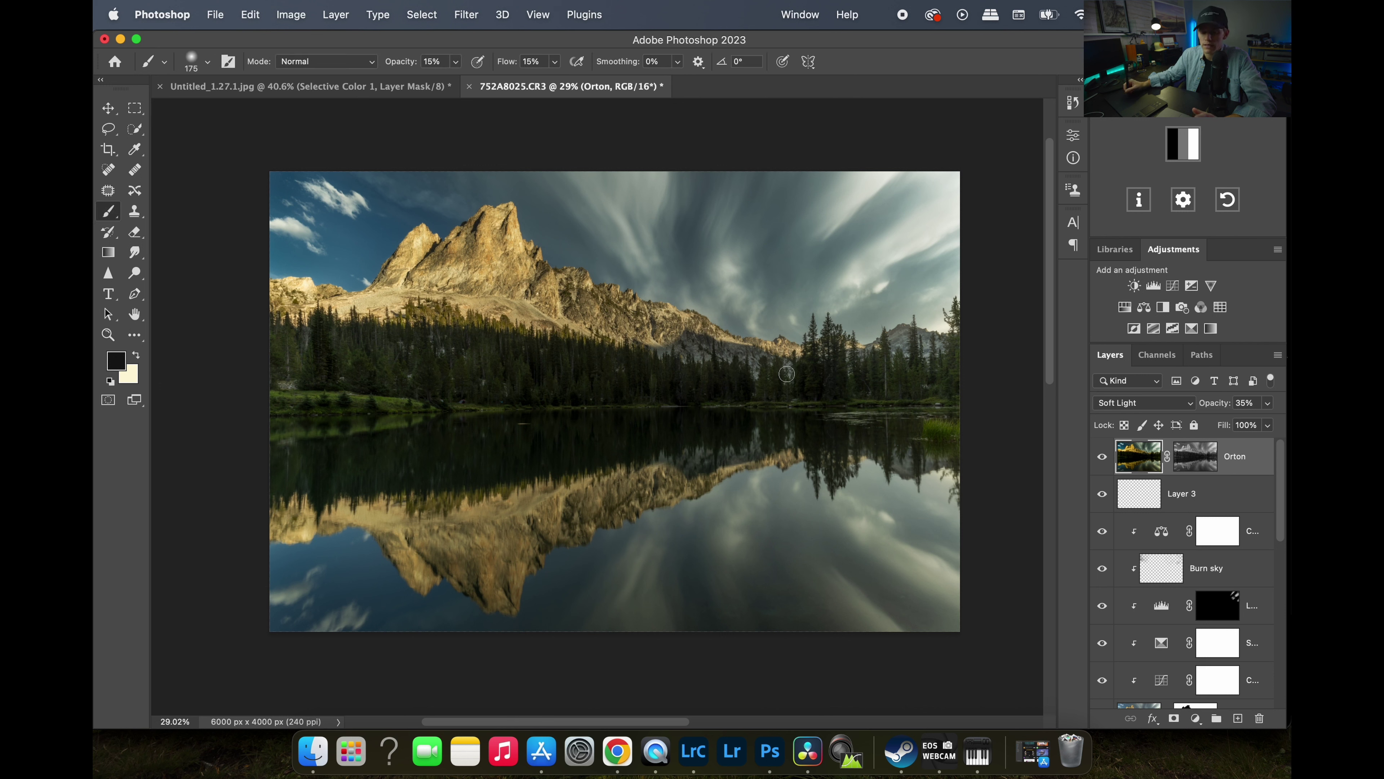
Set the Orton layer's opacity to 36% after trying 100%, and compare the image with the layer hidden and shown.
{"action": "left_click", "coordinate": [1268, 403]}
{"action": "left_click_drag", "start_coordinate": [1248, 426], "coordinate": [1290, 436]}
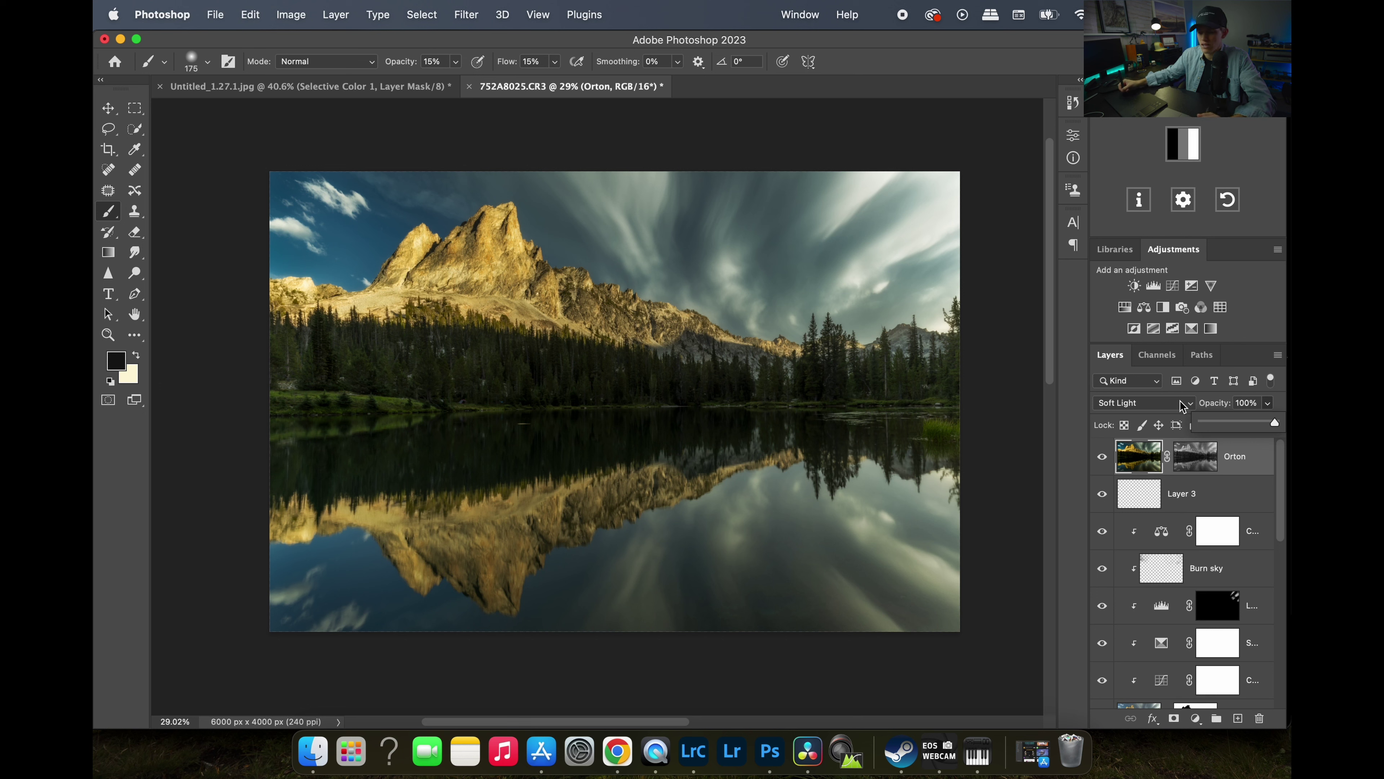
{"action": "left_click", "coordinate": [1220, 424]}
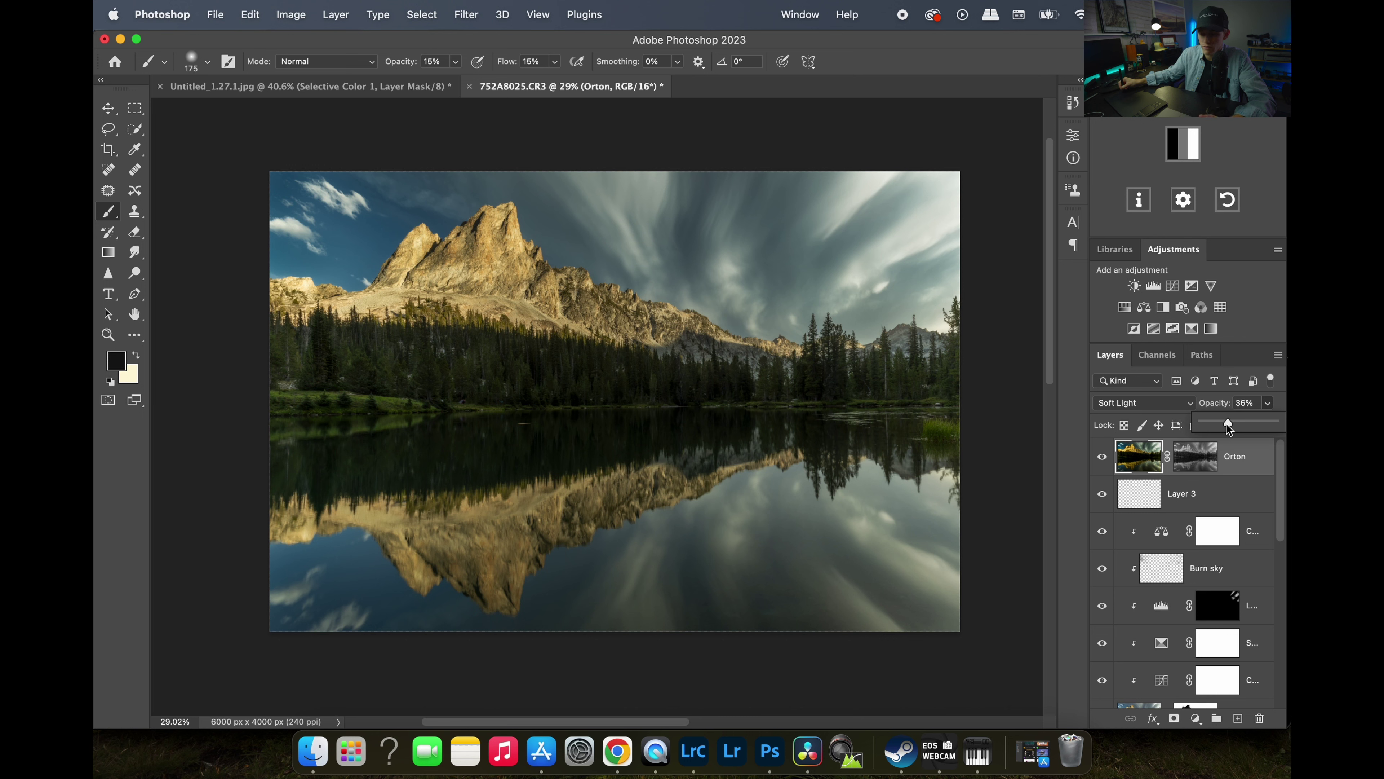
{"action": "left_click", "coordinate": [1101, 457]}
{"action": "left_click", "coordinate": [1102, 457]}
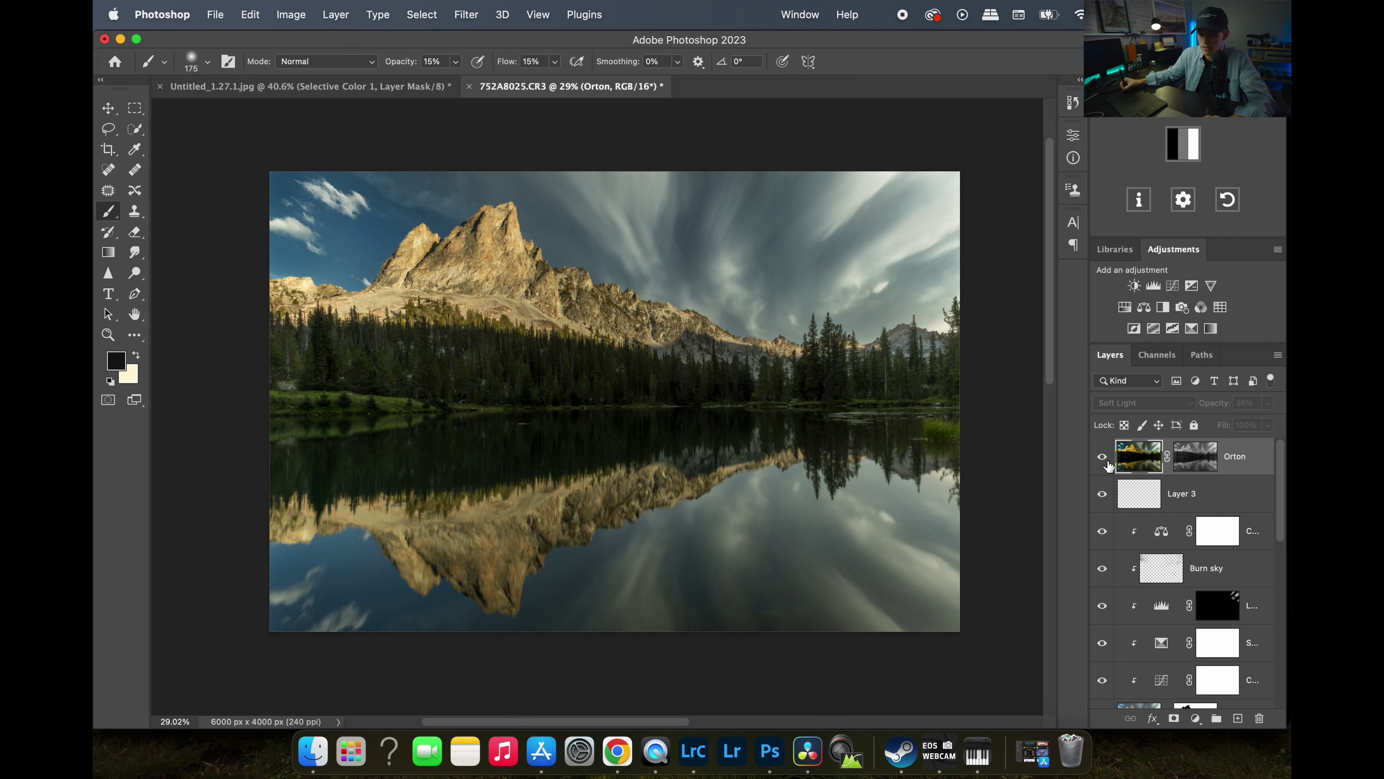
{"action": "left_click", "coordinate": [1101, 457]}
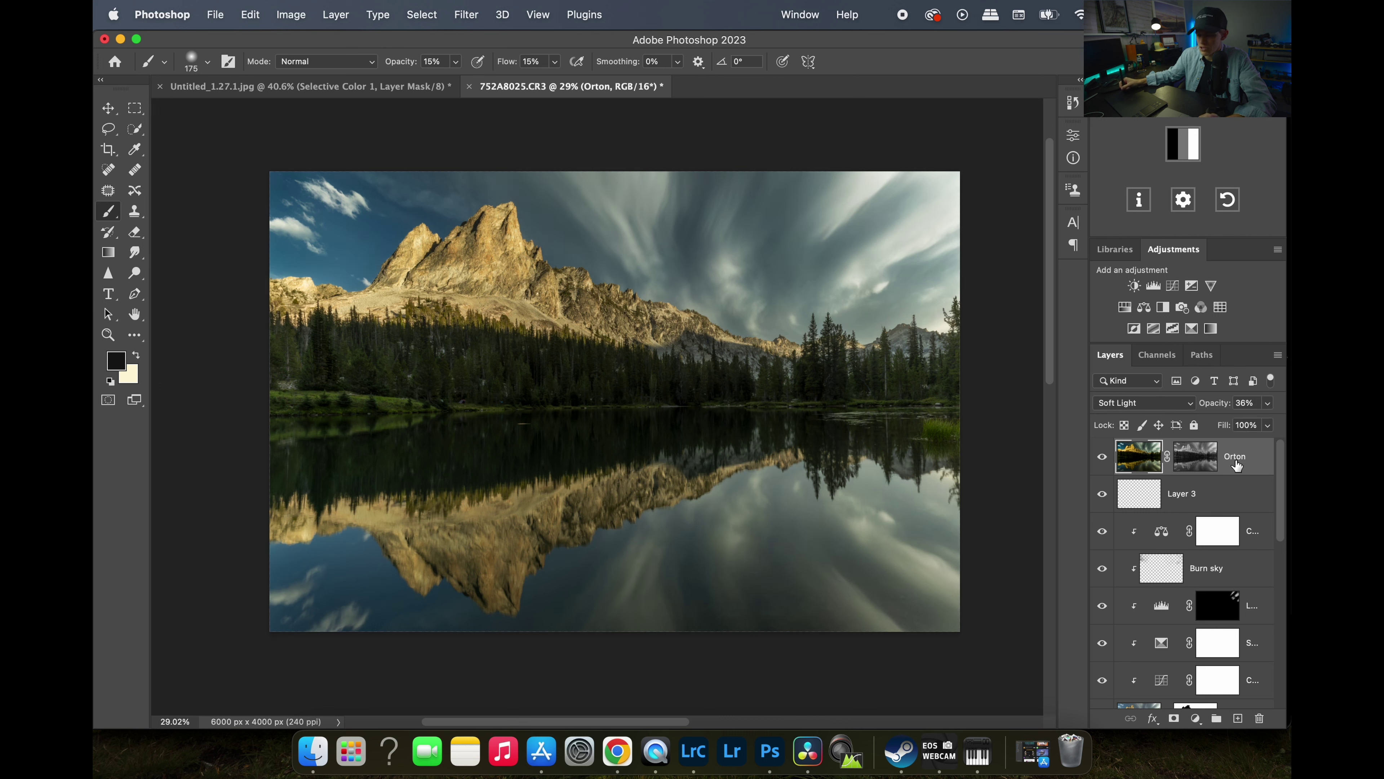
Select all layers from Layer 0 copy up to Orton and stamp the visible image into a new merged layer on top.
{"action": "mouse_move", "coordinate": [1282, 494]}
{"action": "left_mouse_down"}
{"action": "mouse_move", "coordinate": [1275, 661]}
{"action": "mouse_move", "coordinate": [1282, 491]}
{"action": "left_mouse_up"}
{"action": "left_click", "coordinate": [1274, 660]}
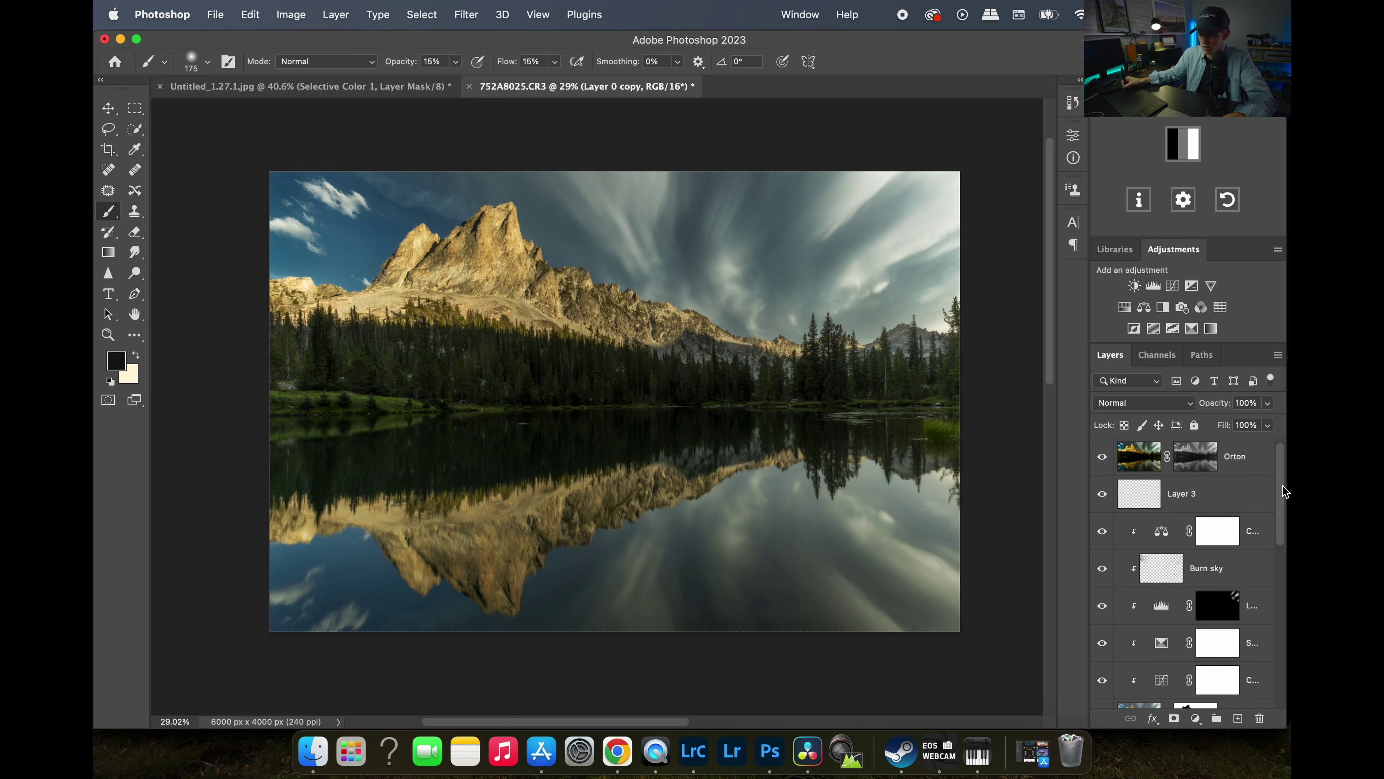
{"action": "left_click", "coordinate": [1248, 472]}
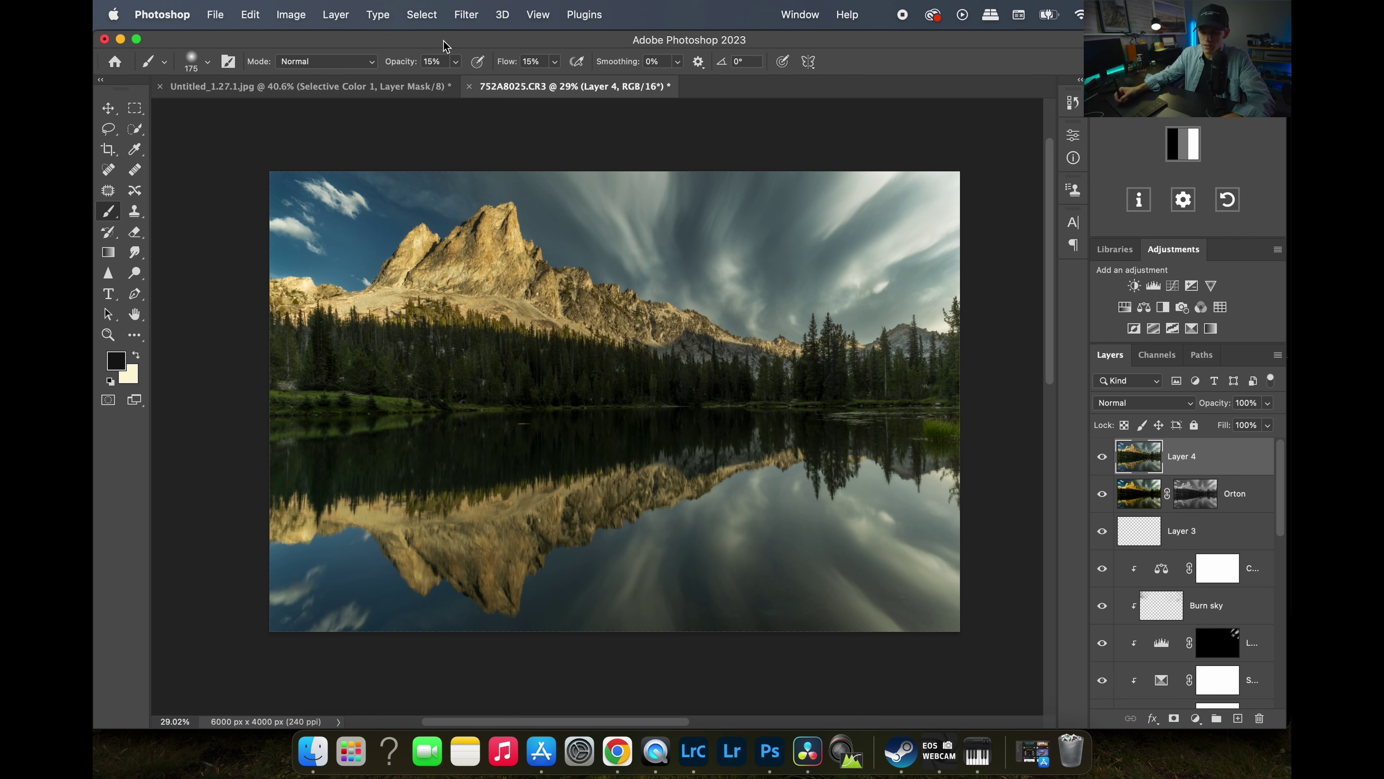
Open the merged layer in the Camera Raw Filter and paint a brush mask over the bright clouds in the image's upper-right corner.
{"action": "left_click", "coordinate": [470, 16]}
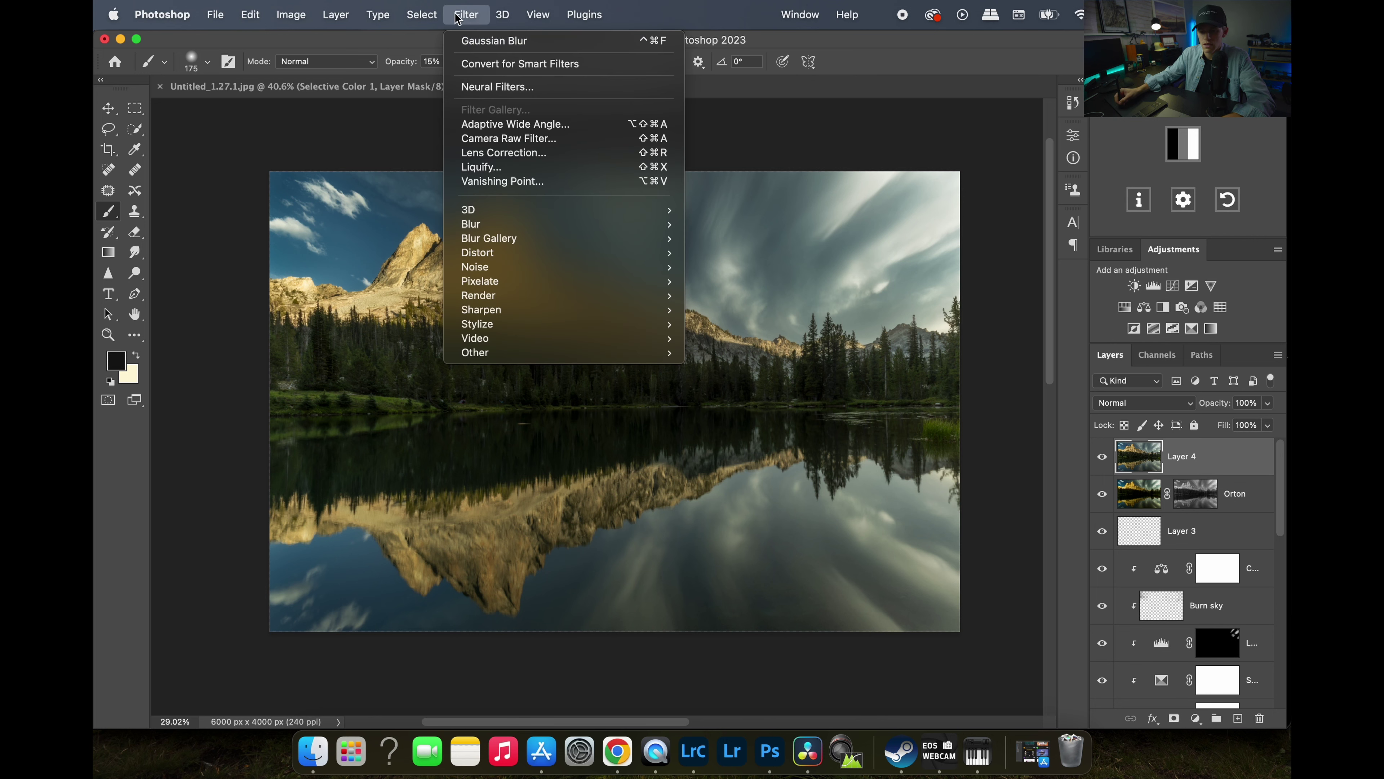
{"action": "left_click", "coordinate": [543, 139]}
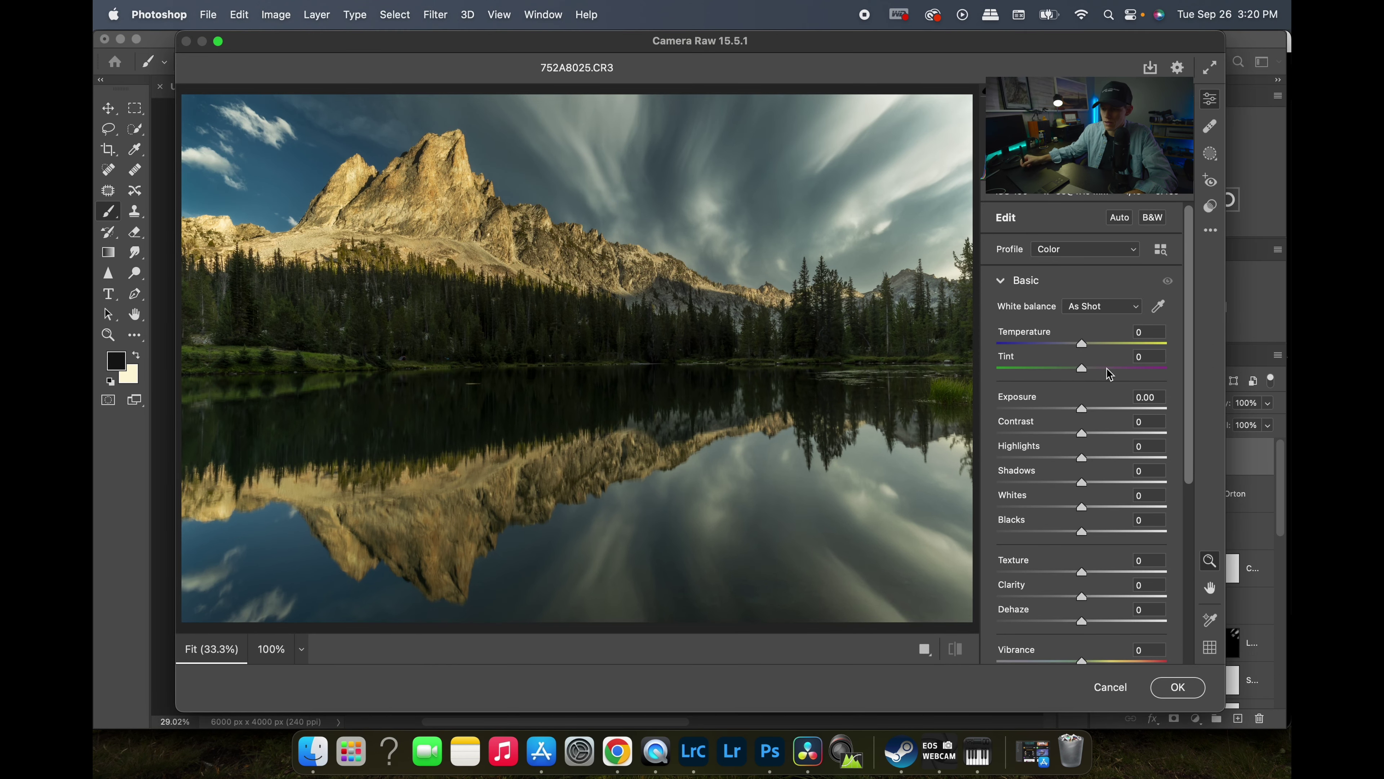
{"action": "left_click", "coordinate": [1212, 159]}
{"action": "left_click", "coordinate": [1032, 358]}
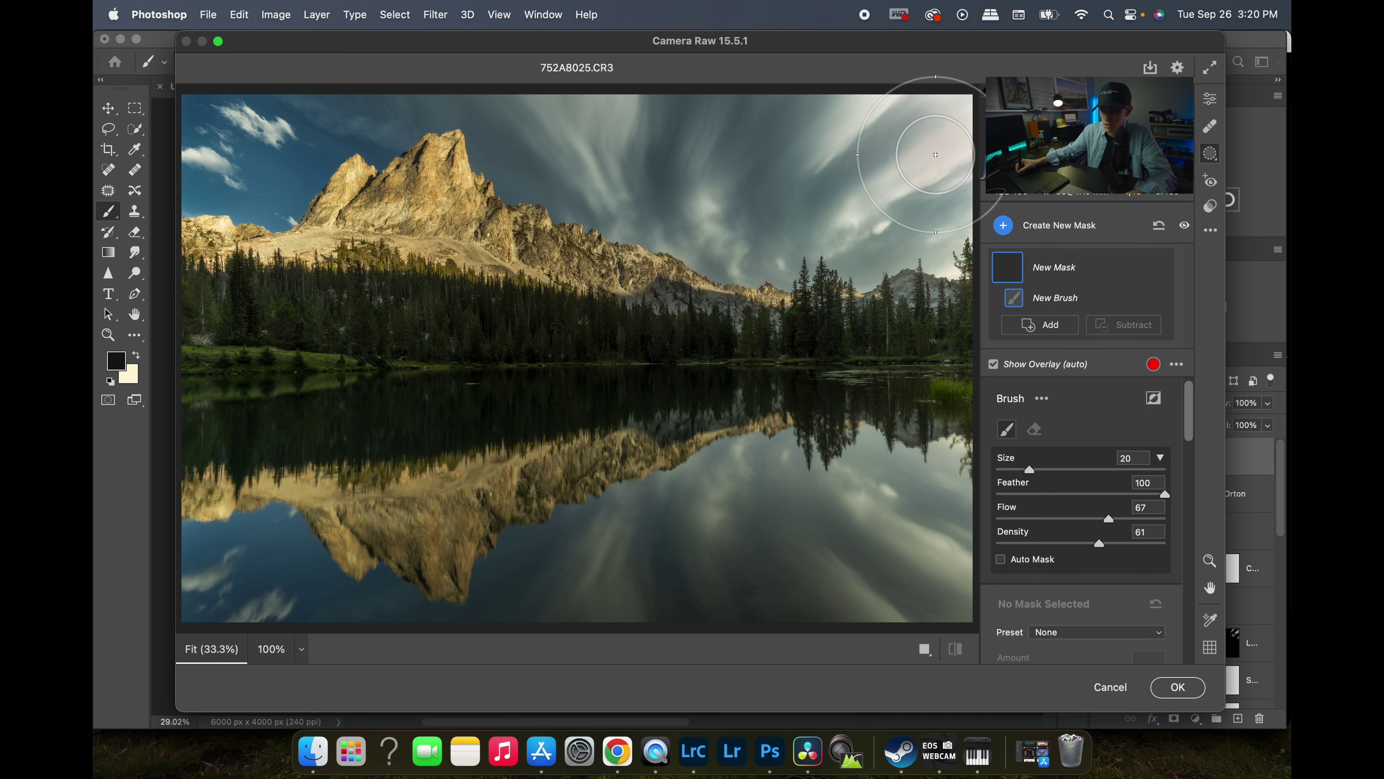
{"action": "mouse_move", "coordinate": [935, 155]}
{"action": "left_mouse_down"}
{"action": "mouse_move", "coordinate": [902, 124]}
{"action": "mouse_move", "coordinate": [933, 138]}
{"action": "mouse_move", "coordinate": [931, 188]}
{"action": "mouse_move", "coordinate": [960, 142]}
{"action": "mouse_move", "coordinate": [973, 188]}
{"action": "left_mouse_up"}
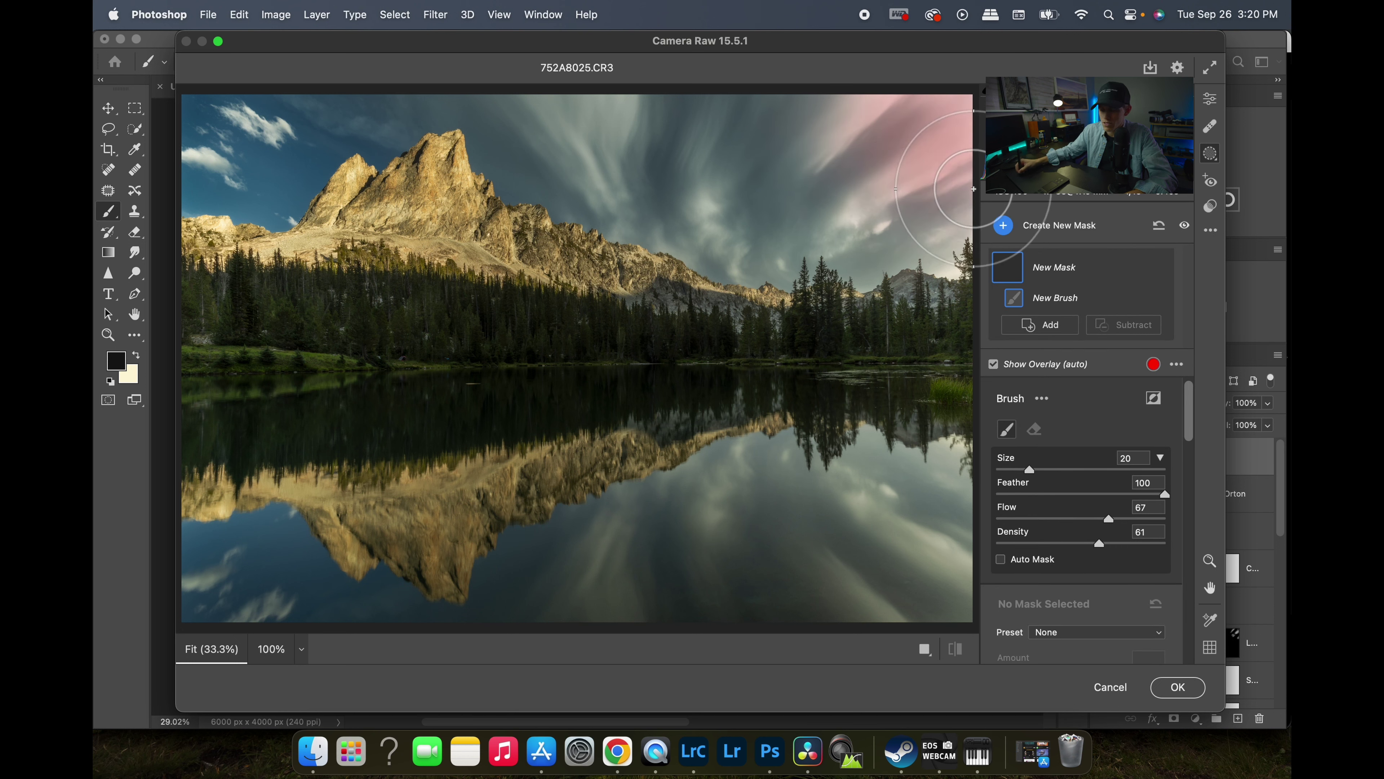
Set Highlights to -100 for the brush mask over the bright clouds.
{"action": "scroll", "coordinate": [1192, 434], "scroll_direction": "down", "scroll_amount": 1}
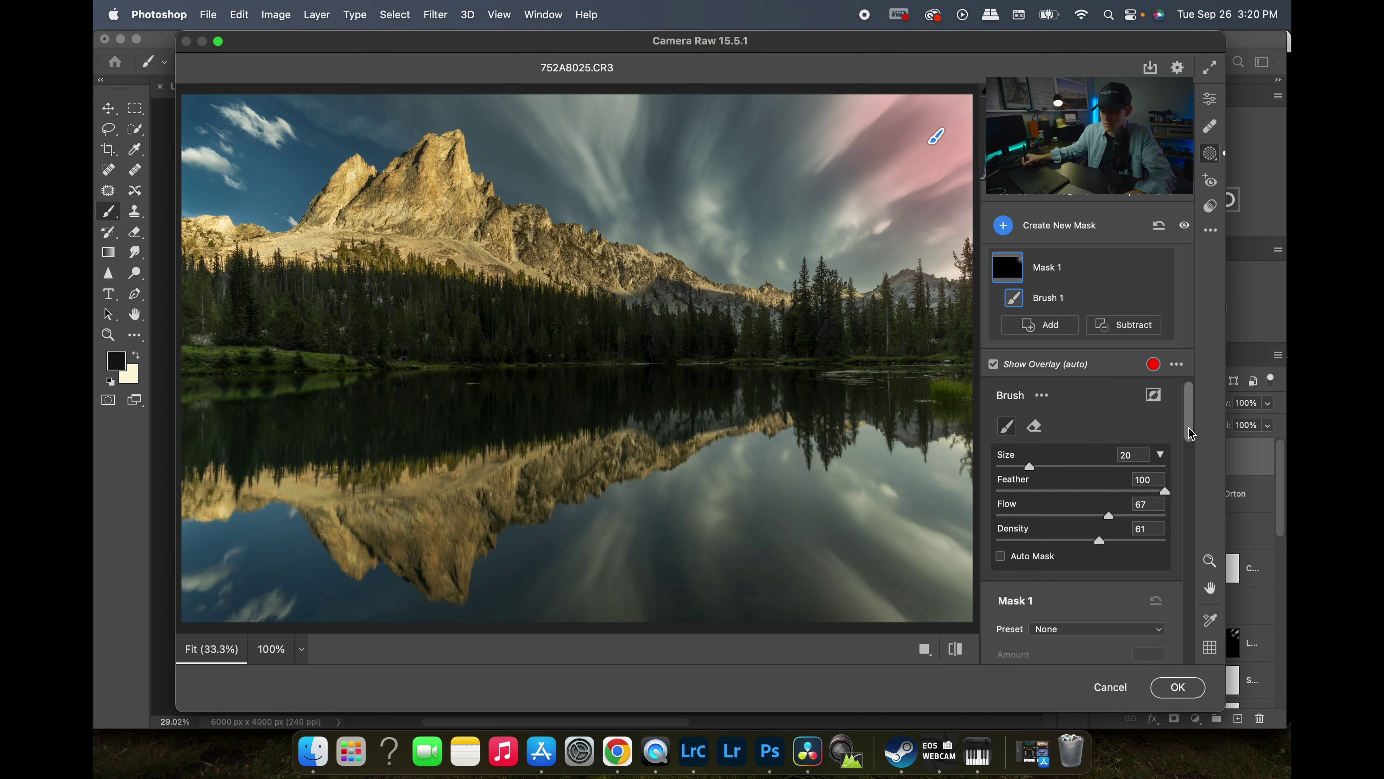
{"action": "scroll", "coordinate": [1191, 434], "scroll_direction": "down", "scroll_amount": 5}
{"action": "left_click_drag", "start_coordinate": [1080, 507], "coordinate": [997, 507]}
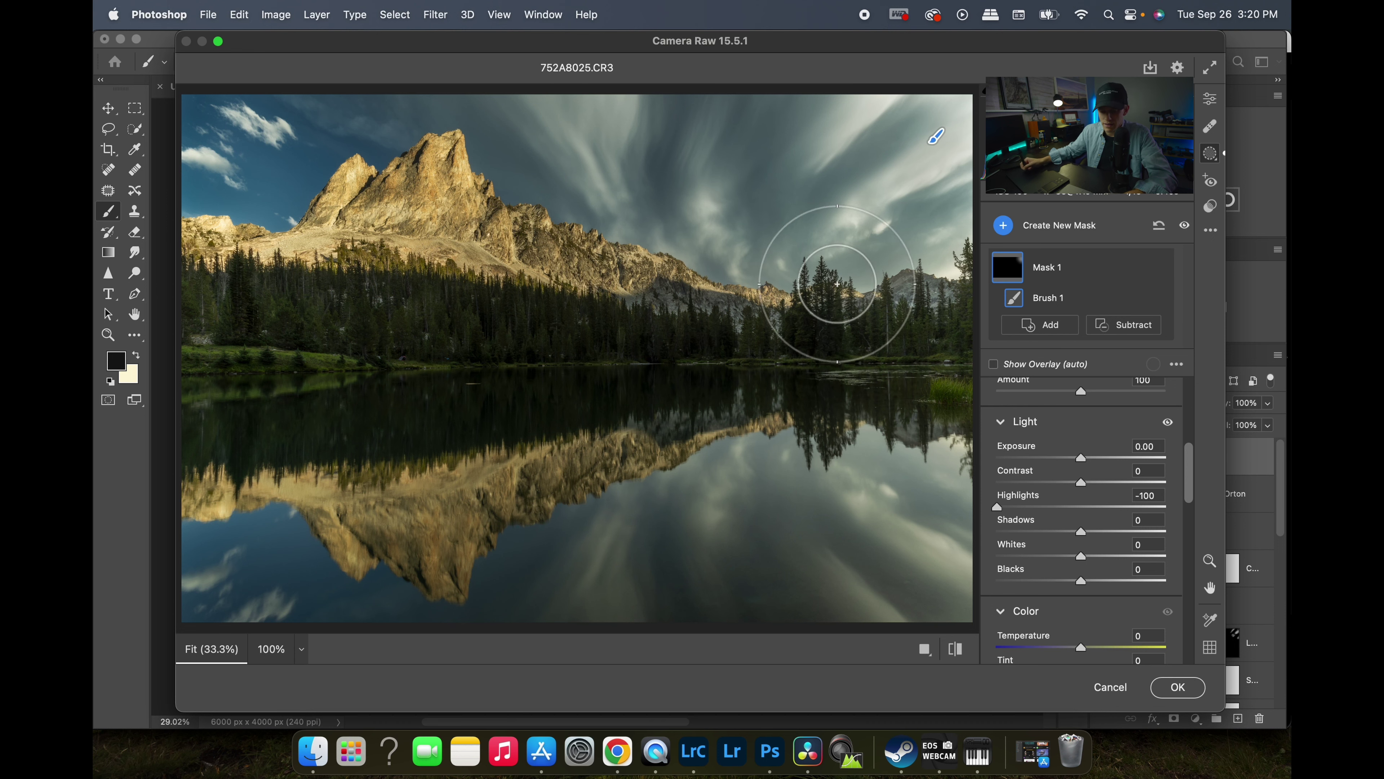
{"action": "scroll", "coordinate": [779, 299], "scroll_direction": "down", "scroll_amount": 2}
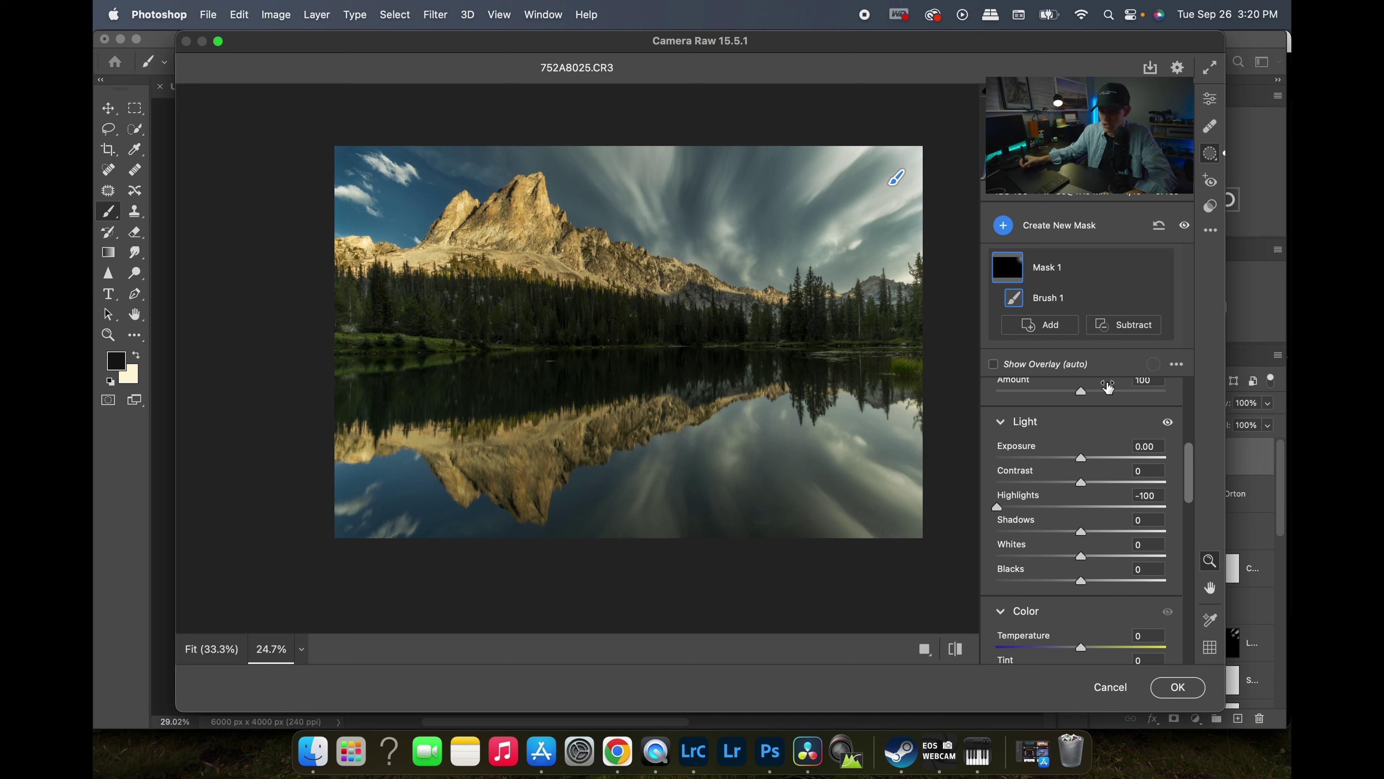
Try a Tint of +5 on the cloud brush mask and reset it to 0.
{"action": "scroll", "coordinate": [1114, 599], "scroll_direction": "down", "scroll_amount": 5}
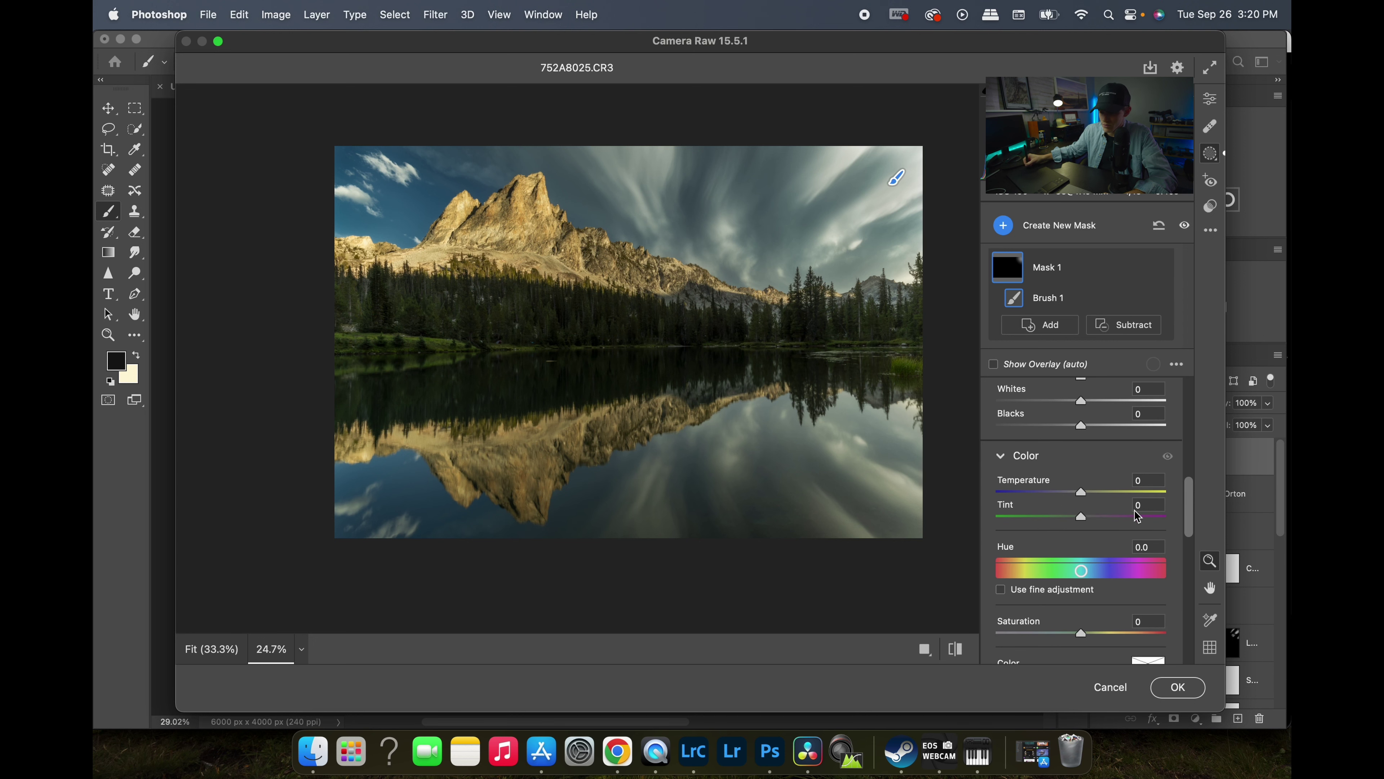
{"action": "left_click_drag", "start_coordinate": [1078, 522], "coordinate": [1083, 523]}
{"action": "mouse_move", "coordinate": [1081, 522]}
{"action": "left_mouse_down"}
{"action": "mouse_move", "coordinate": [1094, 529]}
{"action": "mouse_move", "coordinate": [1082, 523]}
{"action": "left_mouse_up"}
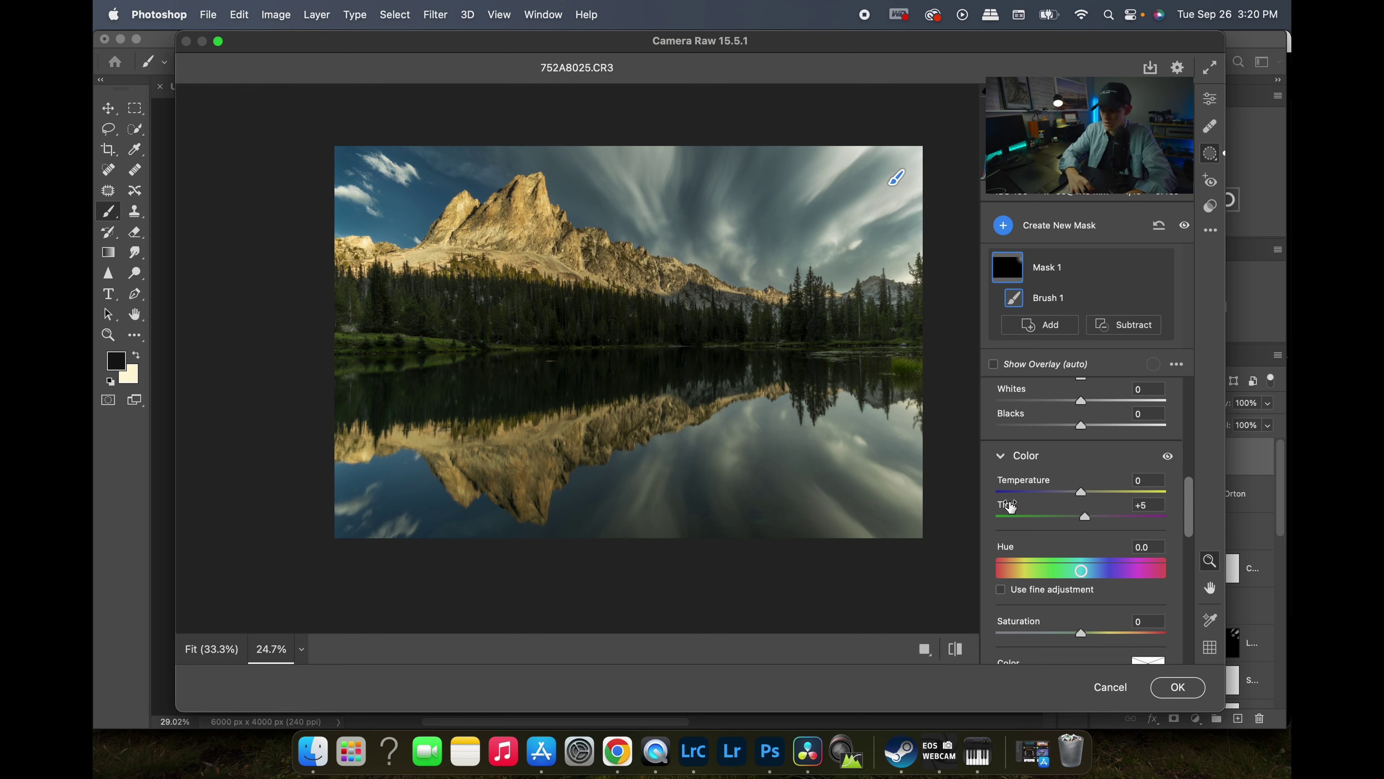
{"action": "left_click", "coordinate": [1156, 514]}
{"action": "type", "text": "0"}
{"action": "key", "text": "Return"}
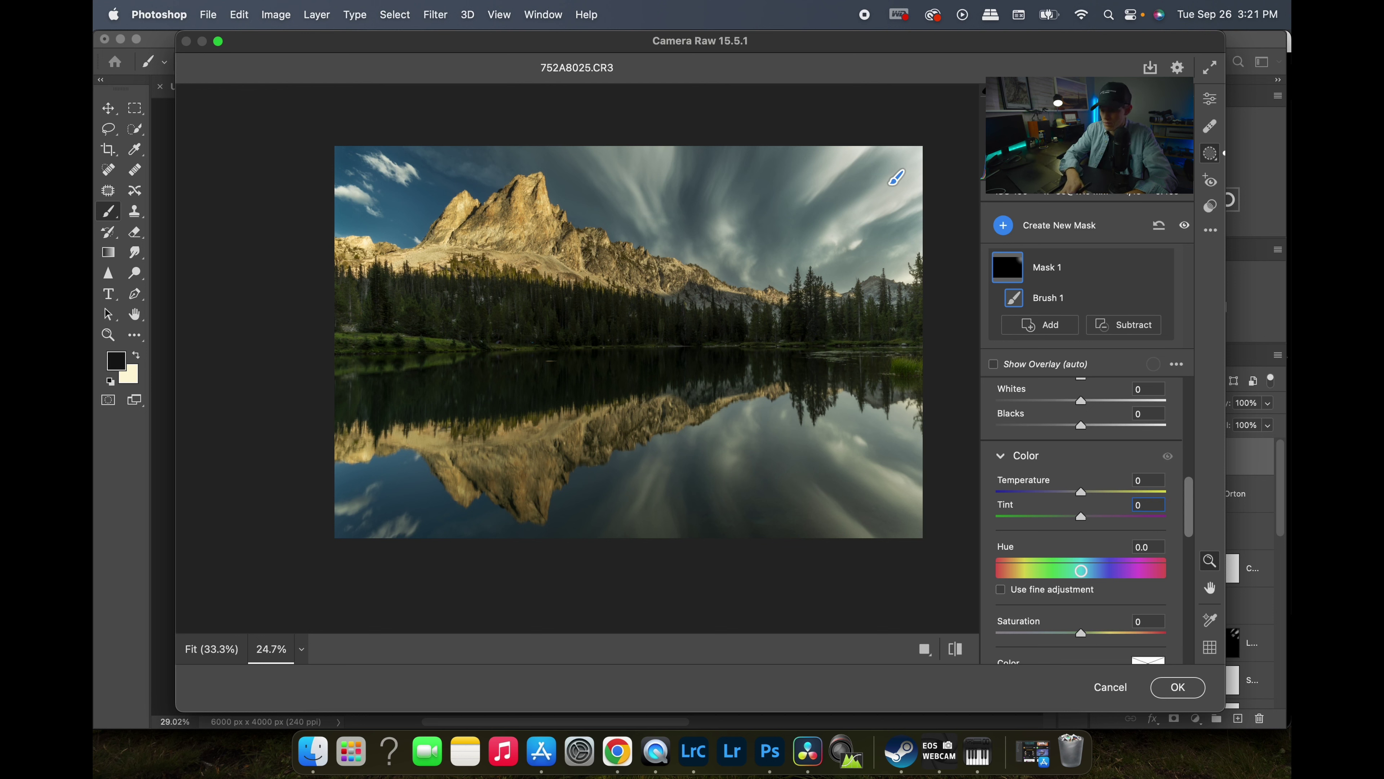
Set the whole image's Tint to +7 in the Basic adjustments, toggling the change to compare before and after.
{"action": "left_click", "coordinate": [1210, 99]}
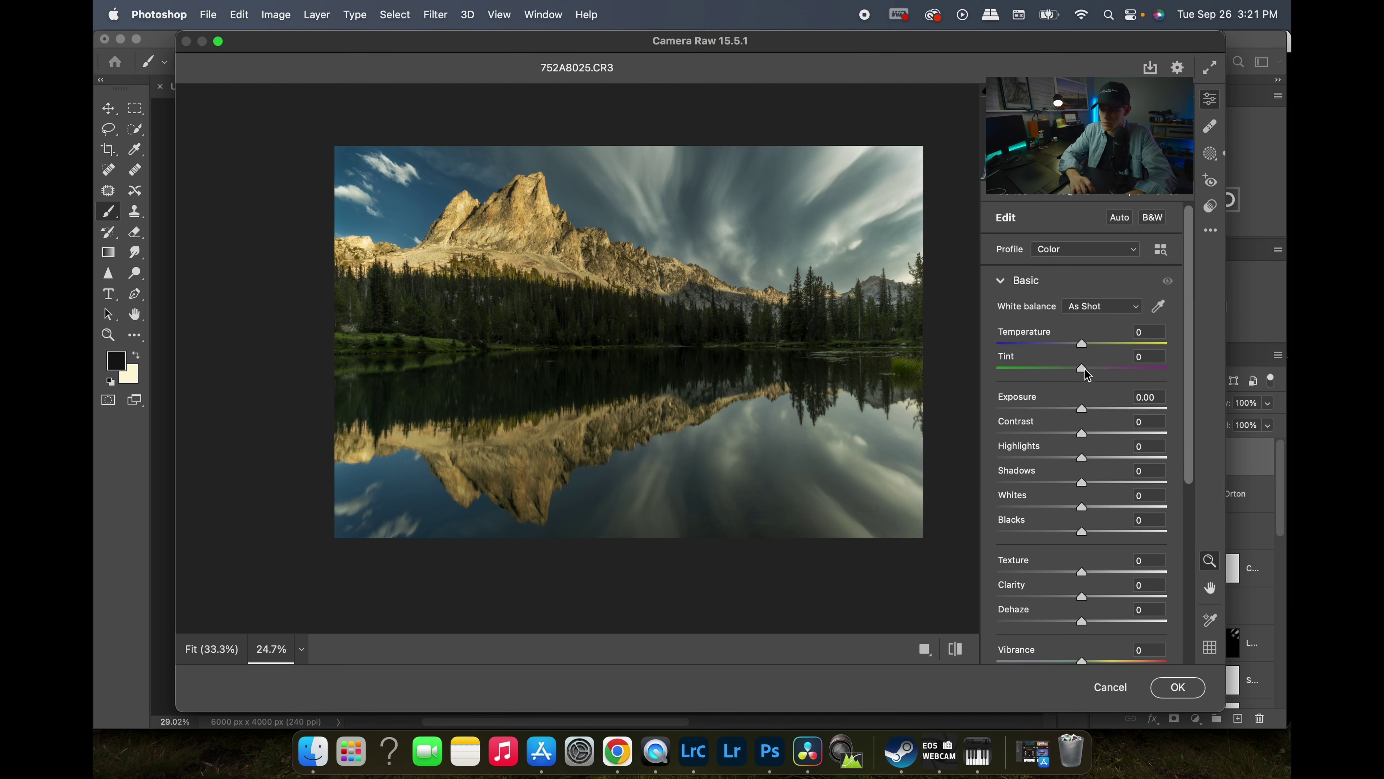
{"action": "left_click_drag", "start_coordinate": [1084, 369], "coordinate": [1091, 370]}
{"action": "double_click", "coordinate": [1087, 369]}
{"action": "key", "text": "super+z"}
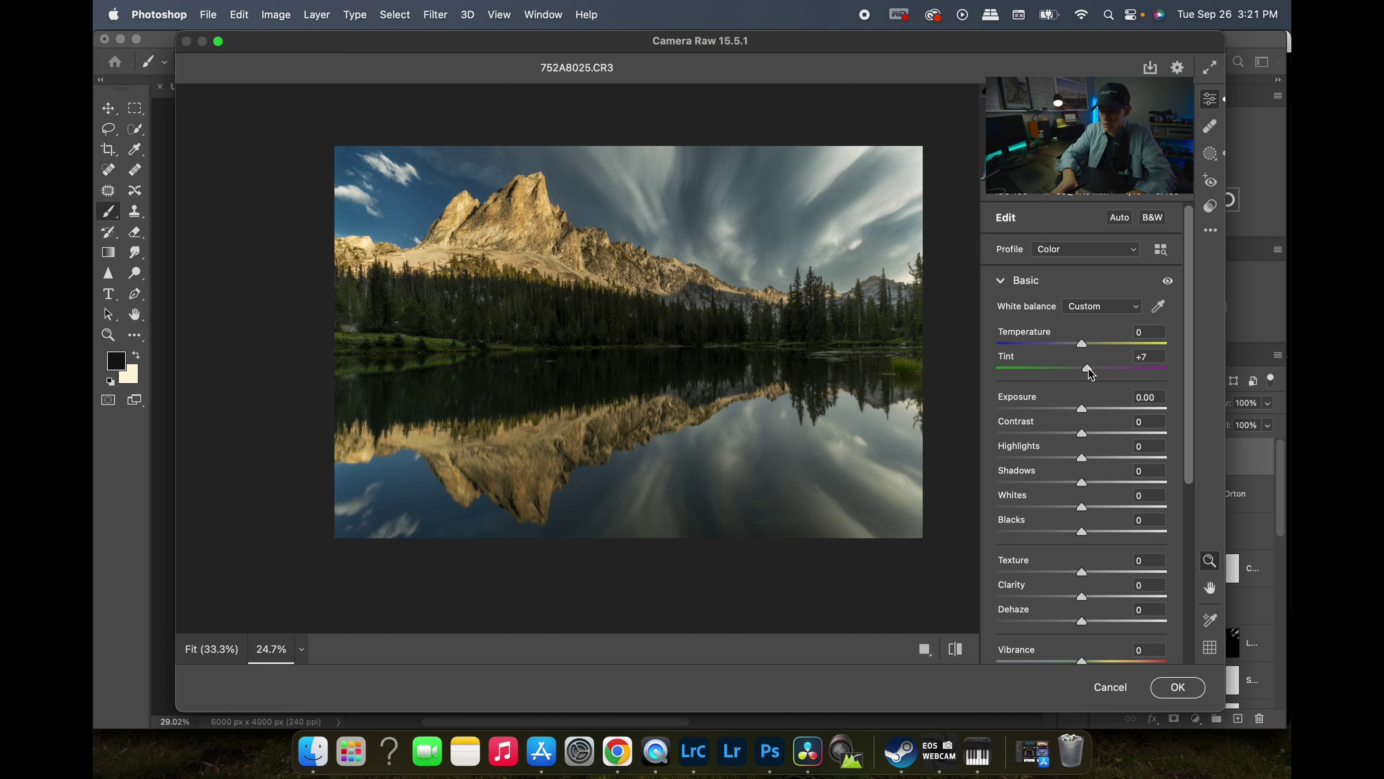
{"action": "double_click", "coordinate": [1087, 369]}
{"action": "key", "text": "super+z"}
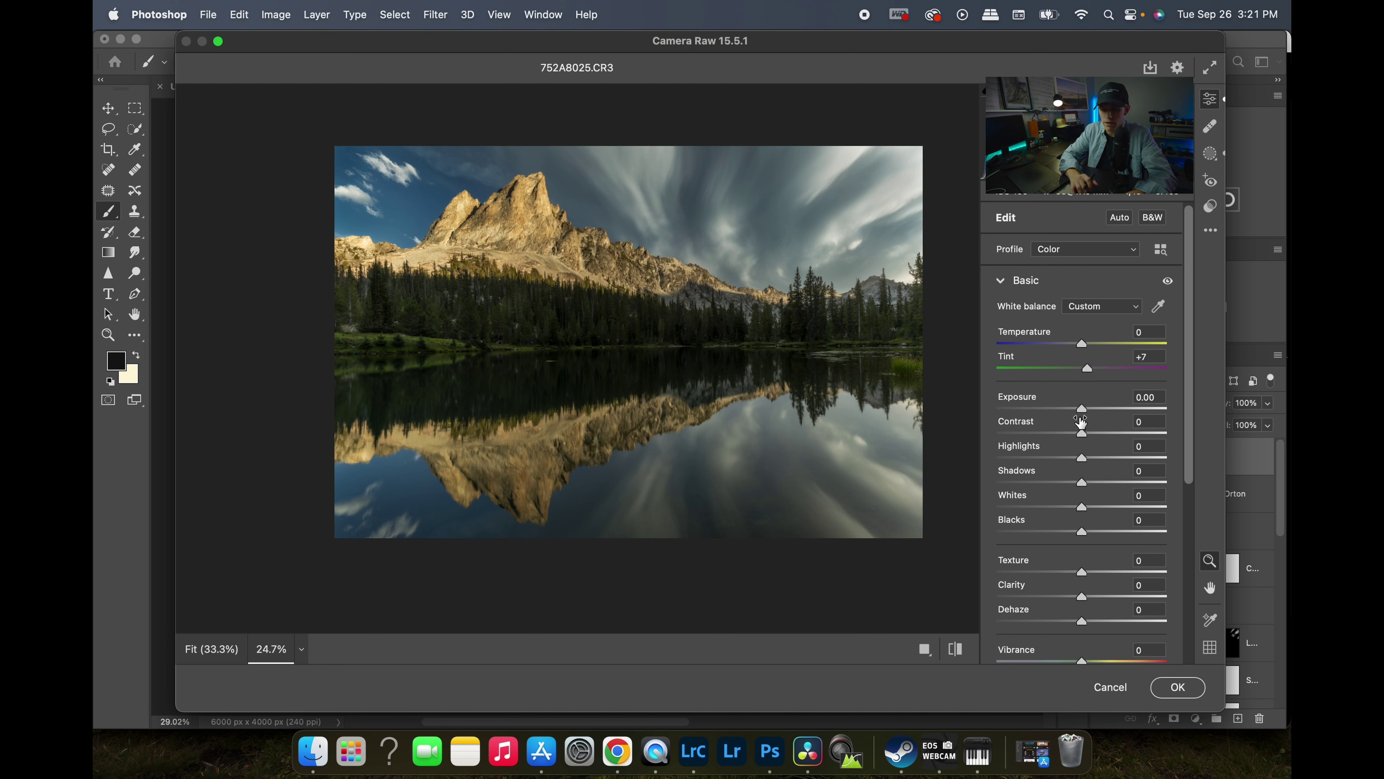
Lower the saturation of the Greens and Blues in the Color Mixer and set the Blues luminance to -22.
{"action": "scroll", "coordinate": [1088, 470], "scroll_direction": "down", "scroll_amount": 5}
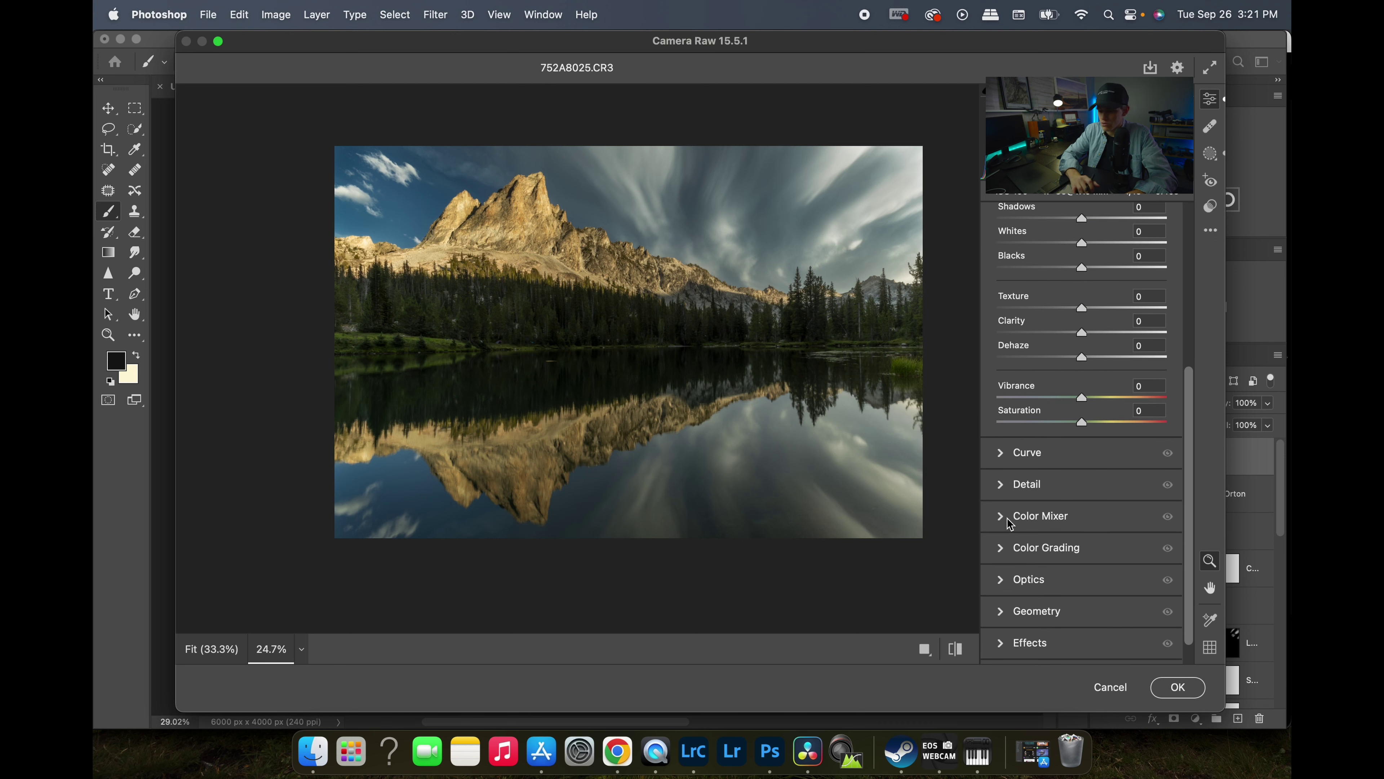
{"action": "left_click", "coordinate": [1010, 523]}
{"action": "left_click", "coordinate": [1051, 392]}
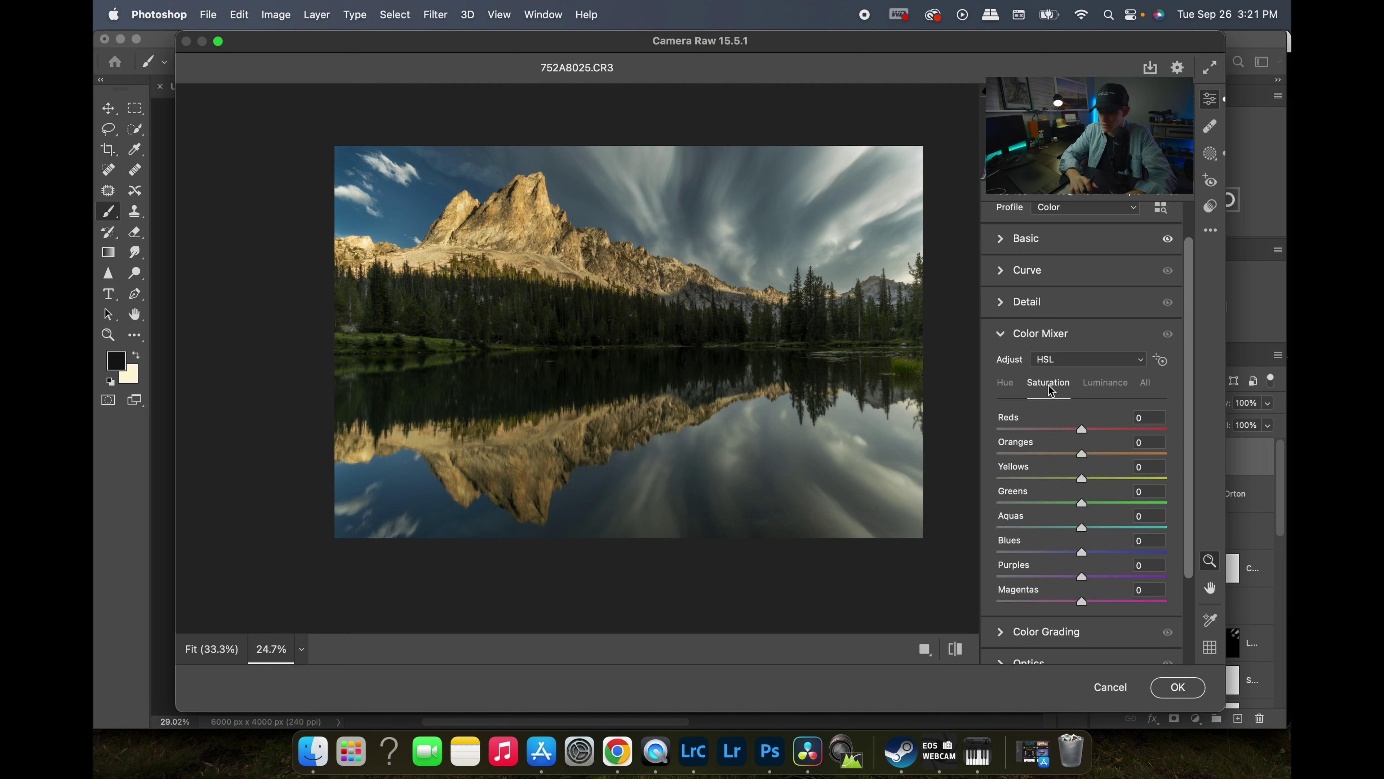
{"action": "mouse_move", "coordinate": [1082, 504]}
{"action": "left_mouse_down"}
{"action": "mouse_move", "coordinate": [1038, 506]}
{"action": "mouse_move", "coordinate": [1058, 505]}
{"action": "left_mouse_up"}
{"action": "left_click_drag", "start_coordinate": [1083, 556], "coordinate": [1058, 555]}
{"action": "left_click", "coordinate": [1114, 388]}
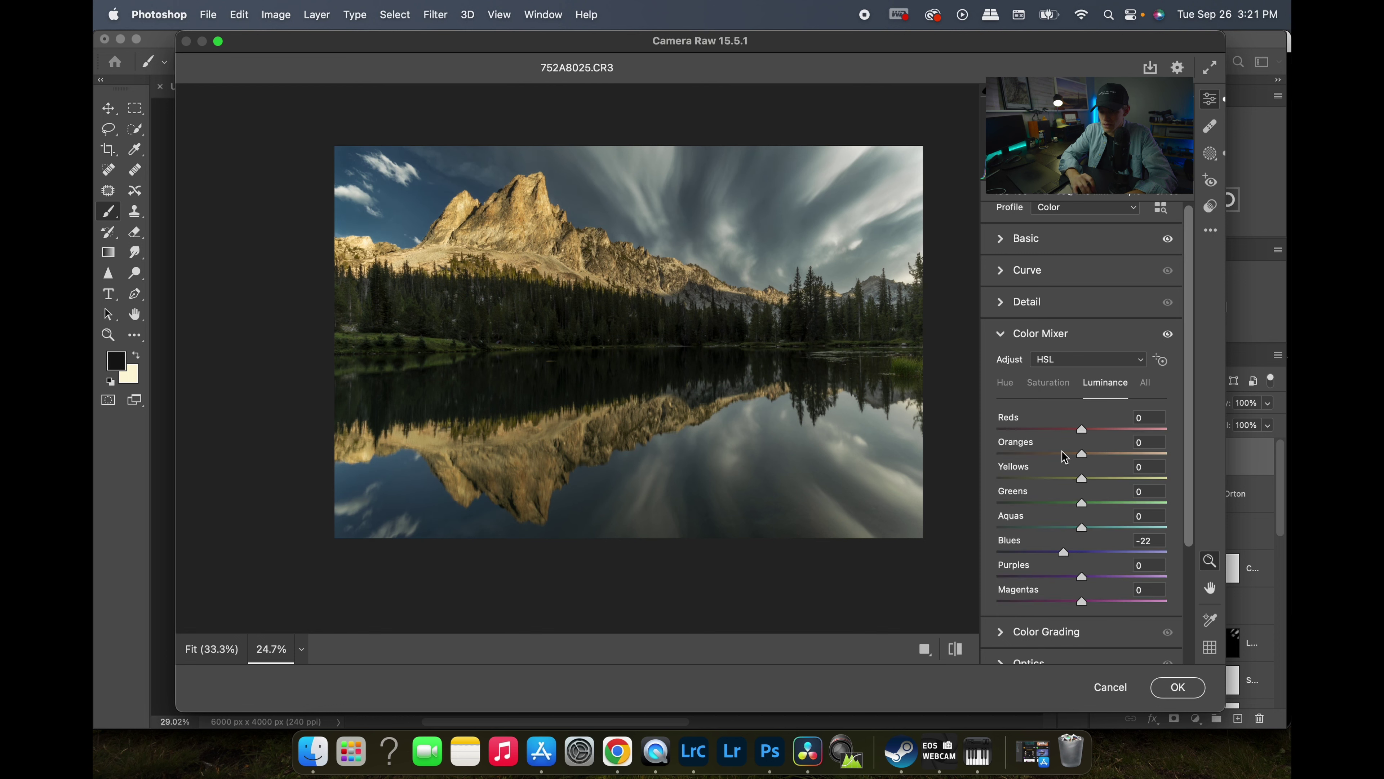
Add a wide radial gradient mask centred on the tree line, spanning mountains and reflection, with a Feather of 51.
{"action": "left_click", "coordinate": [1211, 154]}
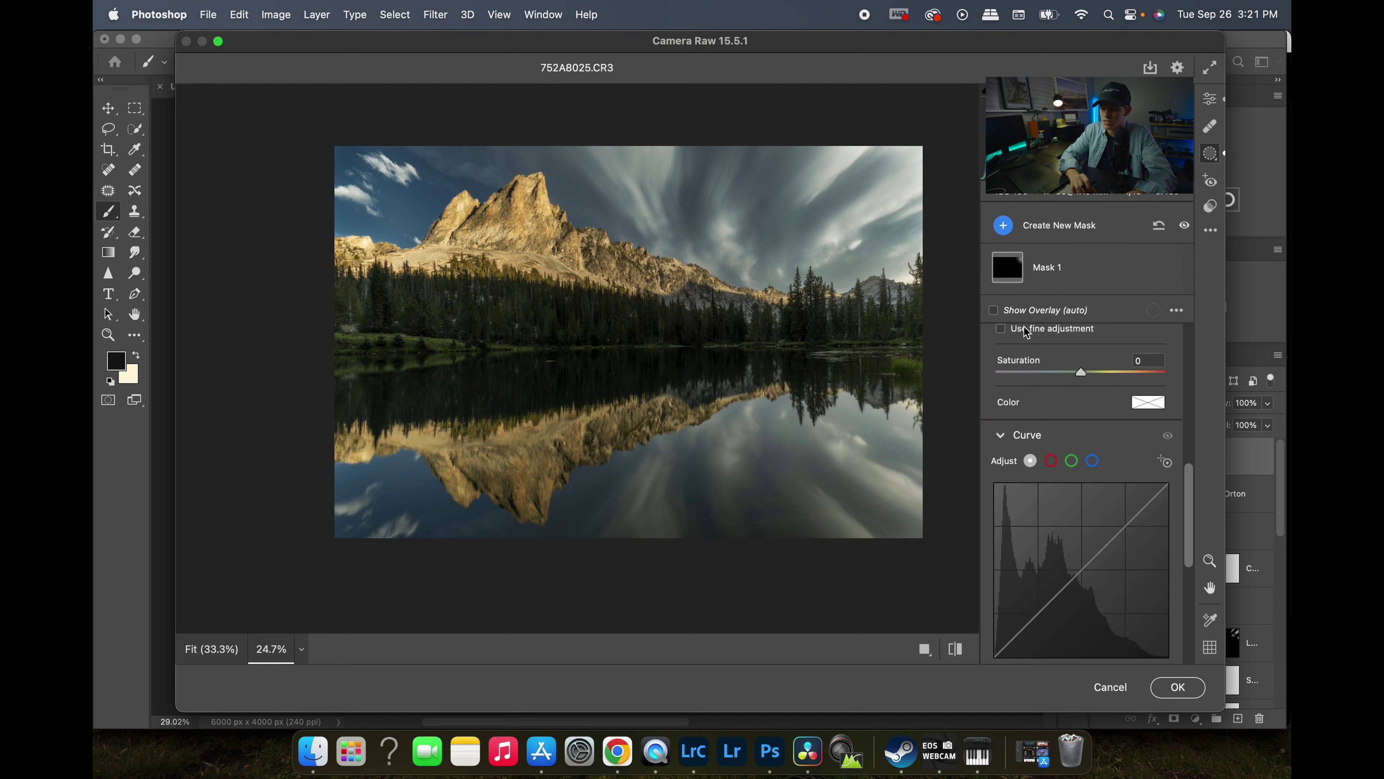
{"action": "left_click", "coordinate": [1003, 225]}
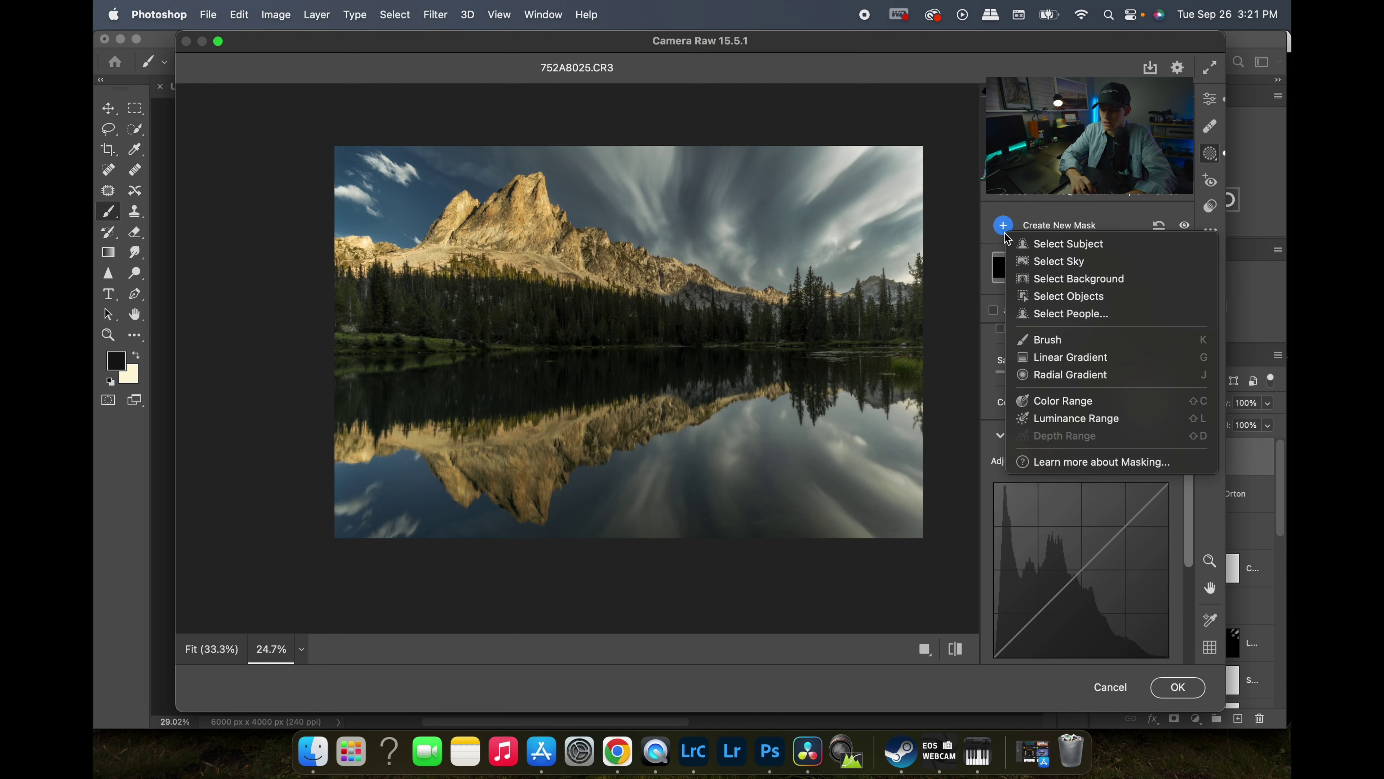
{"action": "left_click", "coordinate": [1064, 375]}
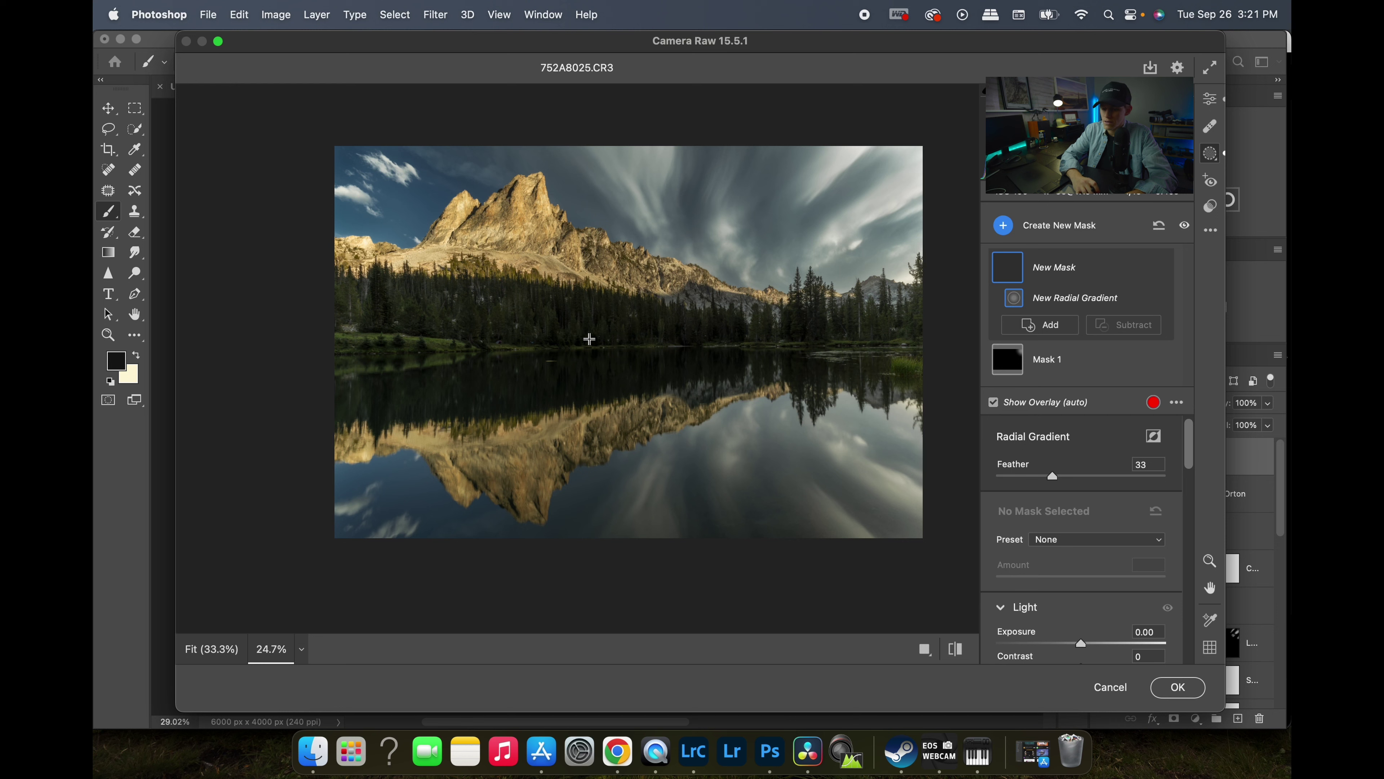
{"action": "left_click_drag", "start_coordinate": [589, 338], "coordinate": [945, 221]}
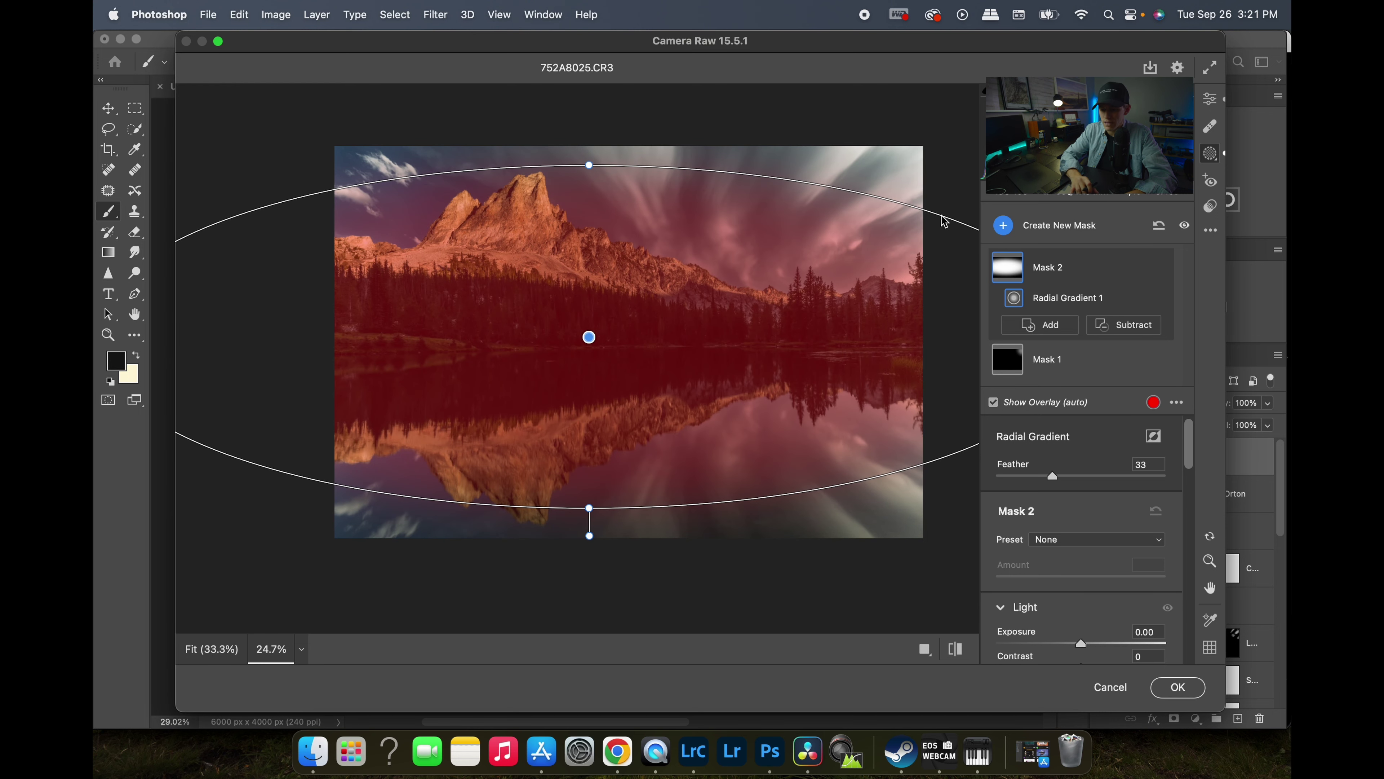
{"action": "left_click_drag", "start_coordinate": [1054, 476], "coordinate": [1191, 476]}
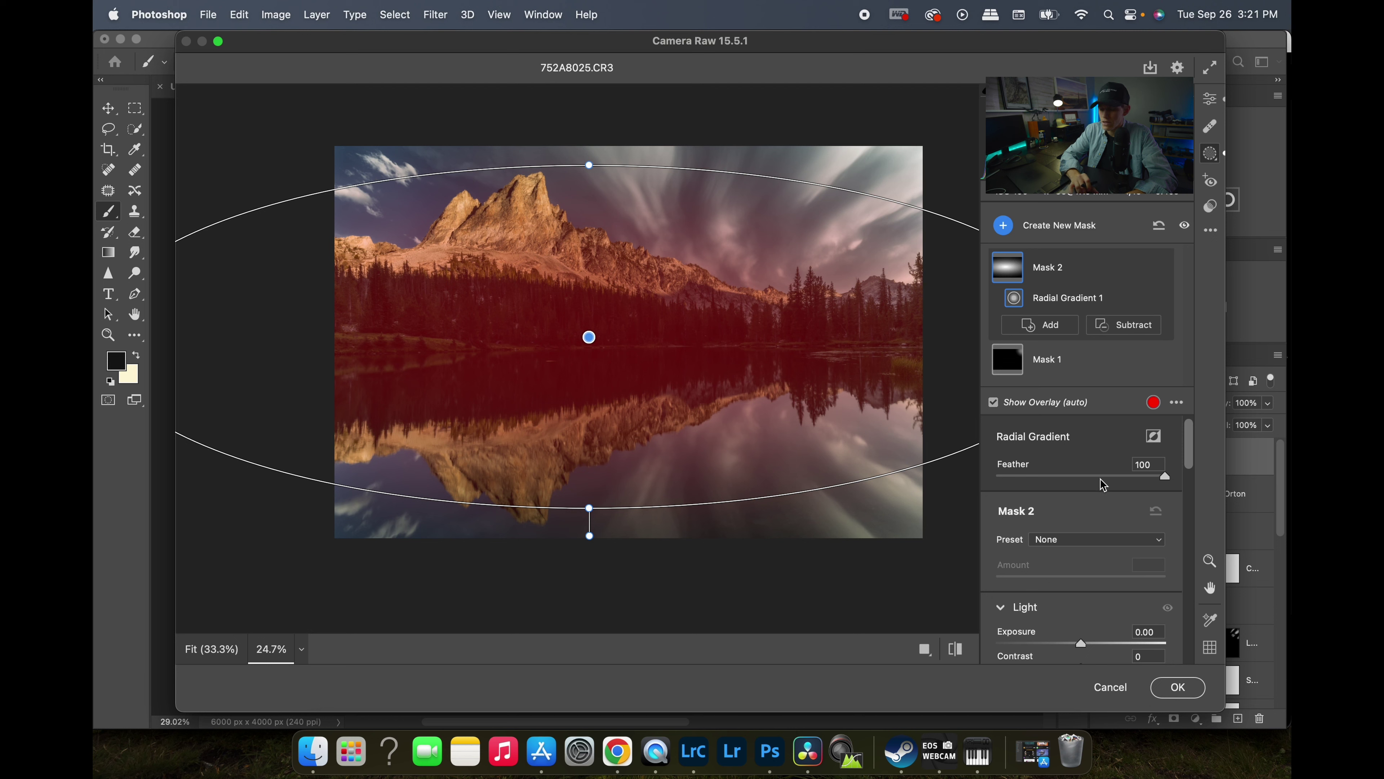
{"action": "left_click_drag", "start_coordinate": [1103, 482], "coordinate": [1082, 482]}
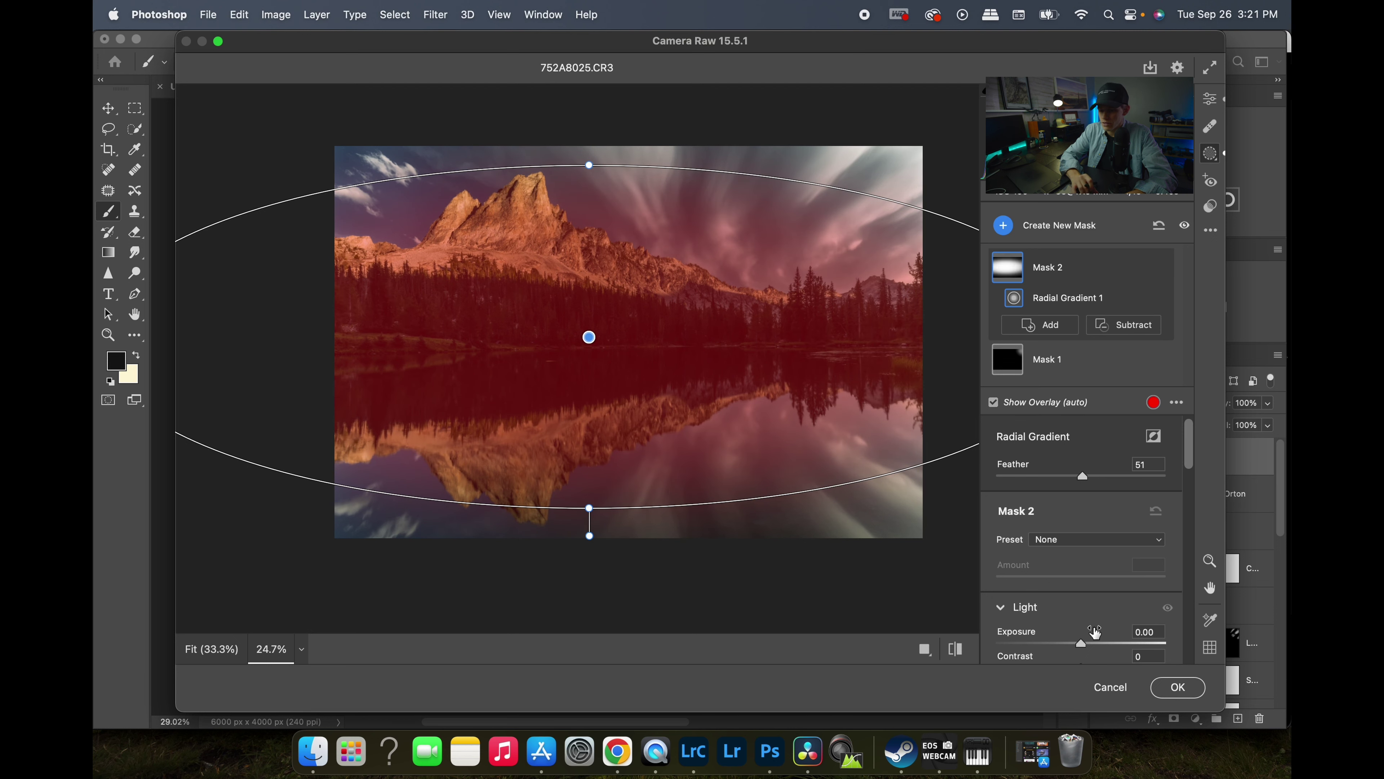
Set Whites to +13 for the central radial mask and fine-tune its Feather to 49.
{"action": "scroll", "coordinate": [1094, 632], "scroll_direction": "down", "scroll_amount": 3}
{"action": "left_click_drag", "start_coordinate": [1081, 645], "coordinate": [1094, 647]}
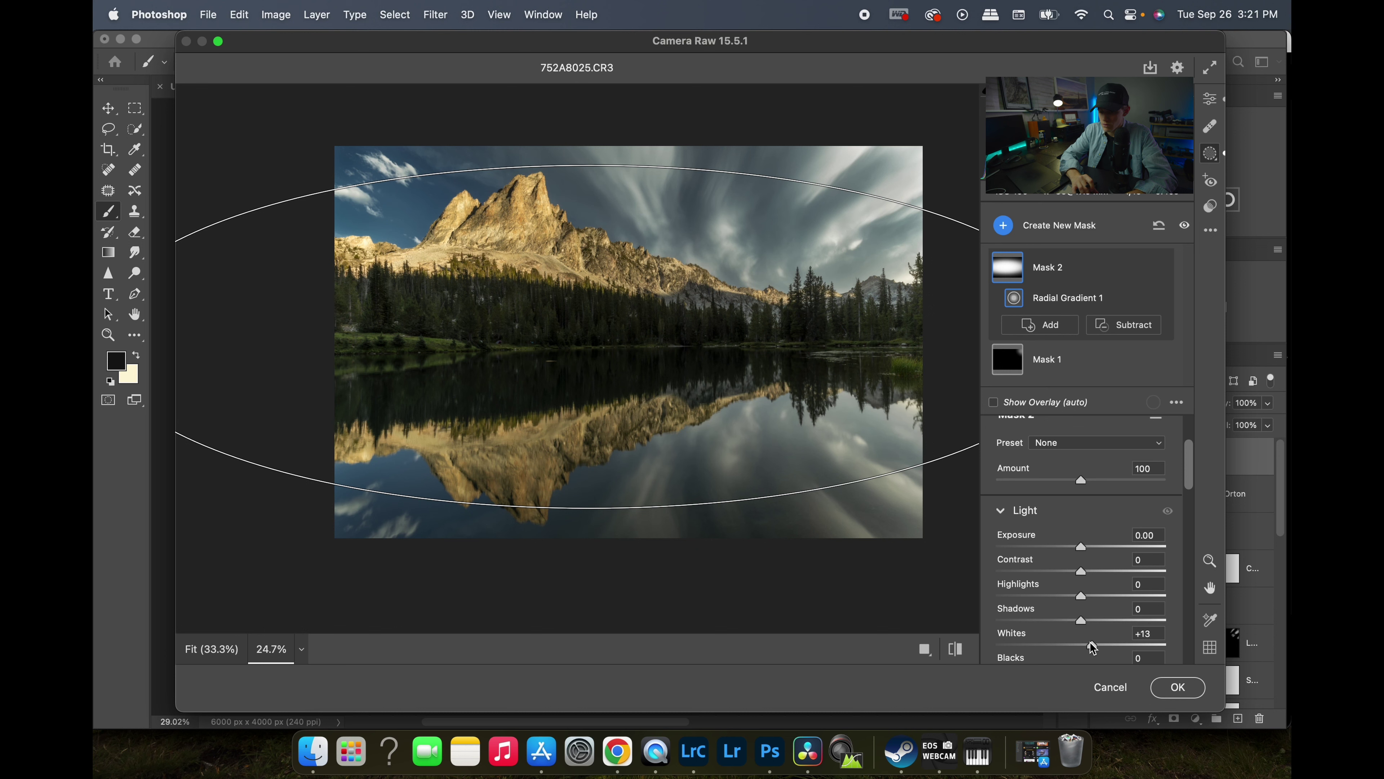
{"action": "left_click", "coordinate": [1003, 225]}
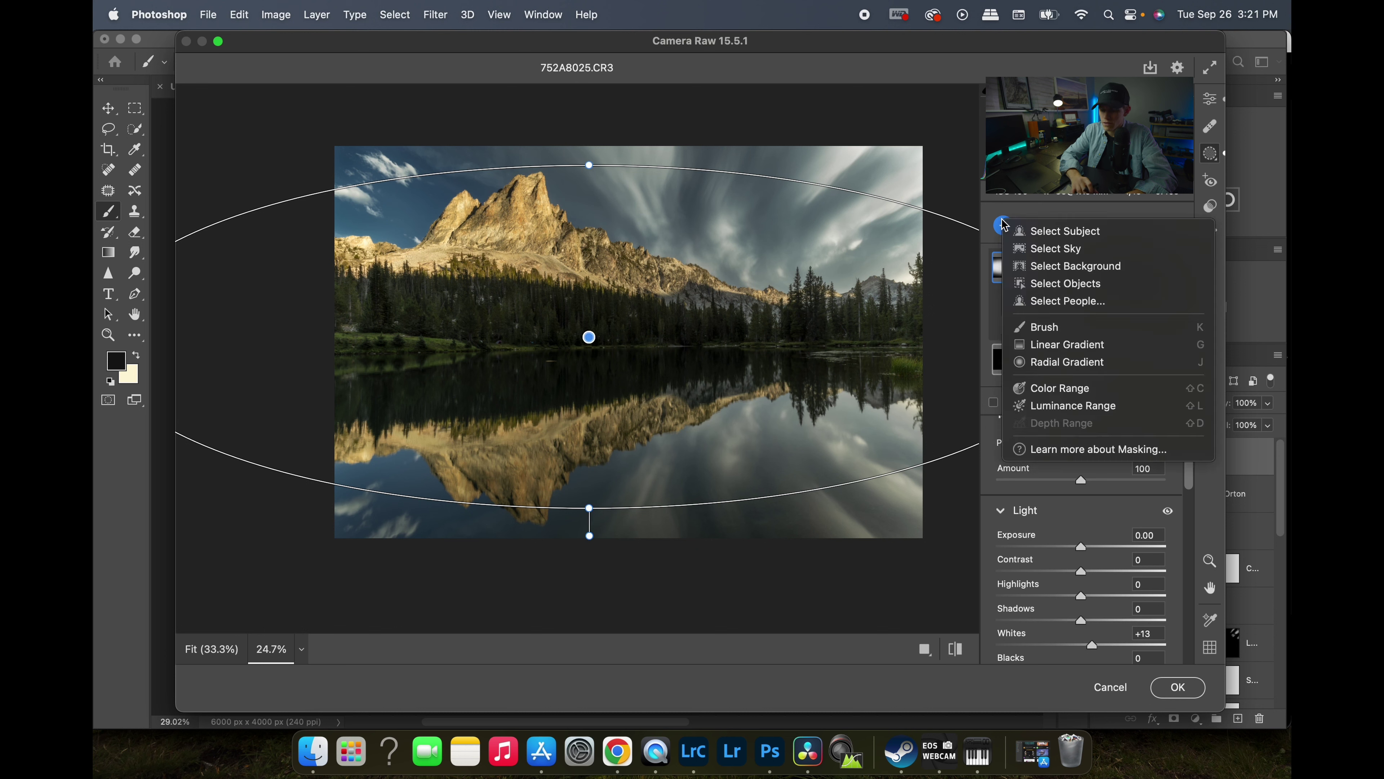
{"action": "left_click", "coordinate": [1002, 228]}
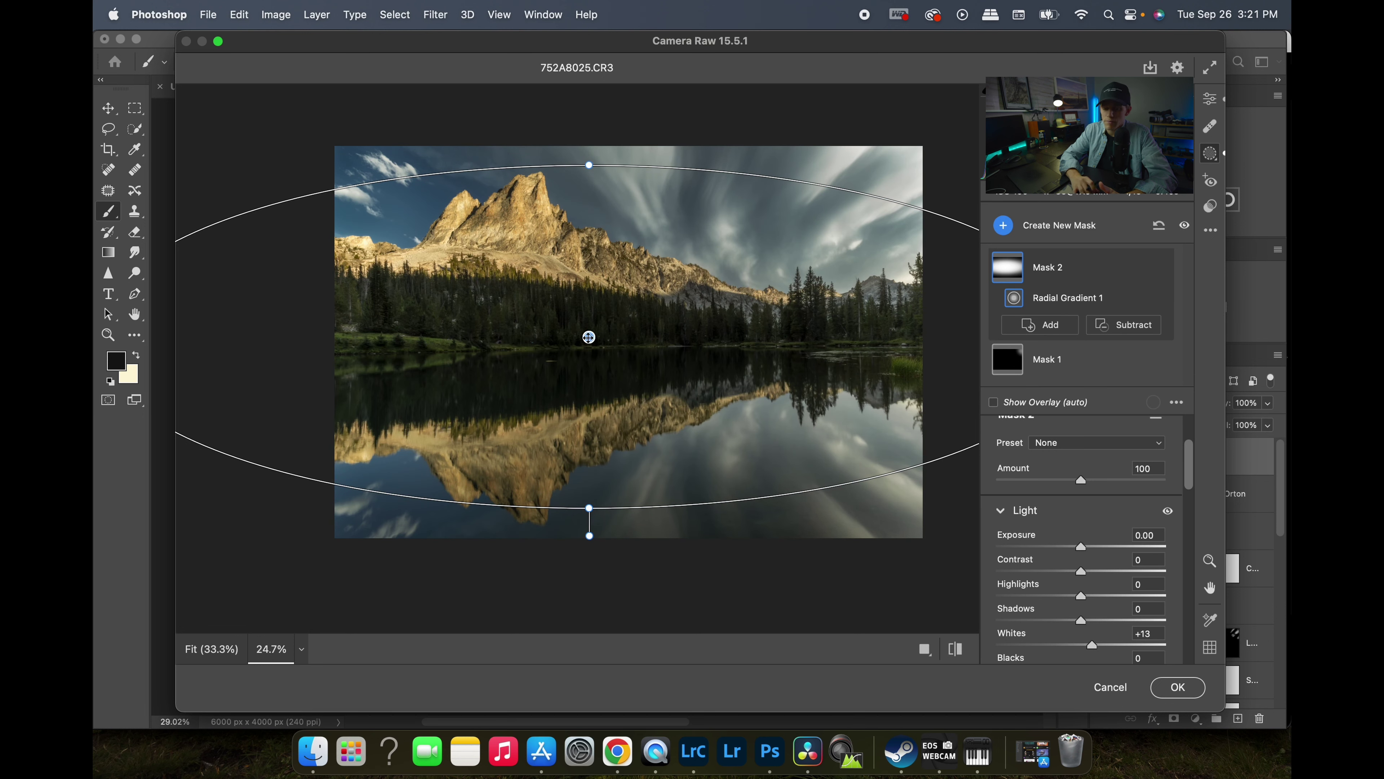
{"action": "scroll", "coordinate": [1087, 461], "scroll_direction": "up", "scroll_amount": 3}
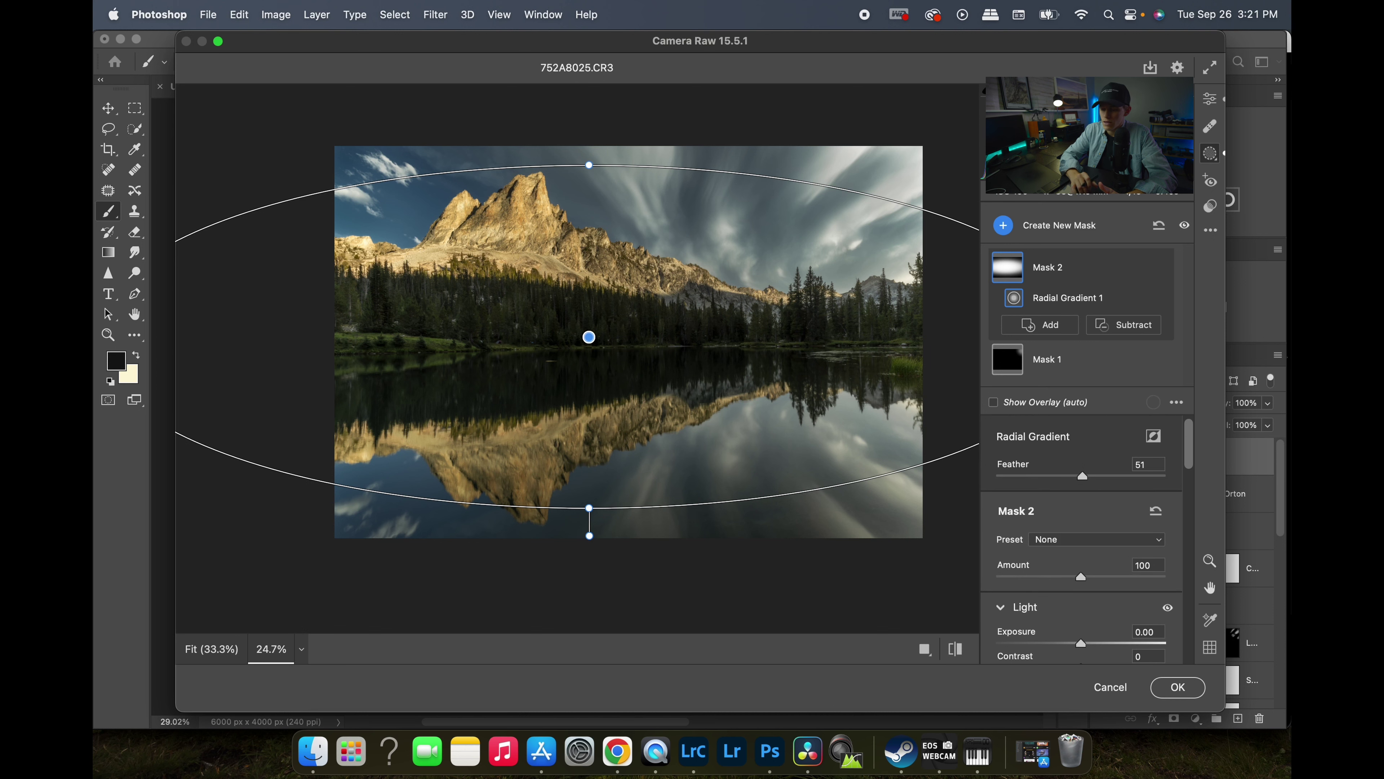
{"action": "left_click_drag", "start_coordinate": [1084, 477], "coordinate": [1081, 479]}
{"action": "scroll", "coordinate": [1078, 555], "scroll_direction": "down", "scroll_amount": 4}
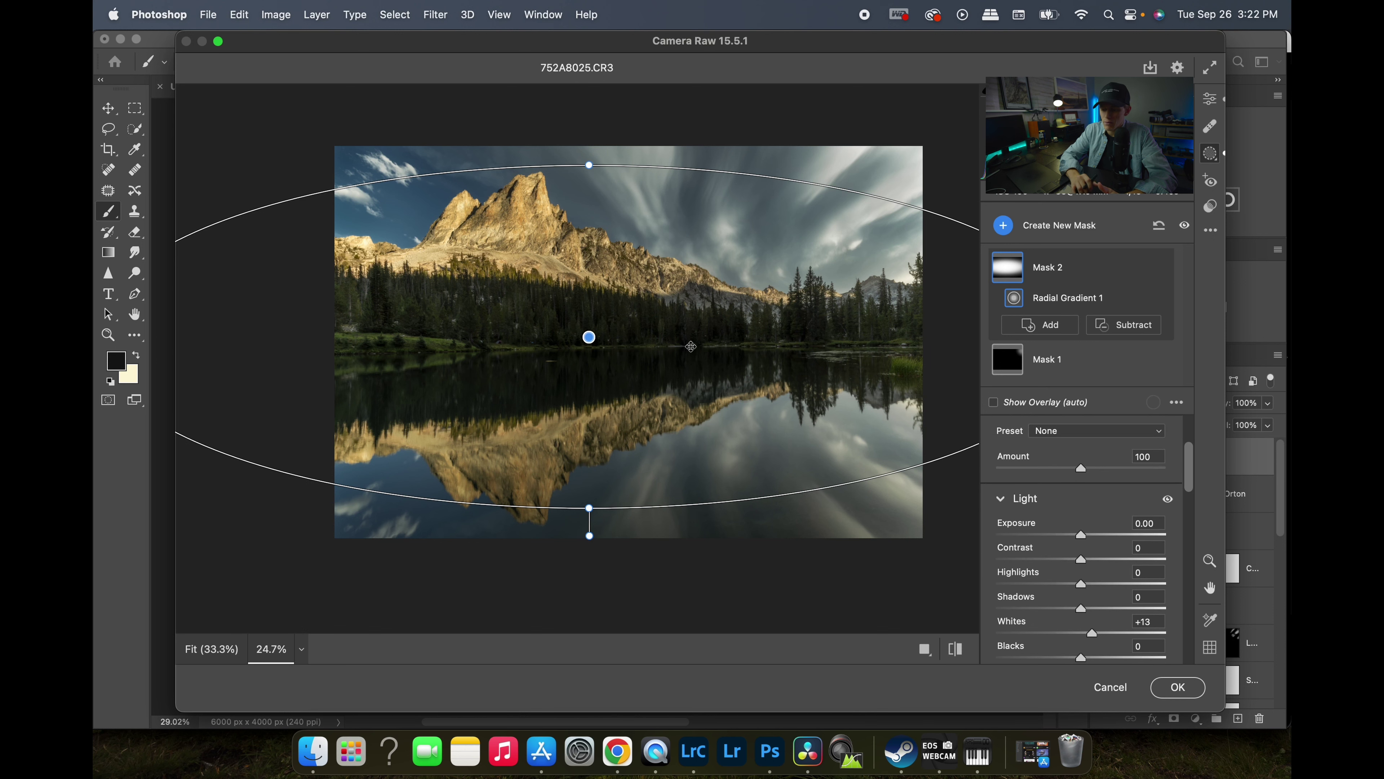
Add a large radial gradient mask centred at the photo's right edge, invert it, and widen it past the photo's left side.
{"action": "left_click", "coordinate": [1000, 227]}
{"action": "left_click", "coordinate": [1066, 364]}
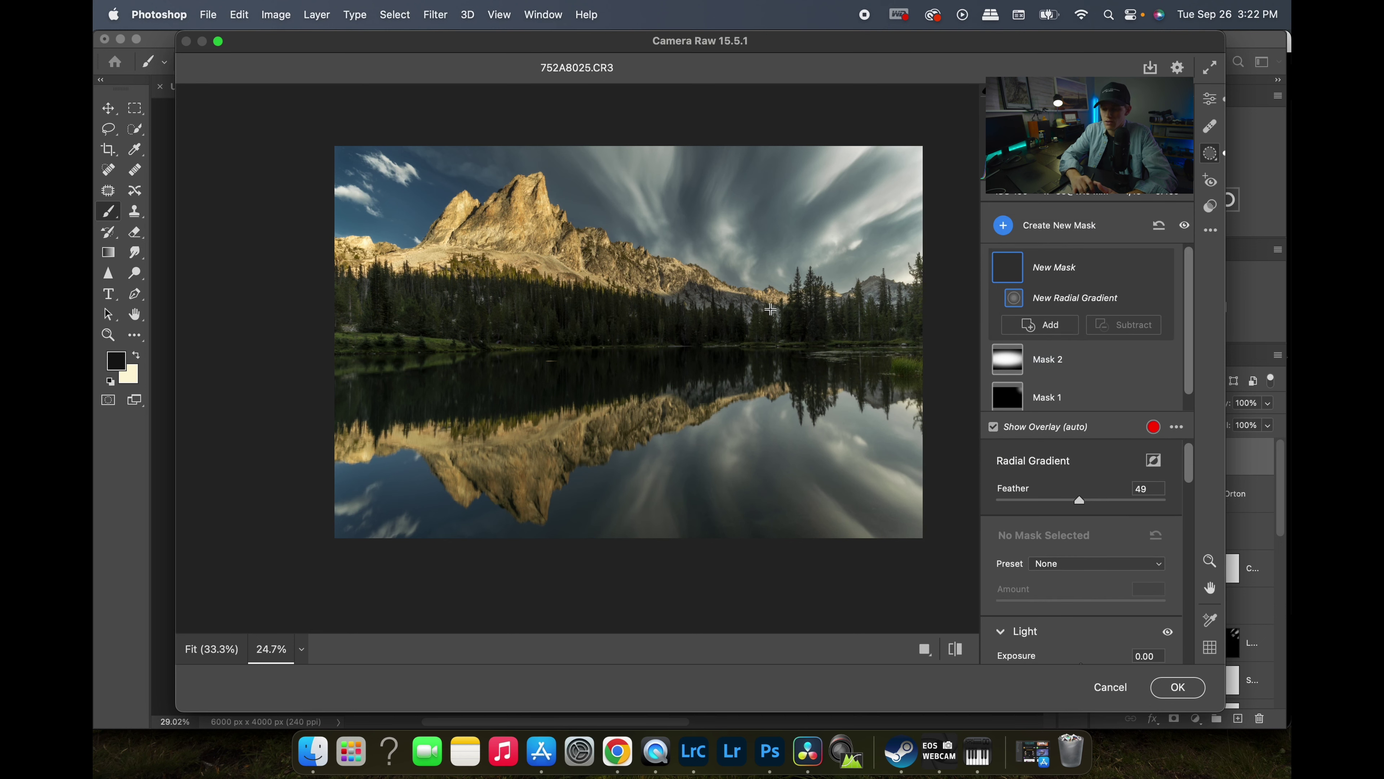
{"action": "left_click_drag", "start_coordinate": [896, 252], "coordinate": [457, 513]}
{"action": "left_click_drag", "start_coordinate": [898, 258], "coordinate": [902, 328]}
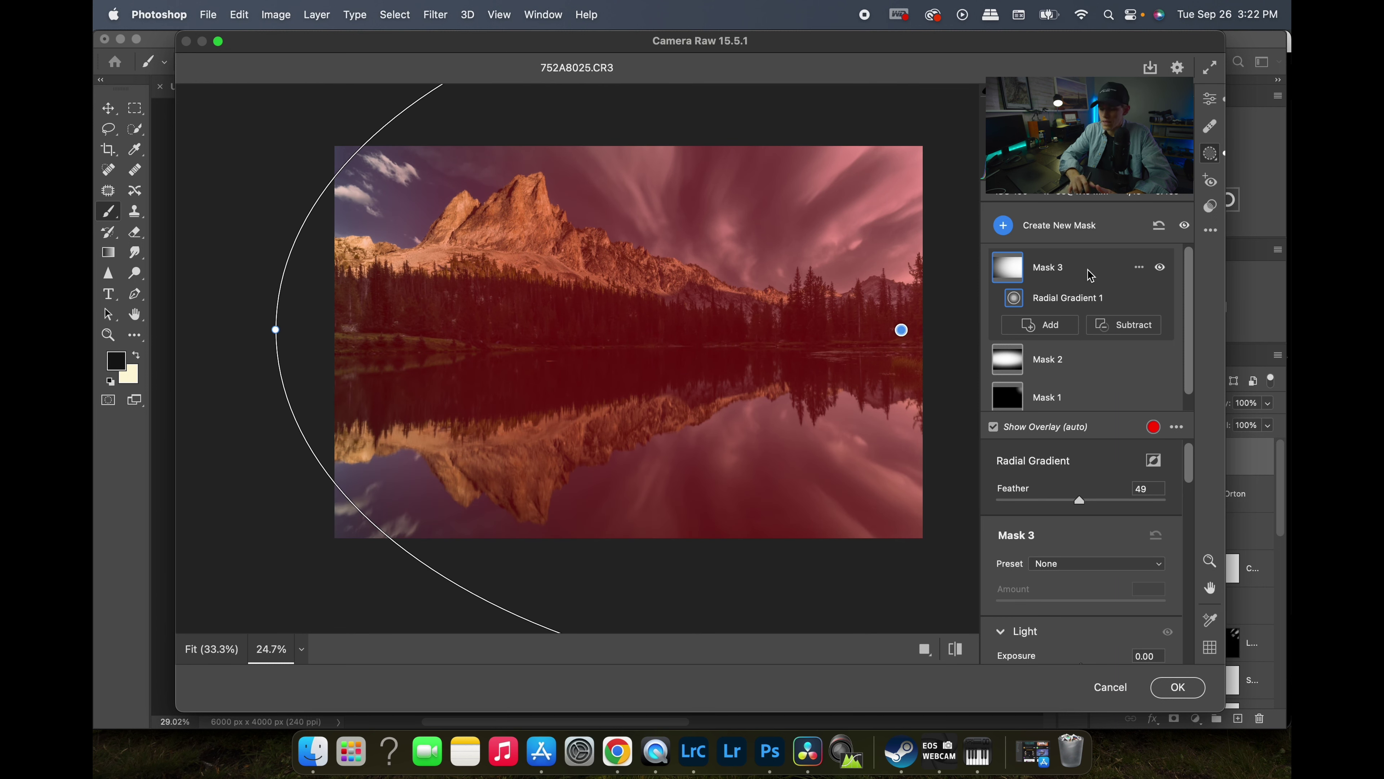
{"action": "left_click", "coordinate": [1155, 463]}
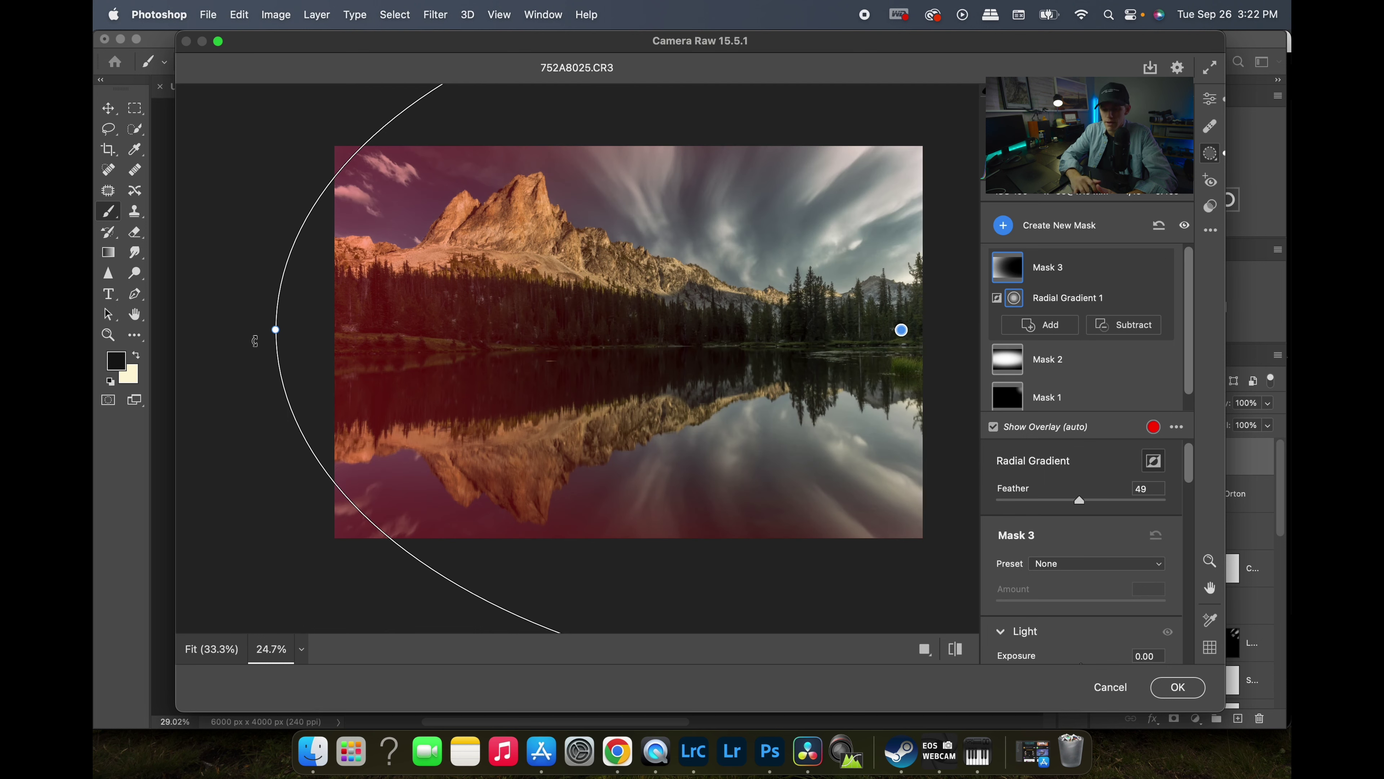
{"action": "left_click_drag", "start_coordinate": [277, 328], "coordinate": [109, 333]}
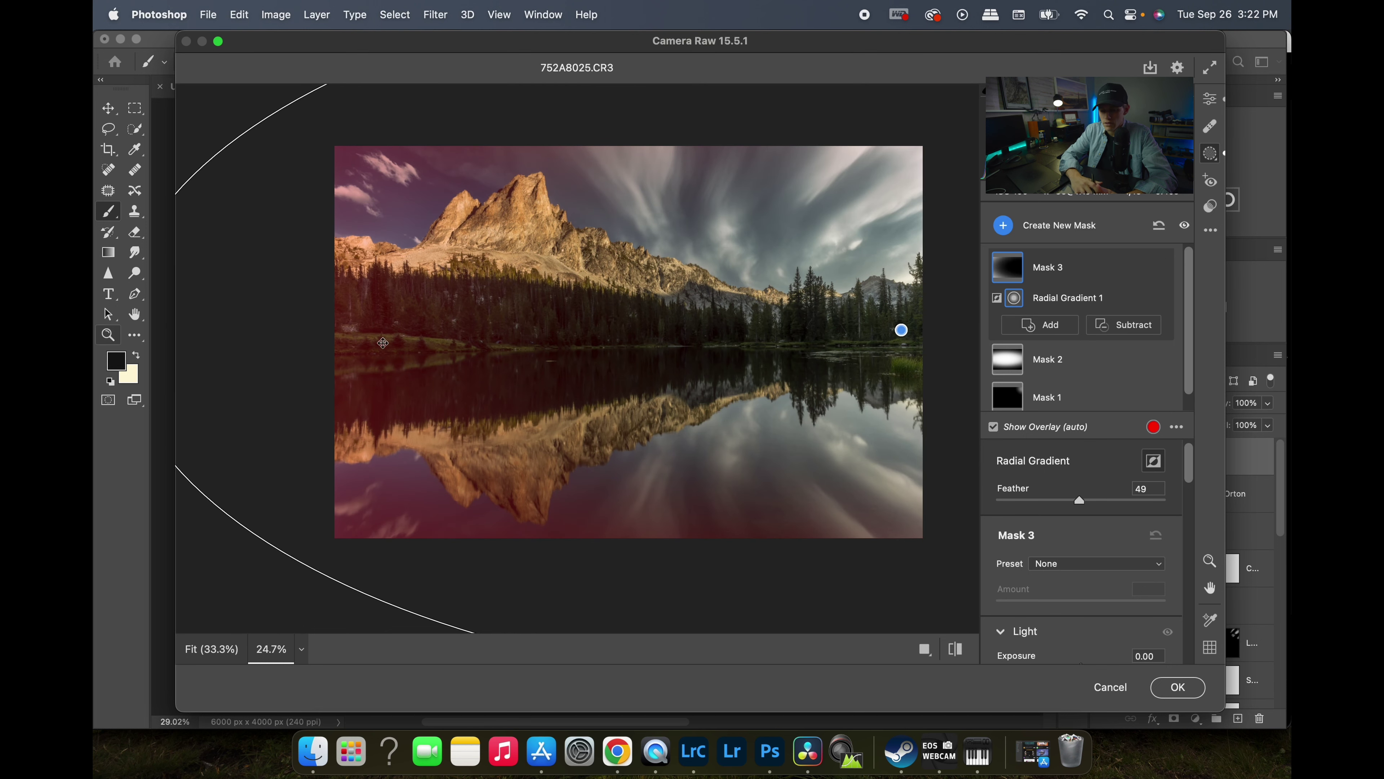
Set the inverted radial mask's Feather to 34 and its Blacks to -18.
{"action": "scroll", "coordinate": [1040, 560], "scroll_direction": "down", "scroll_amount": 3}
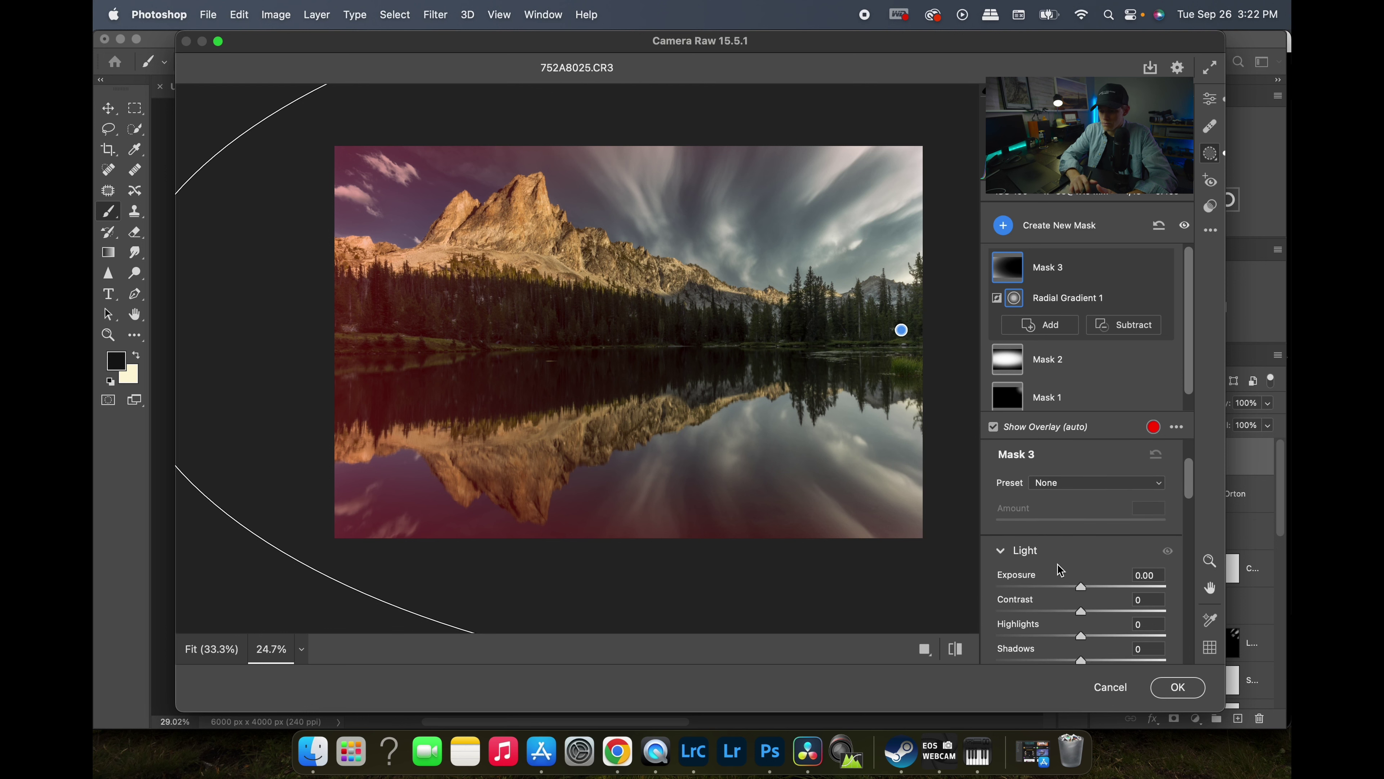
{"action": "scroll", "coordinate": [1097, 499], "scroll_direction": "up", "scroll_amount": 3}
{"action": "left_click_drag", "start_coordinate": [1082, 500], "coordinate": [1055, 509]}
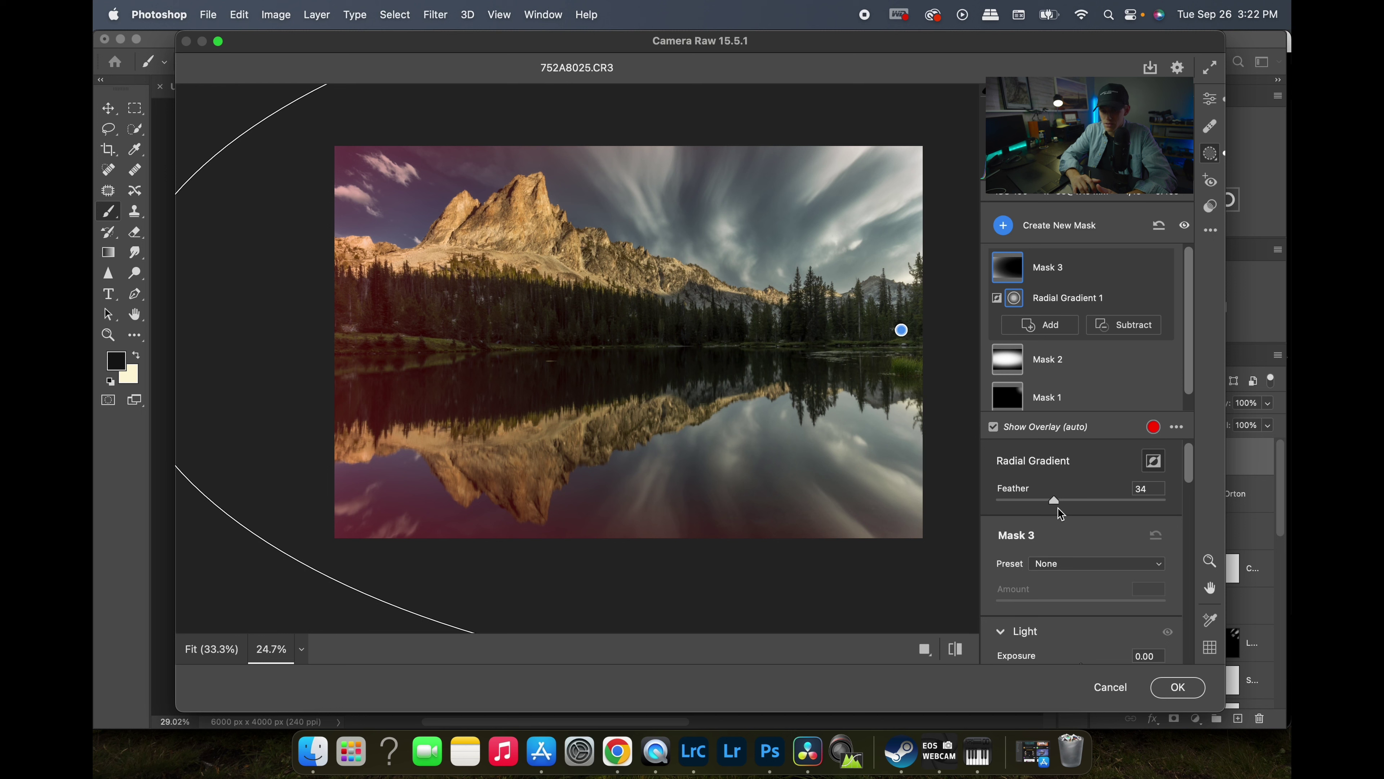
{"action": "scroll", "coordinate": [1073, 545], "scroll_direction": "down", "scroll_amount": 3}
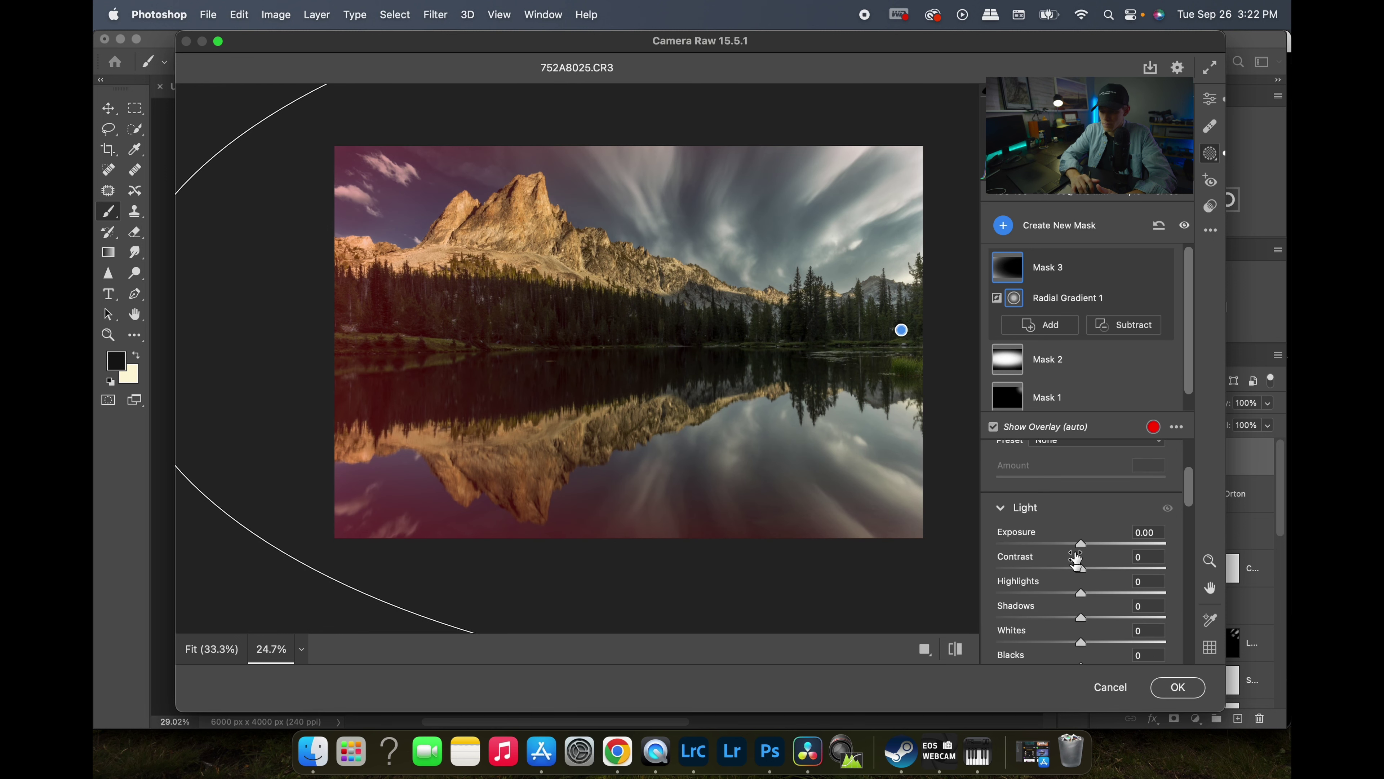
{"action": "scroll", "coordinate": [1083, 612], "scroll_direction": "down", "scroll_amount": 2}
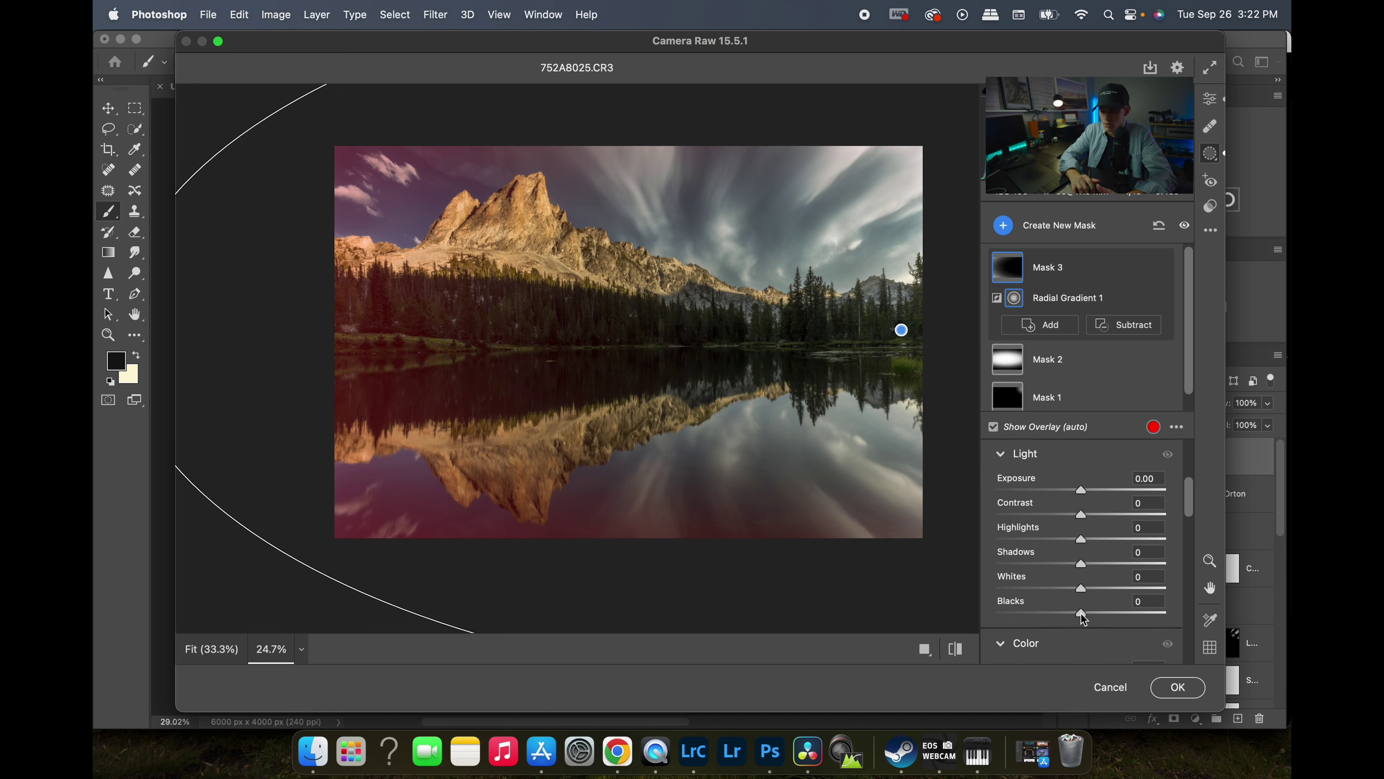
{"action": "key", "text": "y"}
{"action": "left_click_drag", "start_coordinate": [1080, 613], "coordinate": [1066, 615]}
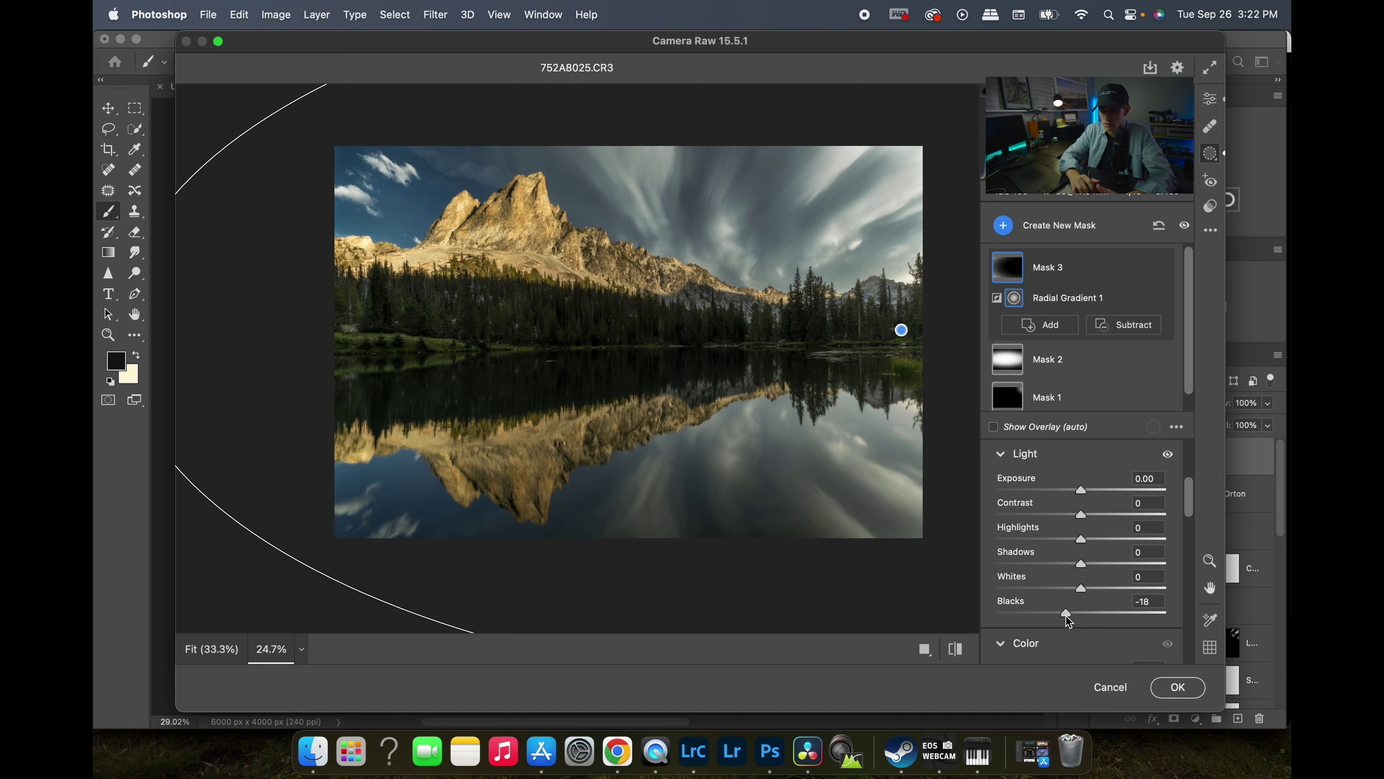
Set the inverted radial mask's Exposure to -0.30, Feather to 57 and Highlights to -63.
{"action": "left_click_drag", "start_coordinate": [1081, 490], "coordinate": [1072, 497]}
{"action": "scroll", "coordinate": [1109, 476], "scroll_direction": "up", "scroll_amount": 4}
{"action": "left_click_drag", "start_coordinate": [1076, 489], "coordinate": [1092, 500]}
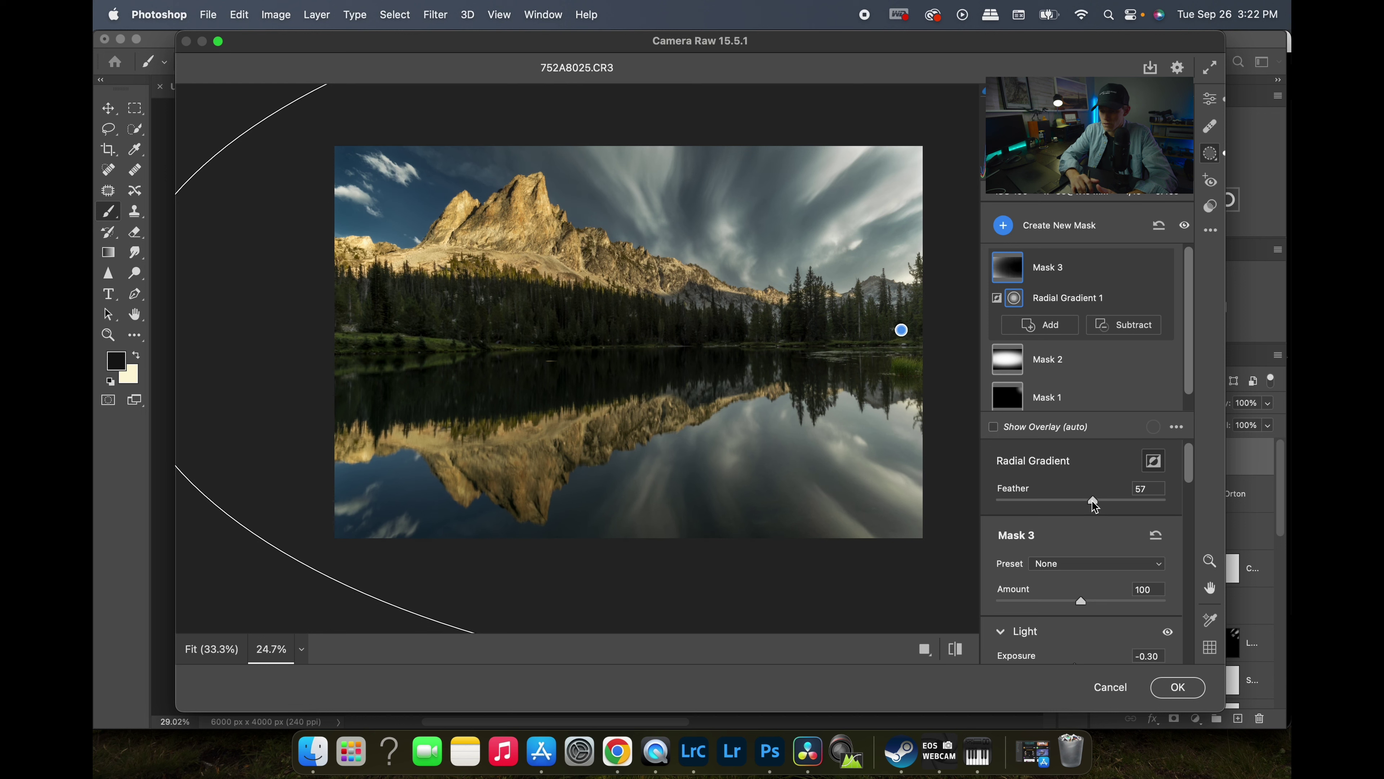
{"action": "scroll", "coordinate": [1091, 499], "scroll_direction": "down", "scroll_amount": 2}
{"action": "scroll", "coordinate": [1094, 534], "scroll_direction": "down", "scroll_amount": 4}
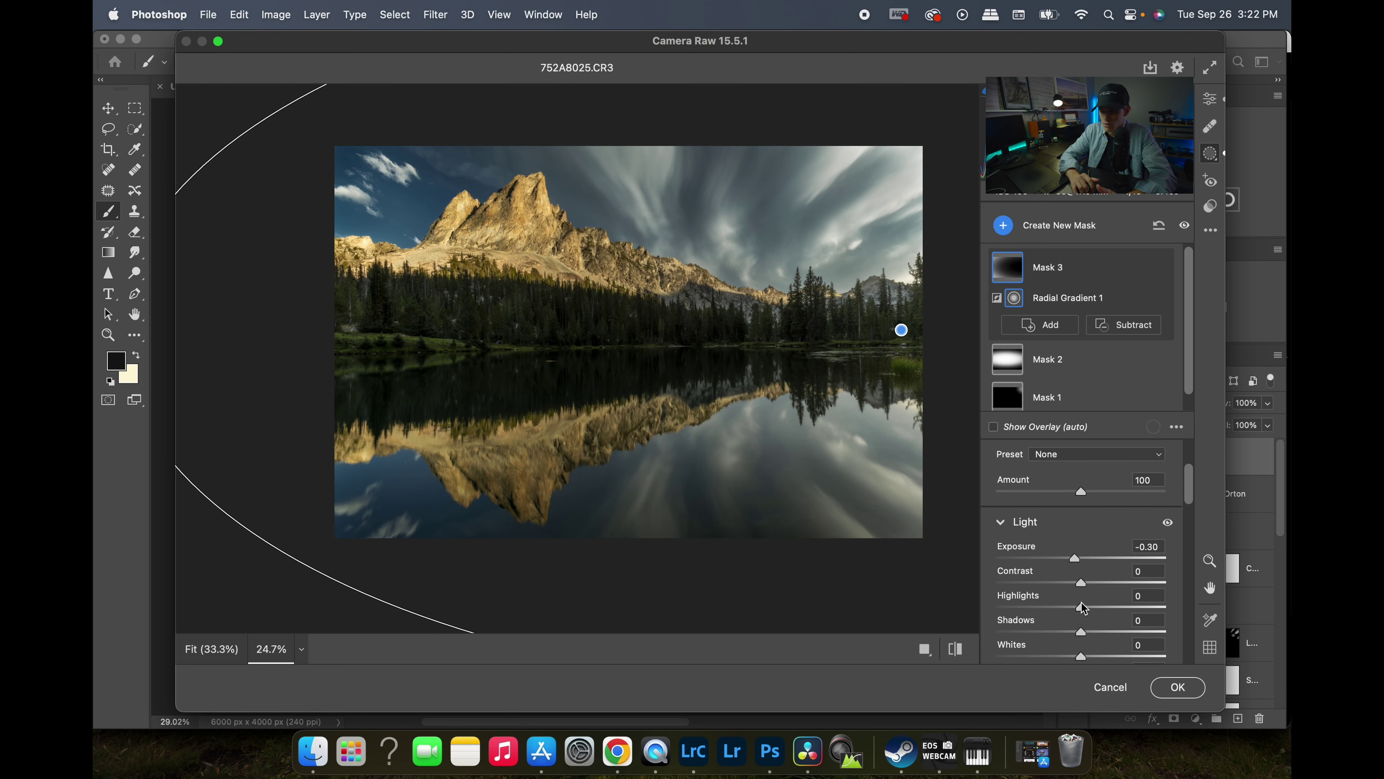
{"action": "left_click_drag", "start_coordinate": [1081, 607], "coordinate": [1028, 607]}
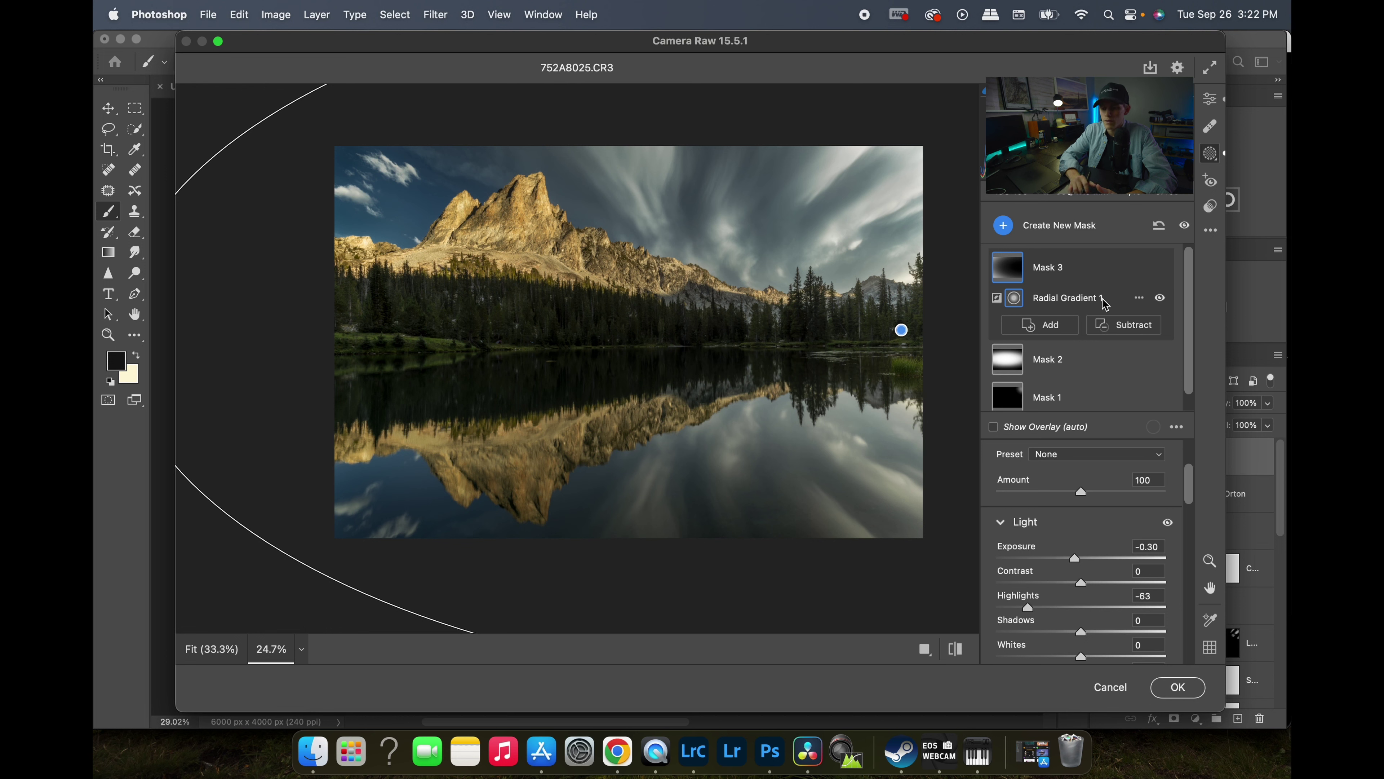
Shift the central radial mask (Mask 2) to the right, make its ellipse taller, and set its Highlights to +19.
{"action": "left_click", "coordinate": [1095, 366]}
{"action": "scroll", "coordinate": [1082, 498], "scroll_direction": "down", "scroll_amount": 3}
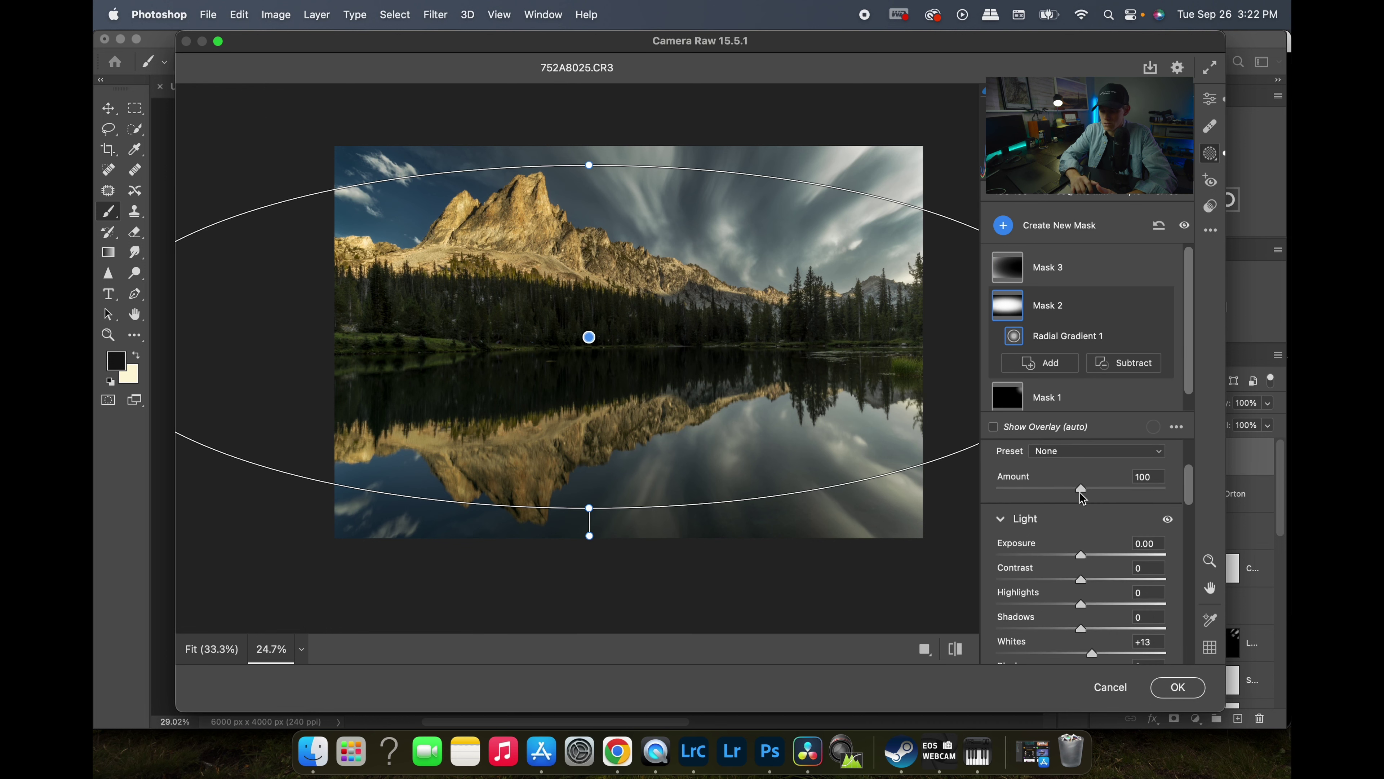
{"action": "left_click_drag", "start_coordinate": [589, 337], "coordinate": [686, 313]}
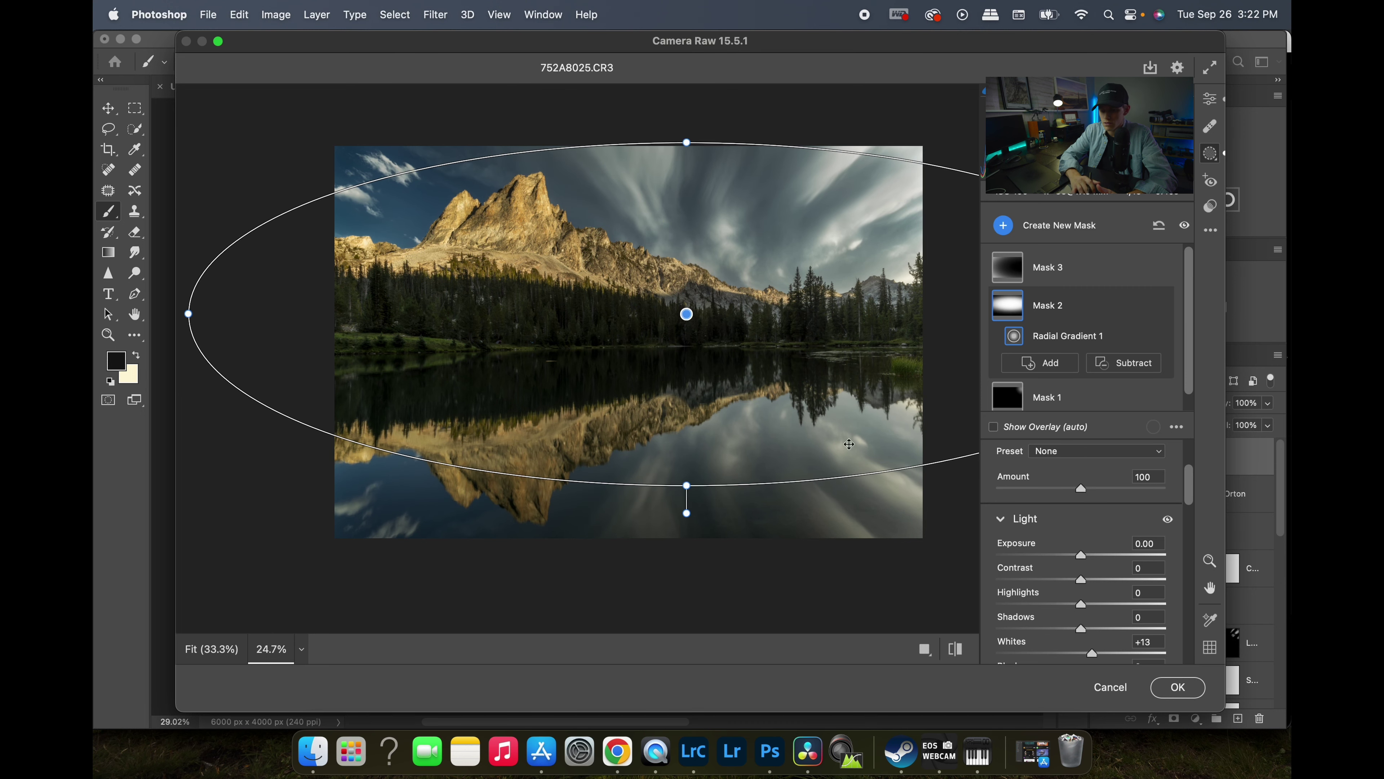
{"action": "scroll", "coordinate": [1097, 642], "scroll_direction": "down", "scroll_amount": 2}
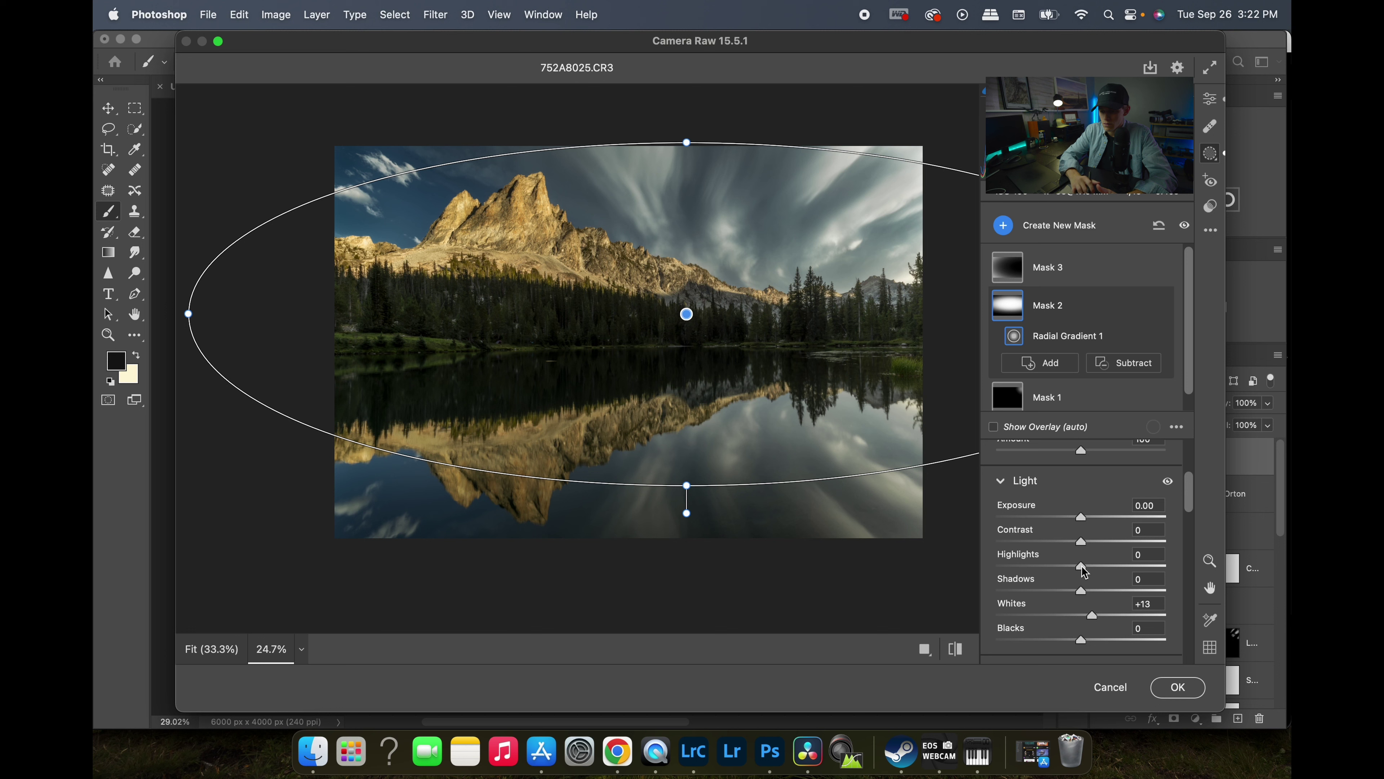
{"action": "mouse_move", "coordinate": [1082, 568]}
{"action": "left_mouse_down"}
{"action": "mouse_move", "coordinate": [1136, 565]}
{"action": "mouse_move", "coordinate": [1102, 577]}
{"action": "left_mouse_up"}
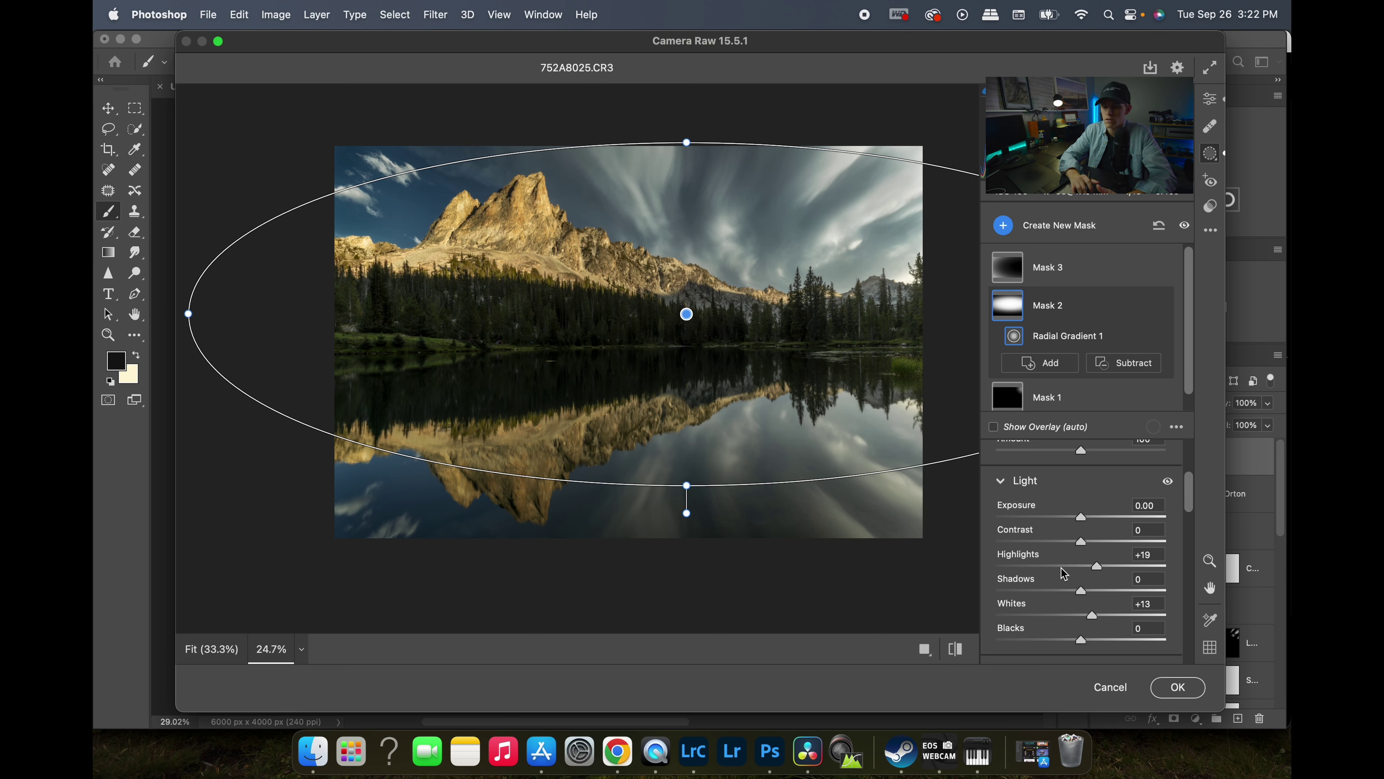
{"action": "left_click_drag", "start_coordinate": [687, 491], "coordinate": [687, 535]}
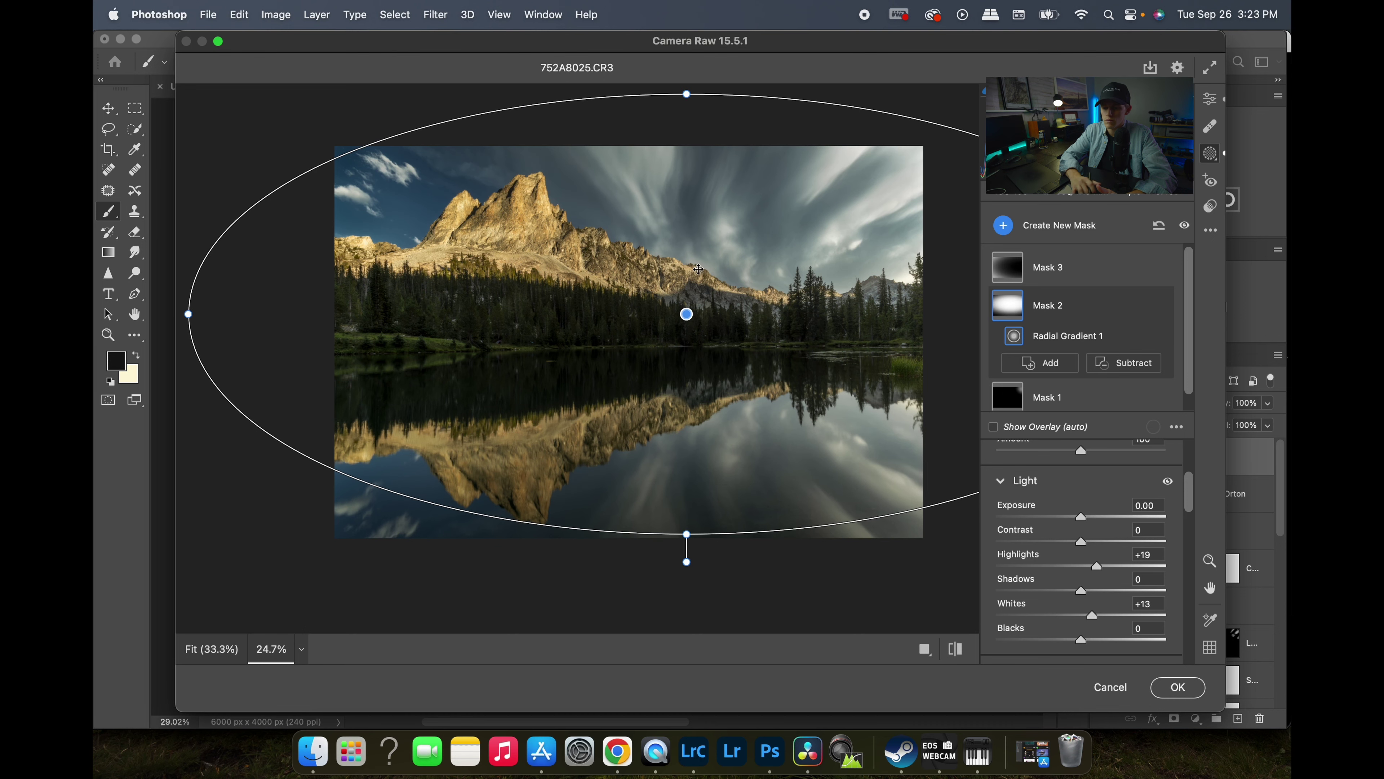
{"action": "left_click_drag", "start_coordinate": [685, 315], "coordinate": [697, 327]}
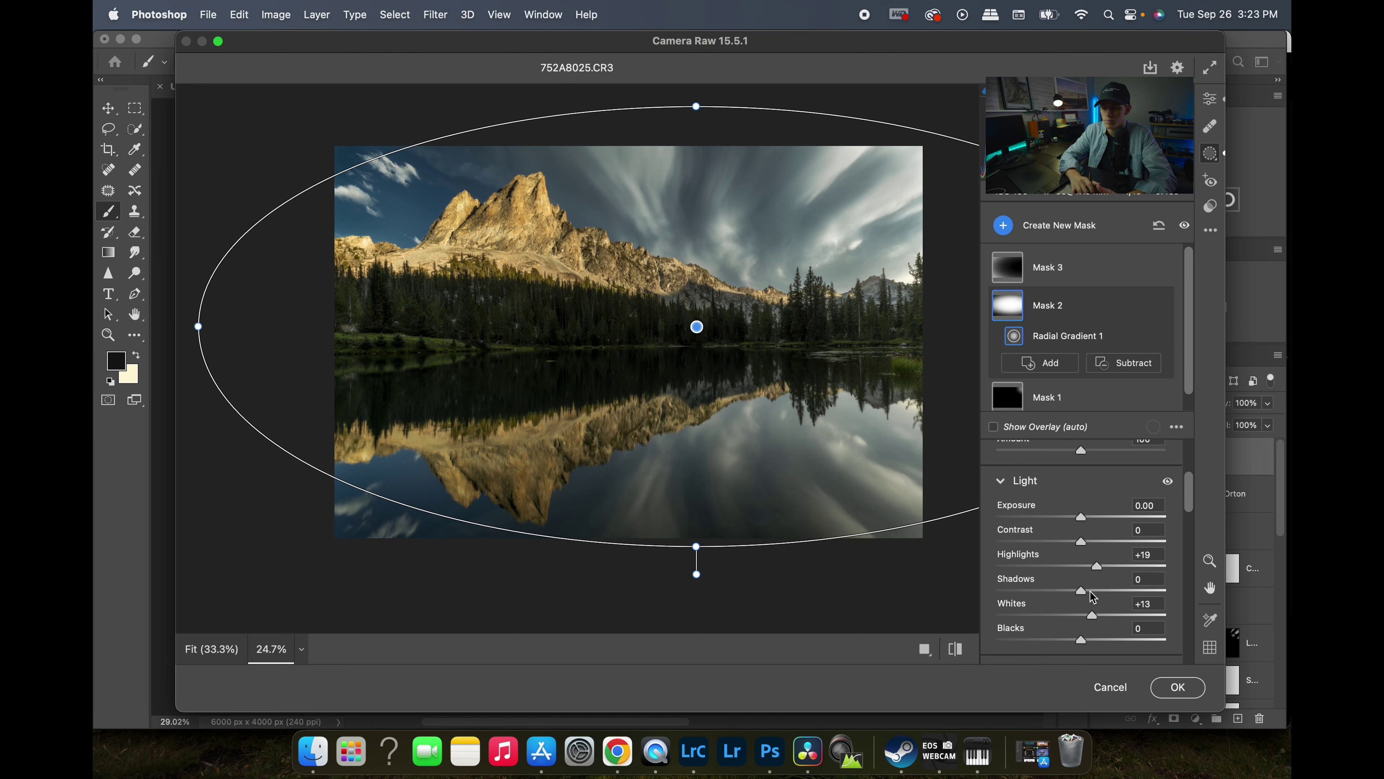
Return to the global edits, compare the photo before and after, and apply the Camera Raw adjustments.
{"action": "left_click", "coordinate": [1210, 99]}
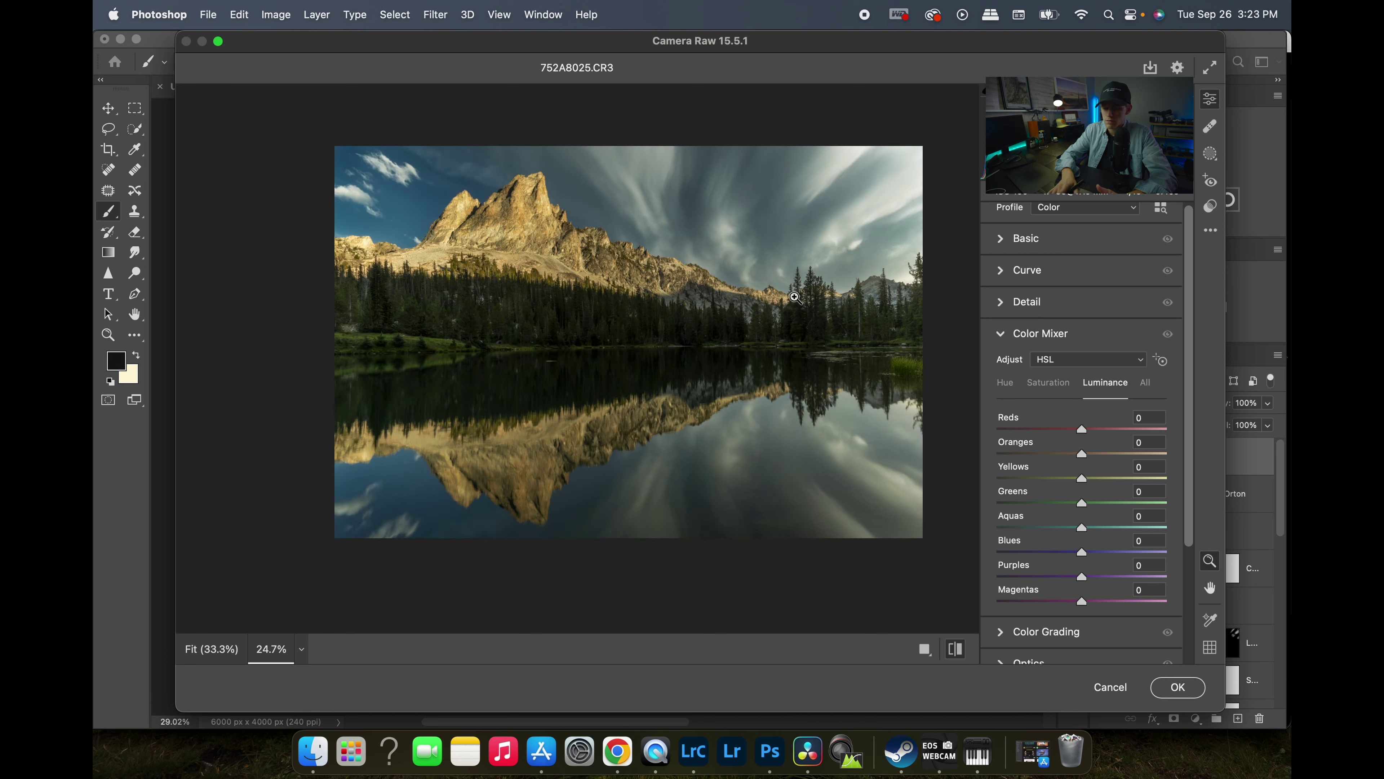
{"action": "left_click_drag", "start_coordinate": [794, 297], "coordinate": [795, 298]}
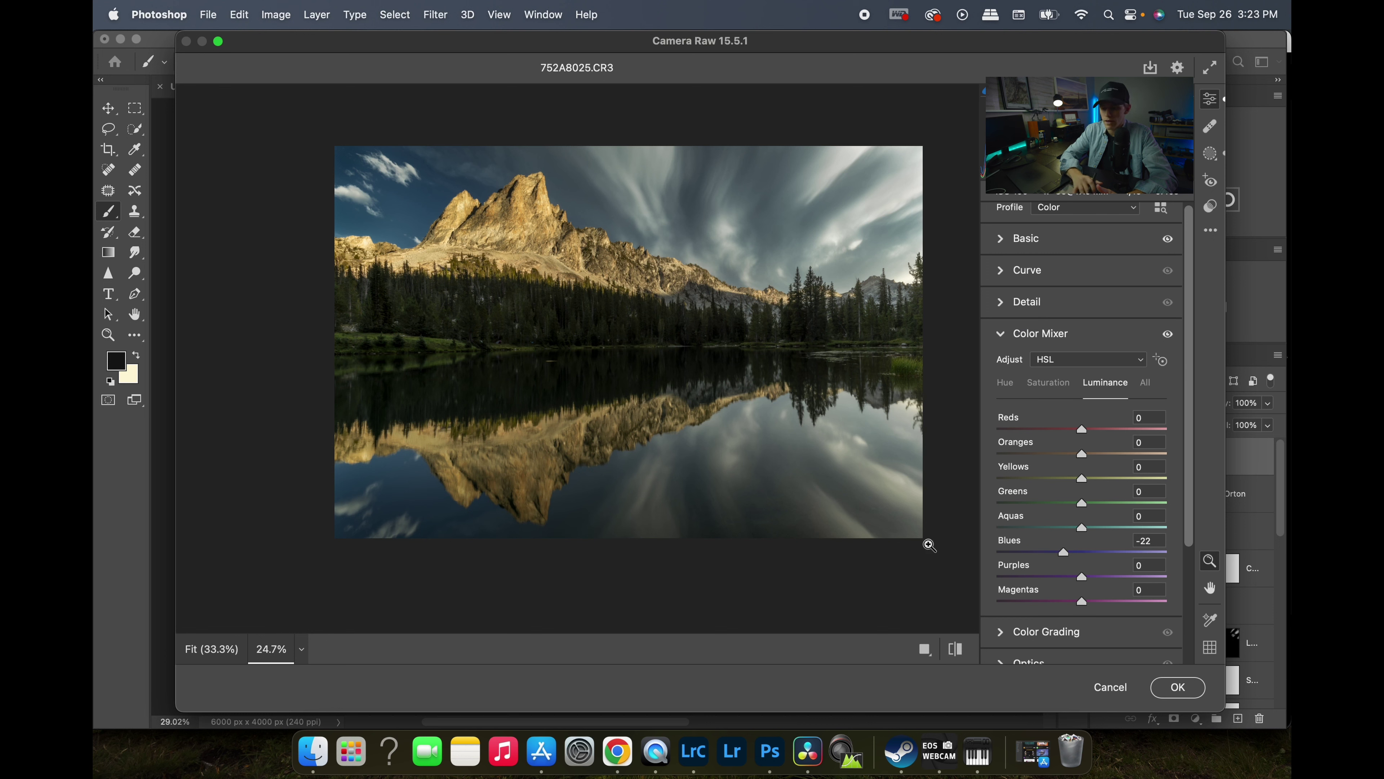
{"action": "left_click", "coordinate": [1181, 688]}
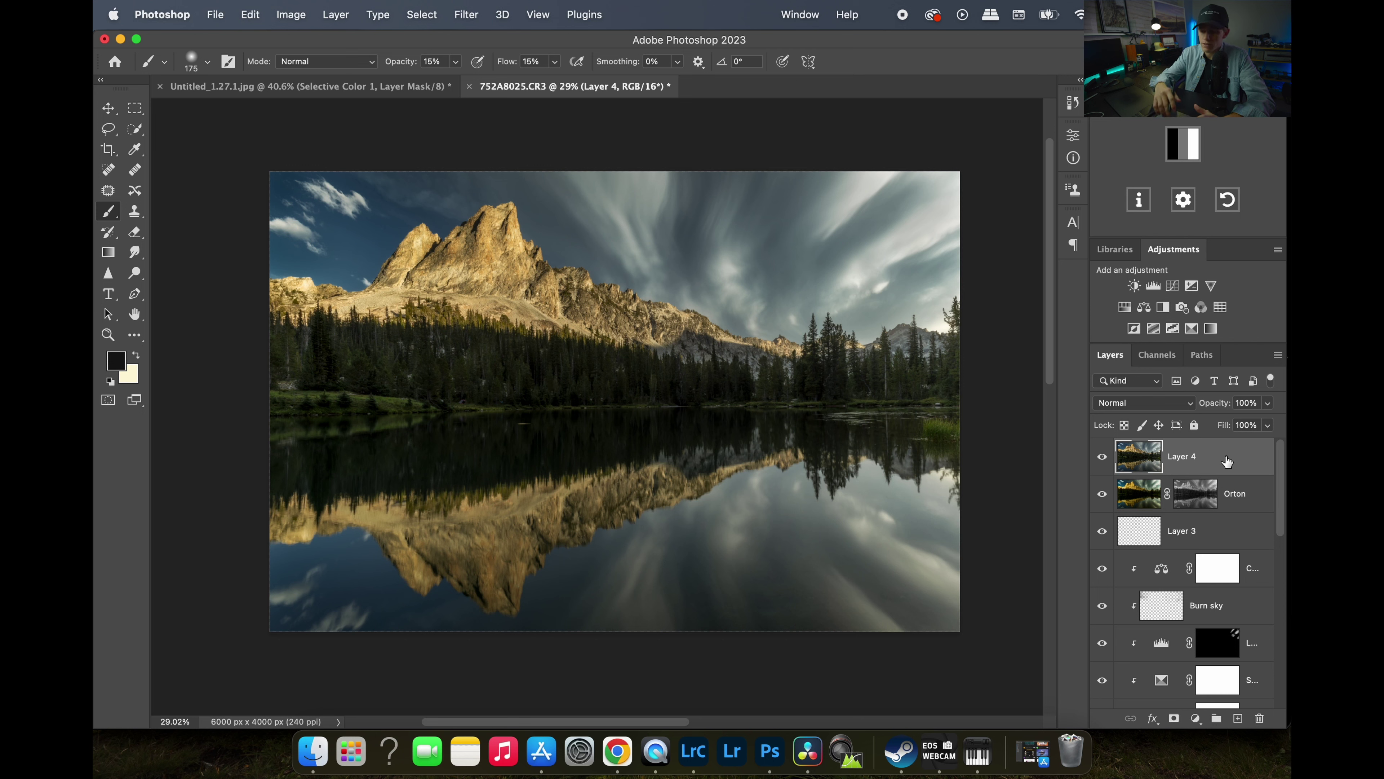
Duplicate Layer 4 and apply a High Pass filter with a 1.9-pixel radius to the copy.
{"action": "key", "text": "super+j"}
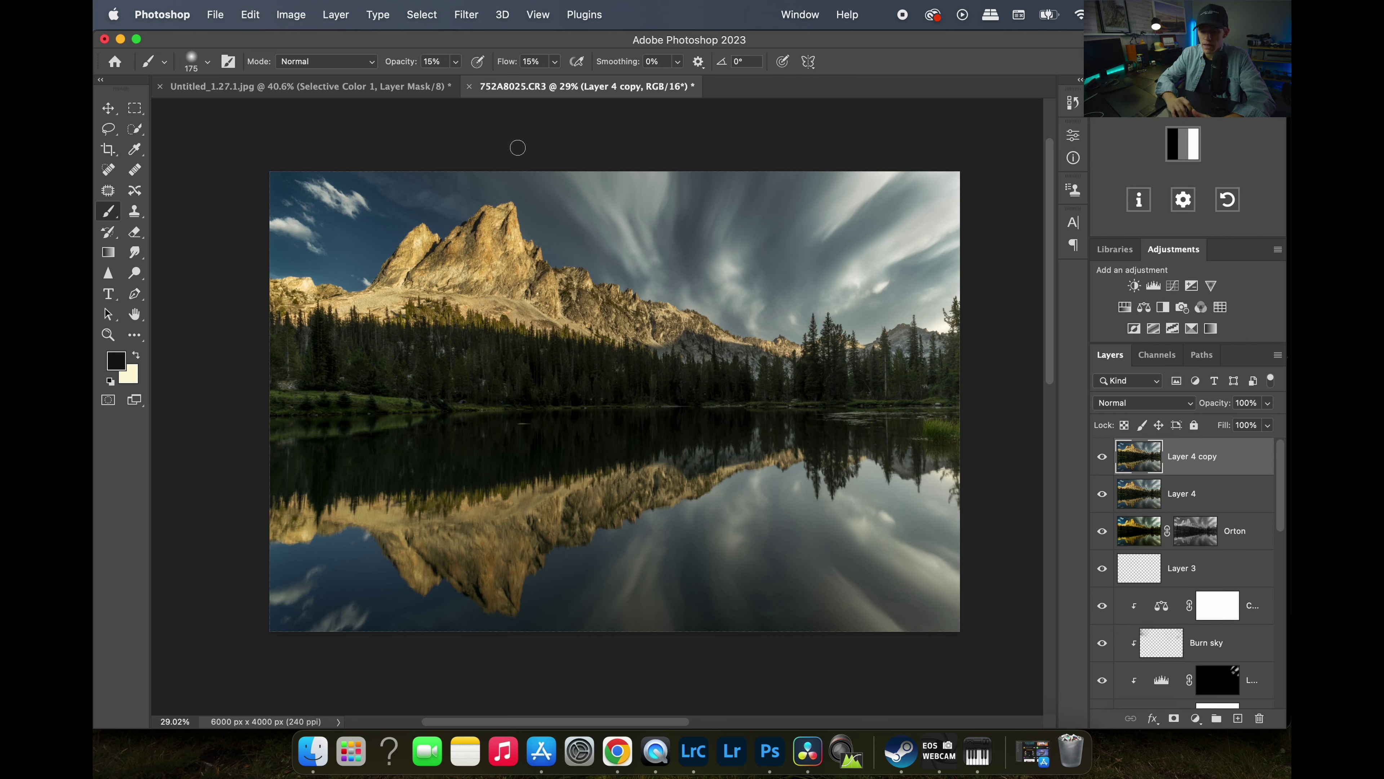
{"action": "left_click", "coordinate": [467, 16]}
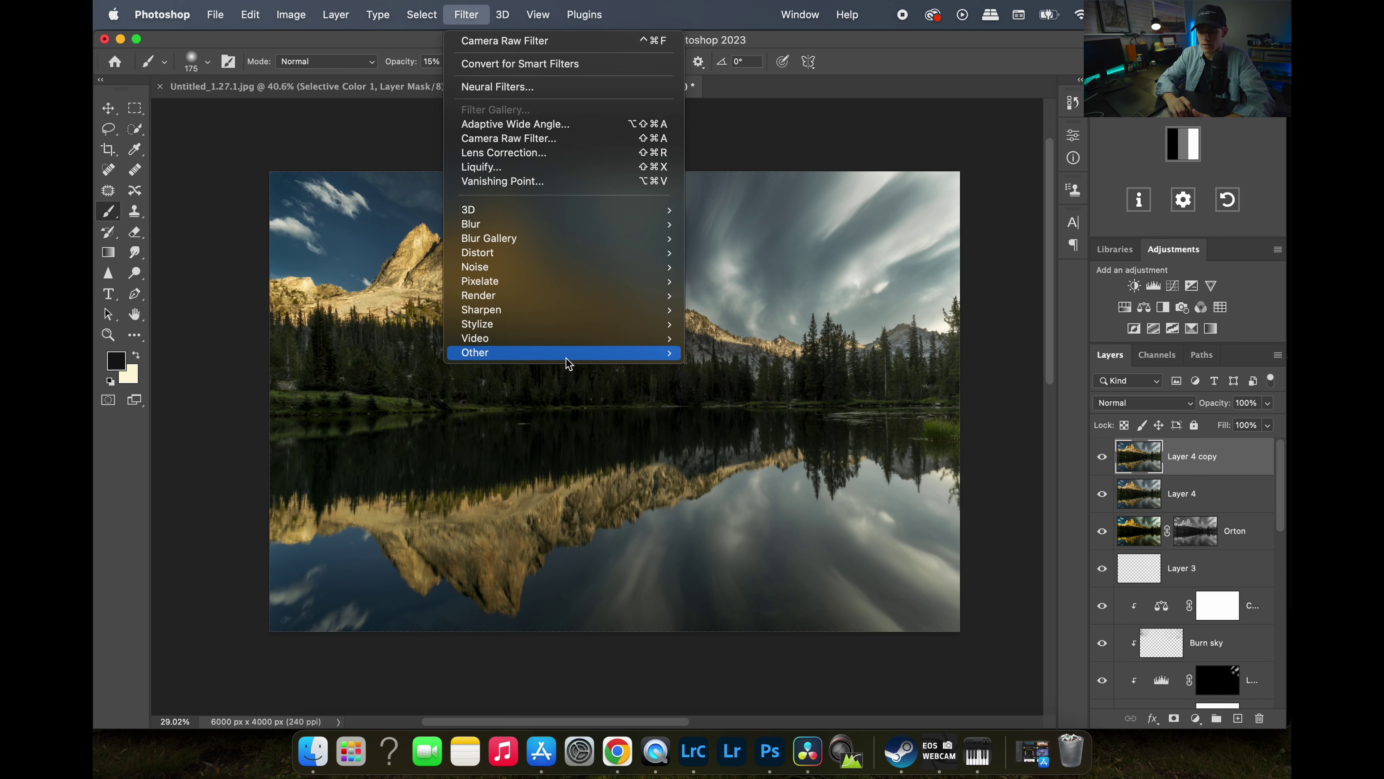
{"action": "mouse_move", "coordinate": [566, 354]}
{"action": "left_click", "coordinate": [725, 367]}
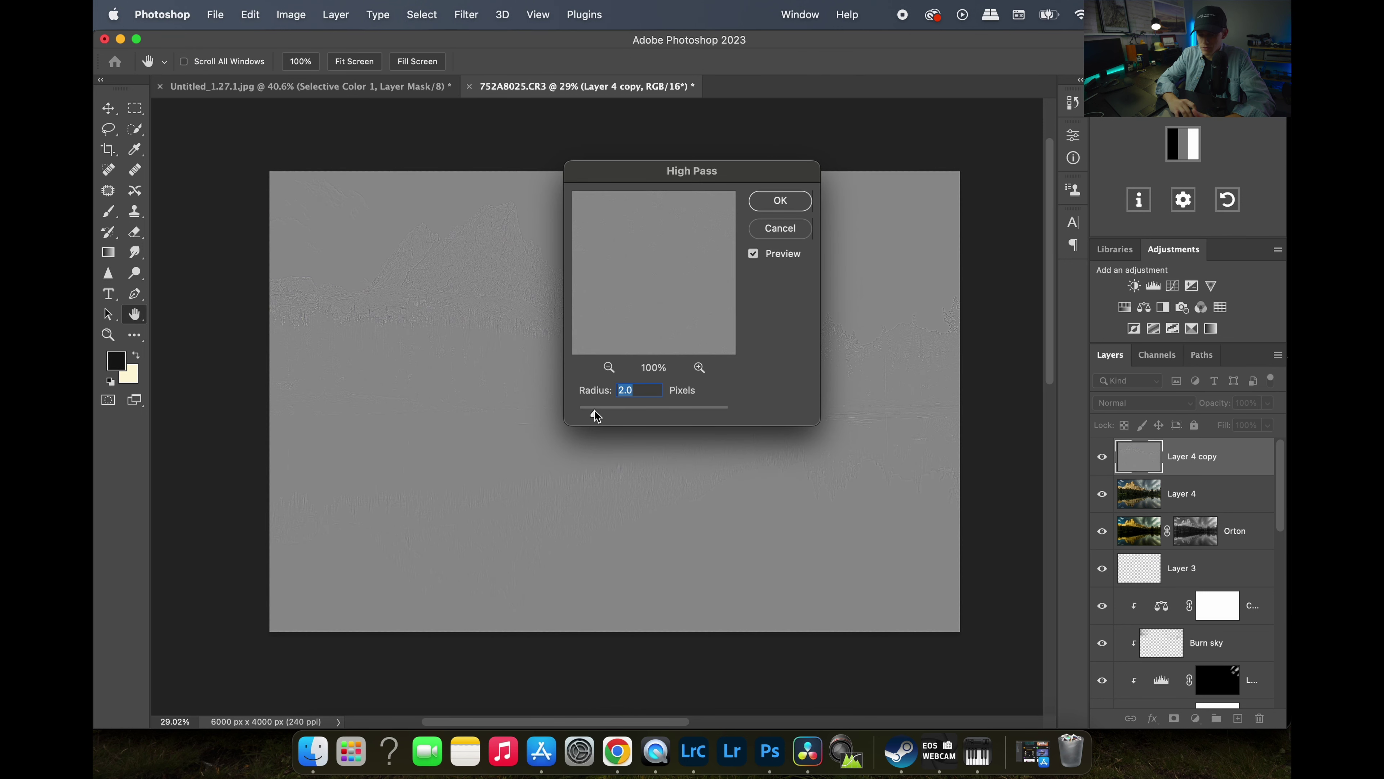
{"action": "left_click", "coordinate": [449, 249]}
{"action": "left_click_drag", "start_coordinate": [594, 415], "coordinate": [669, 416]}
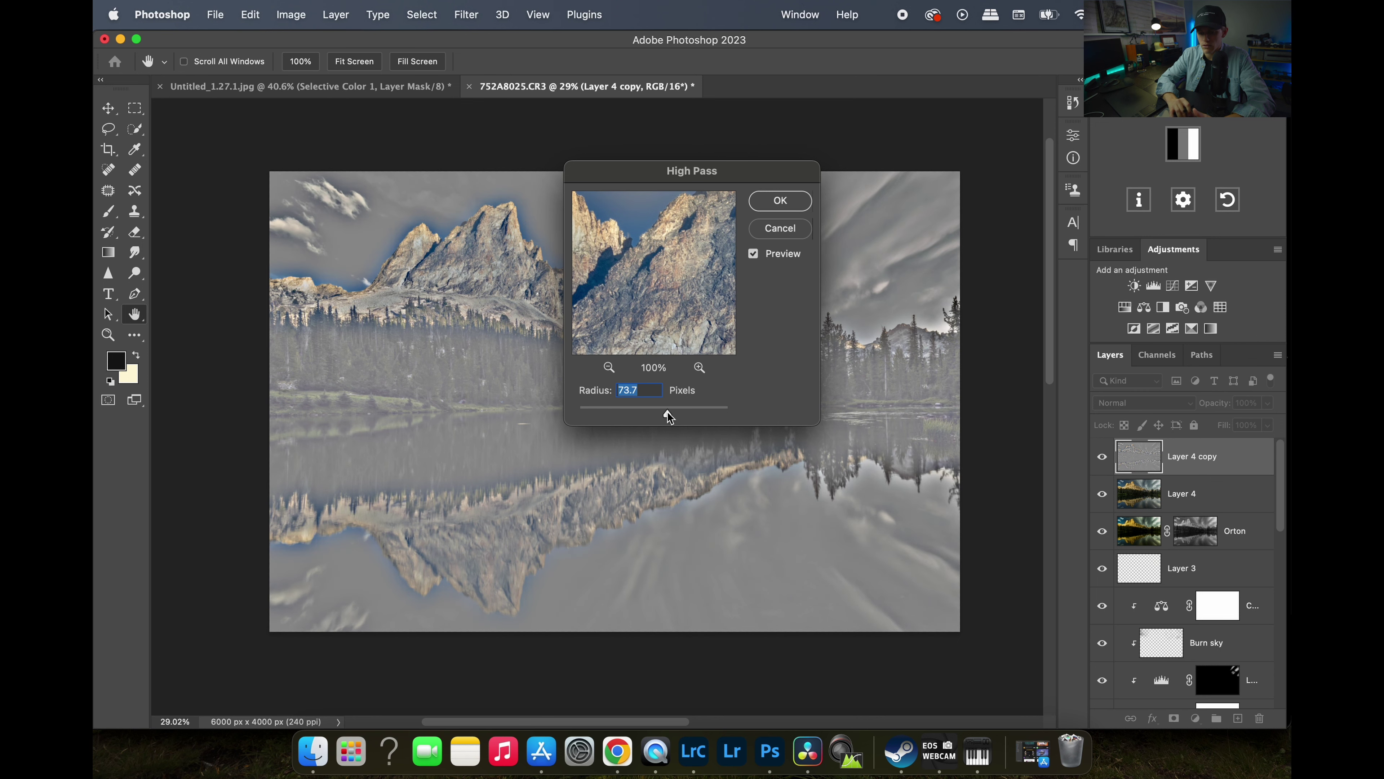
{"action": "left_click", "coordinate": [601, 413]}
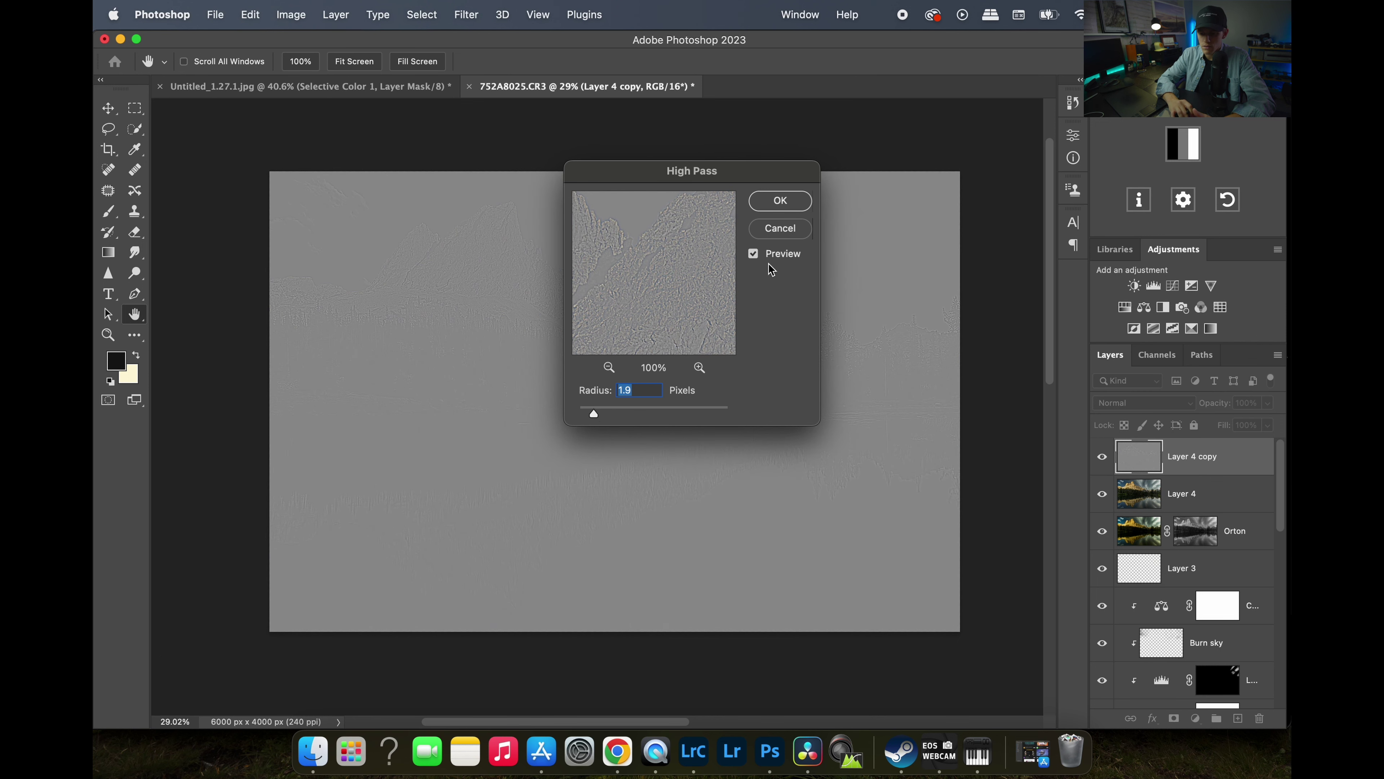
{"action": "left_click", "coordinate": [780, 201]}
{"action": "key", "text": "b"}
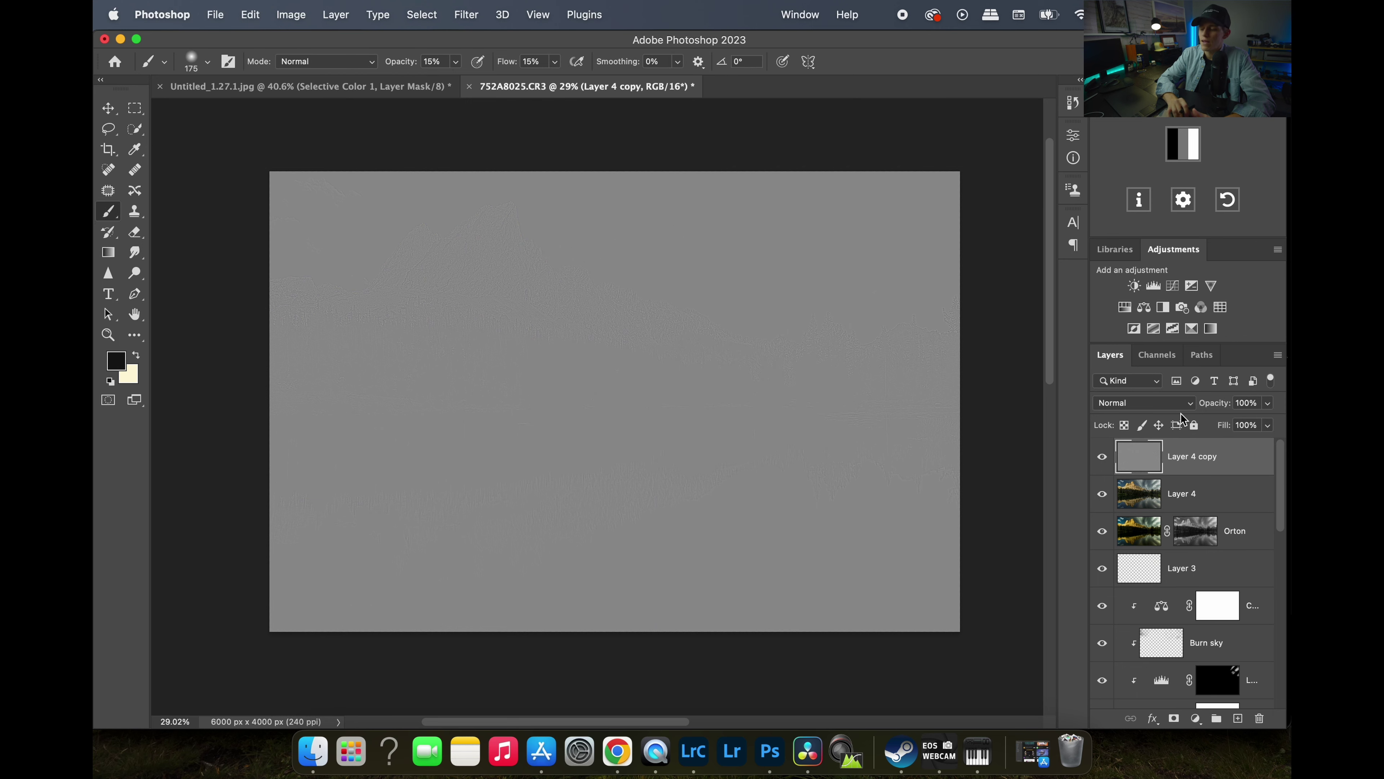
Set the High Pass layer's blend mode to Soft Light and inspect the sharpening on the mountain.
{"action": "left_click", "coordinate": [1173, 412]}
{"action": "left_click", "coordinate": [1121, 625]}
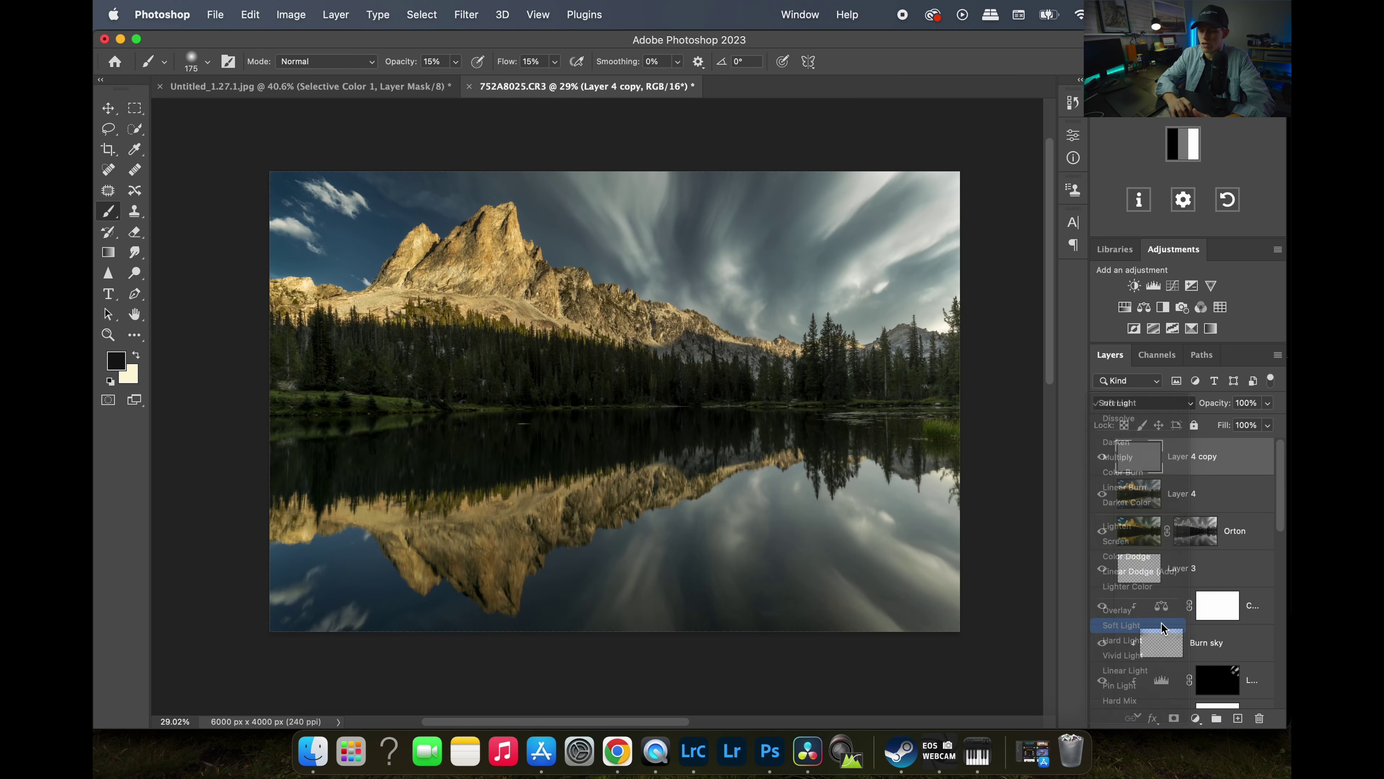
{"action": "scroll", "coordinate": [513, 305], "scroll_direction": "up", "scroll_amount": 3}
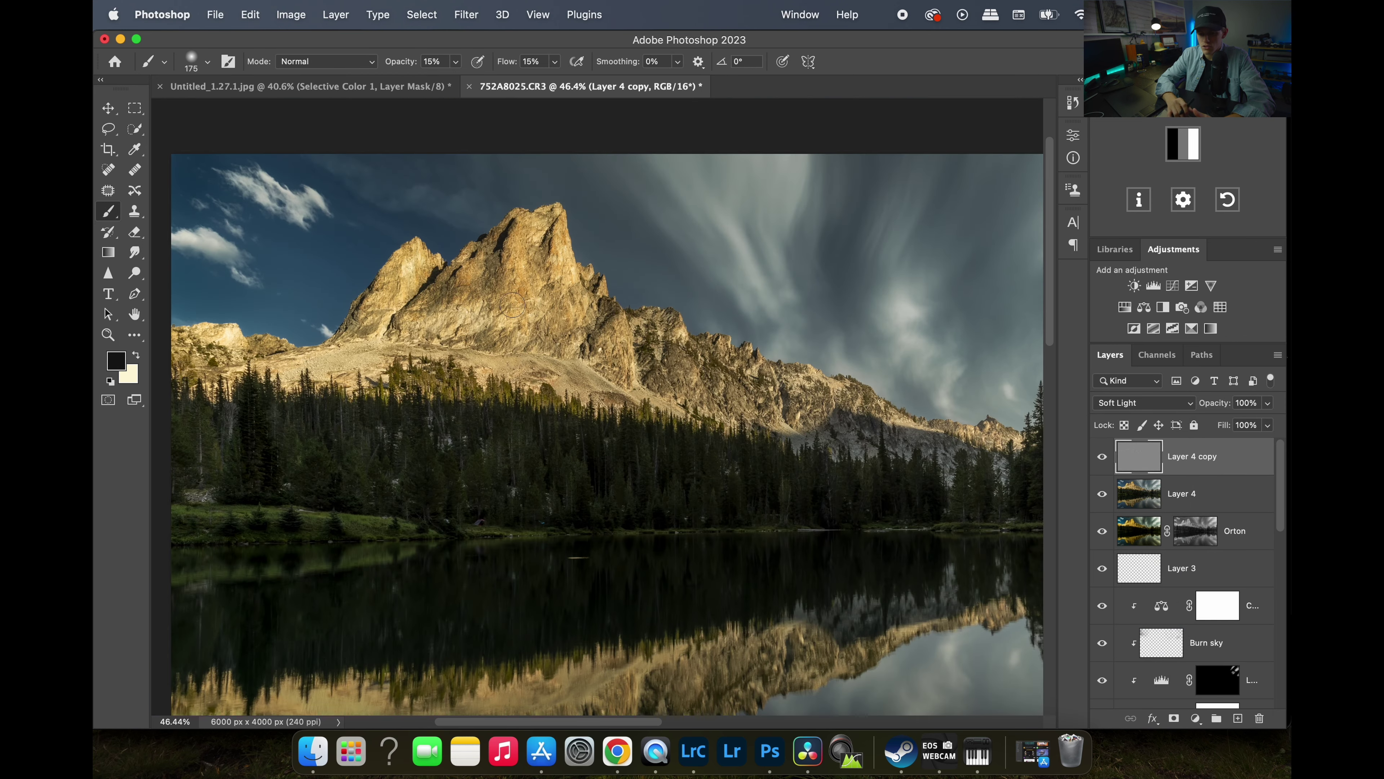
{"action": "scroll", "coordinate": [489, 236], "scroll_direction": "down", "scroll_amount": 3}
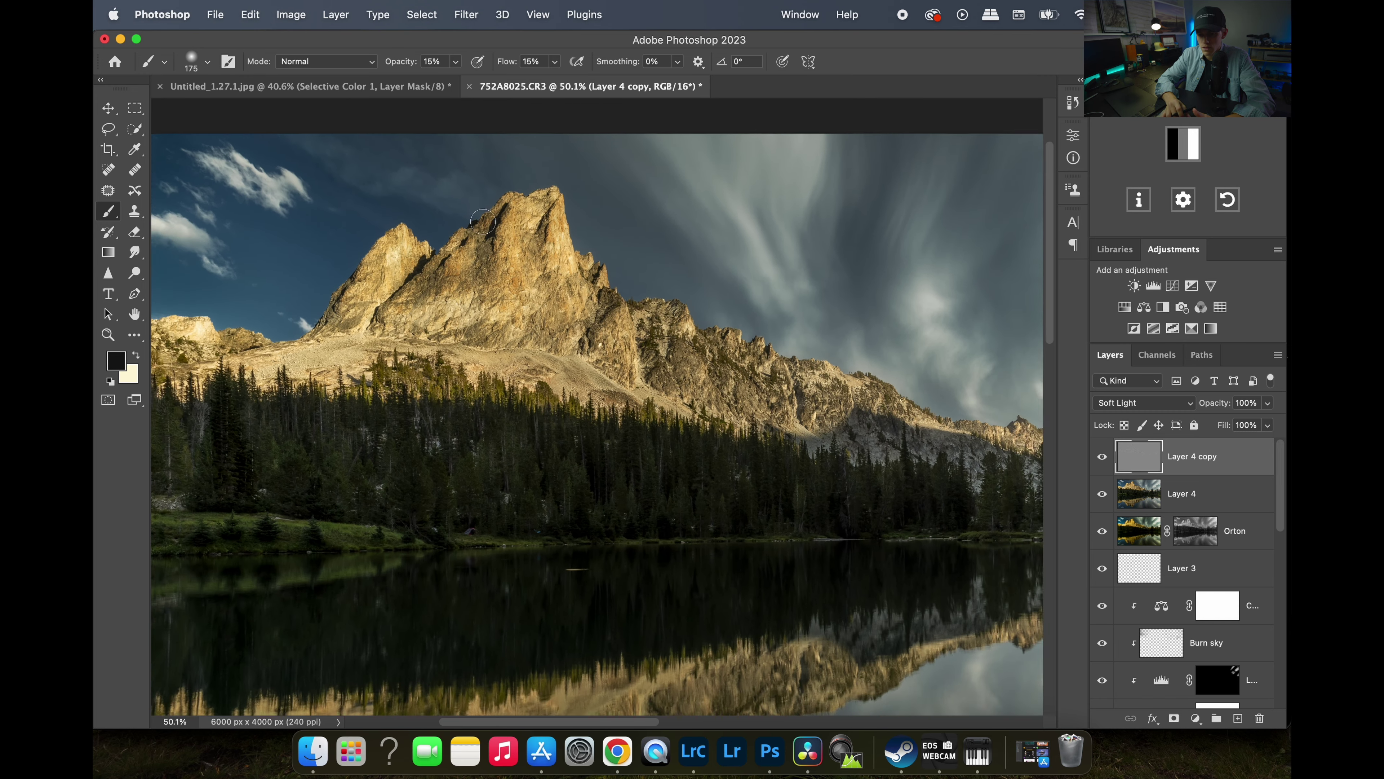
{"action": "scroll", "coordinate": [589, 405], "scroll_direction": "down", "scroll_amount": 3}
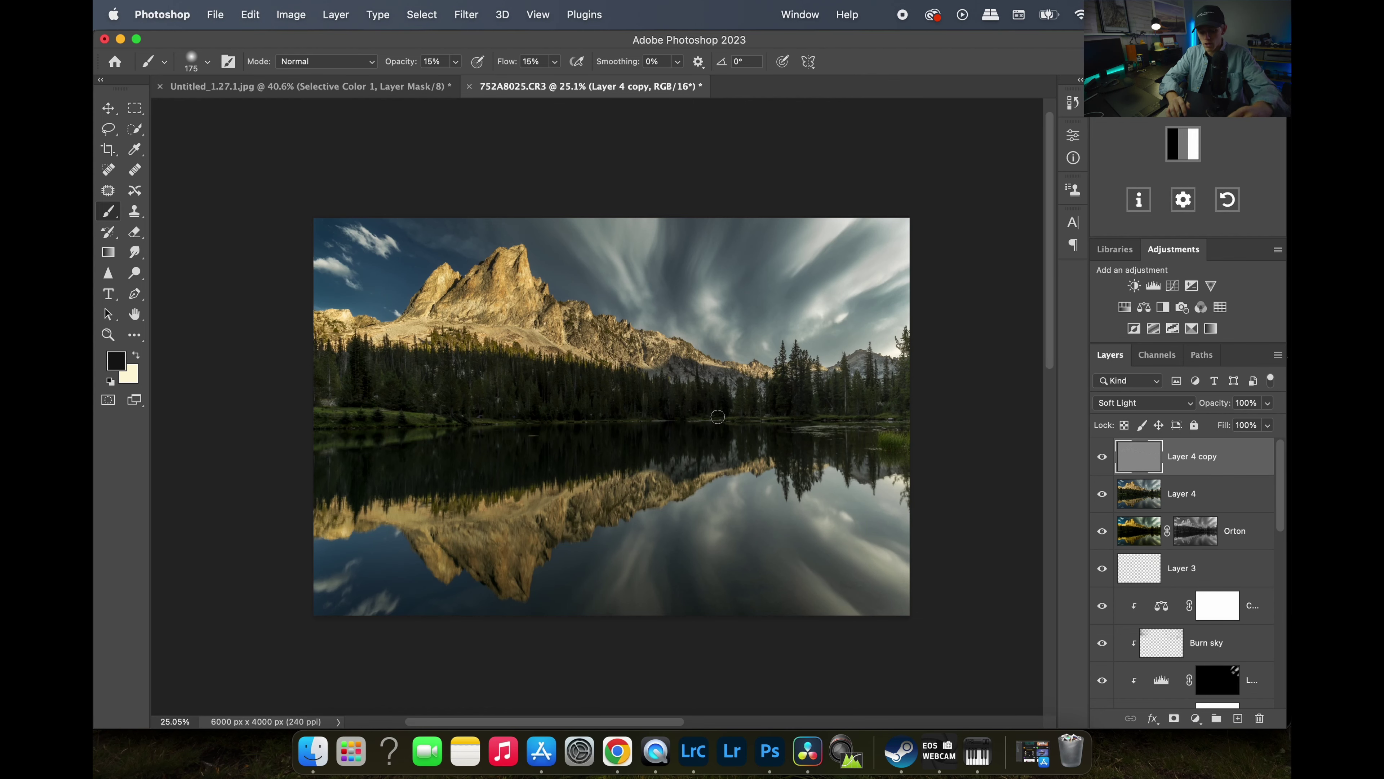
Select the layers from Layer 0 copy up to Layer 4 copy and flatten the image.
{"action": "key", "text": "super+w"}
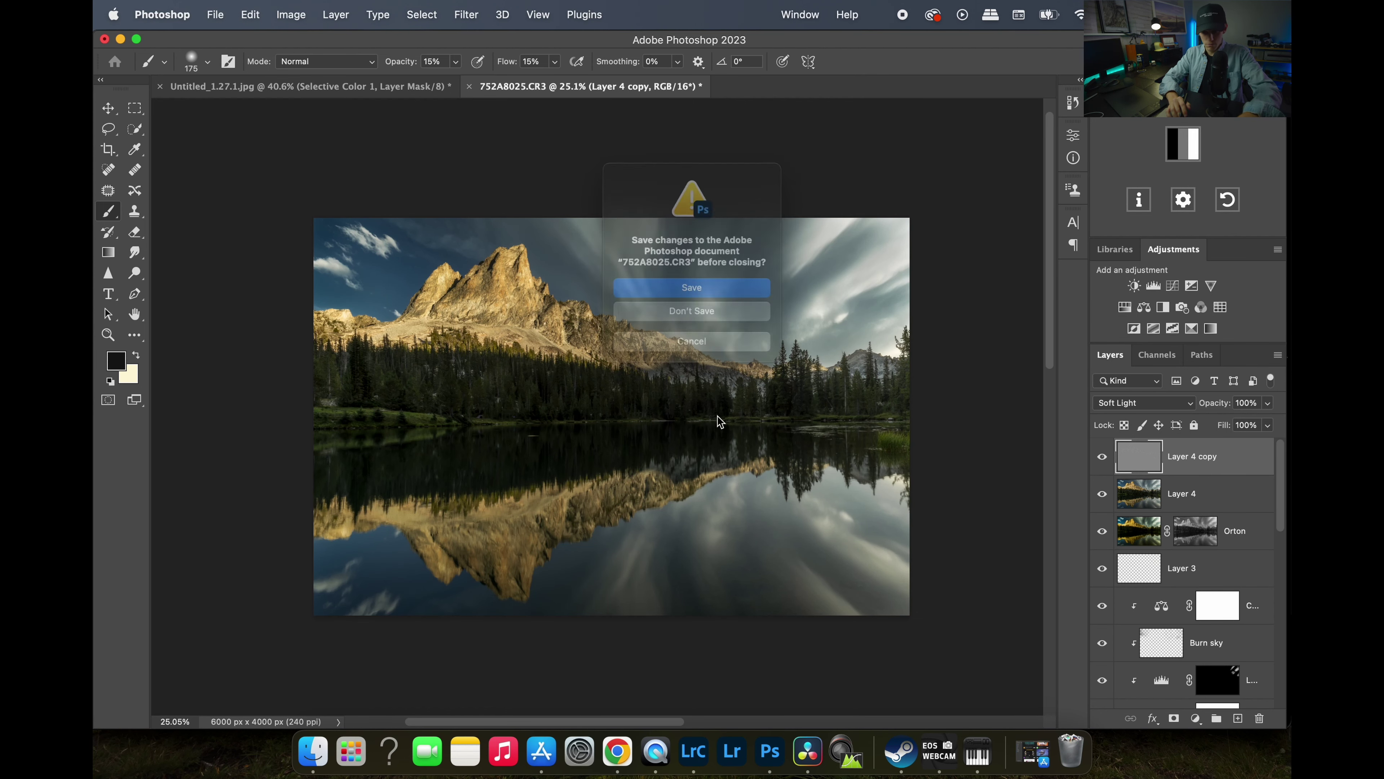
{"action": "left_click", "coordinate": [728, 353]}
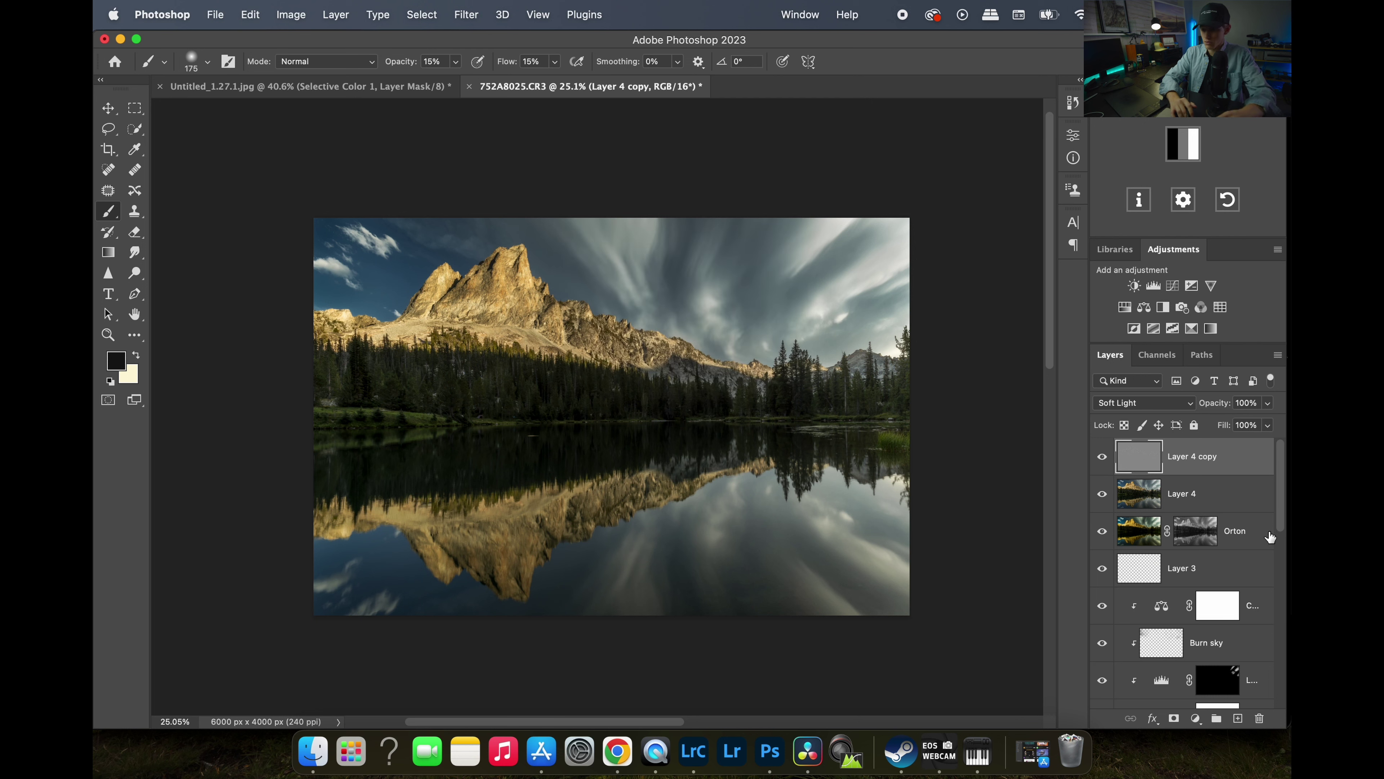
{"action": "scroll", "coordinate": [1212, 560], "scroll_direction": "down", "scroll_amount": 3}
{"action": "scroll", "coordinate": [1215, 627], "scroll_direction": "down", "scroll_amount": 5}
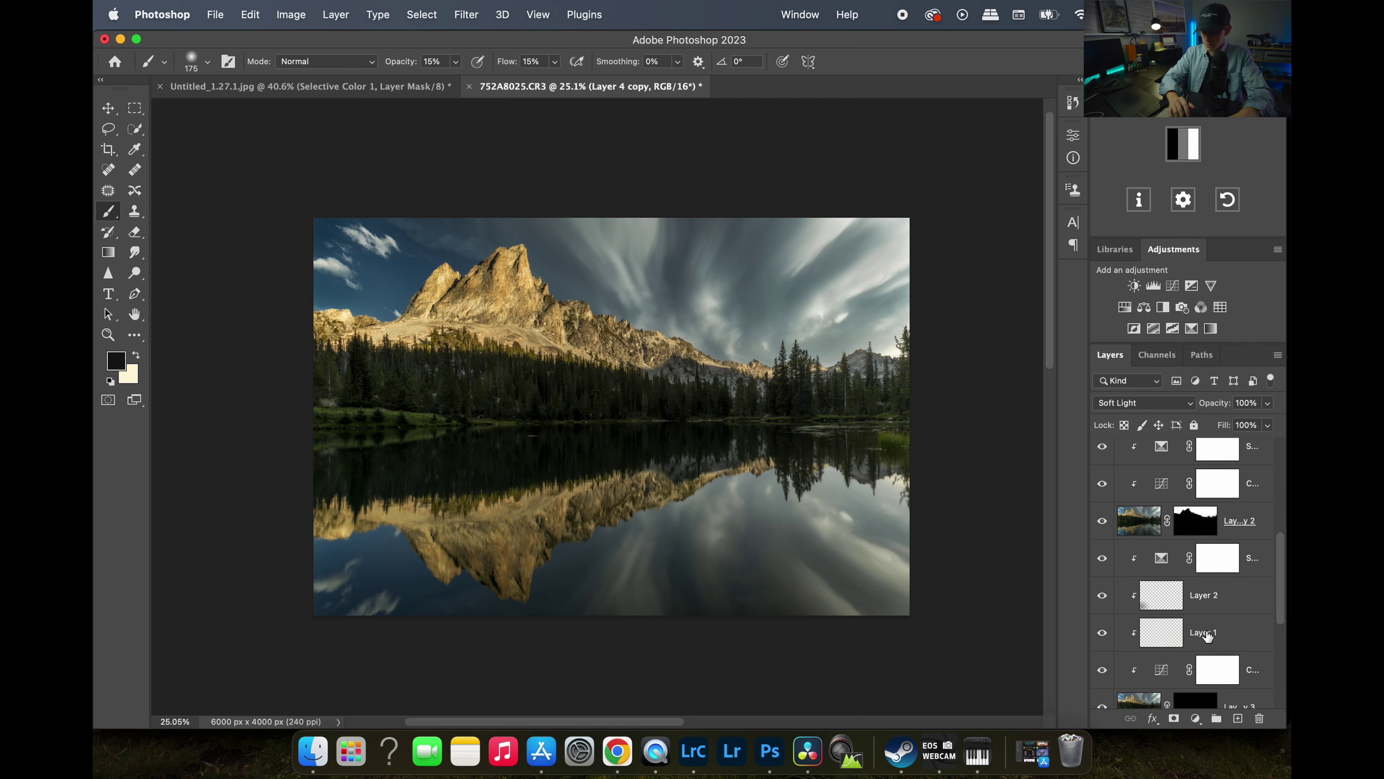
{"action": "left_click", "coordinate": [1232, 666]}
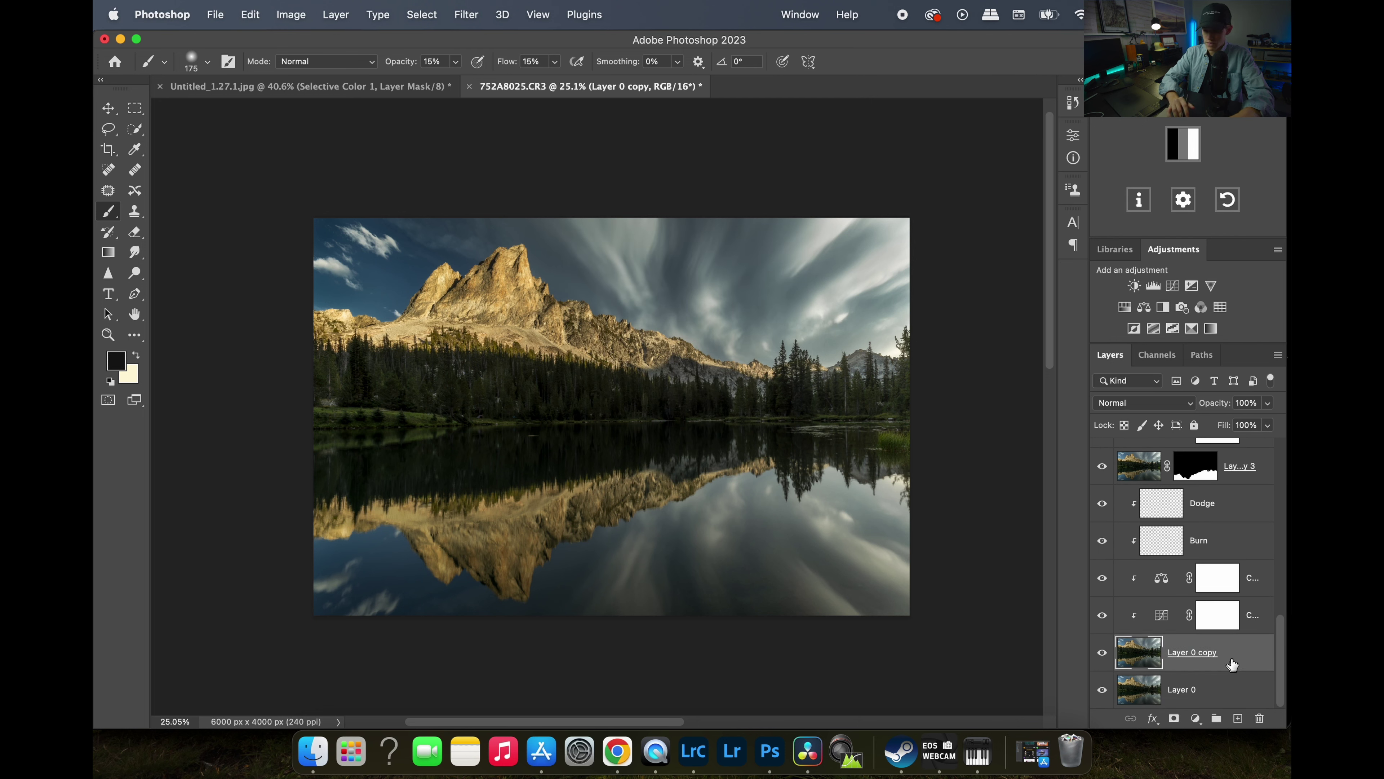
{"action": "scroll", "coordinate": [1238, 656], "scroll_direction": "up", "scroll_amount": 8}
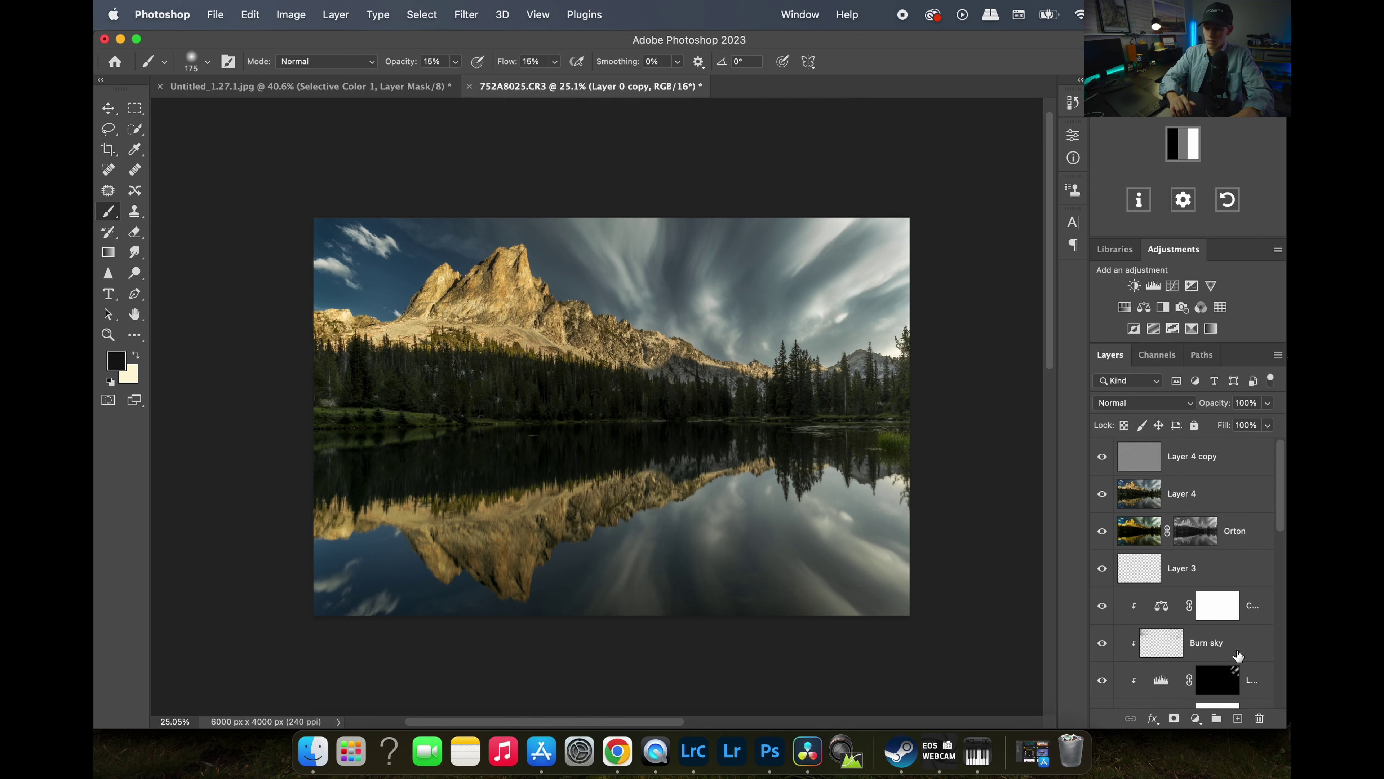
{"action": "left_click", "coordinate": [1237, 474], "text": "shift"}
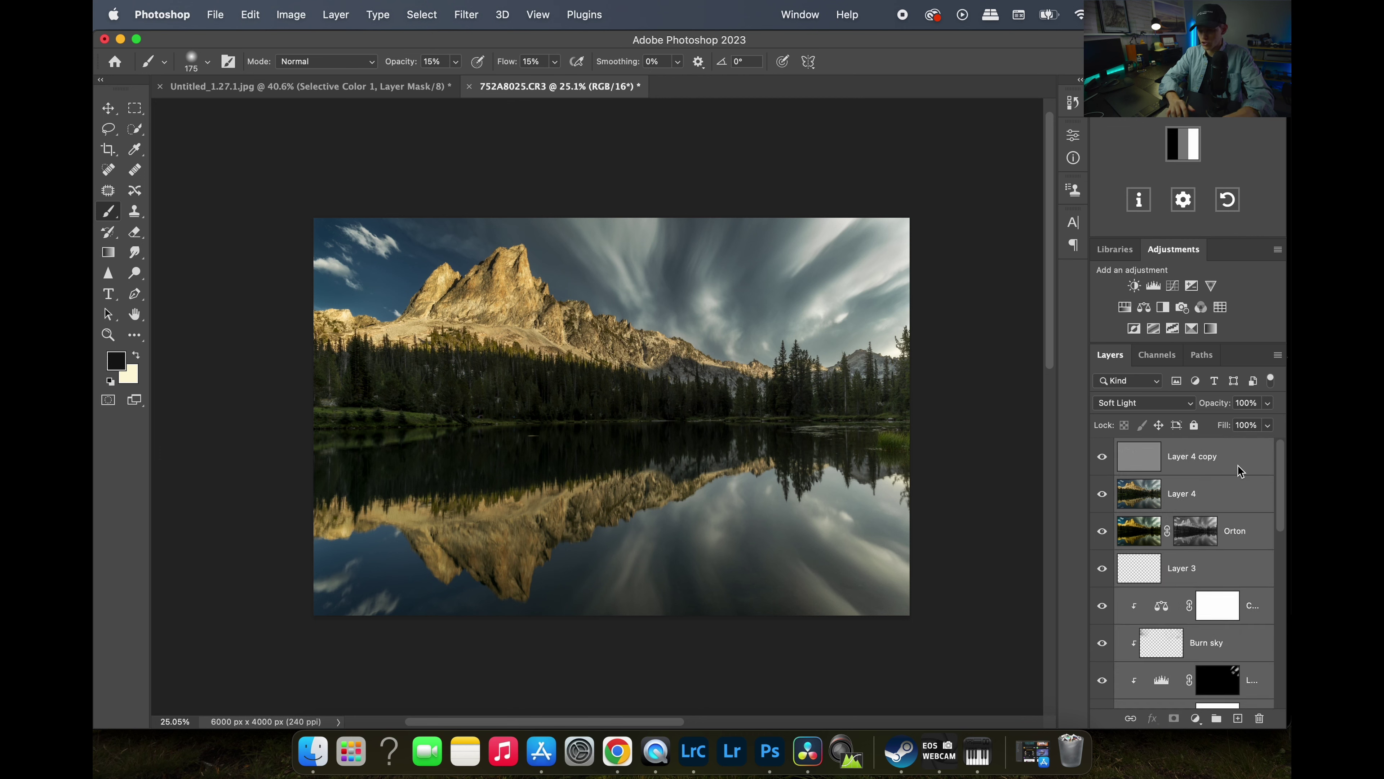
{"action": "right_click", "coordinate": [1240, 472]}
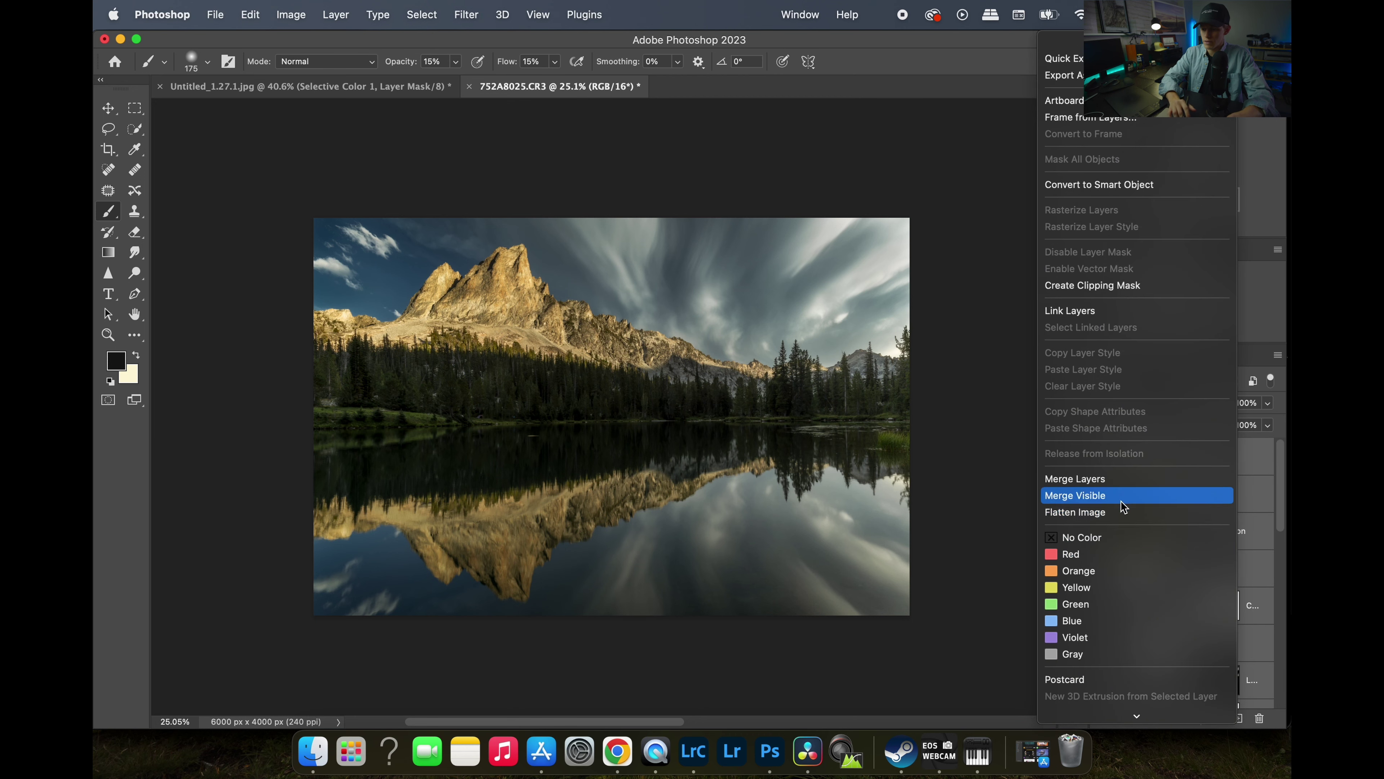
{"action": "left_click", "coordinate": [1122, 511]}
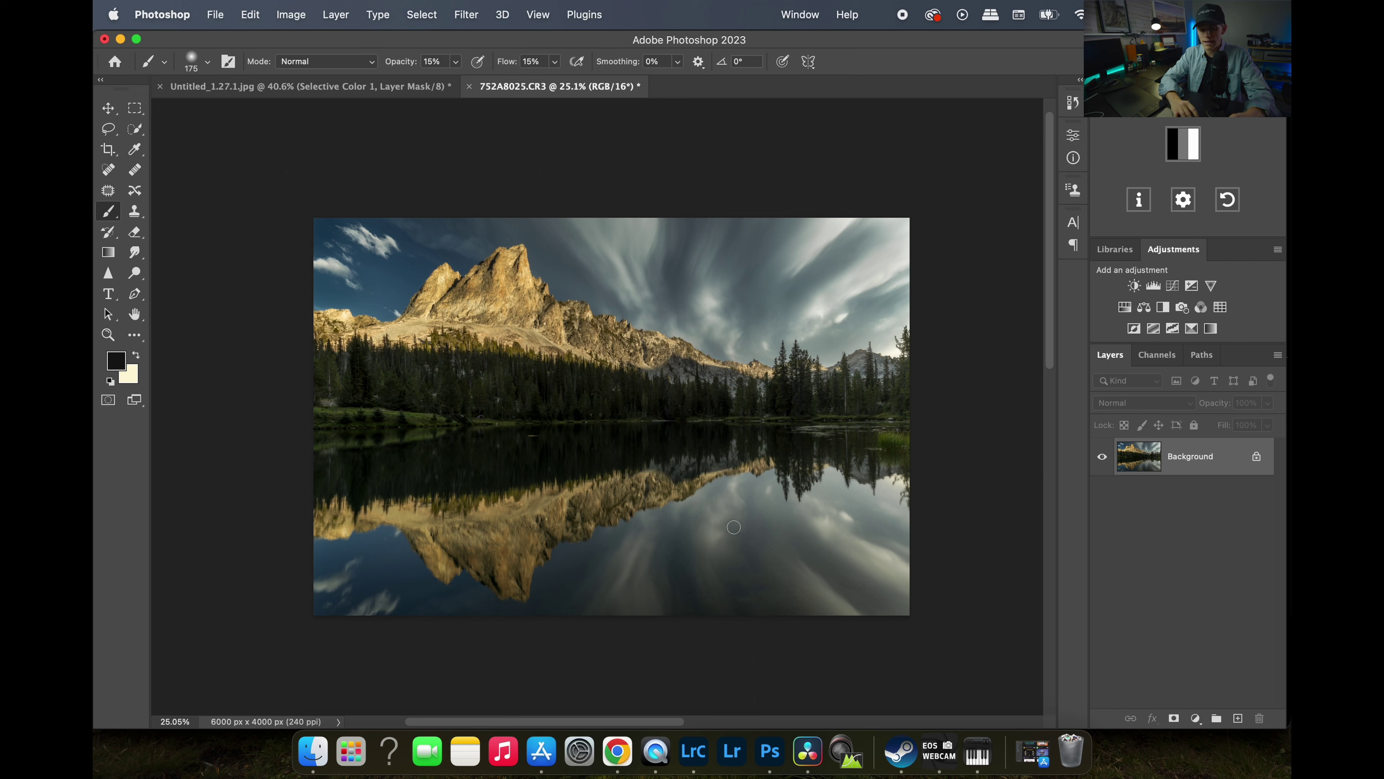
Close the flattened photo, saving its changes, and switch to Lightroom Classic.
{"action": "key", "text": "super+w"}
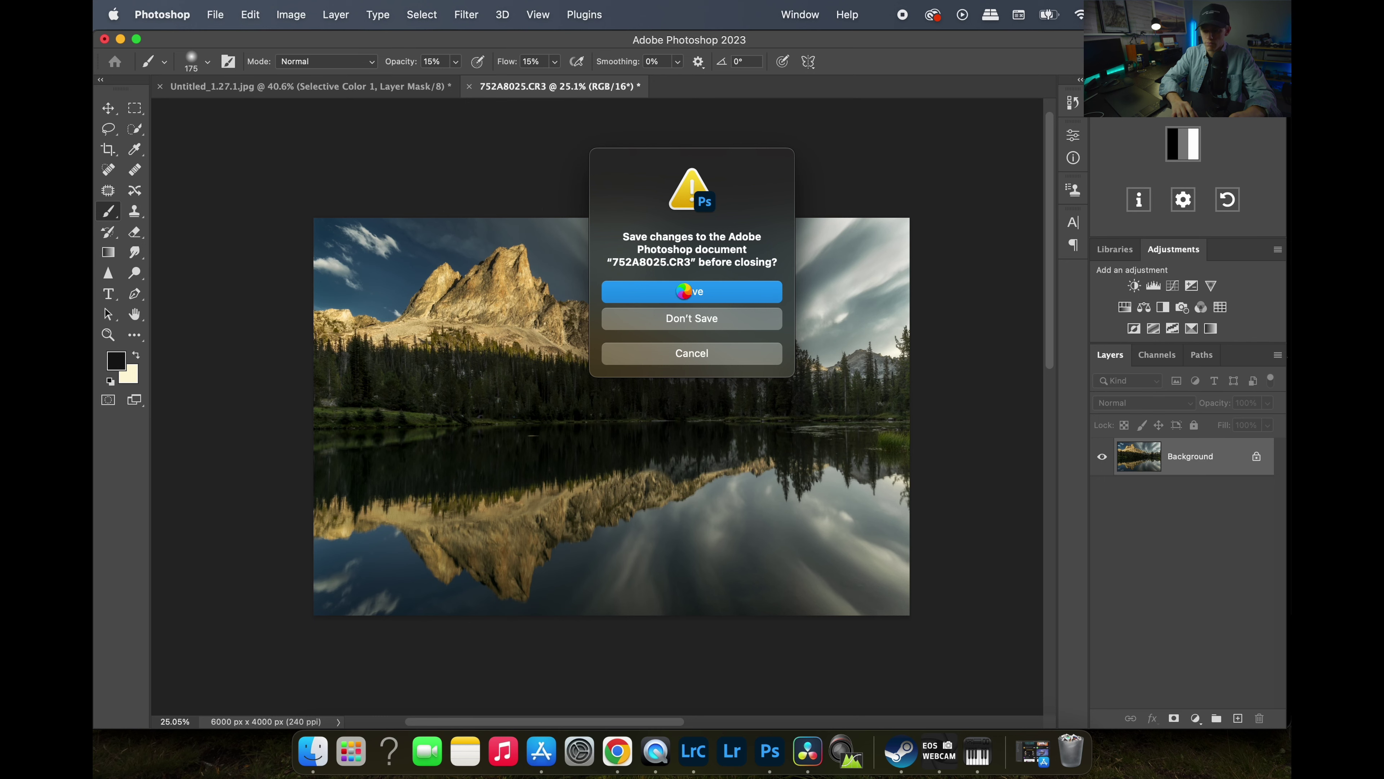
{"action": "left_click", "coordinate": [693, 751]}
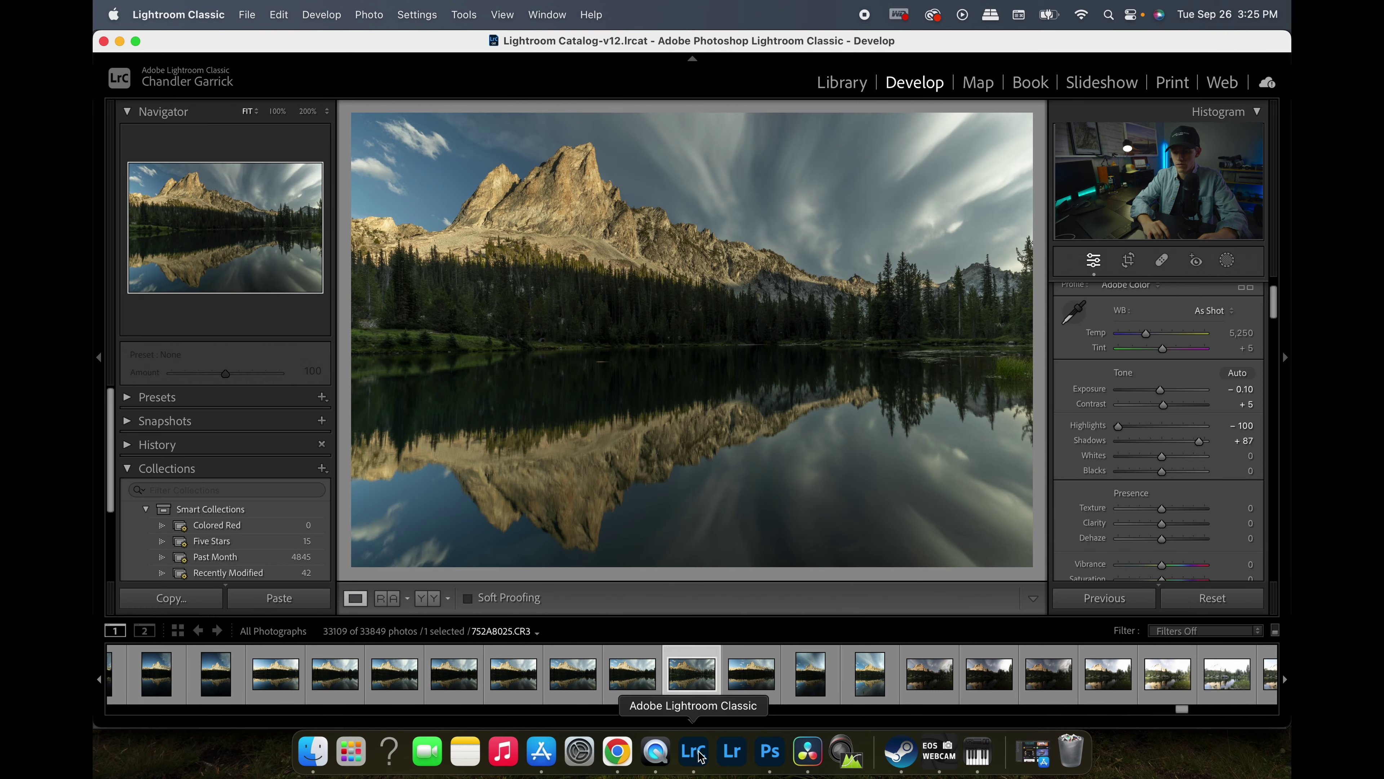